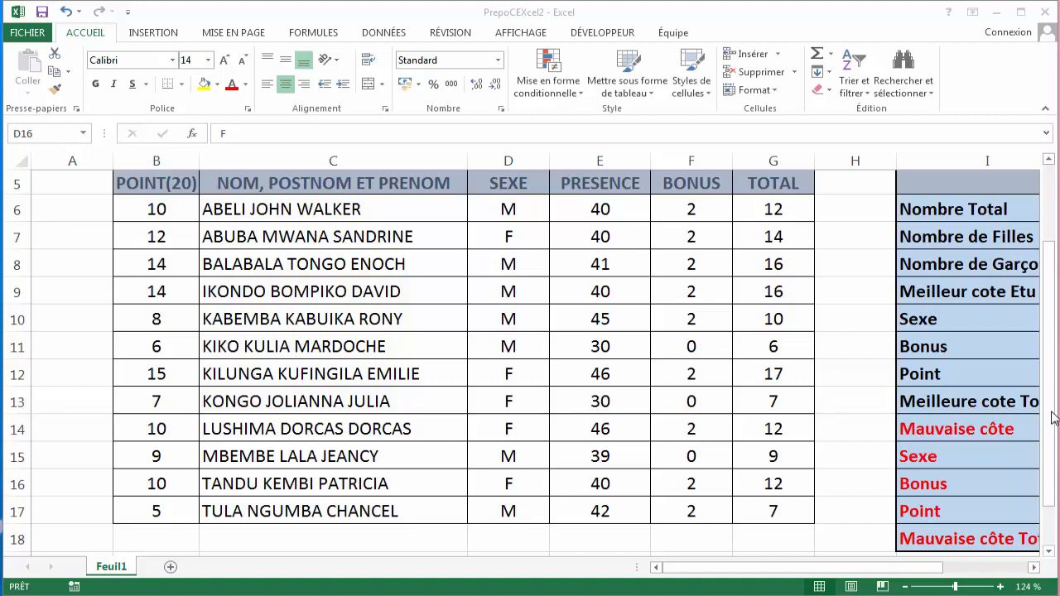
- Review the worksheet's title rows, the bonus rule line and the statistics table
{"action": "left_click_drag", "start_coordinate": [1052, 464], "coordinate": [1048, 281]}
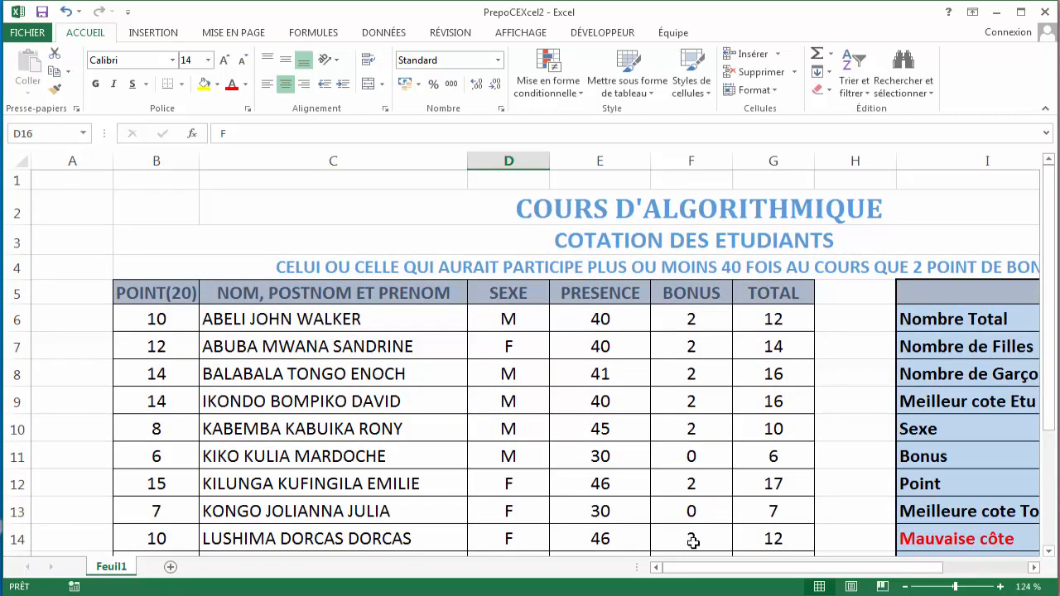
{"action": "left_click", "coordinate": [704, 202]}
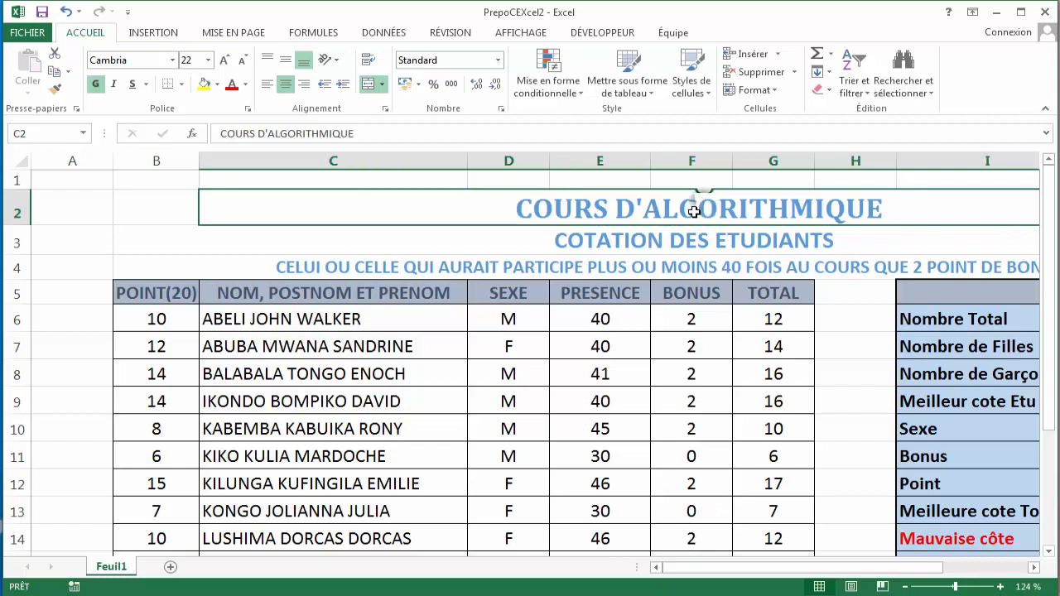
{"action": "left_click", "coordinate": [675, 234]}
{"action": "left_click", "coordinate": [649, 264]}
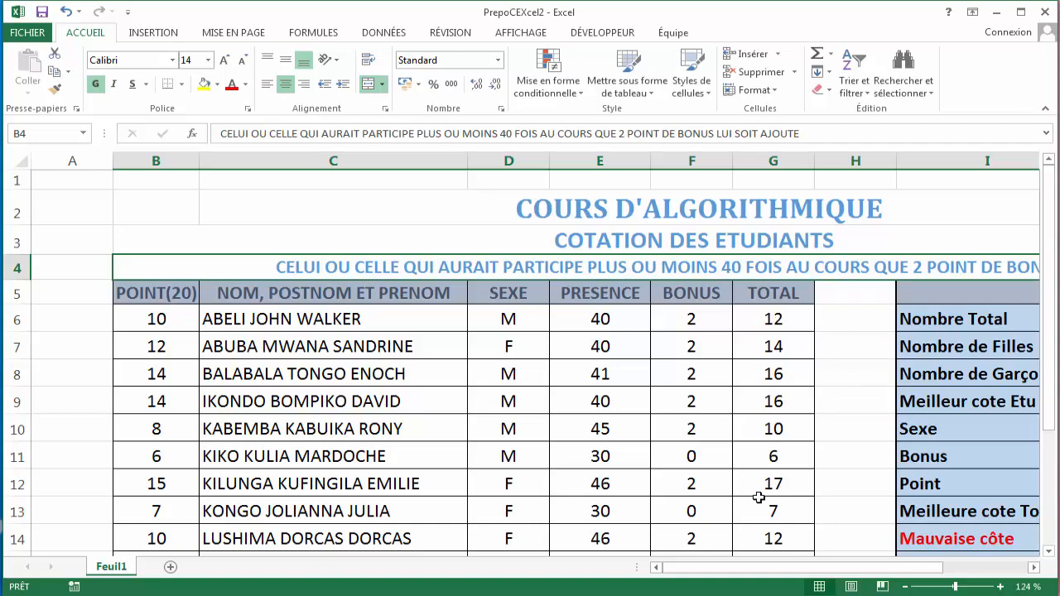
{"action": "left_click_drag", "start_coordinate": [743, 578], "coordinate": [820, 572]}
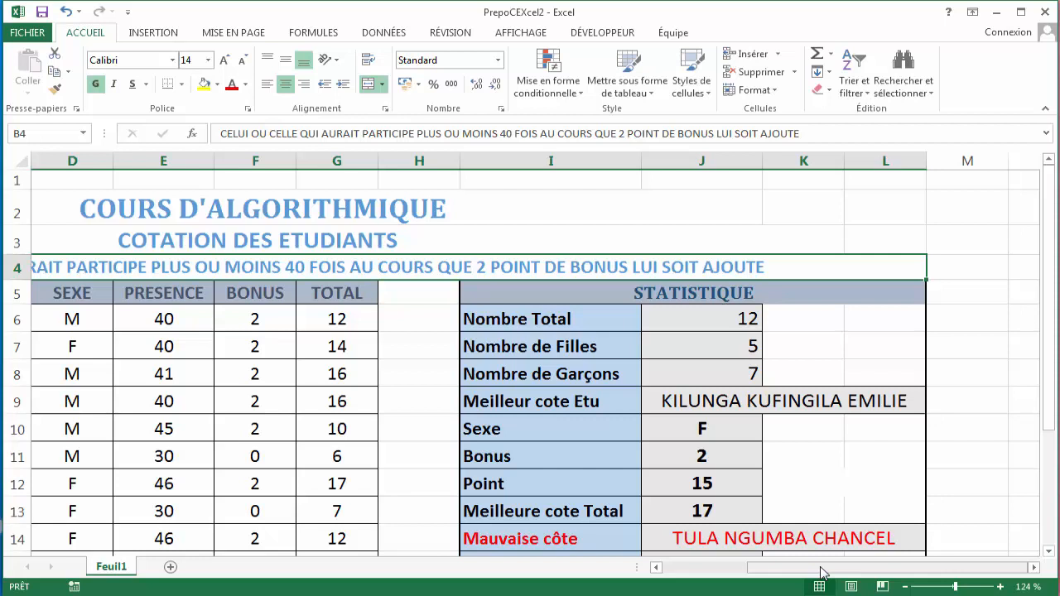
{"action": "left_click_drag", "start_coordinate": [822, 571], "coordinate": [767, 571]}
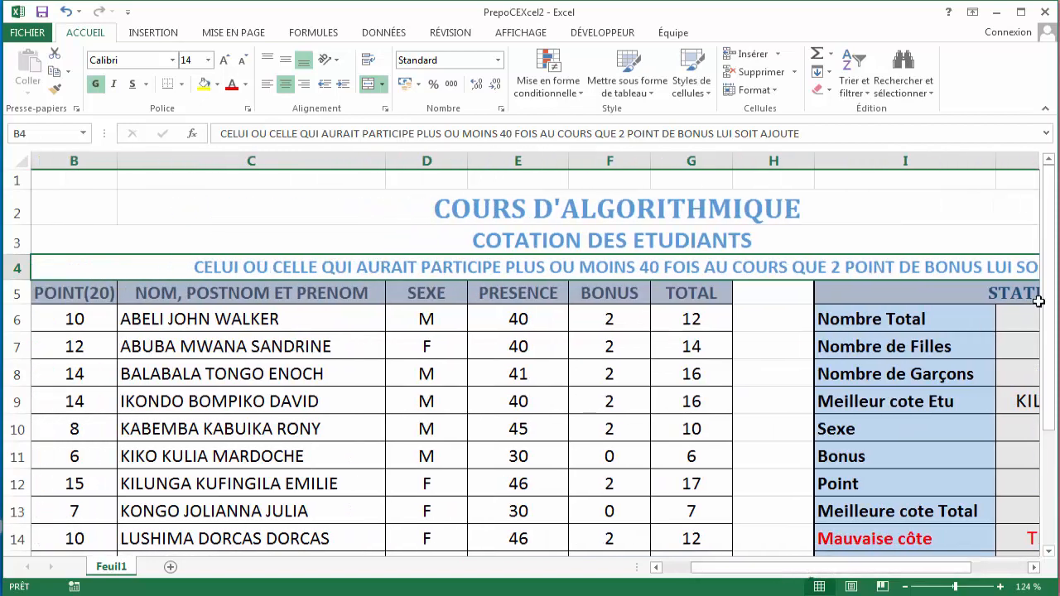
{"action": "left_click_drag", "start_coordinate": [1047, 301], "coordinate": [1047, 329]}
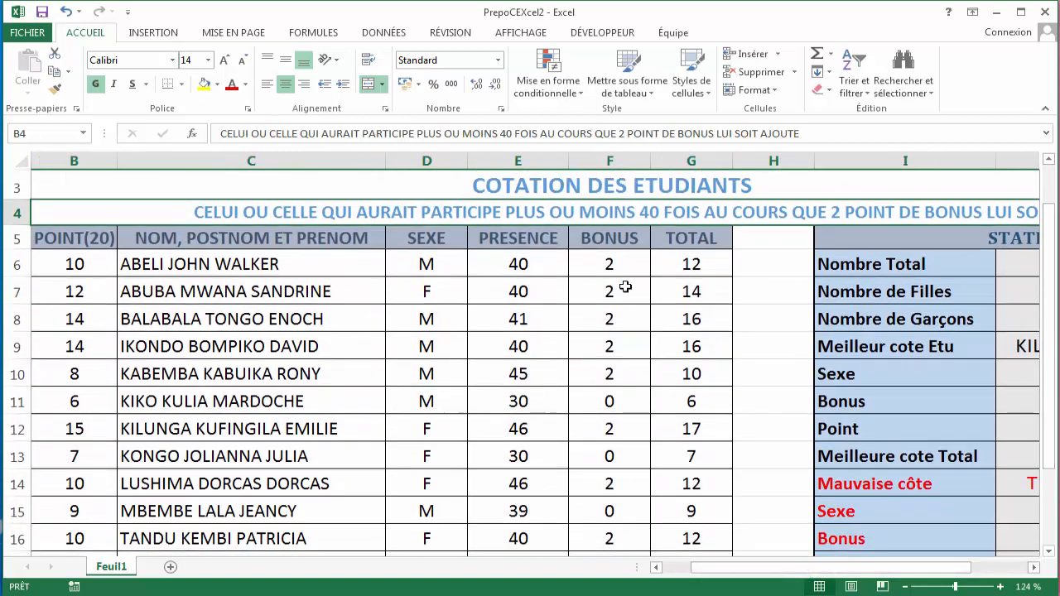
- Inspect the IF formulas in the Bonus column for the first student rows
{"action": "left_click", "coordinate": [611, 265]}
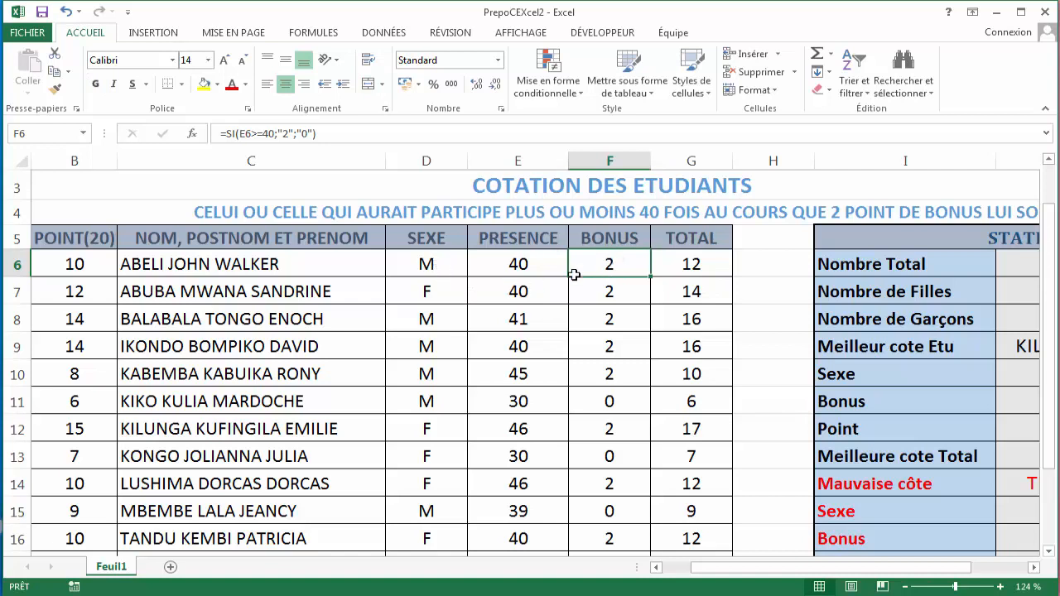
{"action": "left_click", "coordinate": [617, 295]}
{"action": "left_click", "coordinate": [619, 325]}
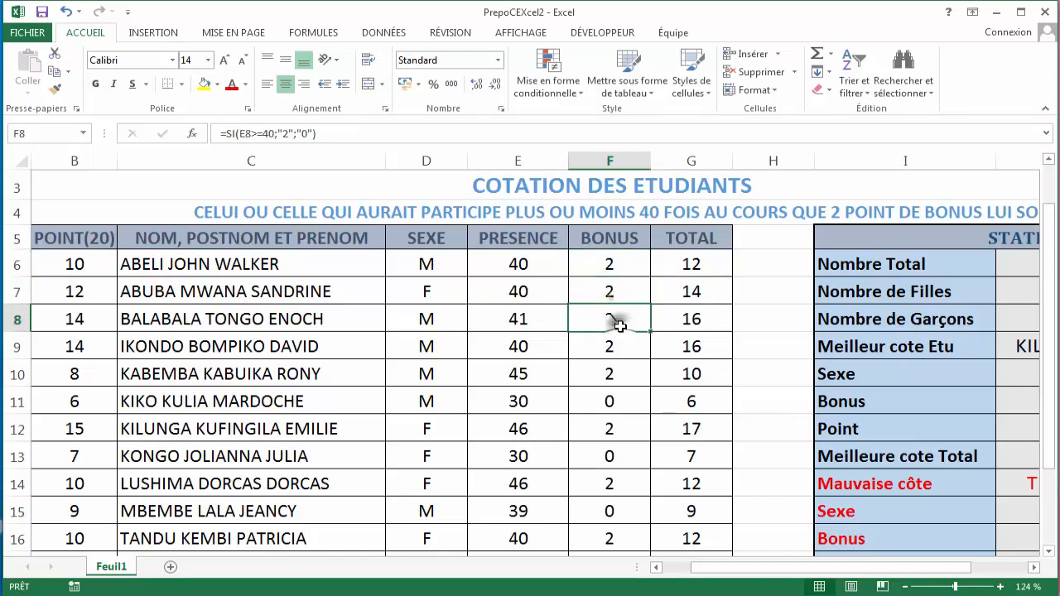
{"action": "left_click", "coordinate": [608, 379]}
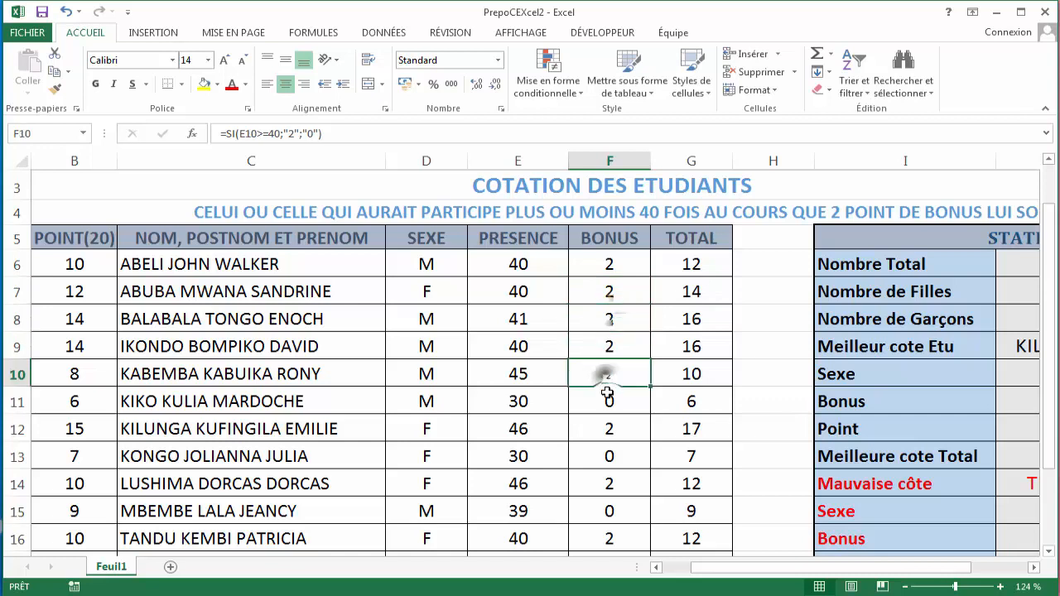
{"action": "left_click", "coordinate": [609, 398]}
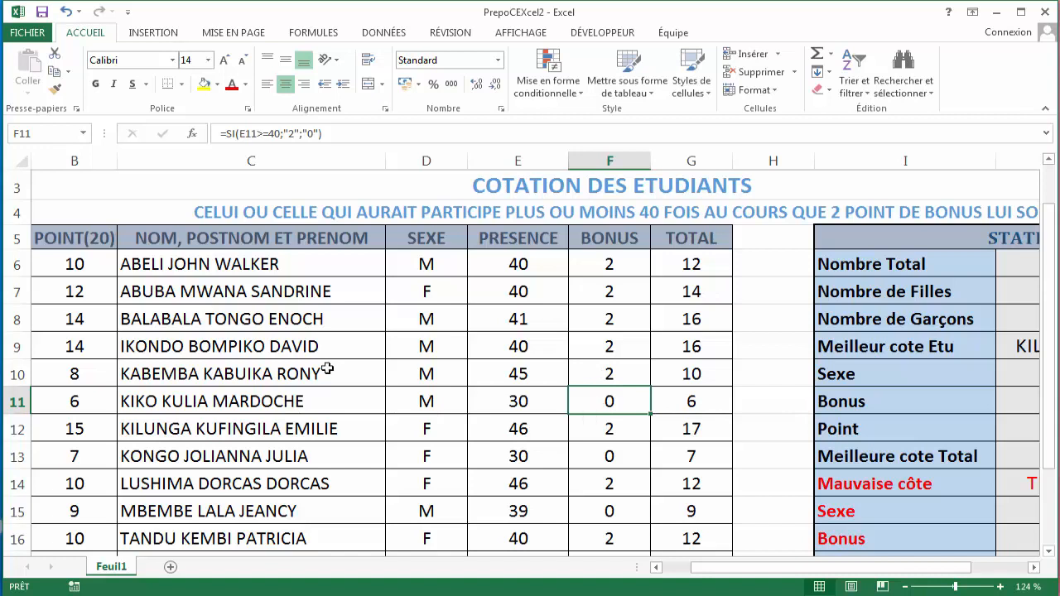
- Inspect each cell of row 11, including its bonus formula and its total formula
{"action": "left_click", "coordinate": [98, 402]}
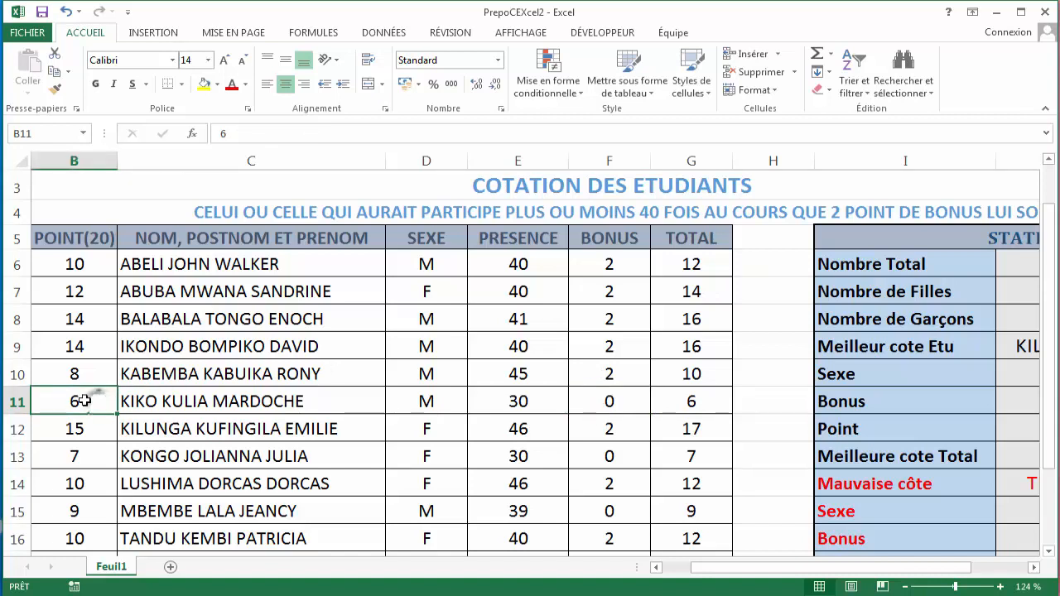
{"action": "left_click", "coordinate": [205, 401]}
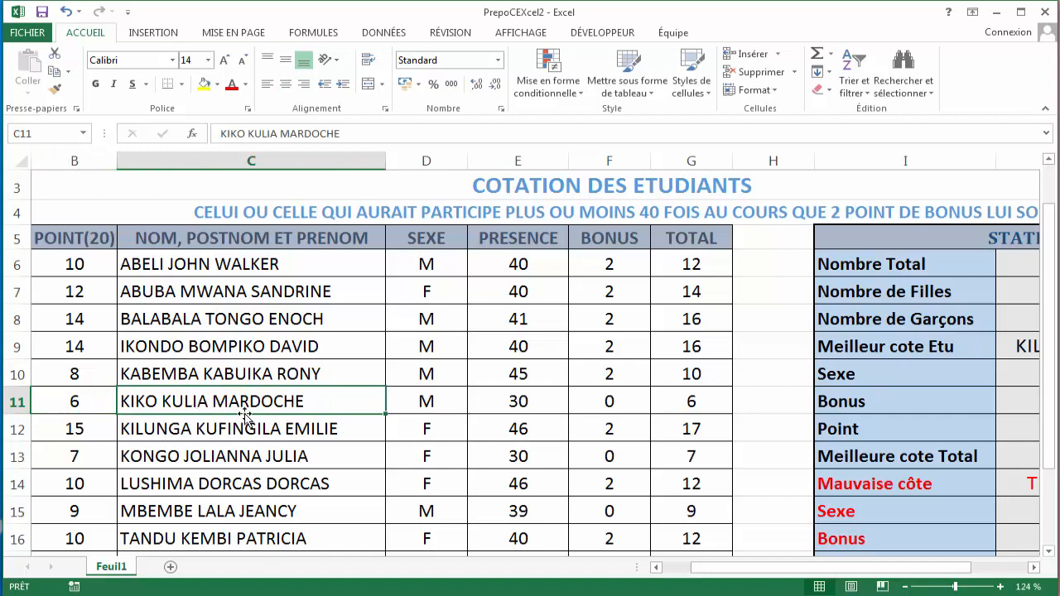
{"action": "left_click", "coordinate": [100, 409]}
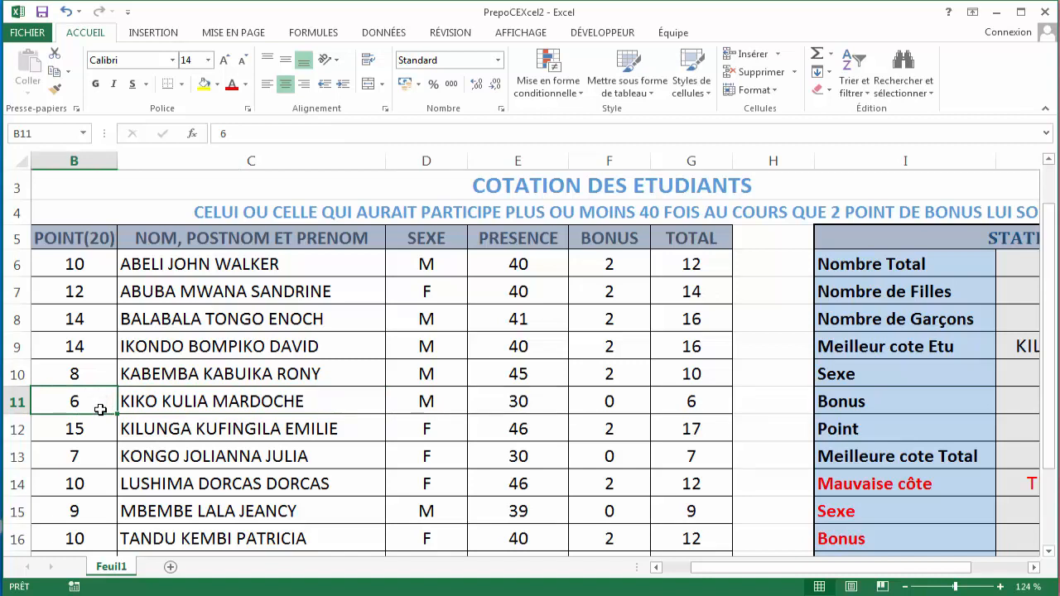
{"action": "left_click", "coordinate": [173, 400]}
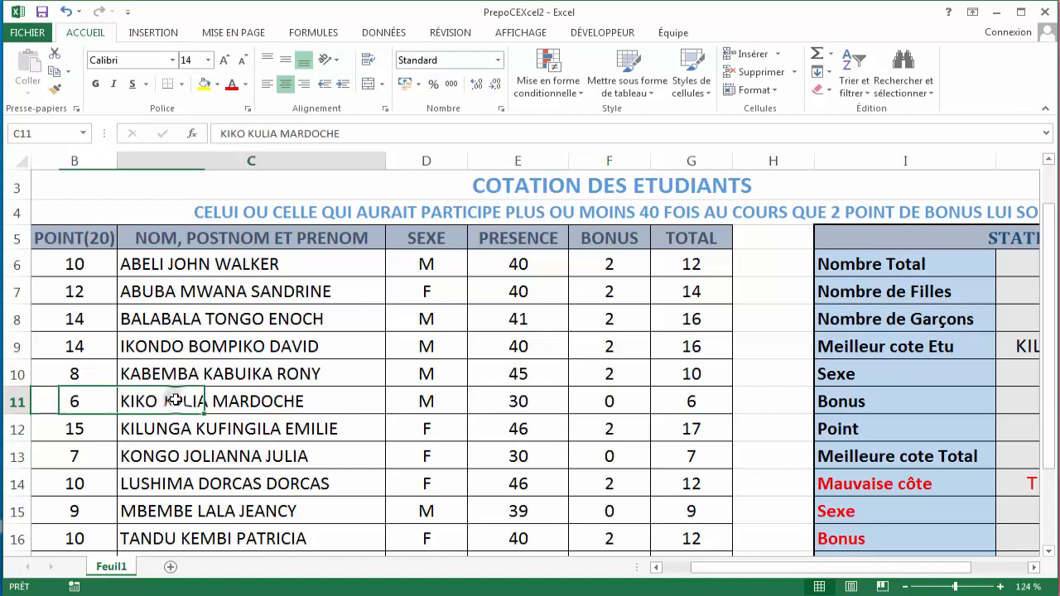
{"action": "left_click", "coordinate": [430, 403]}
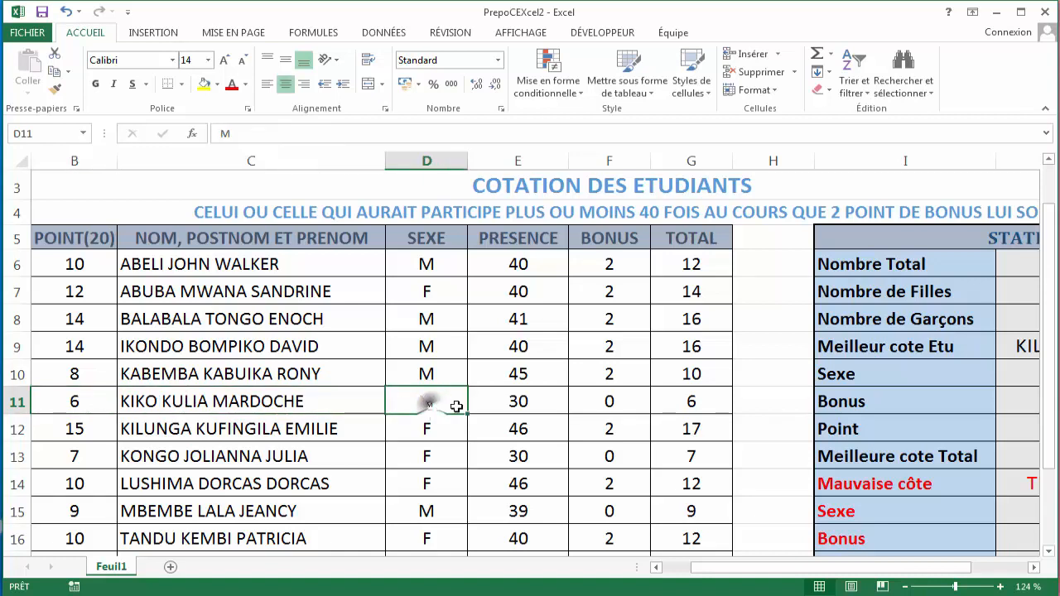
{"action": "left_click", "coordinate": [516, 398]}
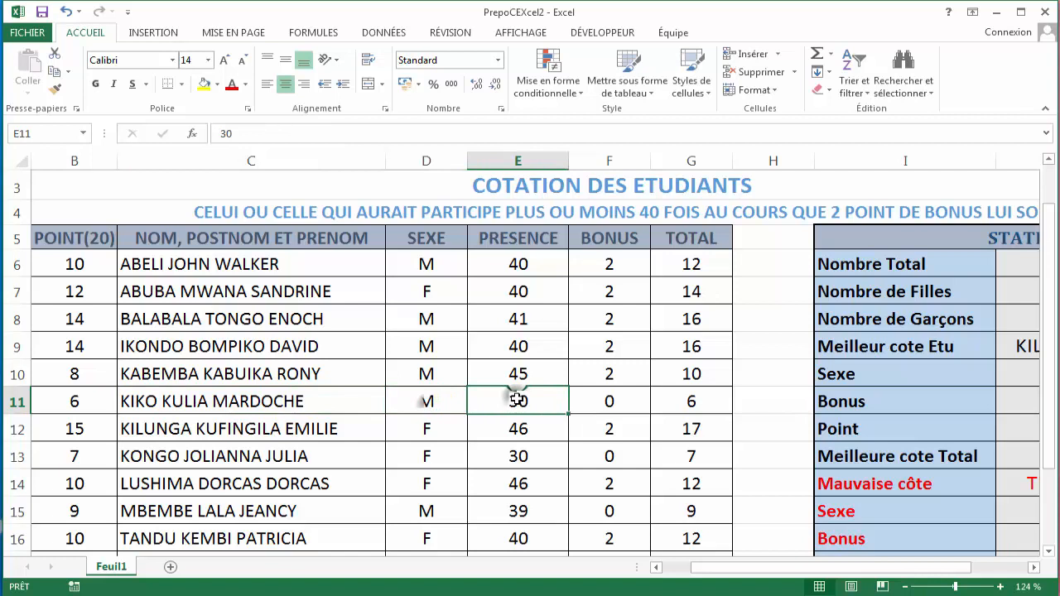
{"action": "left_click", "coordinate": [609, 397]}
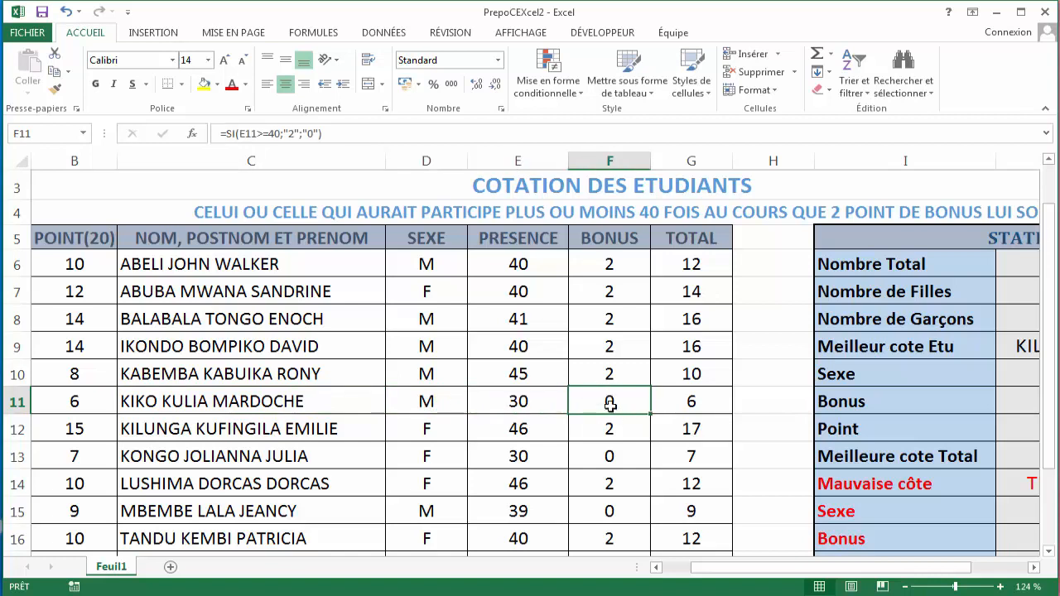
{"action": "left_click", "coordinate": [711, 399]}
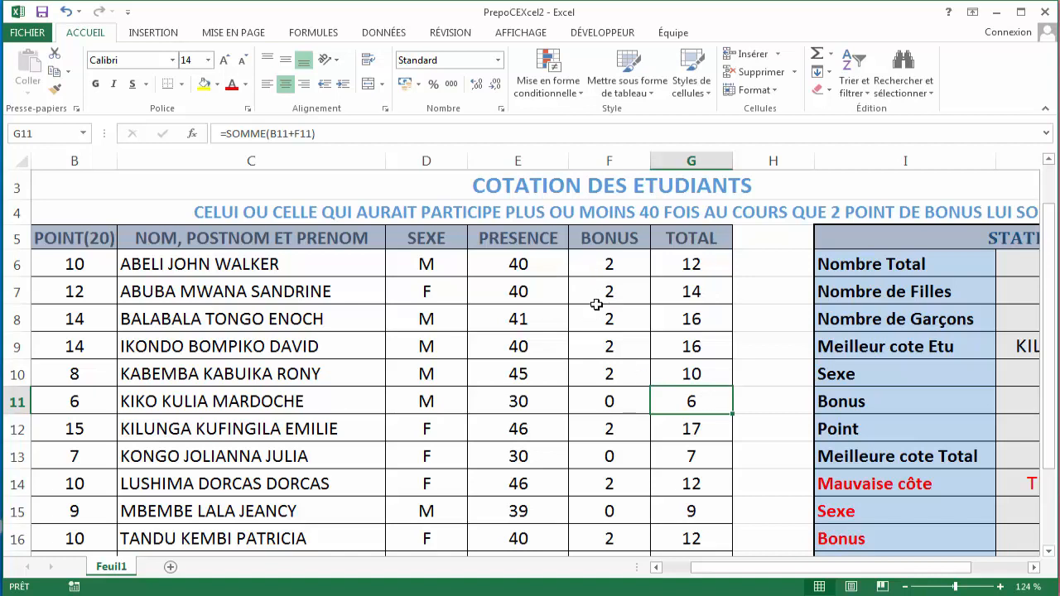
- Inspect the first student's points, bonus formula and SOMME total formula
{"action": "left_click", "coordinate": [113, 264]}
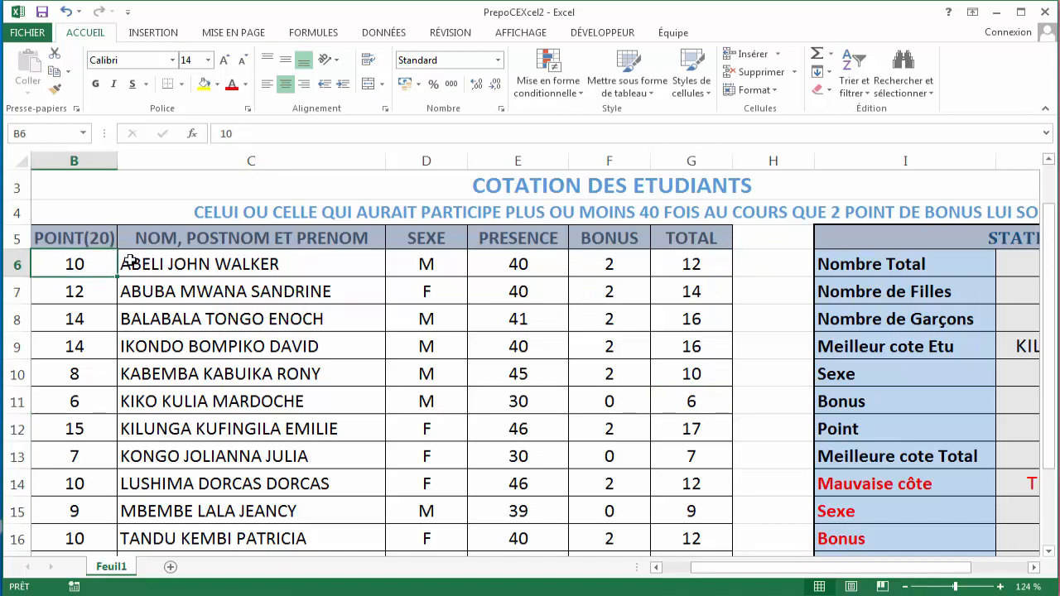
{"action": "left_click", "coordinate": [618, 263]}
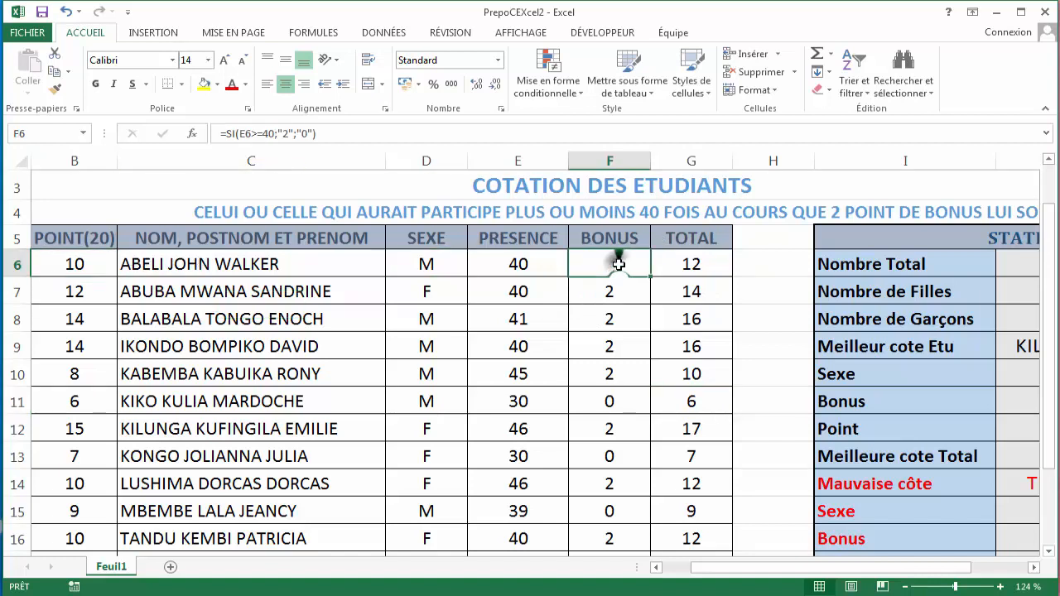
{"action": "left_click", "coordinate": [691, 260]}
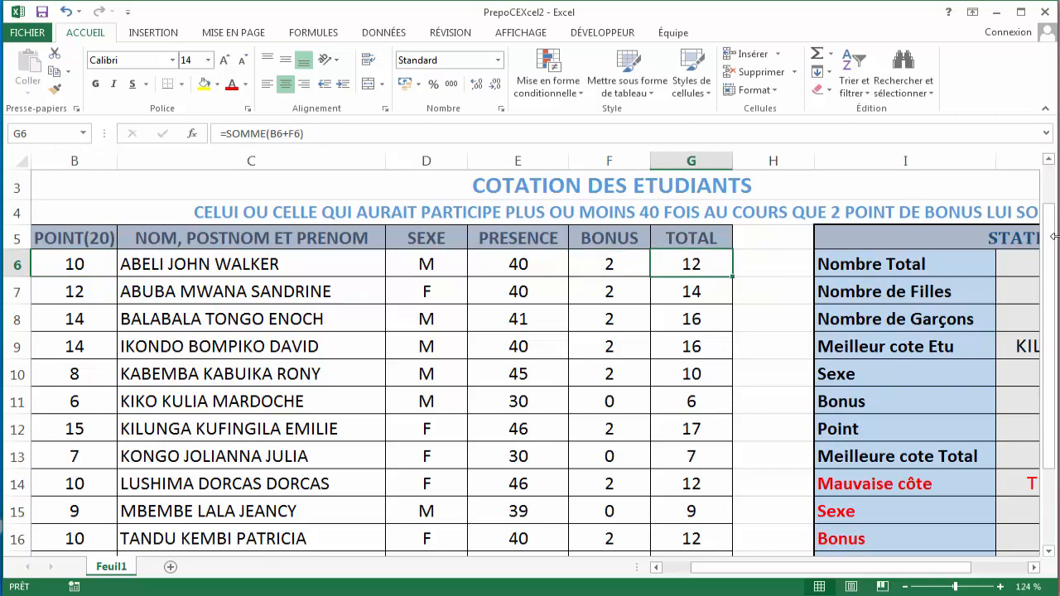
{"action": "left_click_drag", "start_coordinate": [1050, 245], "coordinate": [1056, 302]}
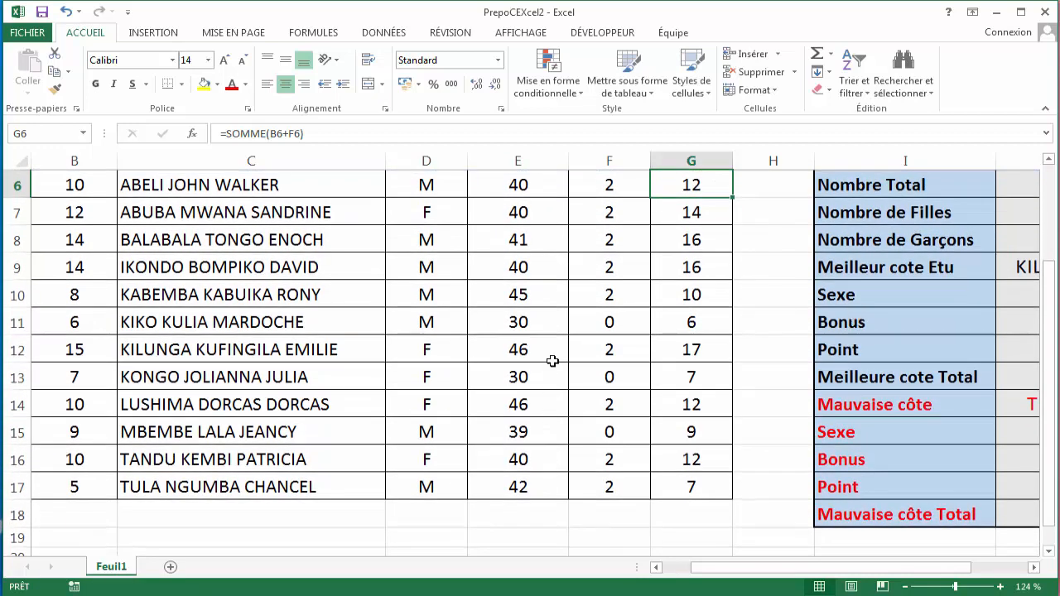
- Change the presence value in row 10 to 38
{"action": "left_click", "coordinate": [528, 292]}
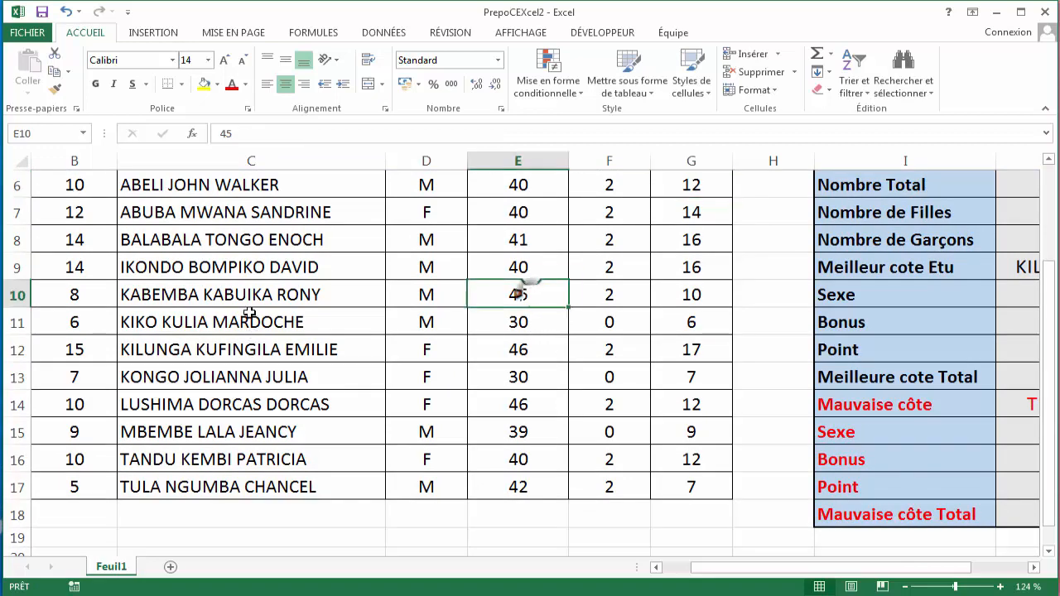
{"action": "key", "text": "BackSpace"}
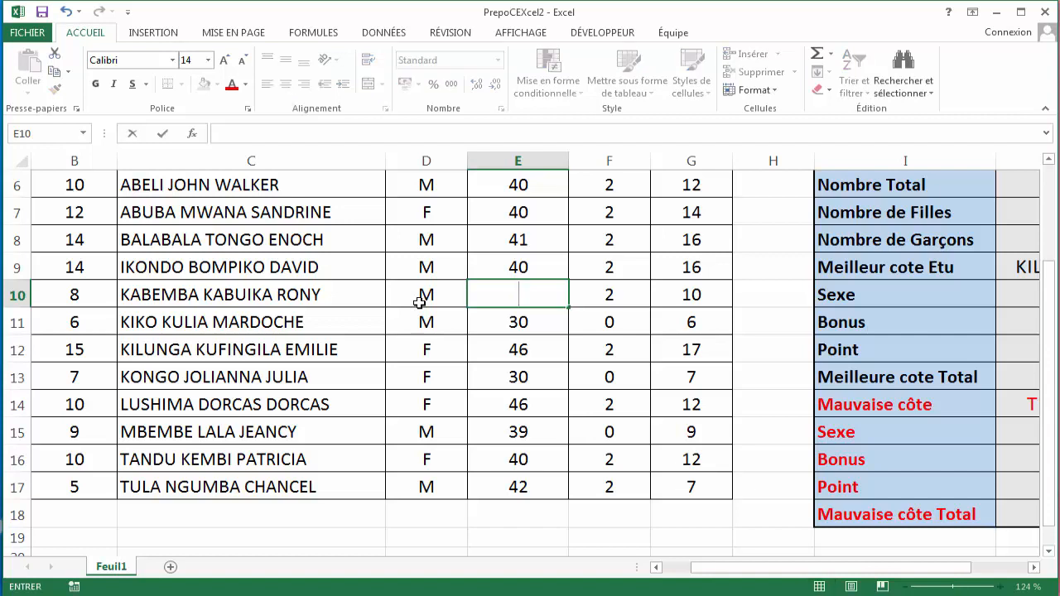
{"action": "type", "text": "38"}
{"action": "left_click", "coordinate": [613, 294]}
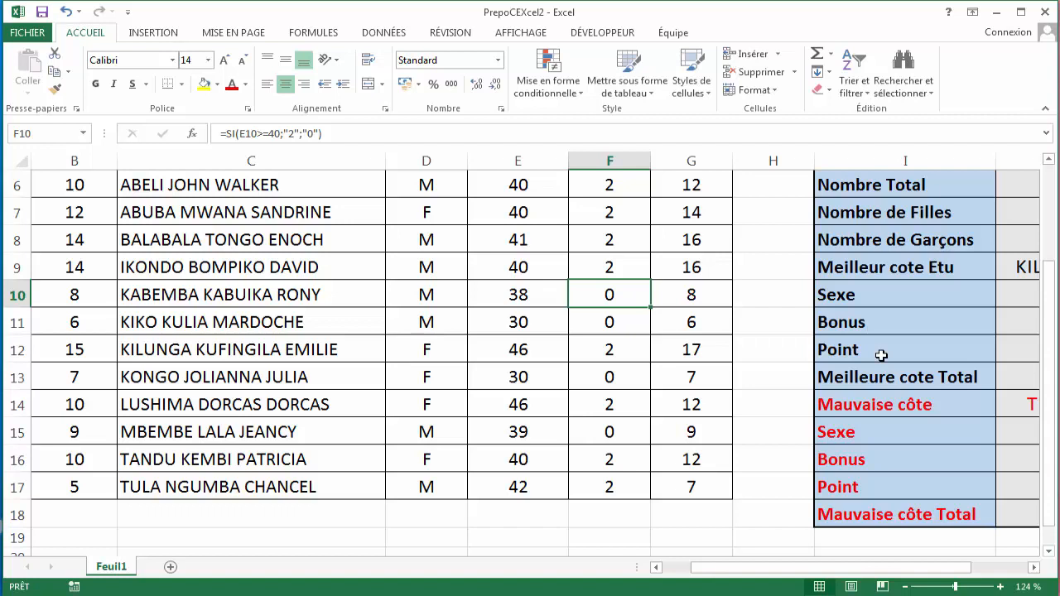
- Set the presence value in row 10 to 42 and check that row's bonus formula
{"action": "left_click", "coordinate": [522, 293]}
{"action": "key", "text": "BackSpace"}
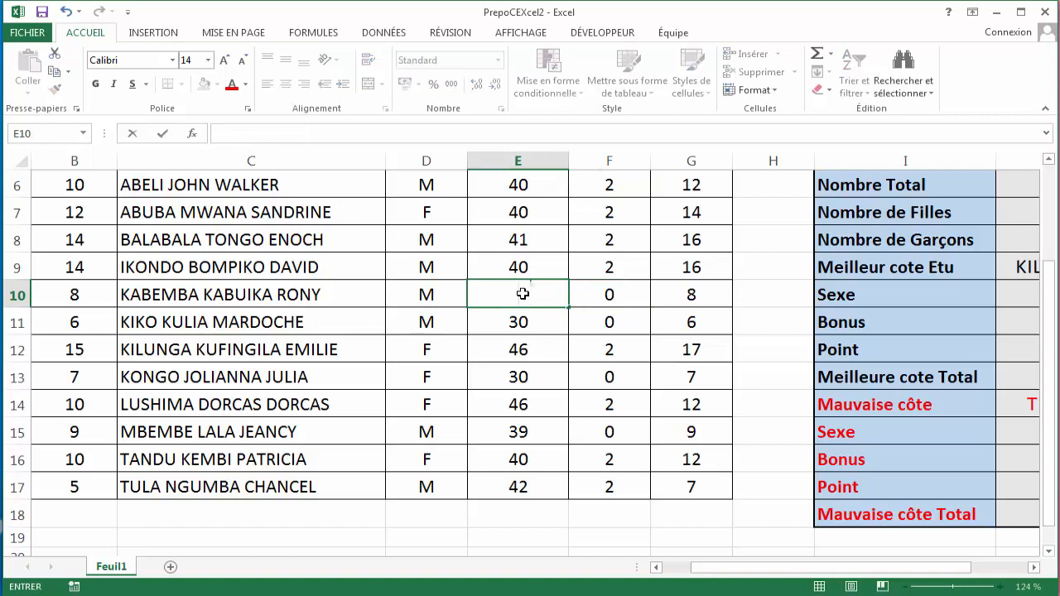
{"action": "type", "text": "40"}
{"action": "key", "text": "Return"}
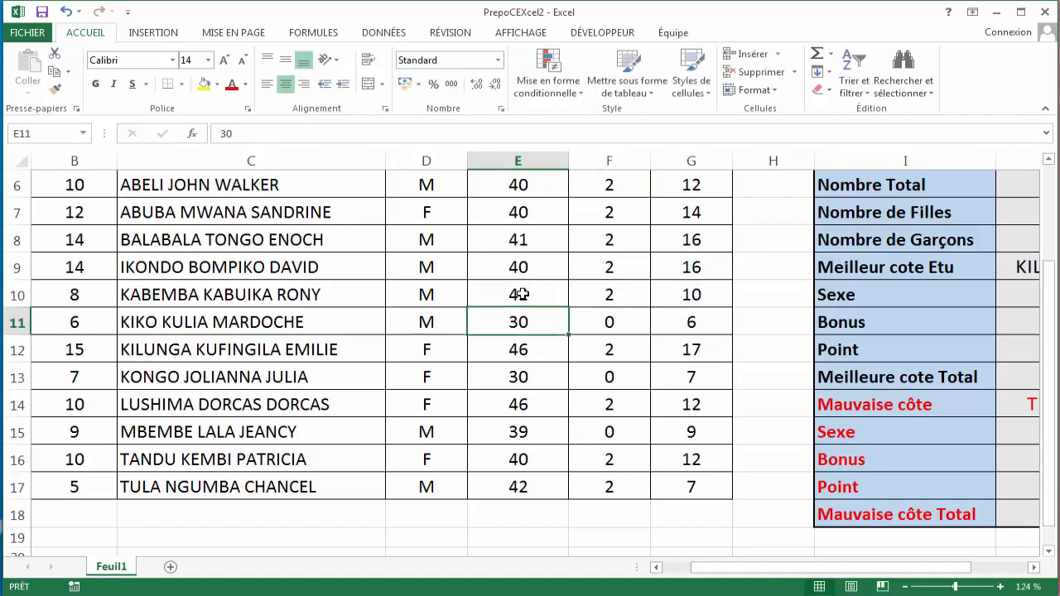
{"action": "left_click", "coordinate": [603, 294]}
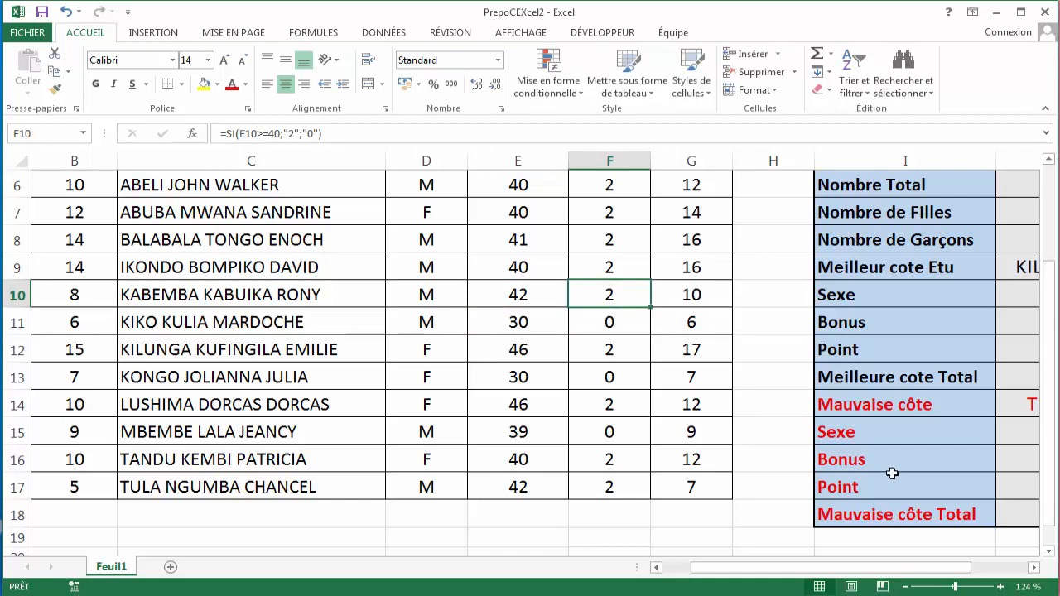
- Review the statistics table results and the NBVAL formula counting the students
{"action": "left_click_drag", "start_coordinate": [726, 568], "coordinate": [782, 568]}
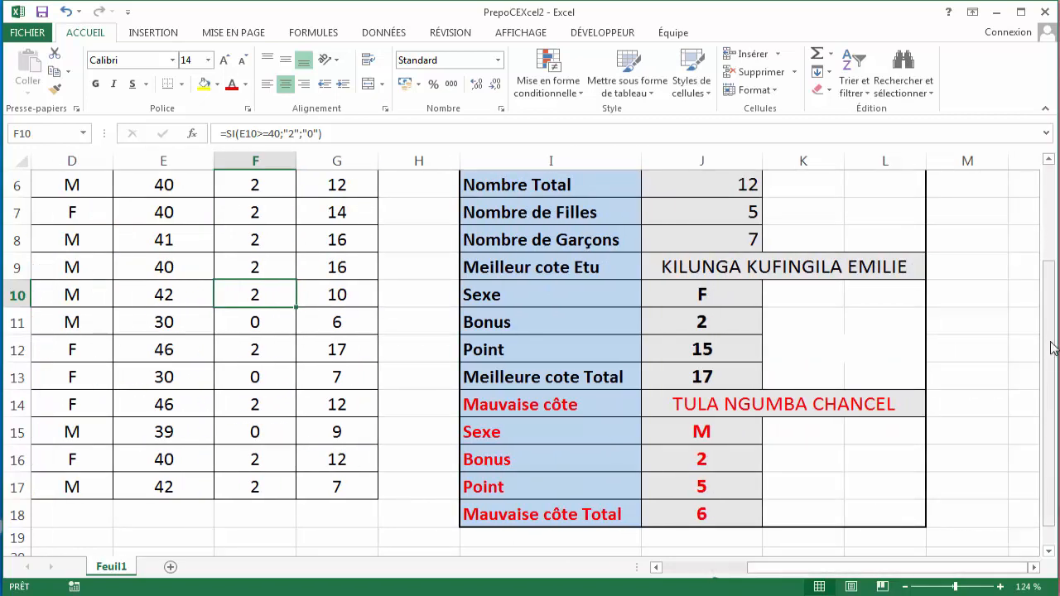
{"action": "left_click_drag", "start_coordinate": [1051, 348], "coordinate": [1054, 301]}
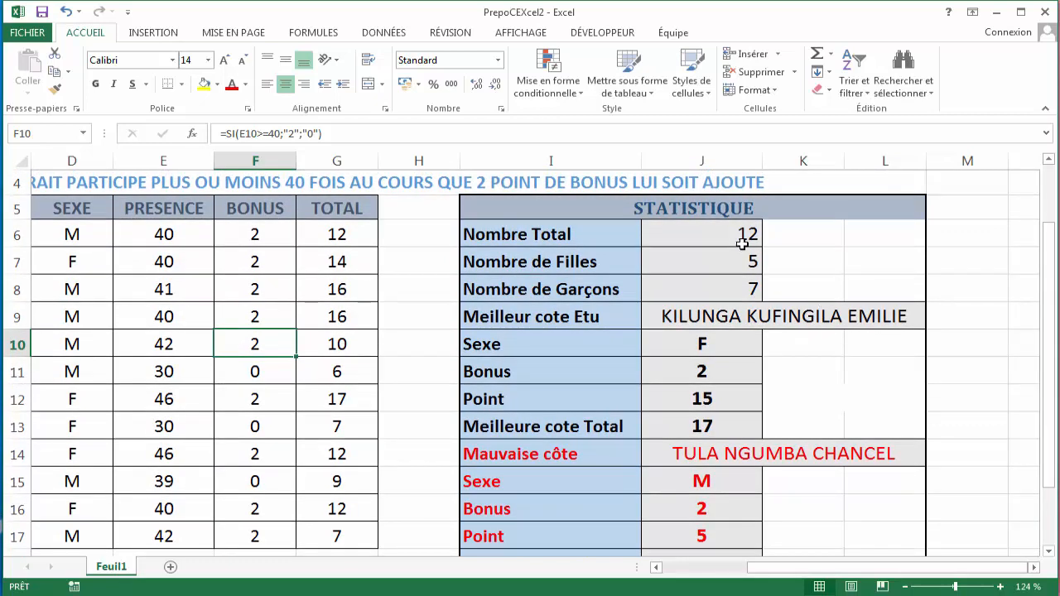
{"action": "left_click", "coordinate": [743, 240]}
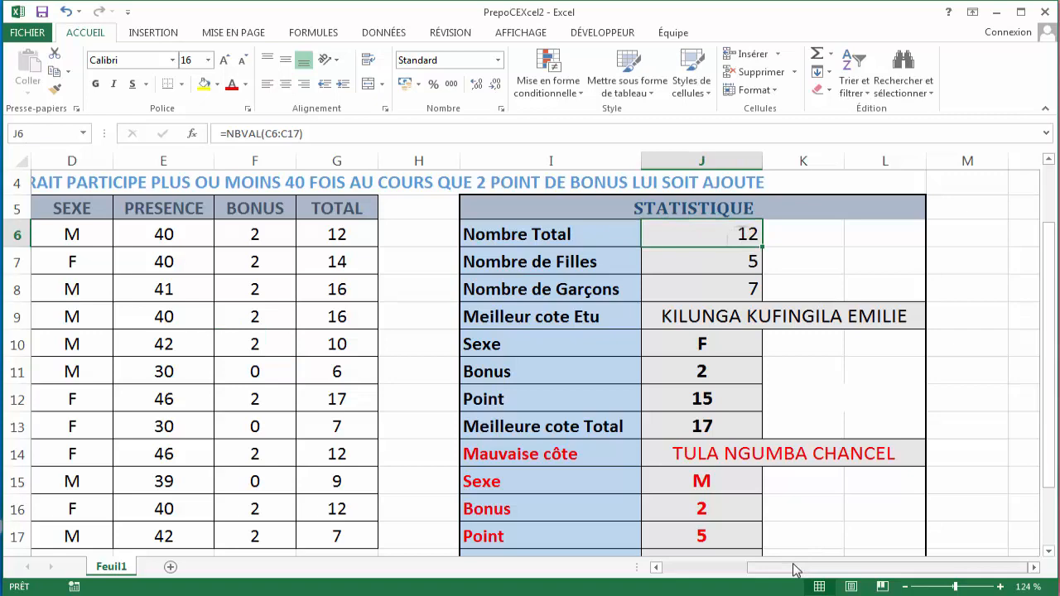
{"action": "left_click_drag", "start_coordinate": [795, 569], "coordinate": [739, 569]}
- Inspect the student name cells in the name column one by one
{"action": "left_click", "coordinate": [320, 225]}
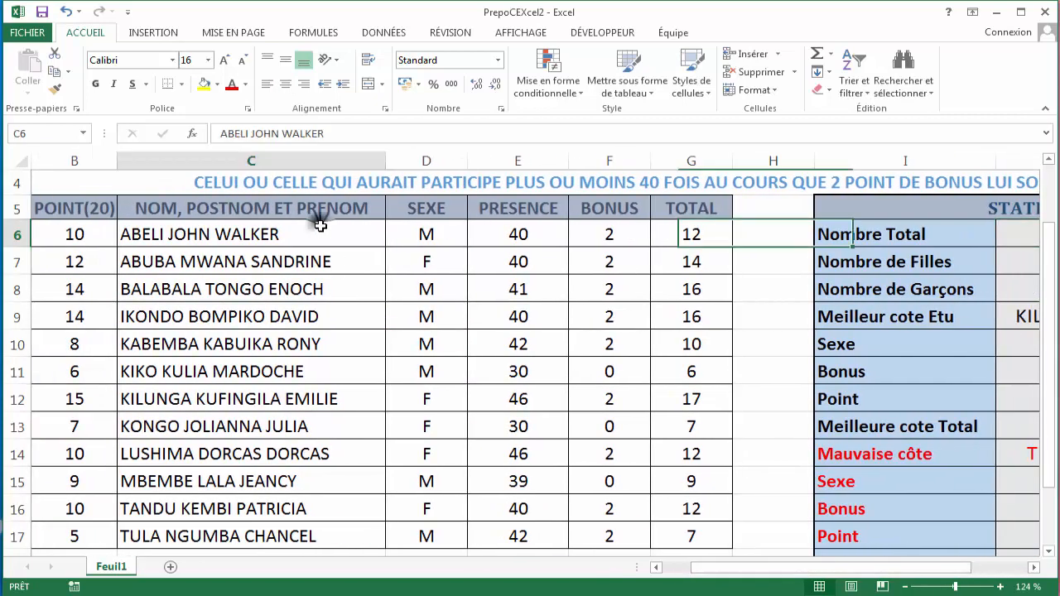
{"action": "left_click", "coordinate": [308, 284]}
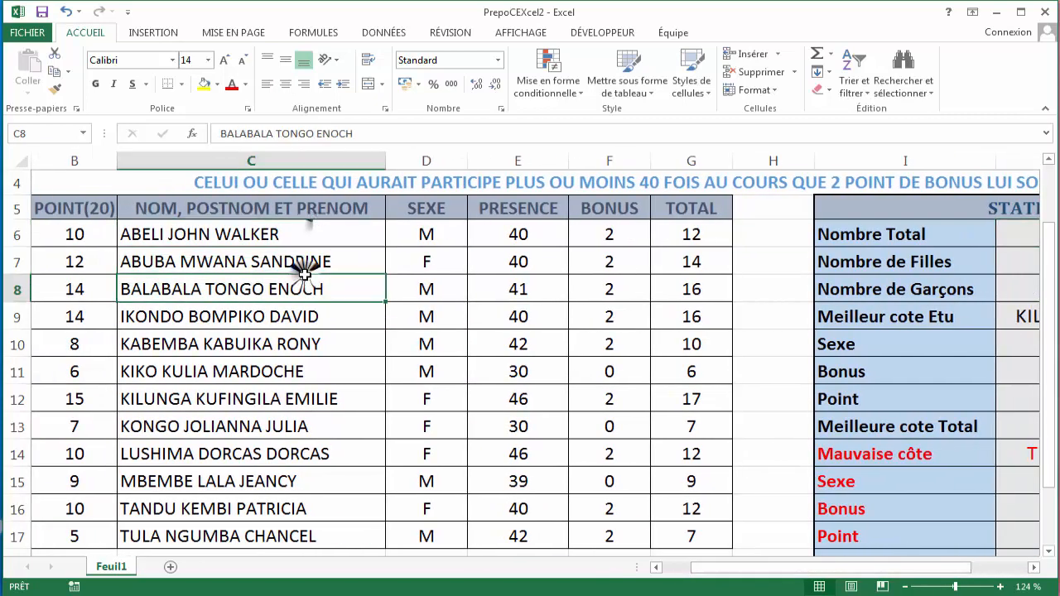
{"action": "left_click", "coordinate": [285, 230]}
{"action": "left_click", "coordinate": [268, 265]}
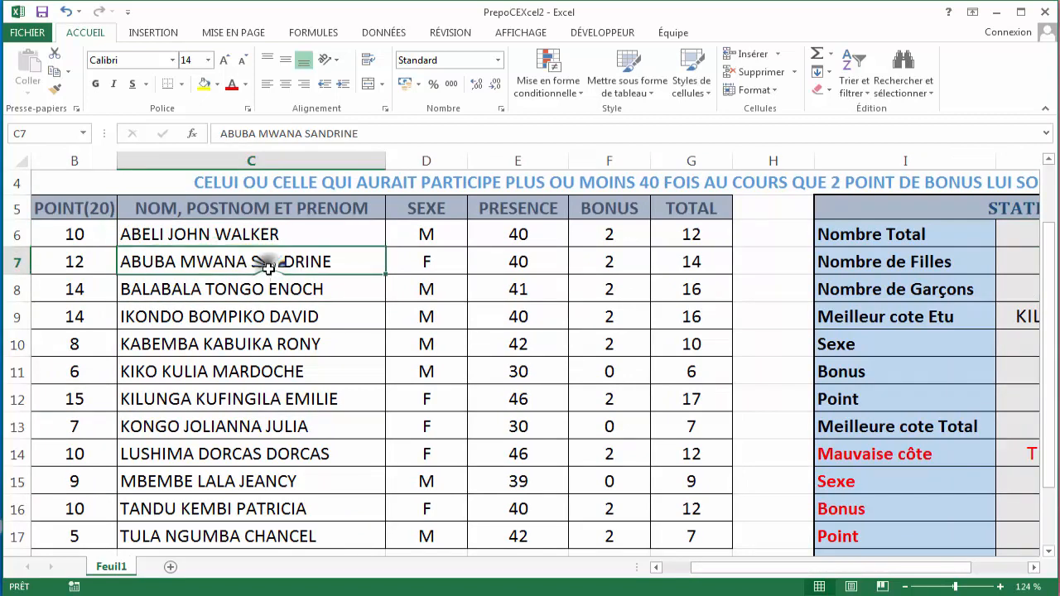
{"action": "left_click", "coordinate": [266, 286]}
{"action": "left_click", "coordinate": [262, 313]}
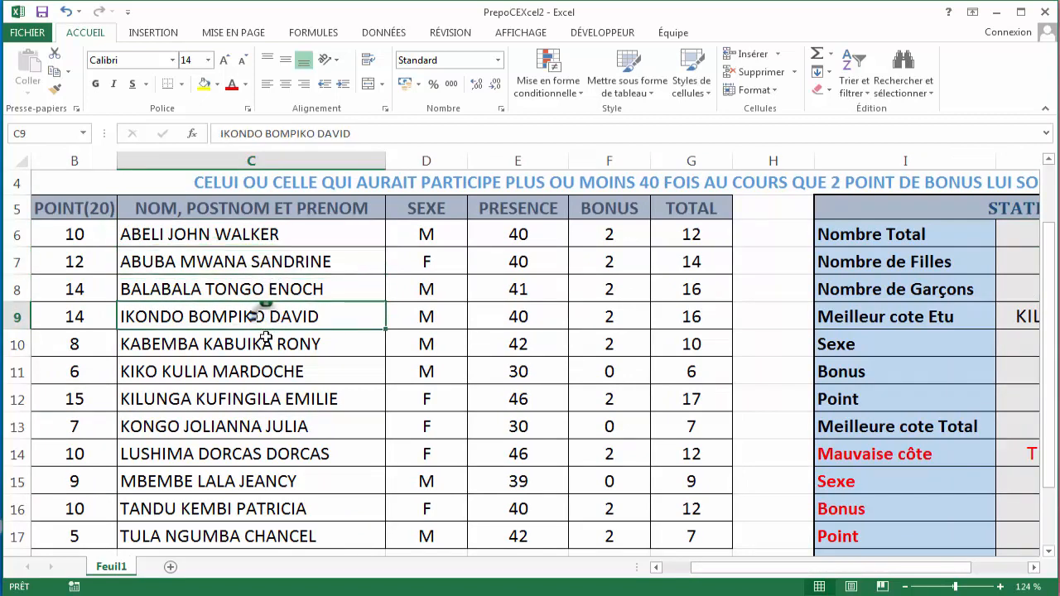
- Continue inspecting the remaining student name cells down to row 17
{"action": "left_click", "coordinate": [266, 338]}
{"action": "left_click", "coordinate": [256, 370]}
{"action": "left_click", "coordinate": [258, 401]}
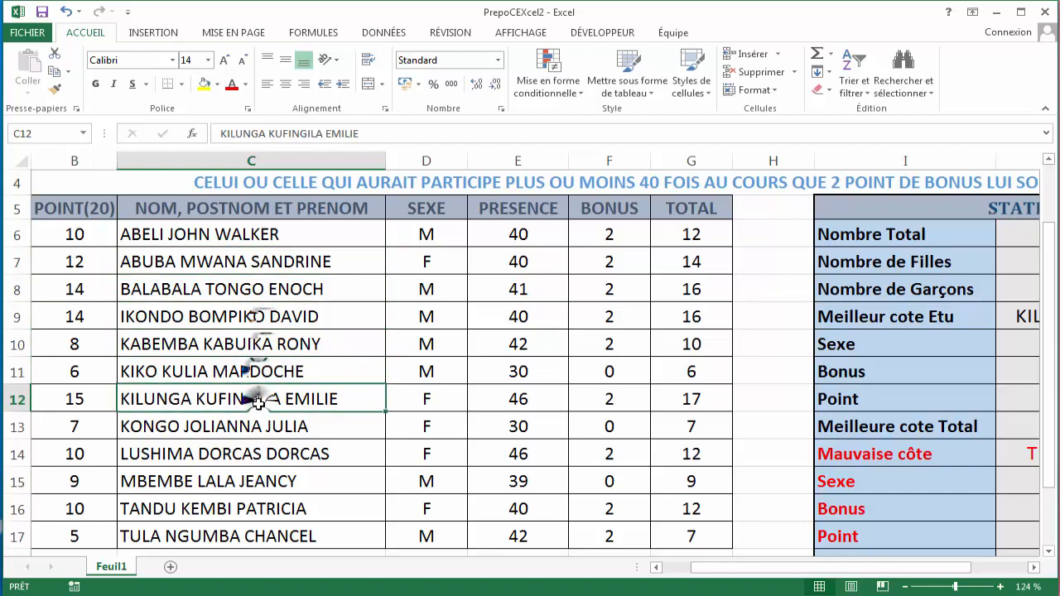
{"action": "left_click", "coordinate": [259, 424]}
{"action": "left_click", "coordinate": [265, 454]}
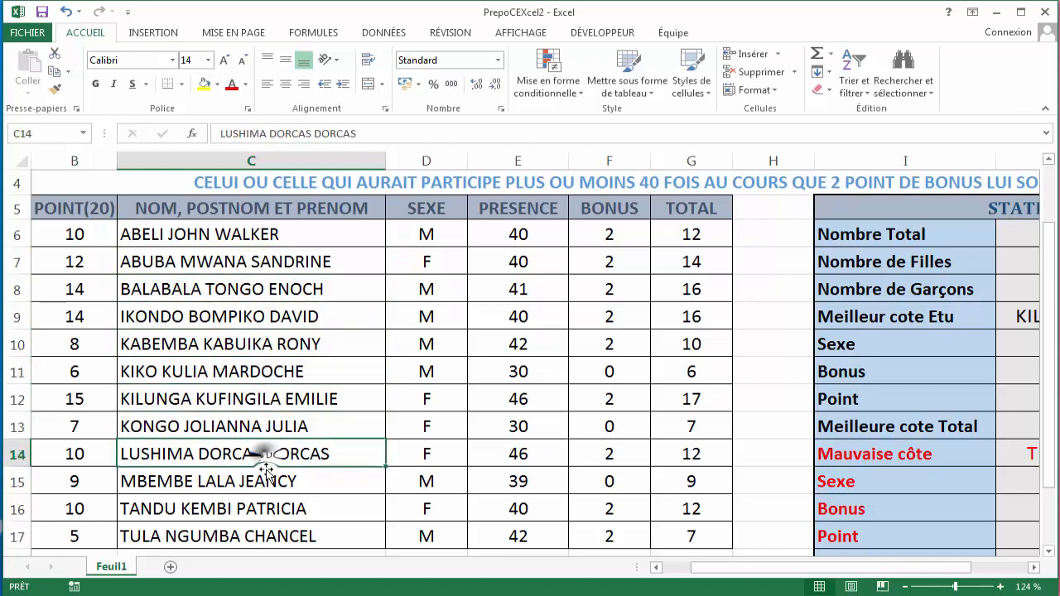
{"action": "left_click", "coordinate": [265, 481]}
{"action": "left_click", "coordinate": [263, 507]}
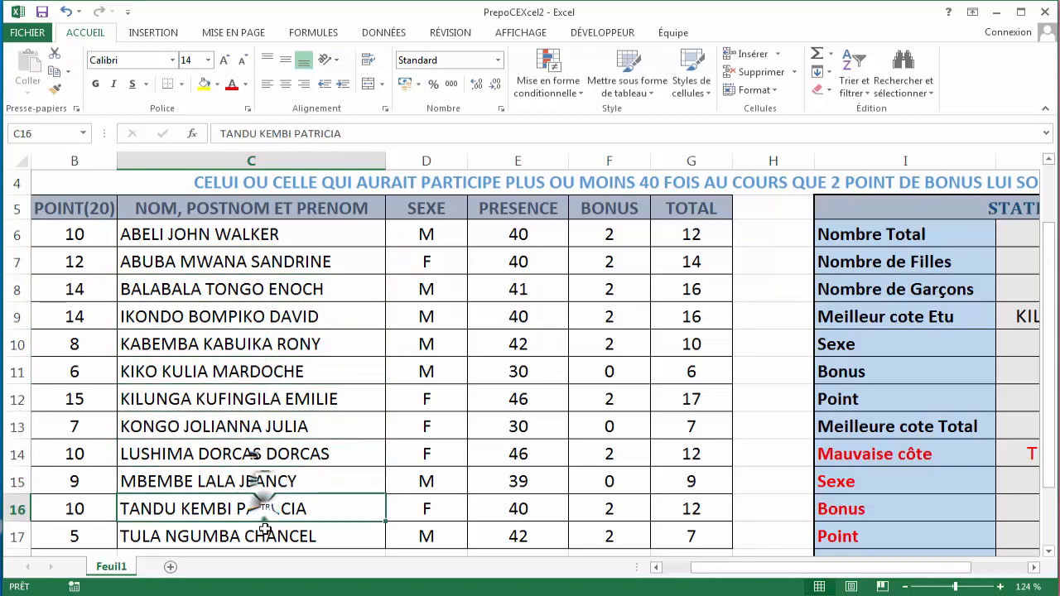
{"action": "left_click", "coordinate": [265, 533]}
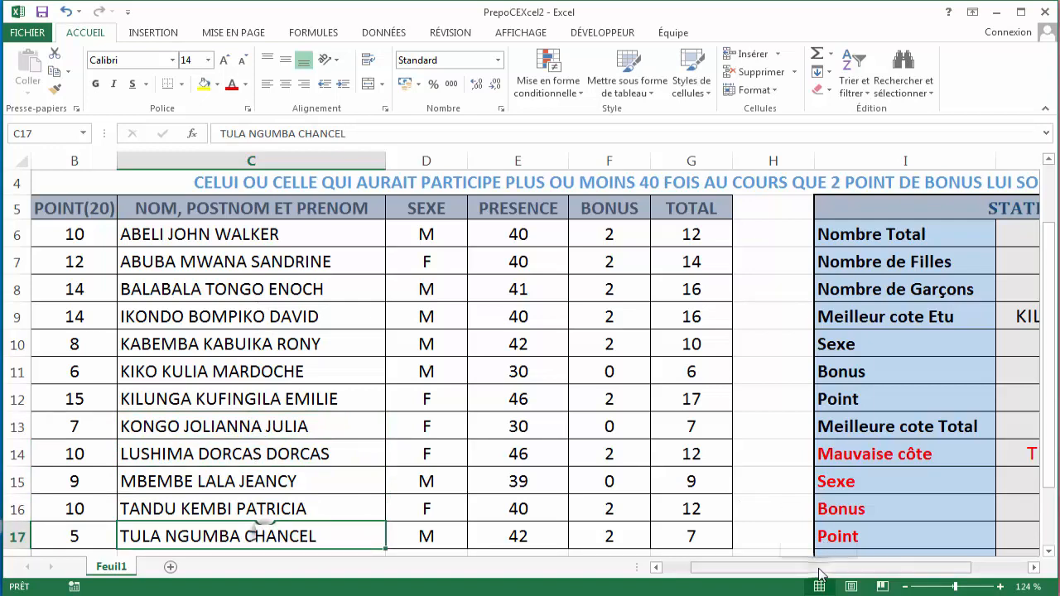
- Examine the NB.SI formula counting girls and the F entries in the sex column
{"action": "left_click_drag", "start_coordinate": [819, 570], "coordinate": [872, 569]}
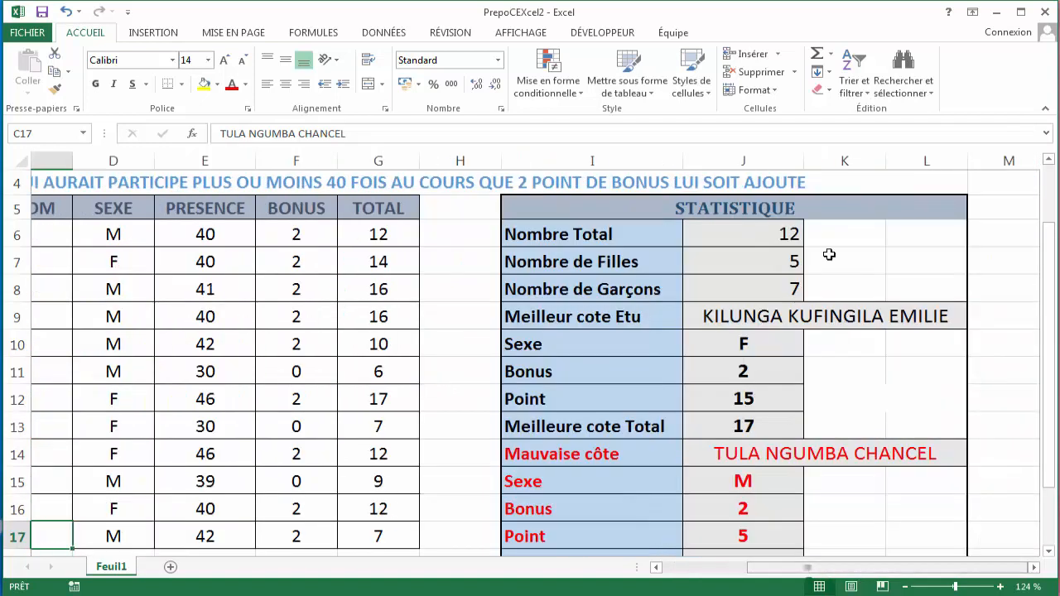
{"action": "left_click", "coordinate": [717, 281]}
{"action": "left_click", "coordinate": [716, 264]}
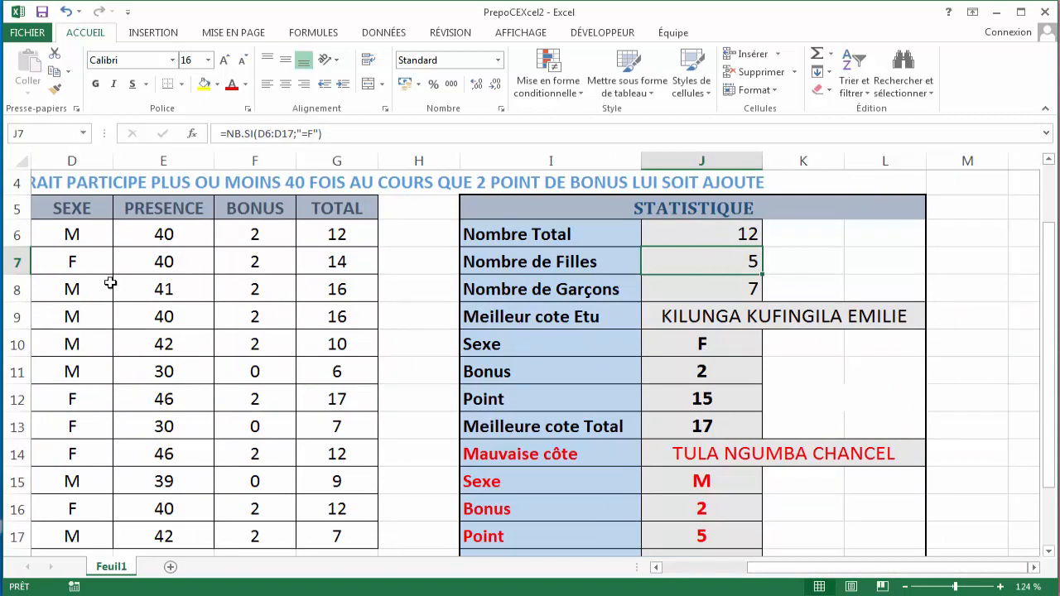
{"action": "left_click", "coordinate": [60, 262]}
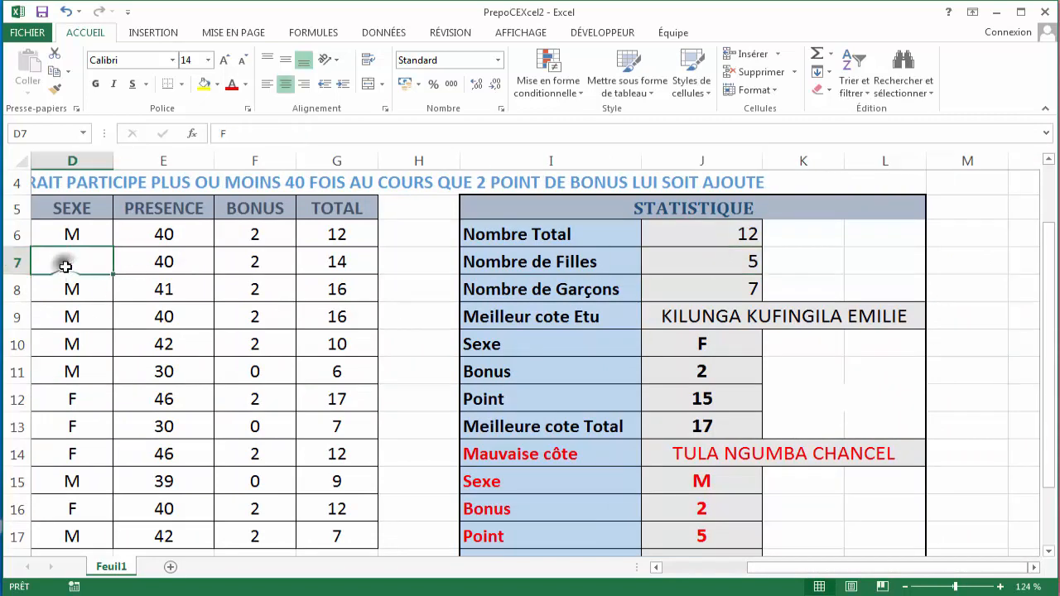
{"action": "left_click", "coordinate": [77, 398]}
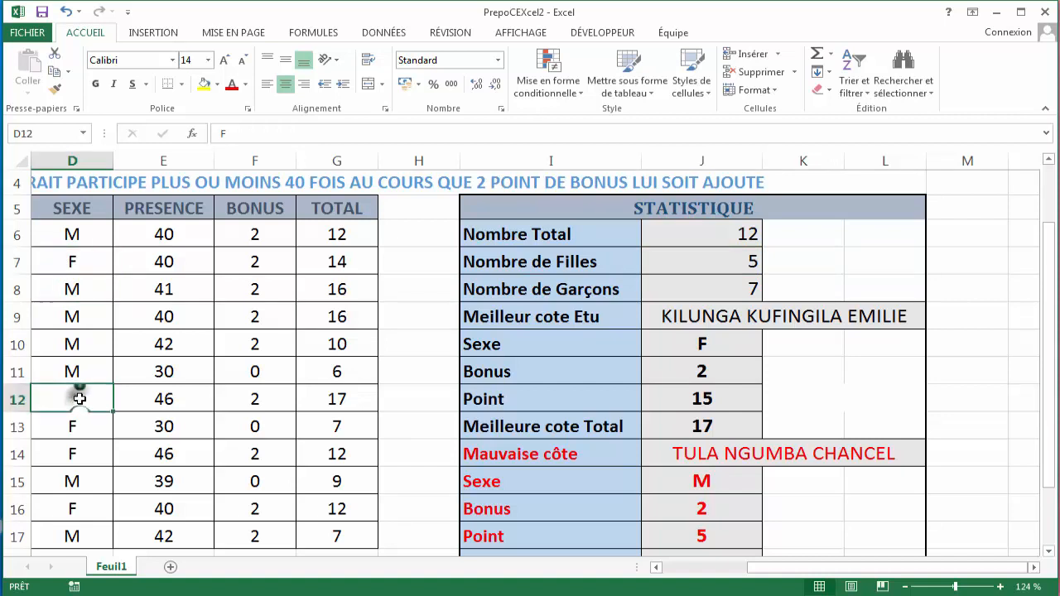
{"action": "left_click", "coordinate": [76, 447]}
{"action": "left_click", "coordinate": [78, 427]}
{"action": "left_click", "coordinate": [73, 451]}
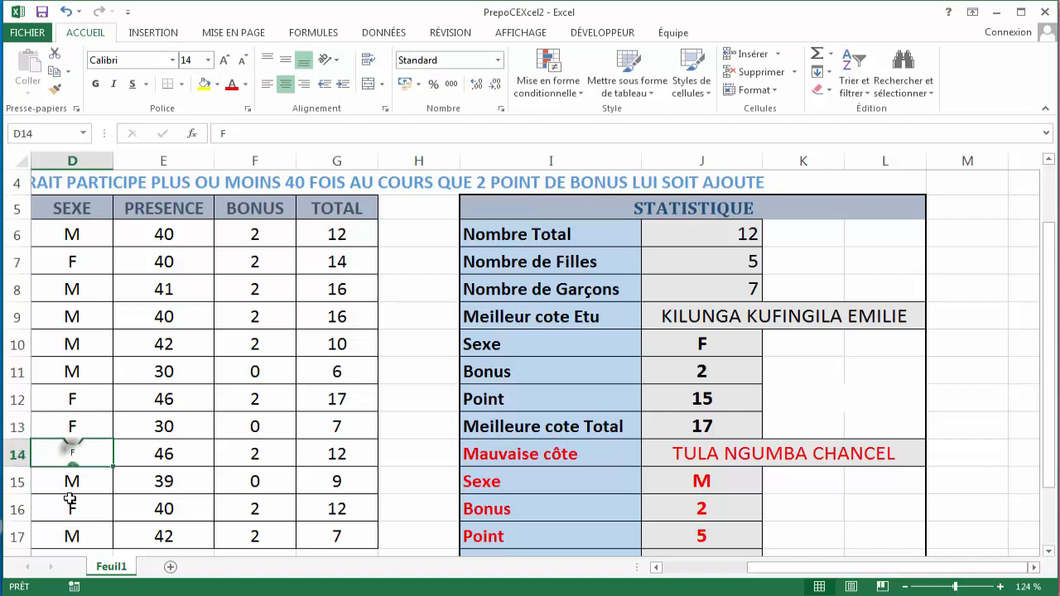
{"action": "left_click", "coordinate": [72, 506]}
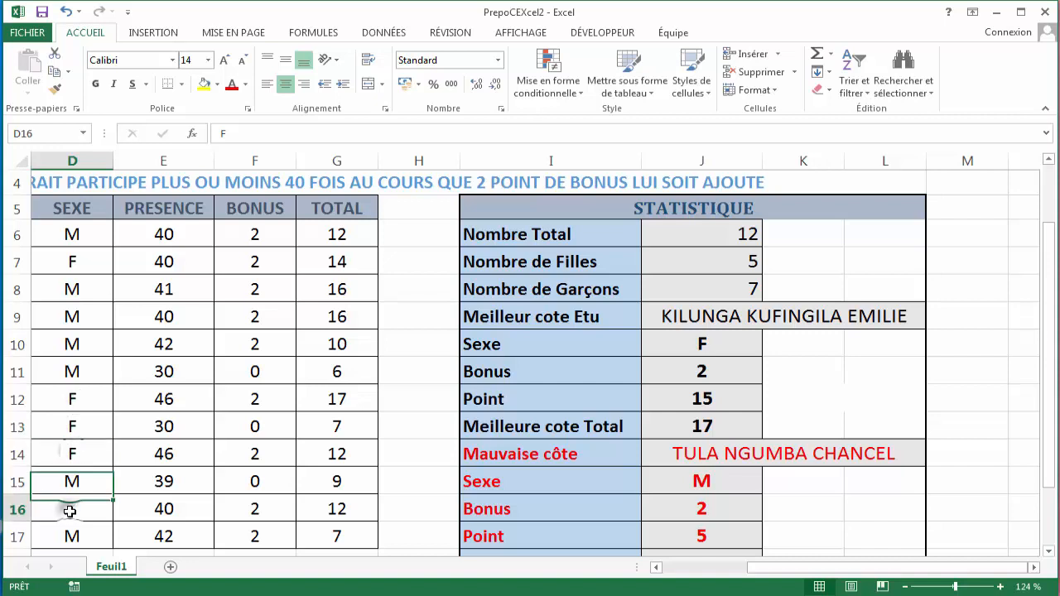
- Examine the NB.SI formula counting boys and the M entries in the sex column
{"action": "left_click", "coordinate": [694, 292]}
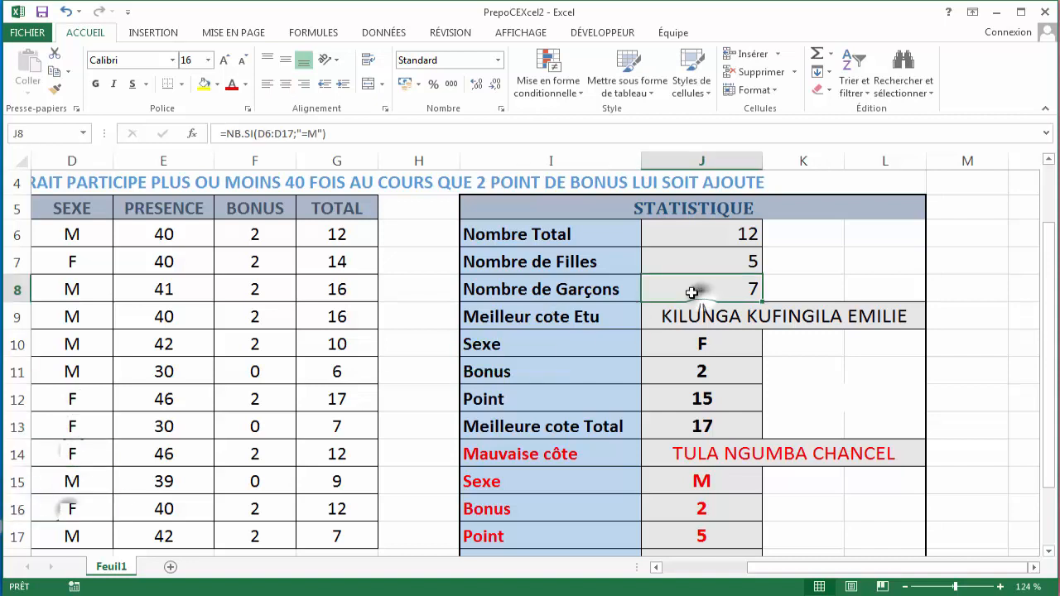
{"action": "left_click", "coordinate": [73, 226]}
{"action": "left_click", "coordinate": [84, 294]}
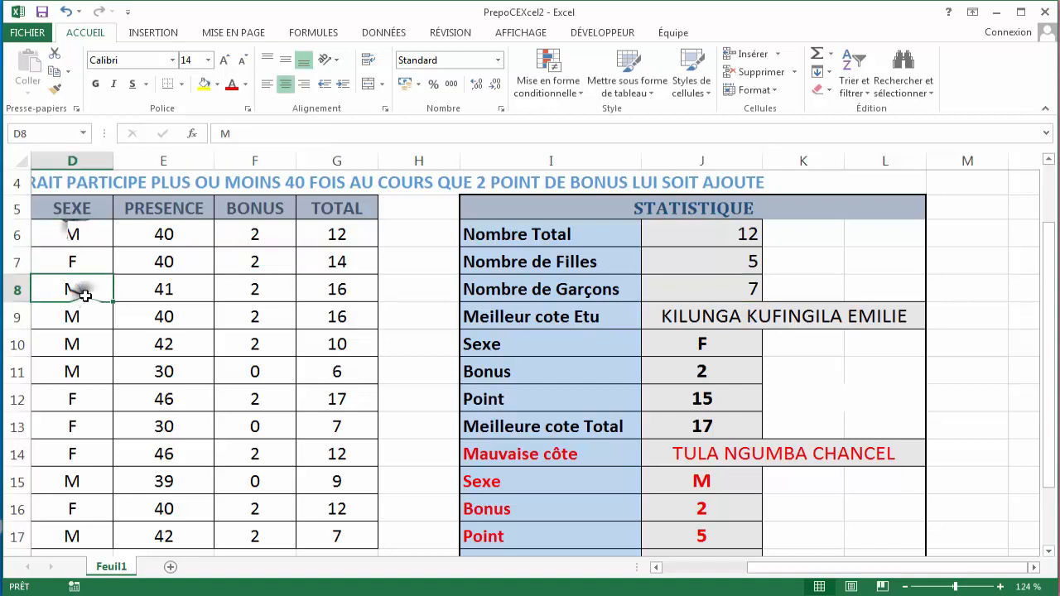
{"action": "left_click", "coordinate": [83, 320]}
{"action": "left_click", "coordinate": [86, 346]}
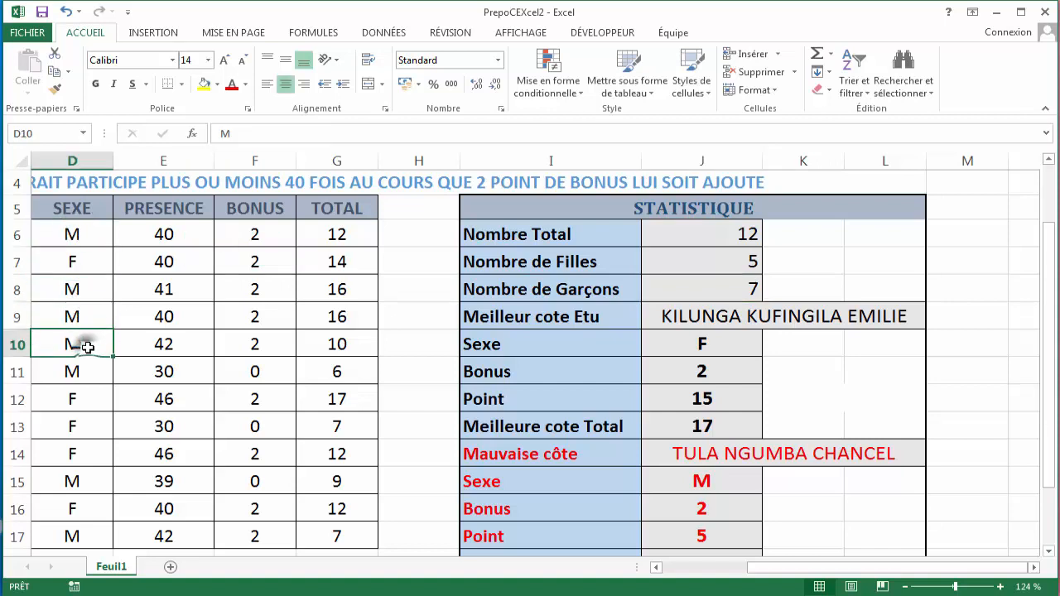
{"action": "left_click", "coordinate": [87, 373]}
{"action": "left_click", "coordinate": [87, 479]}
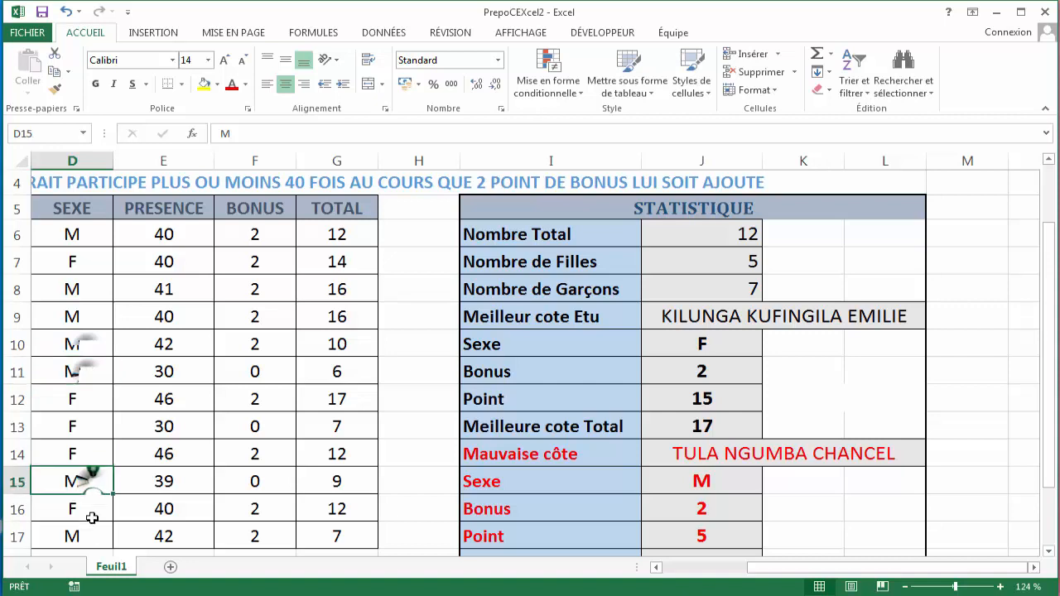
{"action": "left_click", "coordinate": [87, 537]}
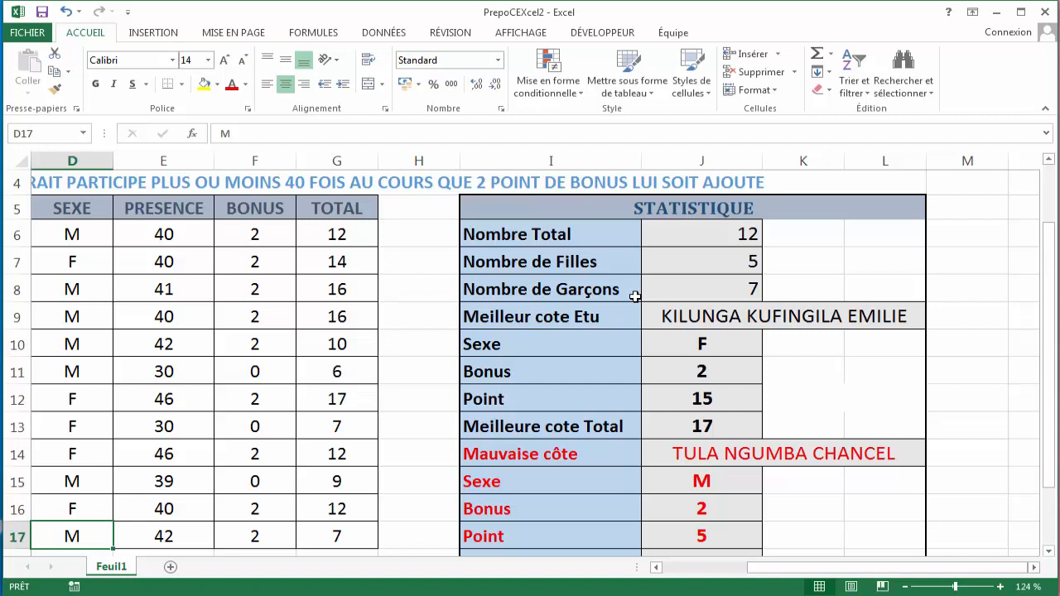
- Review the RECHERCHEV and MAX formulas in the best-student statistics cells
{"action": "left_click", "coordinate": [711, 316]}
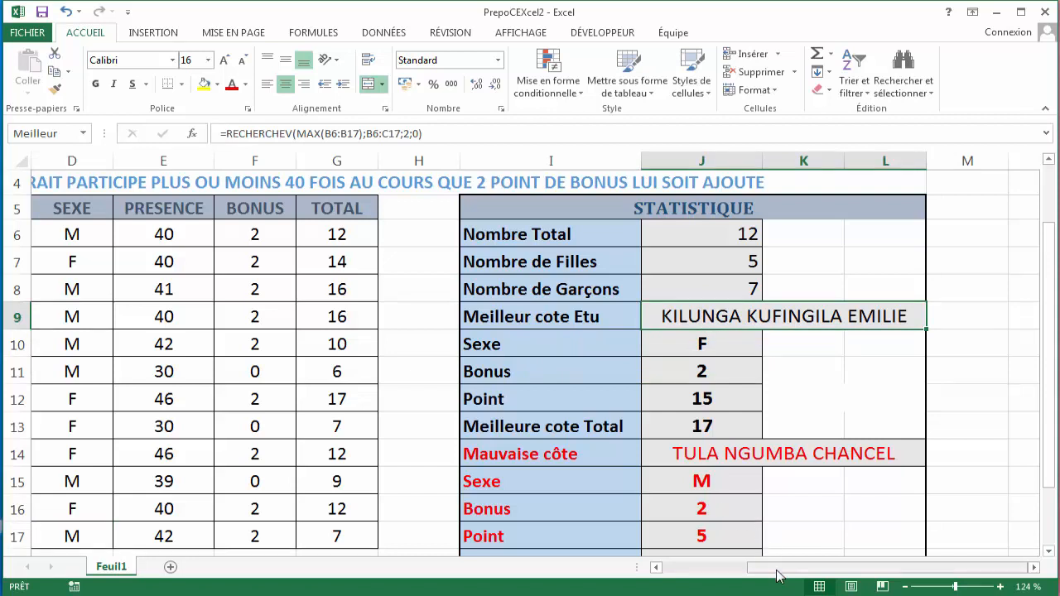
{"action": "left_click", "coordinate": [700, 348]}
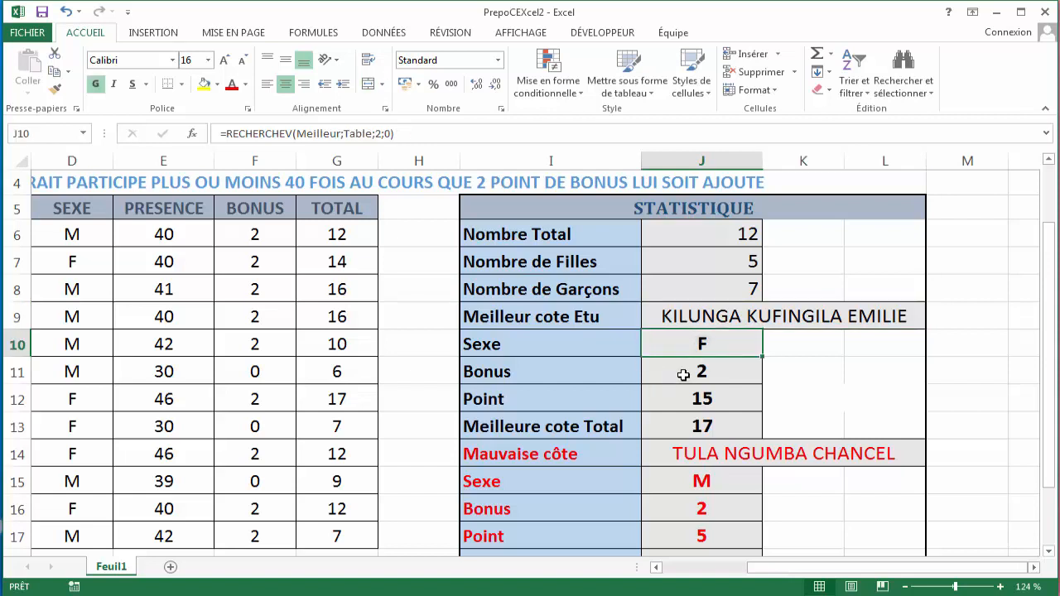
{"action": "left_click", "coordinate": [683, 375]}
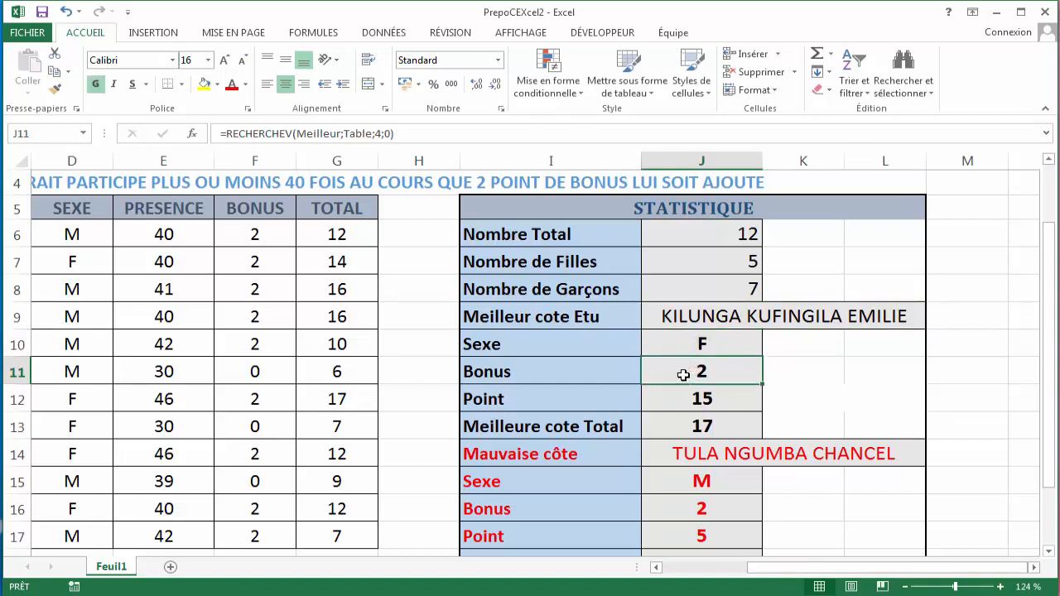
{"action": "left_click", "coordinate": [704, 400]}
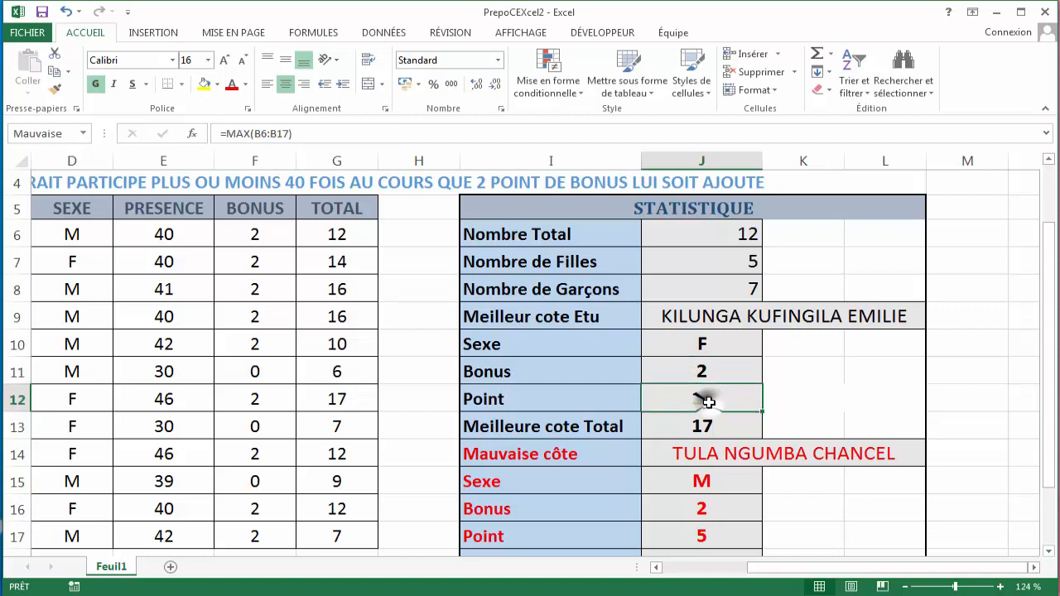
{"action": "left_click", "coordinate": [563, 427]}
{"action": "left_click", "coordinate": [685, 421]}
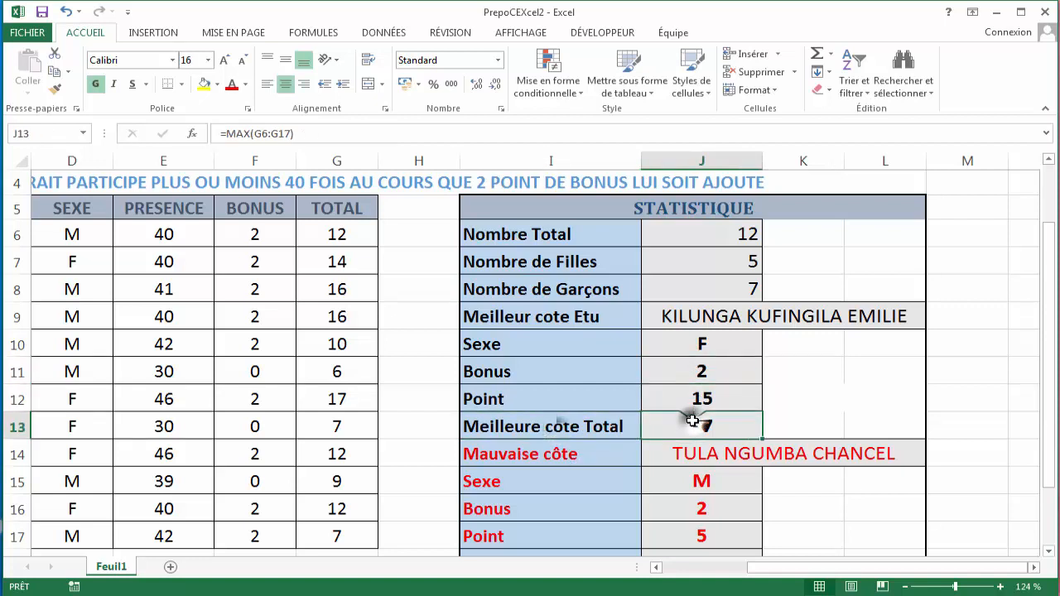
{"action": "left_click_drag", "start_coordinate": [705, 419], "coordinate": [720, 397]}
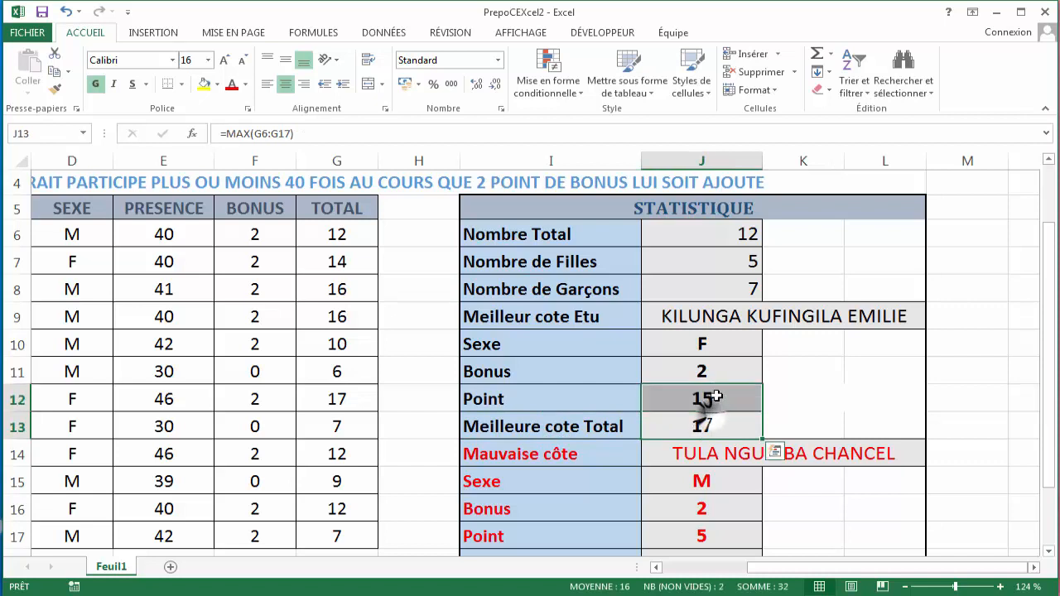
{"action": "left_click", "coordinate": [732, 380]}
{"action": "left_click", "coordinate": [722, 397]}
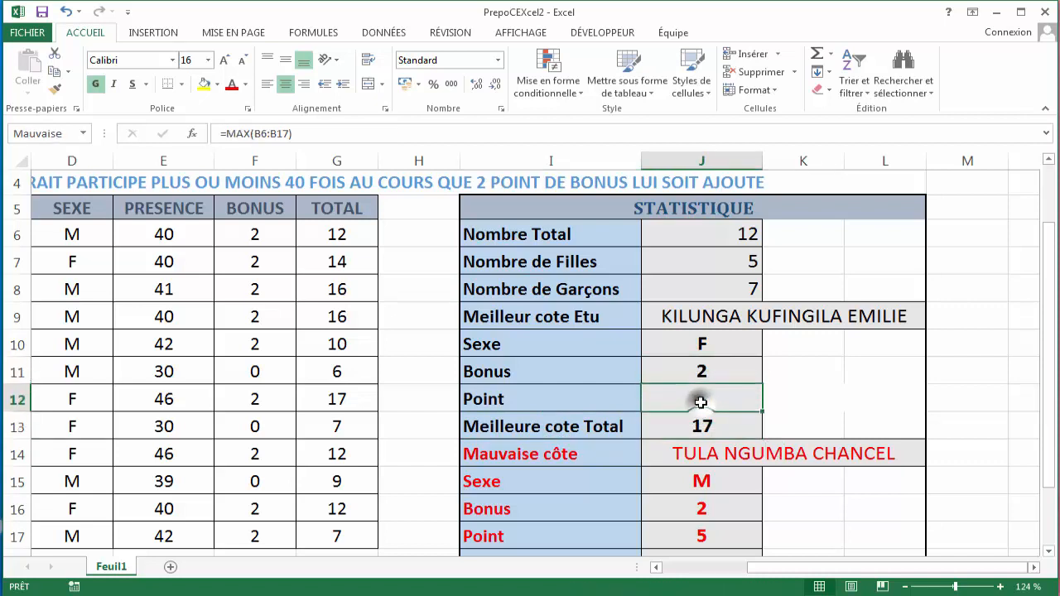
{"action": "left_click", "coordinate": [704, 371]}
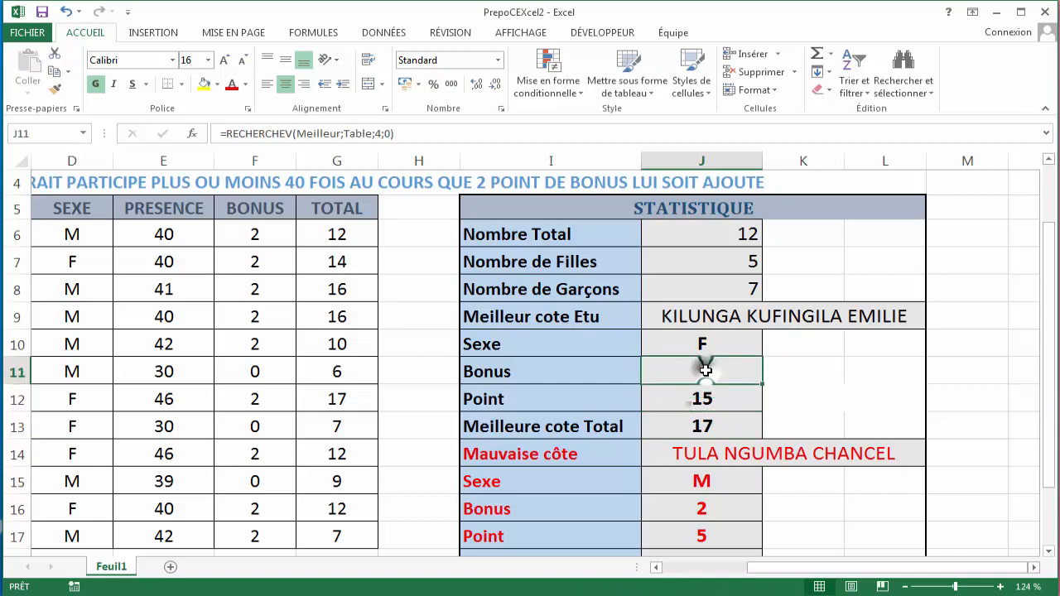
{"action": "left_click", "coordinate": [716, 425]}
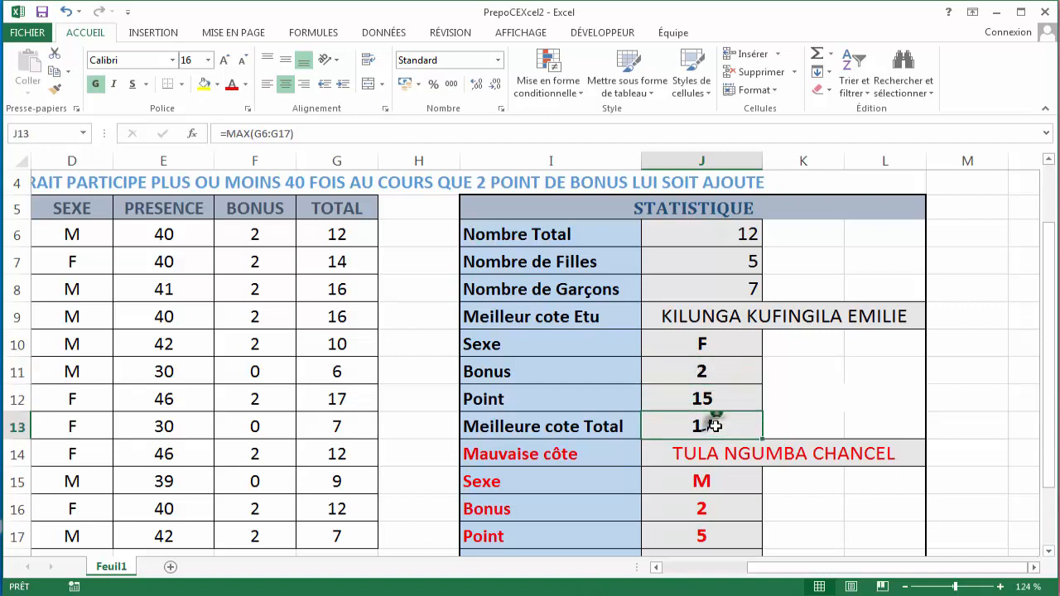
- Set the presence value in row 12 to 37
{"action": "left_click", "coordinate": [358, 404]}
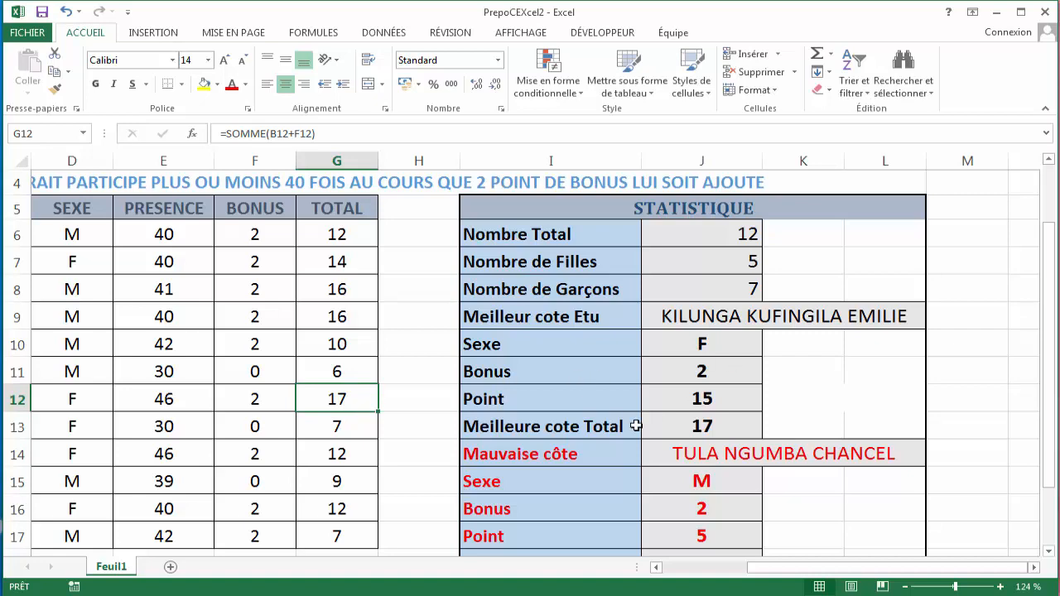
{"action": "left_click_drag", "start_coordinate": [849, 569], "coordinate": [783, 589]}
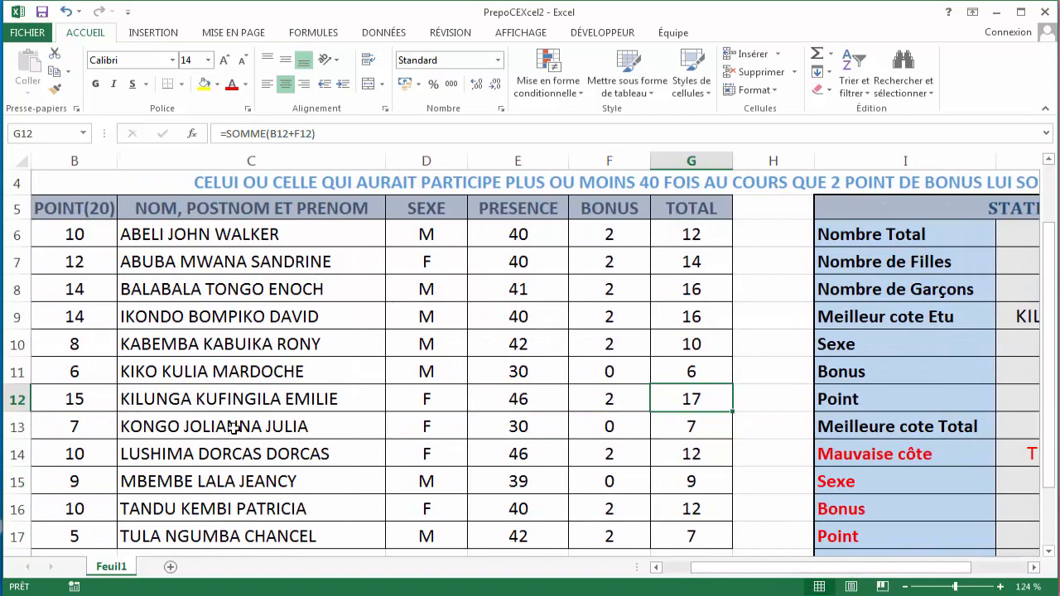
{"action": "left_click", "coordinate": [234, 424]}
{"action": "left_click", "coordinate": [226, 398]}
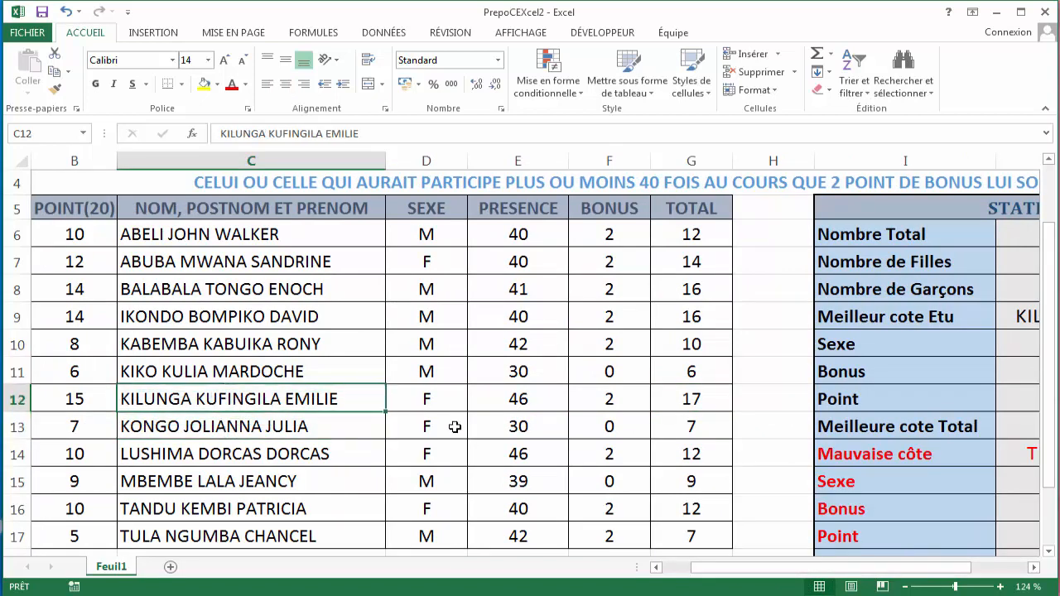
{"action": "left_click", "coordinate": [519, 402]}
{"action": "key", "text": "BackSpace"}
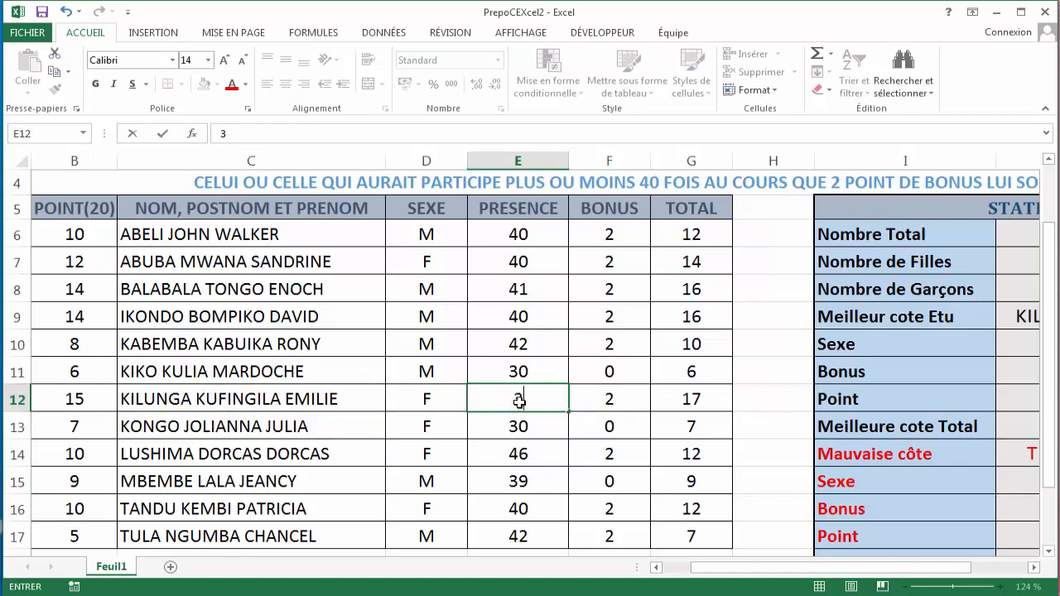
{"action": "key", "text": "Return"}
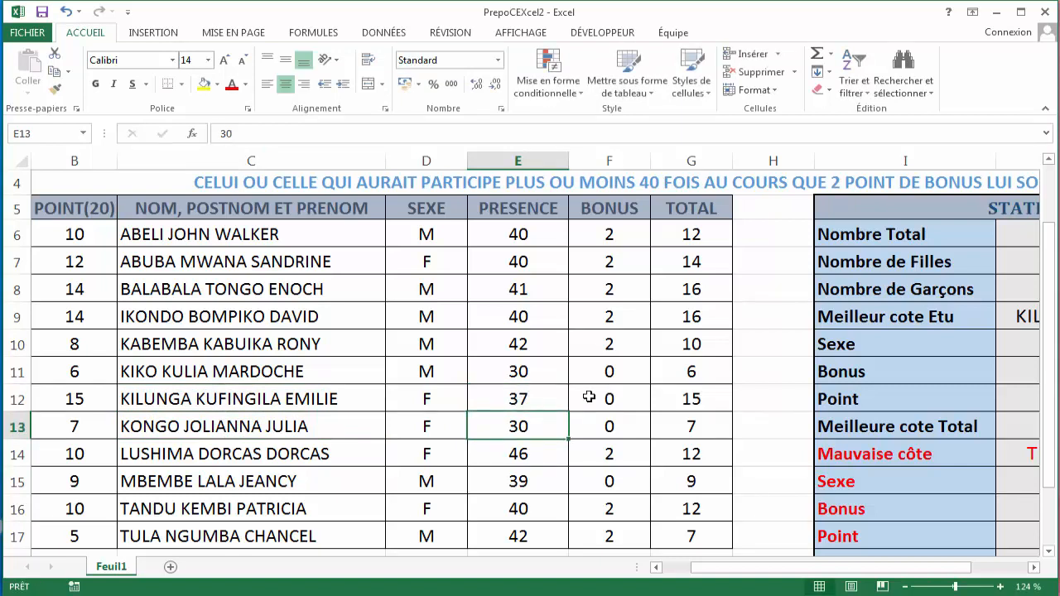
- Check row 12's bonus formula and the best-total and bonus results in the statistics table
{"action": "left_click", "coordinate": [617, 397]}
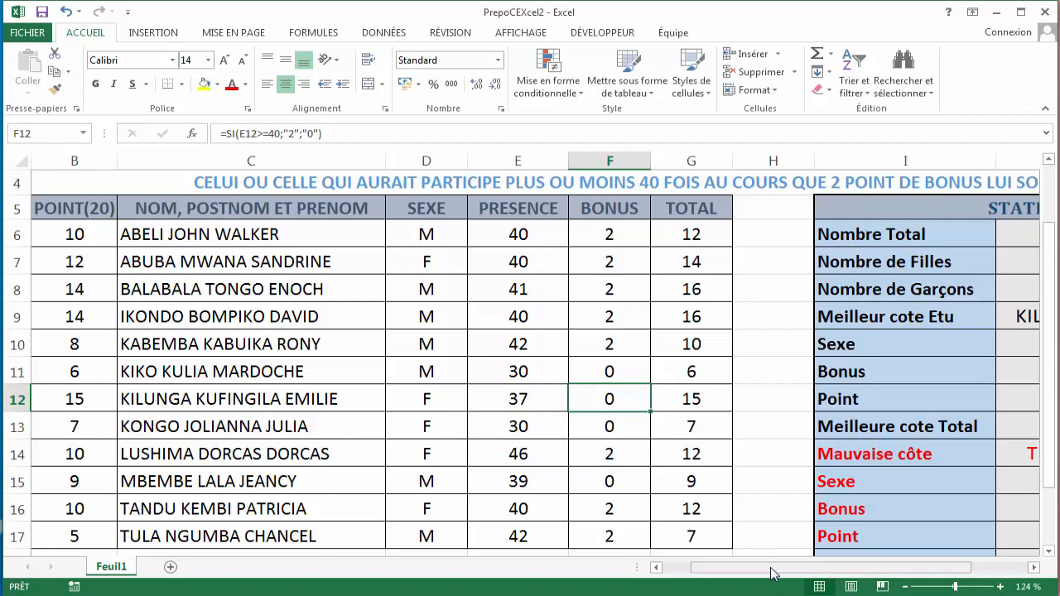
{"action": "left_click_drag", "start_coordinate": [770, 573], "coordinate": [826, 573]}
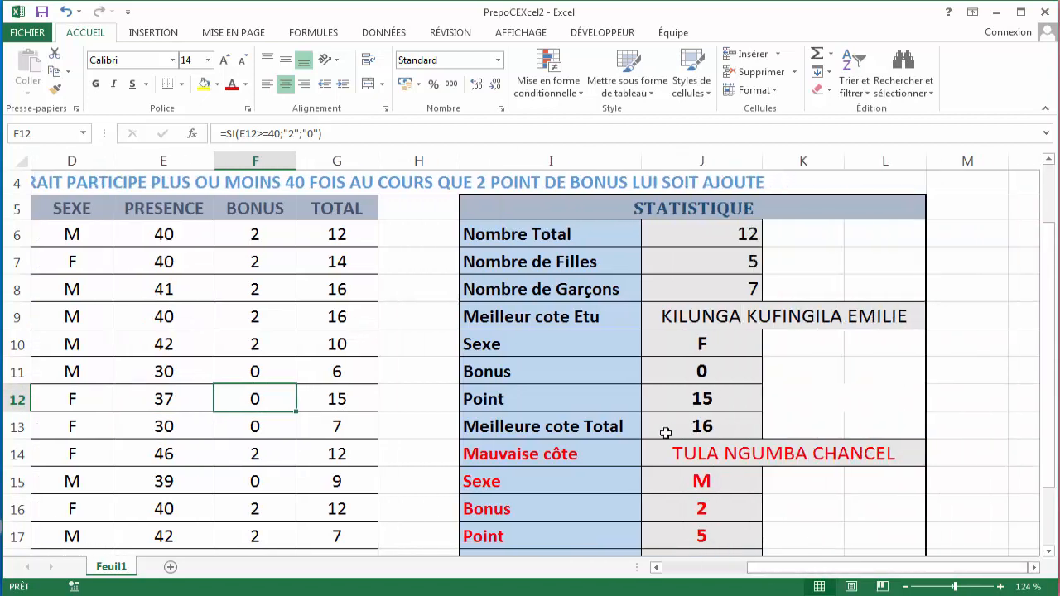
{"action": "left_click", "coordinate": [553, 423]}
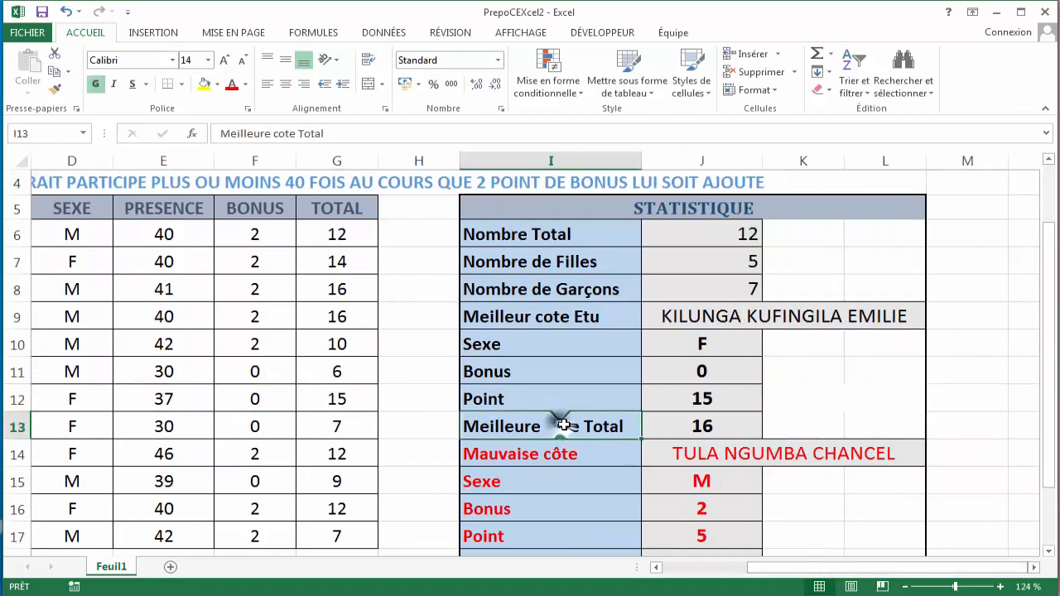
{"action": "left_click", "coordinate": [672, 426]}
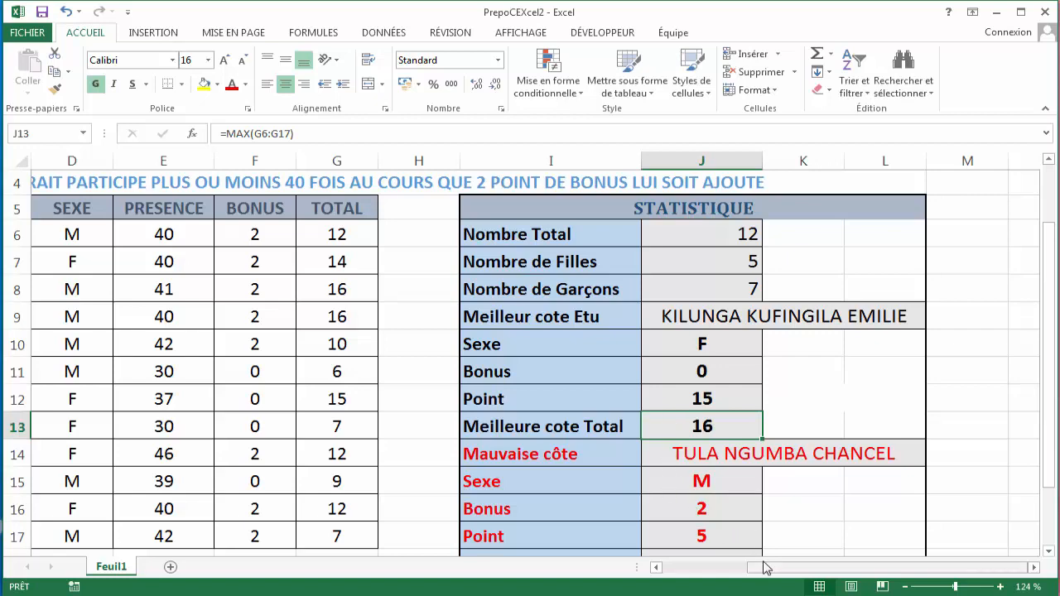
- Inspect the total and name cells of row 8
{"action": "left_click_drag", "start_coordinate": [760, 569], "coordinate": [734, 572]}
{"action": "left_click", "coordinate": [609, 290]}
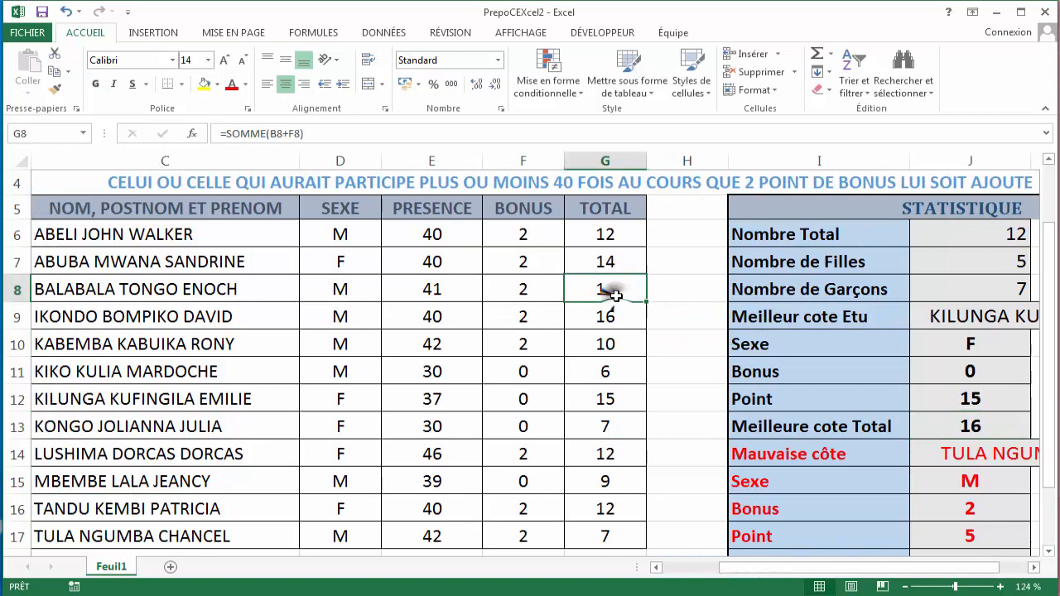
{"action": "left_click", "coordinate": [137, 281]}
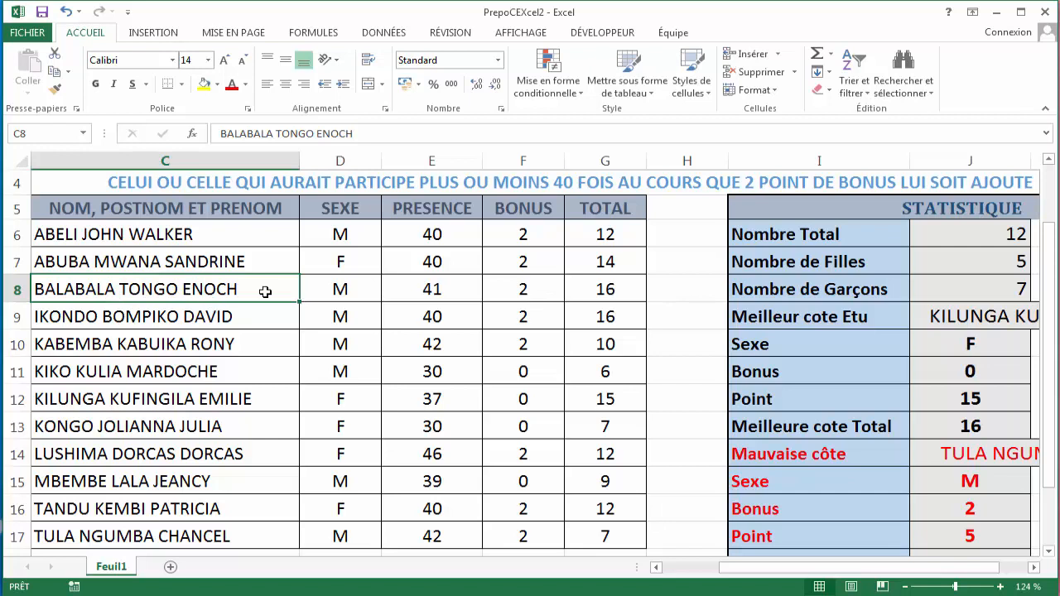
- Color the student name in row 8 with a blue theme font color
{"action": "left_click", "coordinate": [247, 85]}
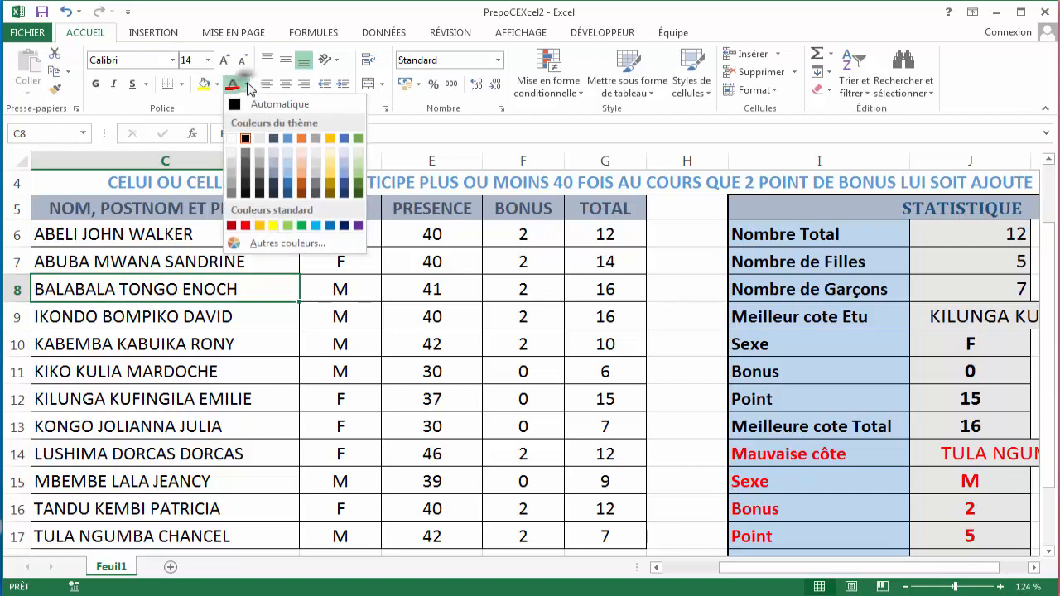
{"action": "left_click", "coordinate": [289, 194]}
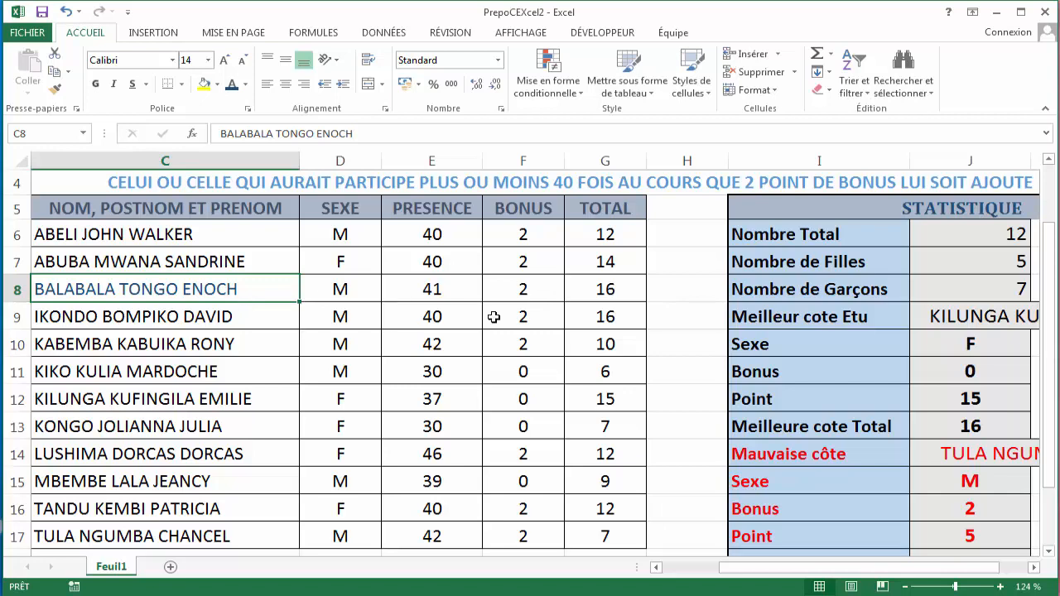
{"action": "left_click_drag", "start_coordinate": [764, 568], "coordinate": [793, 568]}
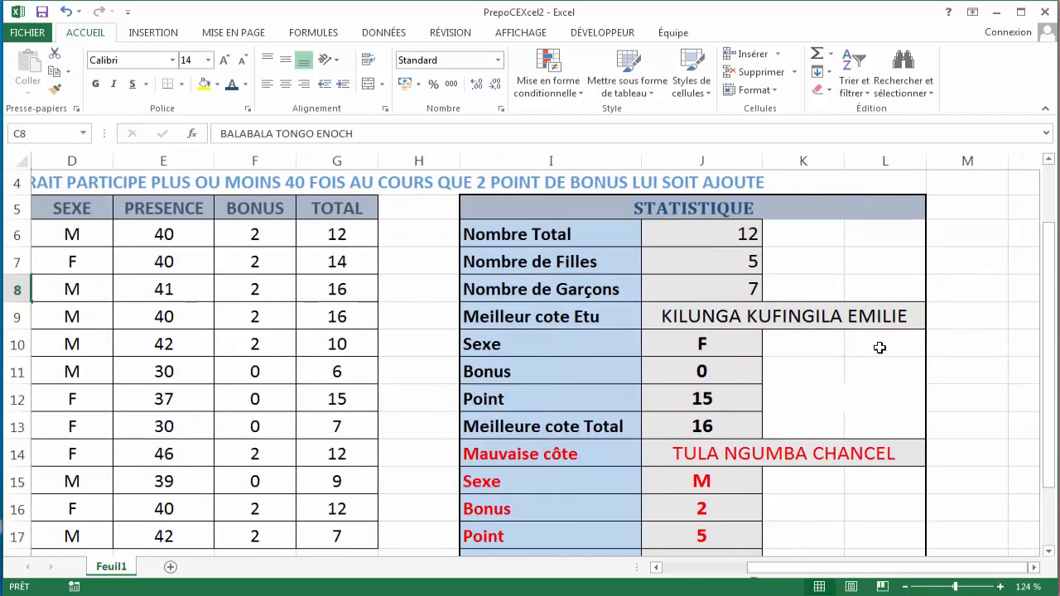
- Set the best-student name cell's font color to Automatique
{"action": "left_click", "coordinate": [843, 325]}
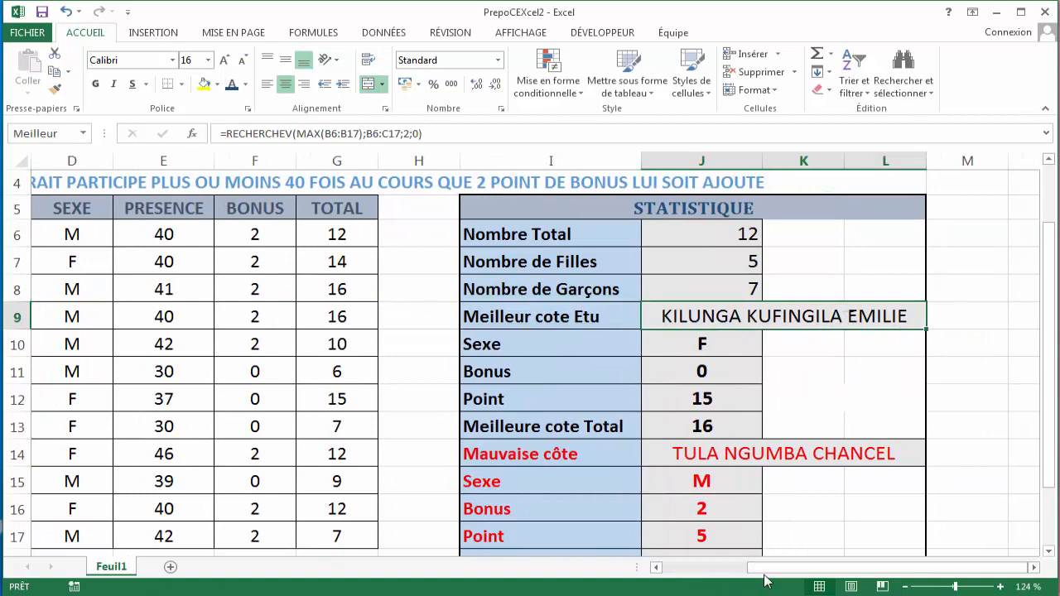
{"action": "left_click_drag", "start_coordinate": [764, 568], "coordinate": [708, 568]}
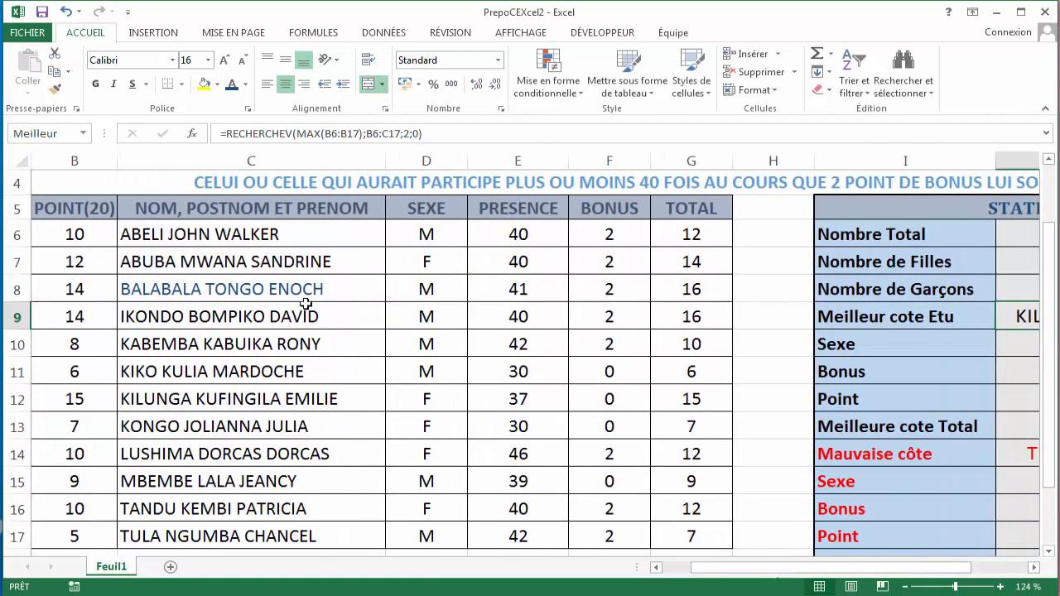
{"action": "left_click", "coordinate": [245, 85]}
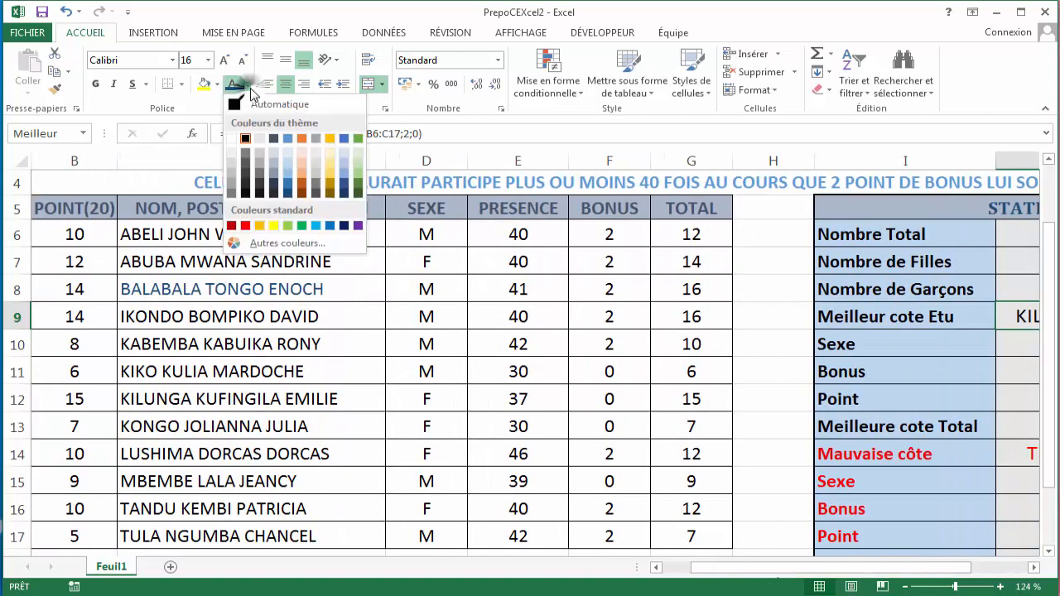
{"action": "left_click", "coordinate": [239, 104]}
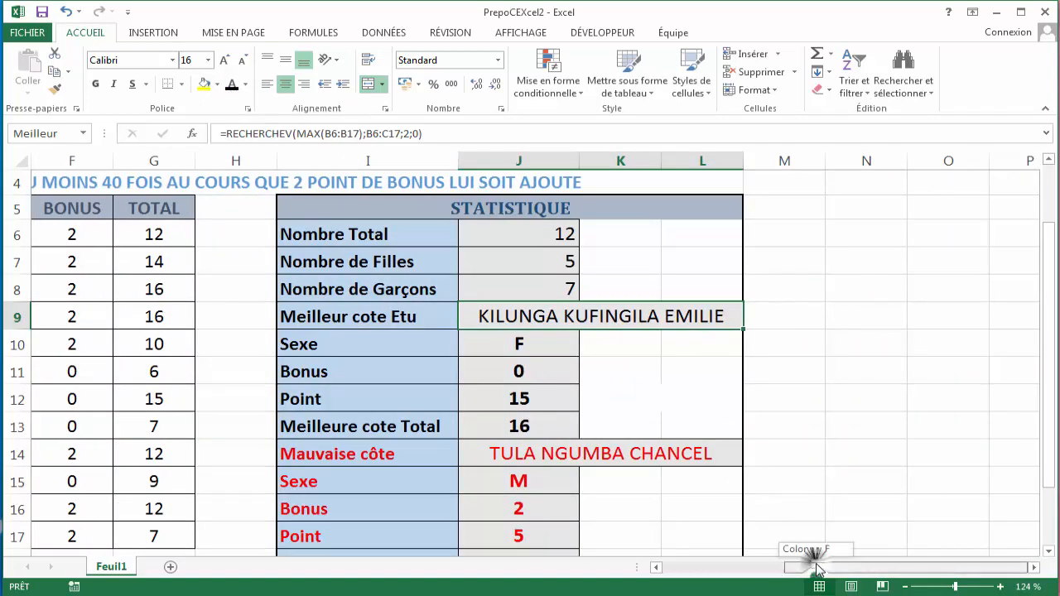
- Reset the row 8 student name's font color to Automatique
{"action": "left_click_drag", "start_coordinate": [816, 573], "coordinate": [722, 573]}
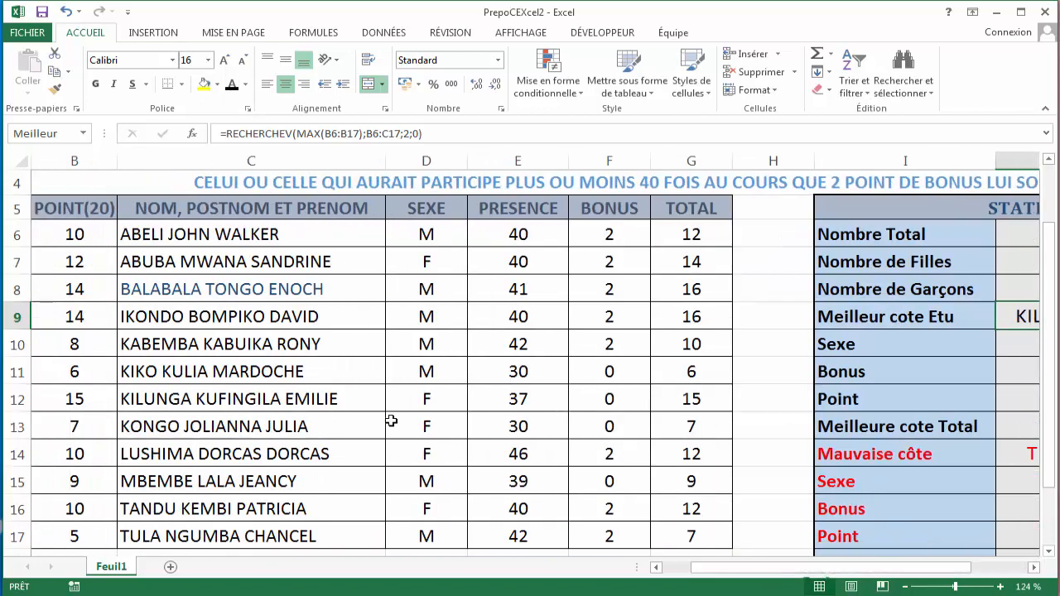
{"action": "left_click", "coordinate": [293, 290]}
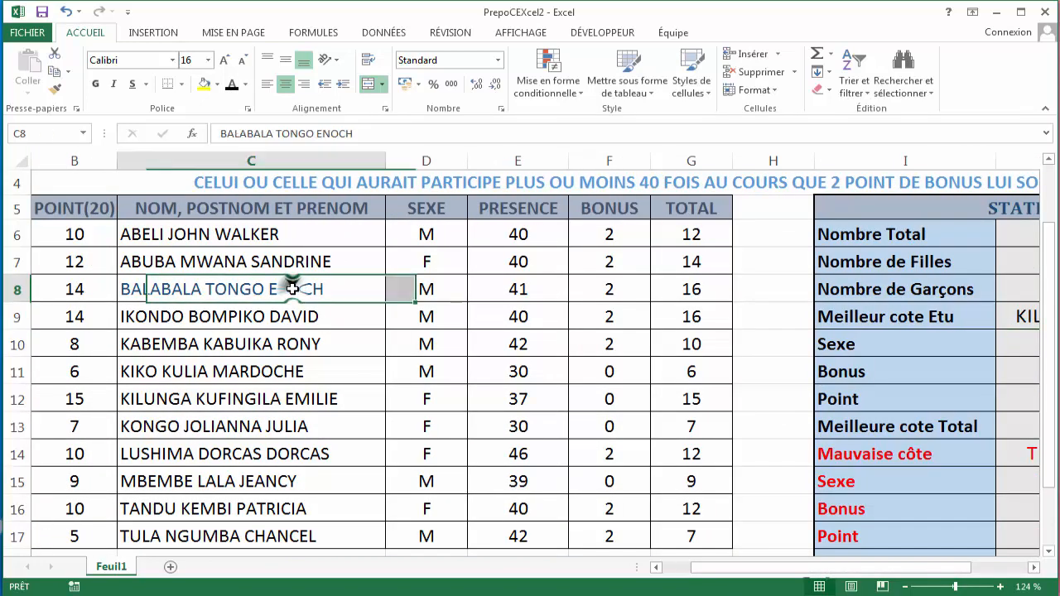
{"action": "left_click", "coordinate": [232, 84]}
- Set the presence value in row 12 to 43
{"action": "left_click", "coordinate": [437, 288]}
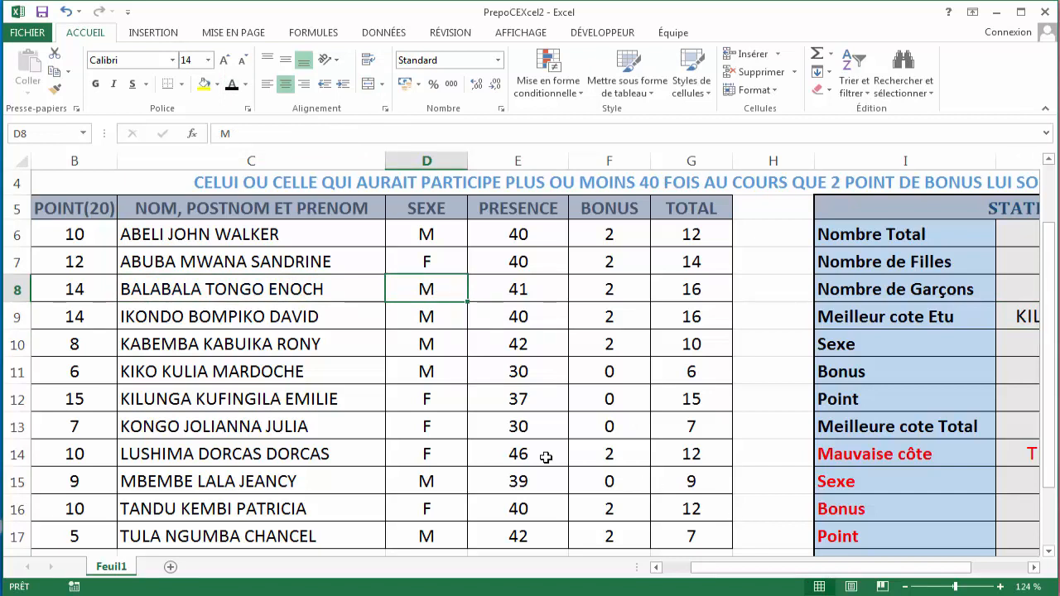
{"action": "left_click", "coordinate": [527, 399]}
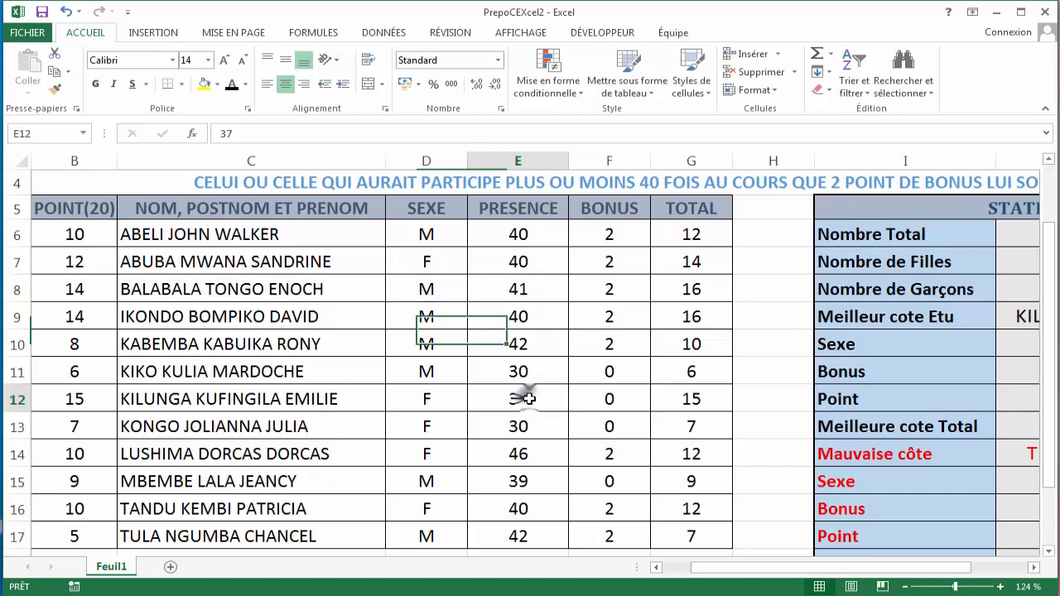
{"action": "key", "text": "BackSpace"}
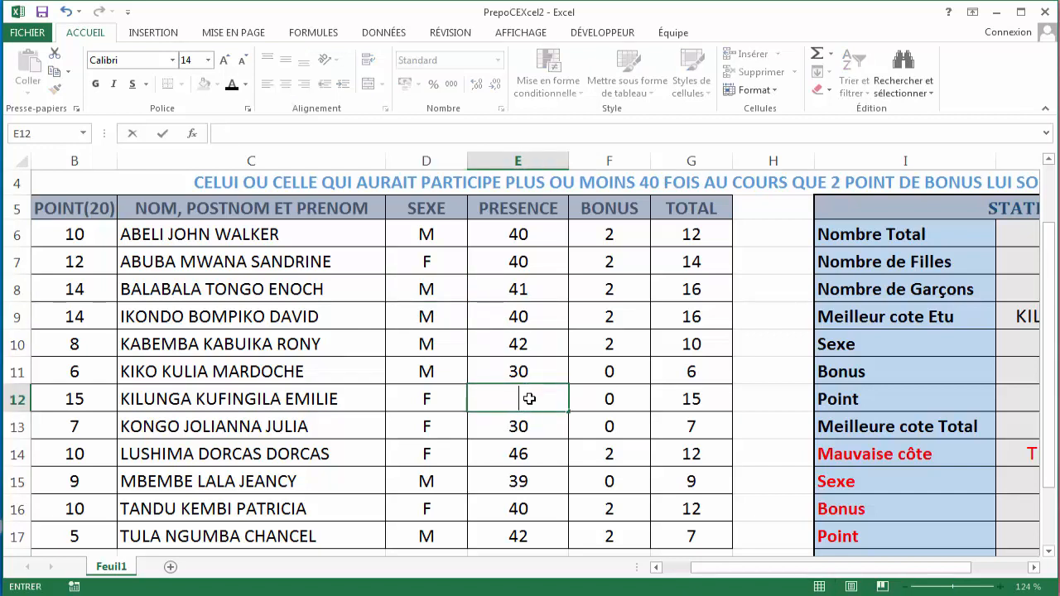
{"action": "type", "text": "40"}
{"action": "key", "text": "BackSpace"}
{"action": "type", "text": "3"}
{"action": "key", "text": "Return"}
- Check row 12's bonus and total formulas and the best-student results in the statistics table
{"action": "left_click", "coordinate": [614, 398]}
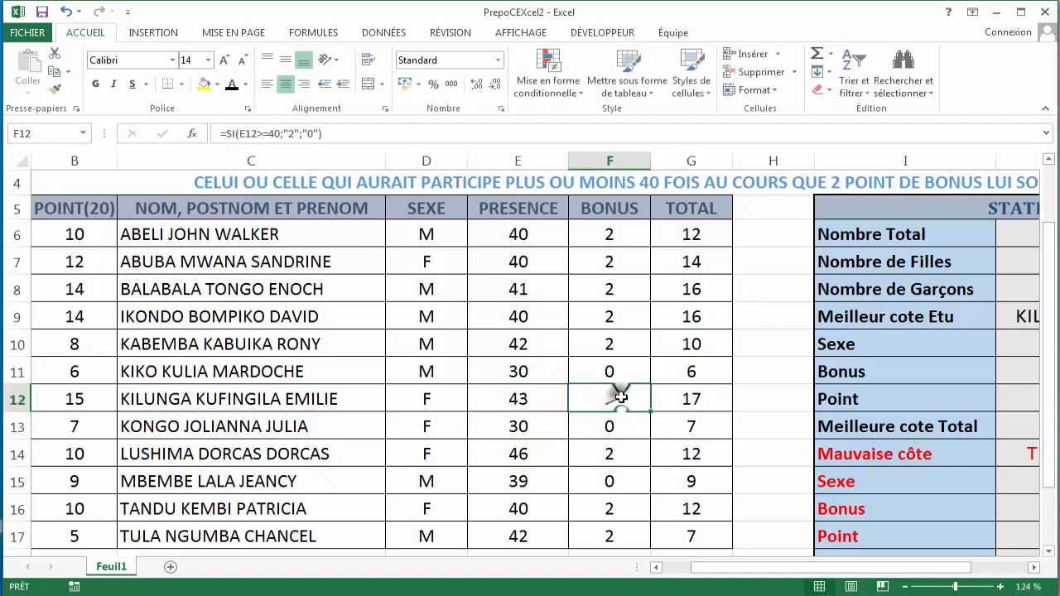
{"action": "left_click", "coordinate": [691, 396]}
{"action": "left_click_drag", "start_coordinate": [754, 570], "coordinate": [822, 566]}
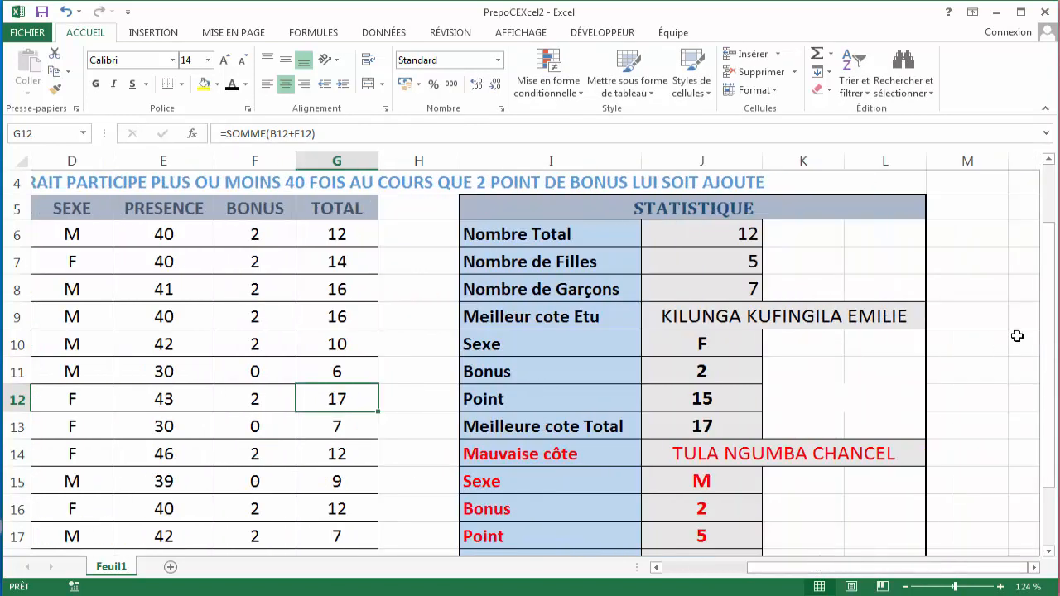
{"action": "left_click_drag", "start_coordinate": [1054, 309], "coordinate": [1050, 313]}
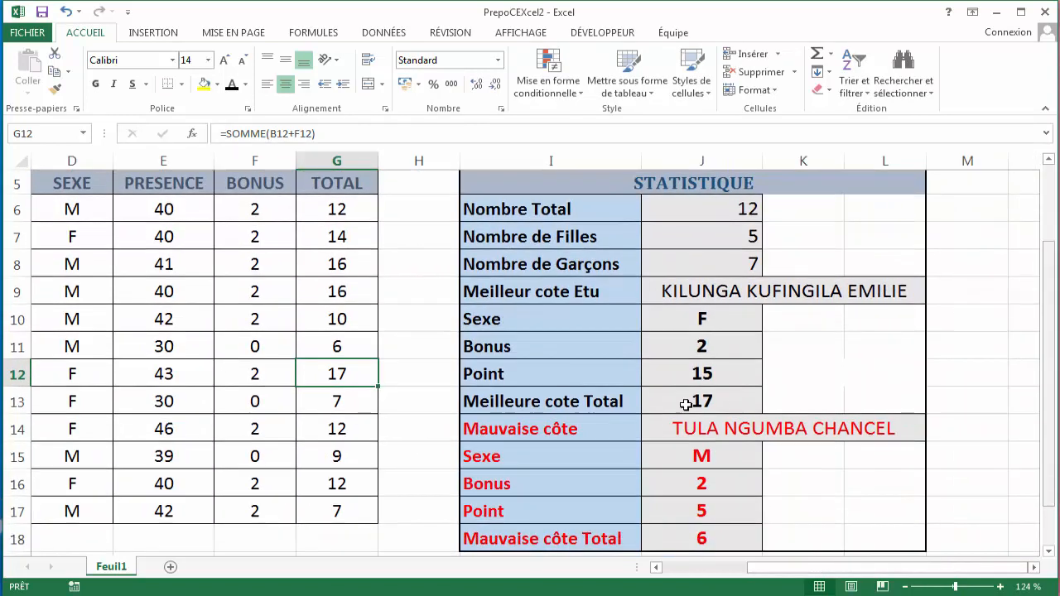
- Review the worst-student formulas for name, bonus, points and total in the statistics table
{"action": "left_click", "coordinate": [605, 428]}
{"action": "left_click", "coordinate": [655, 428]}
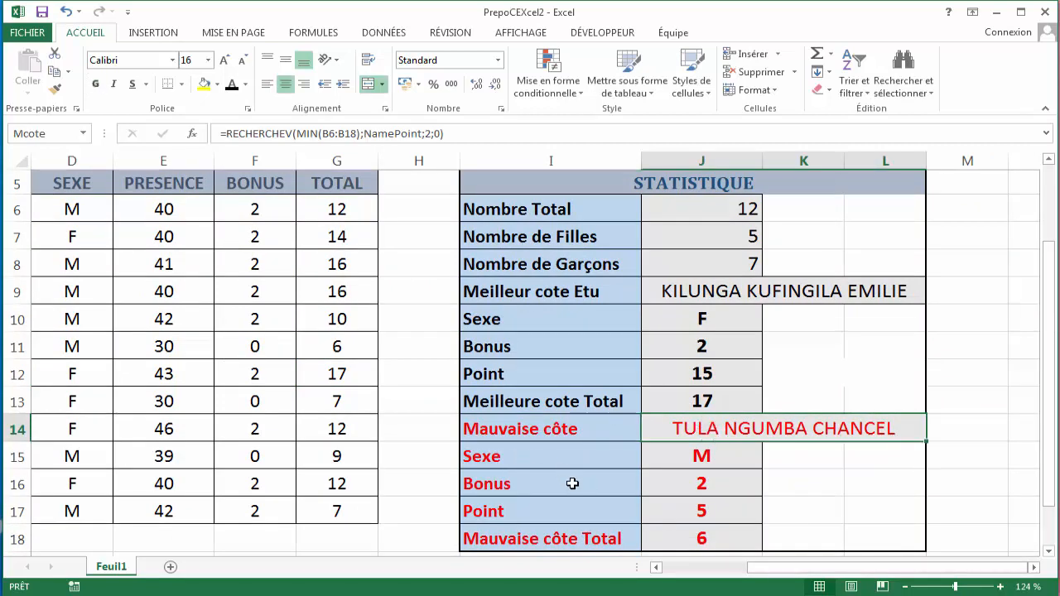
{"action": "left_click", "coordinate": [645, 485]}
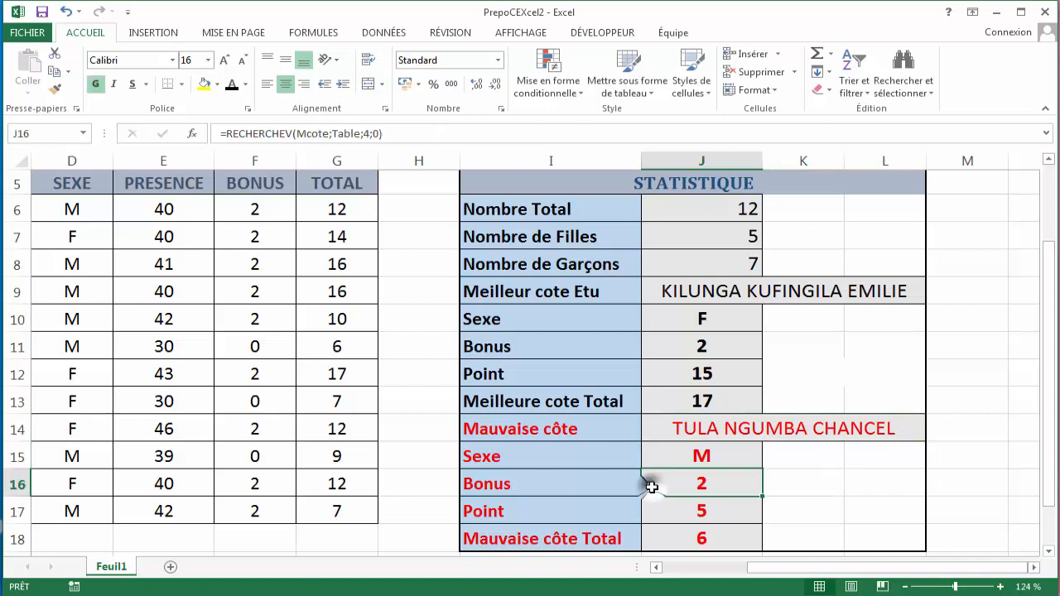
{"action": "left_click", "coordinate": [685, 508]}
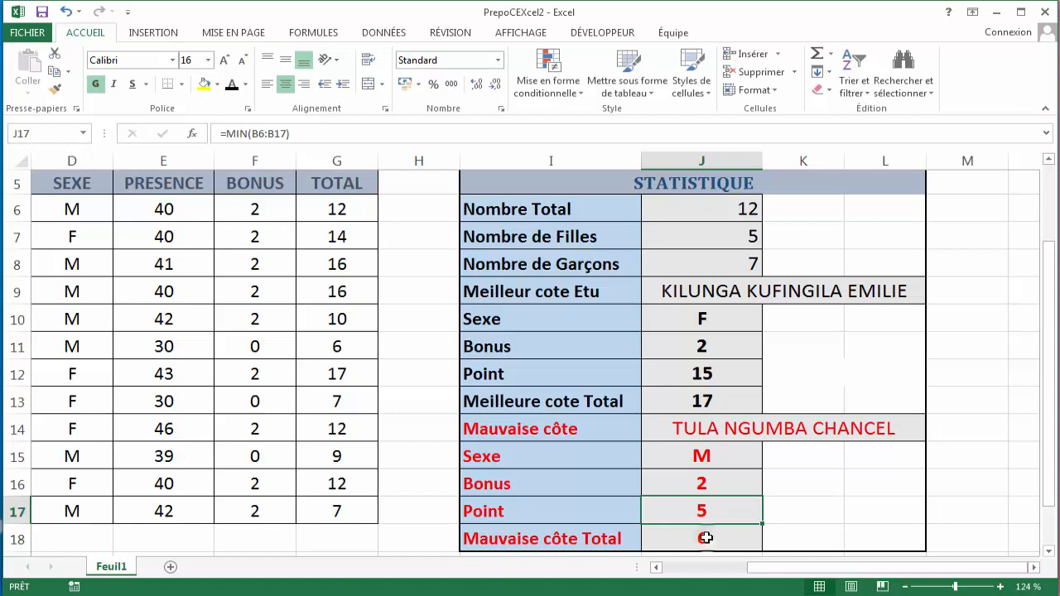
{"action": "left_click", "coordinate": [702, 536]}
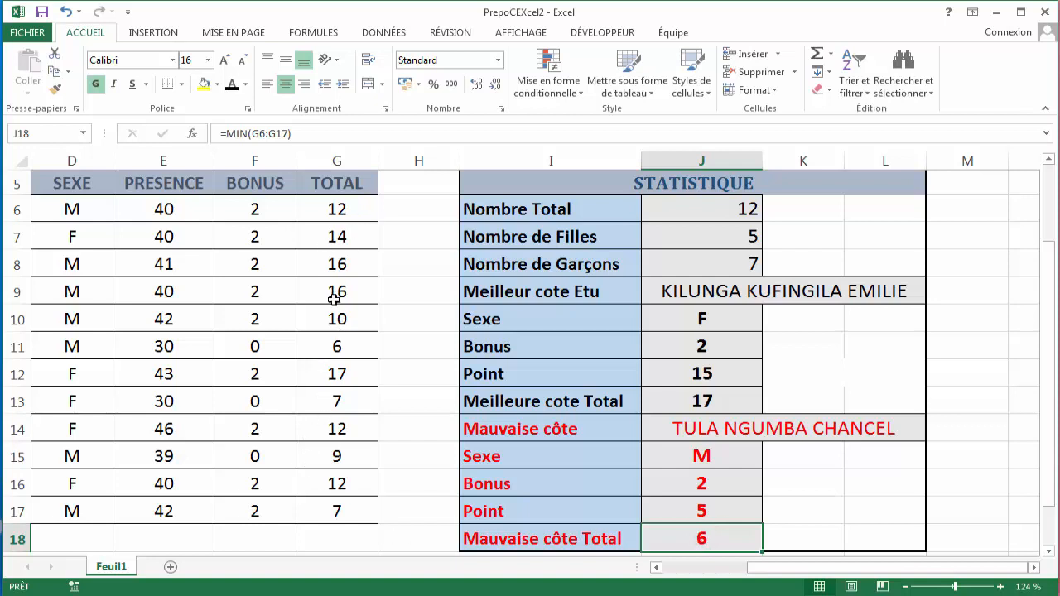
- Inspect the total and name cells of row 11
{"action": "left_click", "coordinate": [344, 351]}
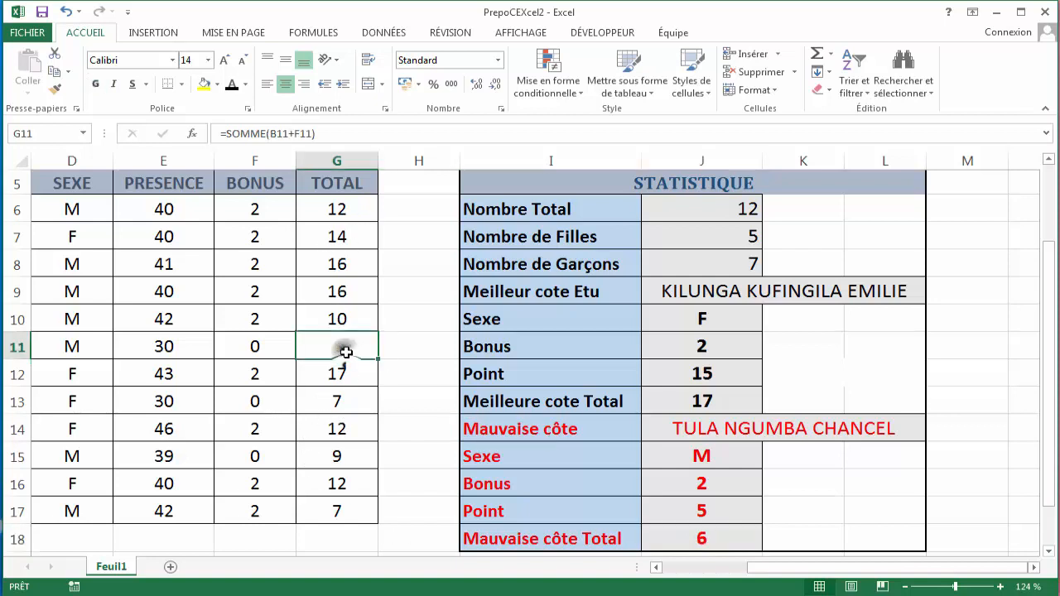
{"action": "left_click_drag", "start_coordinate": [768, 568], "coordinate": [714, 569]}
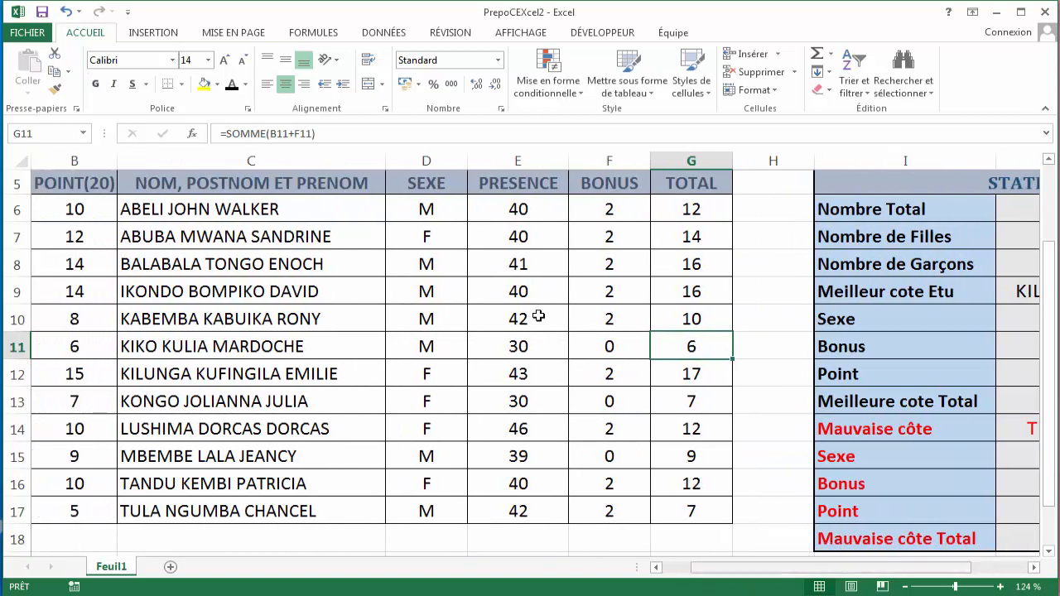
{"action": "left_click", "coordinate": [307, 347]}
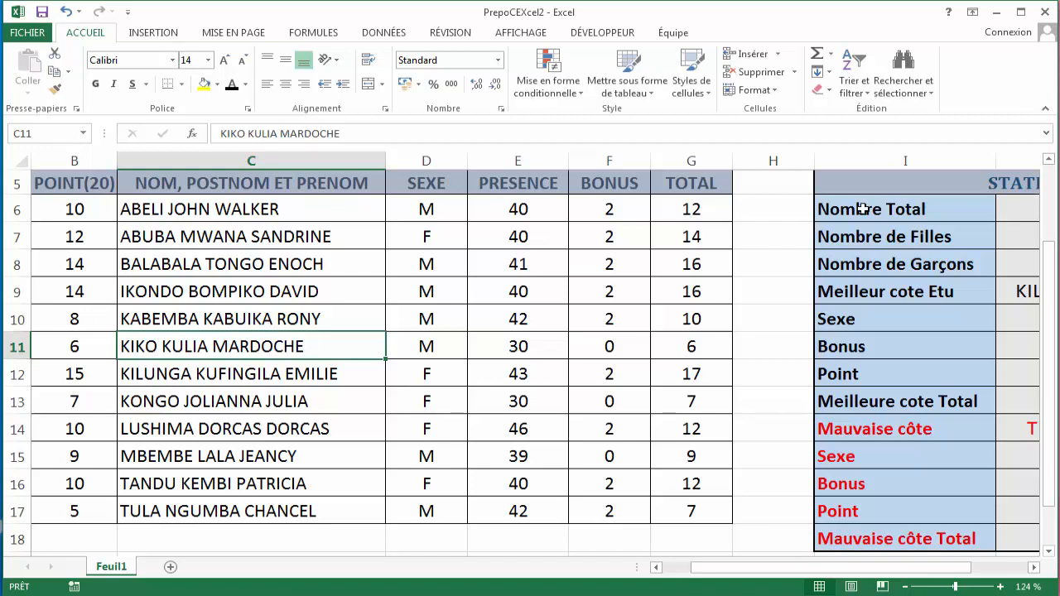
- Minimize the workbook and launch Excel 2013 from the desktop shortcut
{"action": "left_click", "coordinate": [998, 18]}
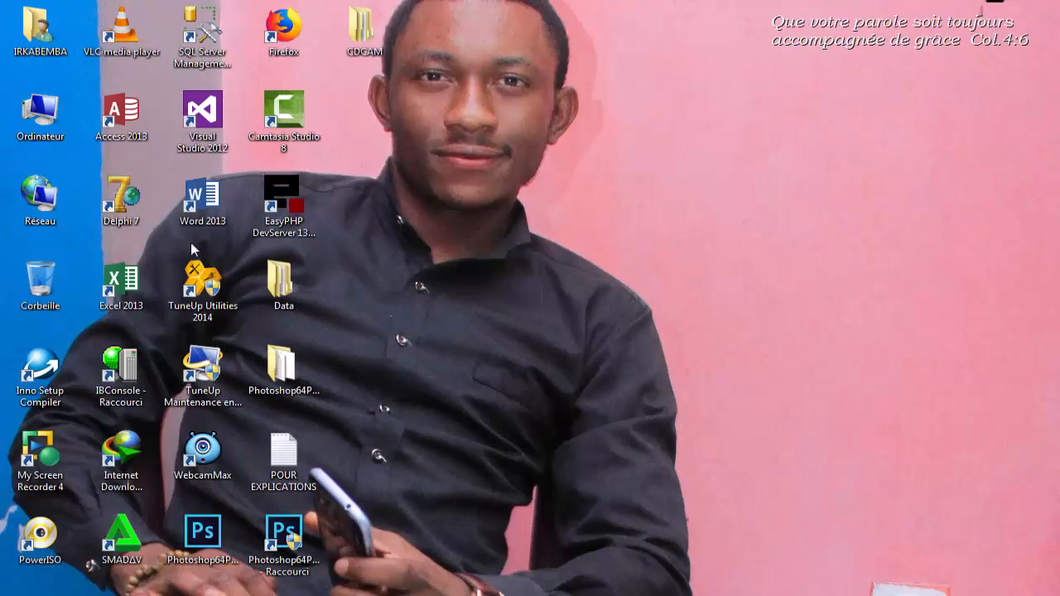
{"action": "right_click", "coordinate": [133, 290]}
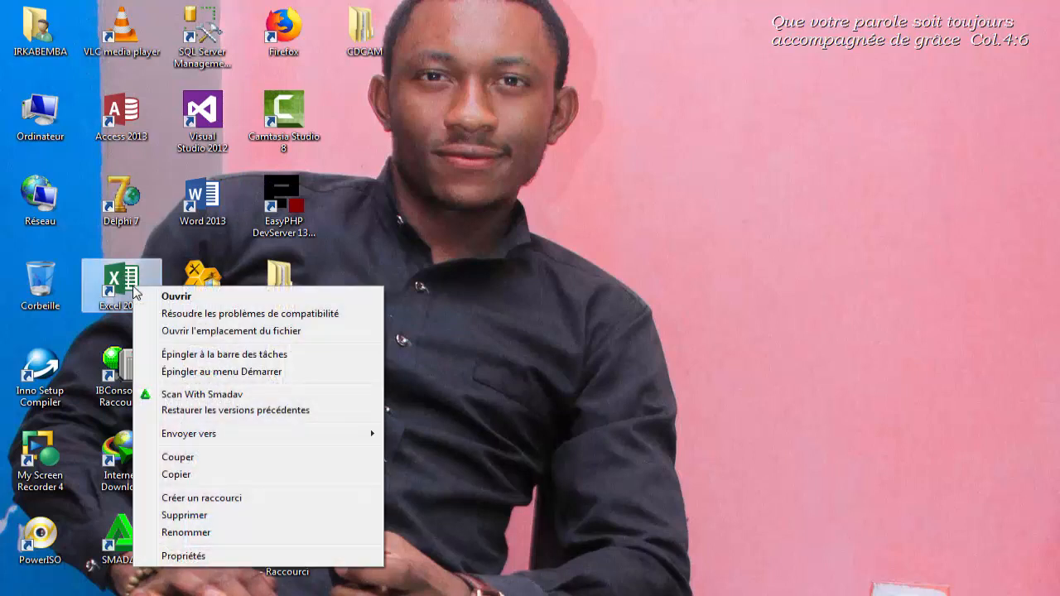
{"action": "left_click", "coordinate": [178, 297]}
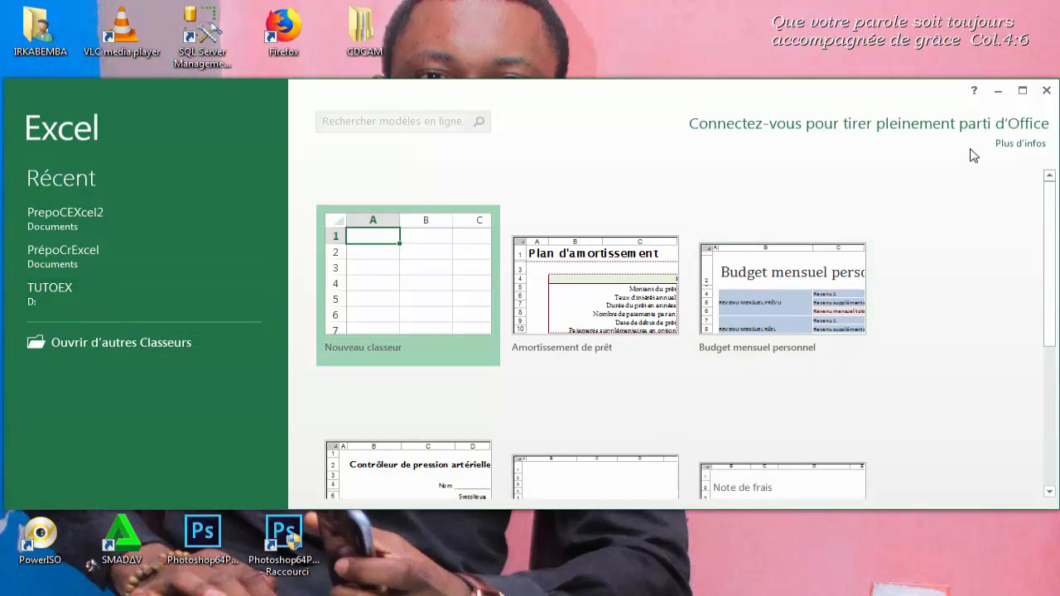
- Maximize the new Excel window and create a blank workbook
{"action": "left_click", "coordinate": [1022, 91]}
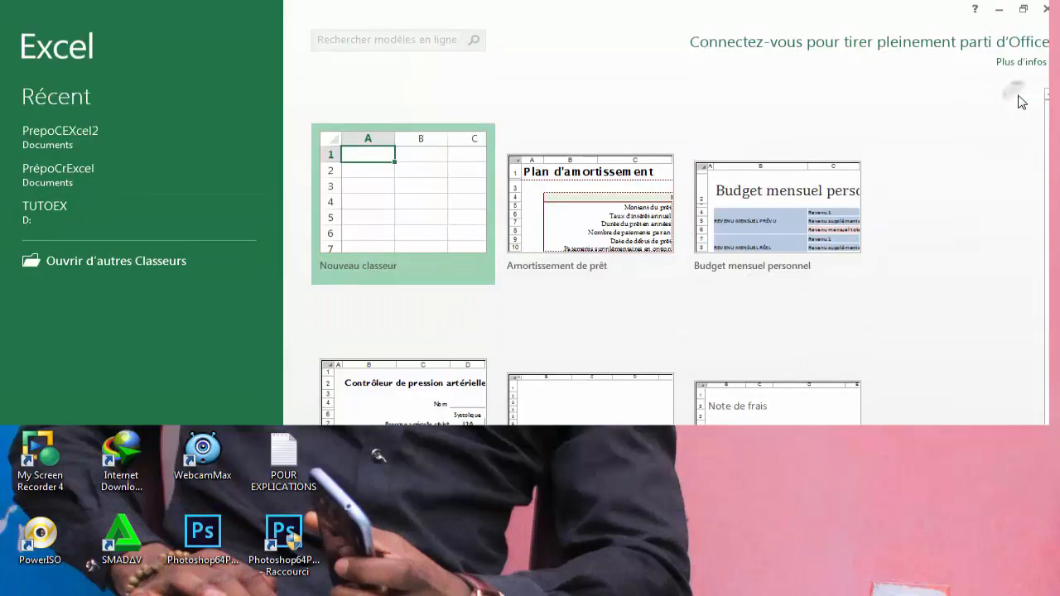
{"action": "left_click", "coordinate": [1024, 9]}
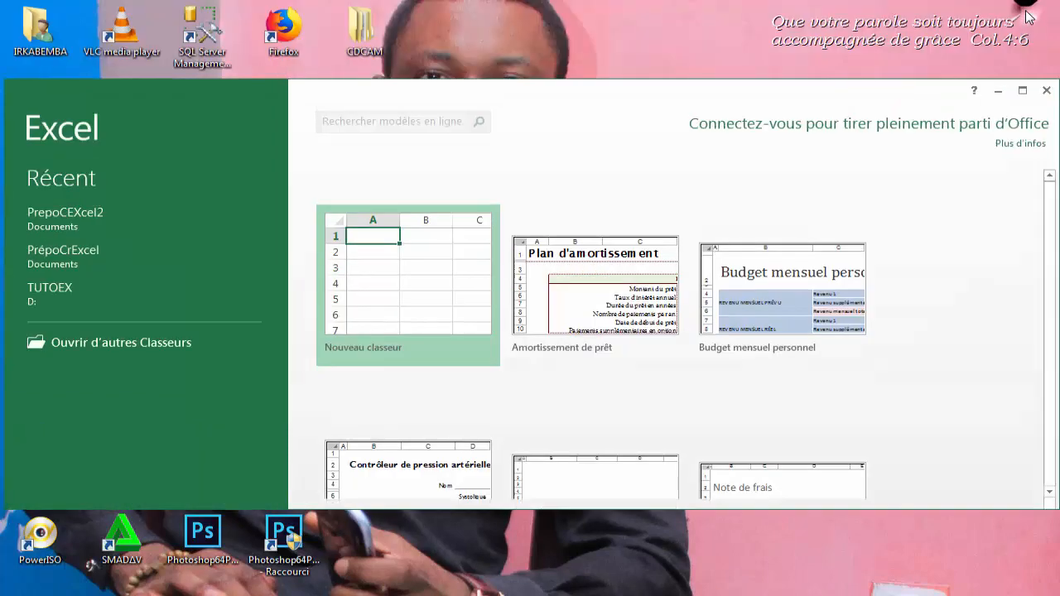
{"action": "left_click", "coordinate": [382, 595]}
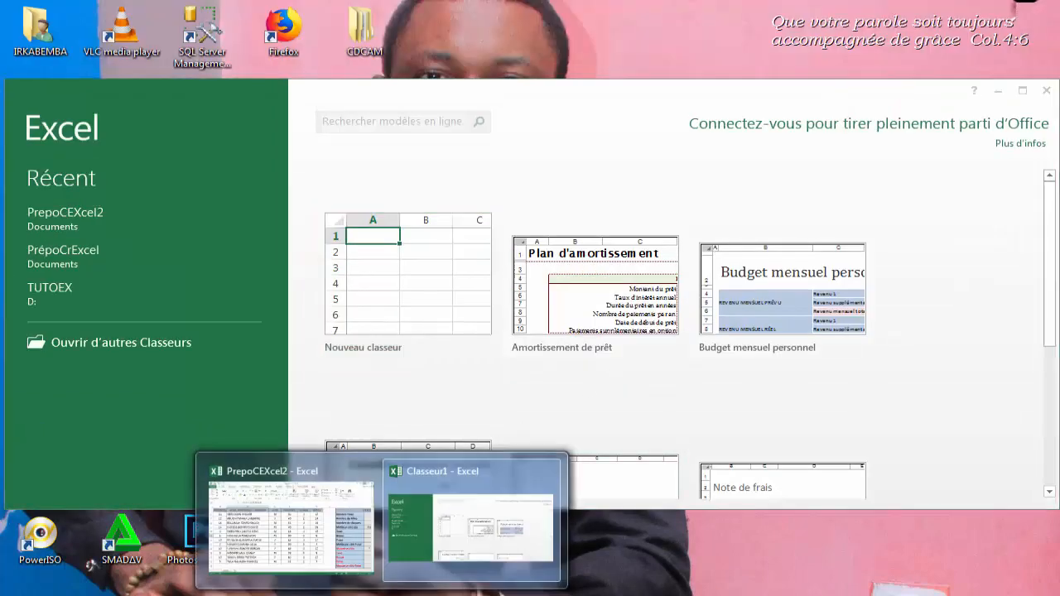
{"action": "left_click", "coordinate": [467, 535]}
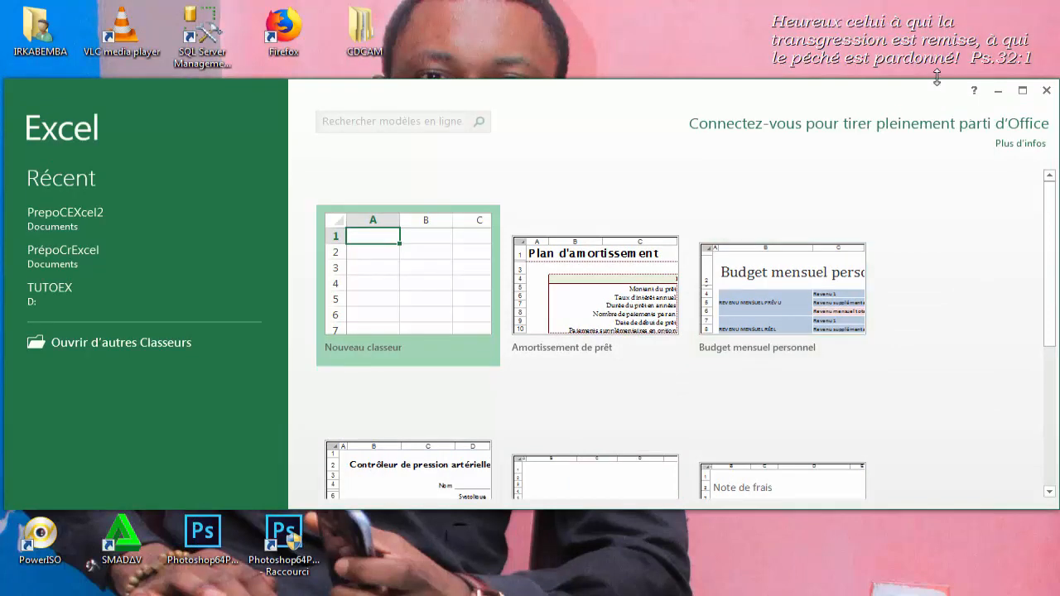
{"action": "left_click_drag", "start_coordinate": [937, 77], "coordinate": [940, 0]}
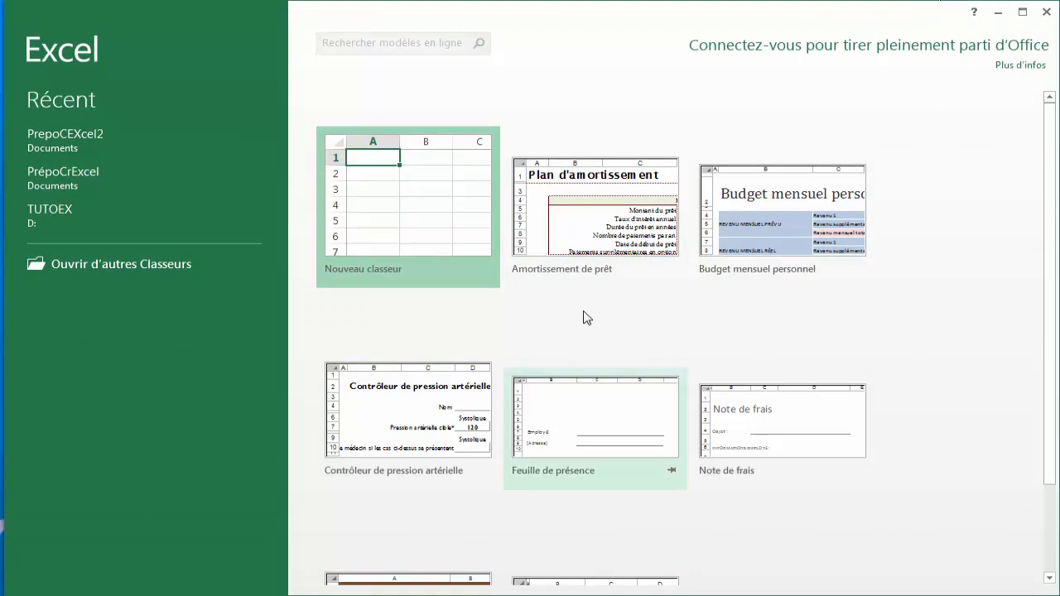
{"action": "left_click", "coordinate": [412, 229]}
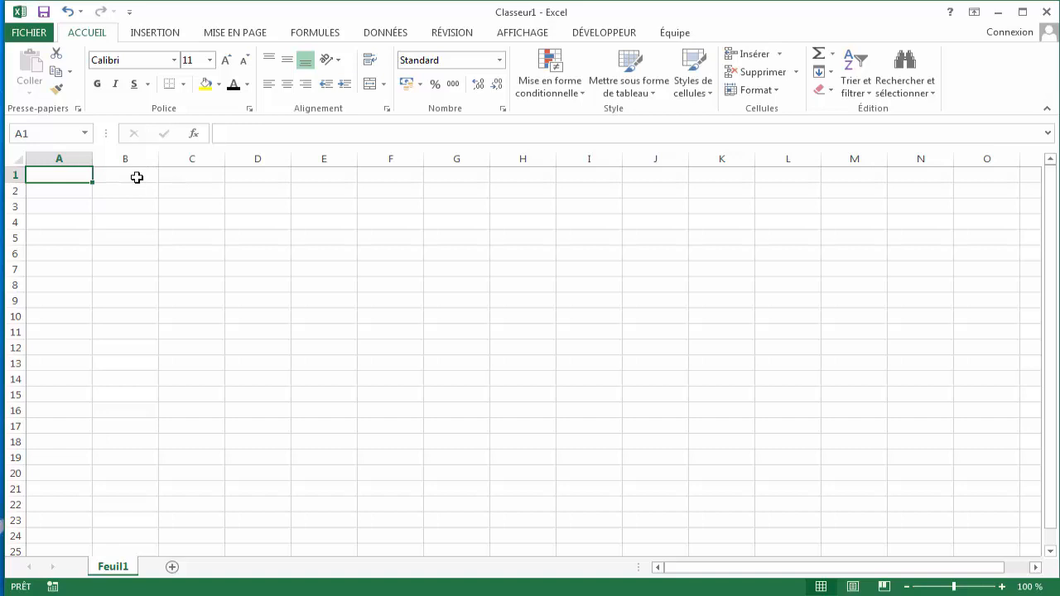
- Merge and center the whole of row 1
{"action": "mouse_move", "coordinate": [82, 173]}
{"action": "left_mouse_down"}
{"action": "mouse_move", "coordinate": [244, 204]}
{"action": "mouse_move", "coordinate": [400, 190]}
{"action": "left_mouse_up"}
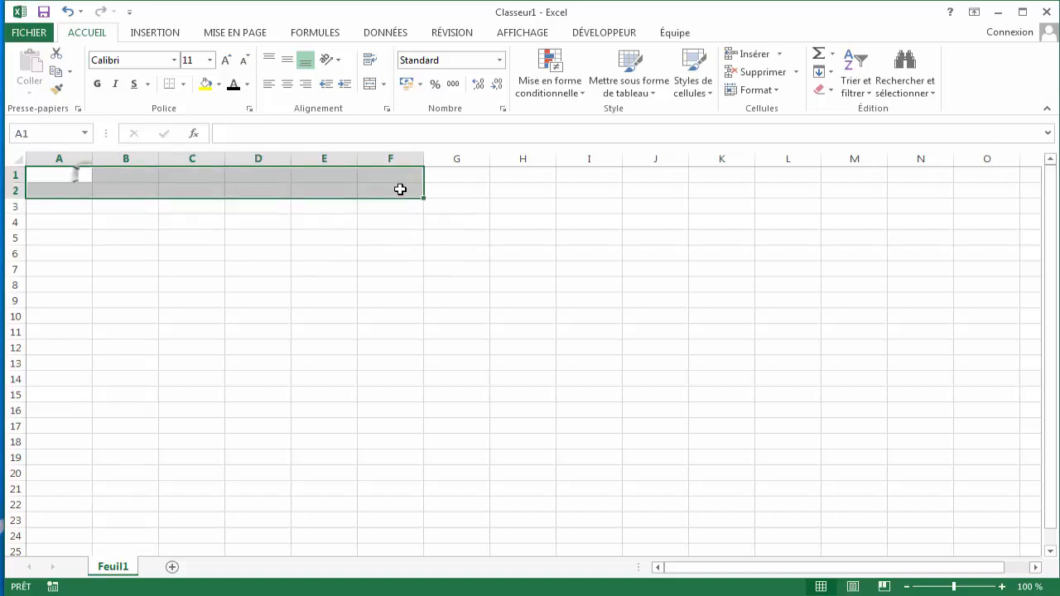
{"action": "left_click", "coordinate": [13, 174]}
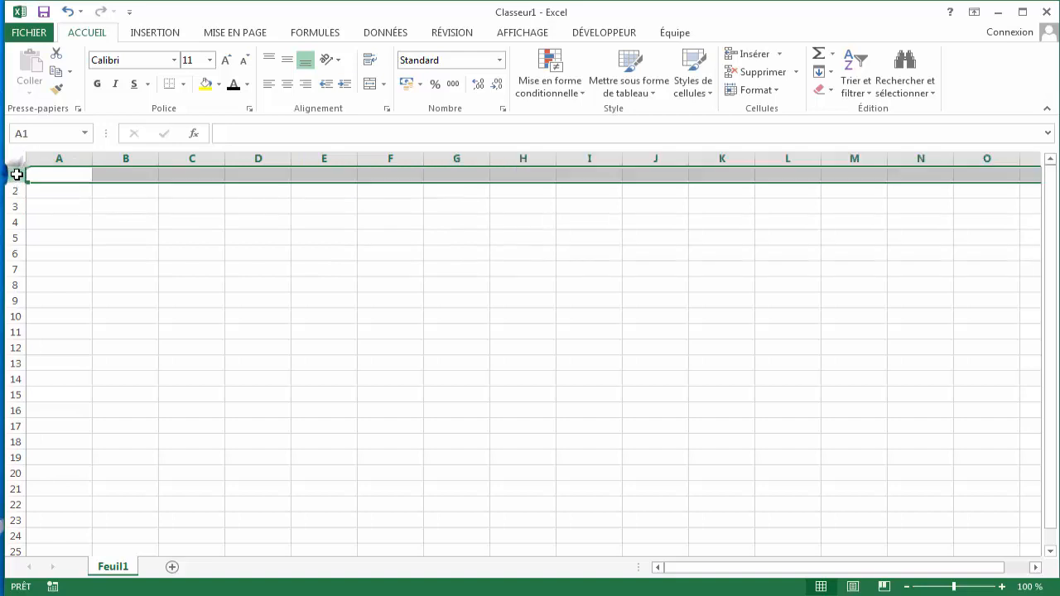
{"action": "left_click", "coordinate": [368, 86]}
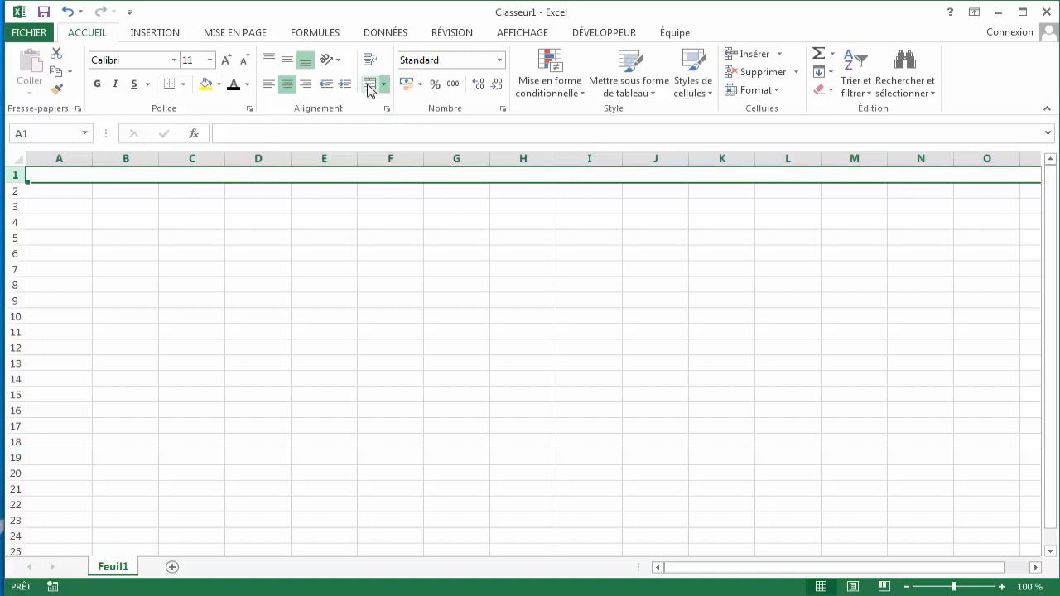
- Enter the title COURS D'ALGORITHMIQUE in the merged row 1
{"action": "type", "text": "CO"}
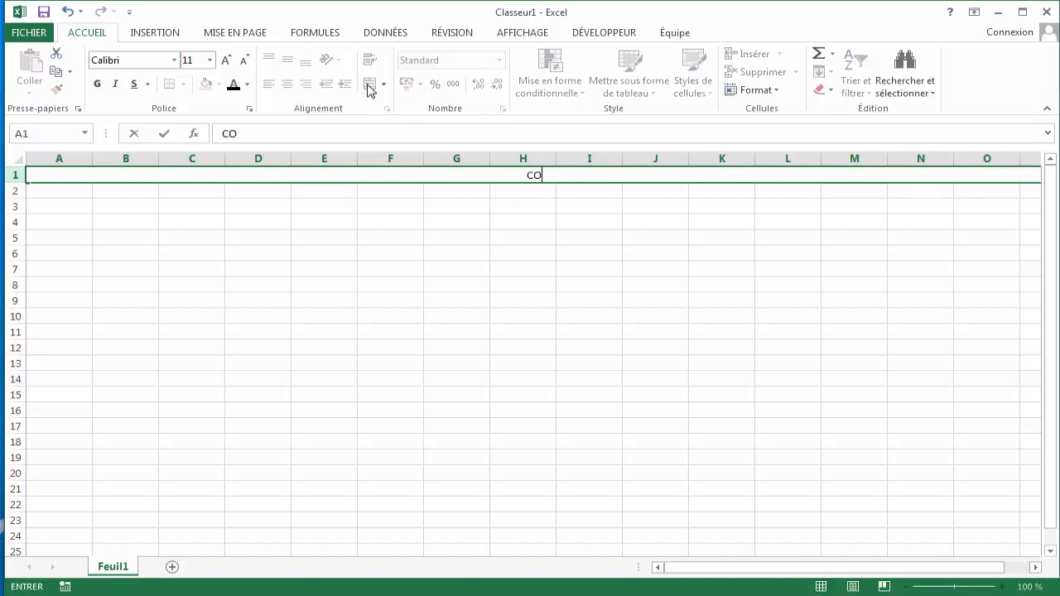
{"action": "type", "text": "URS D'ALGOR"}
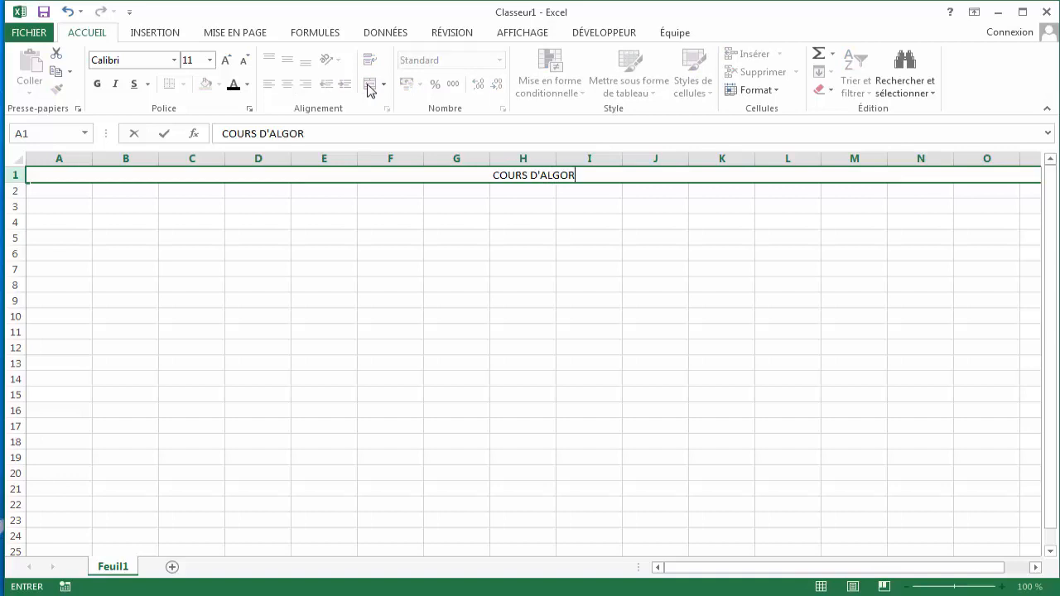
{"action": "type", "text": "IT"}
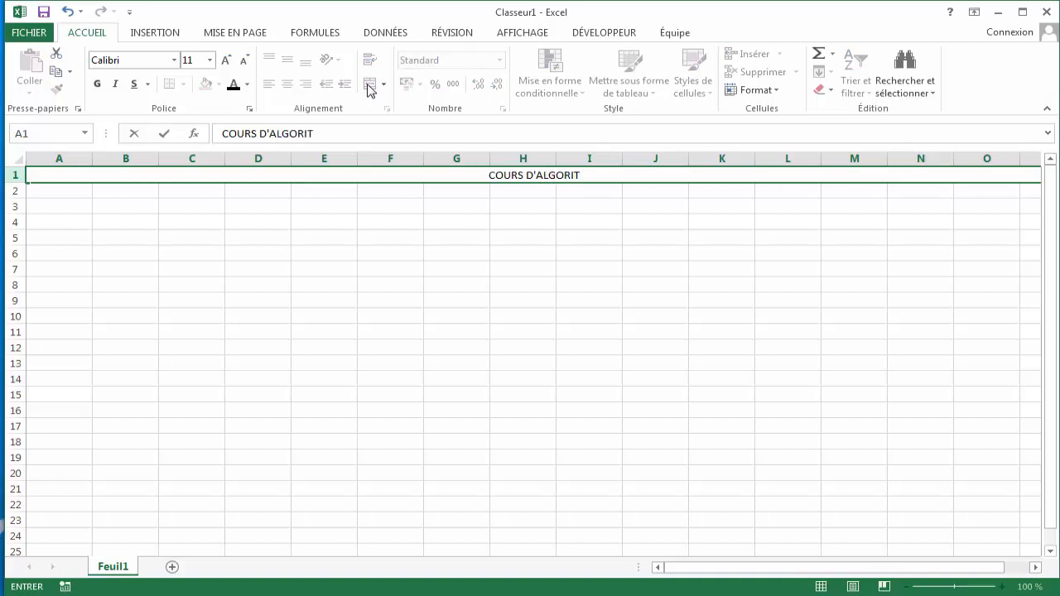
{"action": "type", "text": "HMIQUE"}
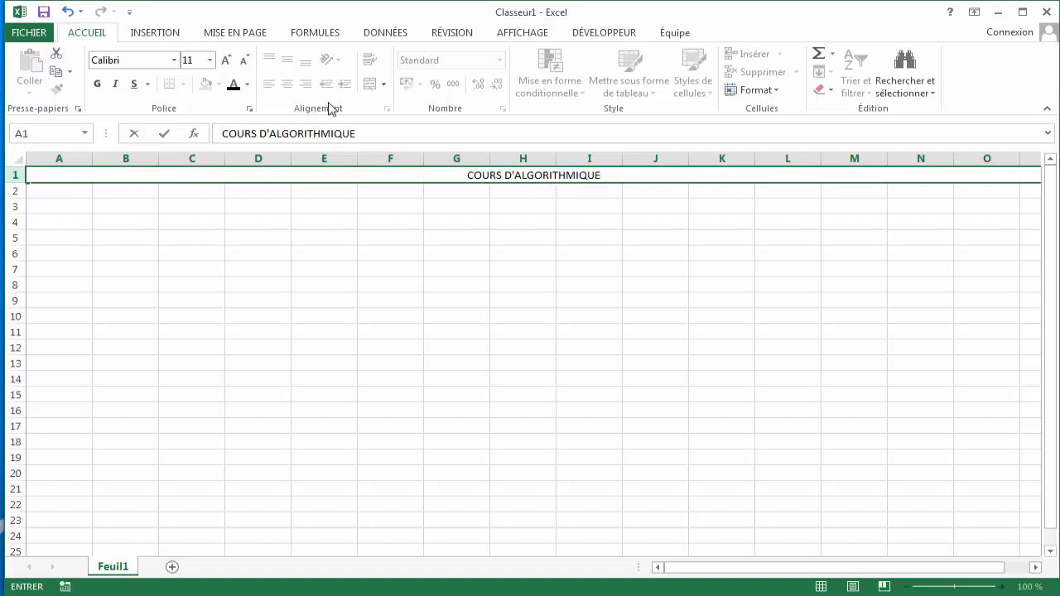
{"action": "left_click", "coordinate": [400, 192]}
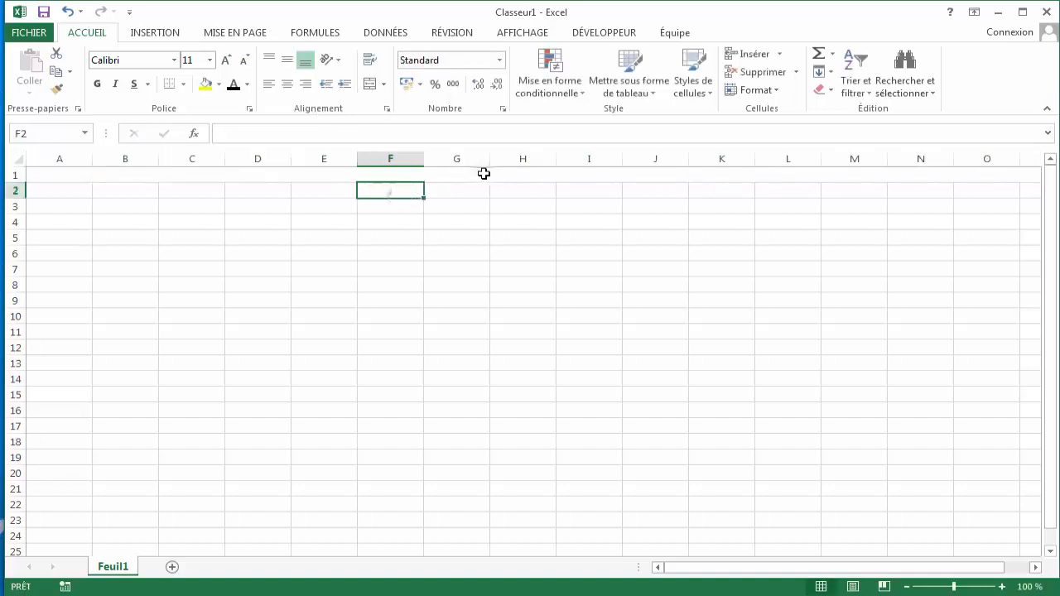
- Heighten row 1 and set the title's font size to 26
{"action": "left_click", "coordinate": [484, 173]}
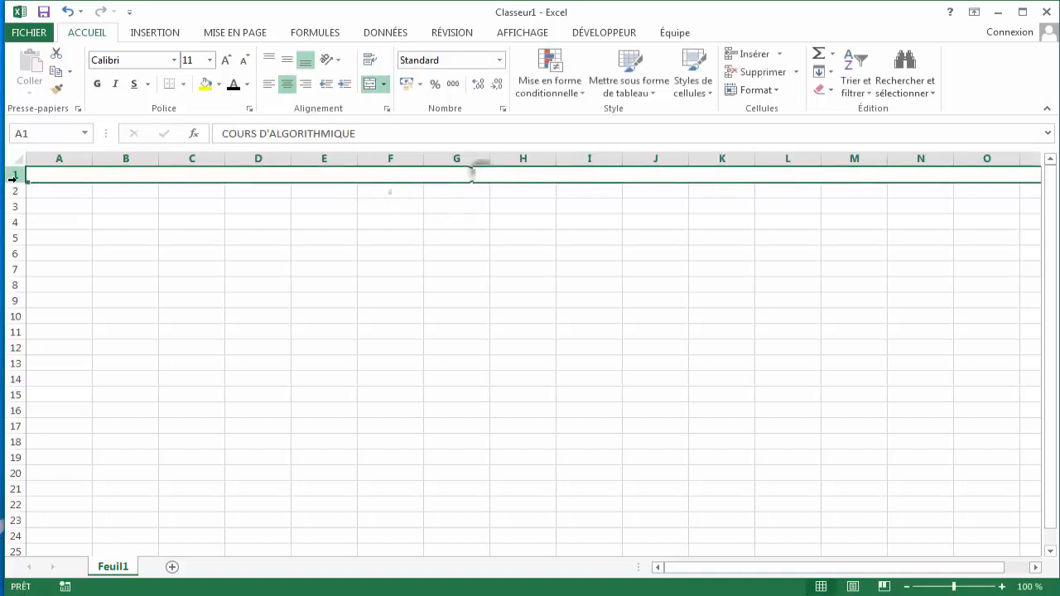
{"action": "left_click_drag", "start_coordinate": [16, 182], "coordinate": [19, 194]}
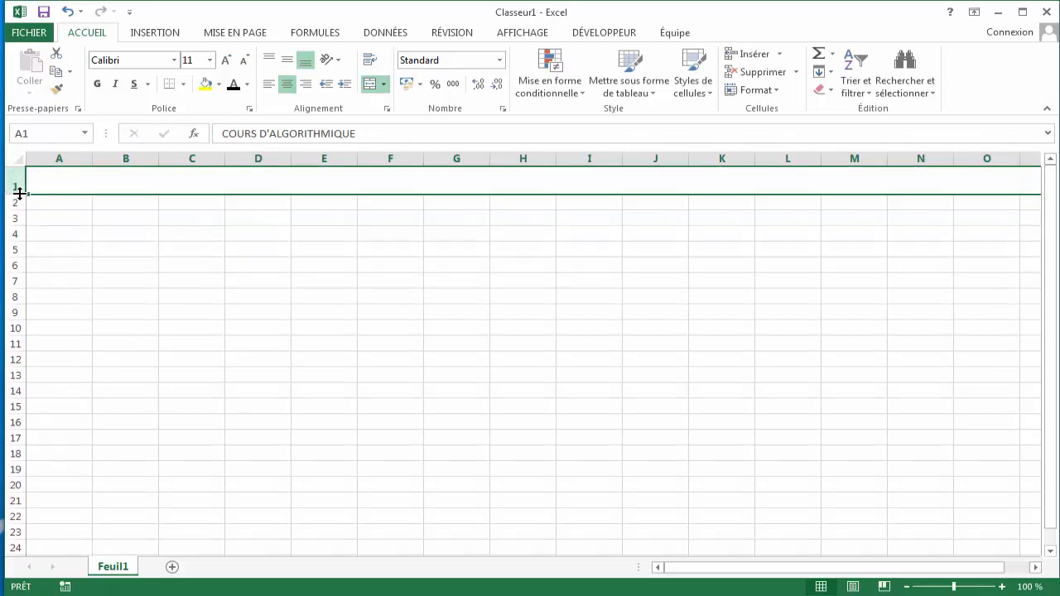
{"action": "double_click", "coordinate": [464, 188]}
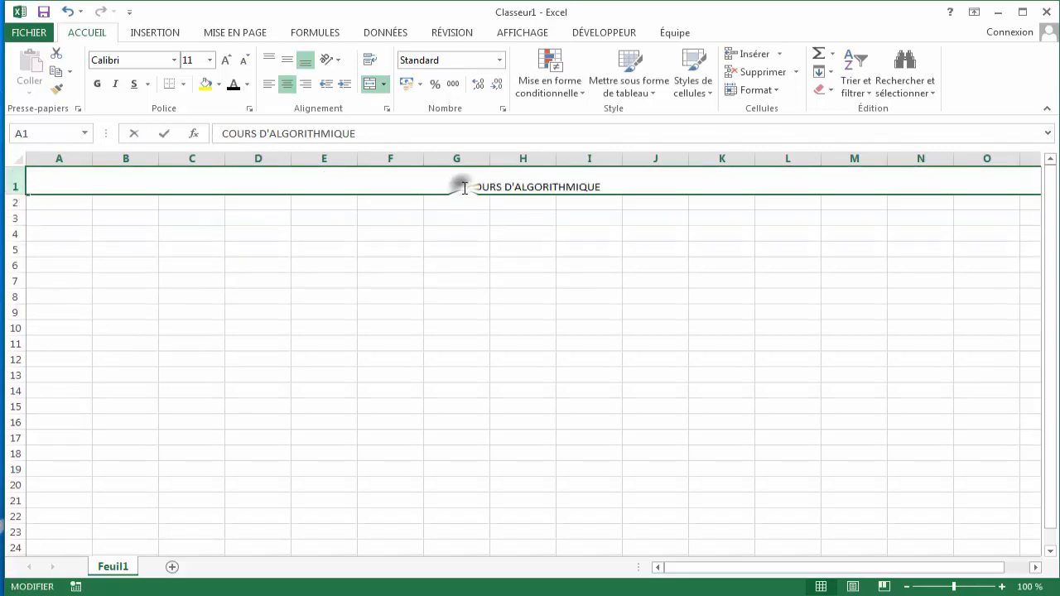
{"action": "left_click_drag", "start_coordinate": [457, 187], "coordinate": [602, 187]}
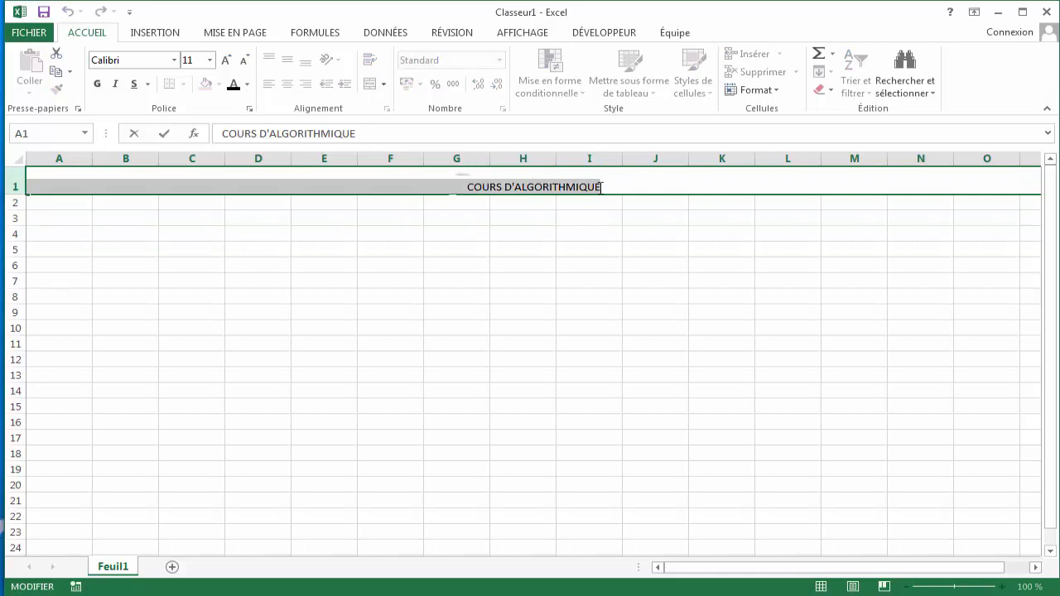
{"action": "left_click", "coordinate": [209, 60]}
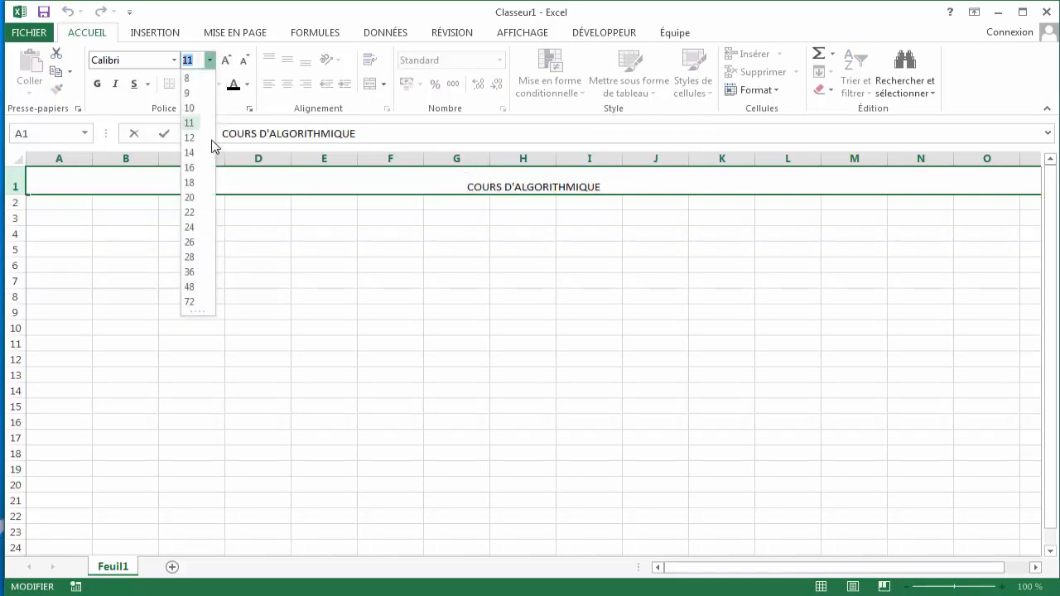
{"action": "left_click", "coordinate": [191, 242]}
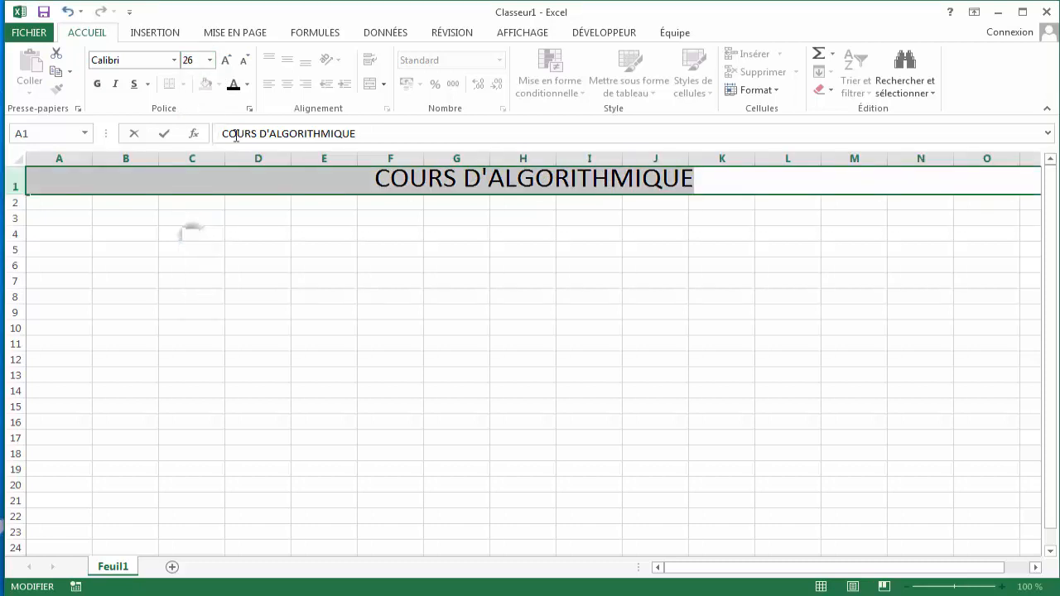
- Color the title text blue and make it bold
{"action": "left_click", "coordinate": [247, 84]}
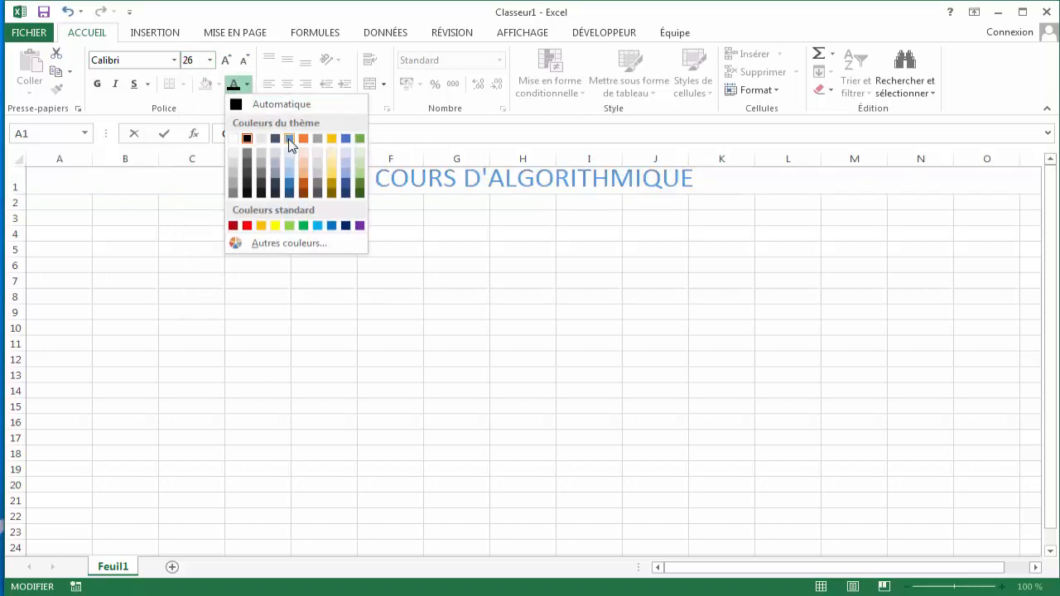
{"action": "left_click", "coordinate": [290, 143]}
{"action": "left_click", "coordinate": [97, 84]}
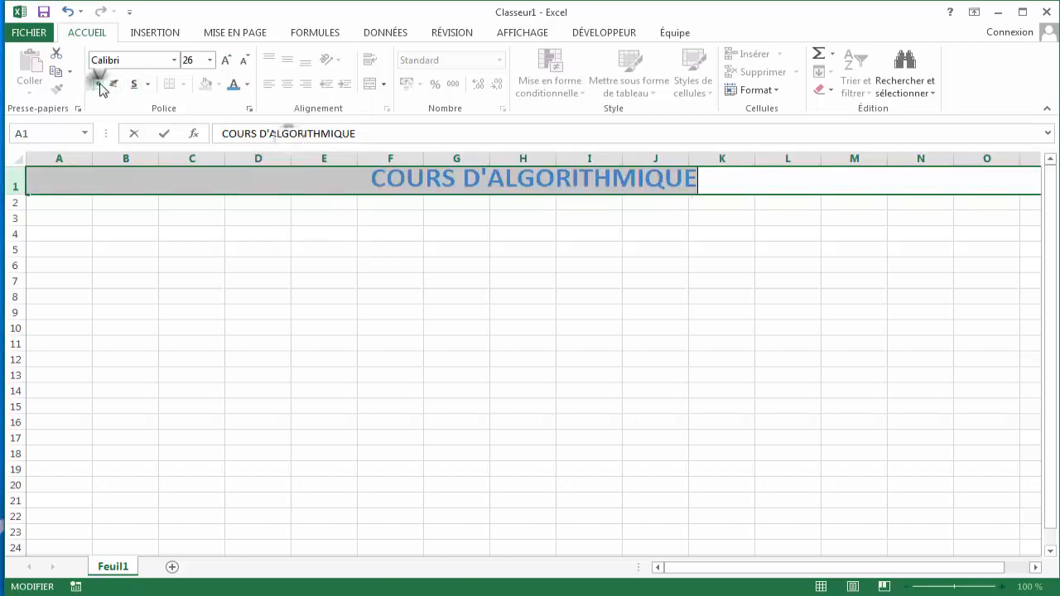
{"action": "left_click", "coordinate": [204, 203]}
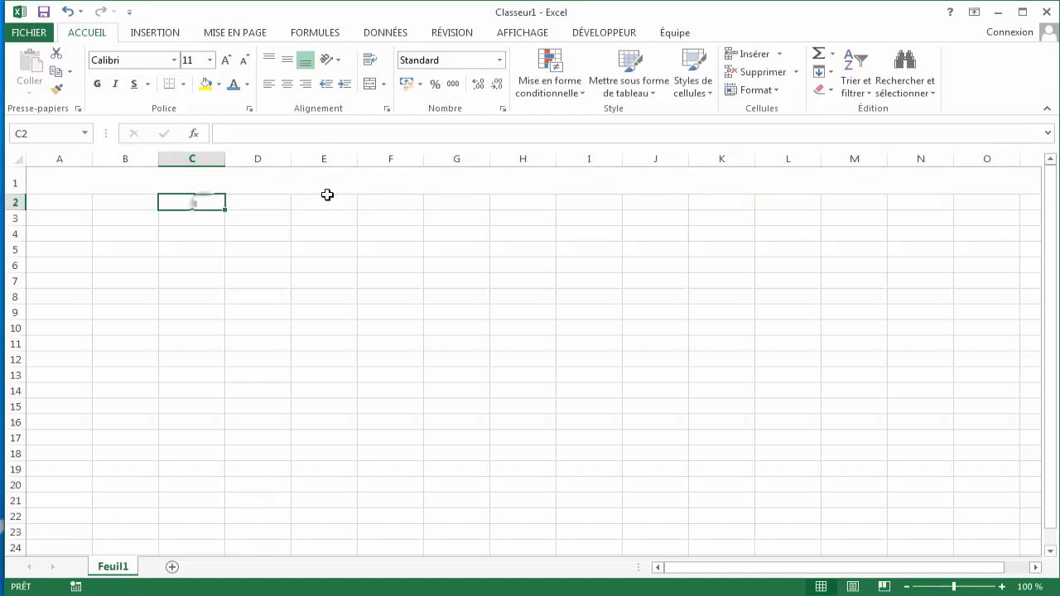
- Try top and bottom vertical alignment on the title cell
{"action": "left_click", "coordinate": [350, 179]}
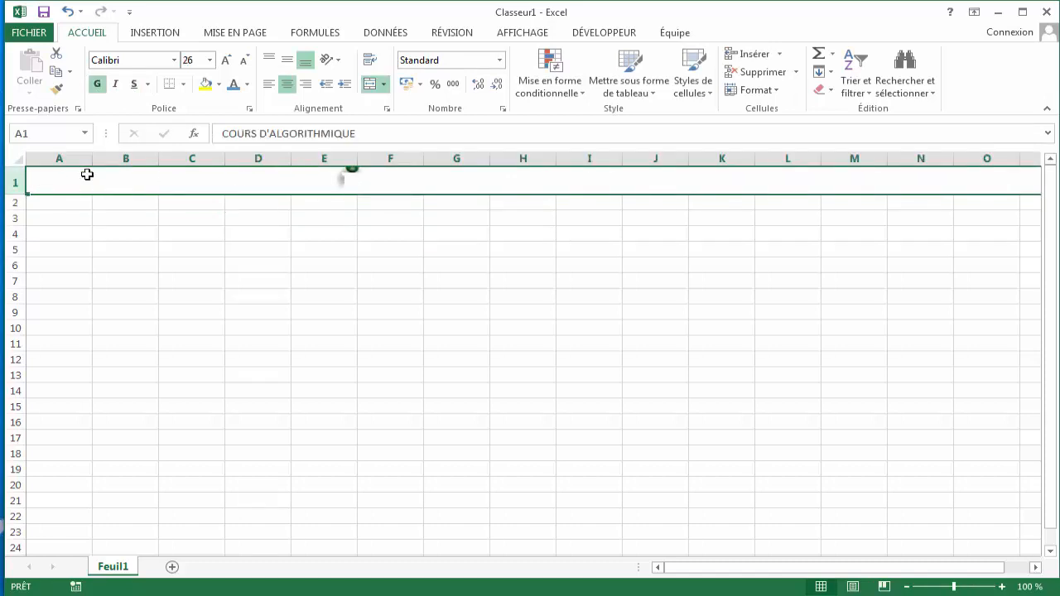
{"action": "left_click", "coordinate": [269, 59]}
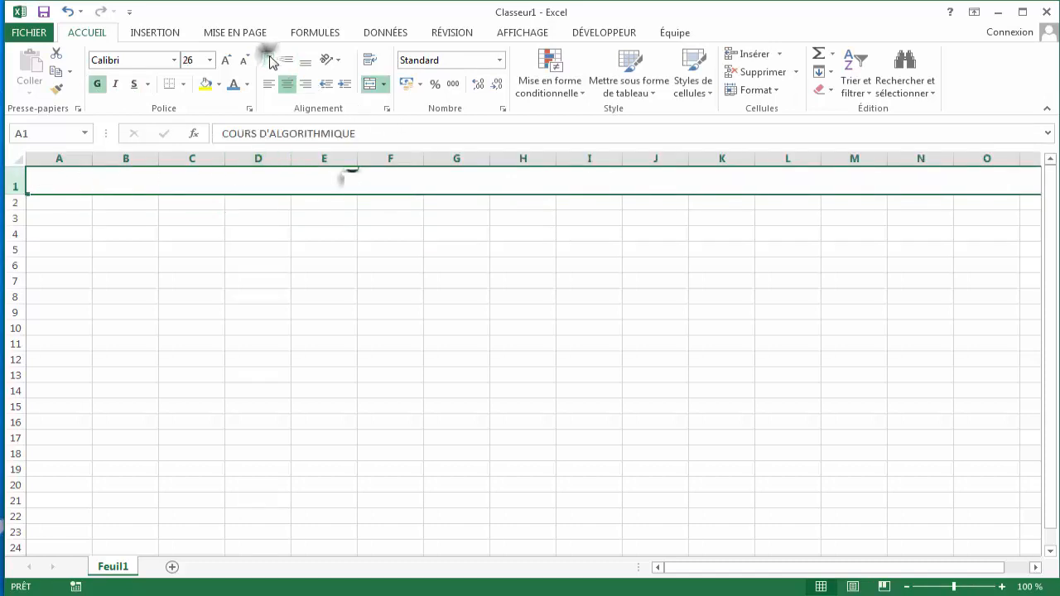
{"action": "left_click", "coordinate": [437, 217]}
{"action": "left_click", "coordinate": [444, 179]}
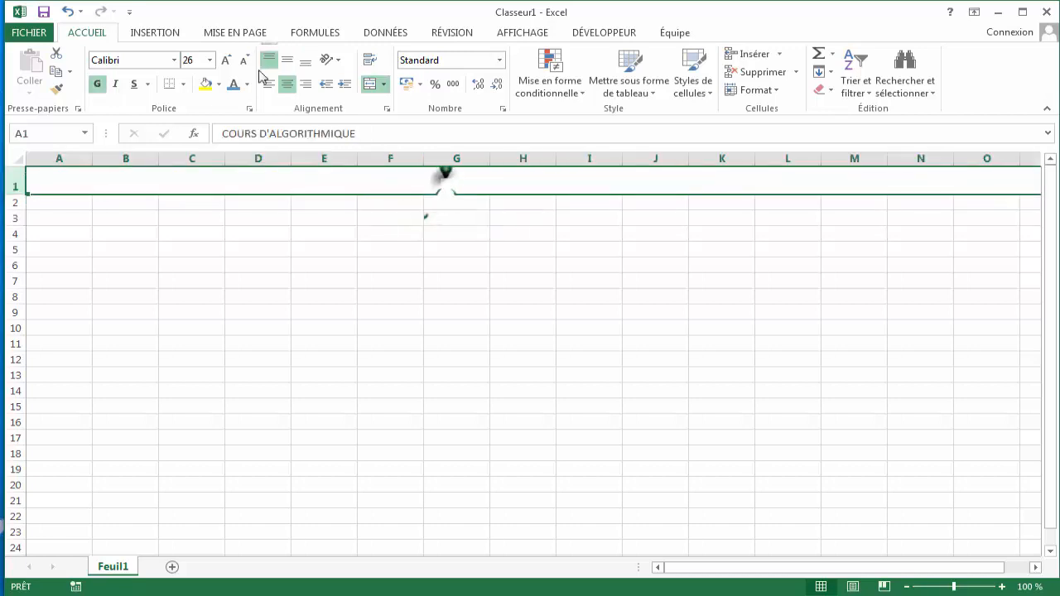
{"action": "left_click", "coordinate": [305, 60]}
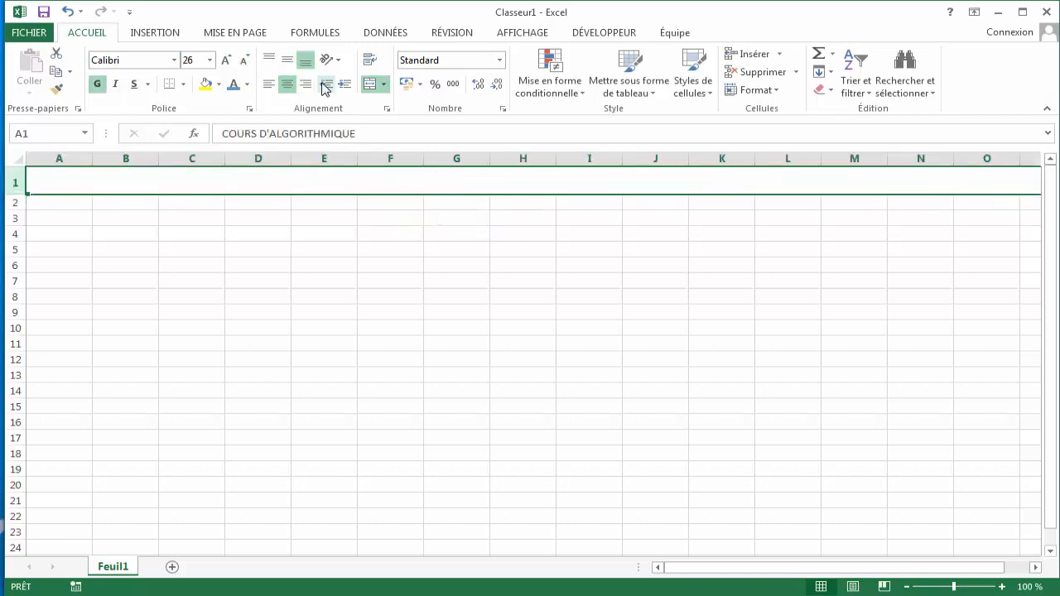
{"action": "double_click", "coordinate": [454, 181]}
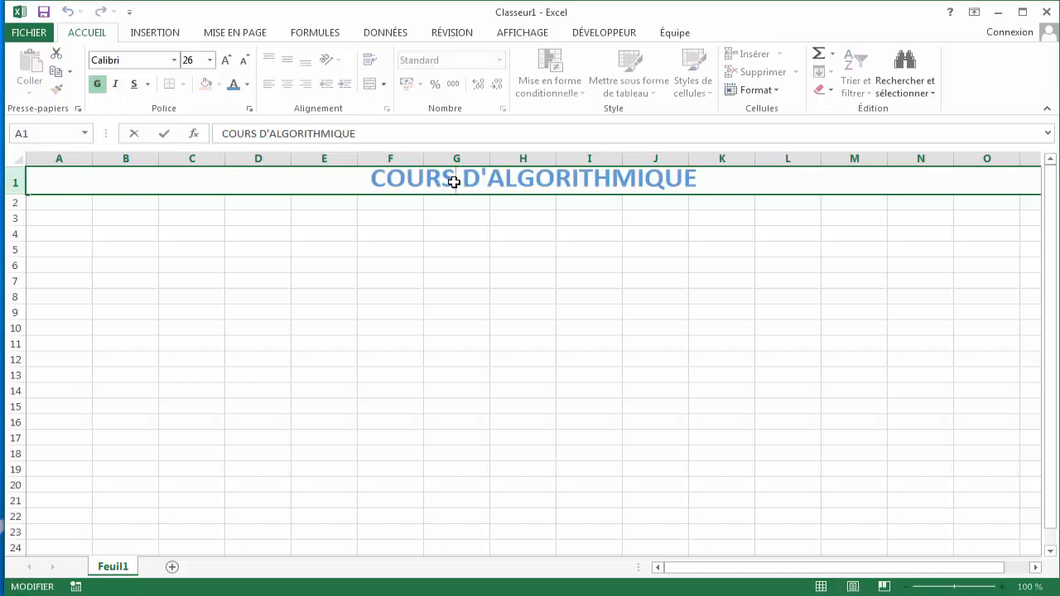
{"action": "key", "text": "Escape"}
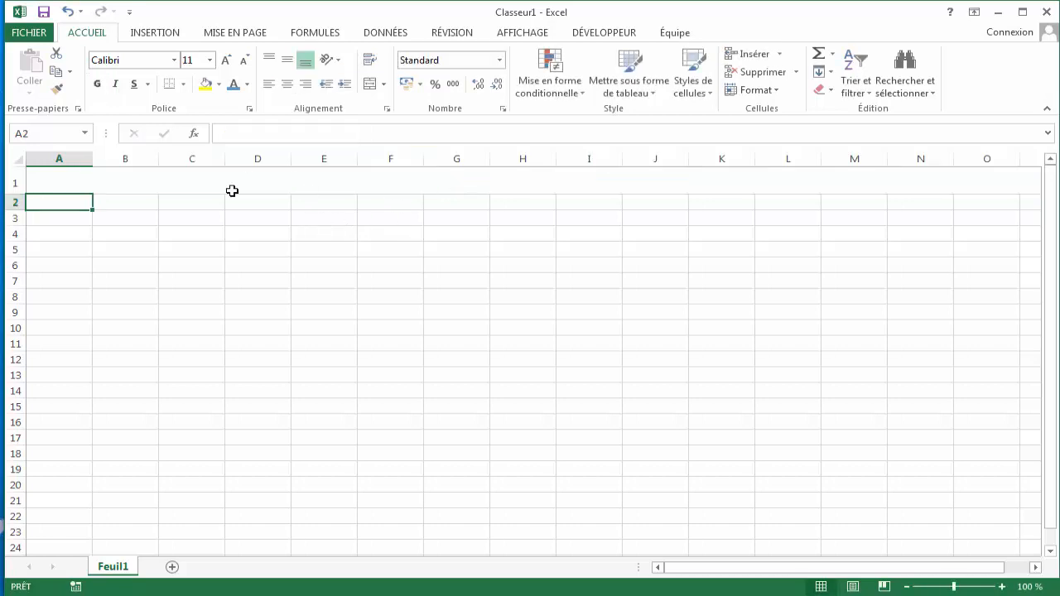
- Undo every change back to the blank, unmerged sheet
{"action": "left_click_drag", "start_coordinate": [15, 192], "coordinate": [13, 263]}
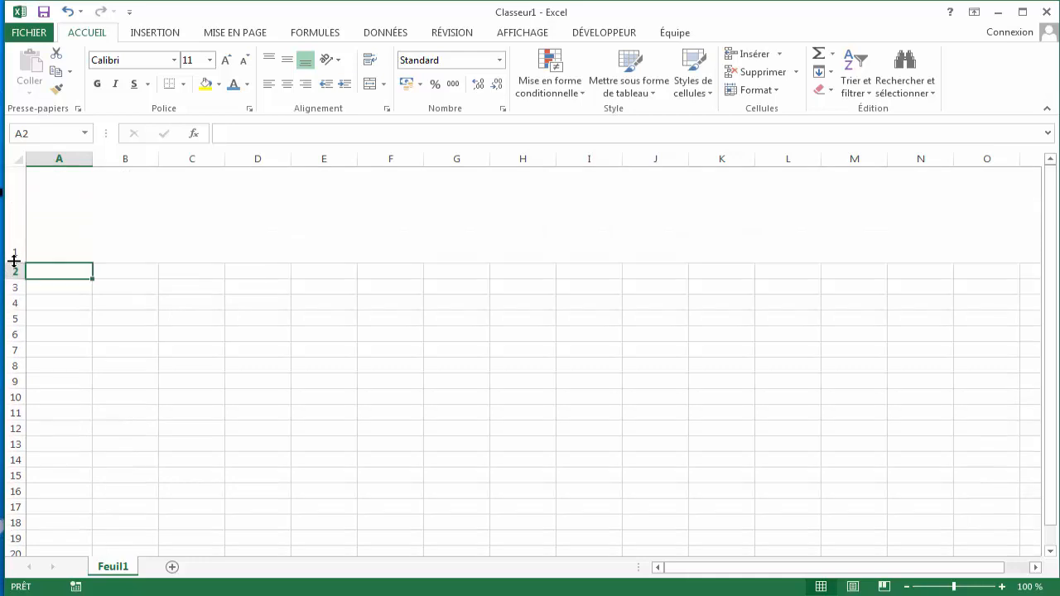
{"action": "left_click", "coordinate": [69, 11]}
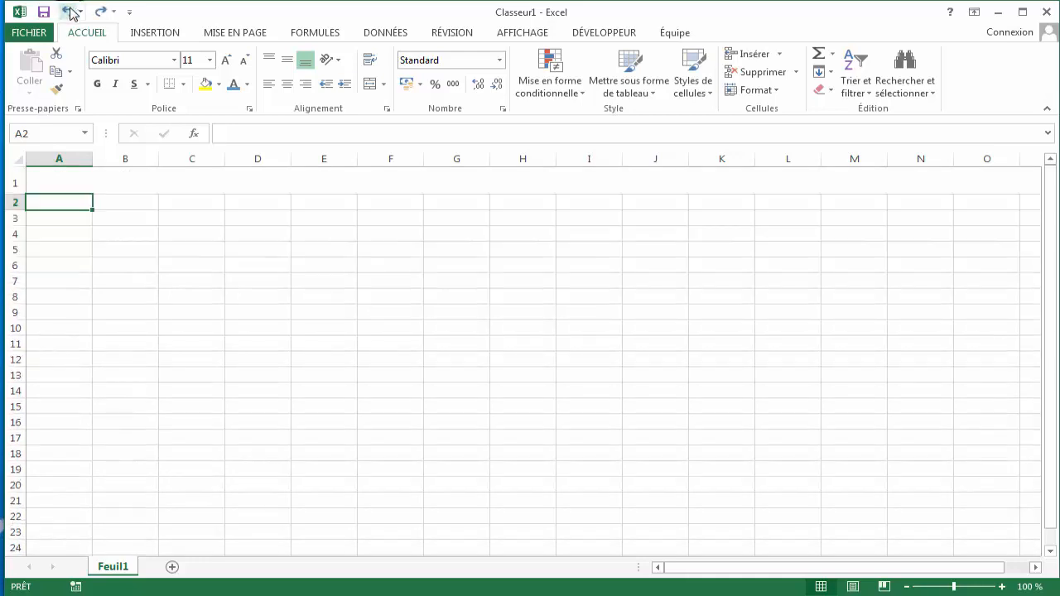
{"action": "left_click", "coordinate": [69, 11]}
{"action": "left_click", "coordinate": [70, 12]}
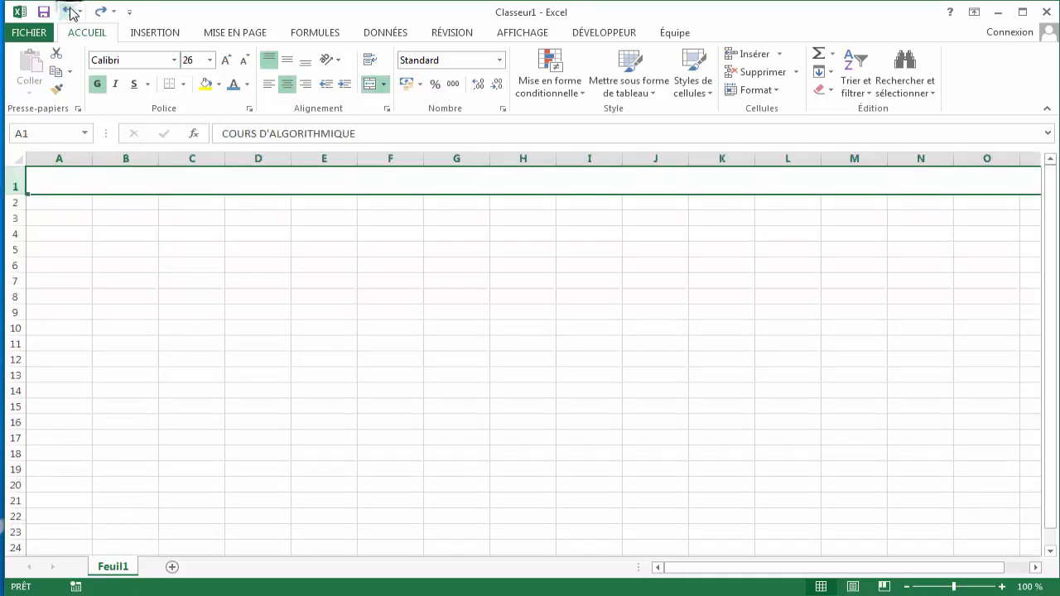
{"action": "left_click", "coordinate": [70, 11]}
{"action": "left_click", "coordinate": [70, 11]}
{"action": "left_click", "coordinate": [69, 12]}
{"action": "left_click", "coordinate": [69, 12]}
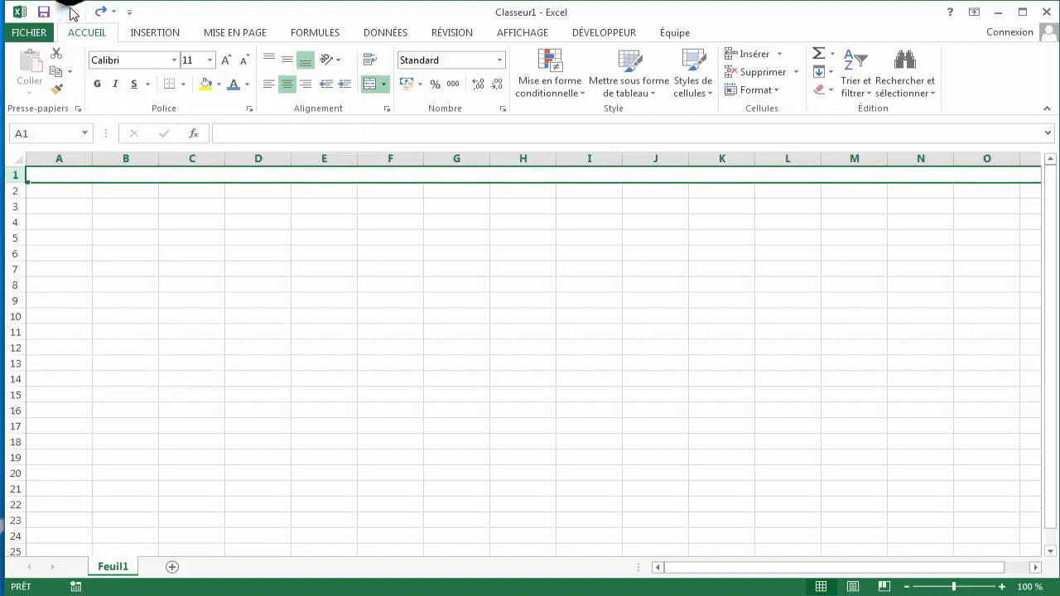
{"action": "left_click", "coordinate": [69, 12]}
{"action": "left_click", "coordinate": [70, 11]}
- Merge and center cells B2 to O2
{"action": "left_click", "coordinate": [344, 219]}
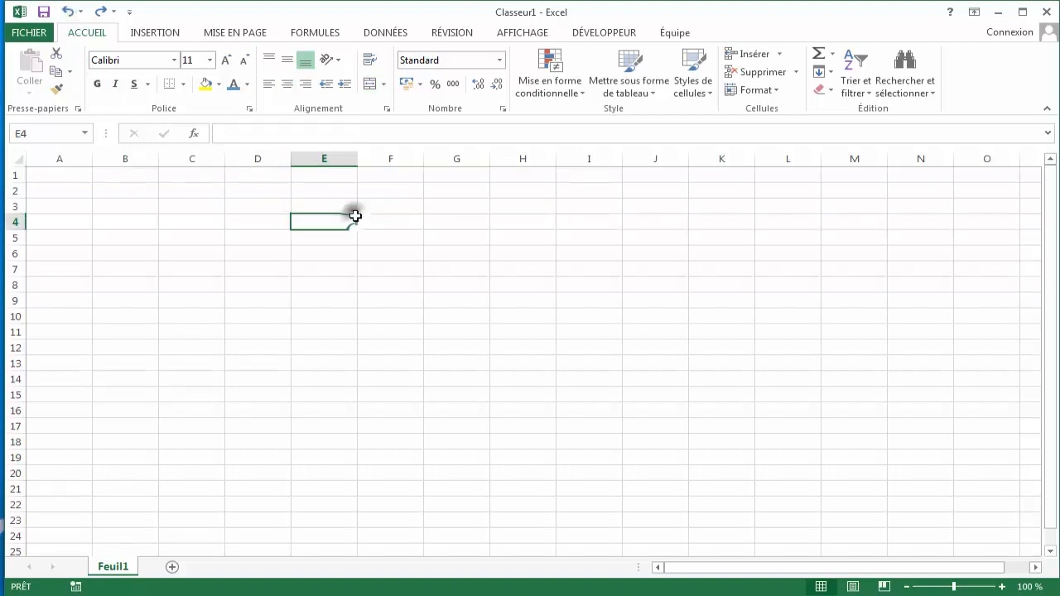
{"action": "left_click", "coordinate": [146, 175]}
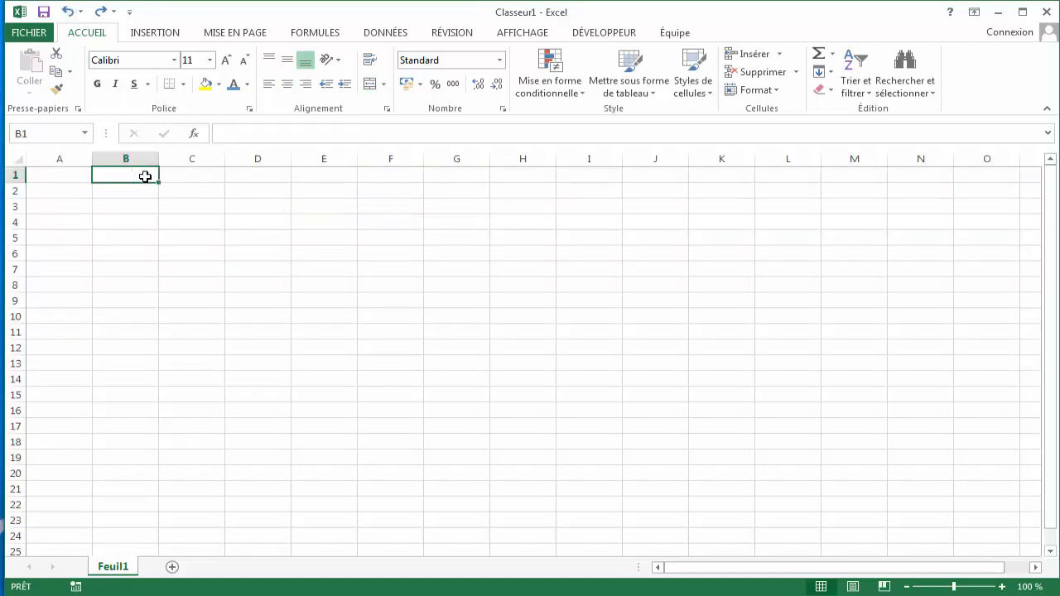
{"action": "left_click_drag", "start_coordinate": [137, 192], "coordinate": [385, 193]}
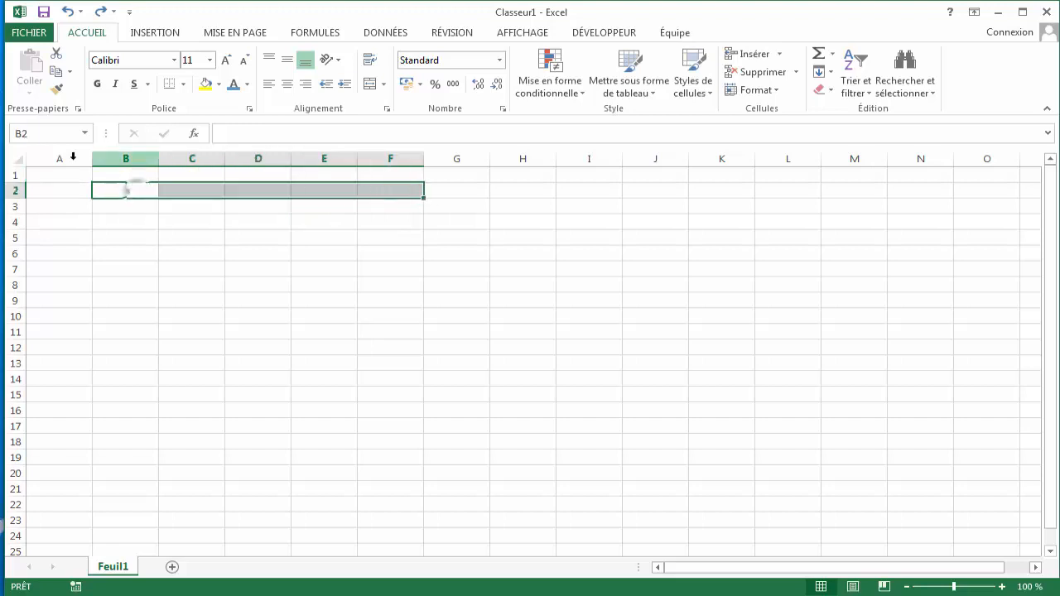
{"action": "left_click_drag", "start_coordinate": [138, 189], "coordinate": [1013, 191]}
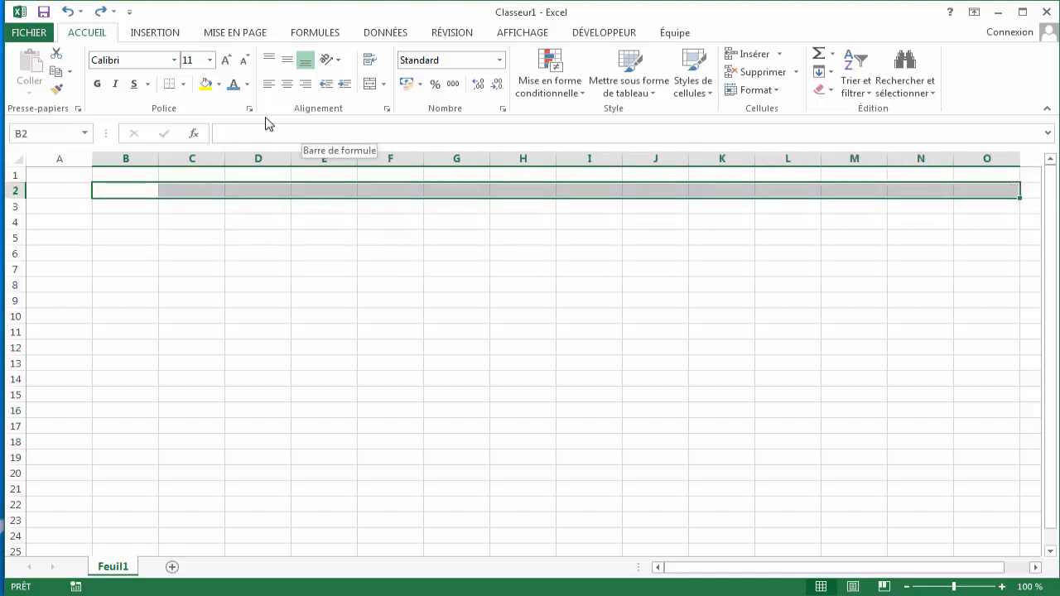
{"action": "left_click", "coordinate": [371, 86]}
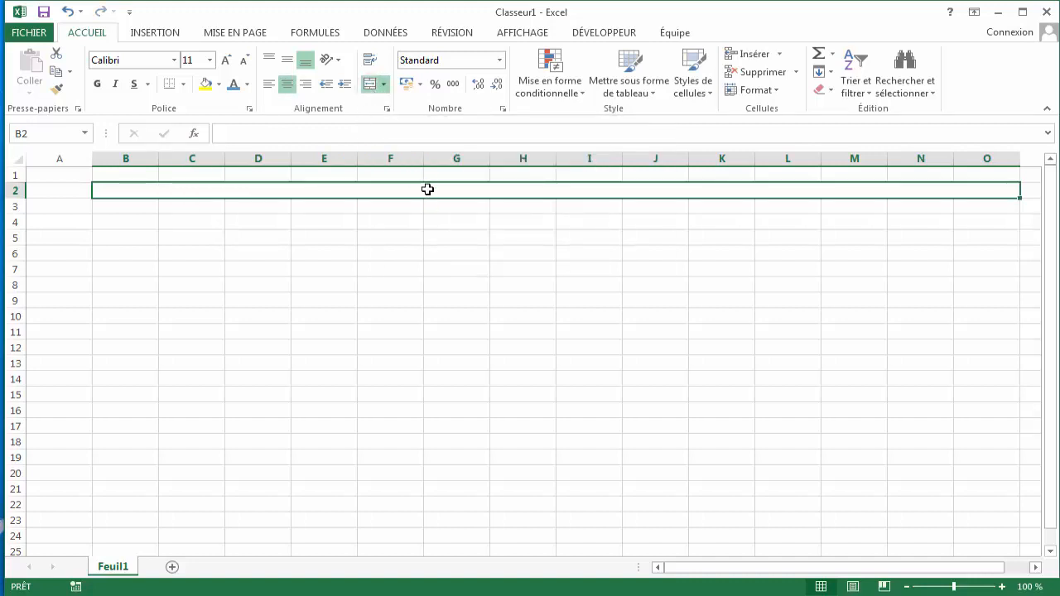
- Enter the title COURS D'ALGORITHMIQUE in the merged B2:O2 range
{"action": "type", "text": "C"}
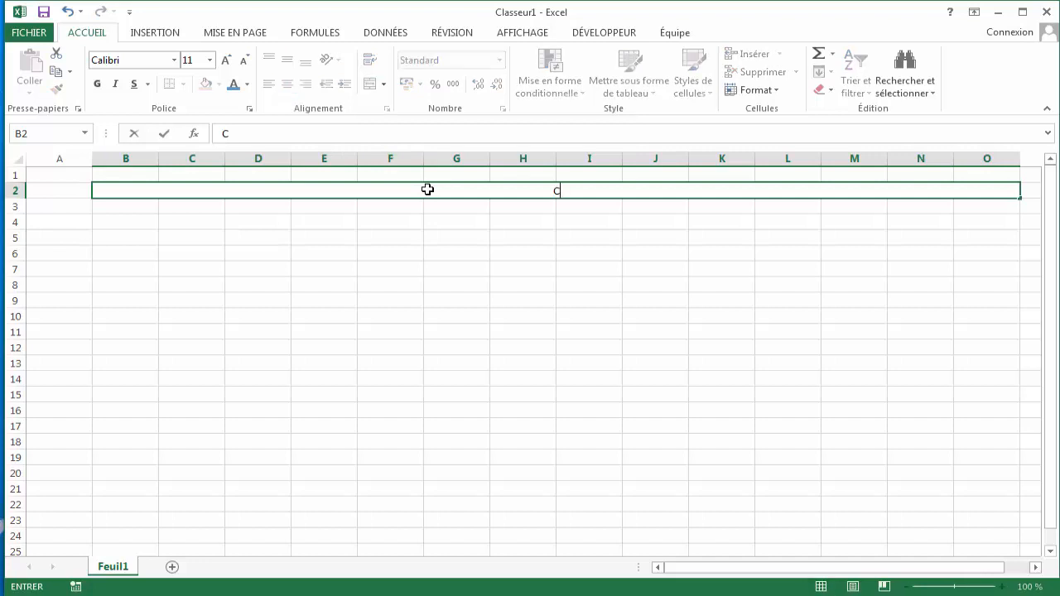
{"action": "type", "text": "OURS D'ALGOR"}
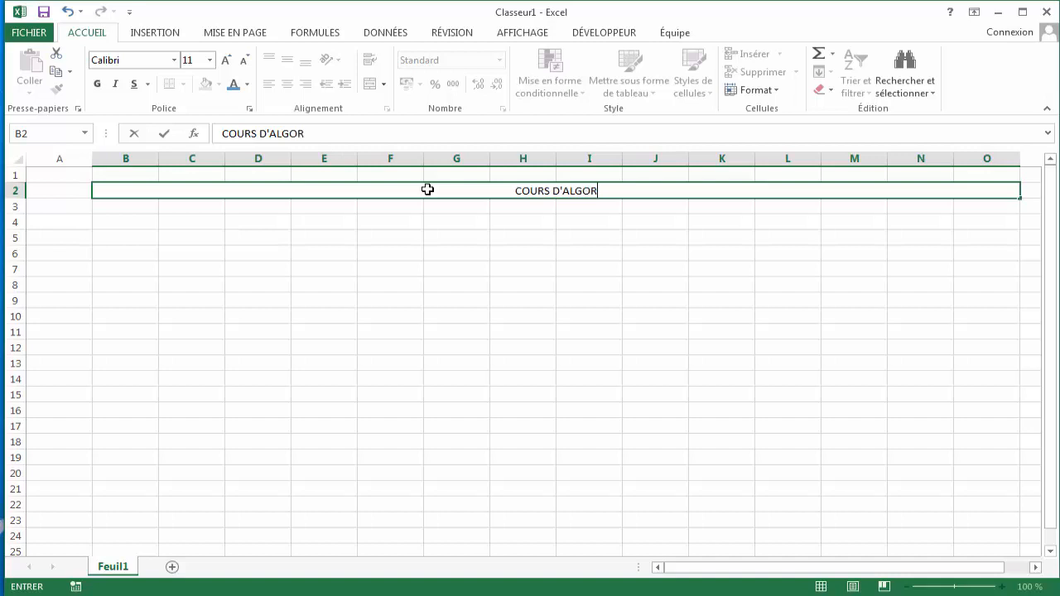
{"action": "type", "text": "IT"}
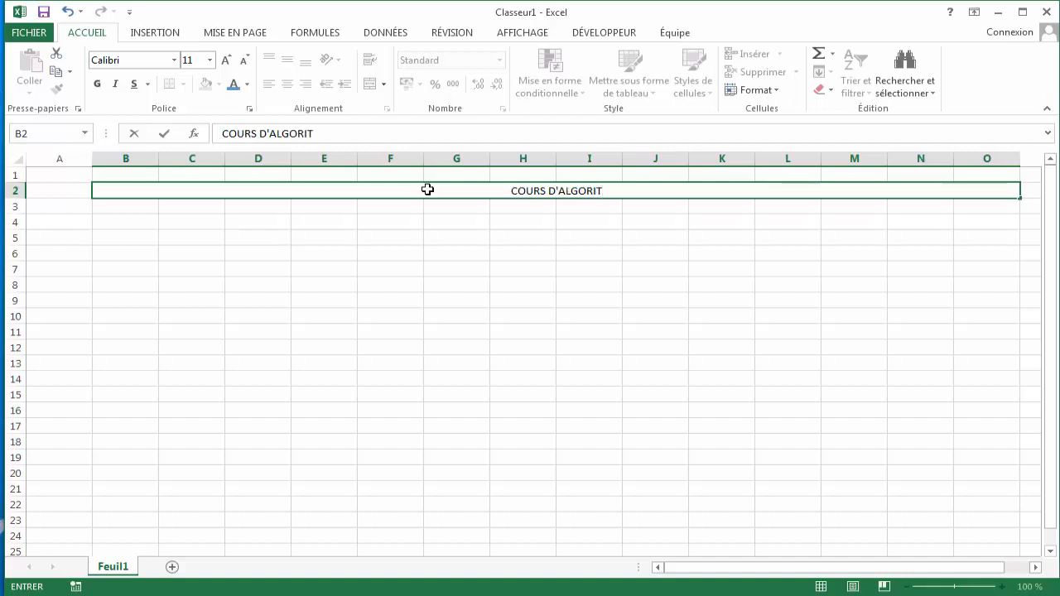
{"action": "type", "text": "H"}
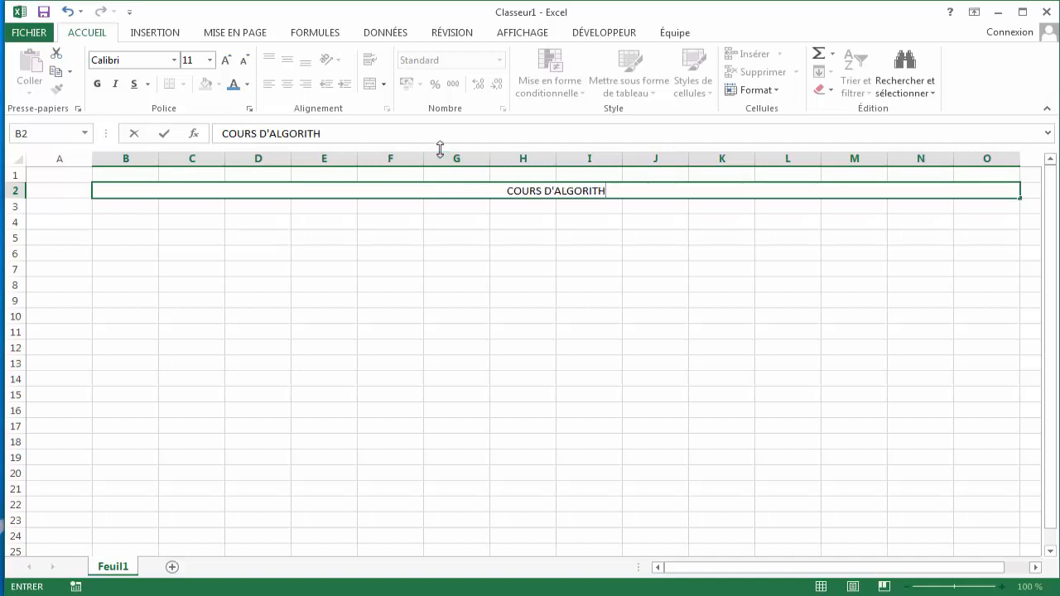
{"action": "type", "text": "MIQUE"}
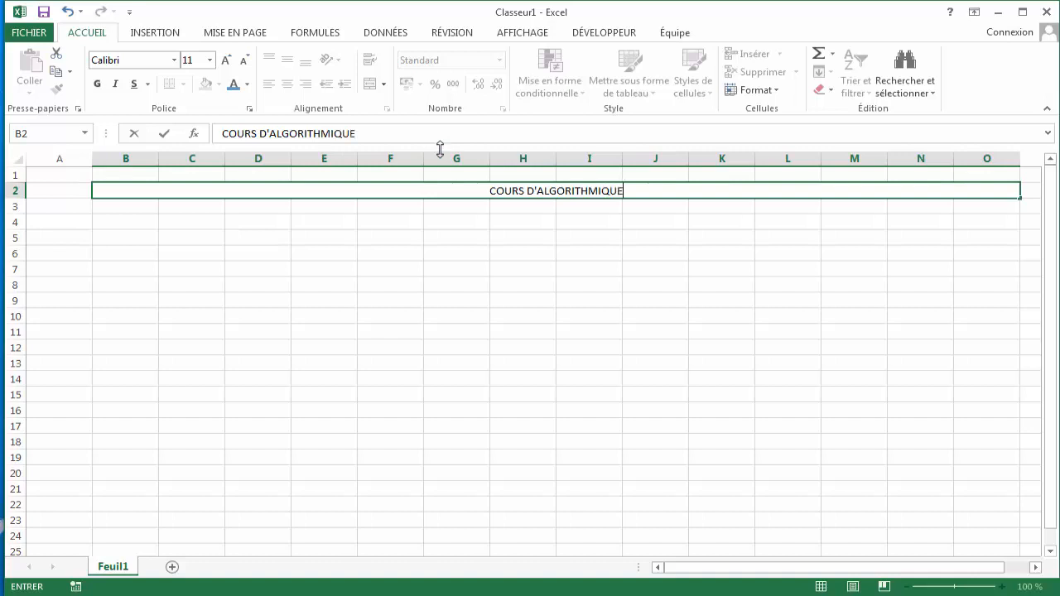
{"action": "key", "text": "Return"}
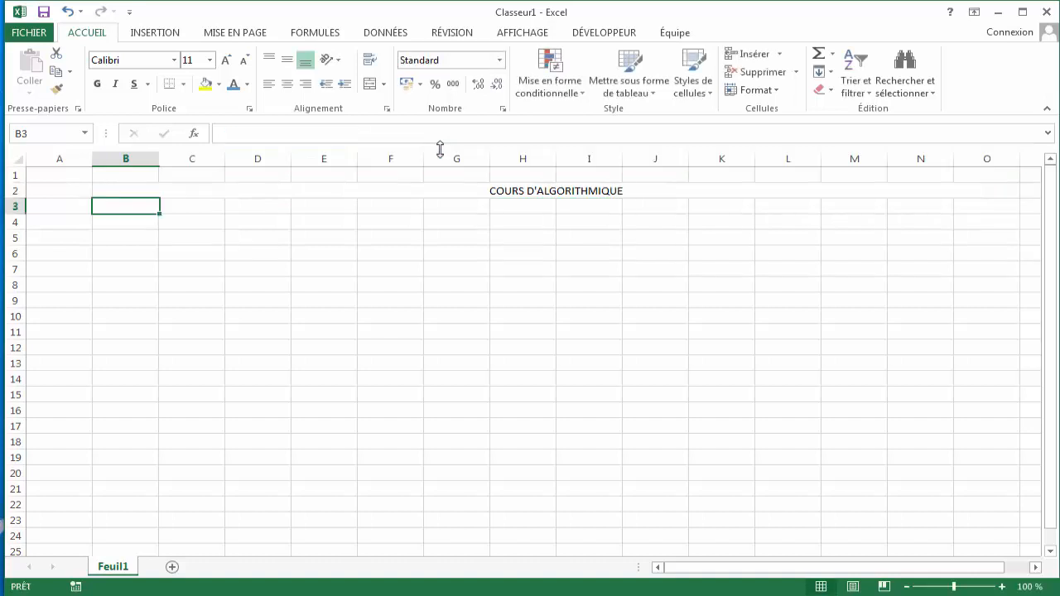
- Format the COURS D'ALGORITHMIQUE title as bold, 28 pt, in blue font colour
{"action": "left_click", "coordinate": [598, 191]}
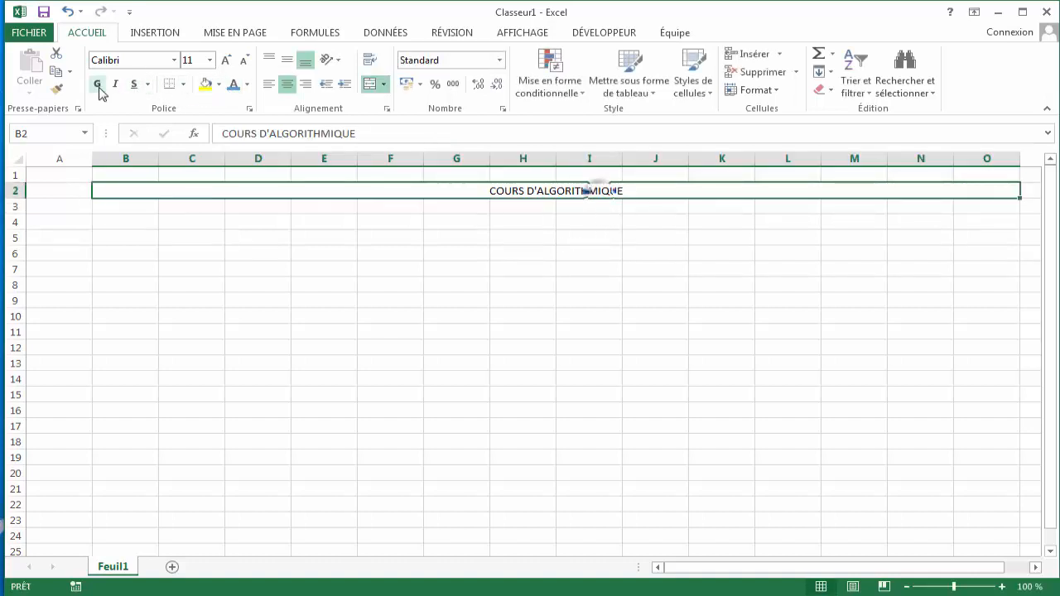
{"action": "left_click", "coordinate": [97, 84]}
{"action": "left_click", "coordinate": [211, 60]}
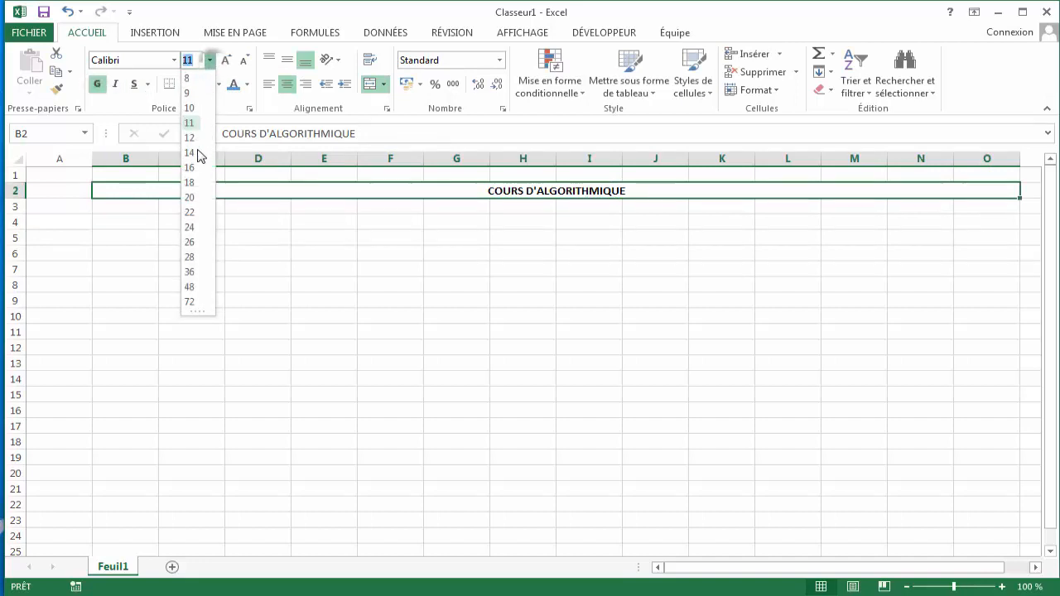
{"action": "left_click", "coordinate": [192, 258]}
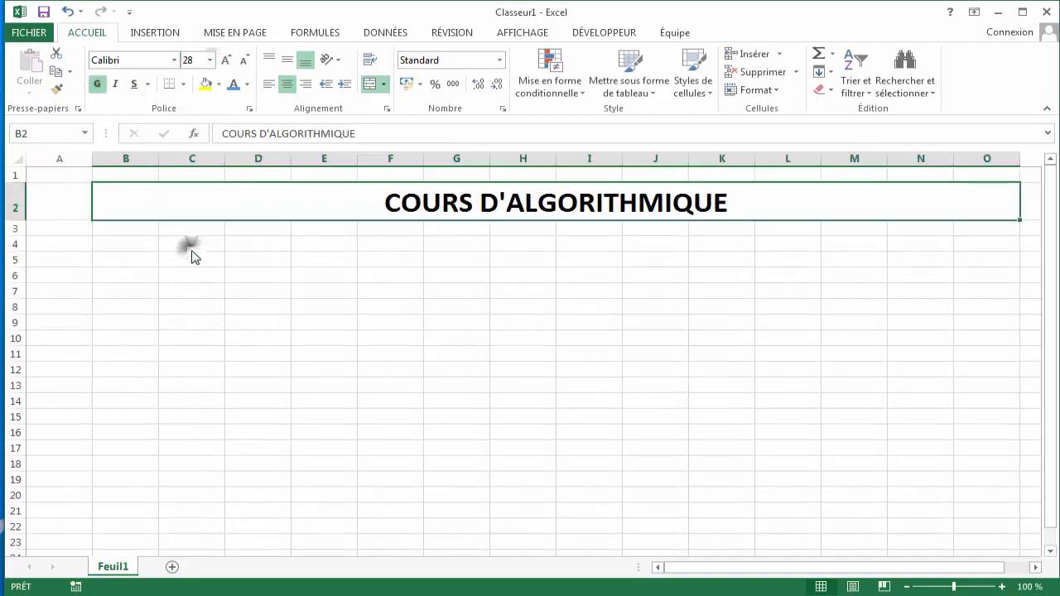
{"action": "left_click", "coordinate": [231, 85]}
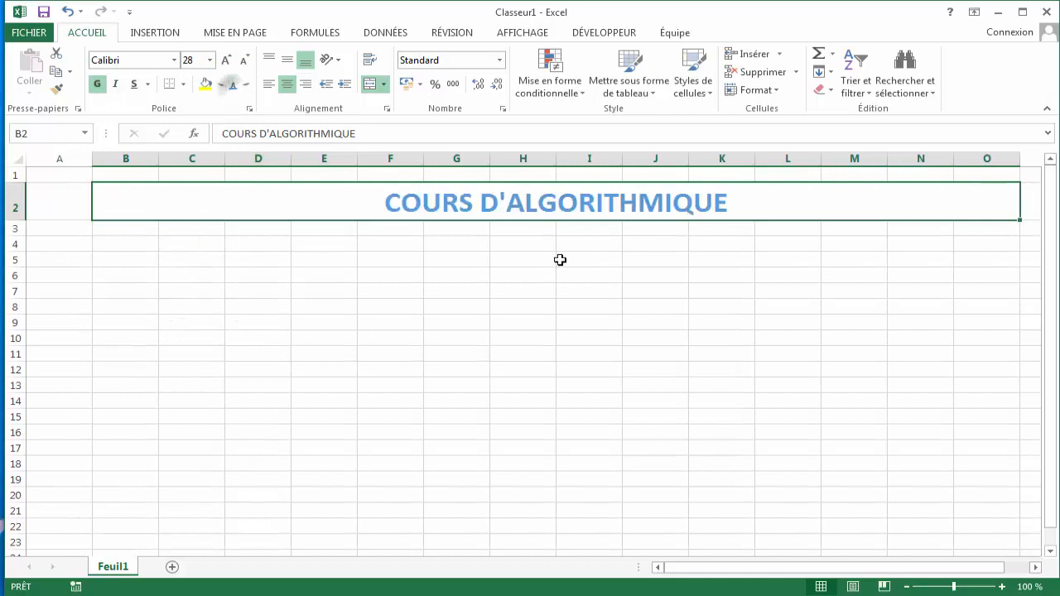
- Merge and center cells B4 to O4
{"action": "left_click", "coordinate": [66, 245]}
{"action": "left_click_drag", "start_coordinate": [137, 237], "coordinate": [793, 275]}
{"action": "left_click_drag", "start_coordinate": [146, 241], "coordinate": [690, 280]}
{"action": "left_click_drag", "start_coordinate": [960, 225], "coordinate": [982, 240]}
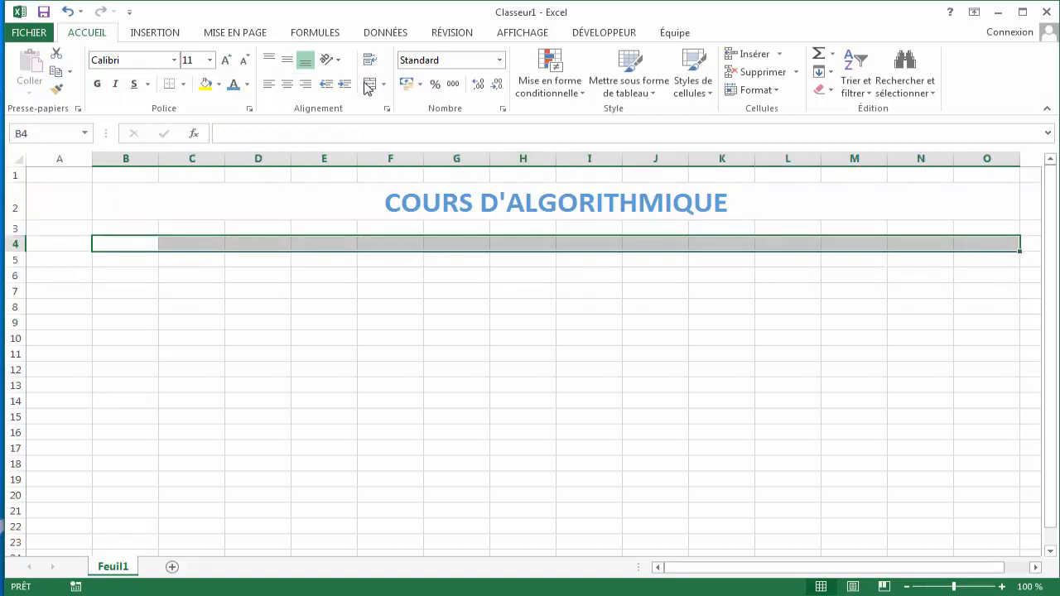
{"action": "left_click", "coordinate": [370, 84]}
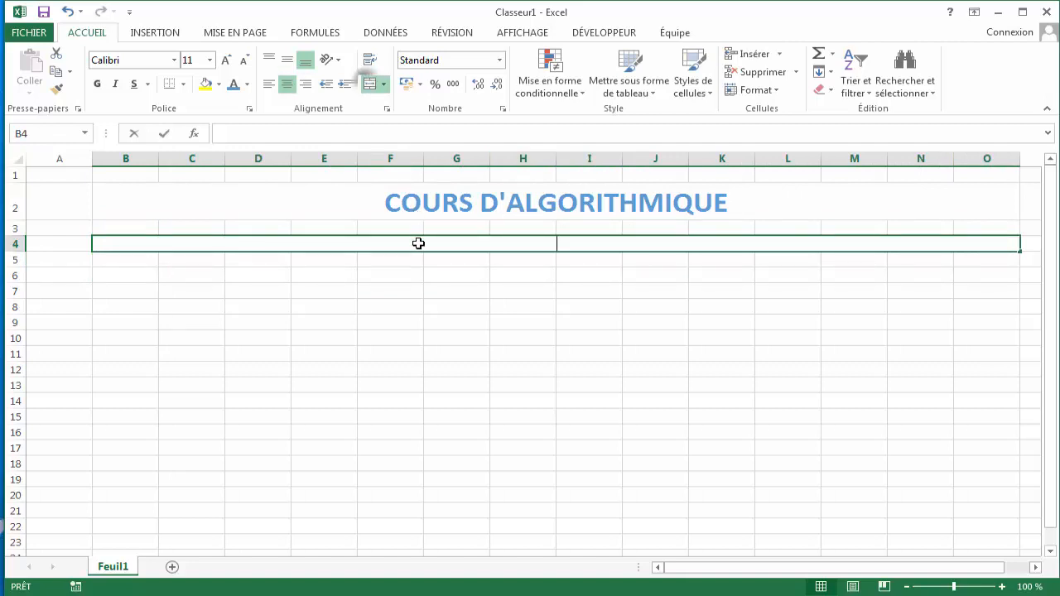
- Enter the subtitle COTATION DES ETUDIANTS in the merged B4:O4 range
{"action": "type", "text": "COTAT"}
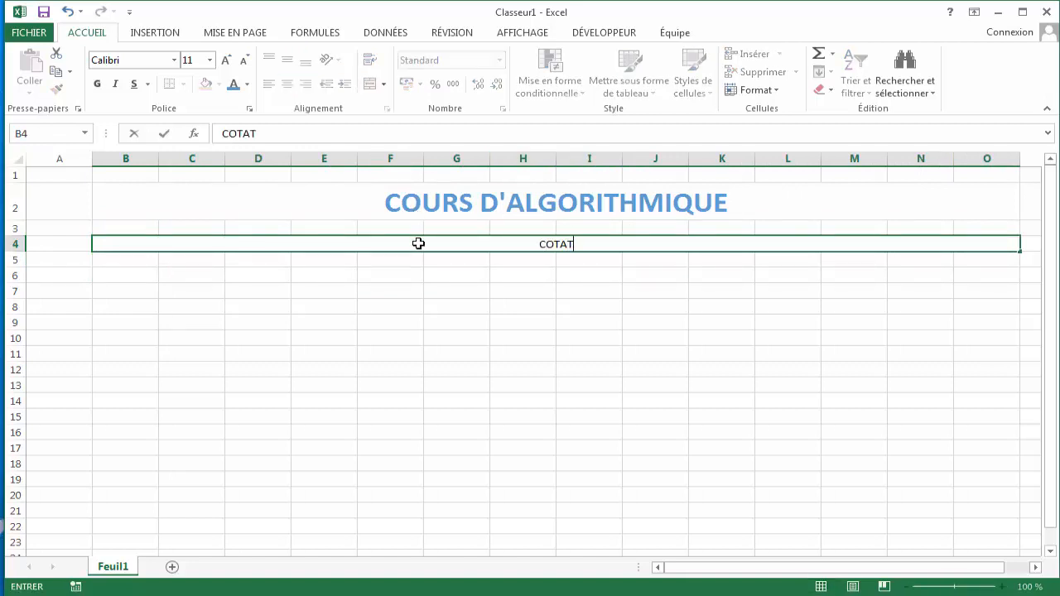
{"action": "type", "text": "ION DES"}
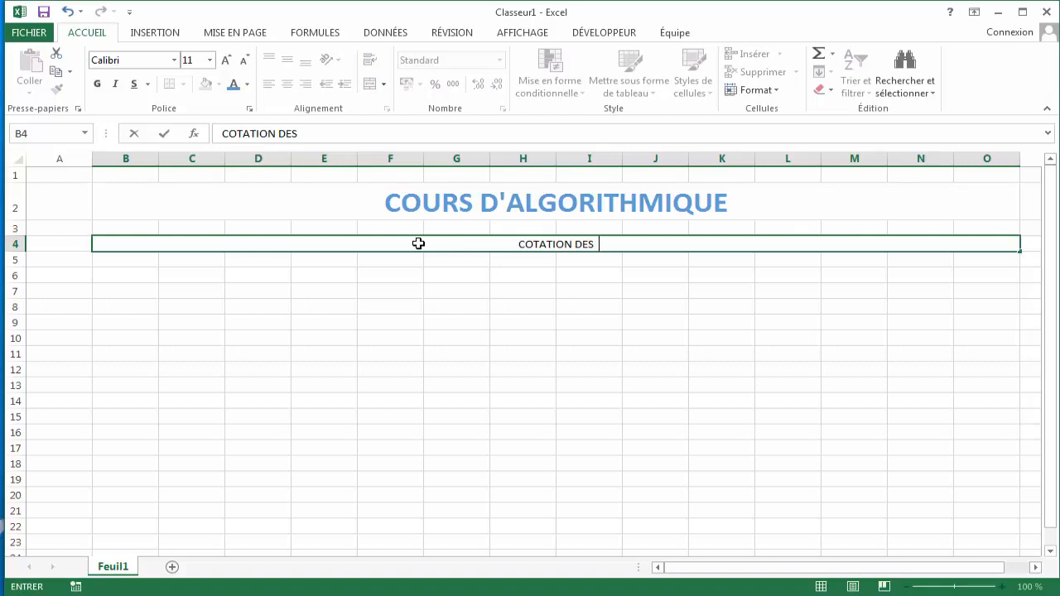
{"action": "type", "text": "  ETUDIANTS"}
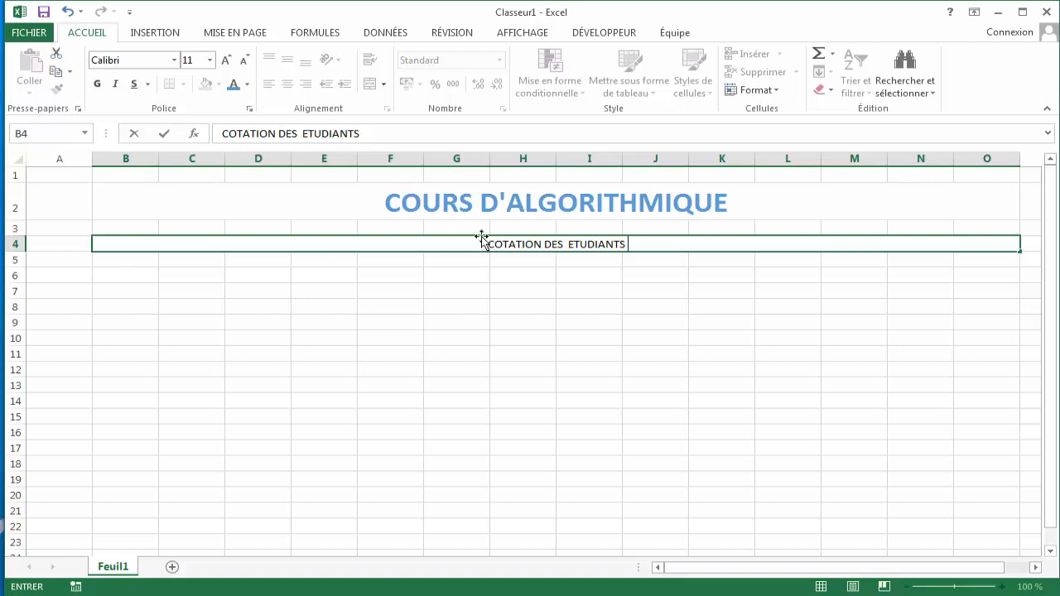
- Format the subtitle text as 20 pt, blue and bold
{"action": "left_click_drag", "start_coordinate": [487, 242], "coordinate": [646, 249]}
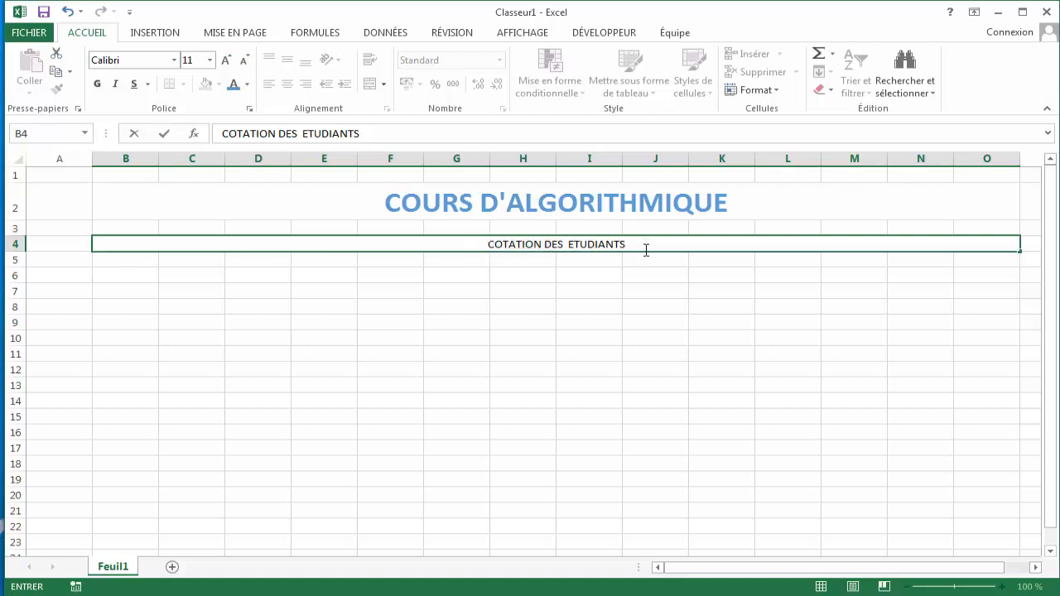
{"action": "left_click", "coordinate": [210, 60]}
{"action": "left_click", "coordinate": [191, 227]}
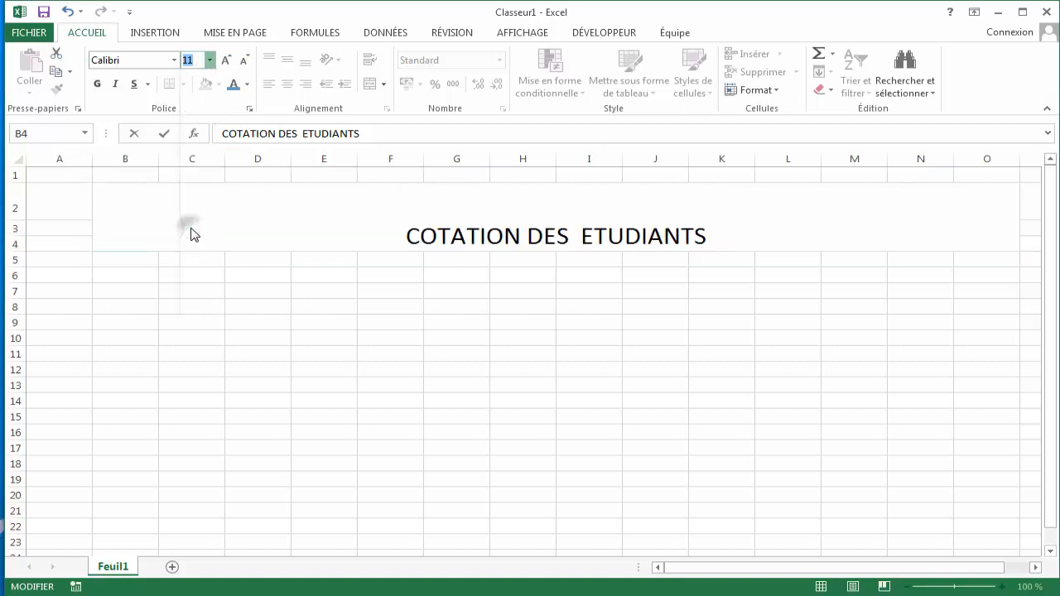
{"action": "left_click", "coordinate": [68, 12]}
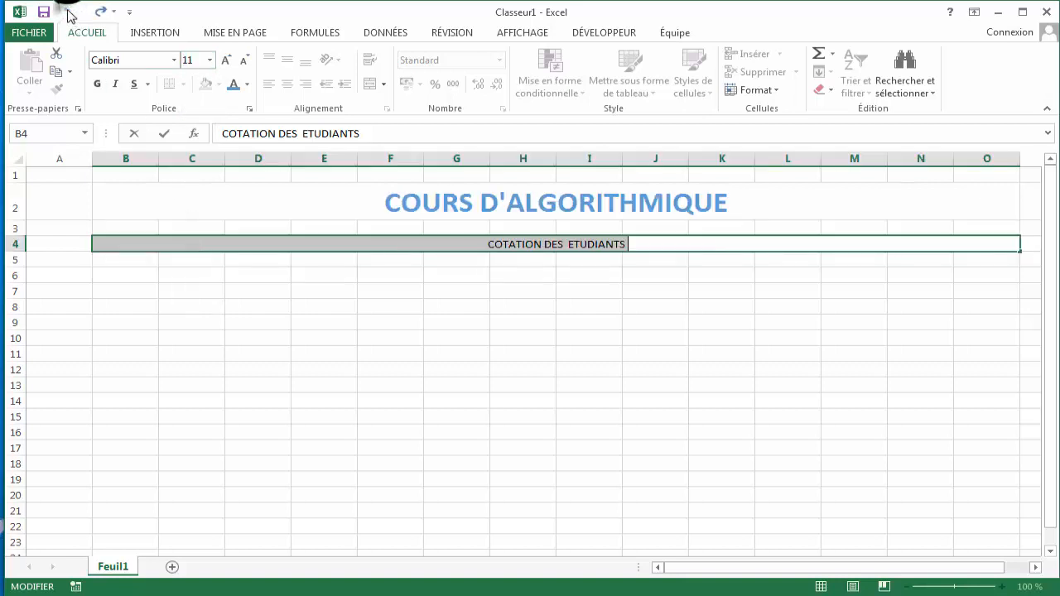
{"action": "left_click", "coordinate": [210, 59]}
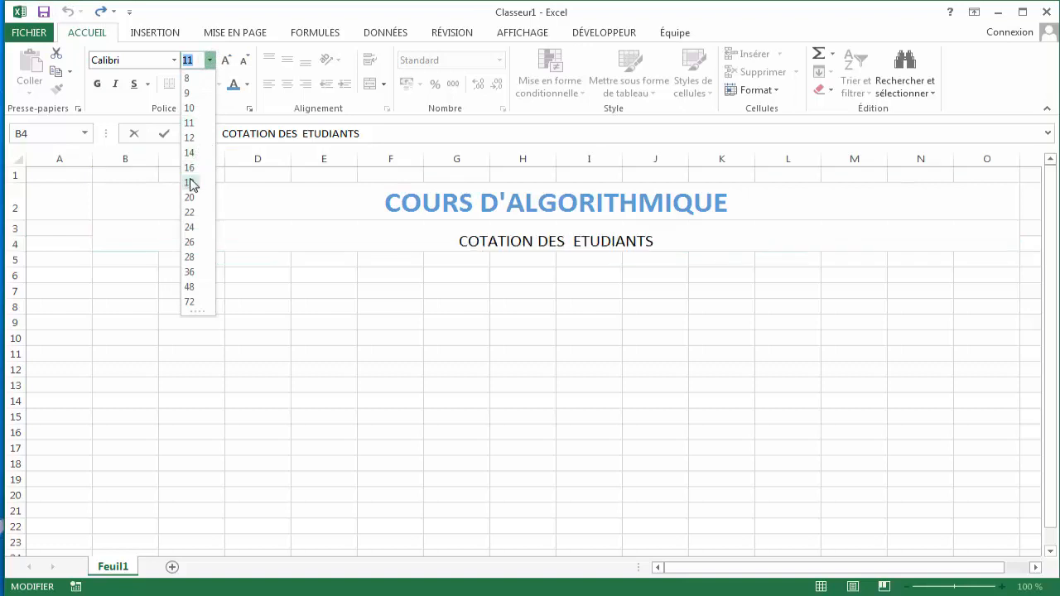
{"action": "left_click", "coordinate": [189, 203]}
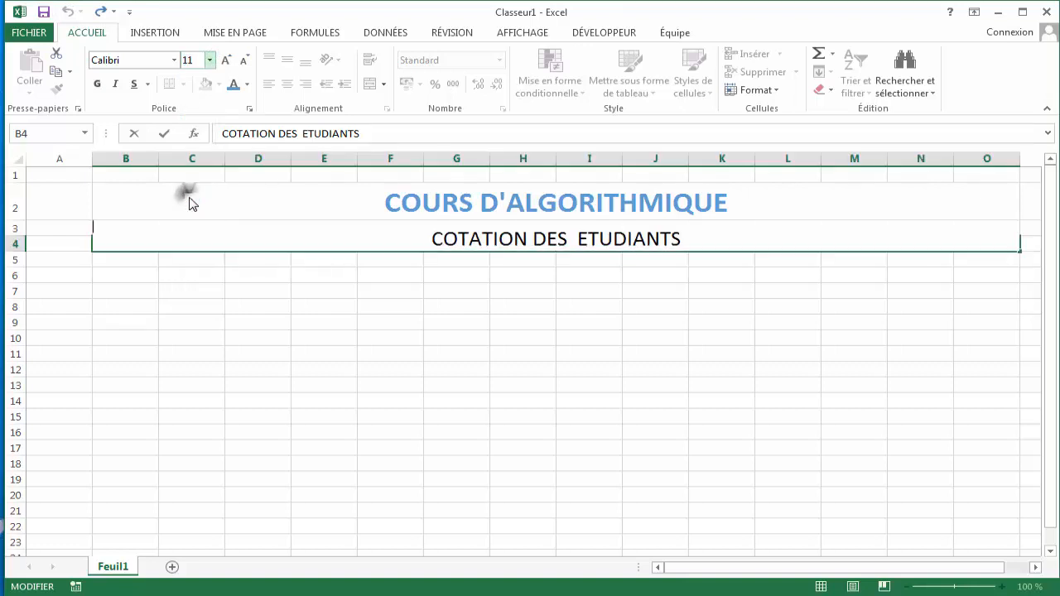
{"action": "left_click", "coordinate": [234, 84]}
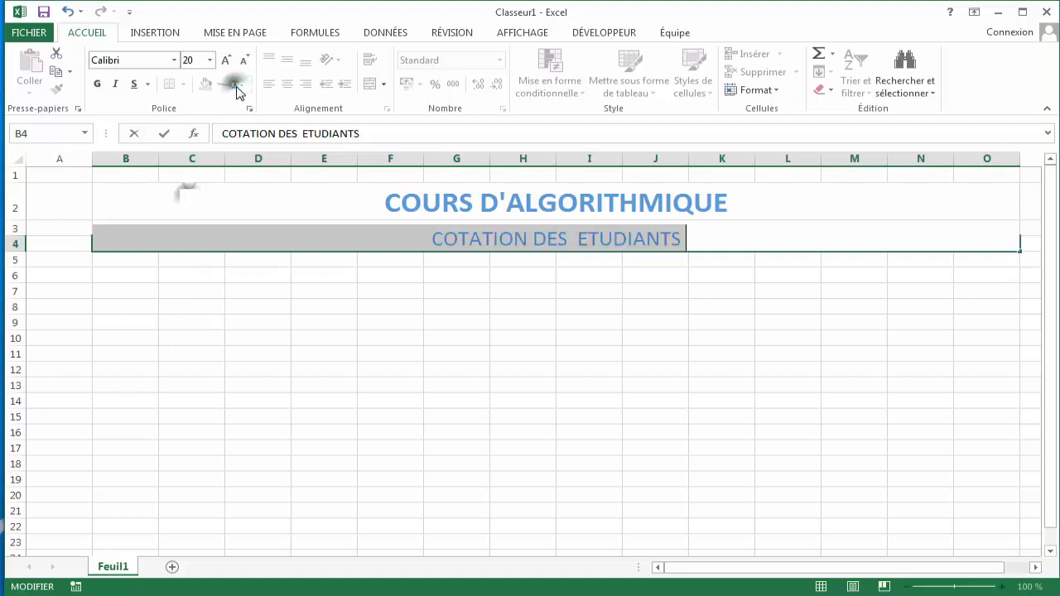
{"action": "left_click", "coordinate": [100, 85]}
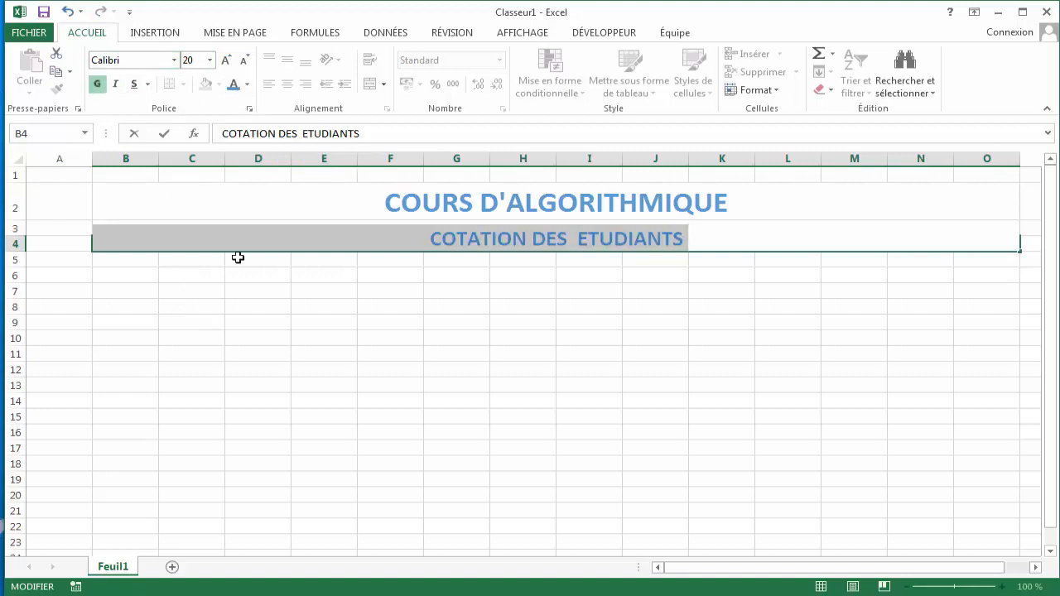
- Merge and center cells B5 to O5
{"action": "left_click", "coordinate": [138, 261]}
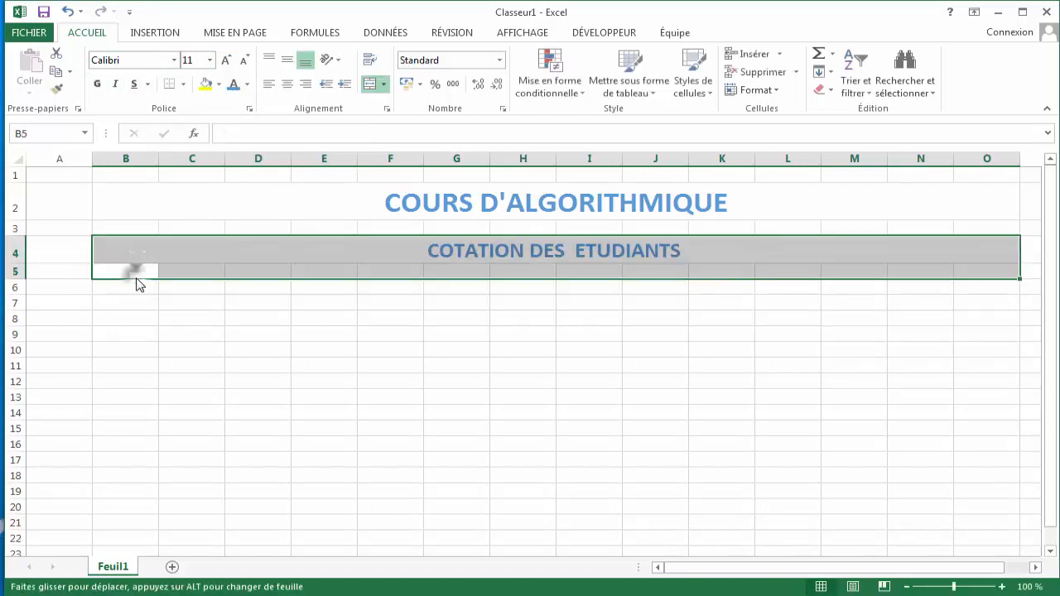
{"action": "left_click", "coordinate": [145, 224]}
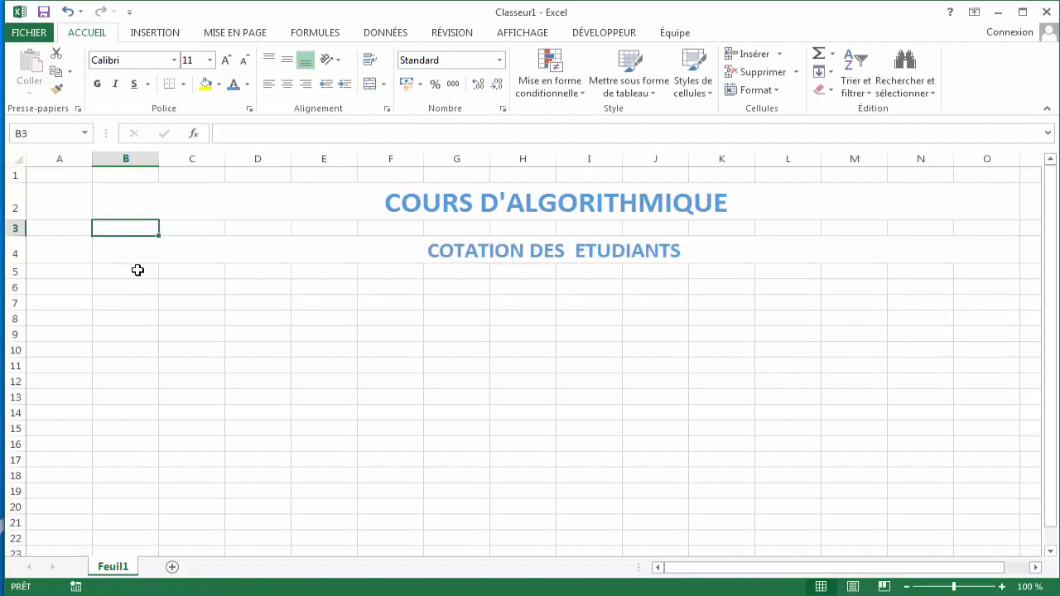
{"action": "left_click_drag", "start_coordinate": [137, 271], "coordinate": [1012, 273]}
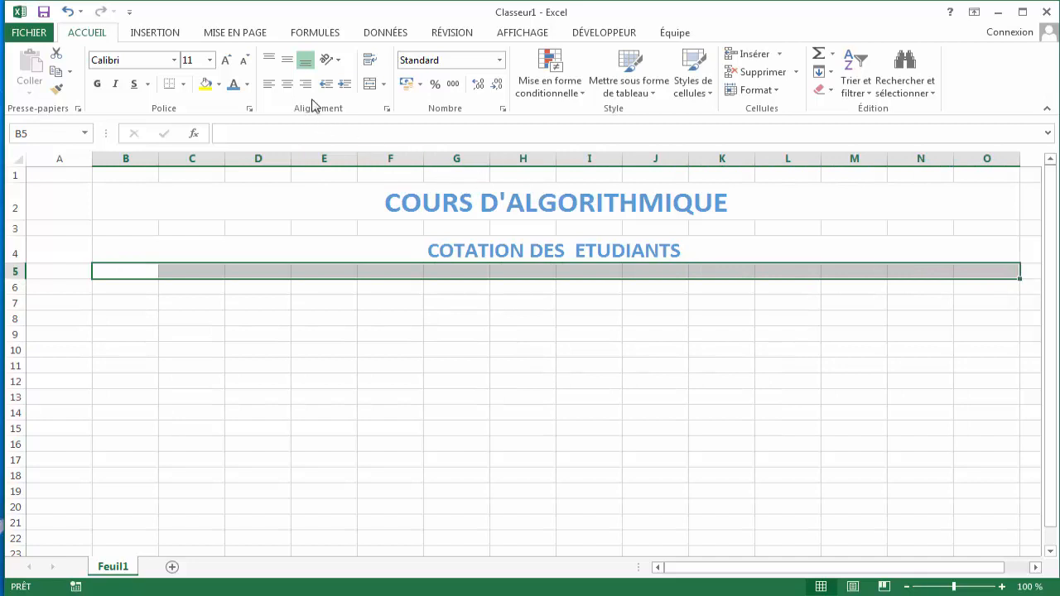
{"action": "left_click", "coordinate": [369, 82]}
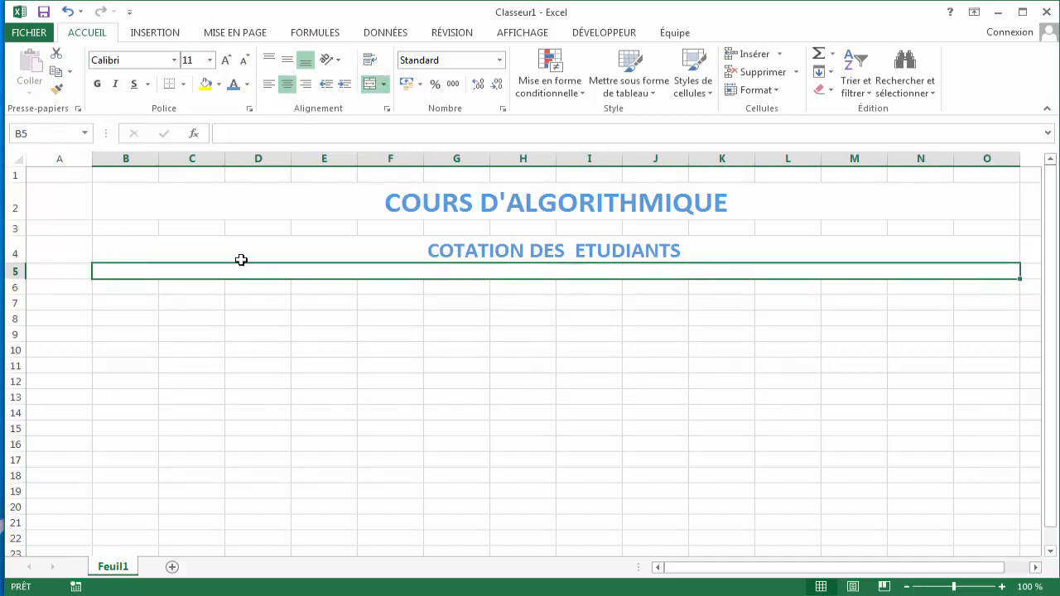
- Enter the note CELUI OU CELLE QUI AURAIT PARTICIPE PLUS OU MOINS 40 FOIS AU COURS QUE 2 POINT DE BONUS LUI SOIT AJOUTE in merged B5:O5
{"action": "type", "text": "C"}
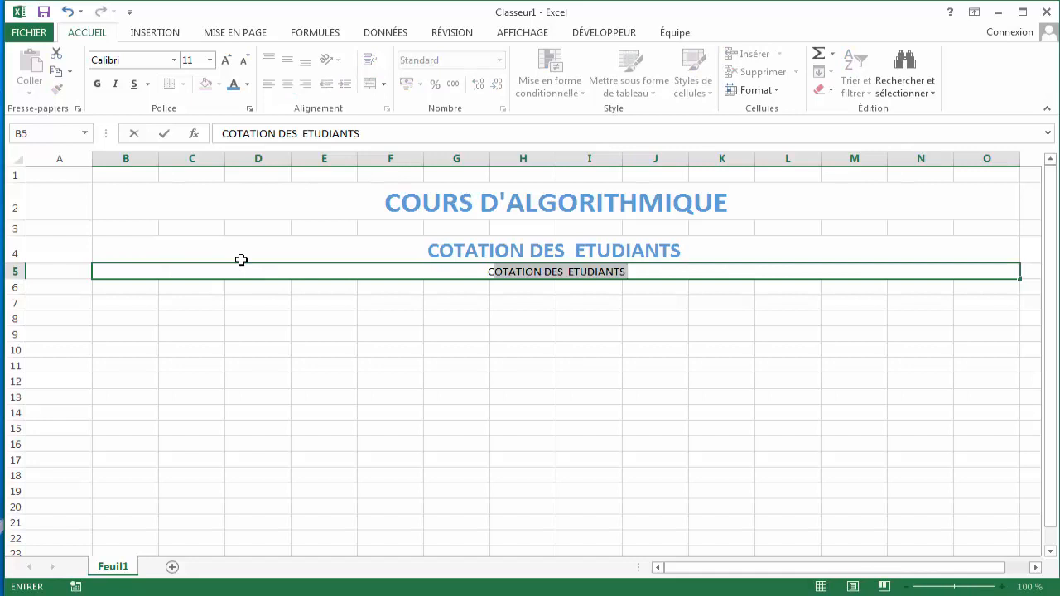
{"action": "type", "text": "EL"}
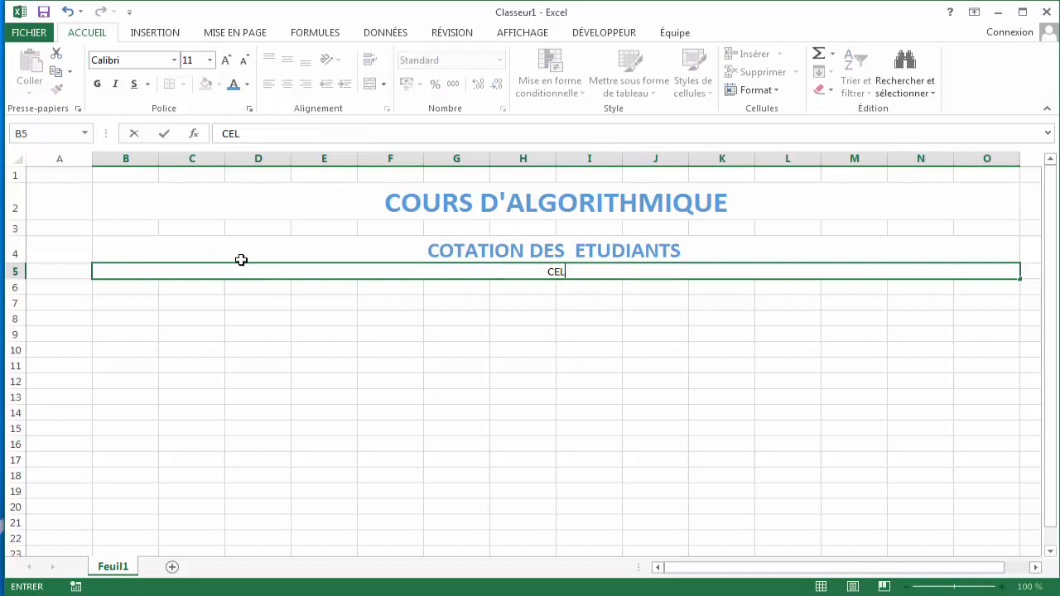
{"action": "type", "text": "UI OU CELLE"}
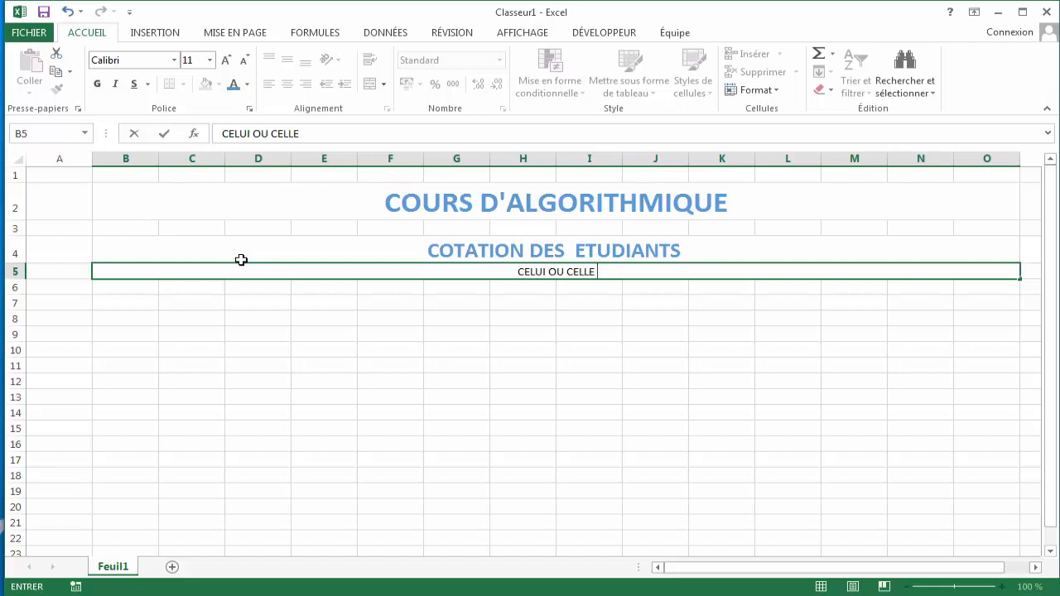
{"action": "type", "text": " Q"}
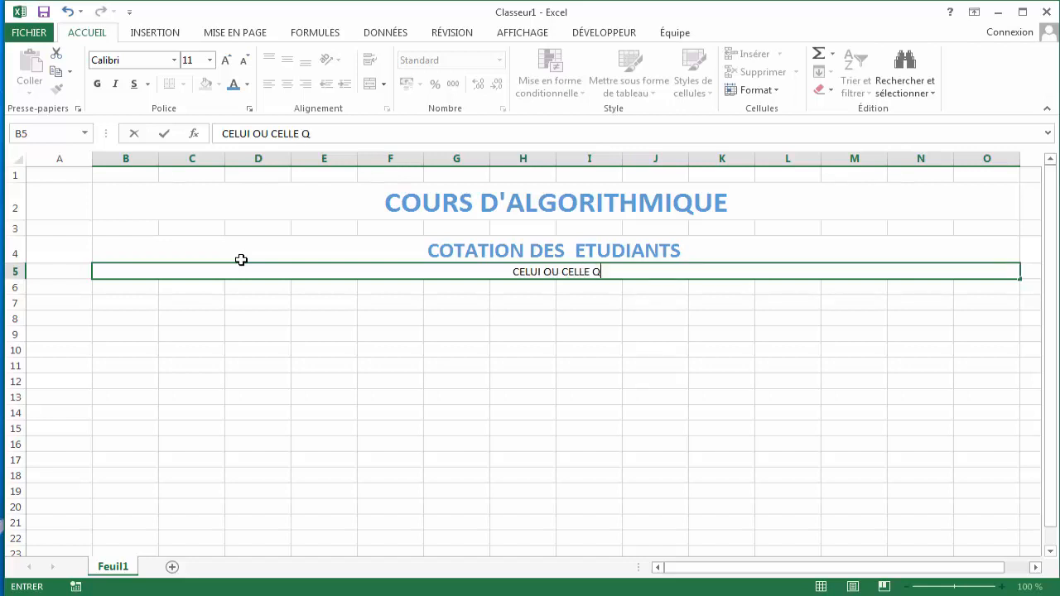
{"action": "type", "text": "UI AURAI"}
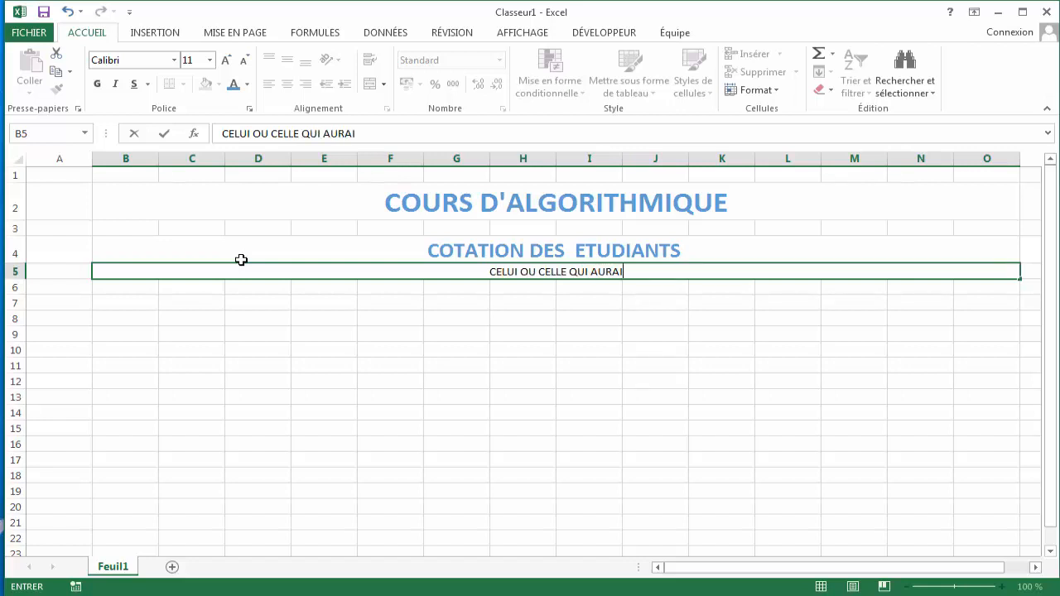
{"action": "type", "text": "T PART"}
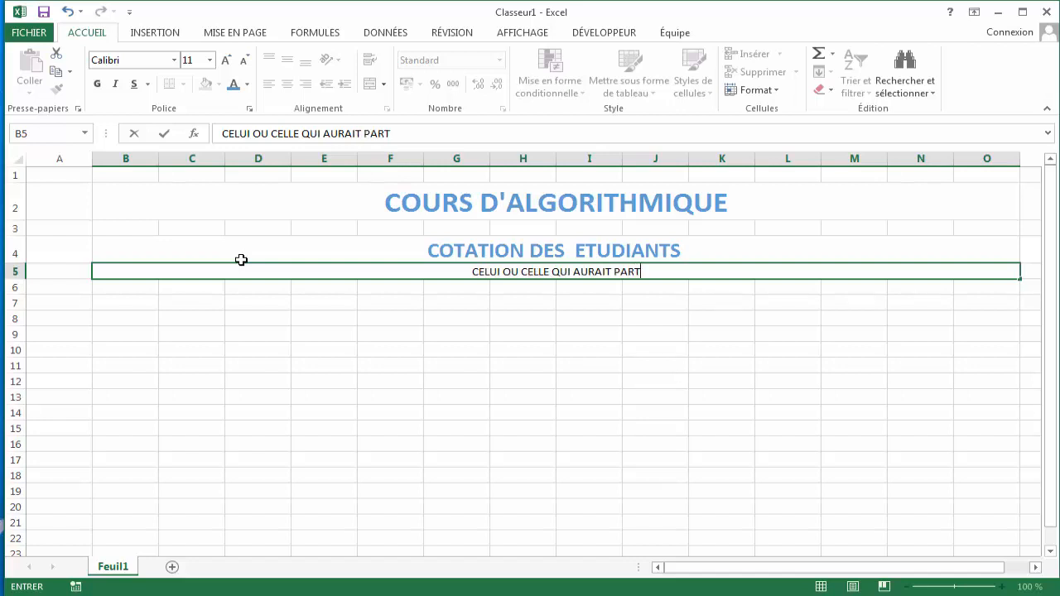
{"action": "type", "text": "ICIPE"}
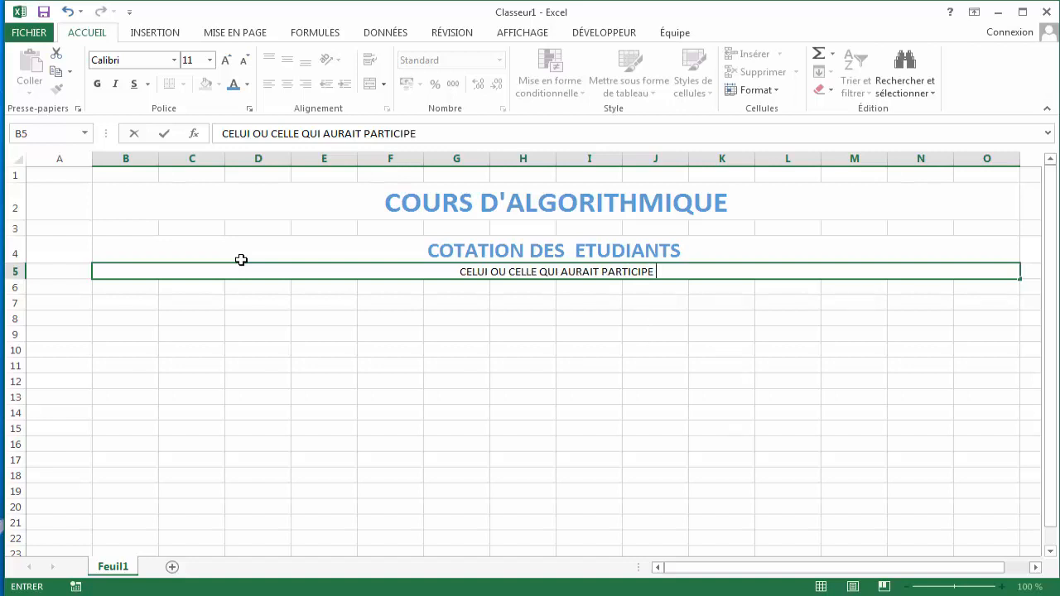
{"action": "type", "text": " AU"}
{"action": "key", "text": "BackSpace"}
{"action": "key", "text": "BackSpace"}
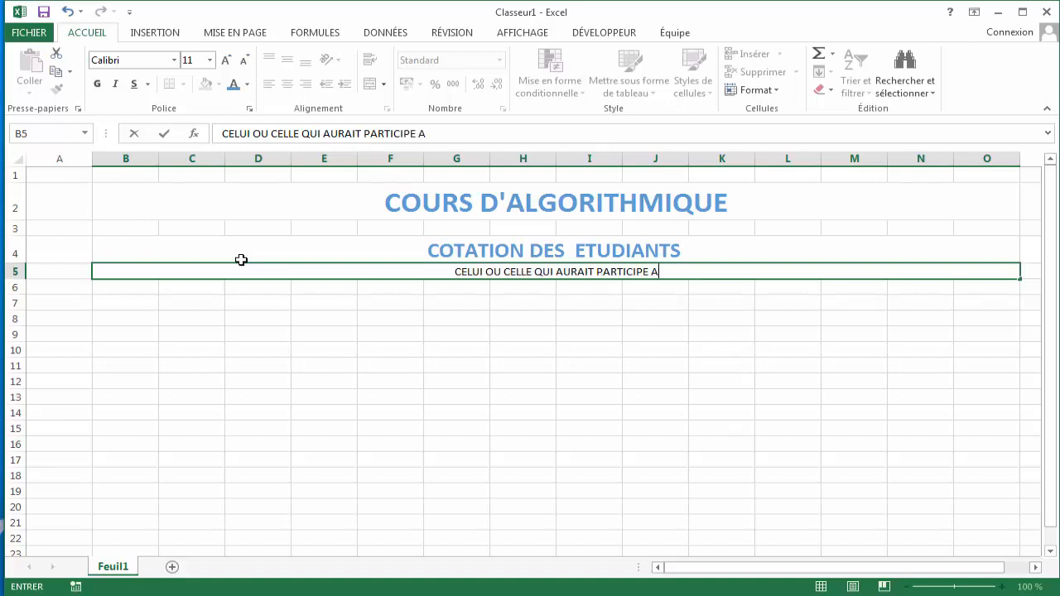
{"action": "type", "text": "PL"}
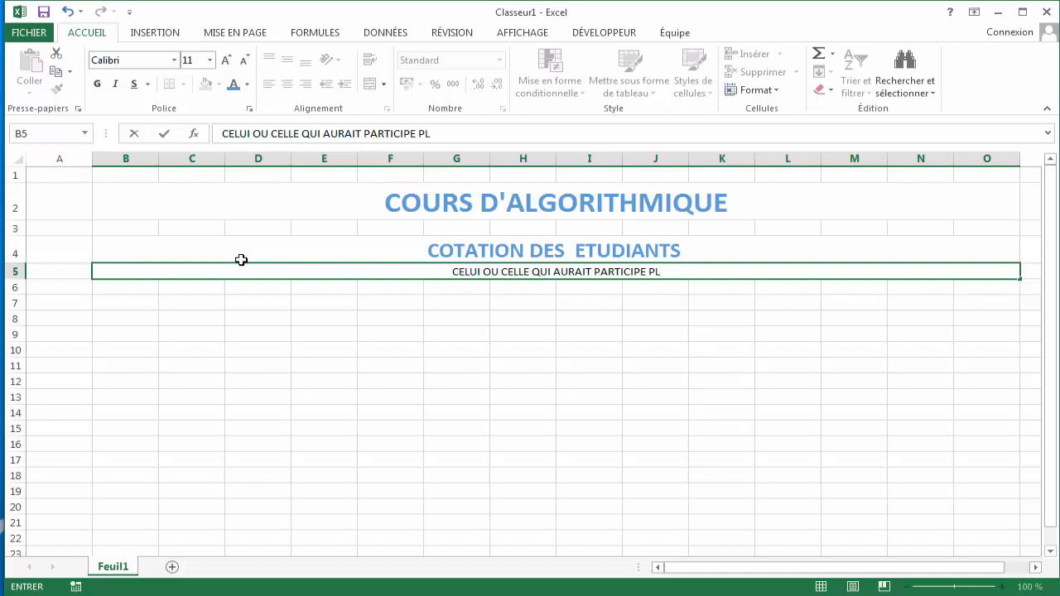
{"action": "type", "text": "US A"}
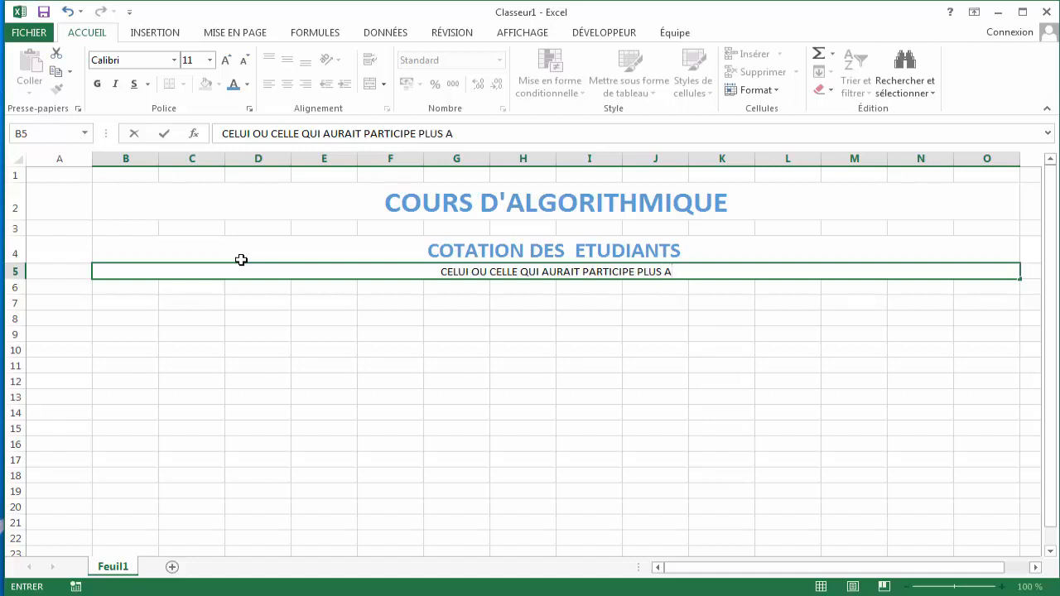
{"action": "key", "text": "BackSpace"}
{"action": "type", "text": "OU M"}
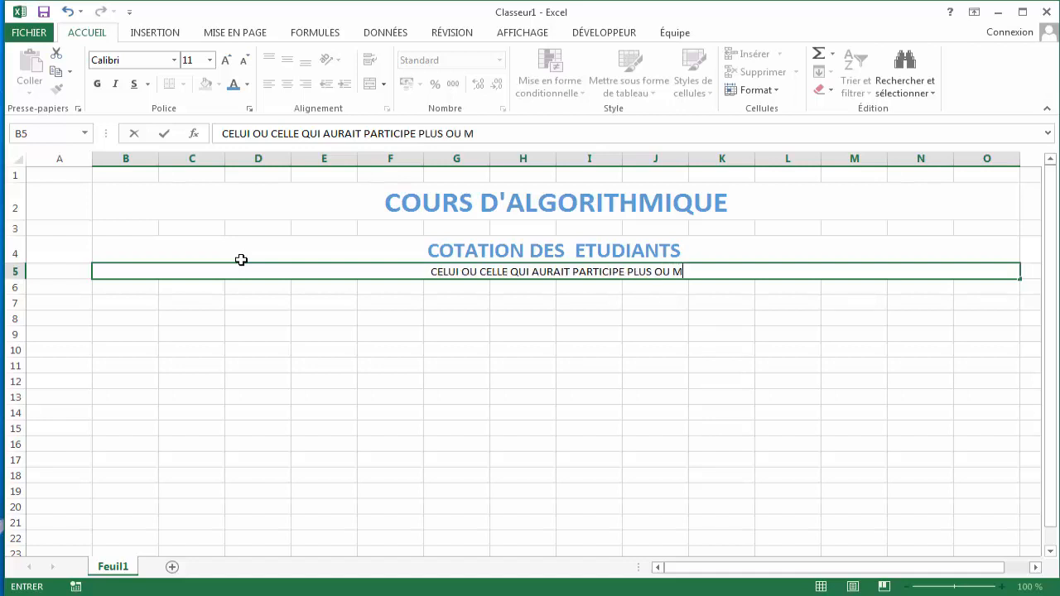
{"action": "type", "text": "OINS"}
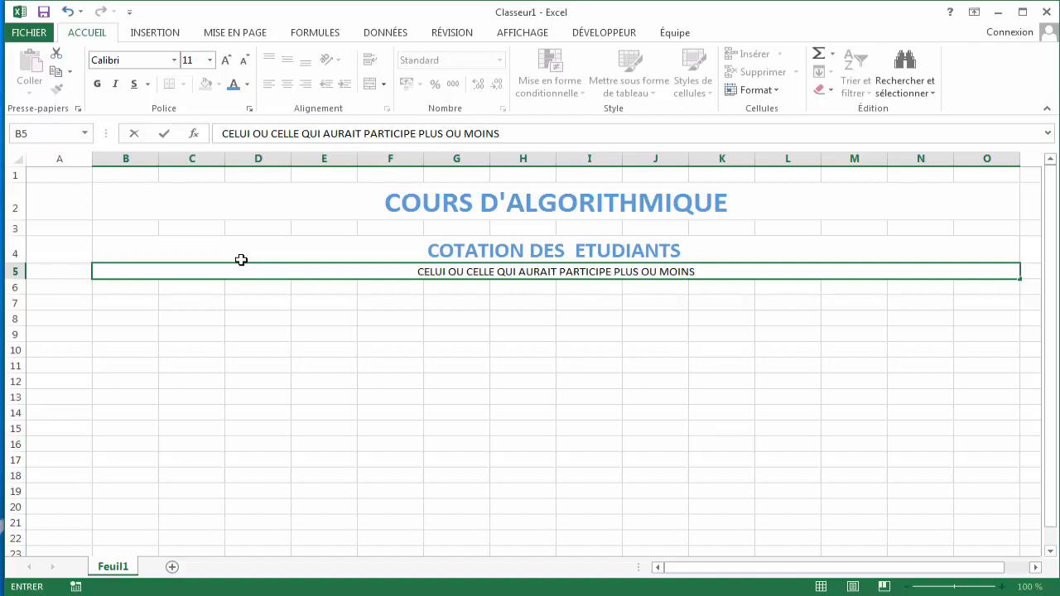
{"action": "type", "text": " 40"}
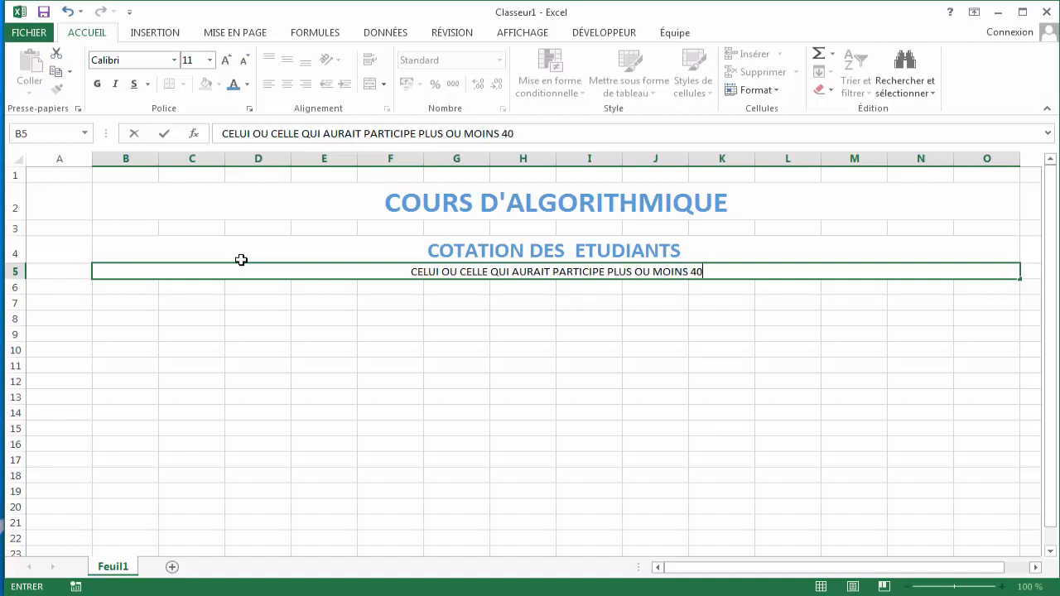
{"action": "type", "text": " FOIS A"}
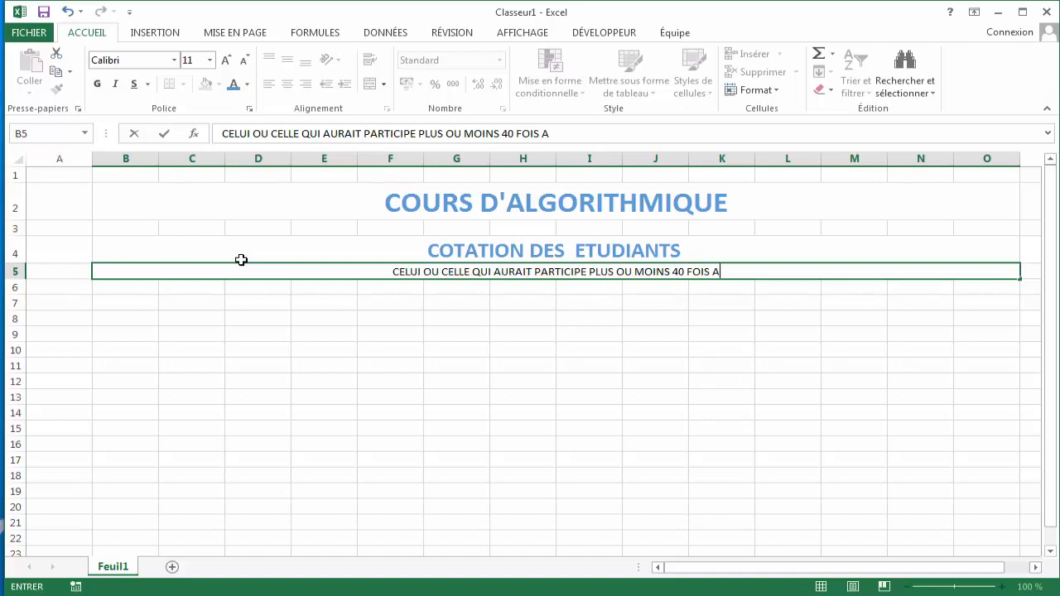
{"action": "type", "text": "U COURS QUE "}
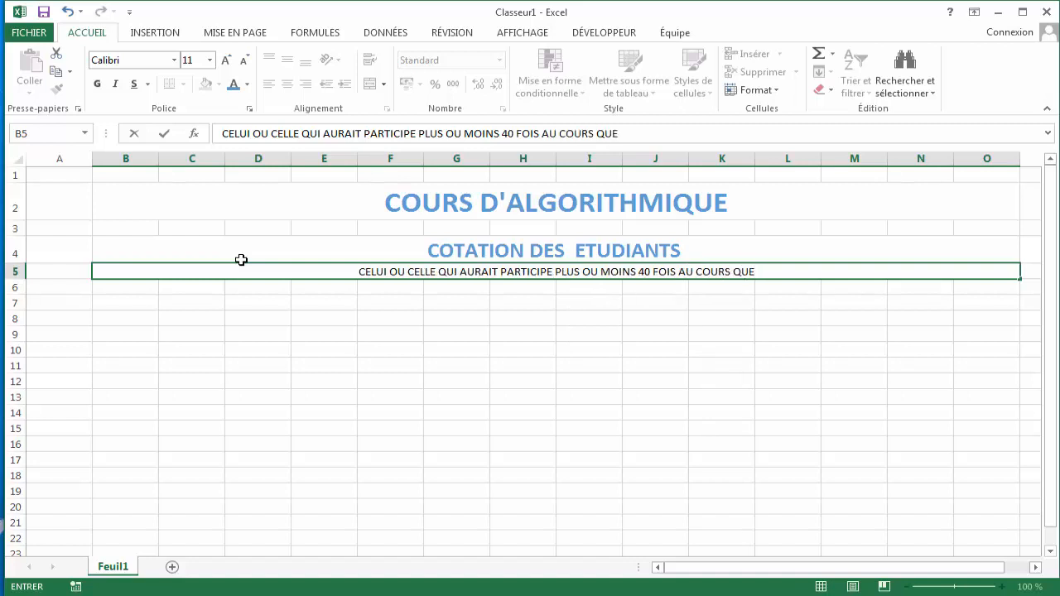
{"action": "type", "text": "2 POINT"}
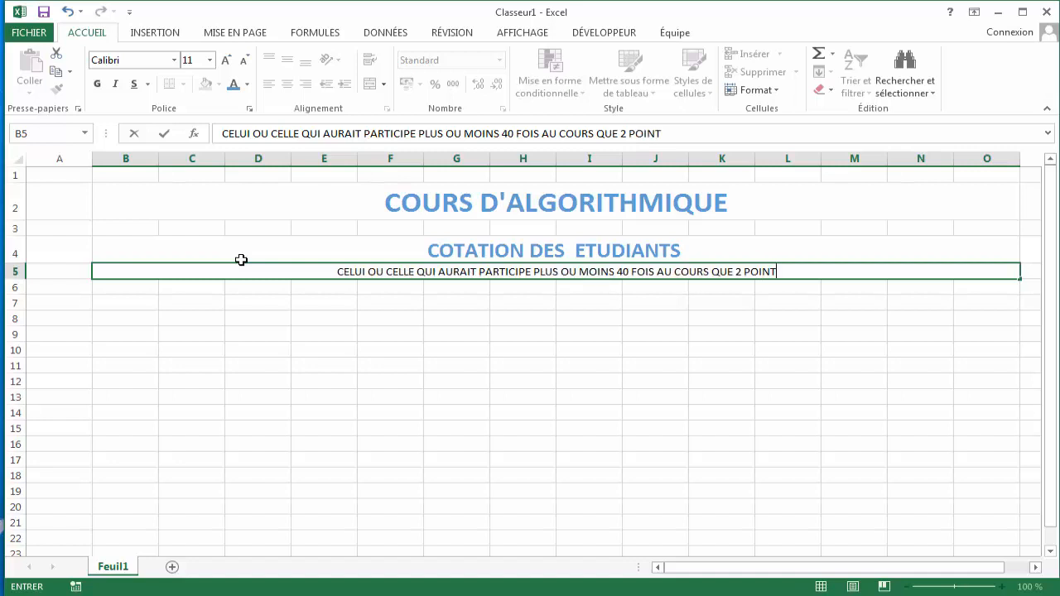
{"action": "type", "text": " DE BONU"}
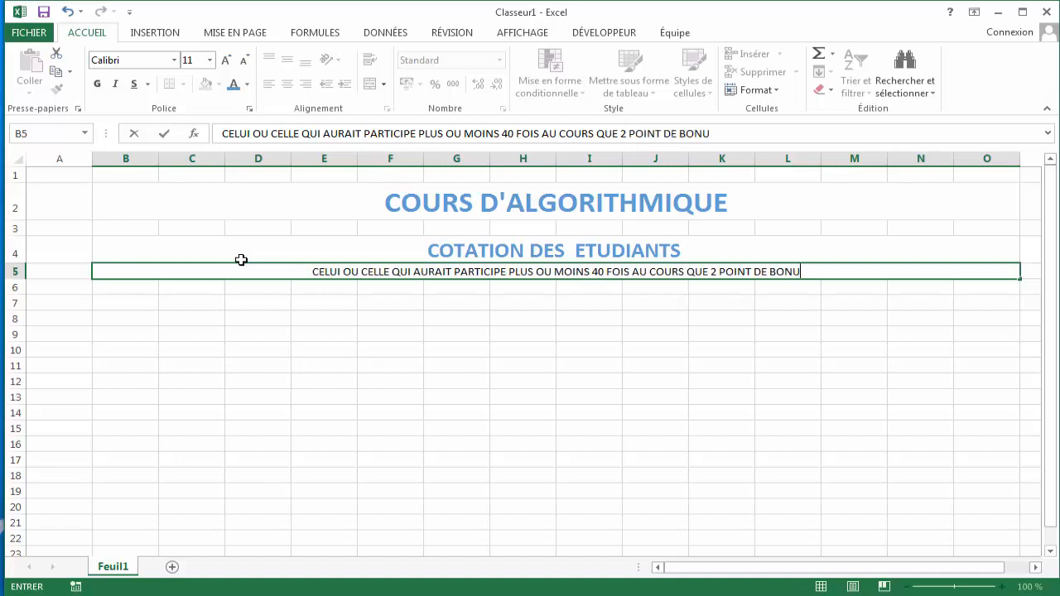
{"action": "type", "text": "S LUI SO"}
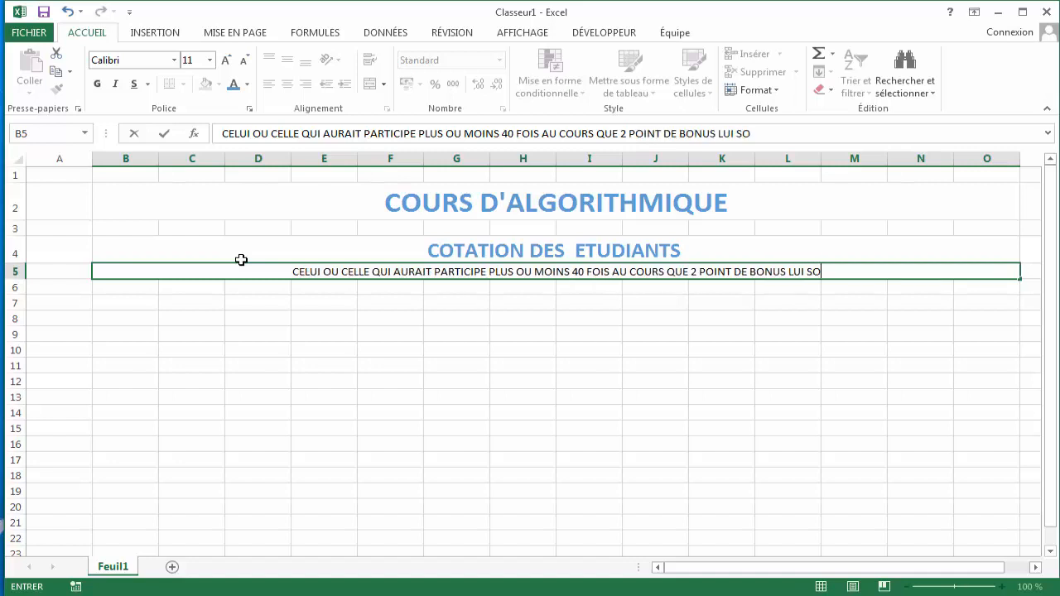
{"action": "type", "text": "IT AJOU"}
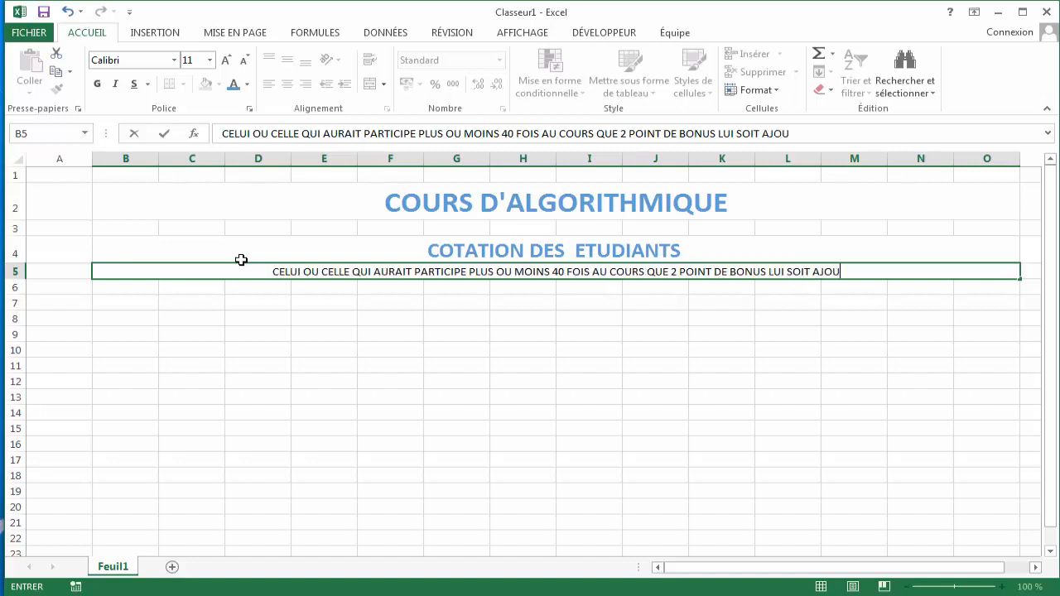
{"action": "type", "text": "TE"}
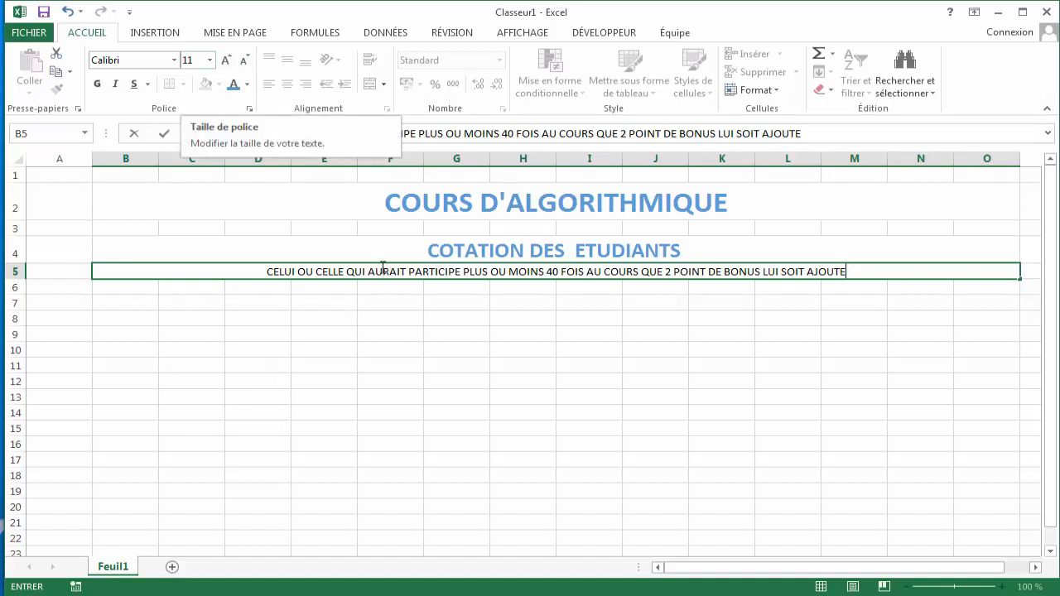
- Set the note text's font size to 16 pt
{"action": "left_click", "coordinate": [209, 61]}
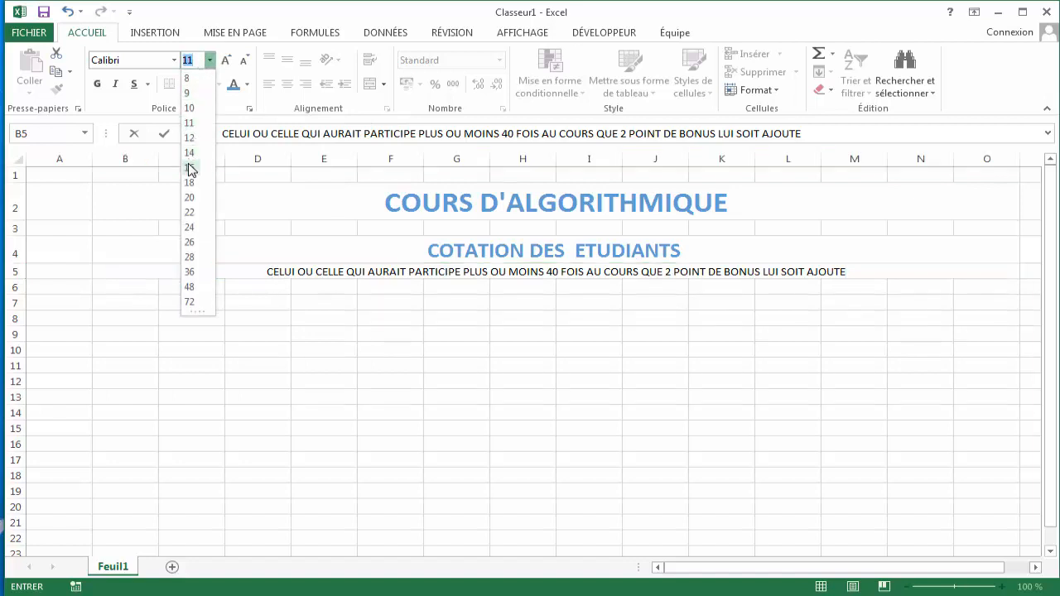
{"action": "left_click", "coordinate": [189, 204]}
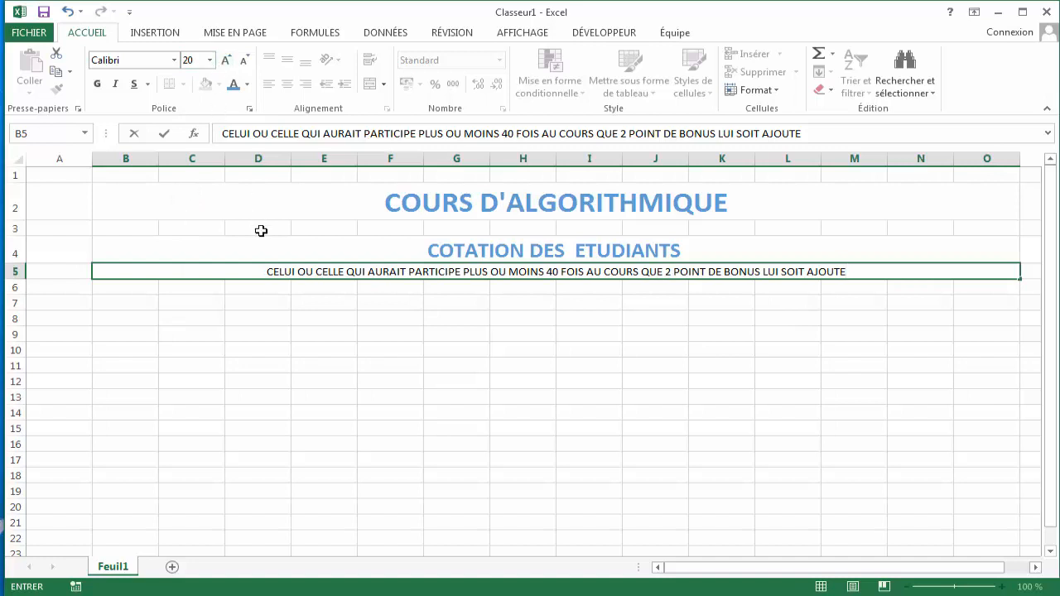
{"action": "left_click_drag", "start_coordinate": [268, 274], "coordinate": [787, 303]}
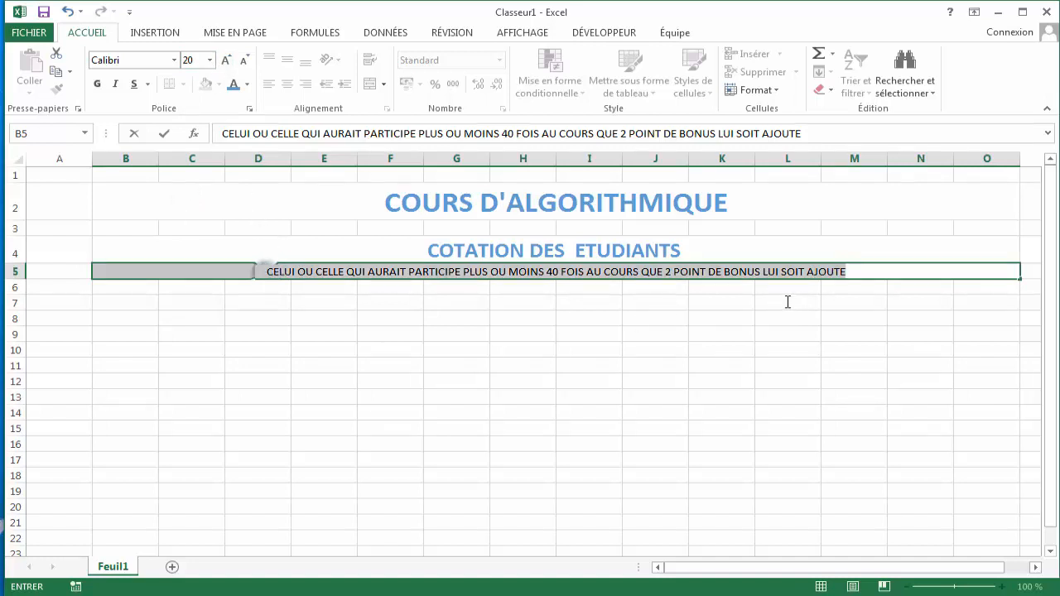
{"action": "left_click", "coordinate": [210, 61]}
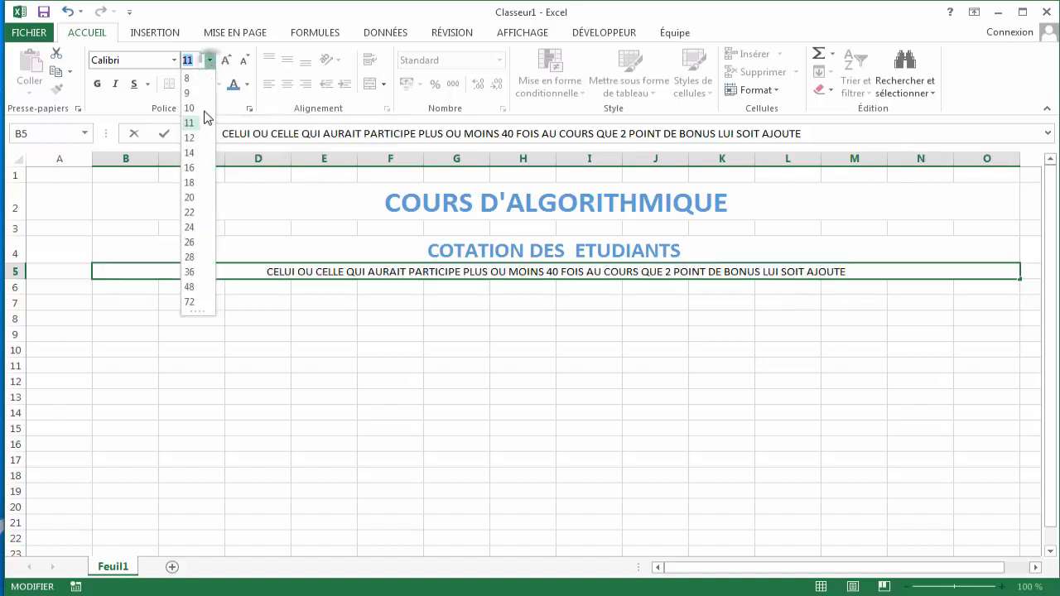
{"action": "left_click", "coordinate": [191, 168]}
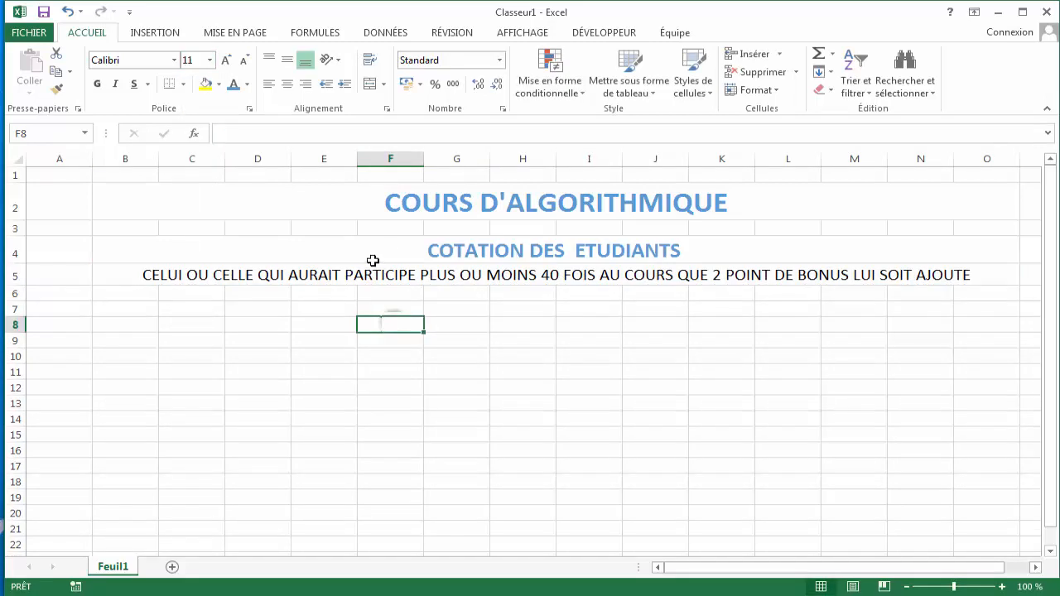
- Make the note in B5 bold
{"action": "left_click", "coordinate": [372, 274]}
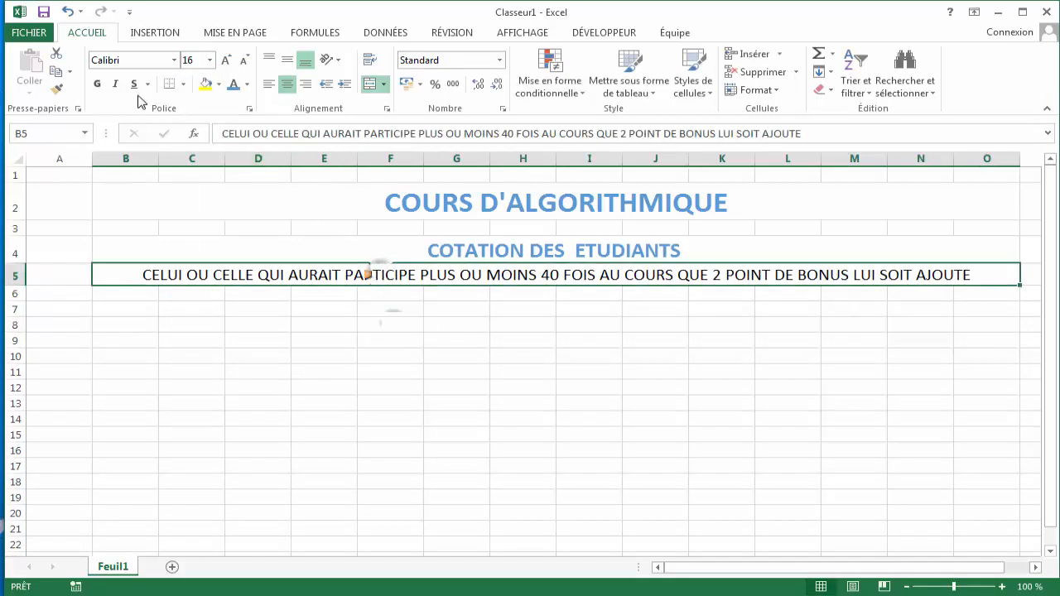
{"action": "left_click", "coordinate": [97, 83]}
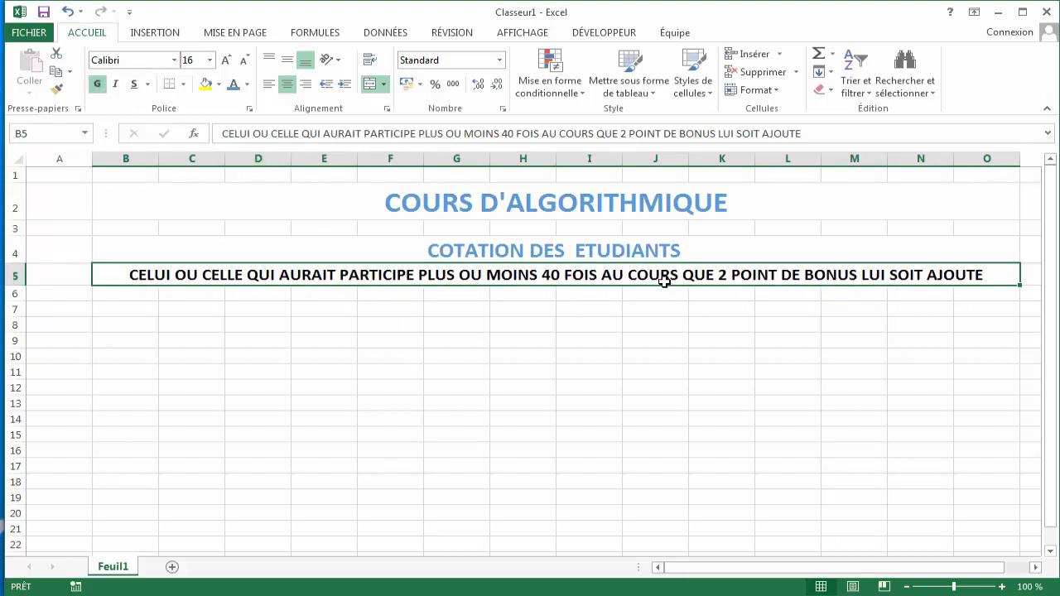
{"action": "left_click", "coordinate": [128, 304]}
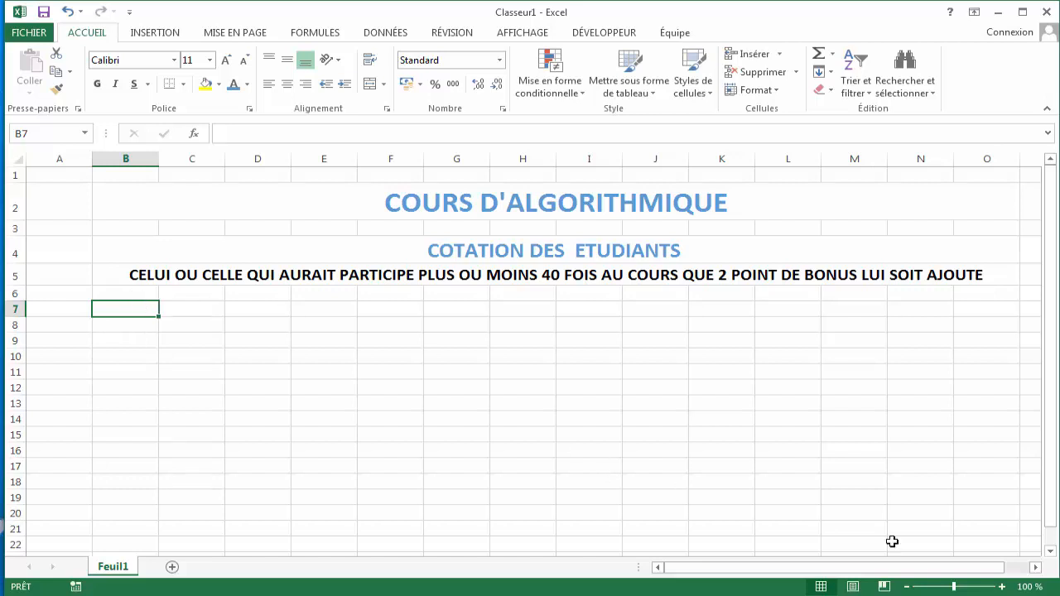
- Enter the column header POINT in cell B7
{"action": "left_click", "coordinate": [958, 587]}
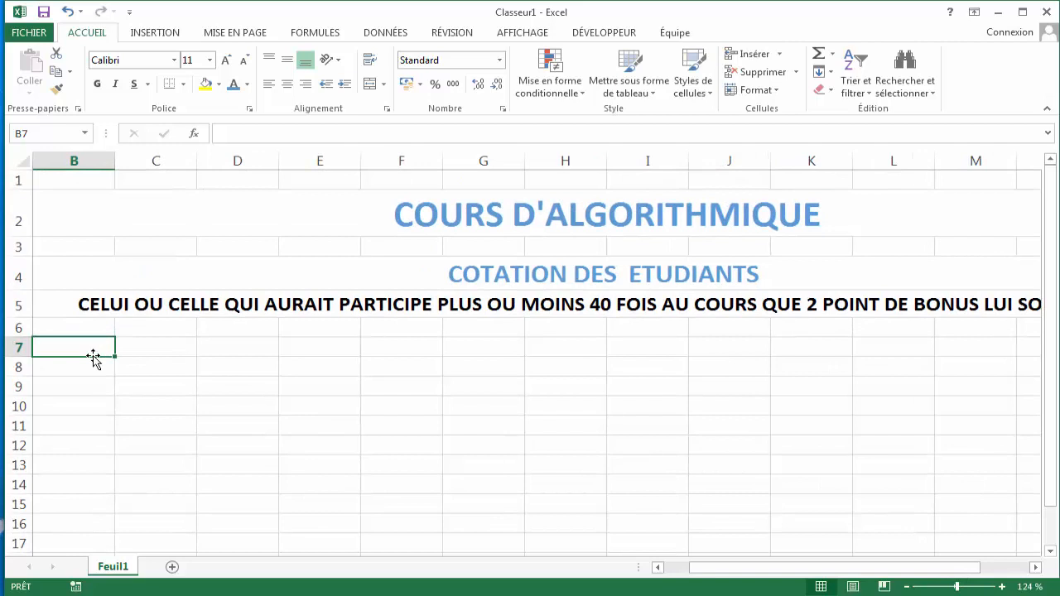
{"action": "type", "text": "P"}
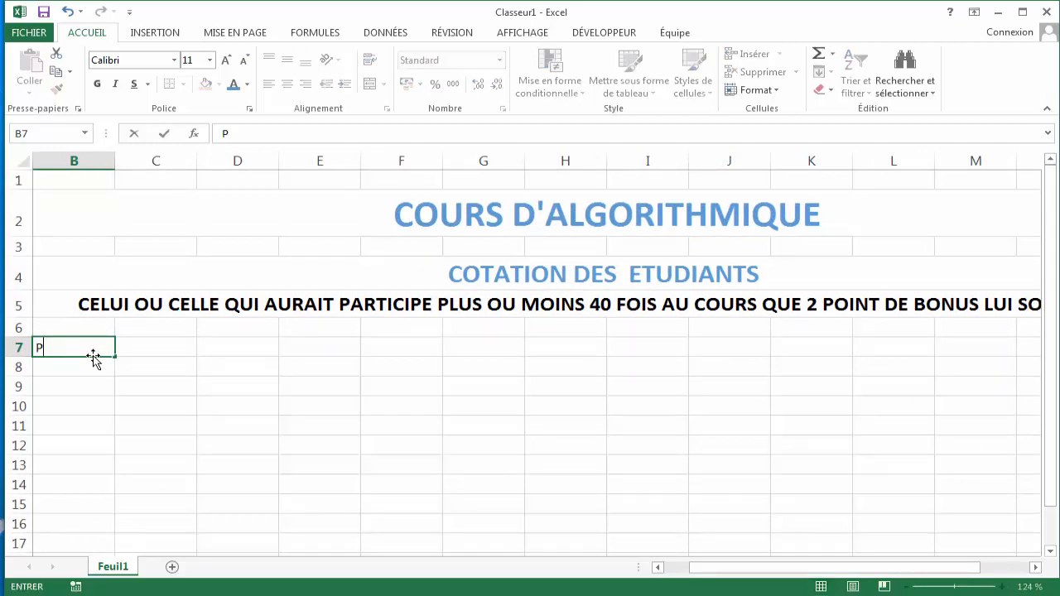
{"action": "type", "text": "OINT"}
{"action": "key", "text": "Tab"}
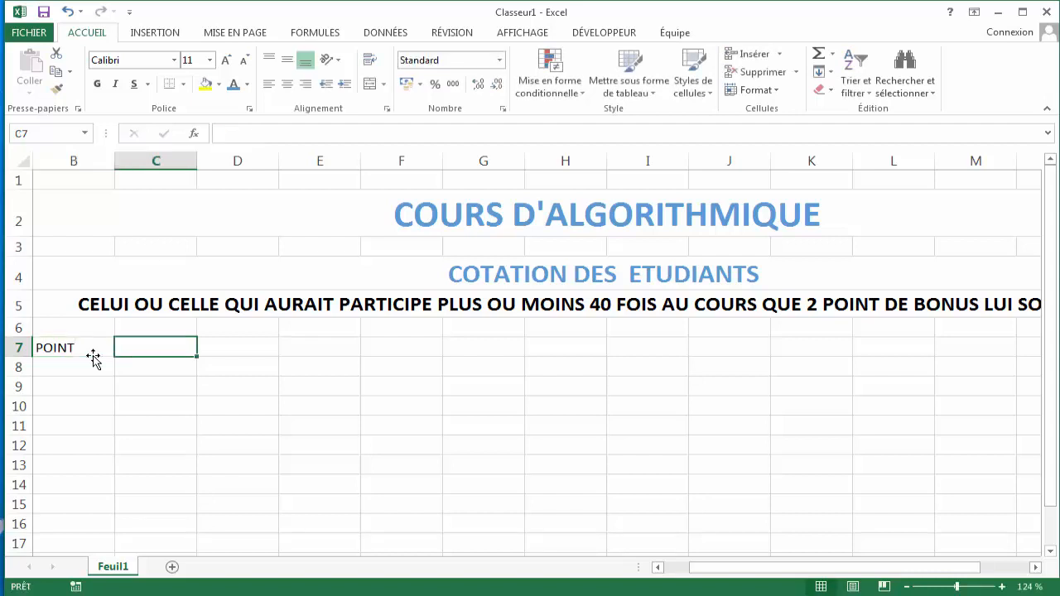
- Enter the column header NOM, POSTNOM ET PRENOM in cell C7
{"action": "type", "text": "NOM"}
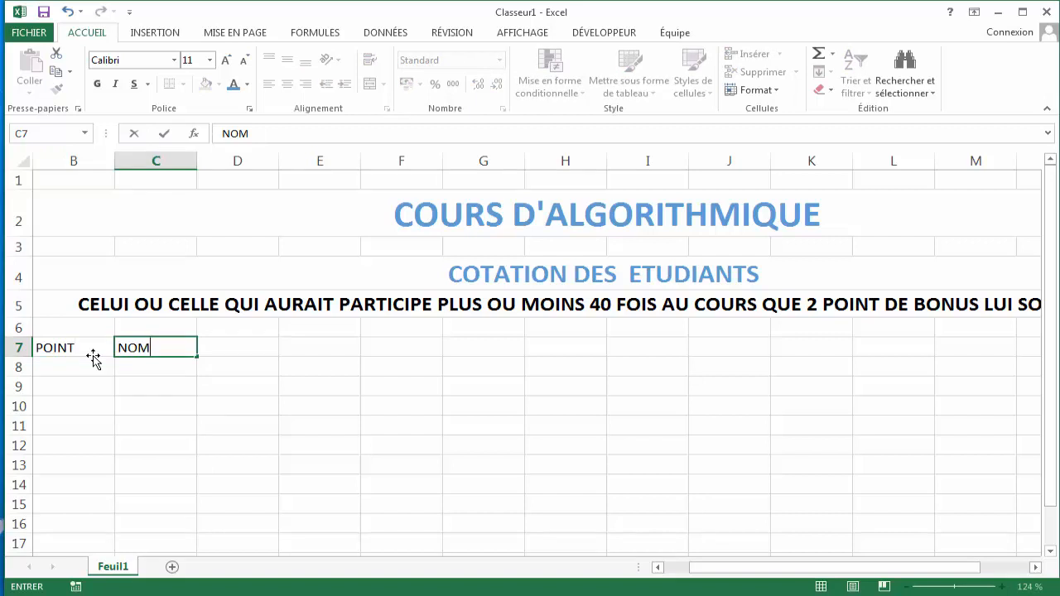
{"action": "type", "text": ", POSTNOM"}
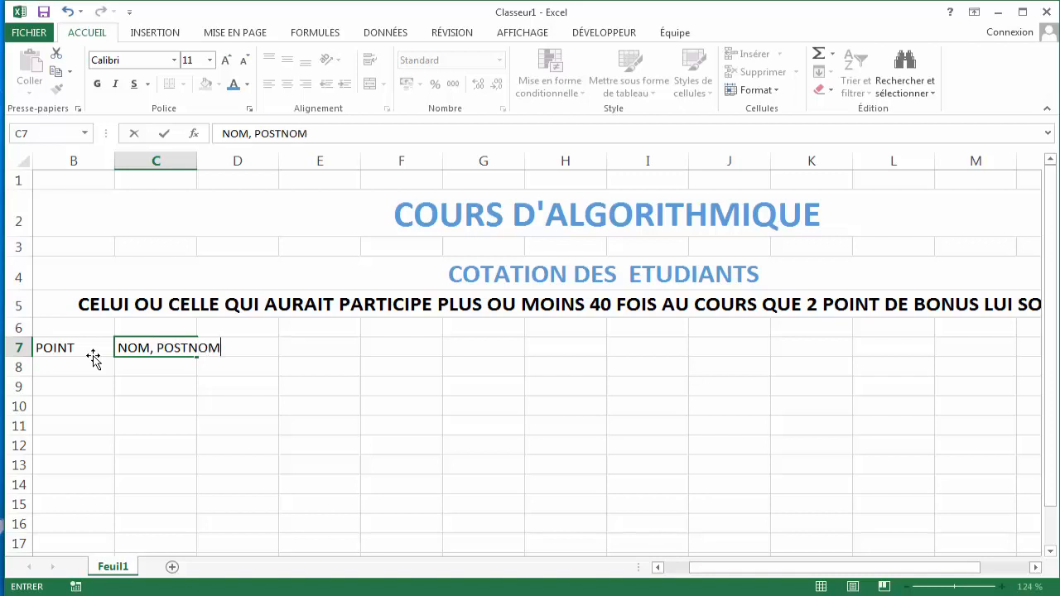
{"action": "type", "text": " ET PRENOM"}
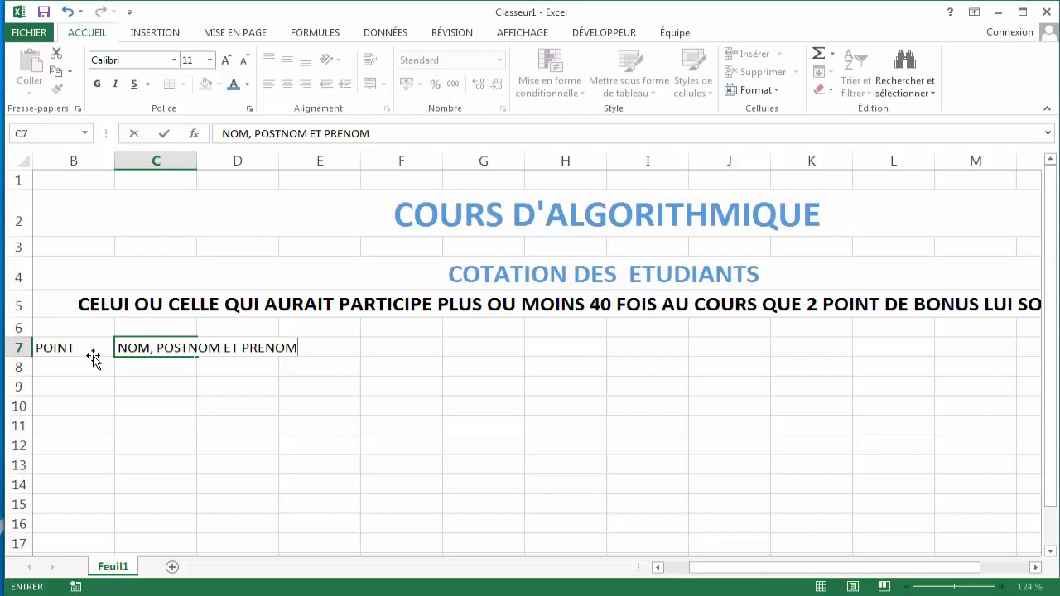
{"action": "key", "text": "Tab"}
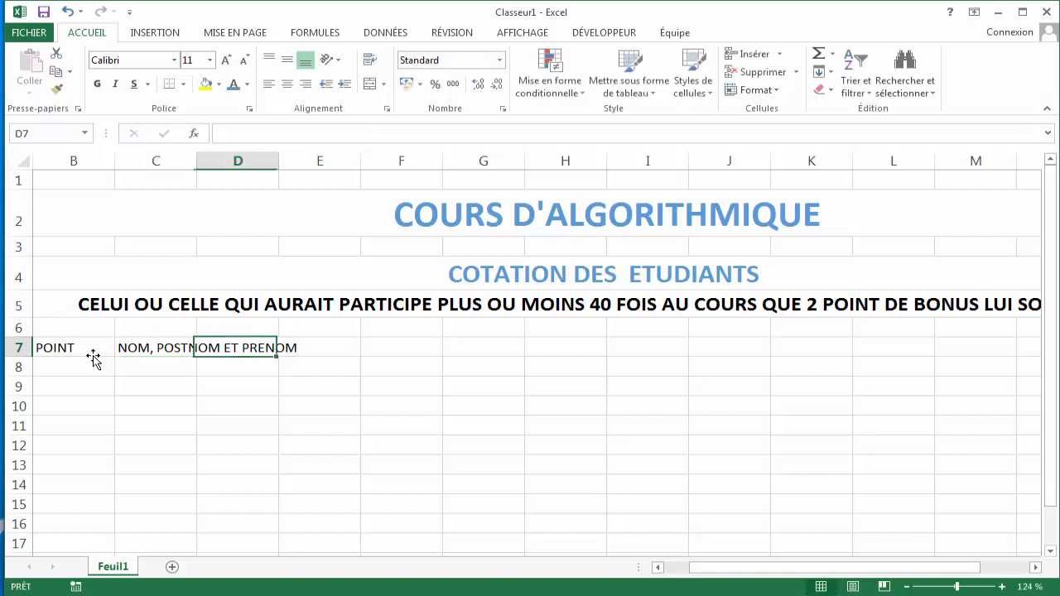
- Widen column C so the NOM, POSTNOM ET PRENOM header fits
{"action": "left_click", "coordinate": [323, 347]}
{"action": "left_click", "coordinate": [147, 346]}
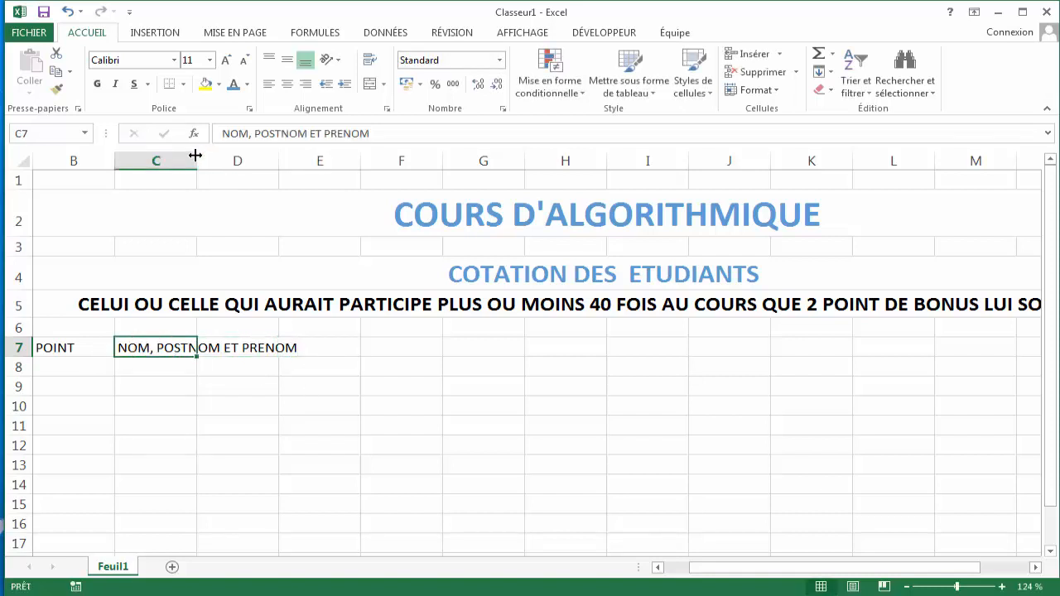
{"action": "left_click_drag", "start_coordinate": [197, 155], "coordinate": [302, 164]}
{"action": "left_click", "coordinate": [344, 345]}
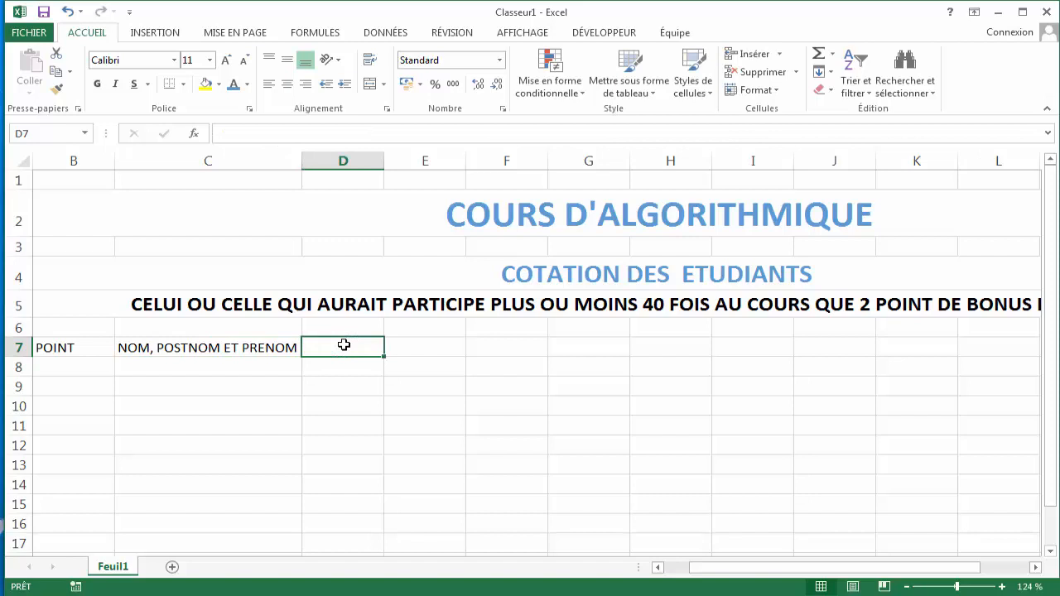
- Enter the column headers SEXE in D7 and PRESENCE in E7
{"action": "type", "text": "SE"}
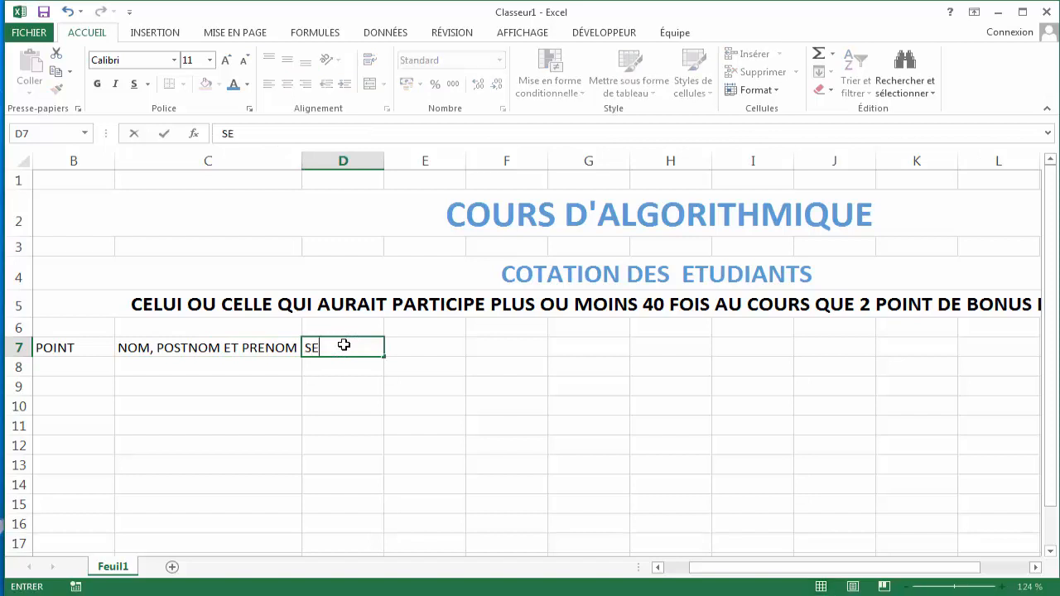
{"action": "type", "text": "XE"}
{"action": "key", "text": "Tab"}
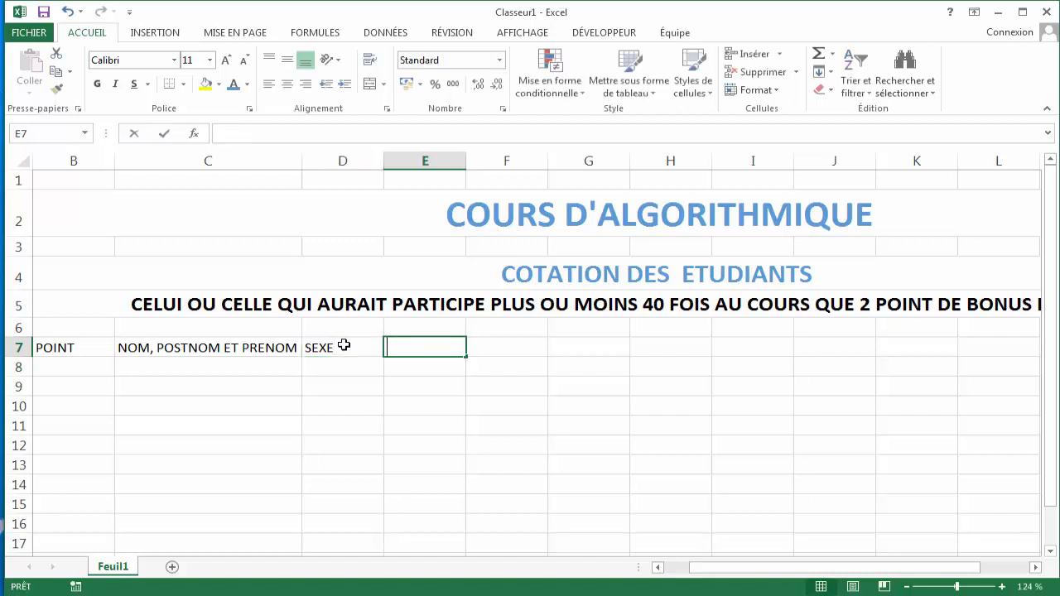
{"action": "type", "text": "PRESENCE"}
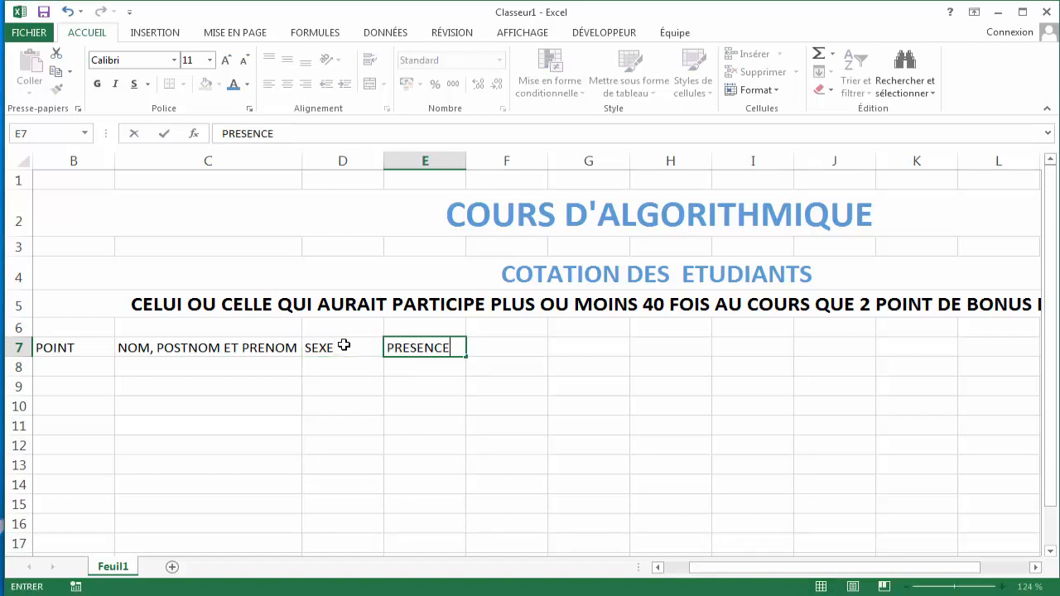
{"action": "key", "text": "ctrl+Return"}
{"action": "key", "text": "Tab"}
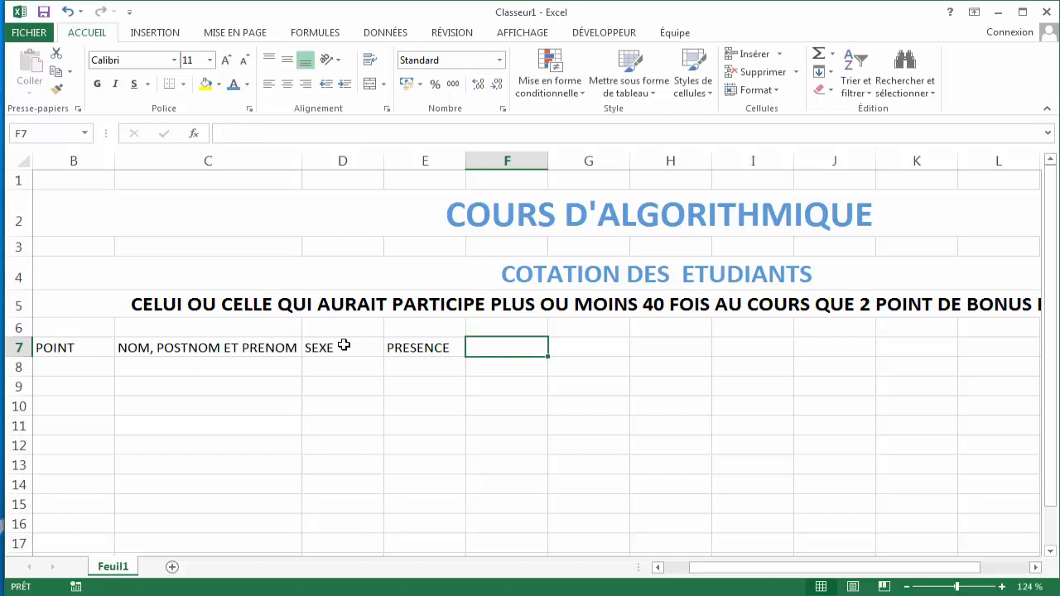
- Enter the column headers BONUS in F7 and TOTAL in G7
{"action": "type", "text": "BONUS"}
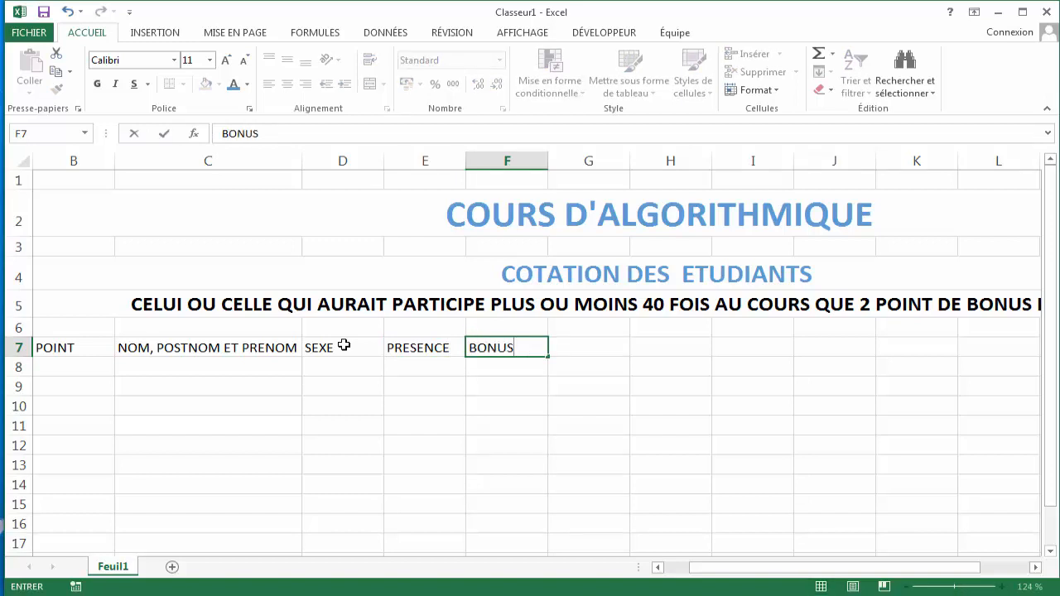
{"action": "key", "text": "Tab"}
{"action": "type", "text": "TOTA"}
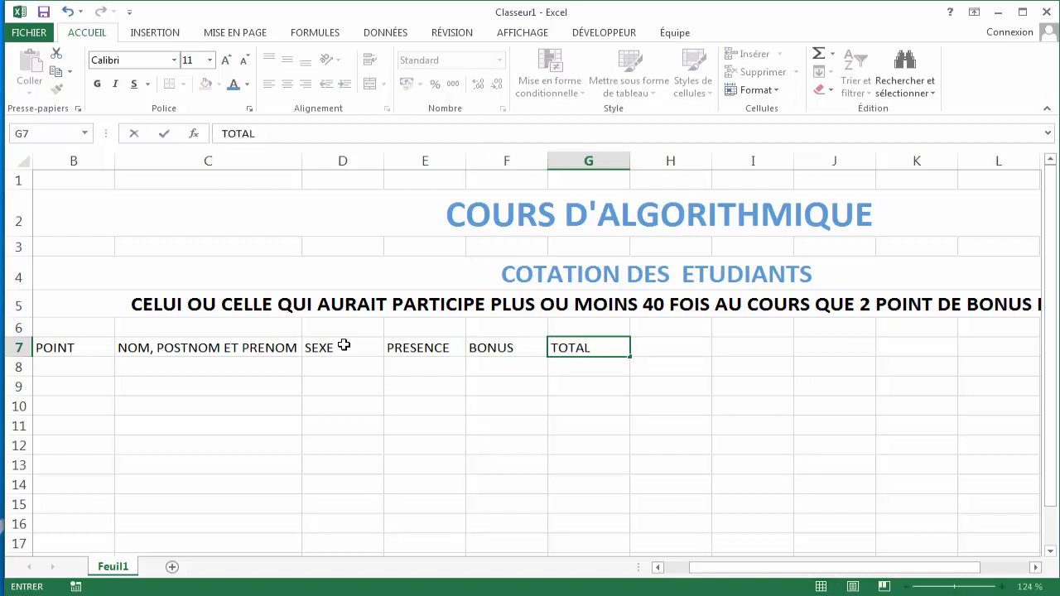
{"action": "left_click", "coordinate": [82, 348]}
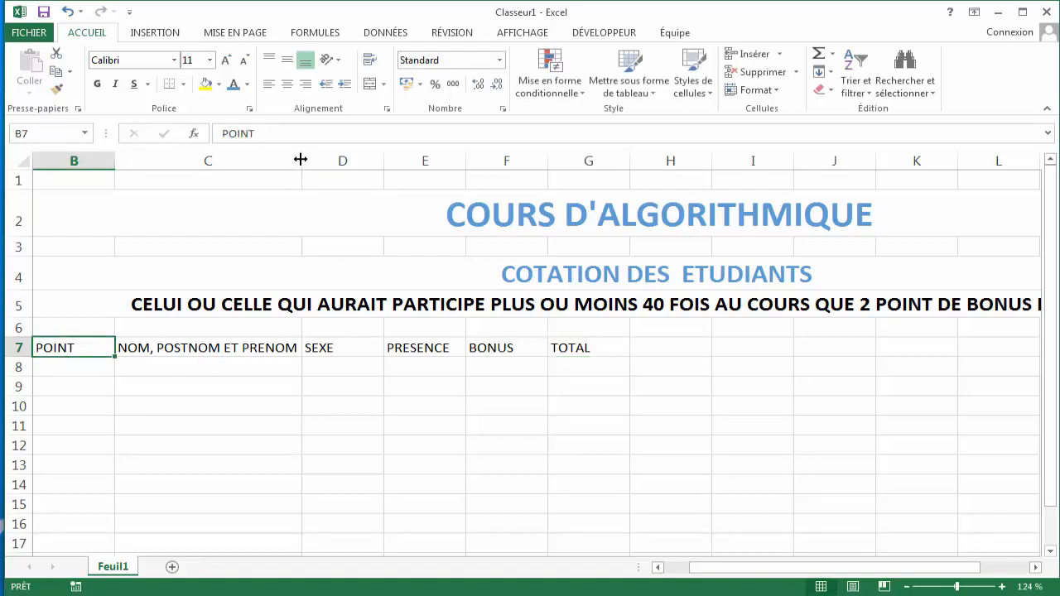
- Widen column C further, to about twice its previous width
{"action": "left_click_drag", "start_coordinate": [301, 159], "coordinate": [469, 176]}
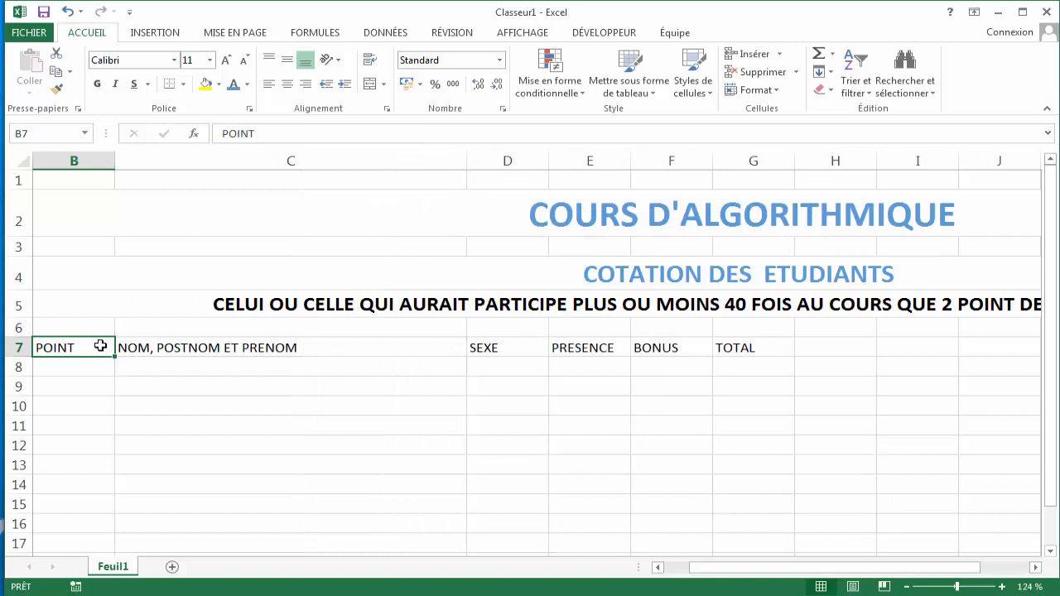
- Center the header row B7:G7 and fill it with a light blue theme color
{"action": "left_click_drag", "start_coordinate": [101, 346], "coordinate": [742, 348]}
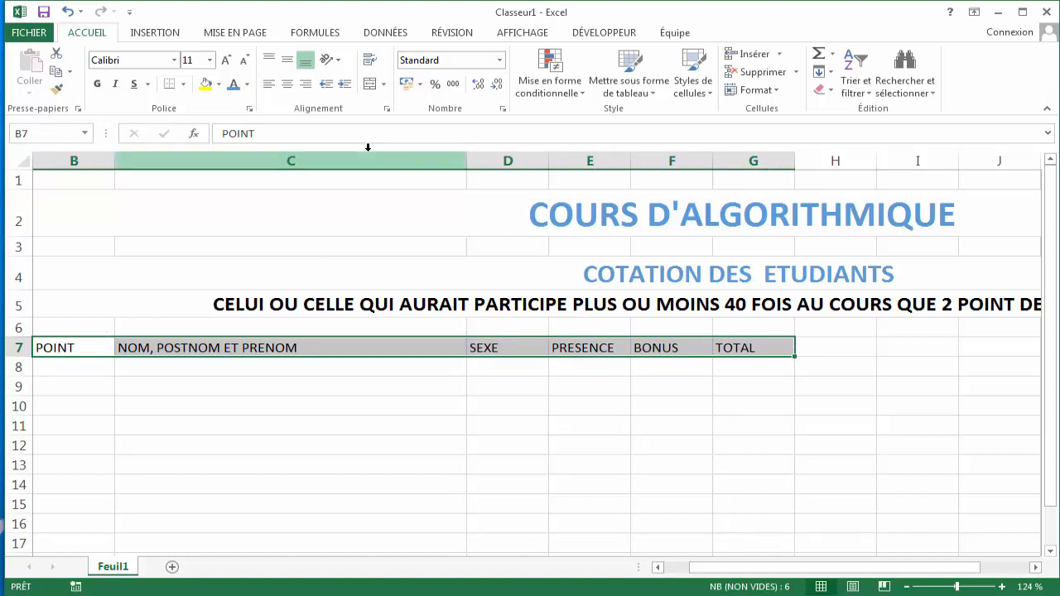
{"action": "left_click", "coordinate": [288, 85]}
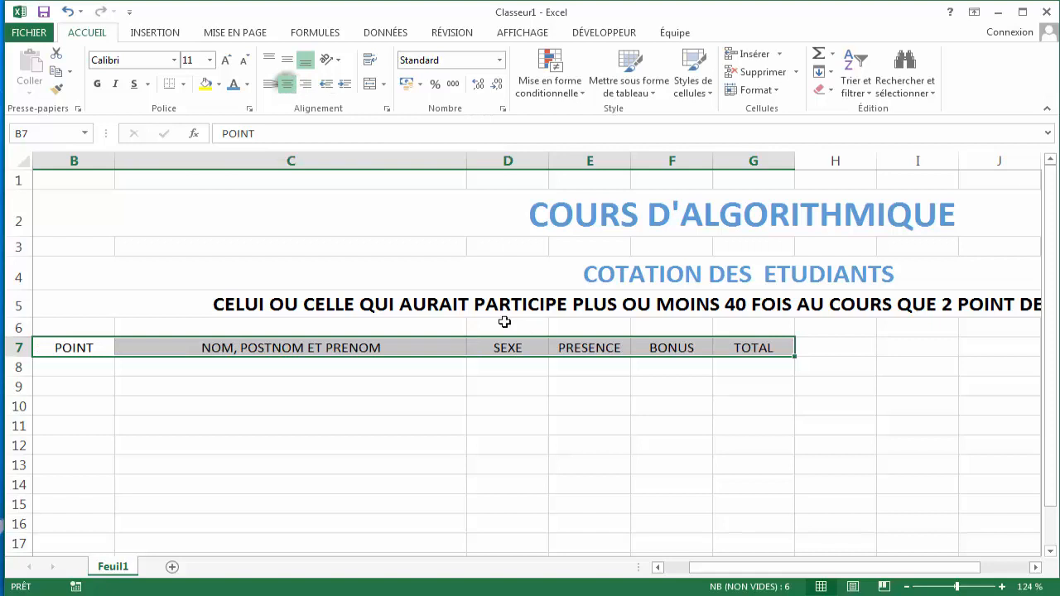
{"action": "left_click", "coordinate": [219, 84]}
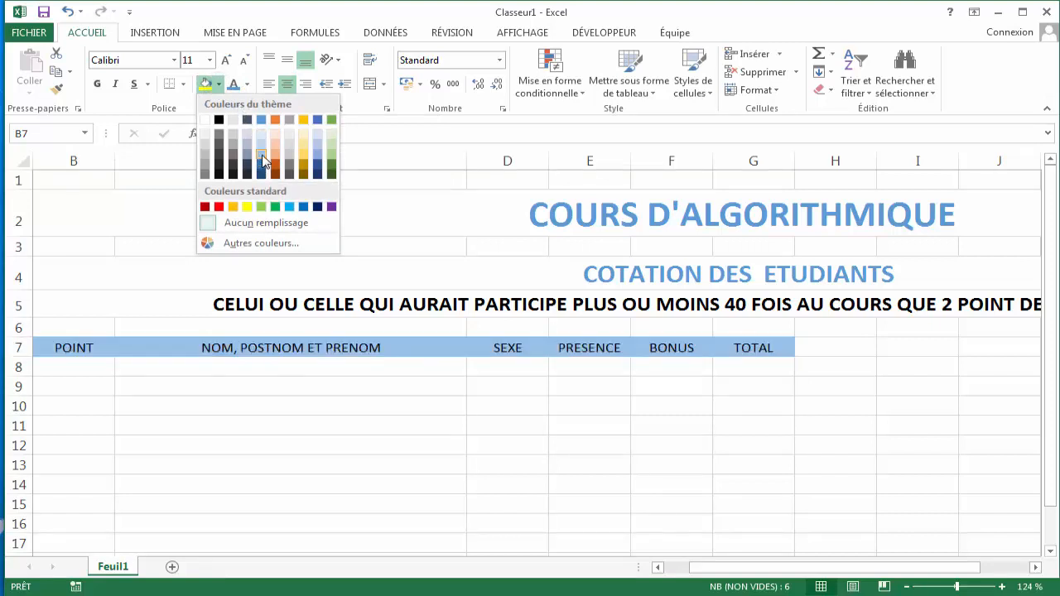
{"action": "left_click", "coordinate": [262, 160]}
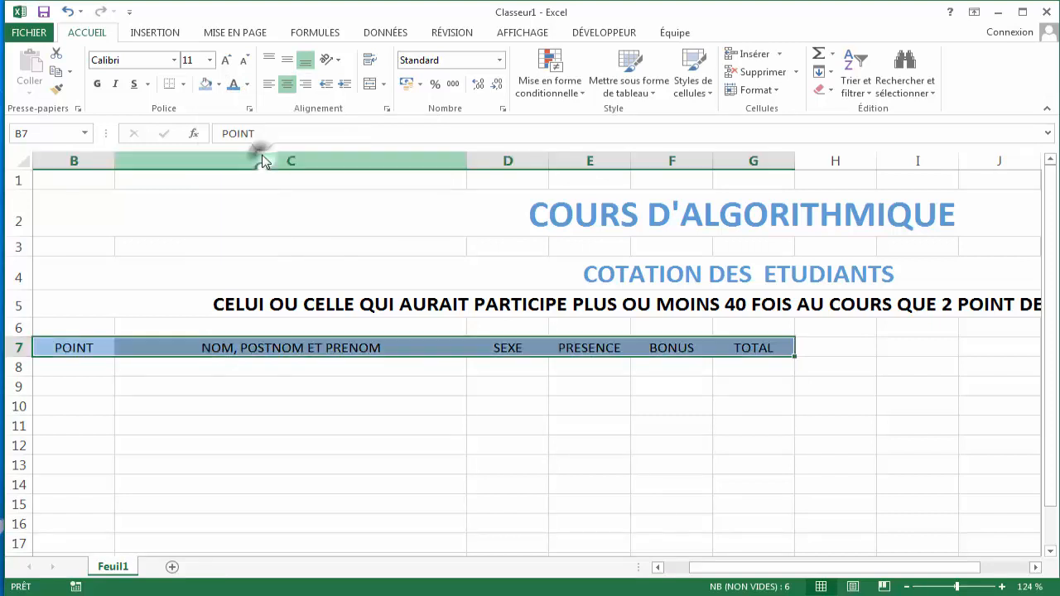
- Make the header row B7:G7 bold
{"action": "left_click", "coordinate": [98, 85]}
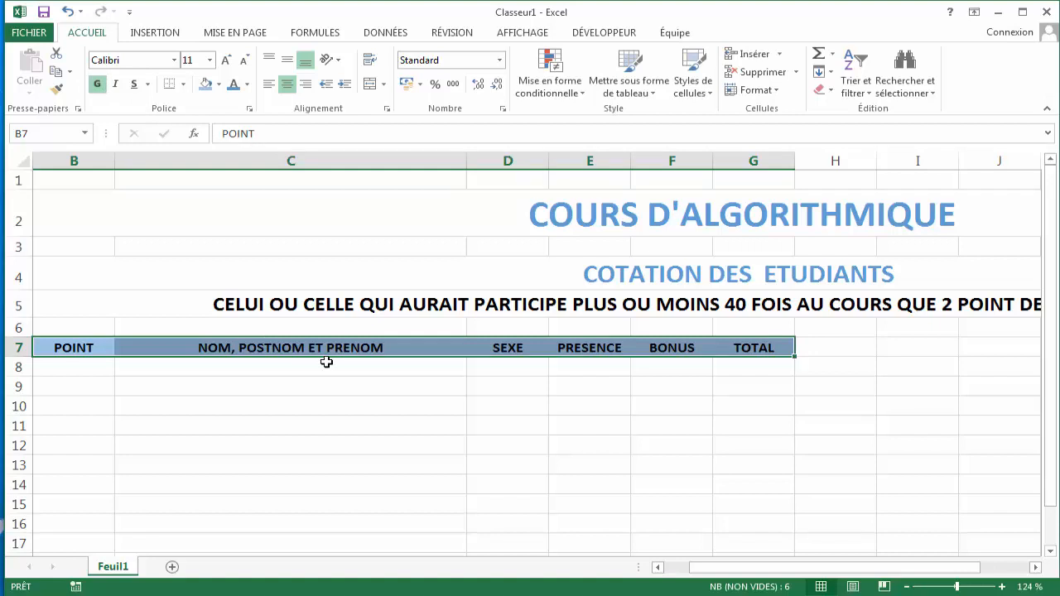
{"action": "left_click", "coordinate": [108, 367]}
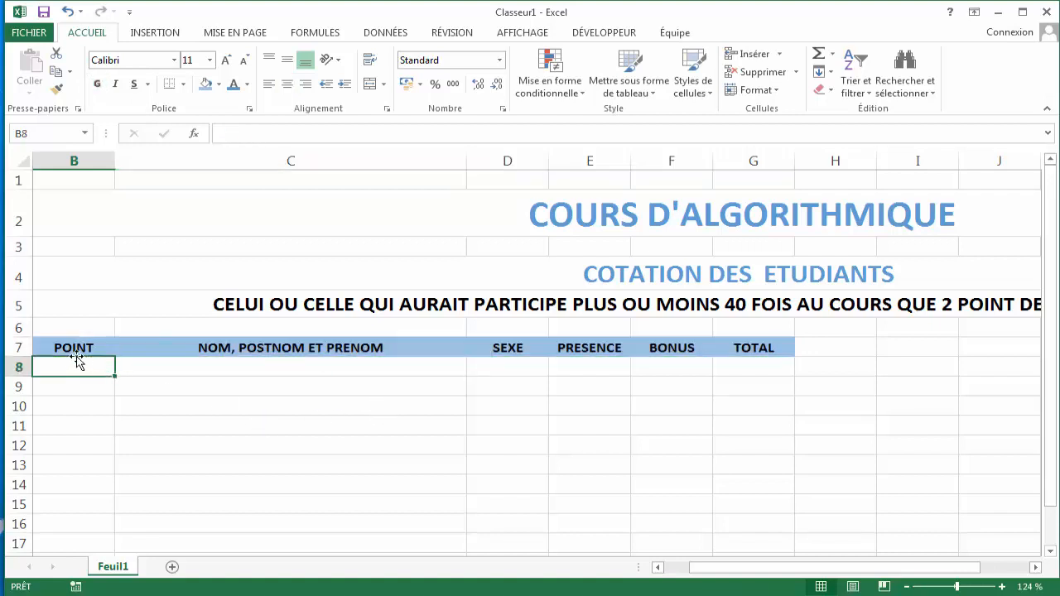
- Apply all borders to the table range B7:G20
{"action": "left_click_drag", "start_coordinate": [55, 349], "coordinate": [759, 451]}
{"action": "mouse_move", "coordinate": [1056, 396]}
{"action": "left_mouse_down"}
{"action": "mouse_move", "coordinate": [1055, 205]}
{"action": "mouse_move", "coordinate": [1057, 384]}
{"action": "left_mouse_up"}
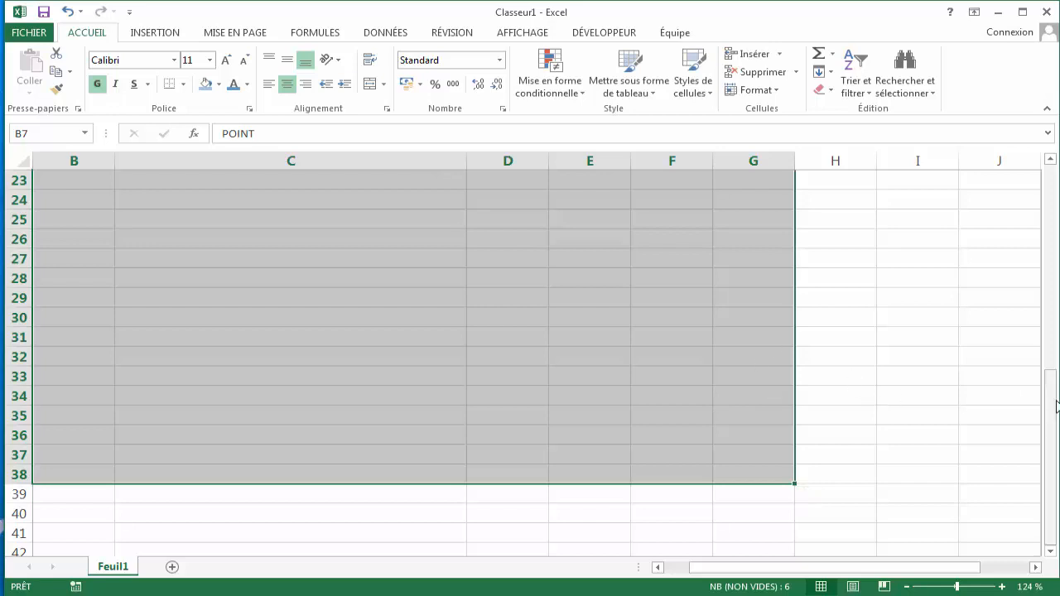
{"action": "left_click_drag", "start_coordinate": [1056, 404], "coordinate": [1021, 253]}
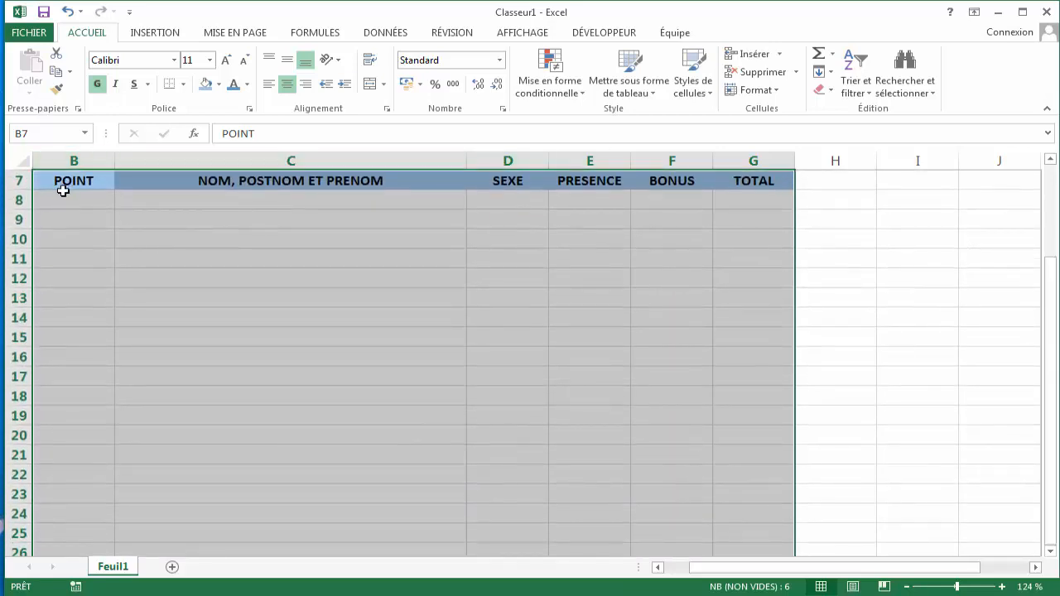
{"action": "left_click", "coordinate": [63, 189]}
{"action": "left_click_drag", "start_coordinate": [83, 182], "coordinate": [764, 431]}
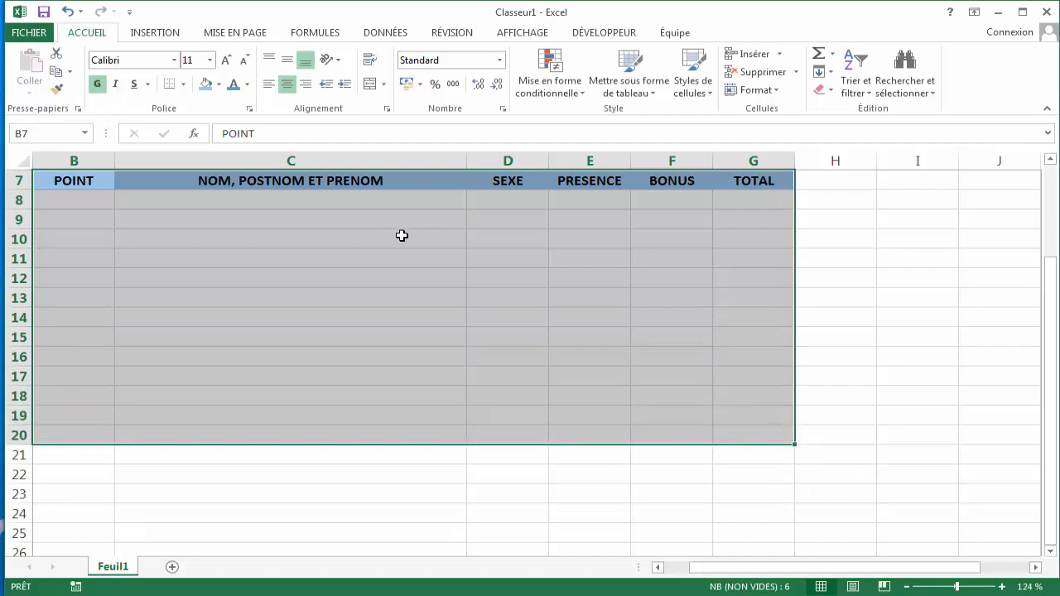
{"action": "left_click", "coordinate": [183, 84]}
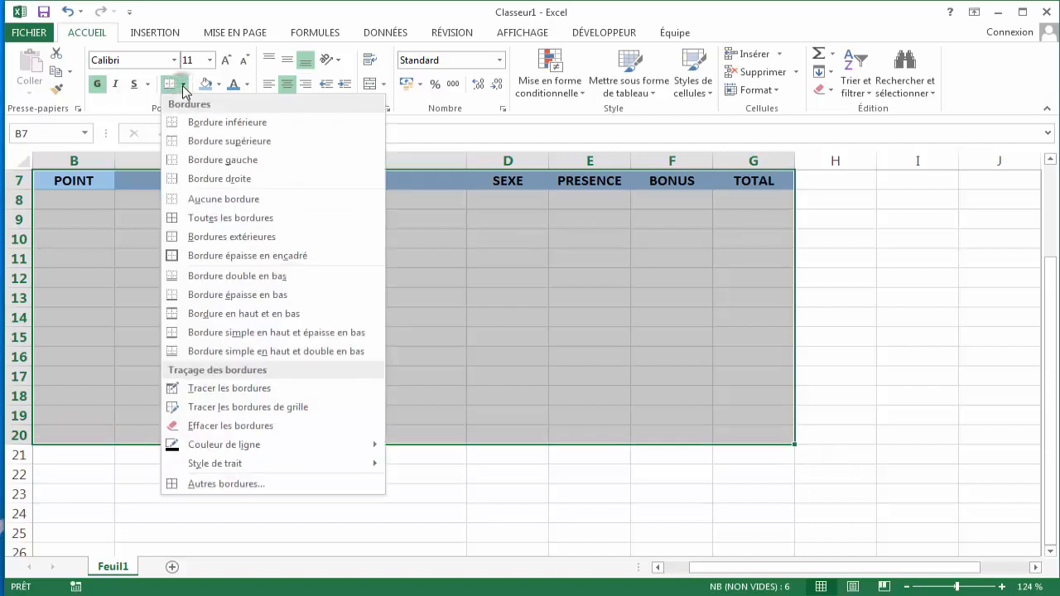
{"action": "left_click", "coordinate": [219, 218]}
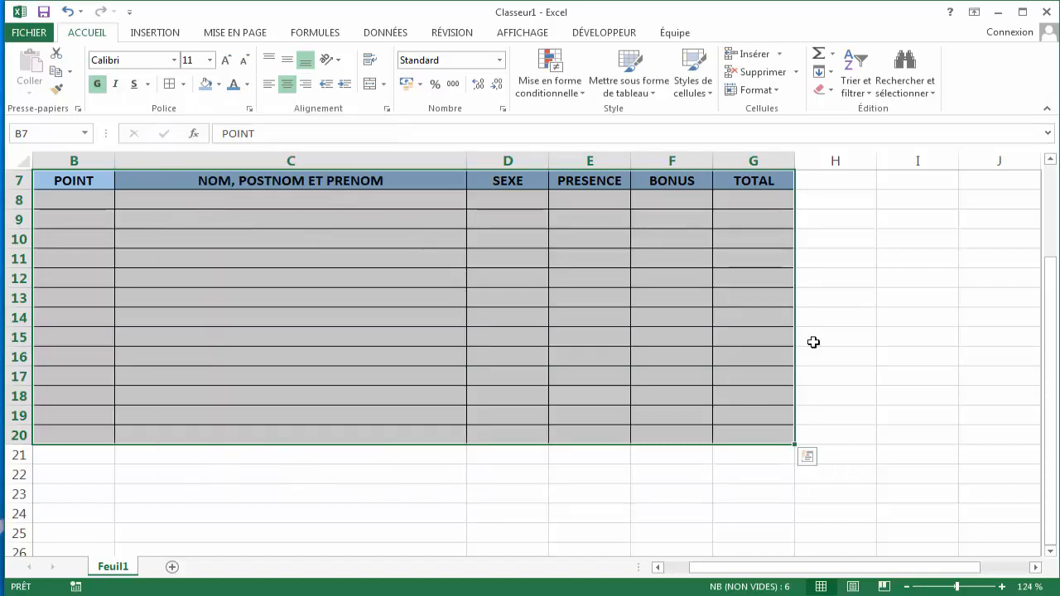
{"action": "left_click", "coordinate": [899, 357]}
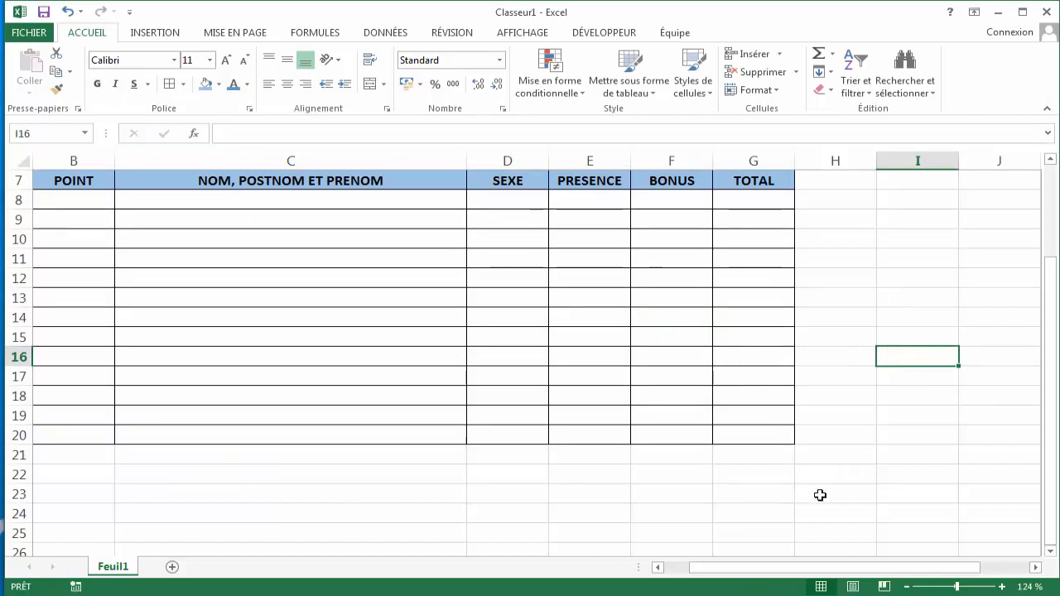
- Merge and center cells I7:O7 beside the student table
{"action": "left_click", "coordinate": [728, 571]}
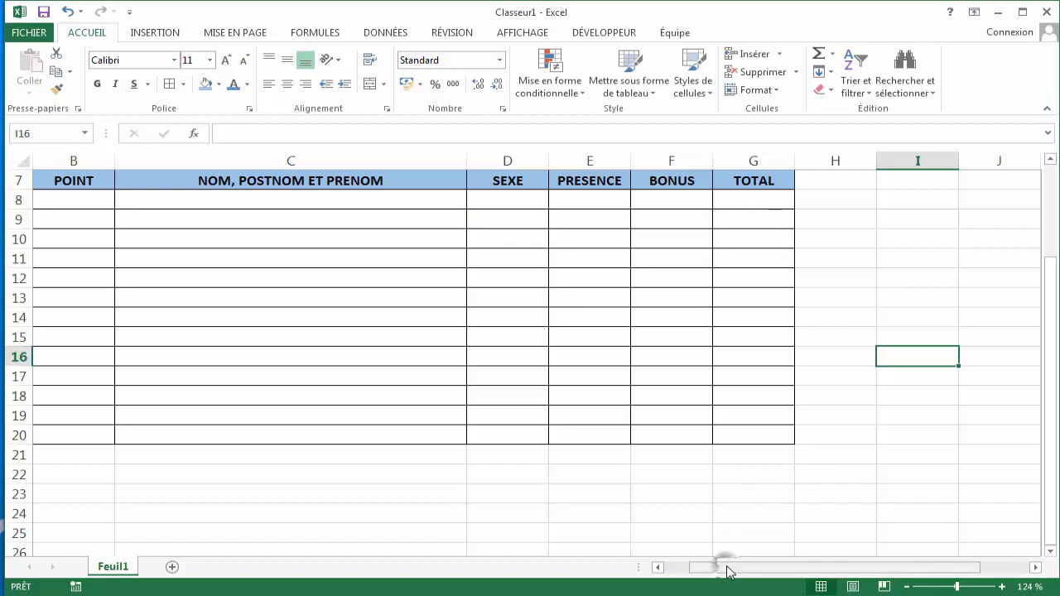
{"action": "left_click_drag", "start_coordinate": [728, 571], "coordinate": [760, 575]}
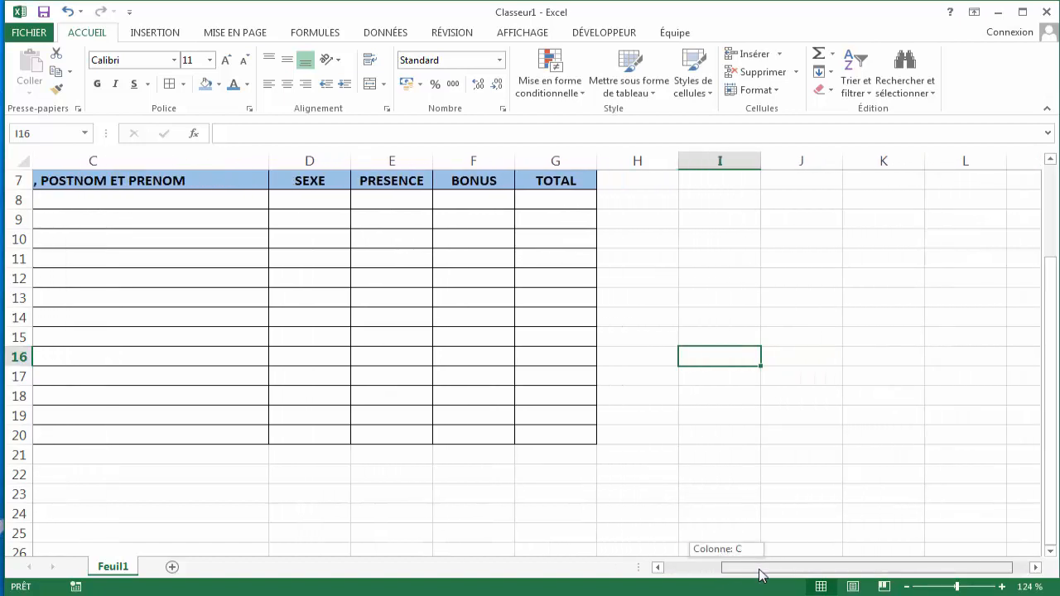
{"action": "mouse_move", "coordinate": [759, 575]}
{"action": "left_mouse_down"}
{"action": "mouse_move", "coordinate": [686, 570]}
{"action": "mouse_move", "coordinate": [774, 580]}
{"action": "left_mouse_up"}
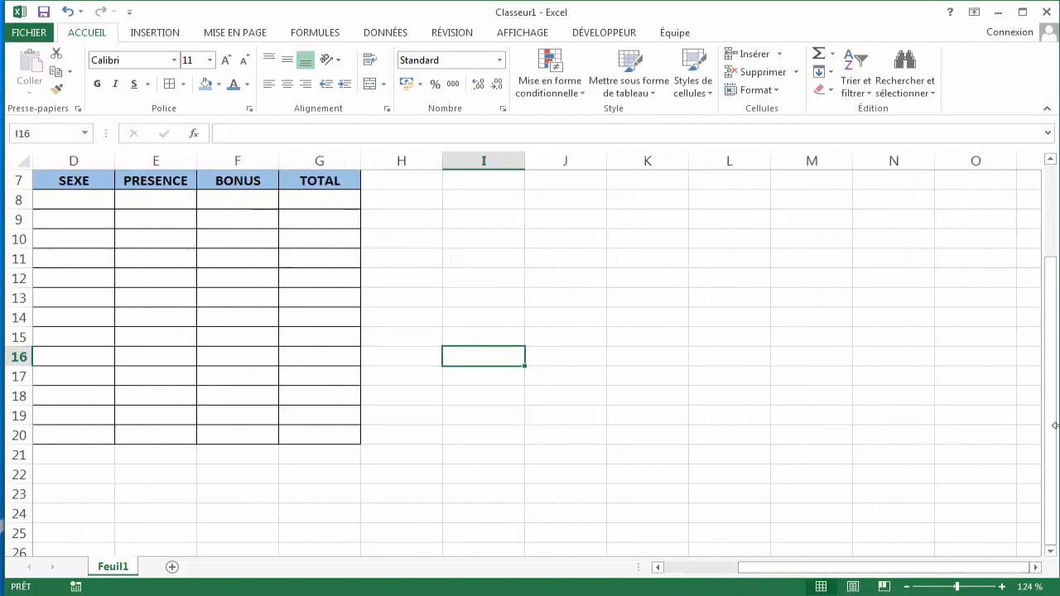
{"action": "left_click_drag", "start_coordinate": [1057, 407], "coordinate": [1057, 356]}
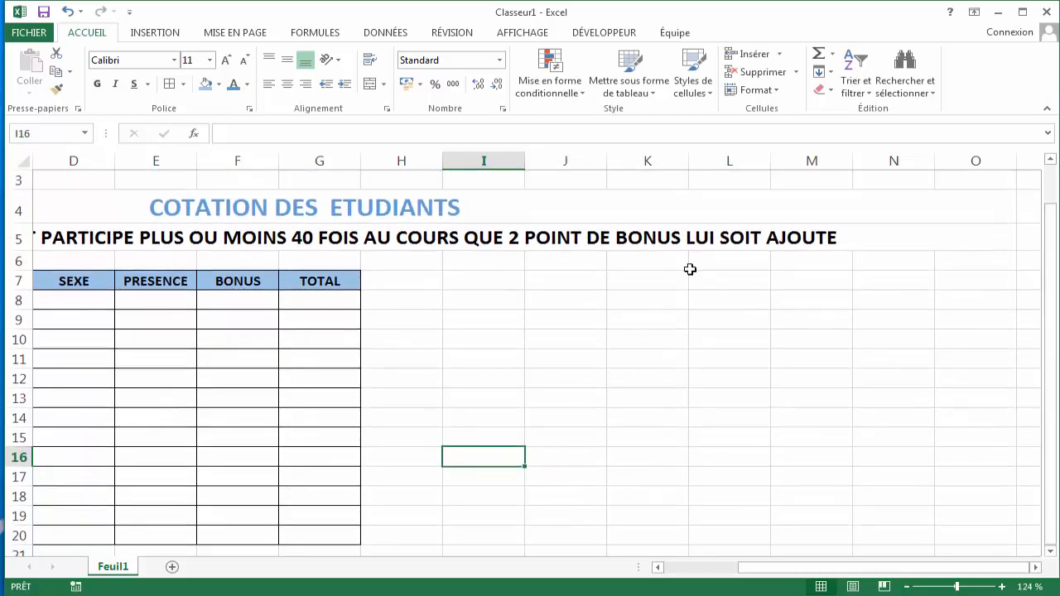
{"action": "left_click", "coordinate": [456, 282]}
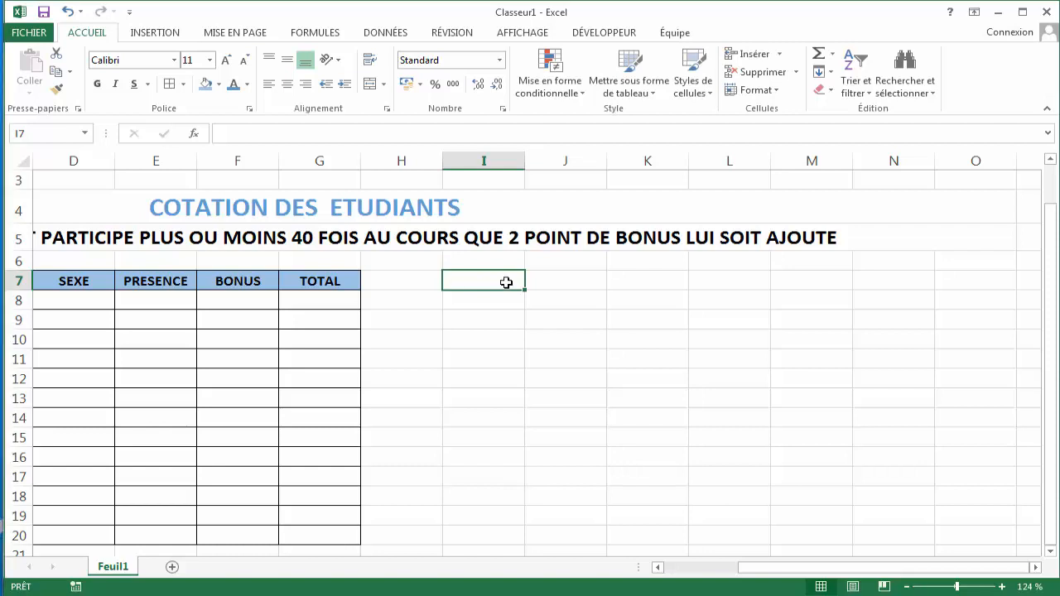
{"action": "left_click_drag", "start_coordinate": [505, 283], "coordinate": [959, 279]}
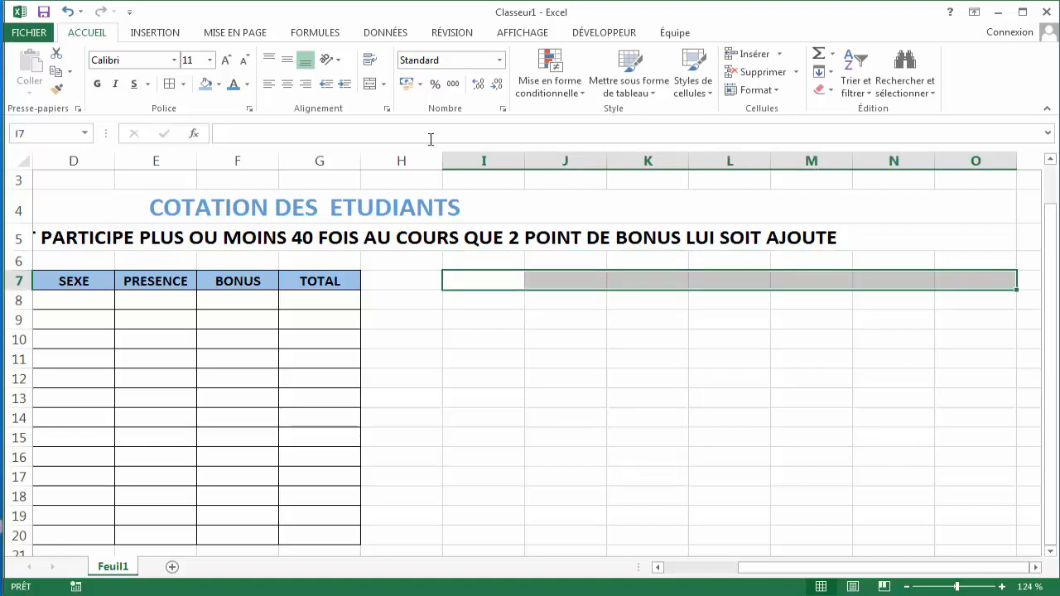
{"action": "left_click", "coordinate": [369, 85]}
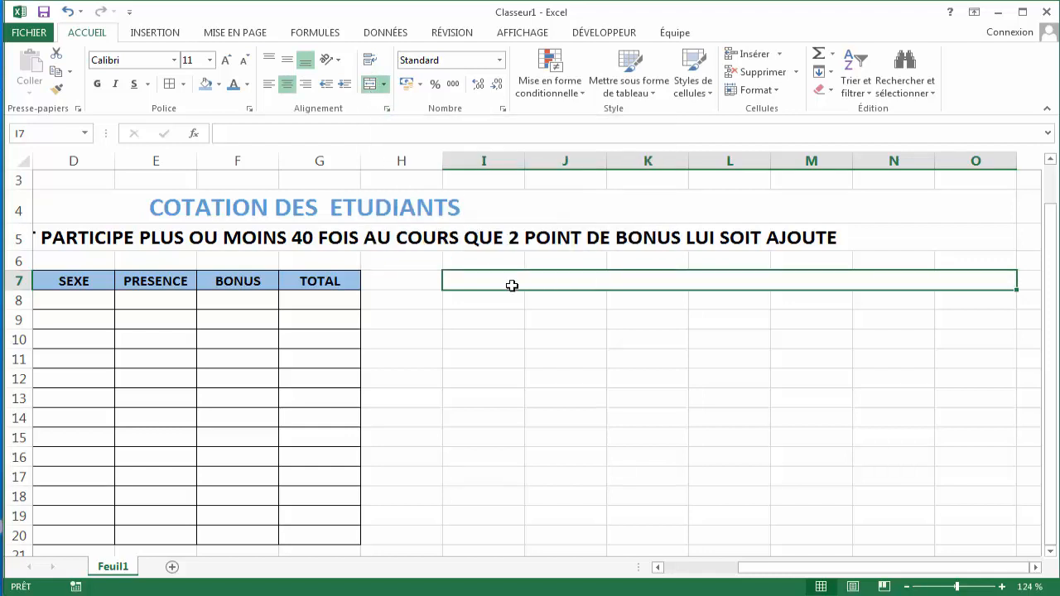
- Enter the heading STATISTIQUE in the merged cell I7
{"action": "type", "text": "S"}
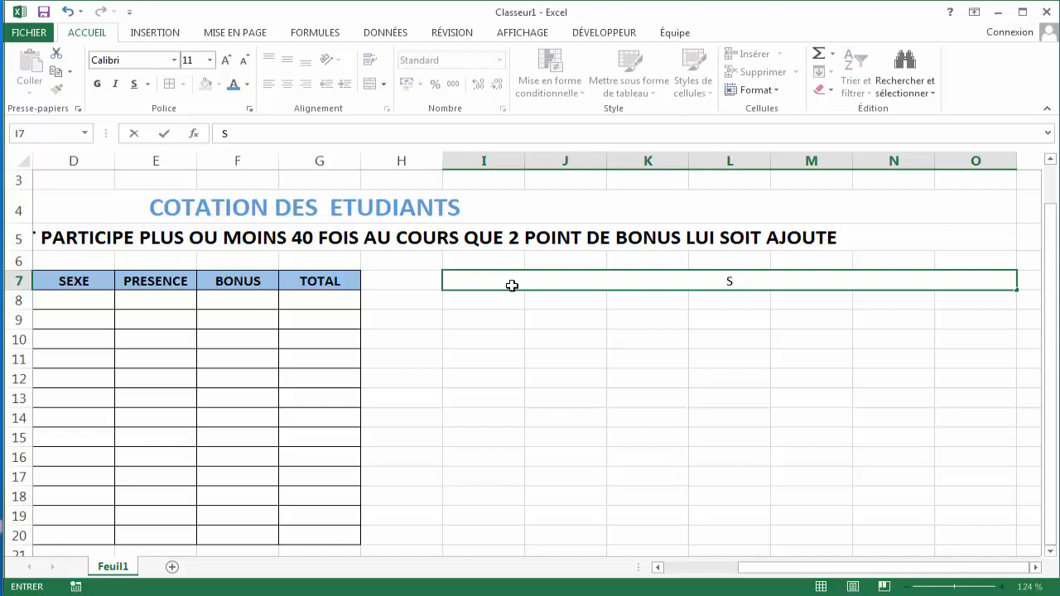
{"action": "type", "text": "TATISTIQUE"}
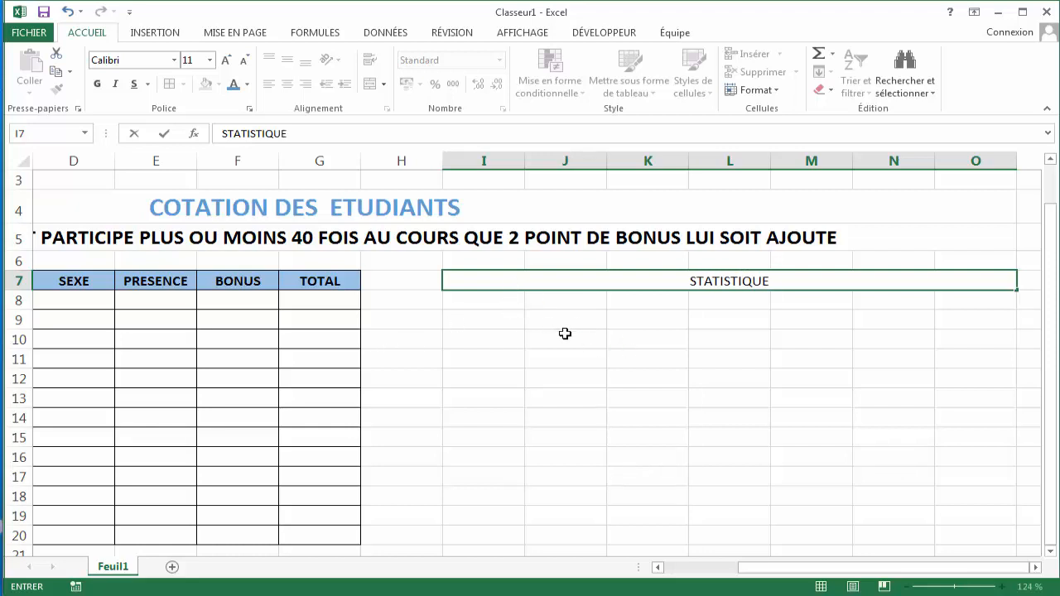
{"action": "left_click", "coordinate": [668, 312]}
- Set the STATISTIQUE heading to 14 pt and bold
{"action": "left_click", "coordinate": [672, 279]}
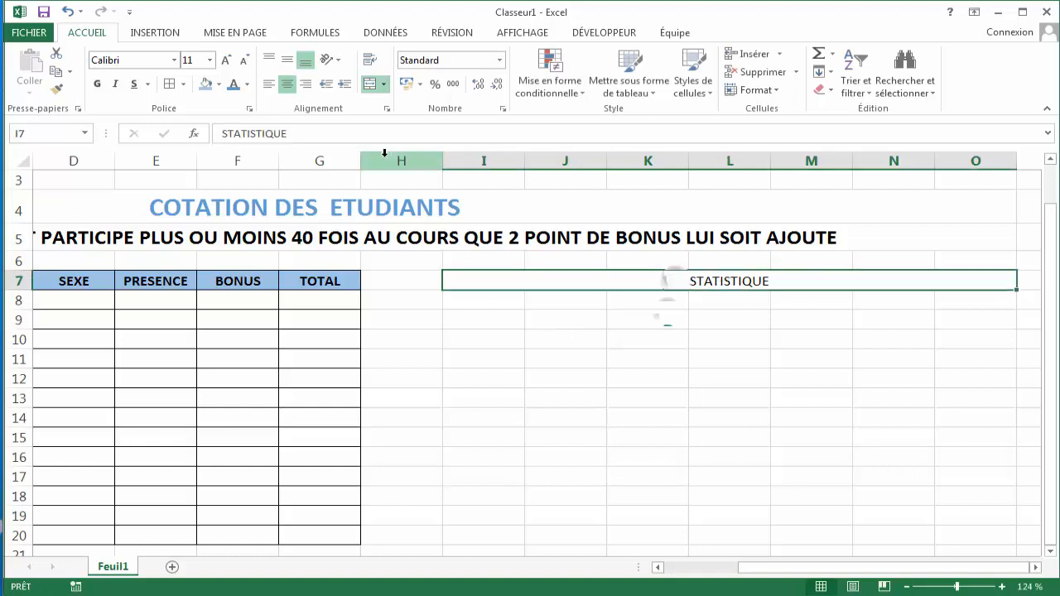
{"action": "left_click", "coordinate": [209, 60]}
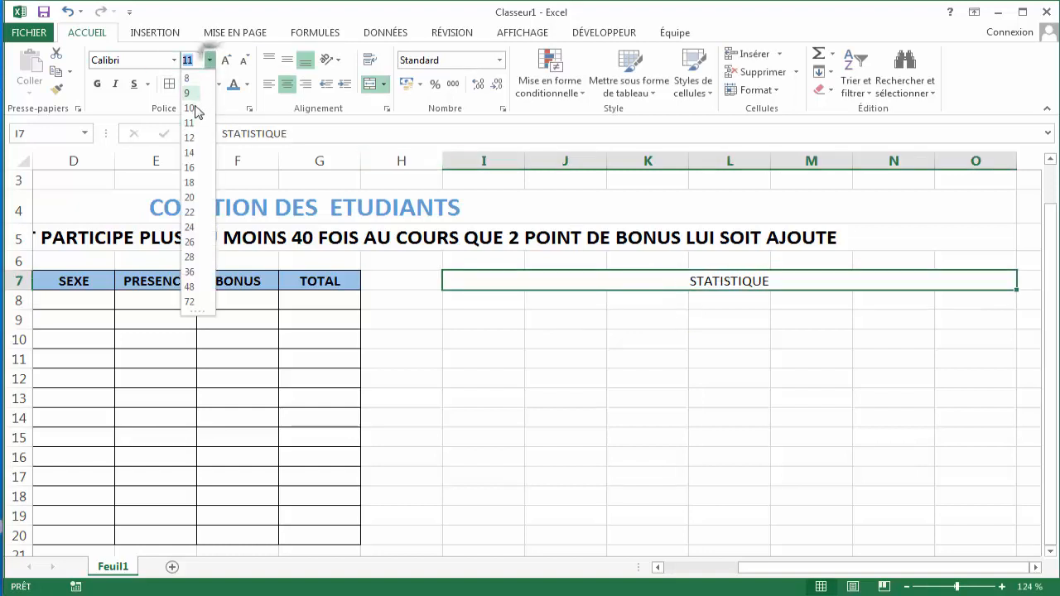
{"action": "left_click", "coordinate": [191, 154]}
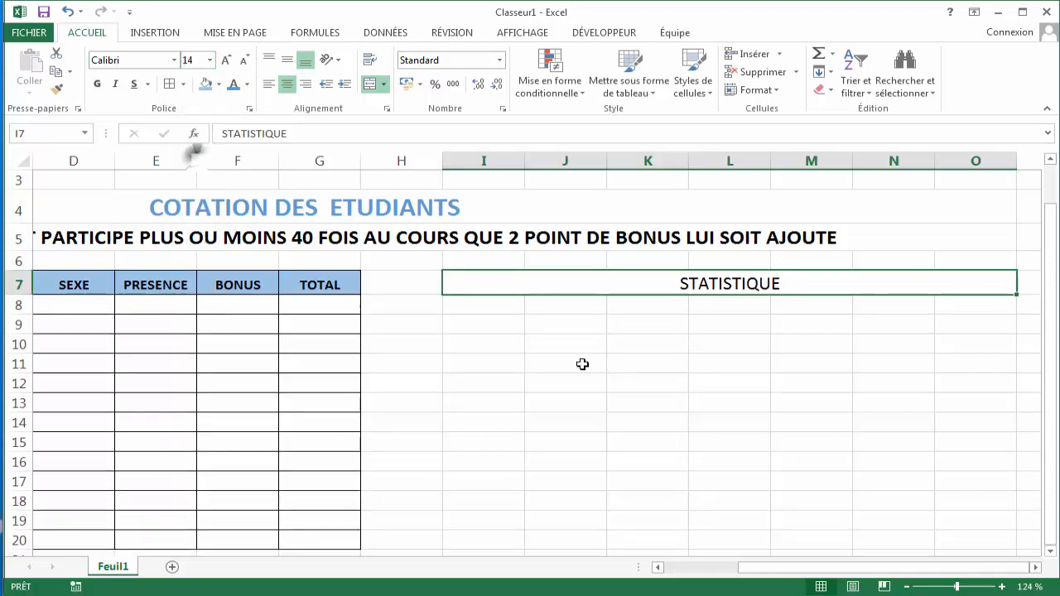
{"action": "left_click", "coordinate": [97, 83]}
- Copy the TOTAL header's formatting onto the STATISTIQUE heading with Format Painter, then merge and center I7:O7 again
{"action": "left_click", "coordinate": [572, 312]}
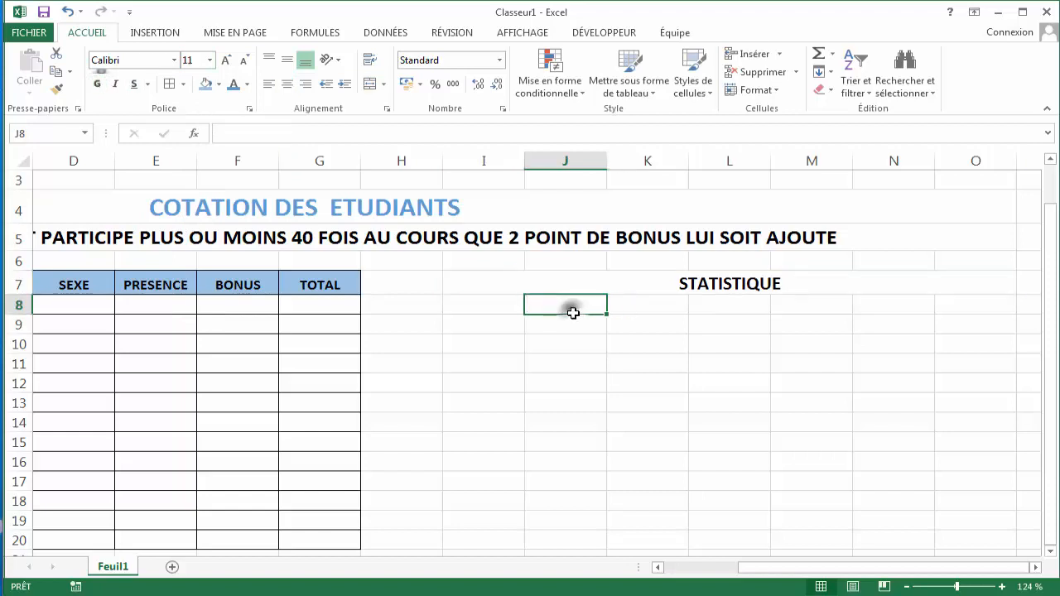
{"action": "left_click", "coordinate": [305, 282]}
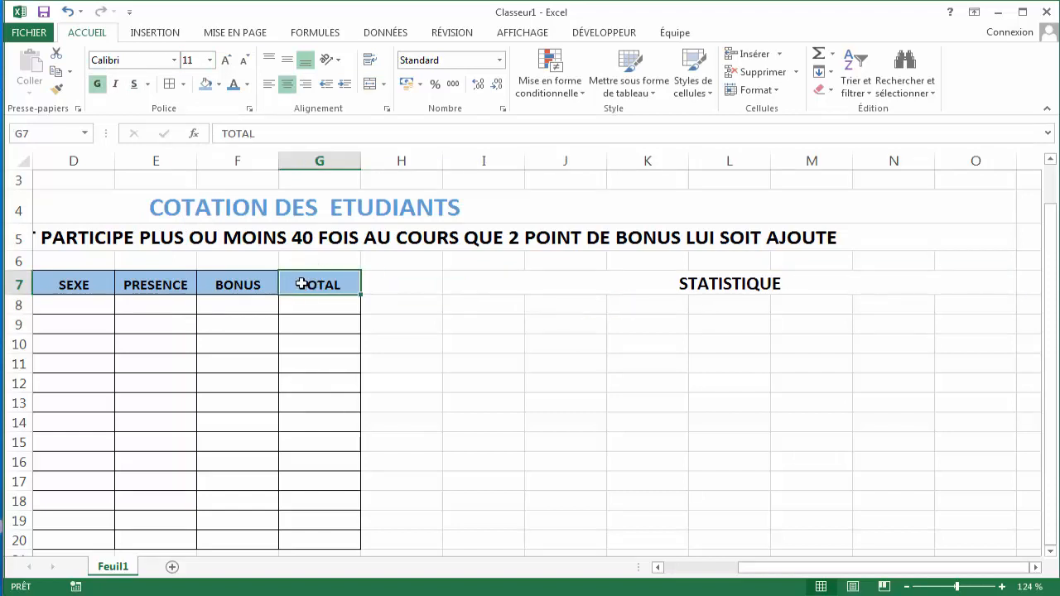
{"action": "left_click", "coordinate": [56, 88]}
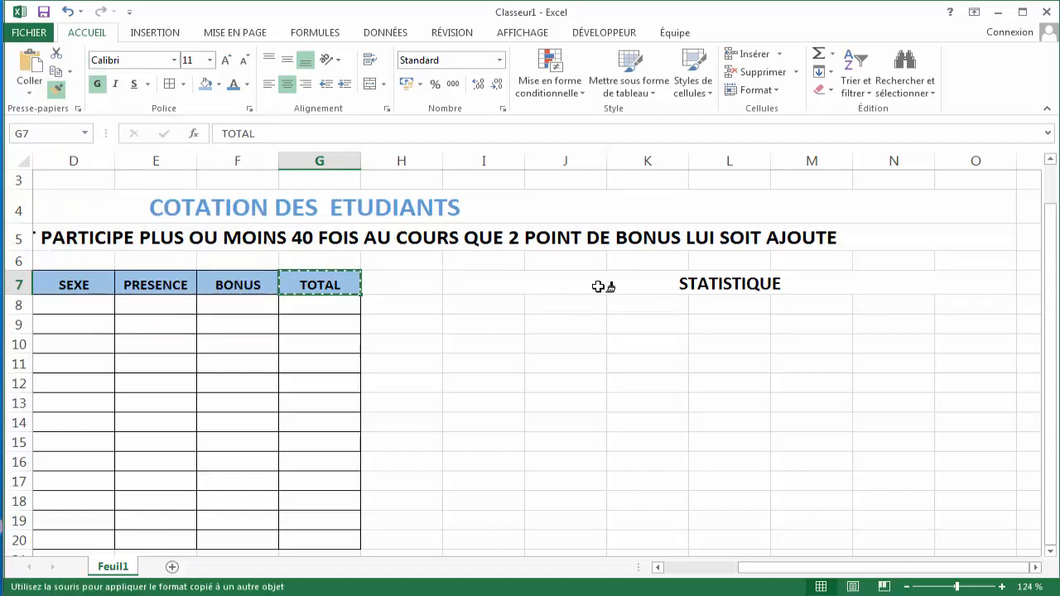
{"action": "left_click", "coordinate": [654, 286]}
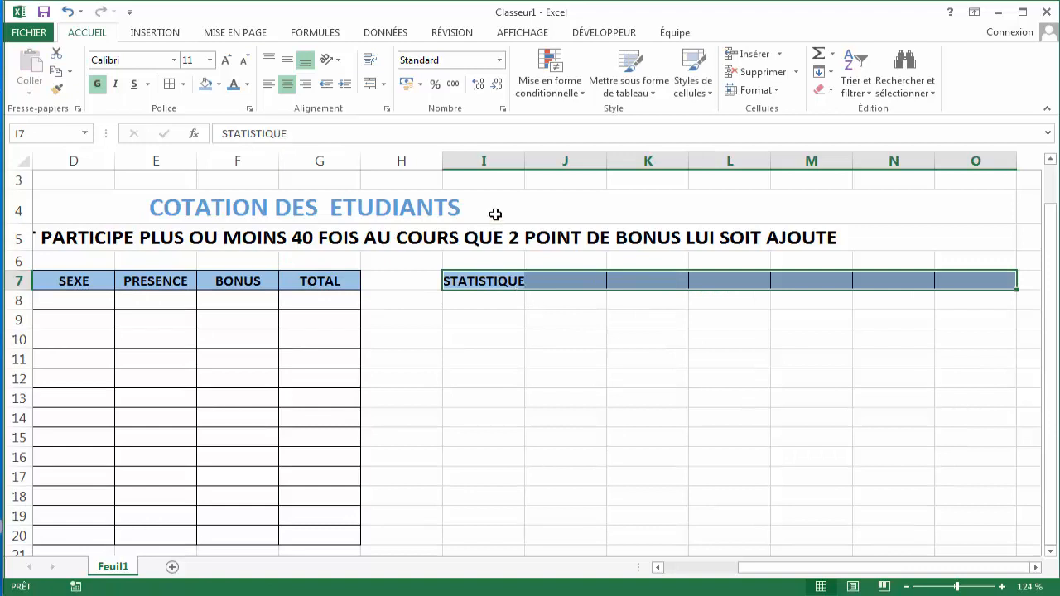
{"action": "left_click", "coordinate": [370, 83]}
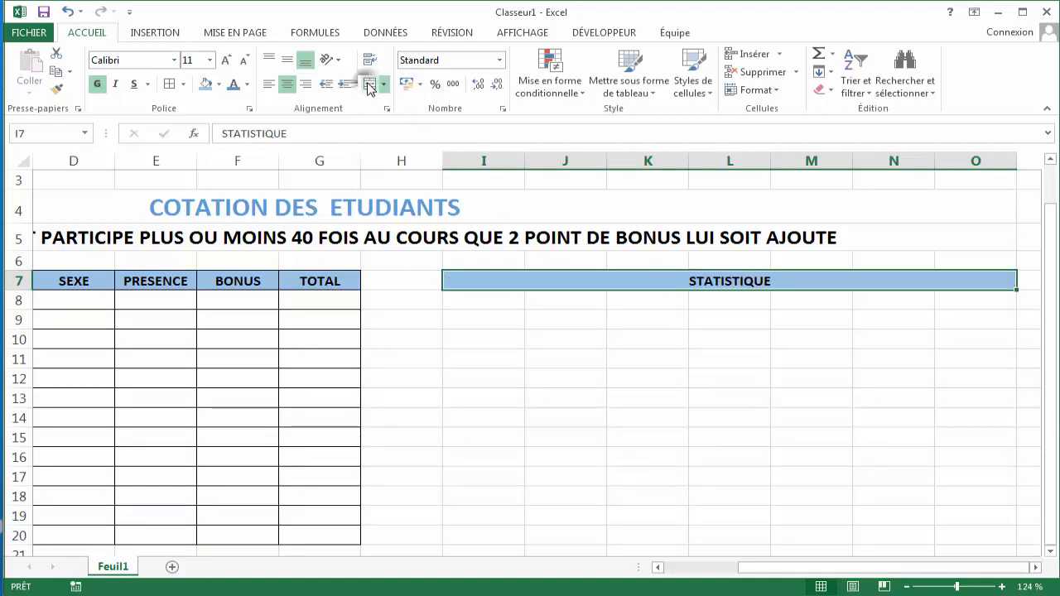
- Widen column I to about twice its width
{"action": "left_click", "coordinate": [511, 300]}
{"action": "left_click", "coordinate": [572, 305]}
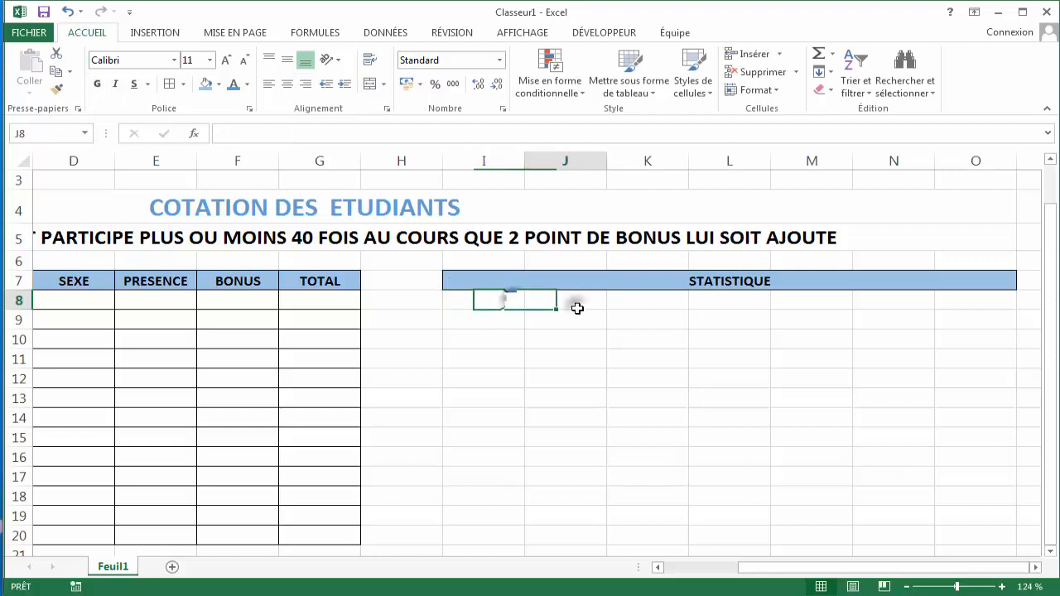
{"action": "left_click", "coordinate": [650, 299]}
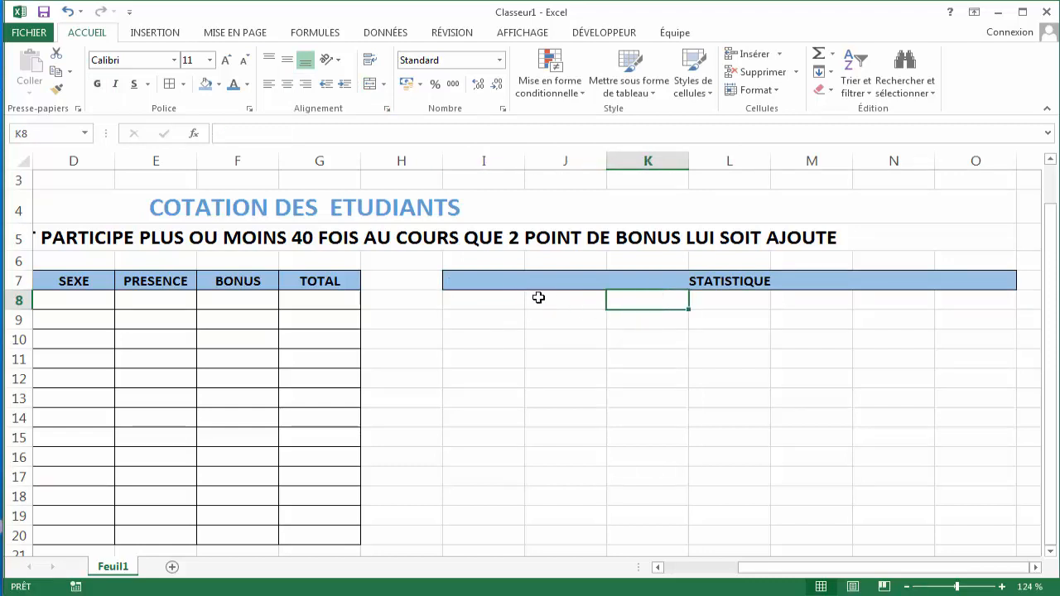
{"action": "left_click", "coordinate": [484, 299]}
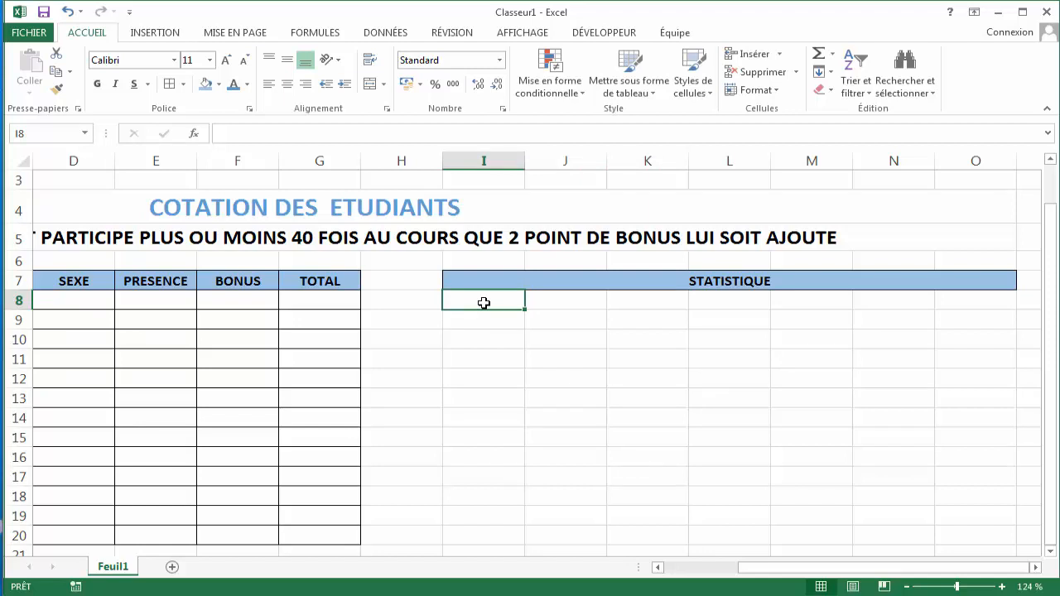
{"action": "left_click_drag", "start_coordinate": [525, 157], "coordinate": [607, 164]}
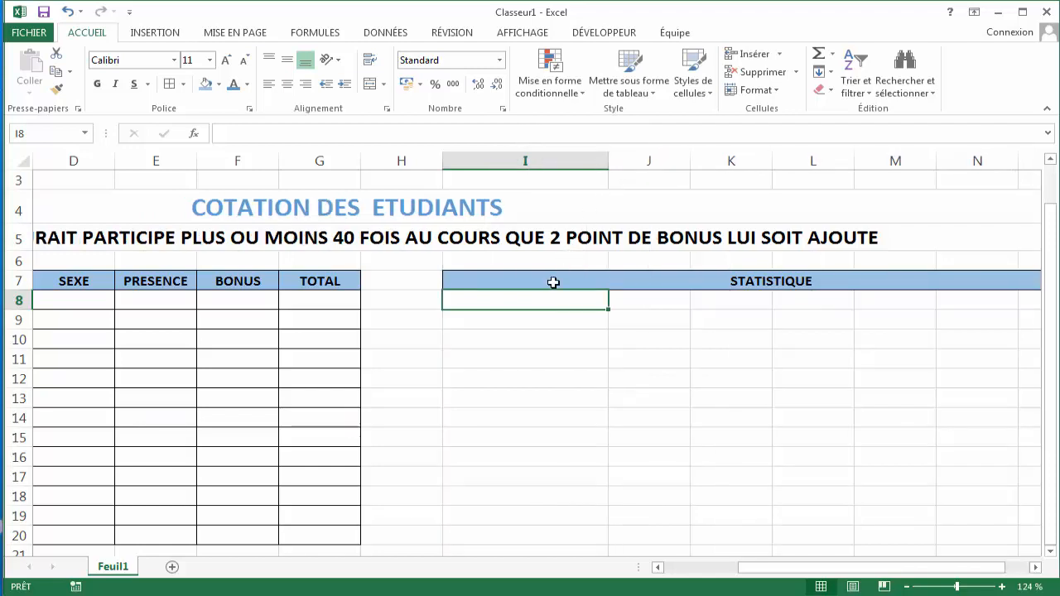
- Enter the label "Nombre Total" in cell I8
{"action": "type", "text": "N"}
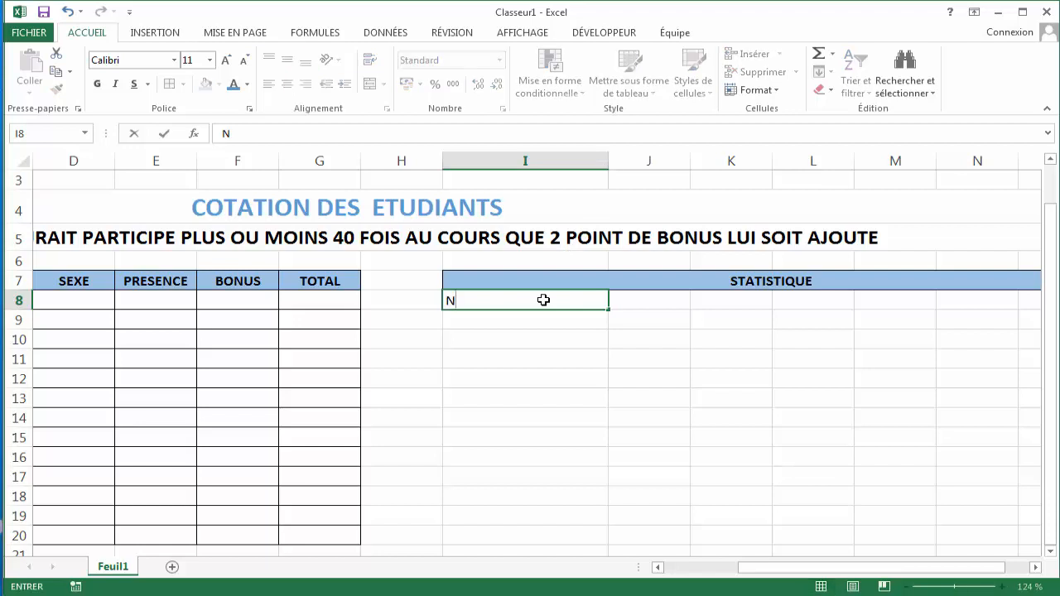
{"action": "type", "text": "ombre T"}
{"action": "key", "text": "BackSpace"}
{"action": "type", "text": "t"}
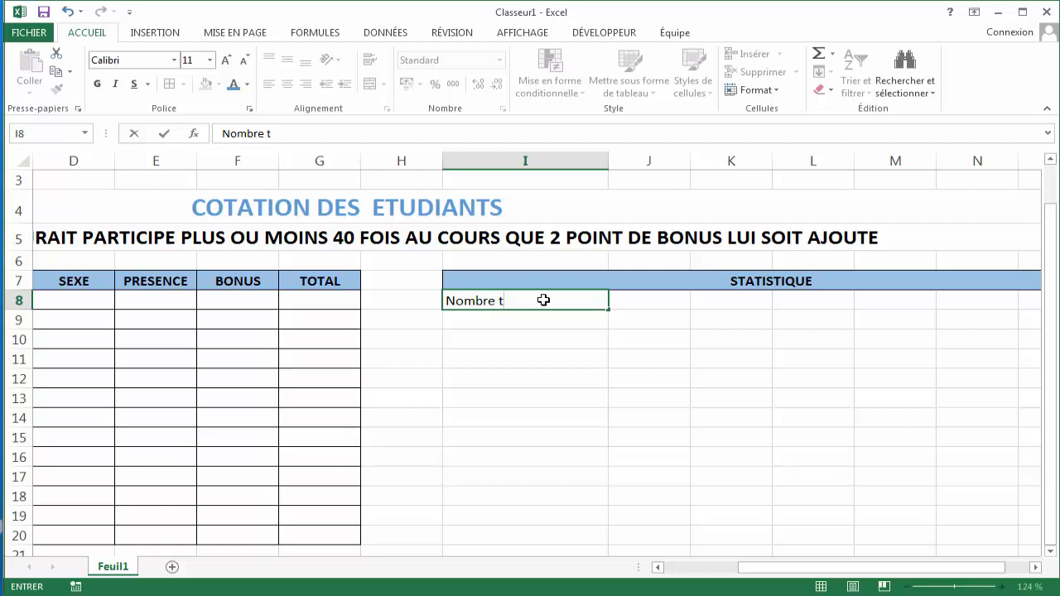
{"action": "type", "text": "otal"}
{"action": "left_click", "coordinate": [503, 303]}
{"action": "key", "text": "BackSpace"}
{"action": "type", "text": "T"}
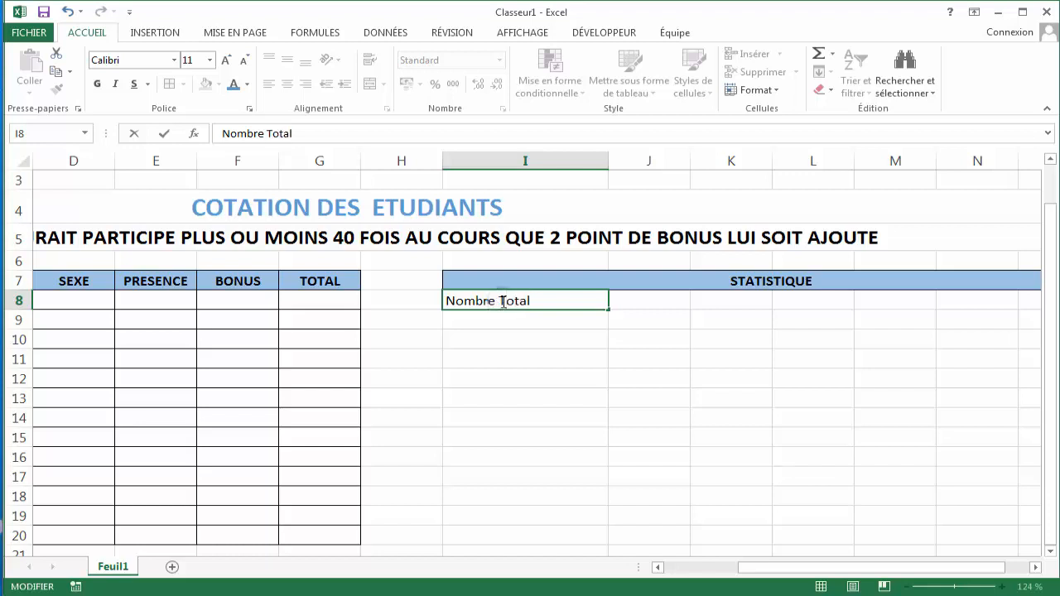
{"action": "left_click", "coordinate": [510, 318]}
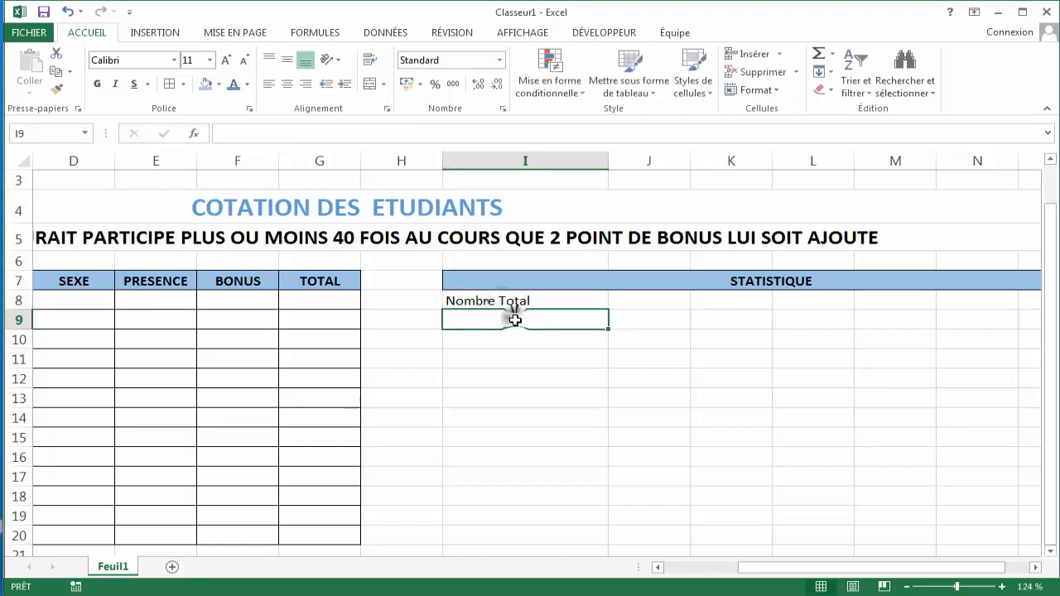
- Enter the label "Nombre de Filles" in cell I9
{"action": "type", "text": "Nombre "}
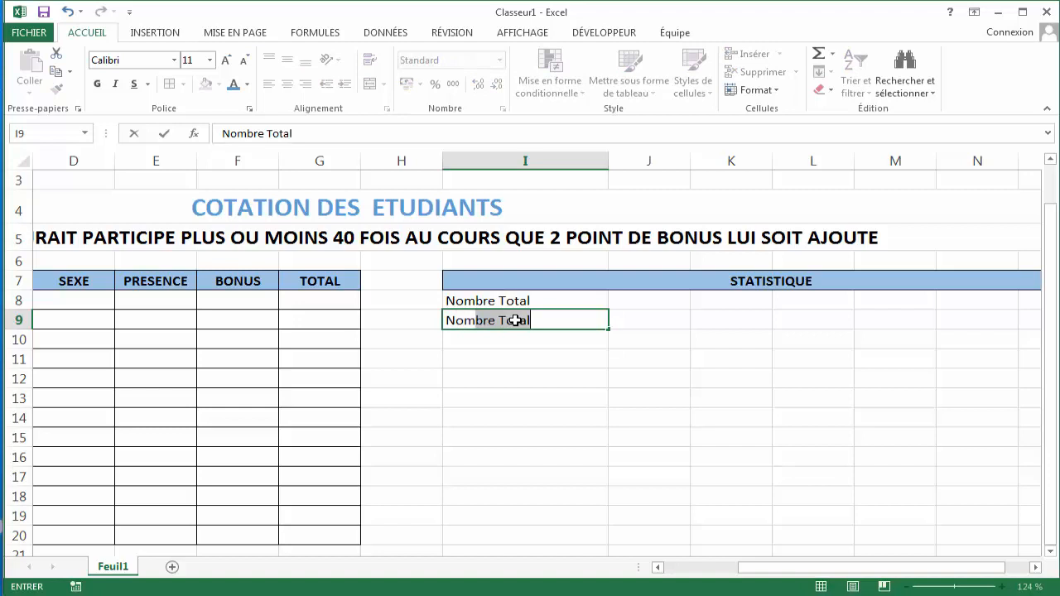
{"action": "type", "text": "de"}
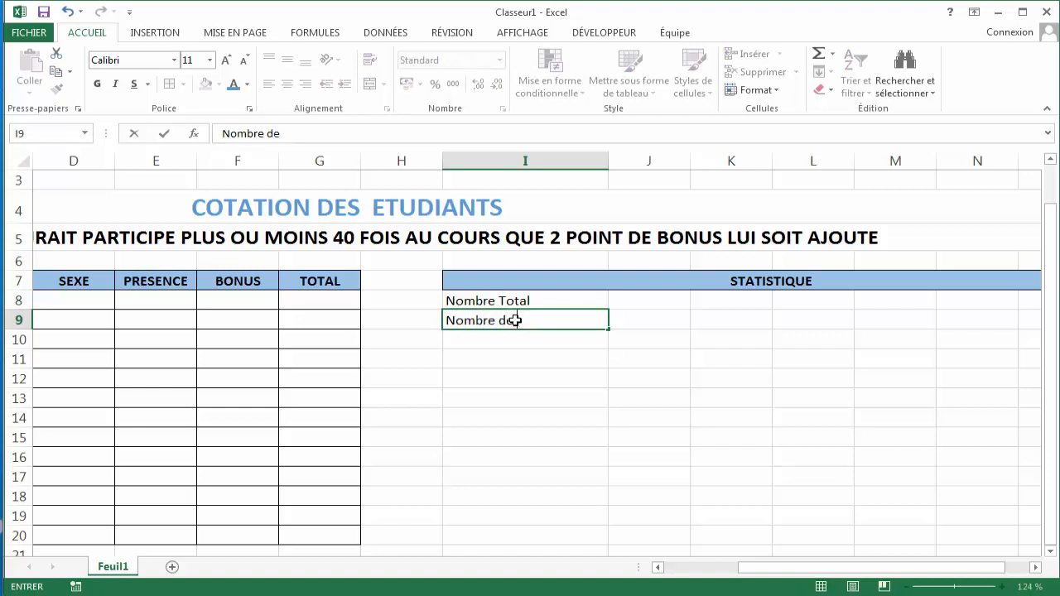
{"action": "type", "text": " Filles"}
{"action": "left_click", "coordinate": [516, 339]}
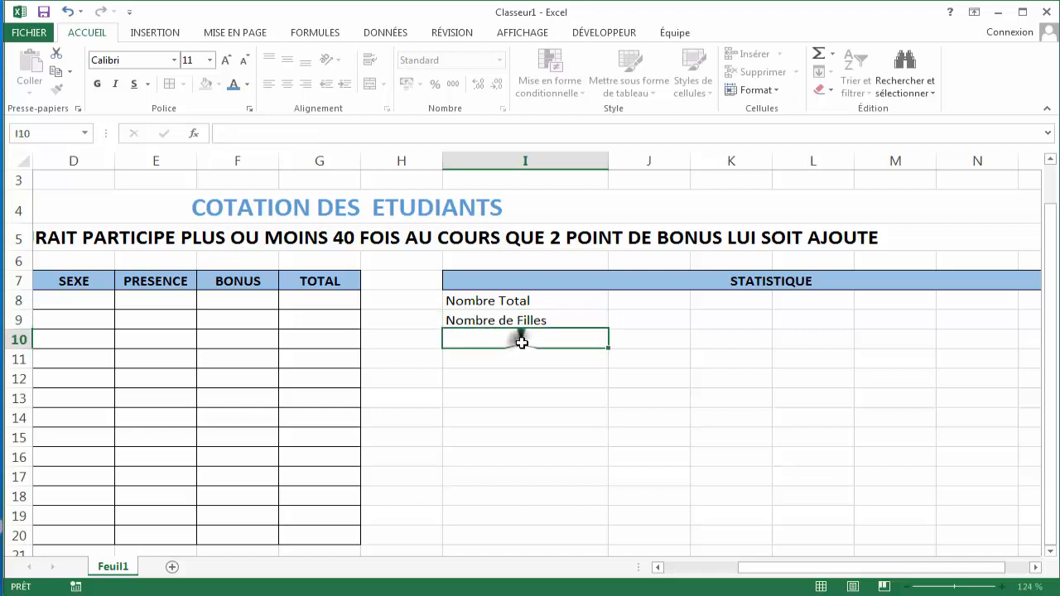
- Enter the label "Nombre de Garçons" in cell I10
{"action": "type", "text": "Nombre de "}
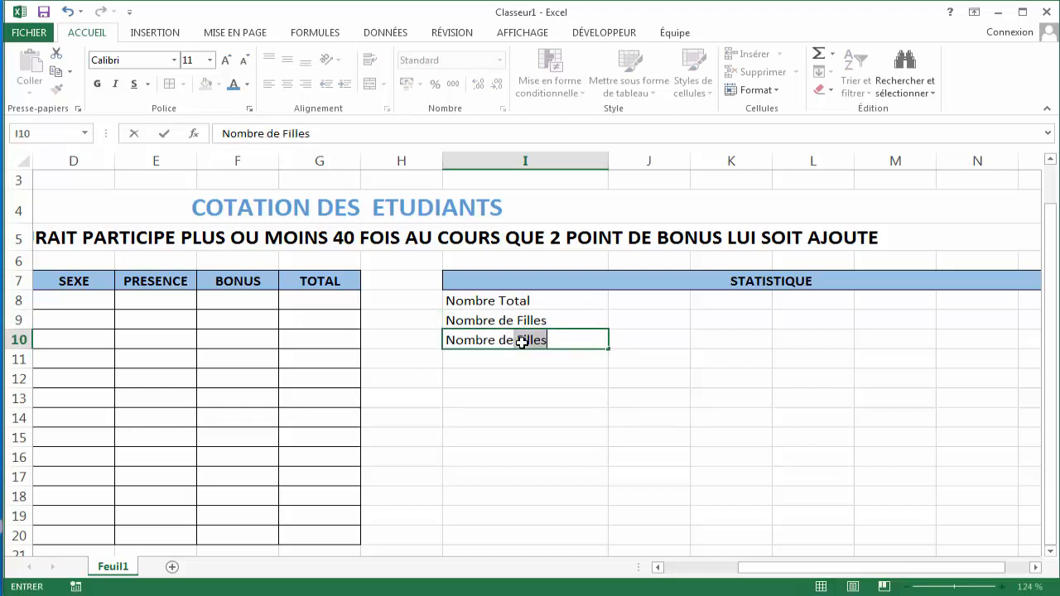
{"action": "type", "text": "F"}
{"action": "key", "text": "BackSpace"}
{"action": "key", "text": "BackSpace"}
{"action": "type", "text": "Ga"}
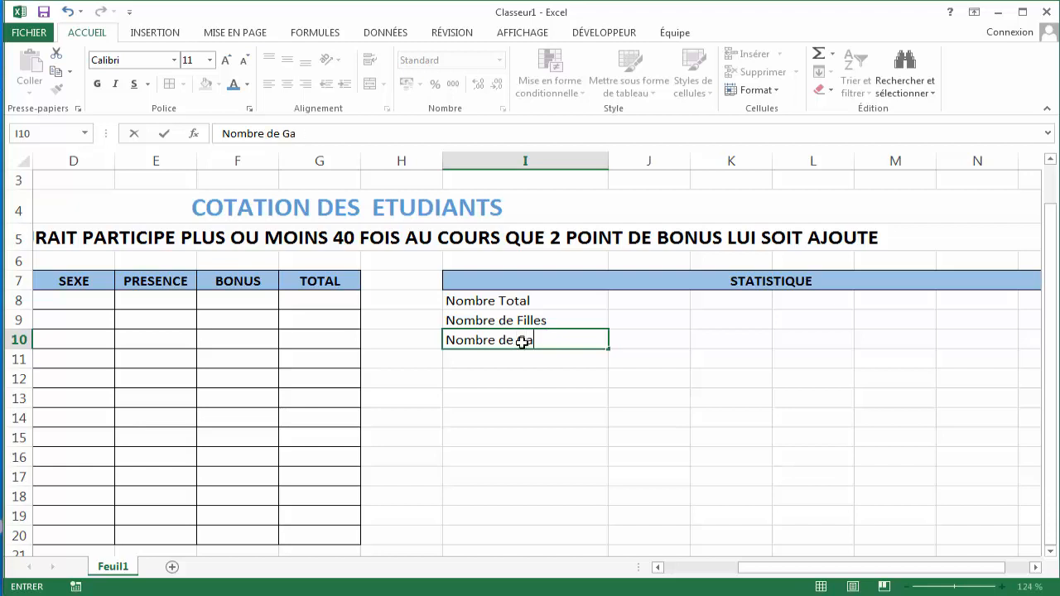
{"action": "type", "text": "rçons"}
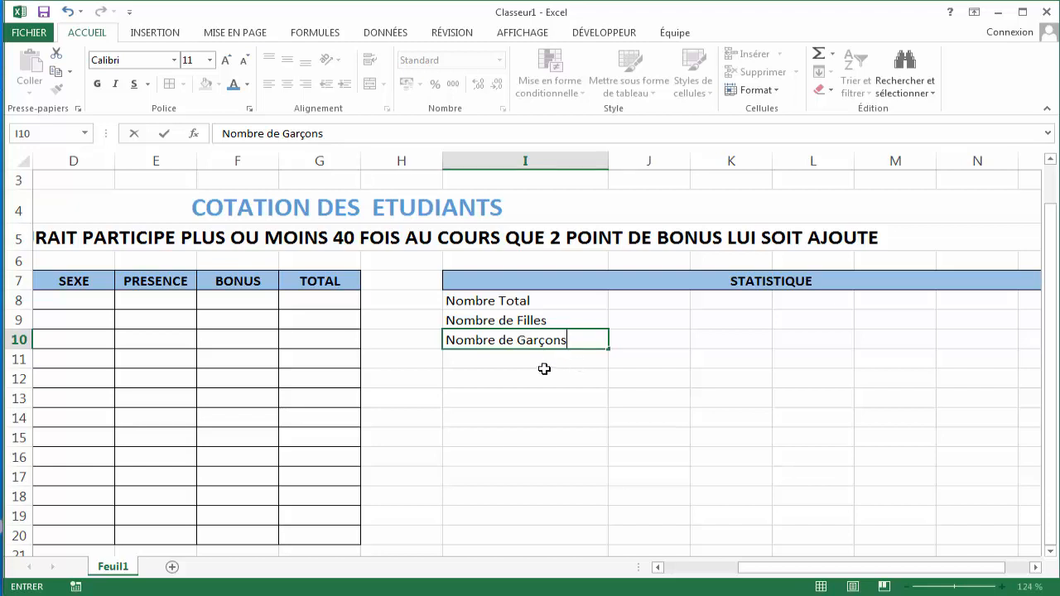
{"action": "left_click", "coordinate": [543, 361]}
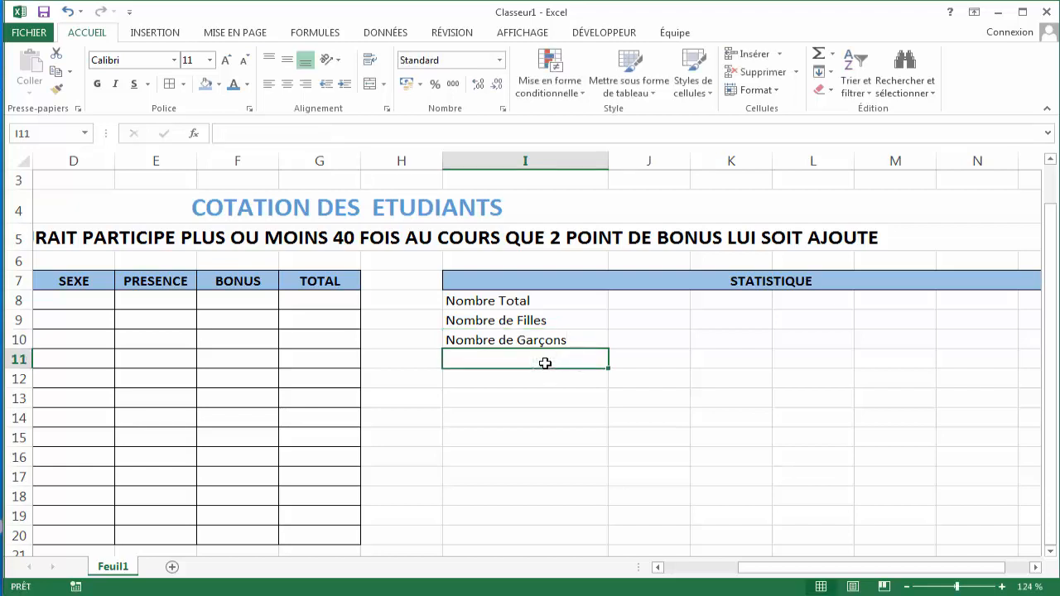
- Enter the label "Meilleur cote Etudiant" in cell I11
{"action": "type", "text": "Meil"}
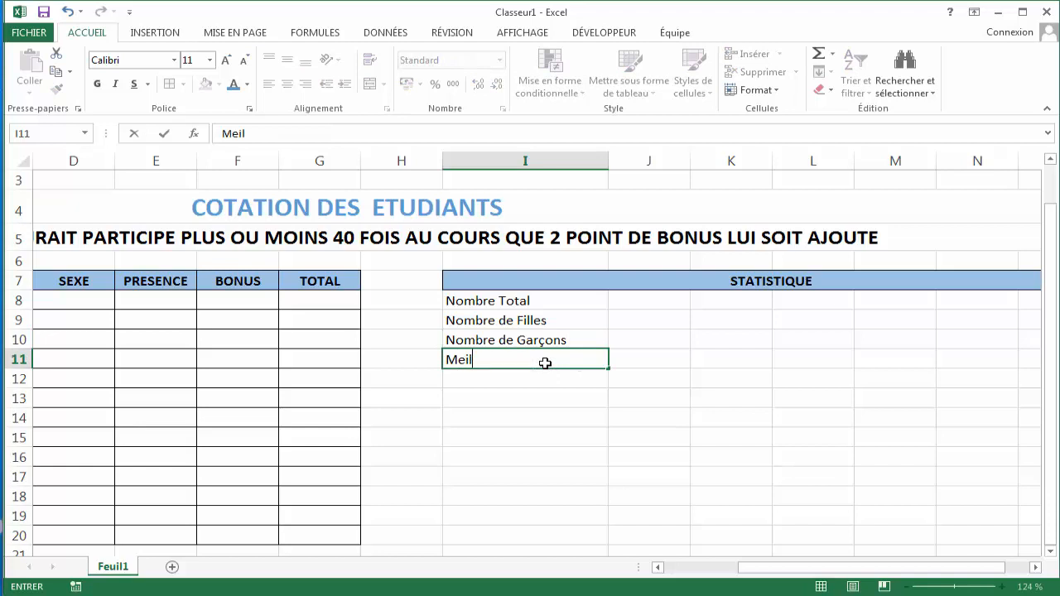
{"action": "type", "text": "leur cote "}
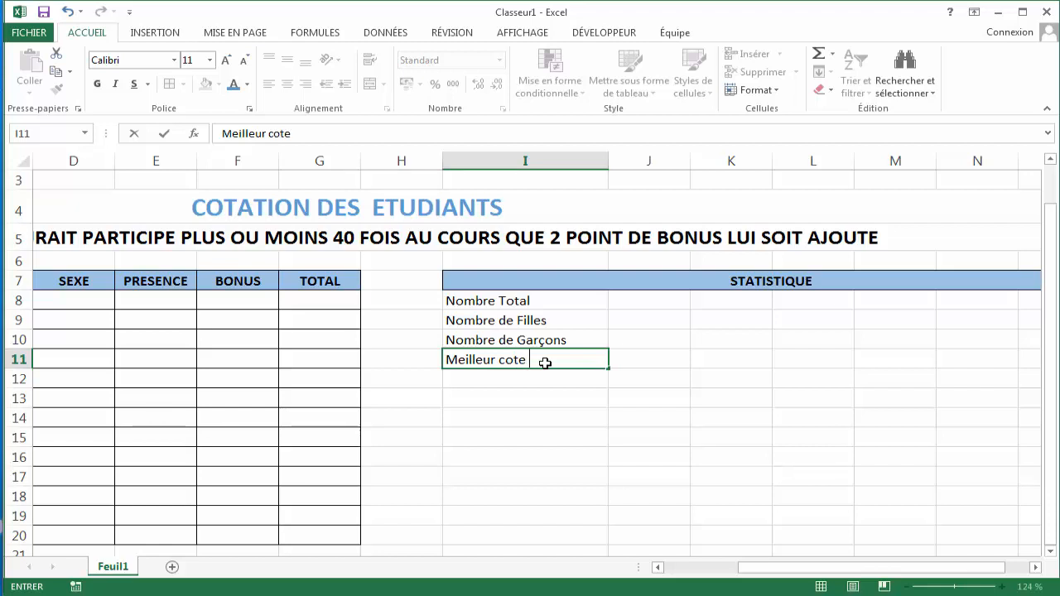
{"action": "type", "text": "Etudiant"}
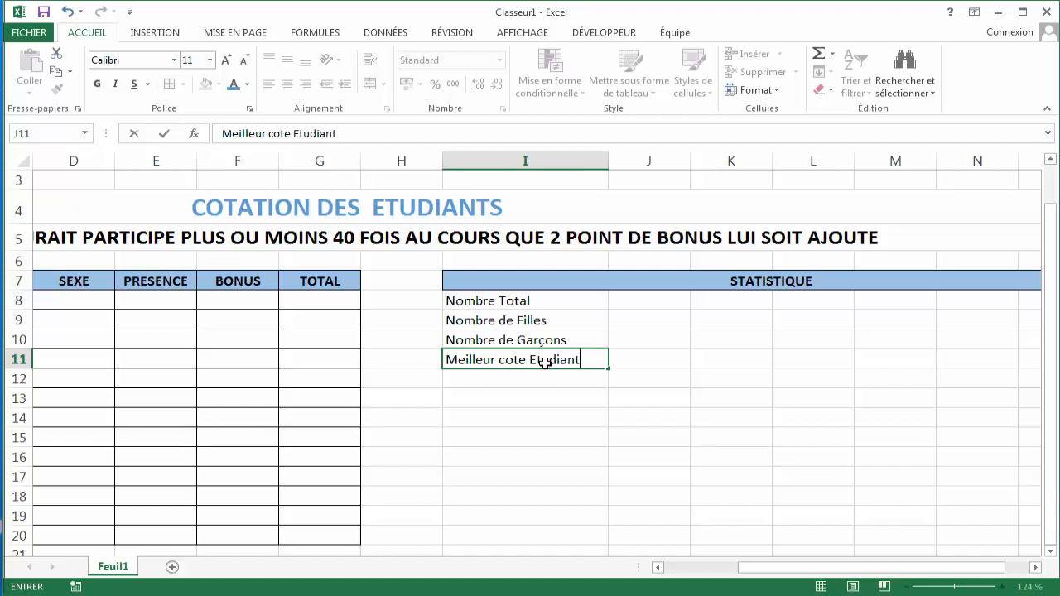
{"action": "key", "text": "Return"}
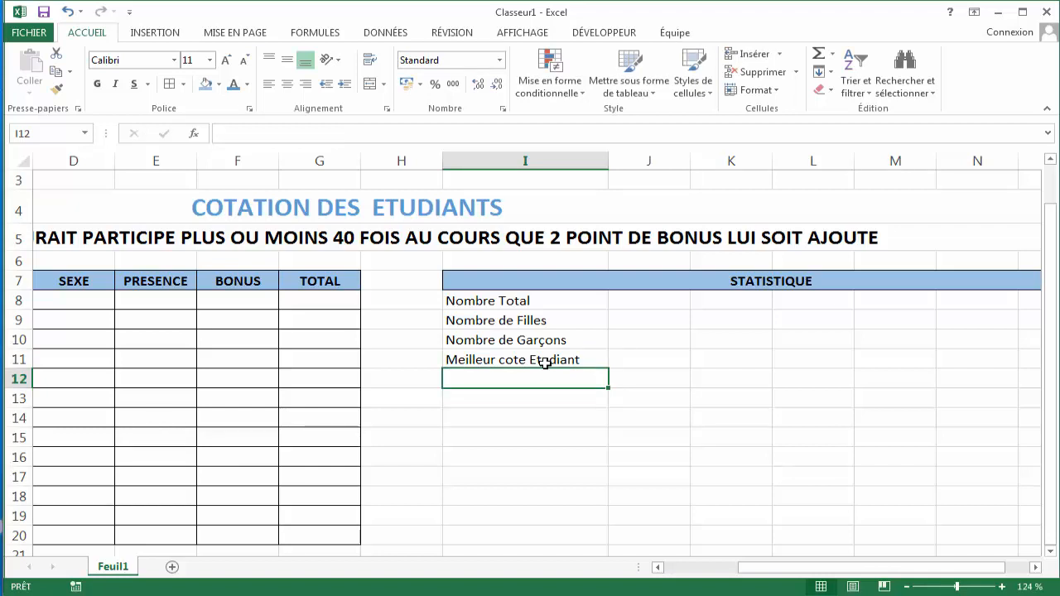
- Enter the labels "Sexe" in cell I12 and "Bonus" in cell I13
{"action": "type", "text": "Sexe"}
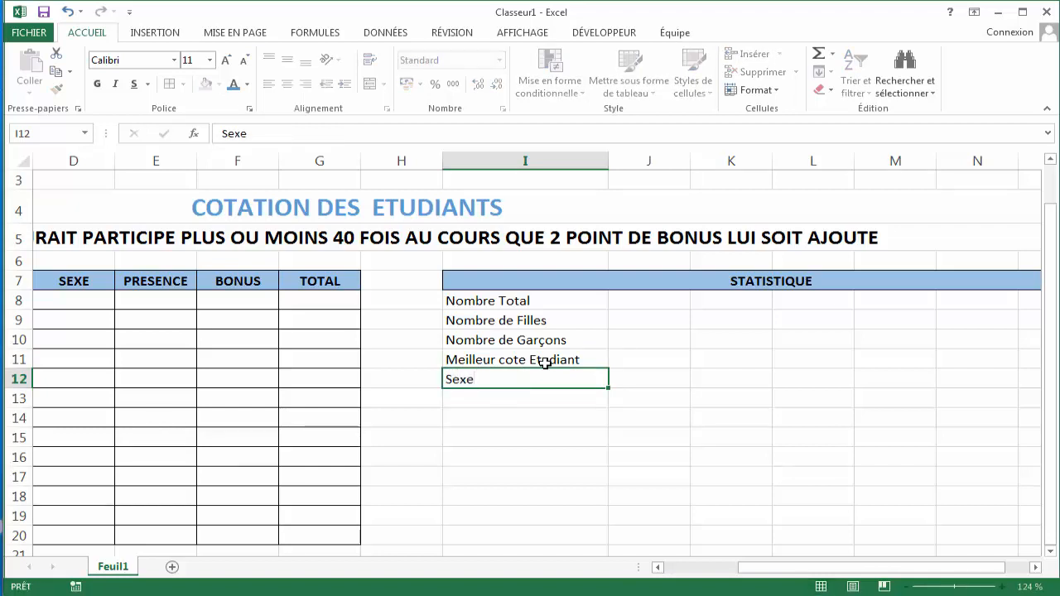
{"action": "key", "text": "Return"}
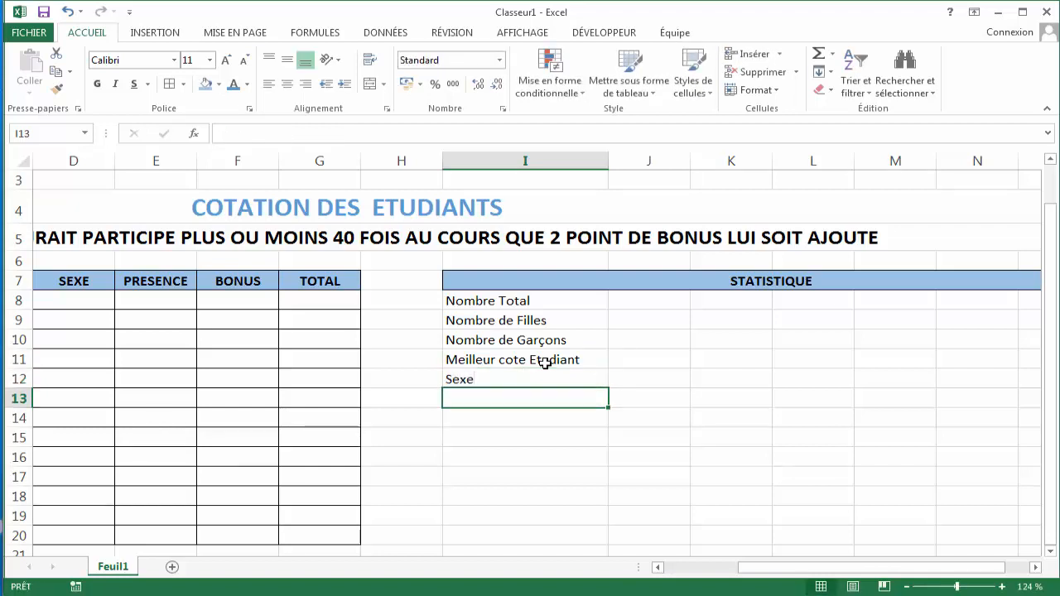
{"action": "type", "text": "Bonus"}
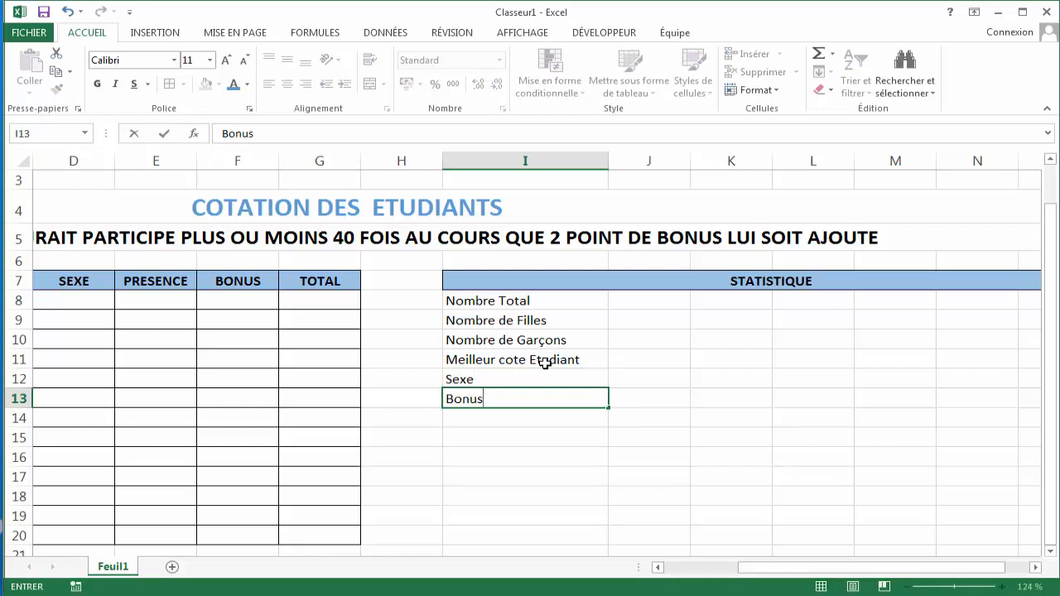
{"action": "key", "text": "Return"}
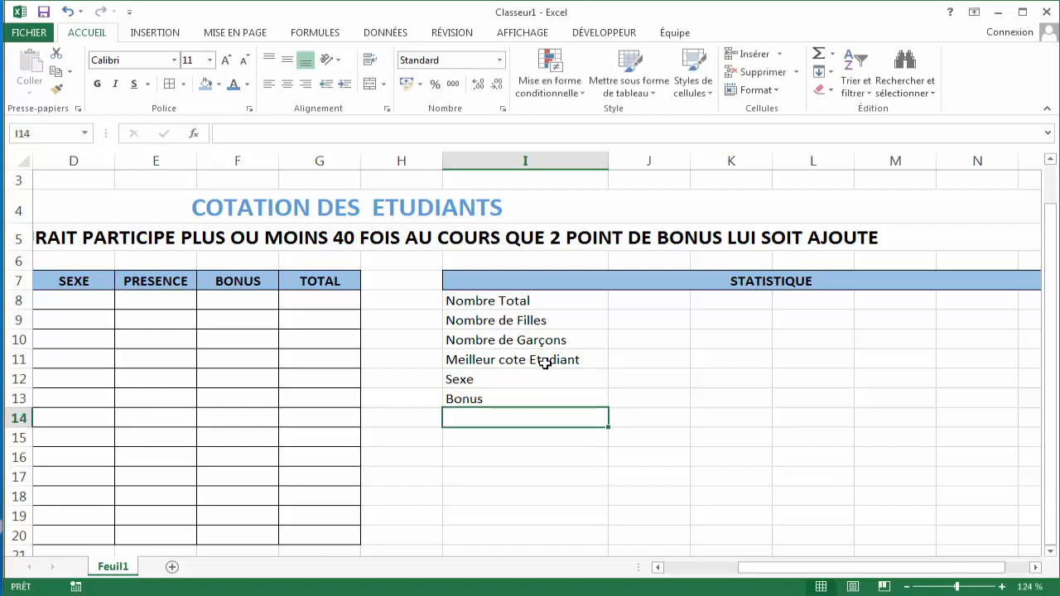
- Enter the label "Point" in cell I14
{"action": "type", "text": "Pont"}
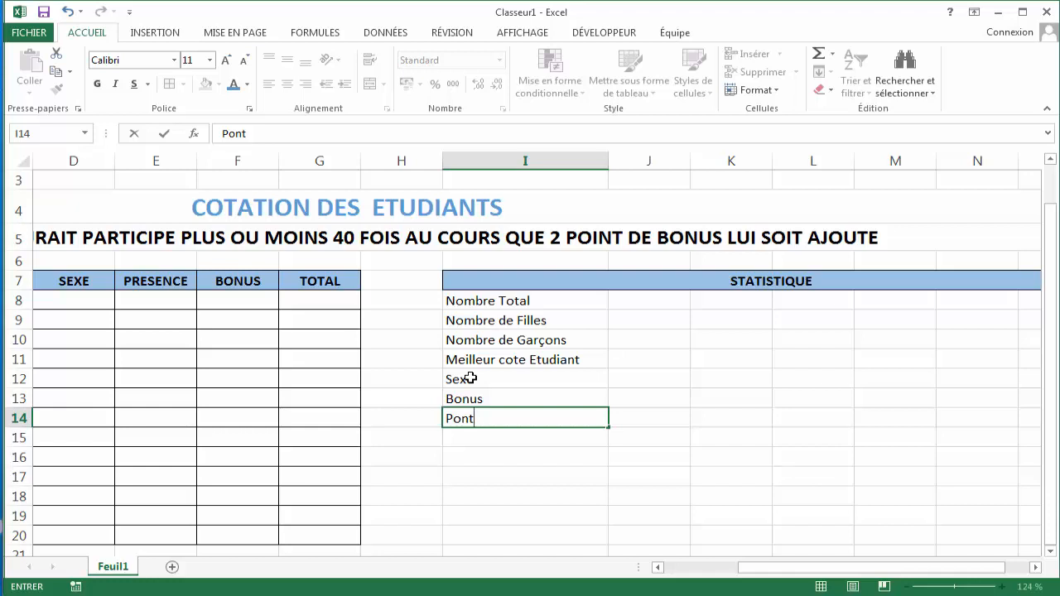
{"action": "key", "text": "BackSpace"}
{"action": "key", "text": "BackSpace"}
{"action": "type", "text": "int"}
{"action": "key", "text": "Return"}
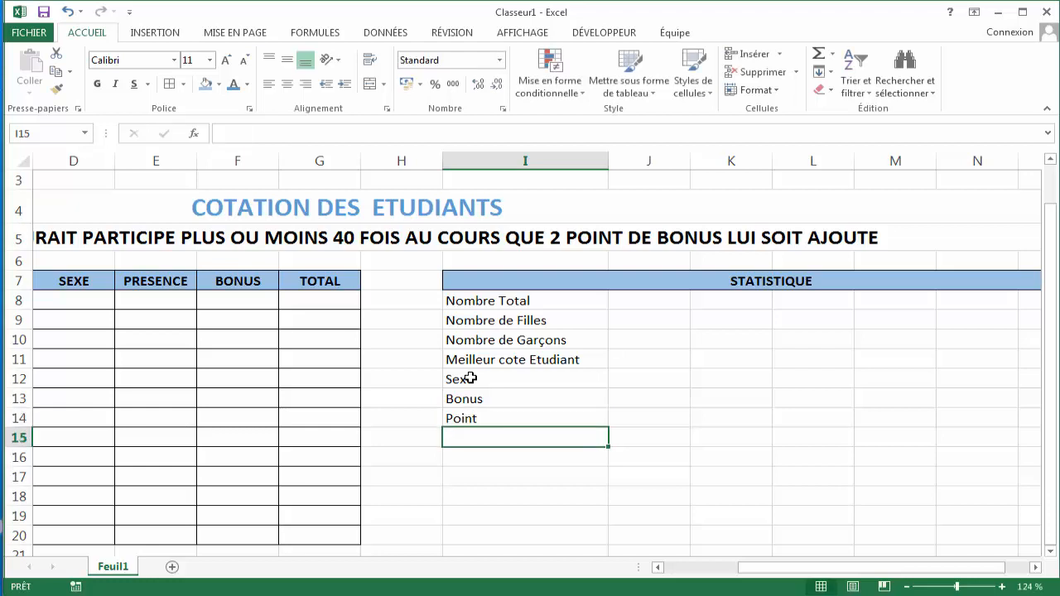
- Enter the label "Meilleur cote Total" in cell I15
{"action": "type", "text": "M"}
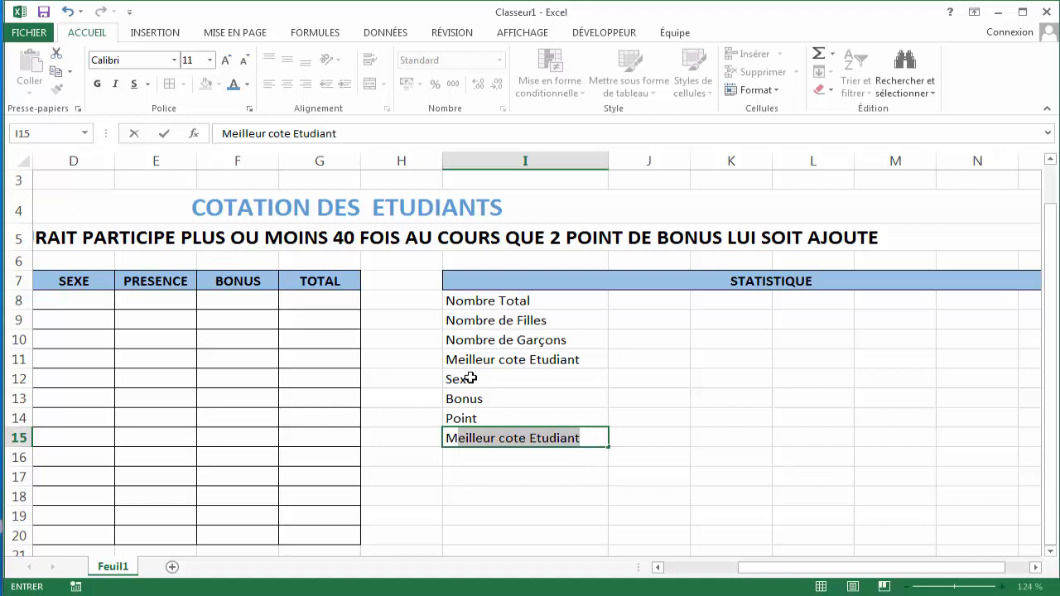
{"action": "key", "text": "Tab"}
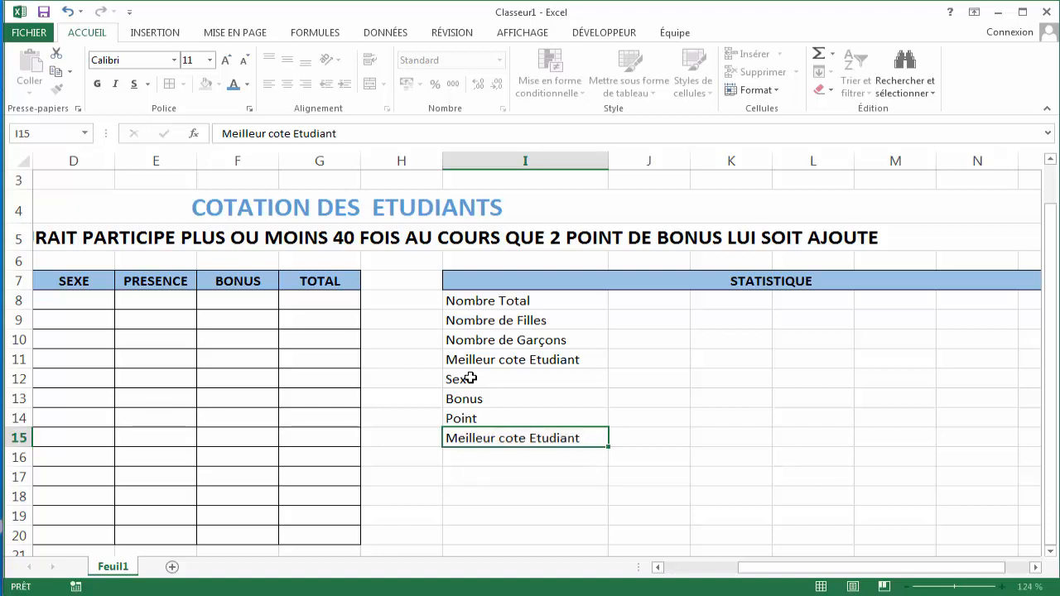
{"action": "double_click", "coordinate": [582, 439]}
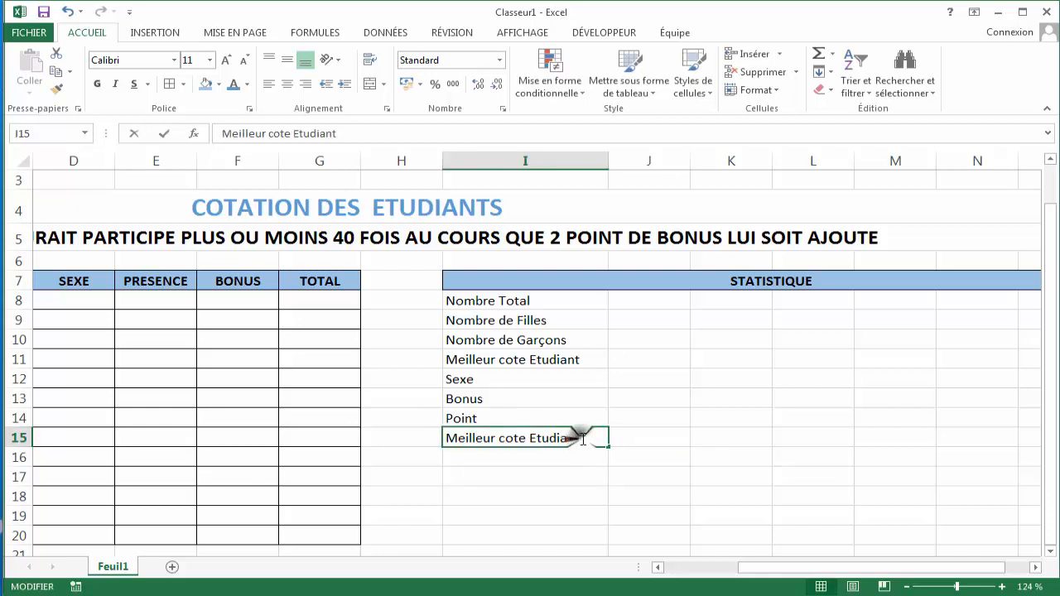
{"action": "key", "text": "BackSpace"}
{"action": "key", "text": "BackSpace"}
{"action": "key", "text": "BackSpace"}
{"action": "key", "text": "BackSpace"}
{"action": "key", "text": "BackSpace"}
{"action": "key", "text": "BackSpace"}
{"action": "key", "text": "BackSpace"}
{"action": "key", "text": "BackSpace"}
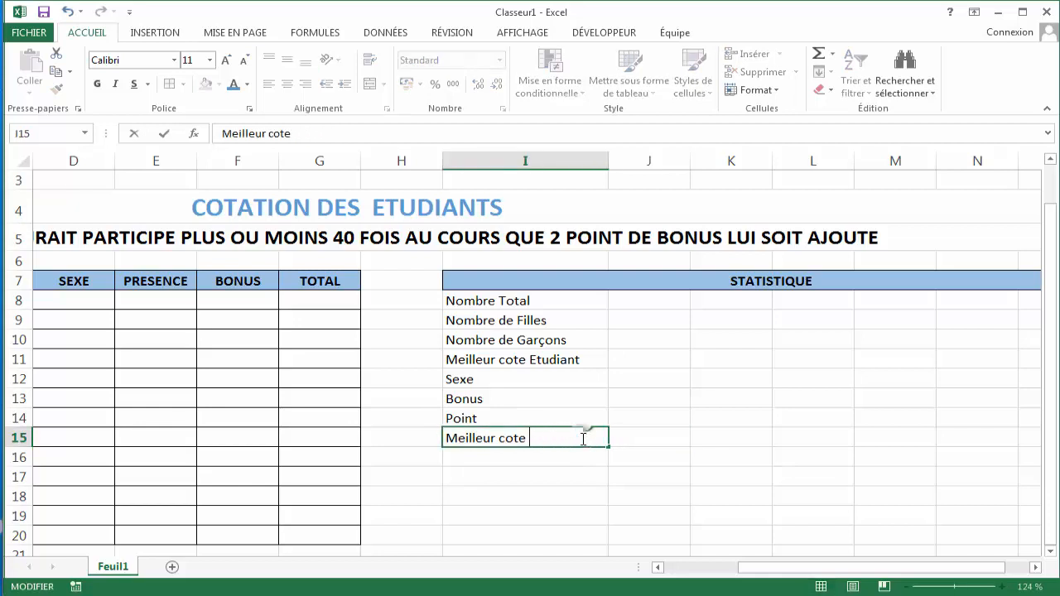
{"action": "type", "text": "Totam"}
{"action": "key", "text": "BackSpace"}
{"action": "type", "text": "l"}
{"action": "left_click", "coordinate": [539, 460]}
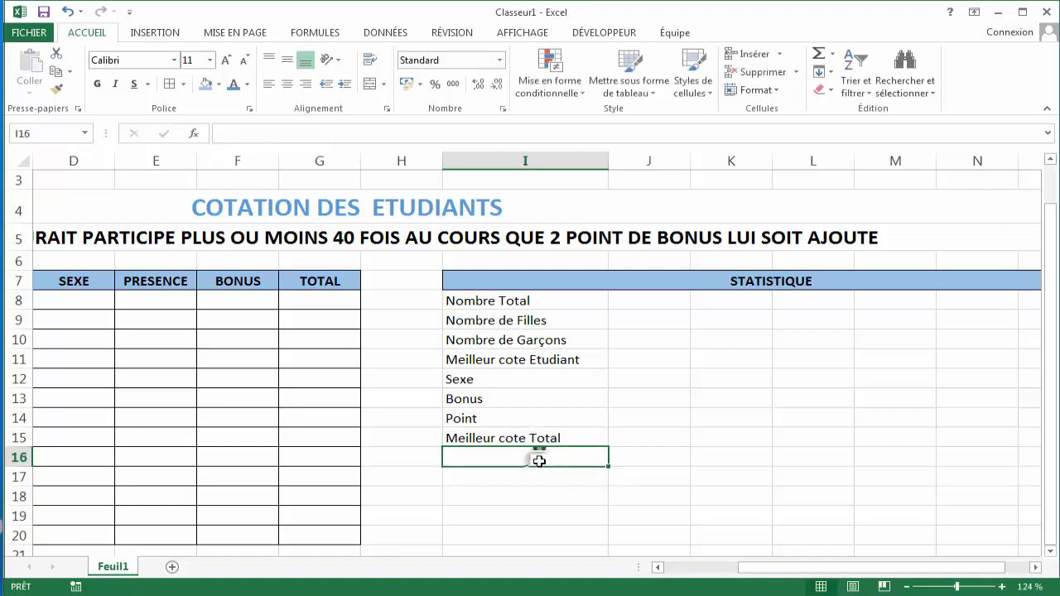
- Enter the labels "Mauvaise" in cell I16 and "Sexe" in cell I17
{"action": "type", "text": "Mauvaise"}
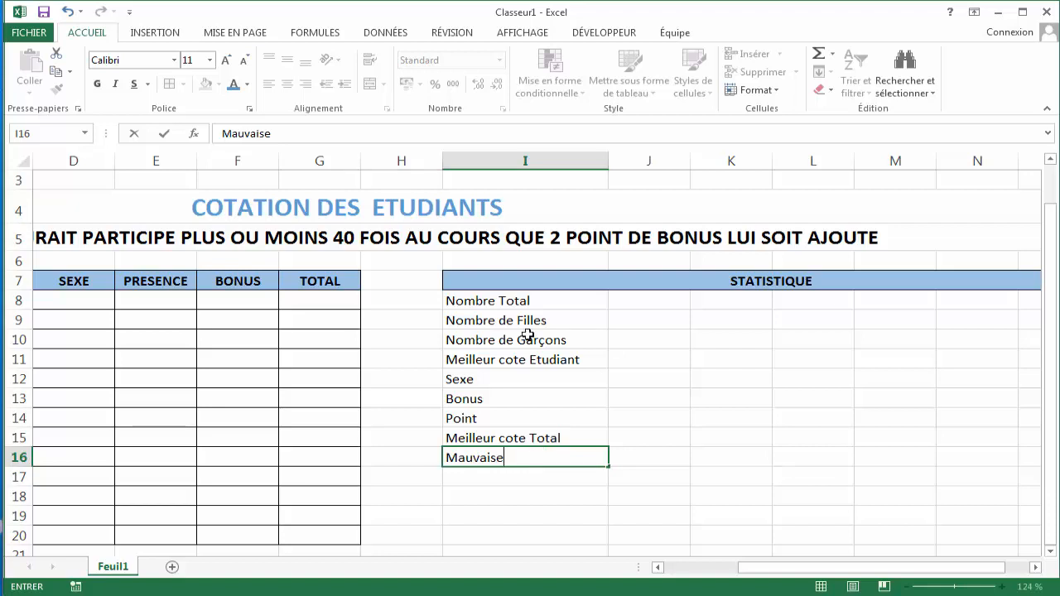
{"action": "key", "text": "ctrl+Return"}
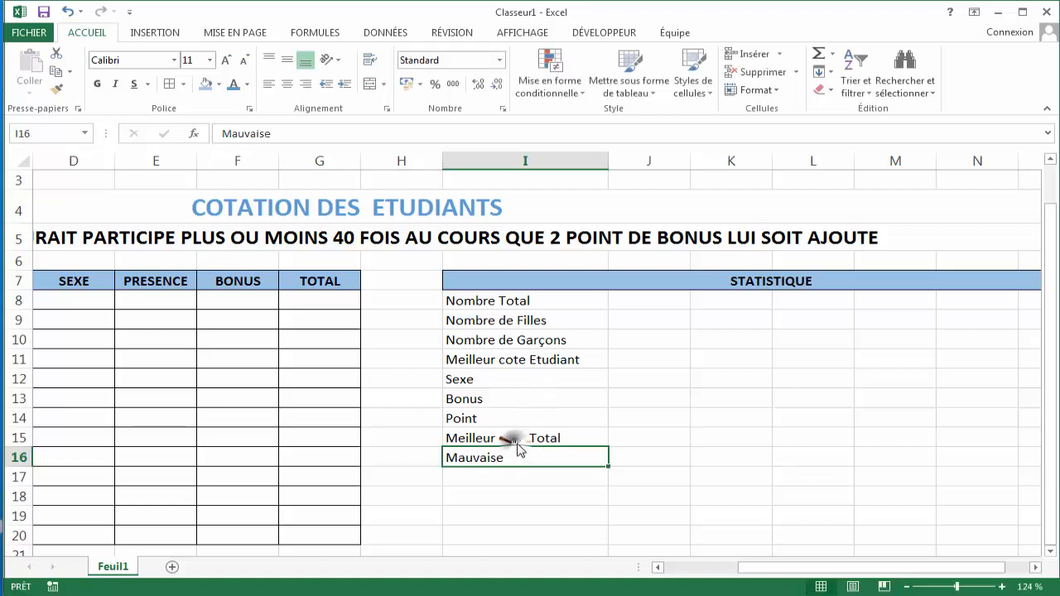
{"action": "left_click", "coordinate": [501, 471]}
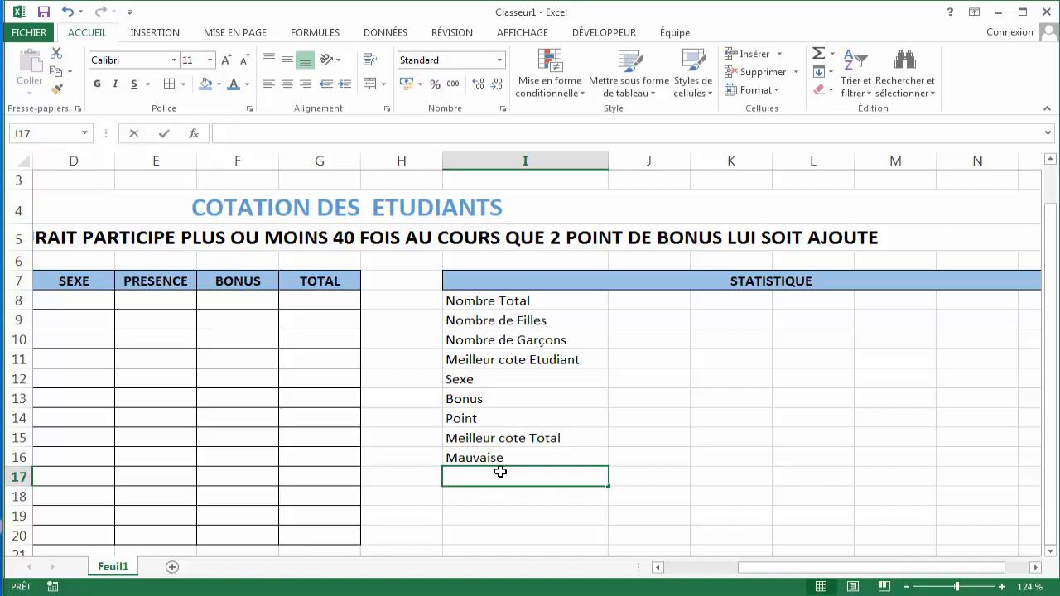
{"action": "type", "text": "Sexe"}
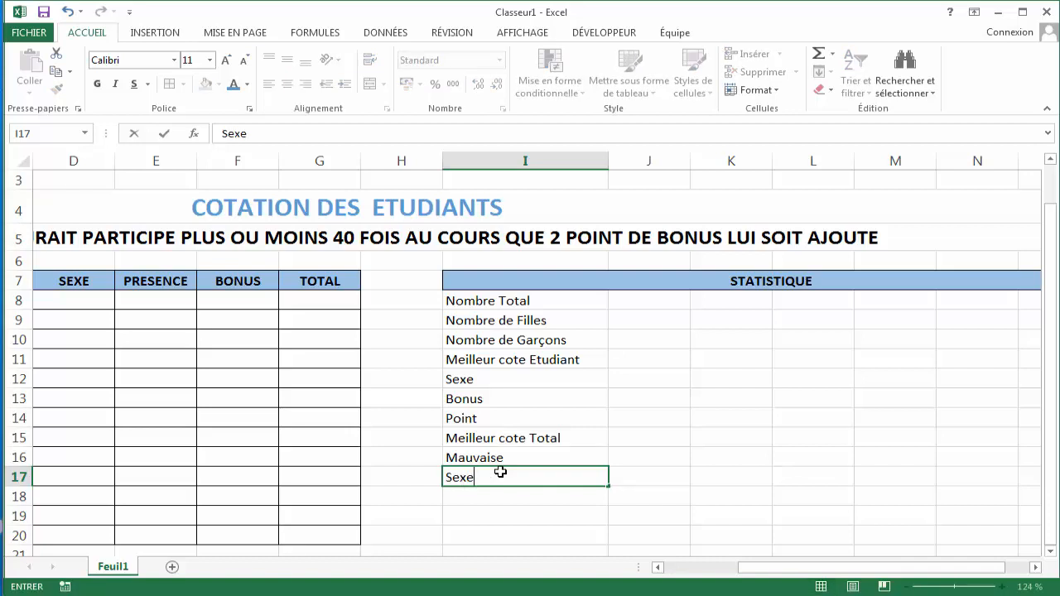
{"action": "left_click", "coordinate": [500, 489]}
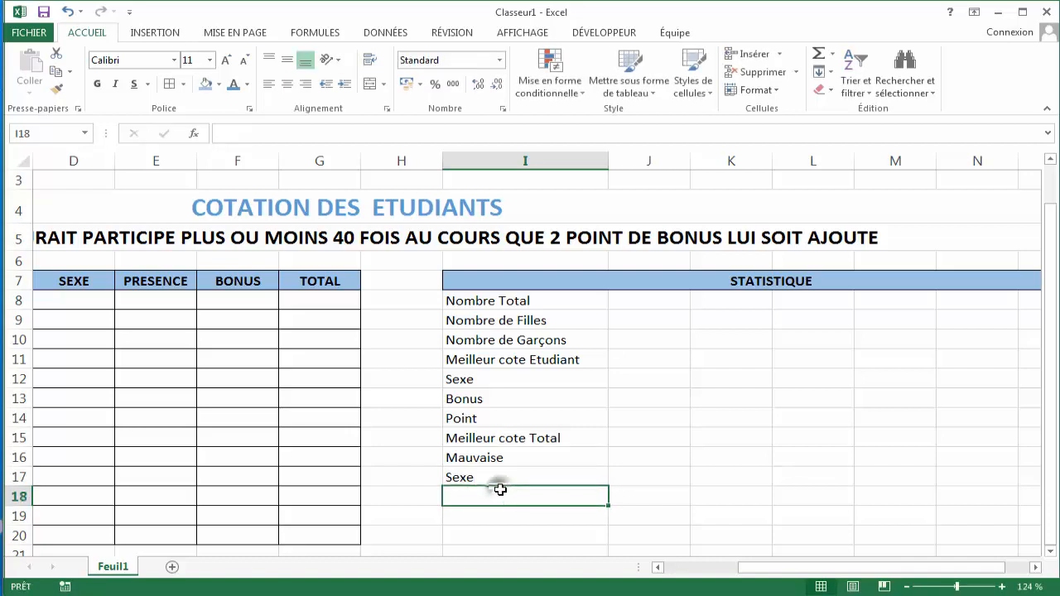
- Enter the labels "Bonus" in cell I18 and "Point" in cell I19
{"action": "type", "text": "Bonus"}
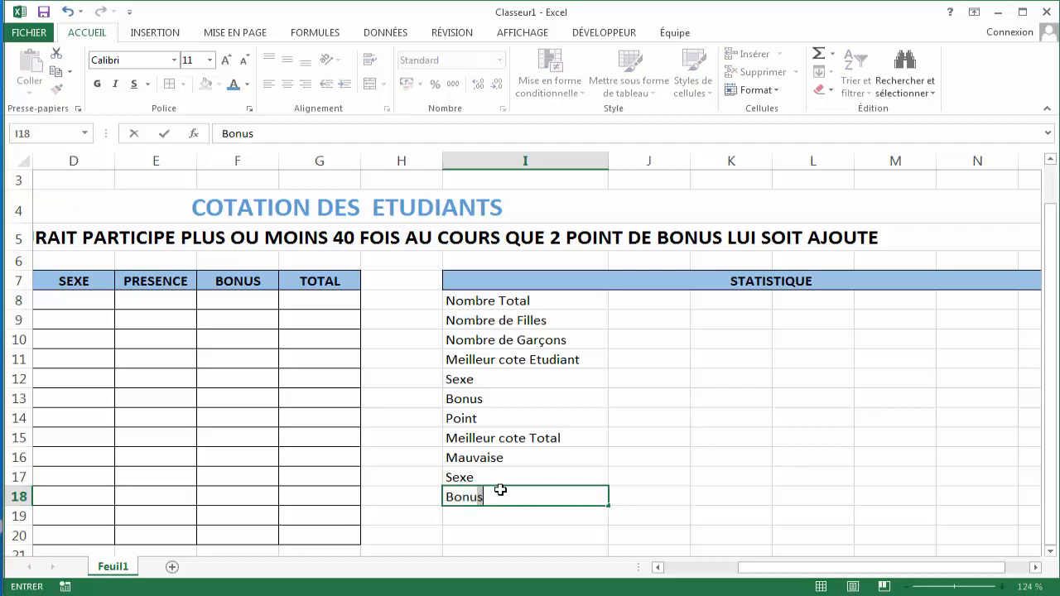
{"action": "left_click", "coordinate": [496, 514]}
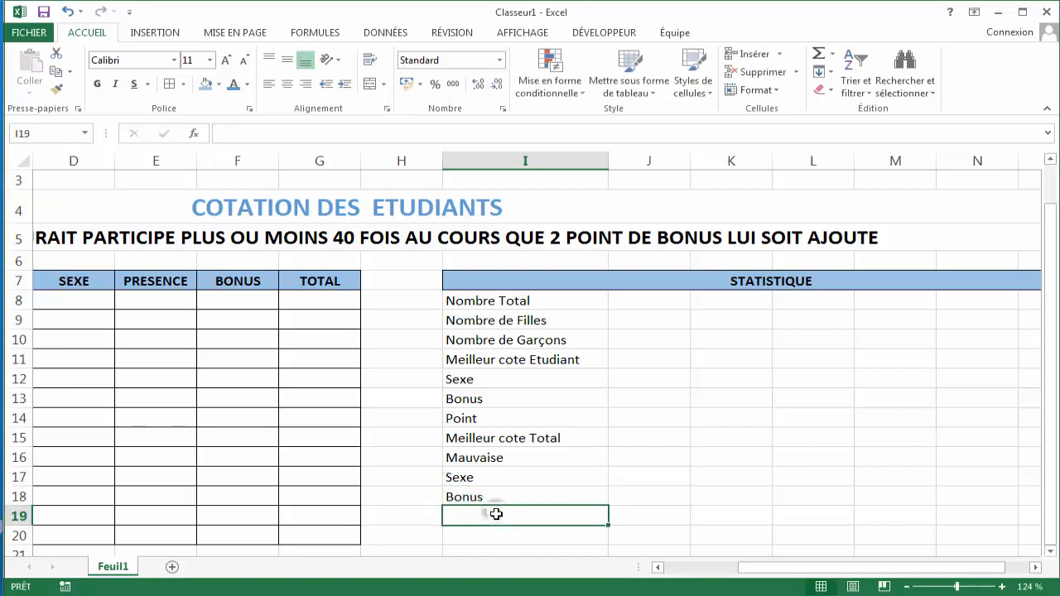
{"action": "type", "text": "Po"}
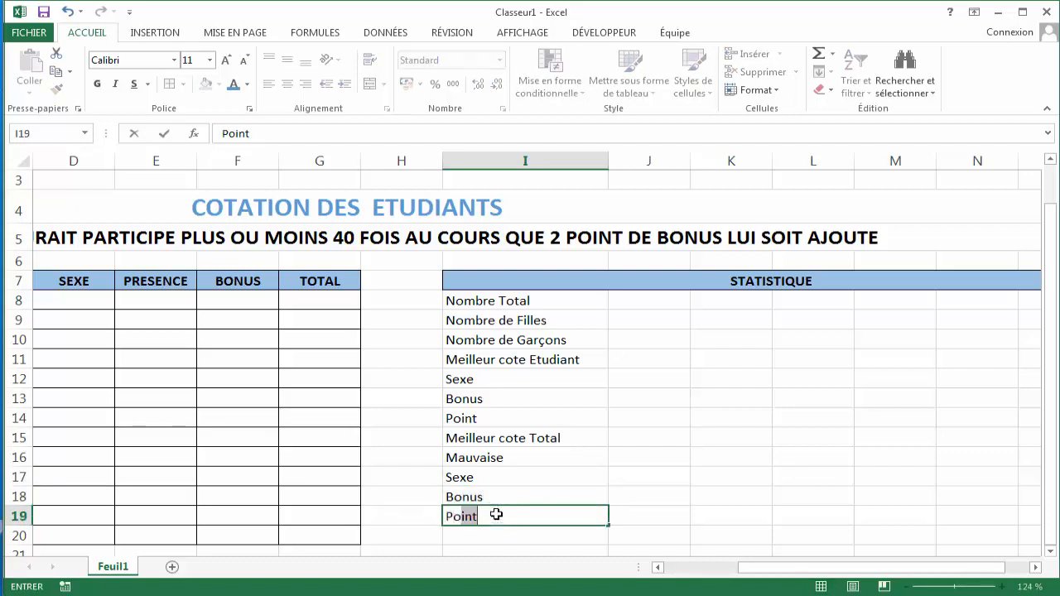
{"action": "type", "text": "int"}
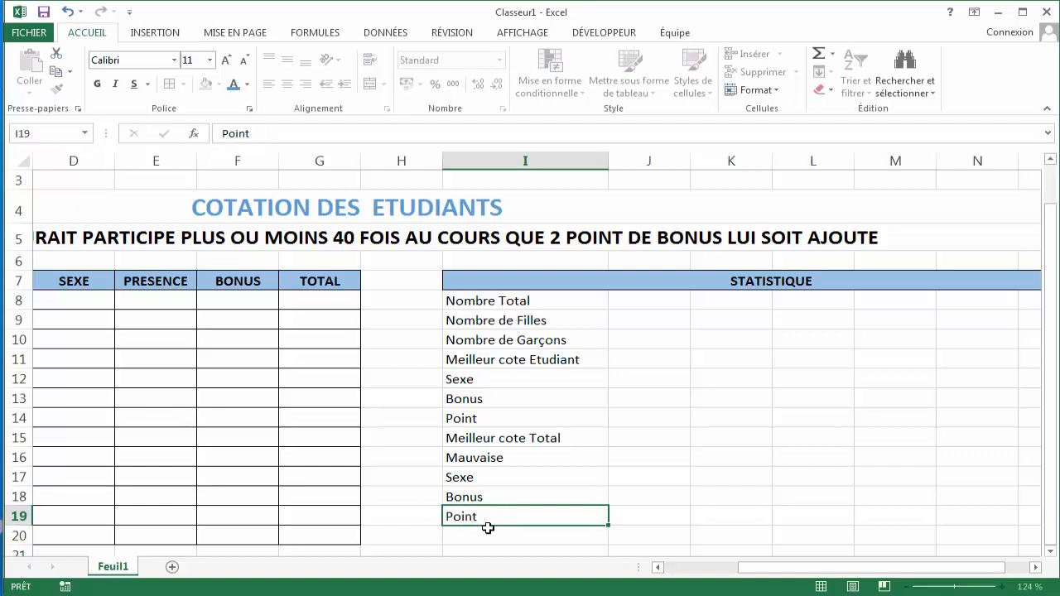
{"action": "key", "text": "Tab"}
{"action": "left_click", "coordinate": [484, 534]}
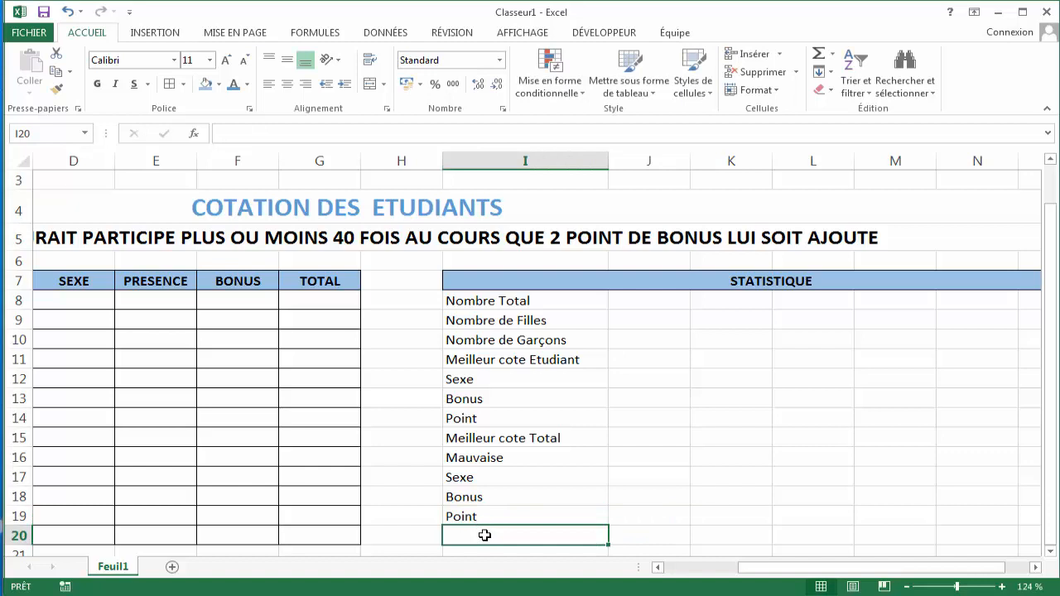
- Enter the label "Mauvaise cote Total" in cell I20
{"action": "type", "text": "Mau"}
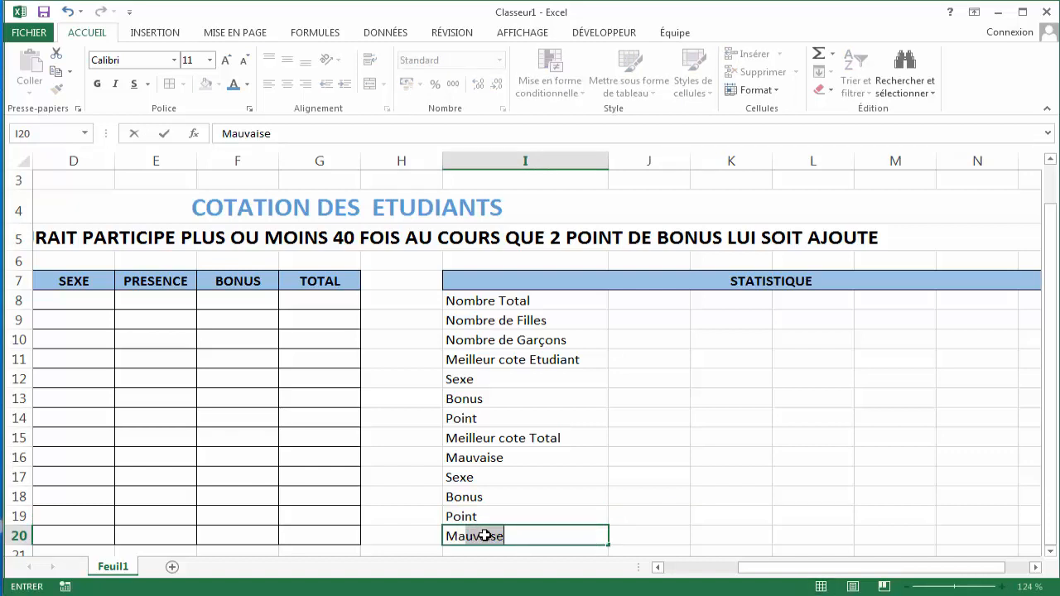
{"action": "key", "text": "Tab"}
{"action": "double_click", "coordinate": [516, 537]}
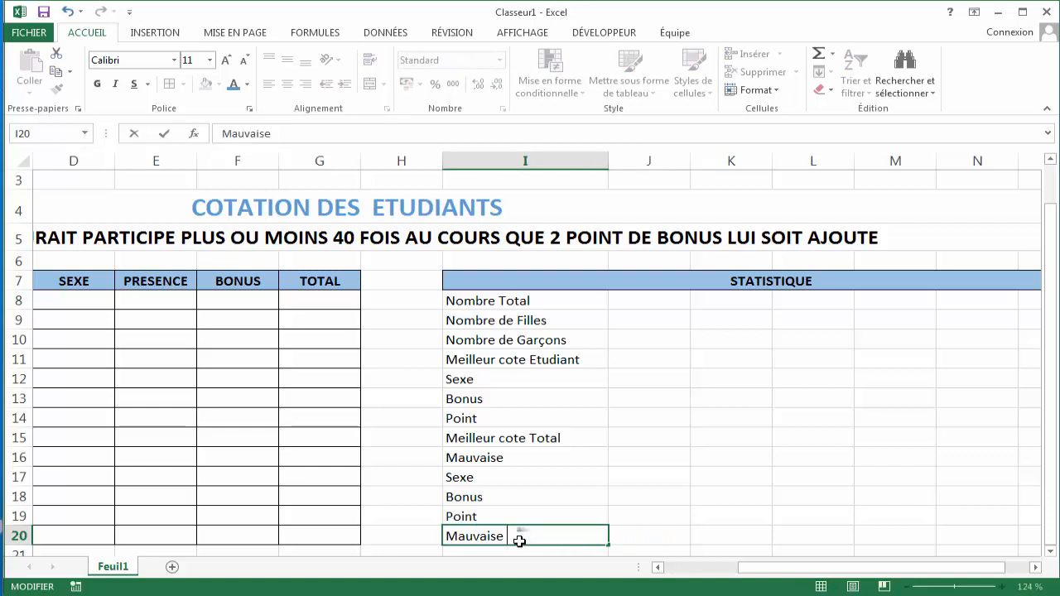
{"action": "type", "text": "cote TOta"}
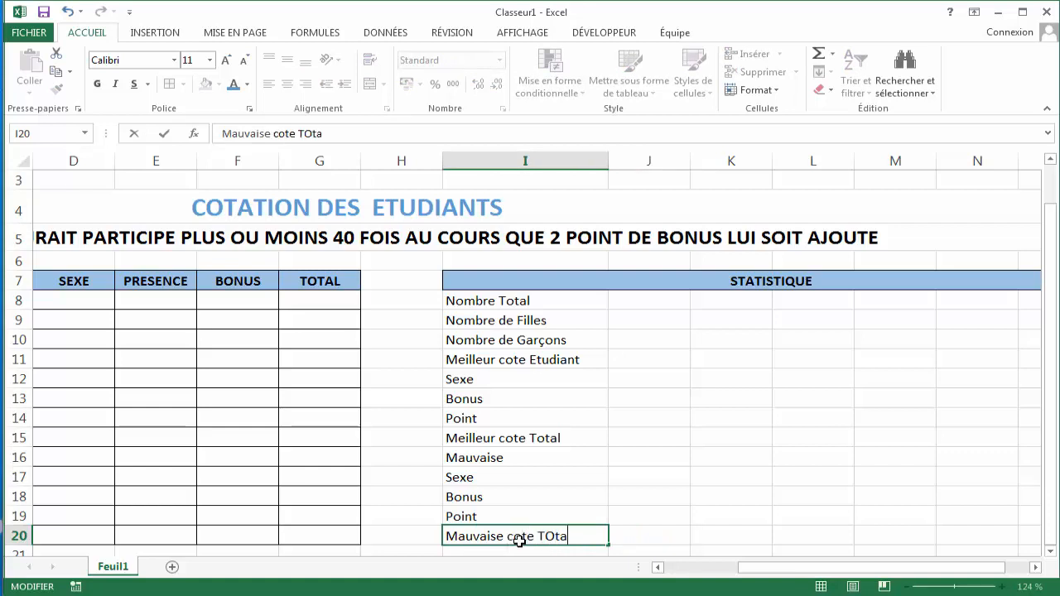
{"action": "key", "text": "BackSpace"}
{"action": "key", "text": "BackSpace"}
{"action": "type", "text": "ot"}
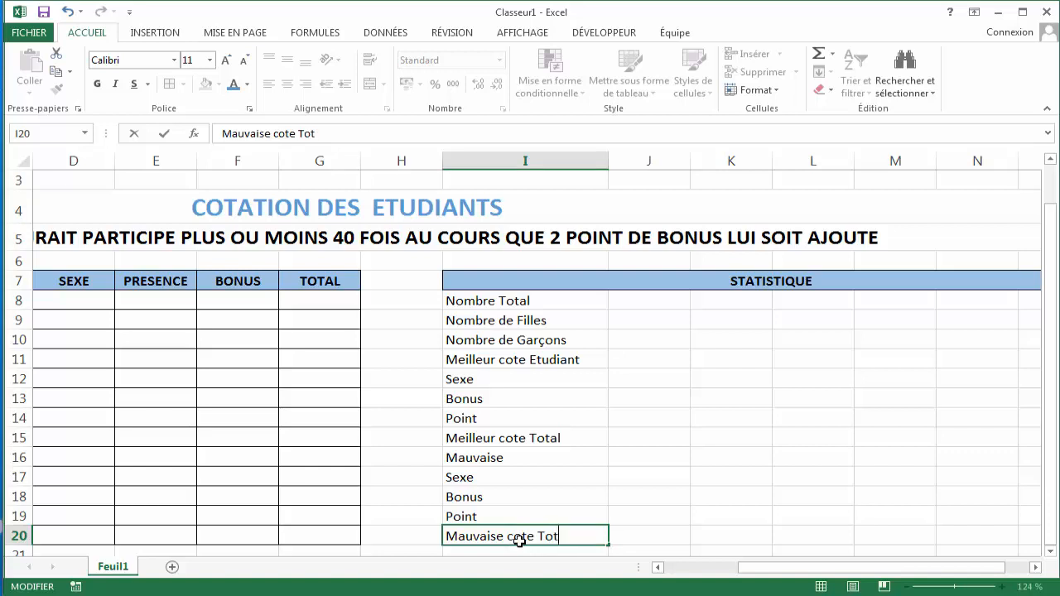
{"action": "type", "text": "al"}
{"action": "key", "text": "Tab"}
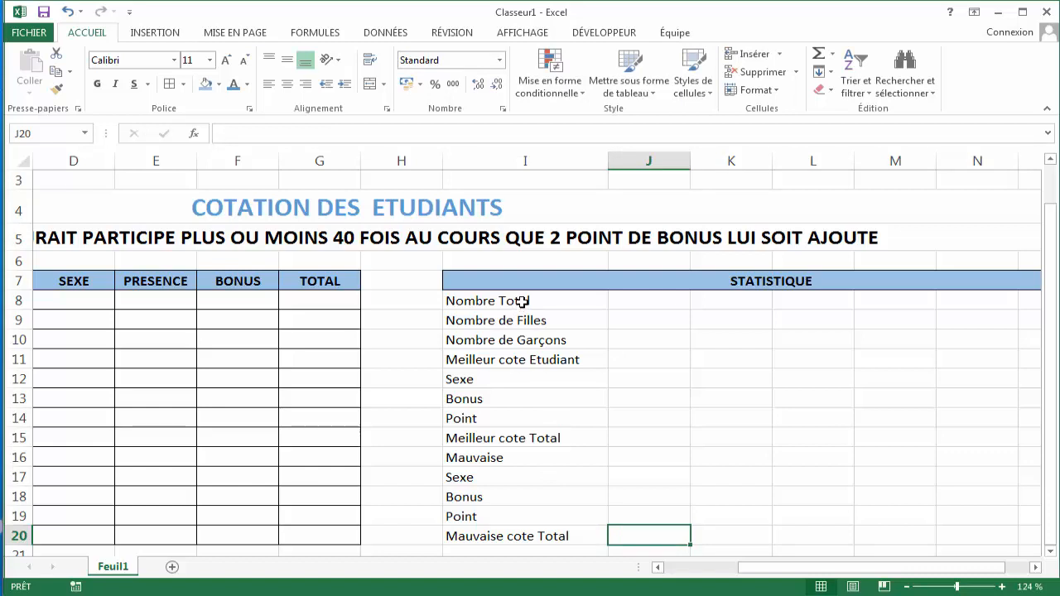
- Apply borders and a blue fill to the label cells I8:I20
{"action": "left_click_drag", "start_coordinate": [521, 298], "coordinate": [515, 538]}
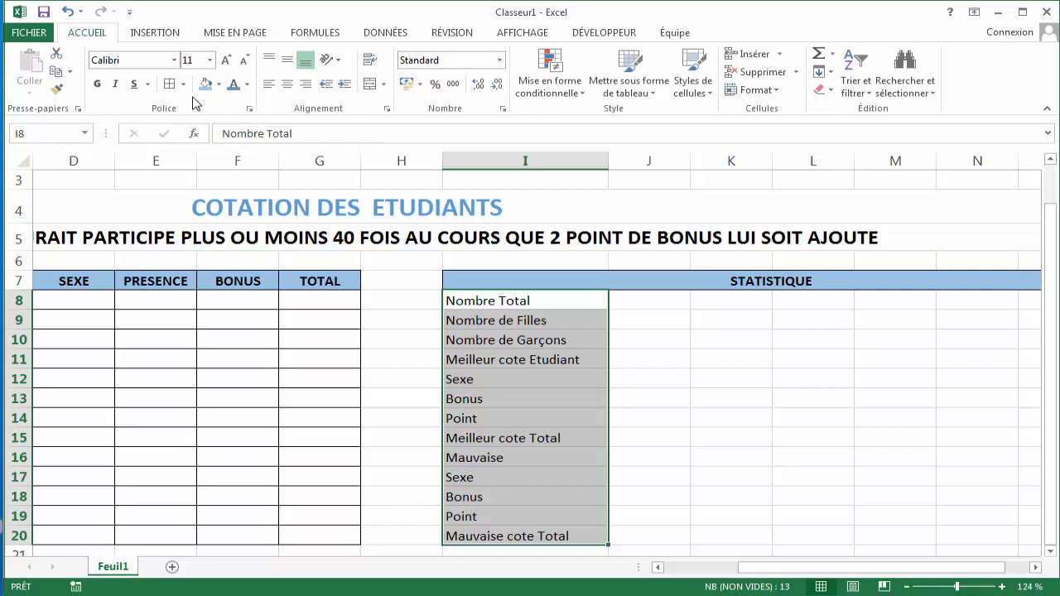
{"action": "left_click", "coordinate": [169, 84]}
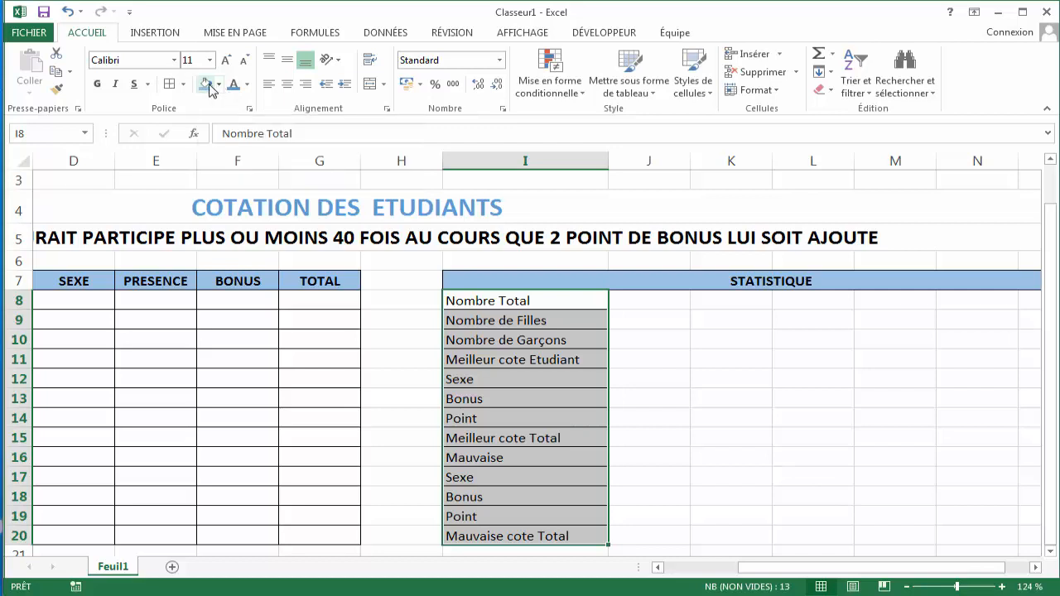
{"action": "left_click", "coordinate": [208, 85]}
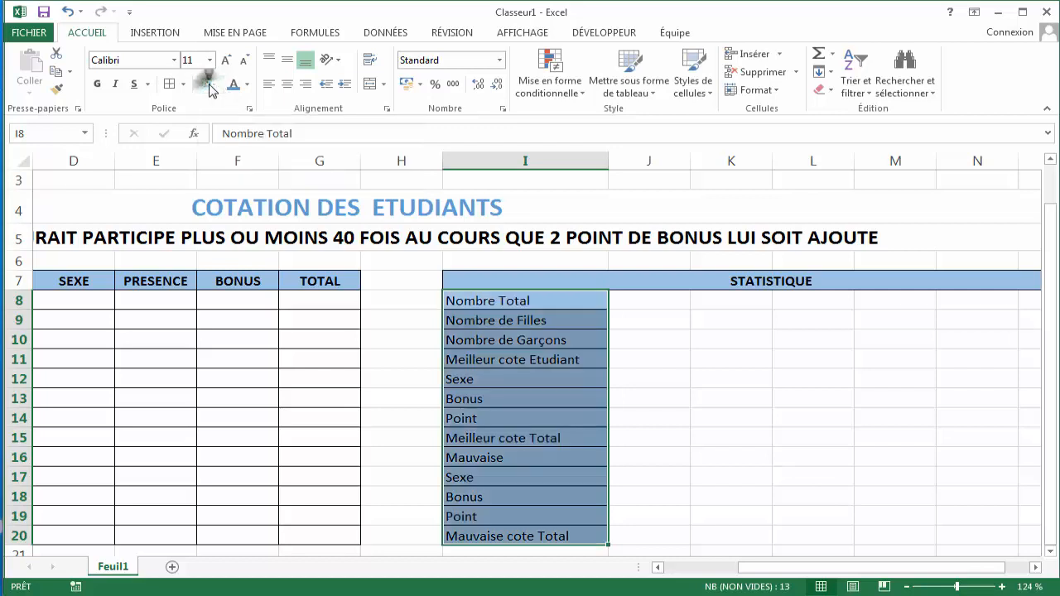
{"action": "left_click", "coordinate": [638, 303]}
- Make the labels in I8:I20 bold
{"action": "left_click", "coordinate": [557, 299]}
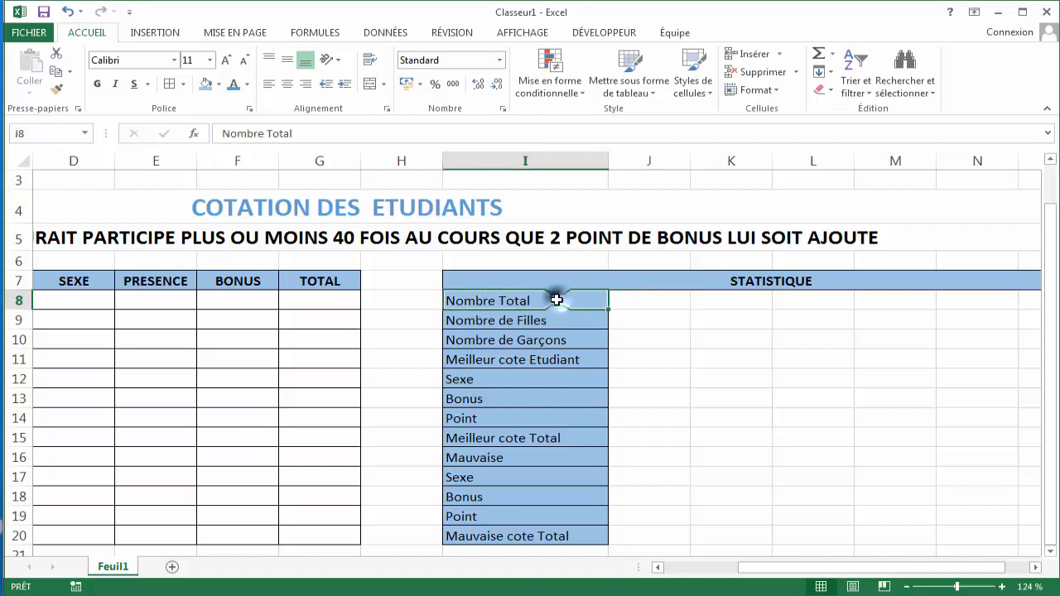
{"action": "left_click_drag", "start_coordinate": [556, 300], "coordinate": [539, 537]}
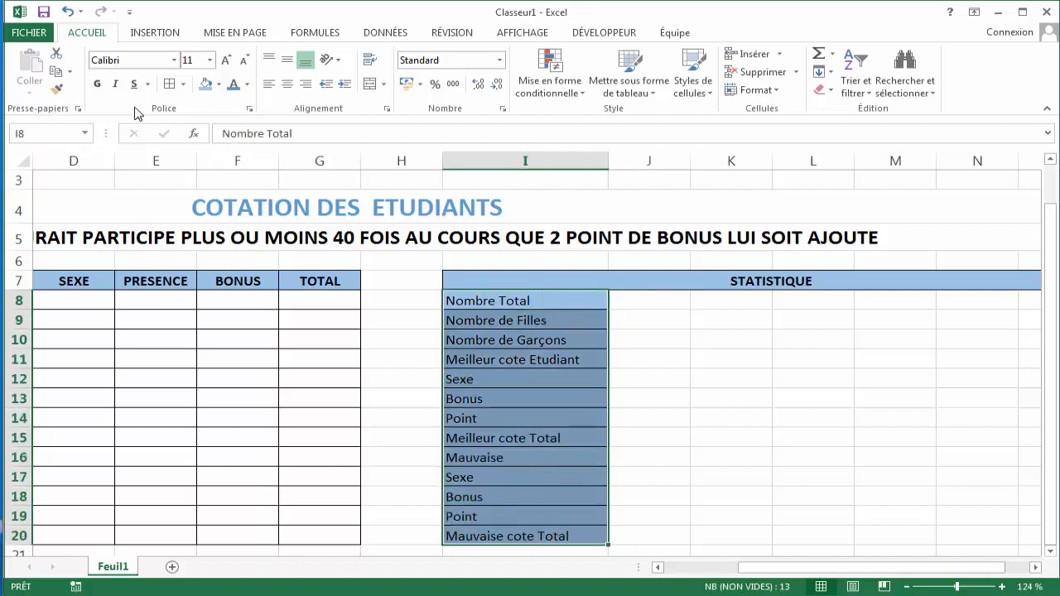
{"action": "left_click", "coordinate": [97, 84]}
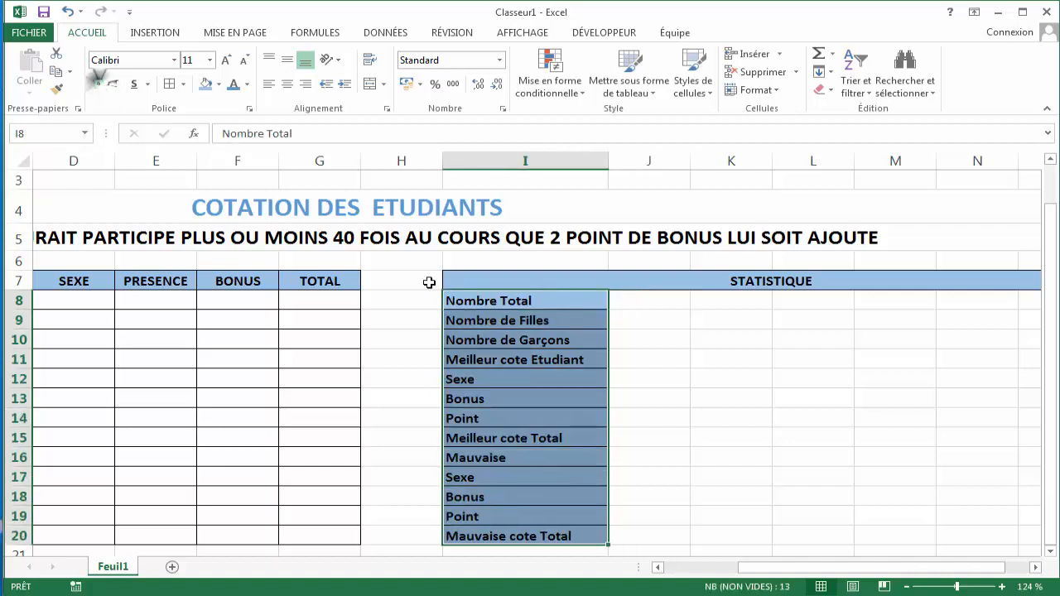
- Fill cells J8:J20 with the theme colour Gris - 25 %, Arrière-plan 2, plus sombre 10 %
{"action": "left_click", "coordinate": [640, 294]}
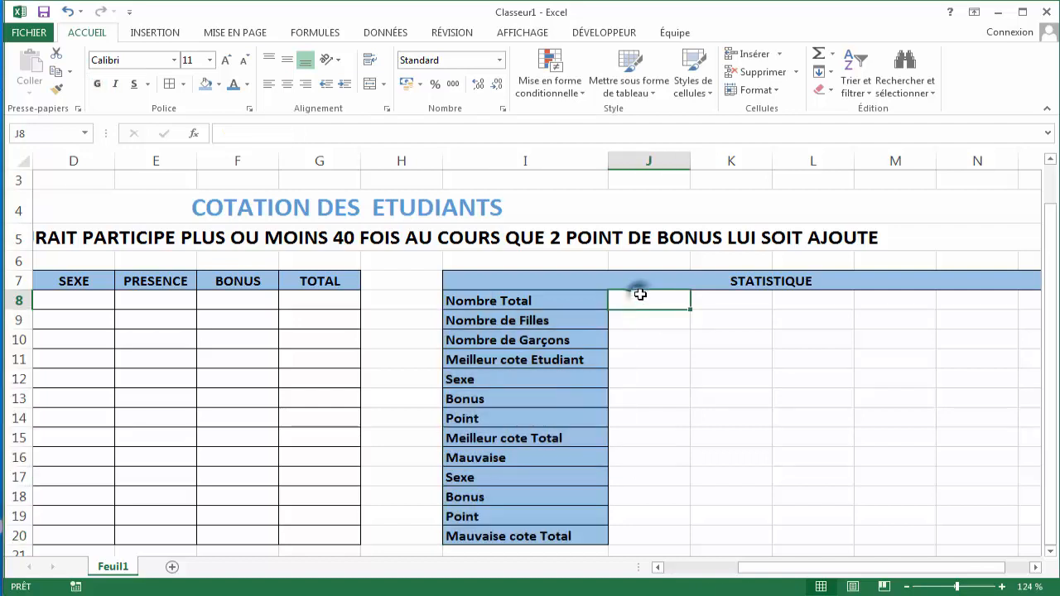
{"action": "left_click_drag", "start_coordinate": [640, 294], "coordinate": [624, 535]}
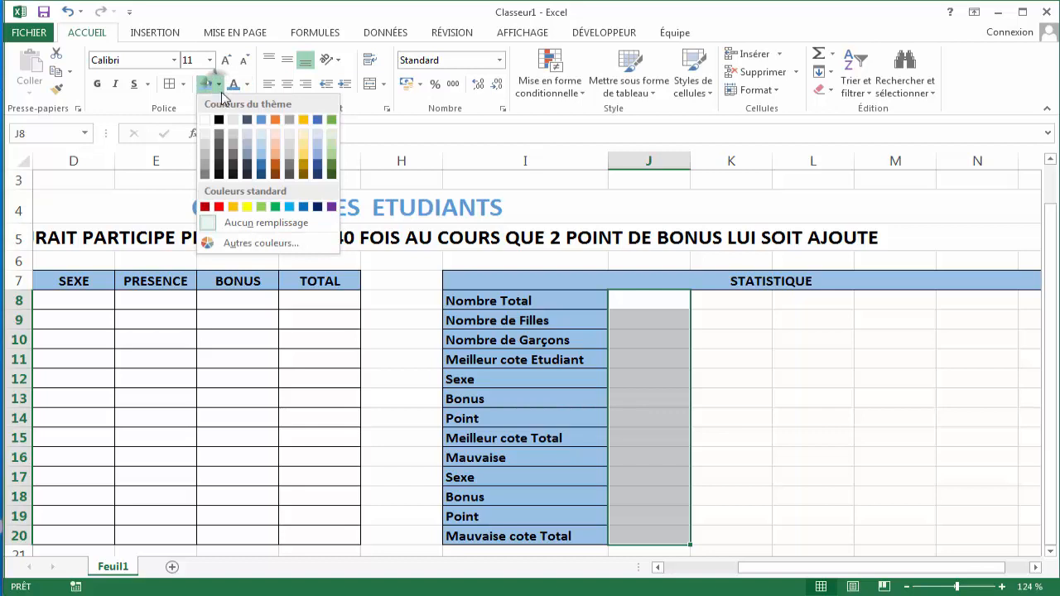
{"action": "left_click", "coordinate": [238, 143]}
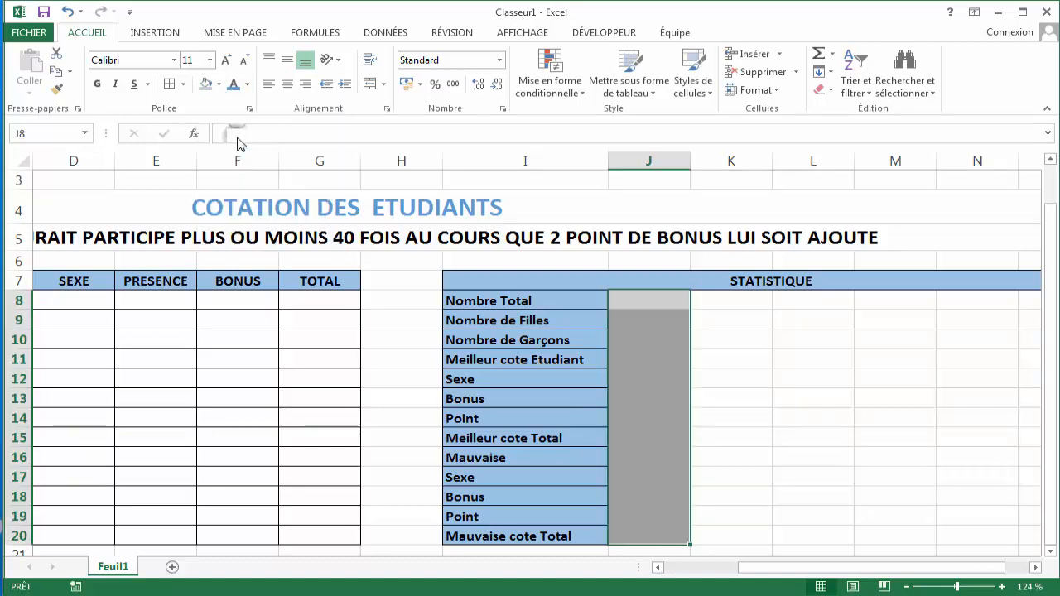
- Apply borders to the grey value cells J8:J20
{"action": "left_click", "coordinate": [170, 83]}
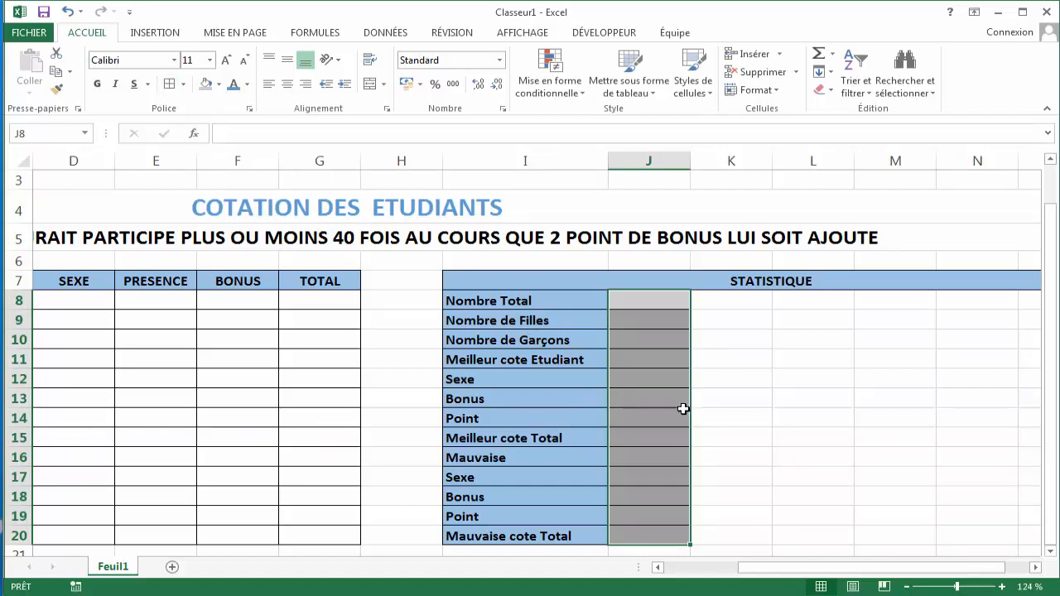
{"action": "left_click", "coordinate": [651, 360]}
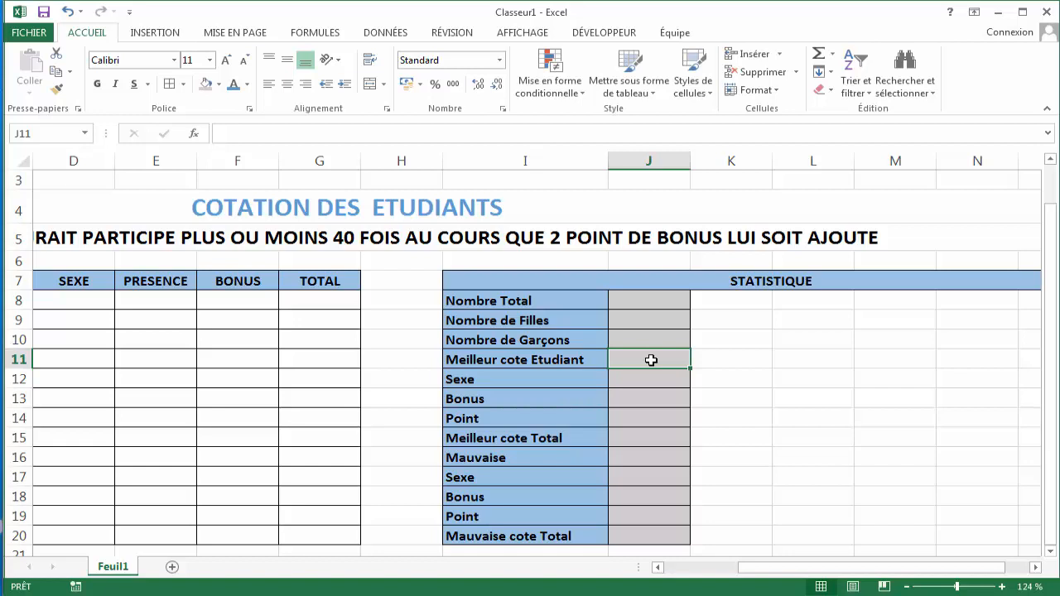
{"action": "left_click_drag", "start_coordinate": [650, 360], "coordinate": [799, 371]}
{"action": "left_click", "coordinate": [844, 394]}
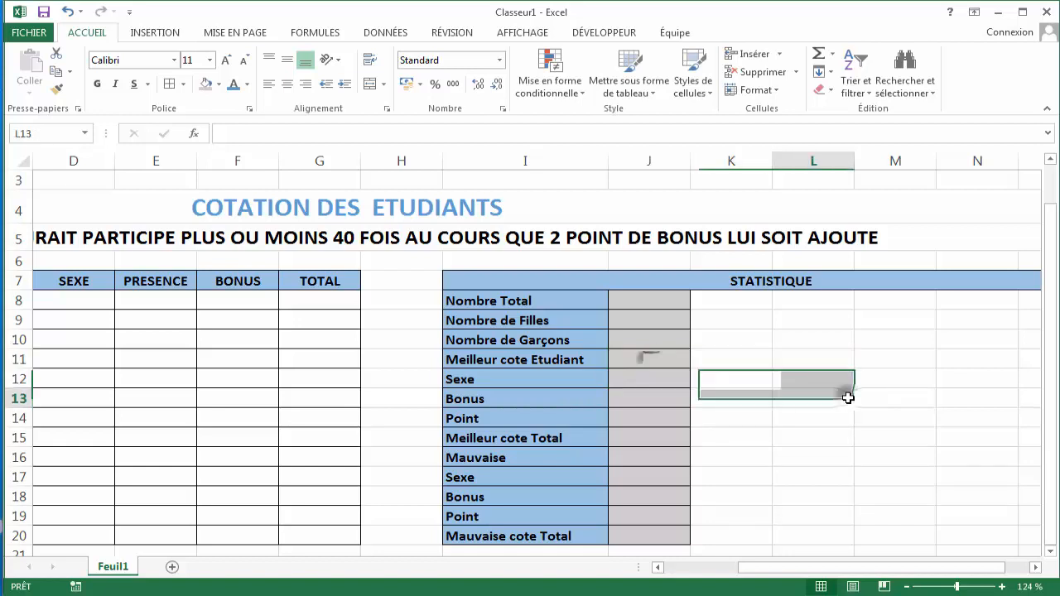
- Merge and centre cells J11:N11 beside Meilleur cote Etudiant and give the merged cell borders
{"action": "left_click", "coordinate": [669, 361]}
{"action": "left_click_drag", "start_coordinate": [669, 361], "coordinate": [955, 367]}
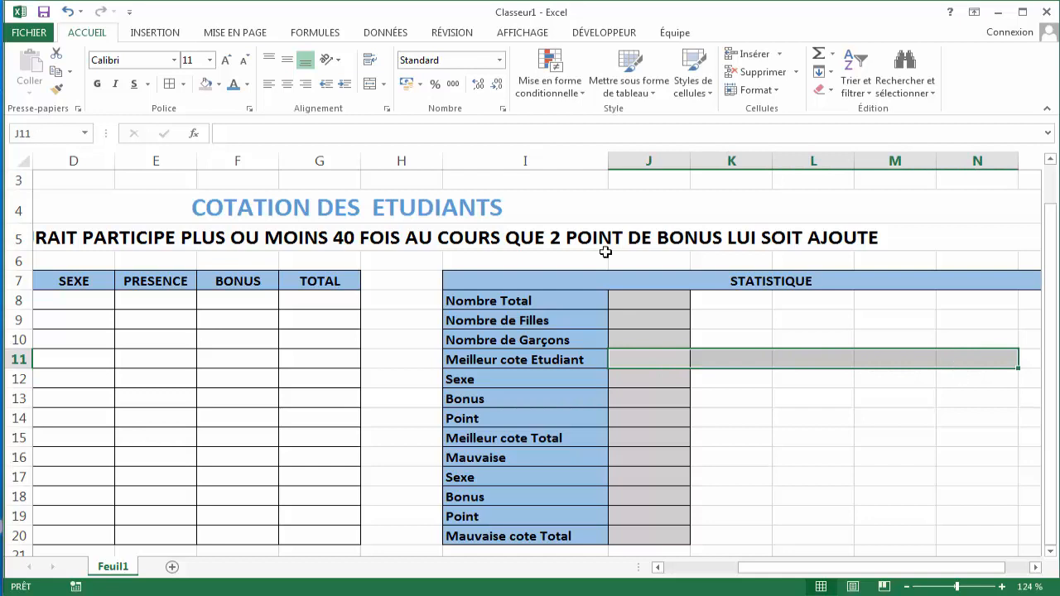
{"action": "left_click", "coordinate": [181, 85]}
{"action": "left_click", "coordinate": [183, 86]}
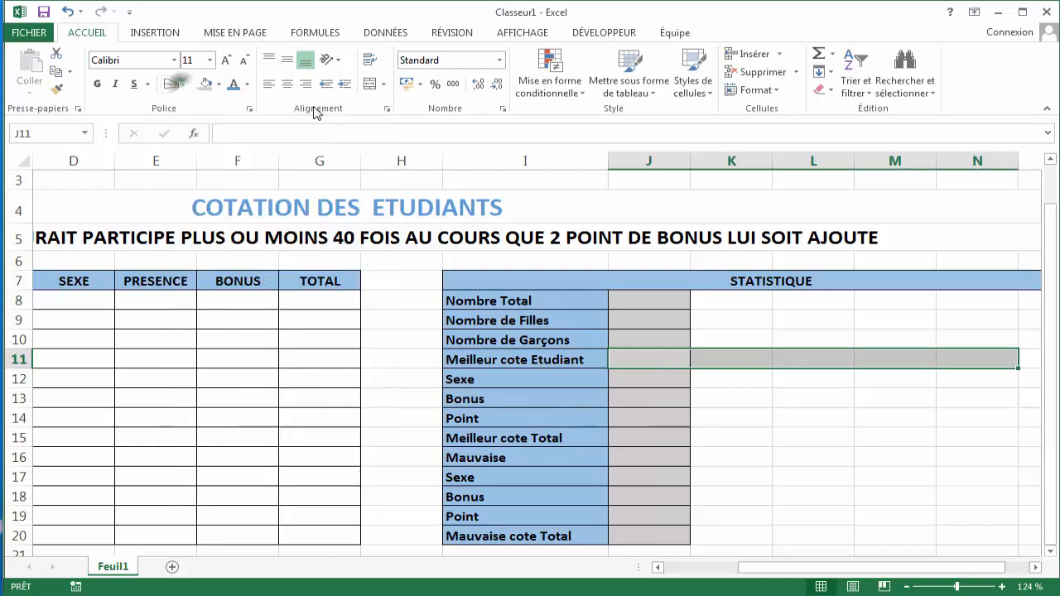
{"action": "left_click", "coordinate": [368, 85]}
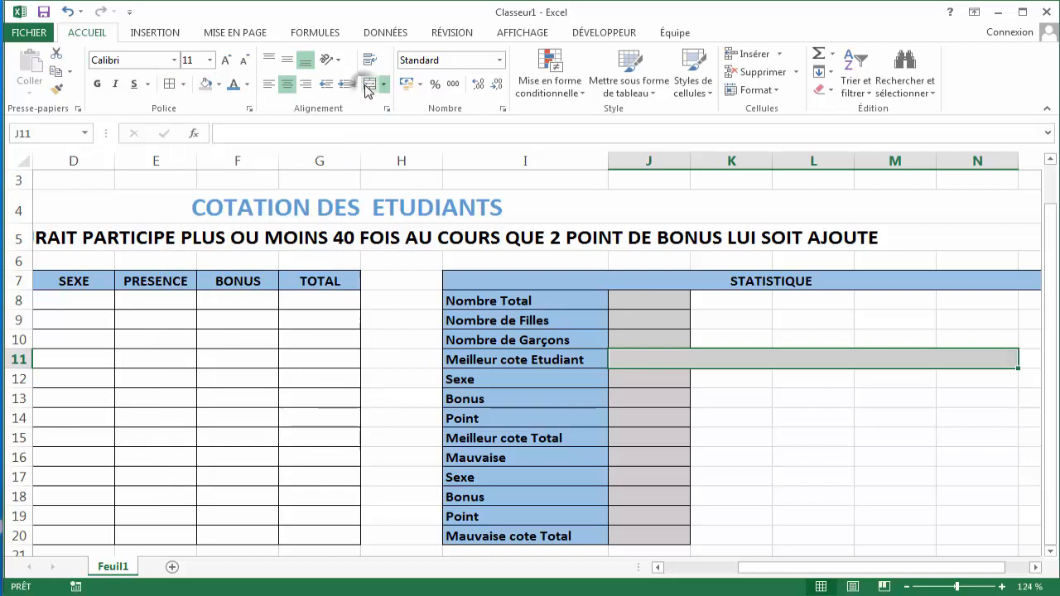
{"action": "left_click", "coordinate": [173, 85]}
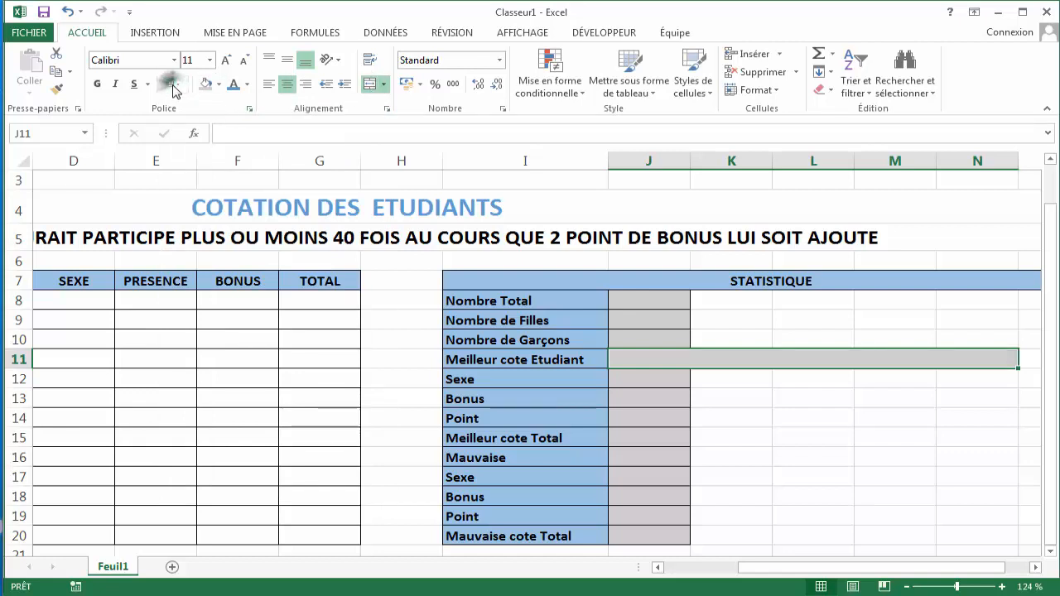
{"action": "left_click", "coordinate": [756, 378]}
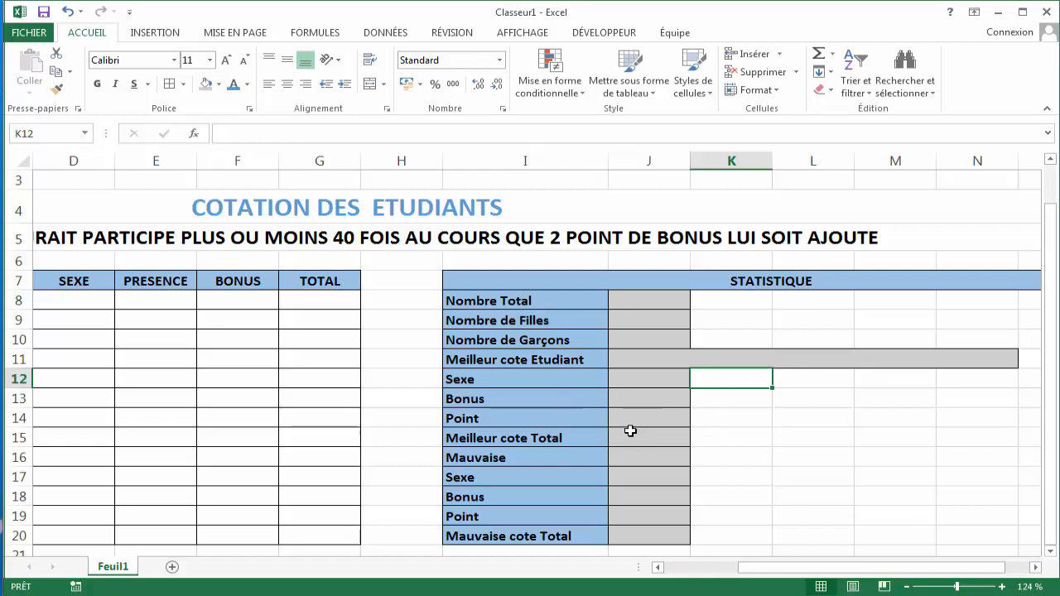
- Change the label in cell I16 to "Mauvaise cote Etudiant"
{"action": "left_click", "coordinate": [517, 464]}
{"action": "double_click", "coordinate": [520, 460]}
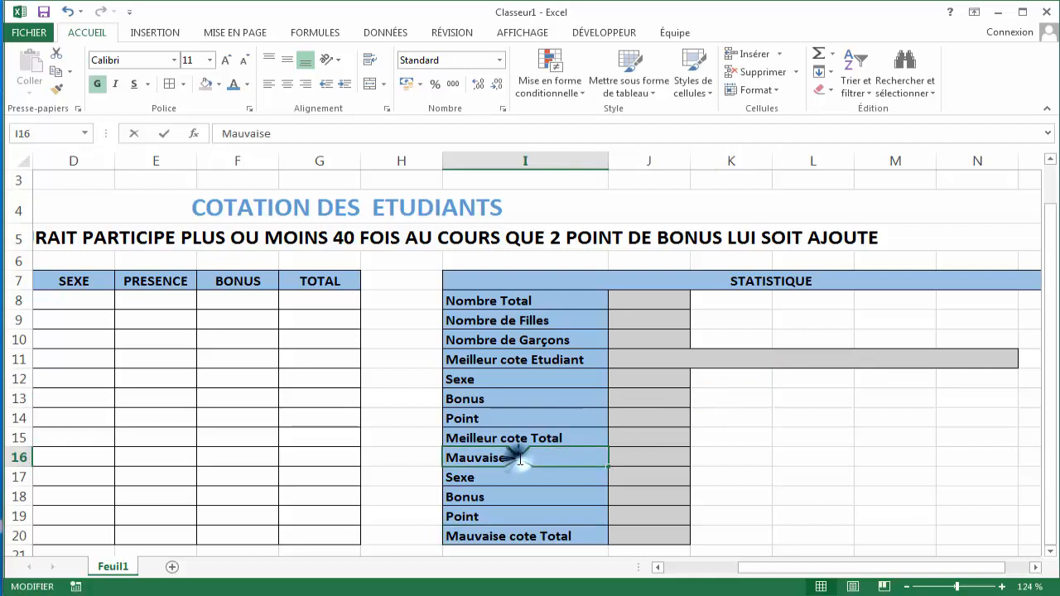
{"action": "type", "text": "cote Total"}
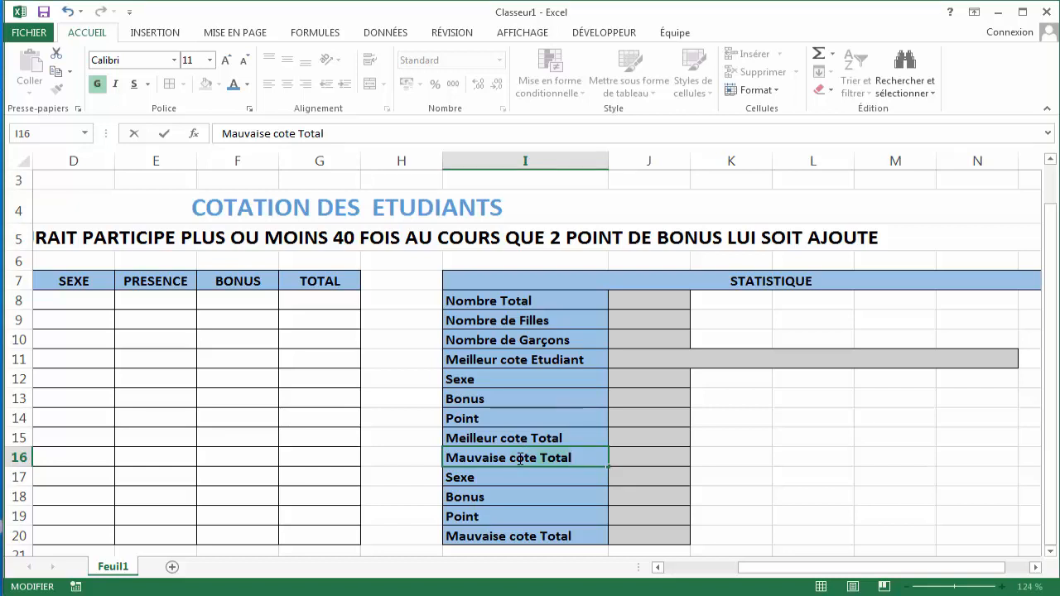
{"action": "key", "text": "BackSpace"}
{"action": "key", "text": "BackSpace"}
{"action": "key", "text": "BackSpace"}
{"action": "key", "text": "BackSpace"}
{"action": "key", "text": "BackSpace"}
{"action": "type", "text": "E"}
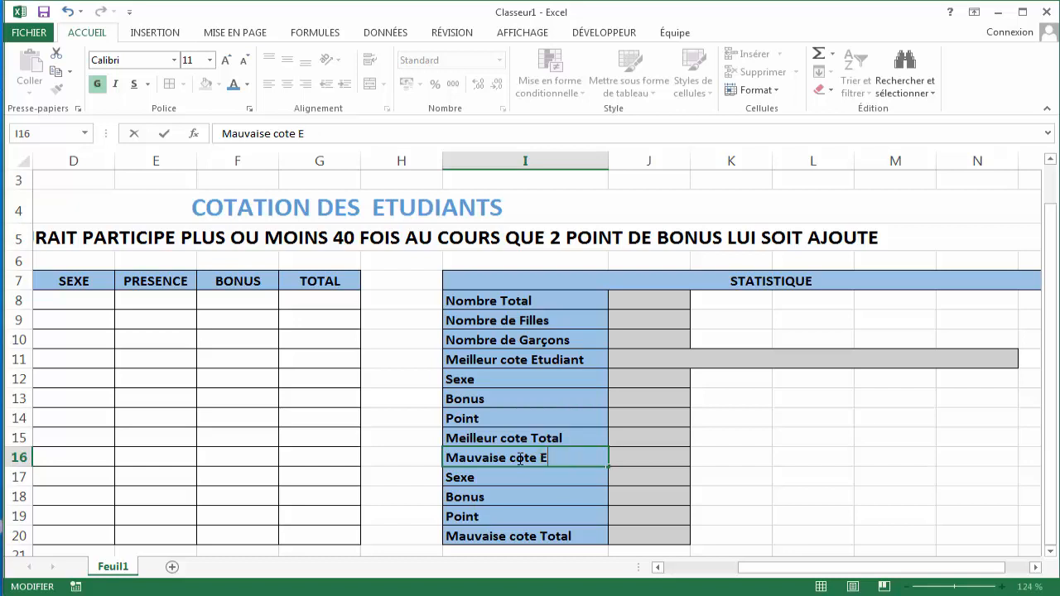
{"action": "type", "text": "tudiant"}
{"action": "key", "text": "Tab"}
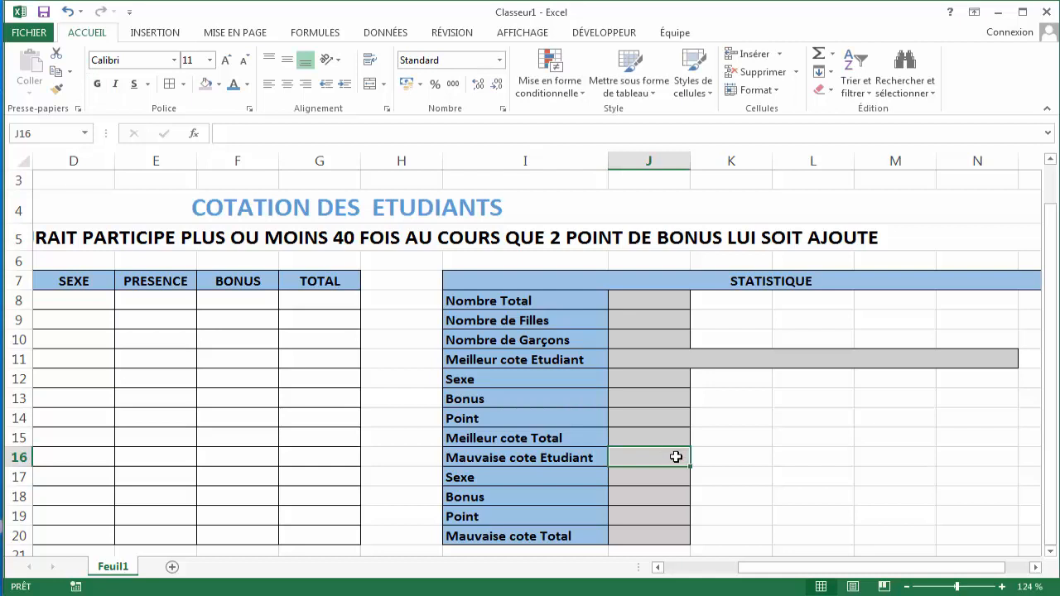
- Merge and centre cells J16:N16 beside the Mauvaise cote Etudiant label
{"action": "left_click_drag", "start_coordinate": [676, 457], "coordinate": [999, 461]}
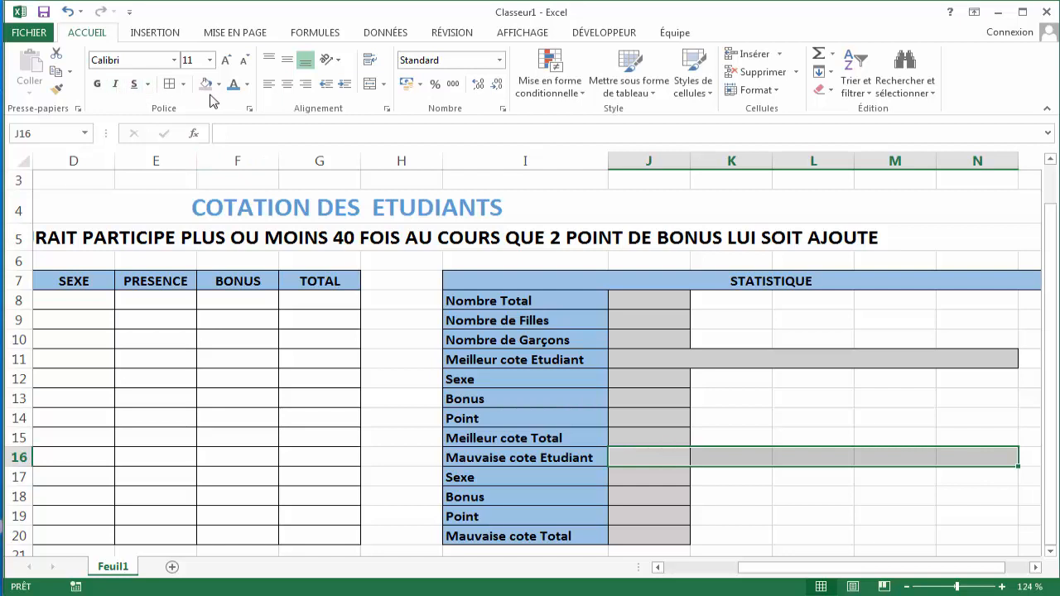
{"action": "left_click", "coordinate": [370, 83]}
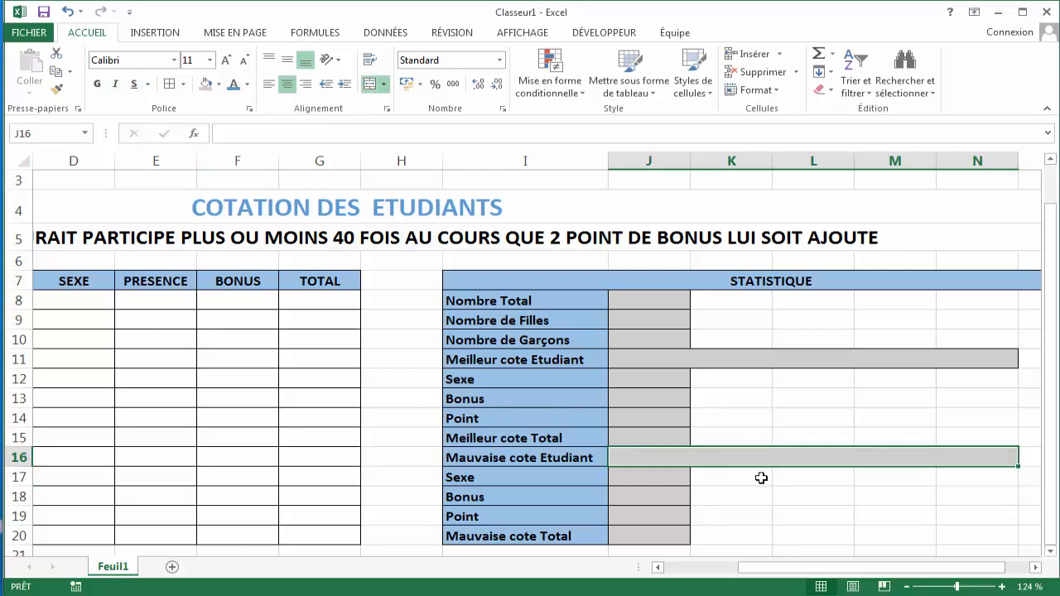
{"action": "left_click", "coordinate": [668, 474]}
{"action": "left_click", "coordinate": [651, 494]}
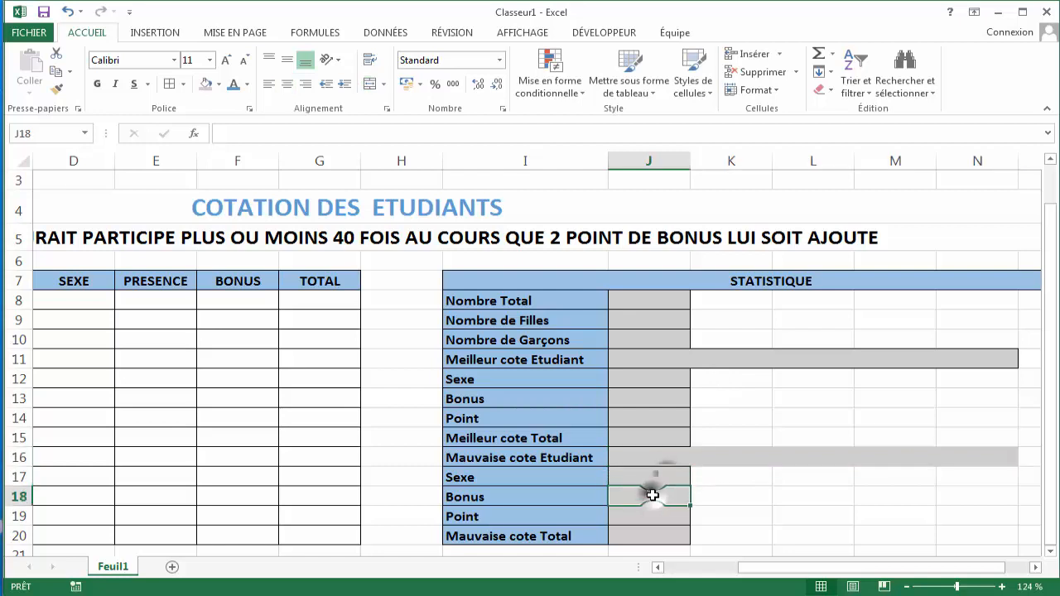
{"action": "left_click", "coordinate": [650, 514]}
{"action": "left_click", "coordinate": [650, 532]}
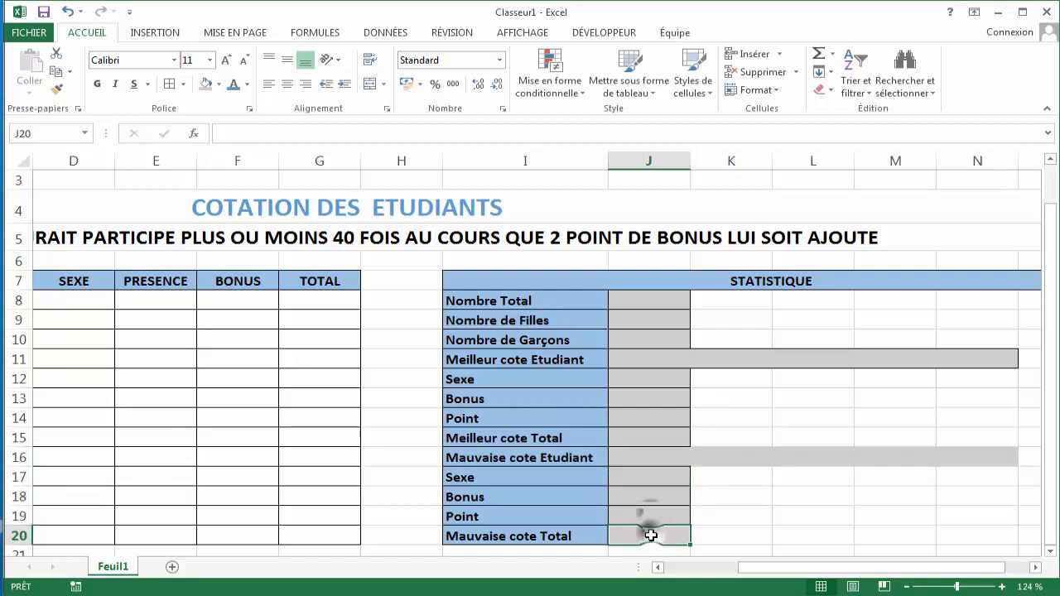
{"action": "left_click", "coordinate": [690, 457]}
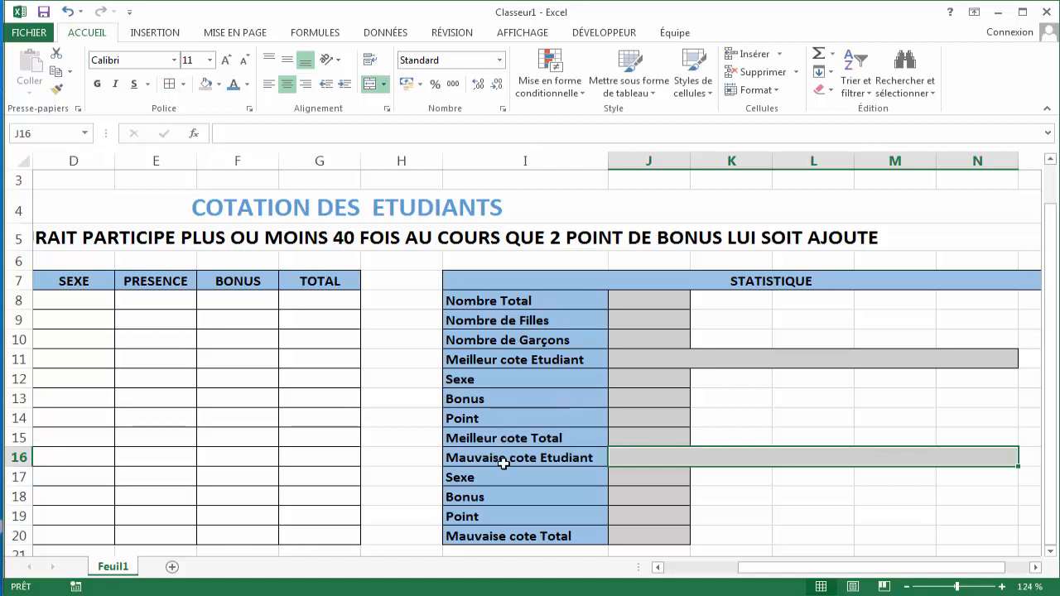
- Colour the labels in I16:I20 with the standard red font colour
{"action": "left_click_drag", "start_coordinate": [506, 460], "coordinate": [495, 542]}
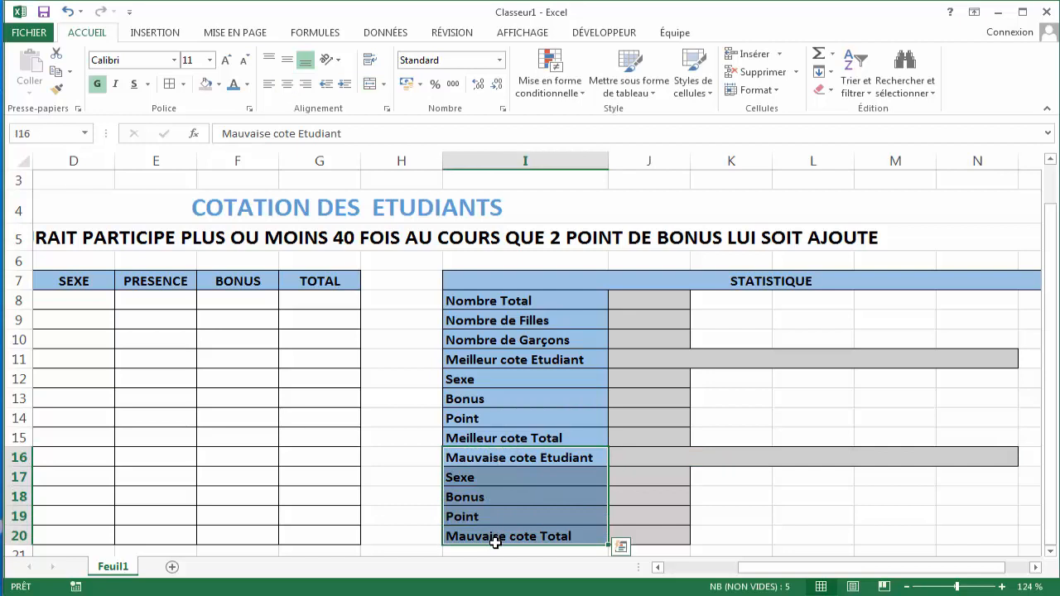
{"action": "left_click", "coordinate": [247, 85]}
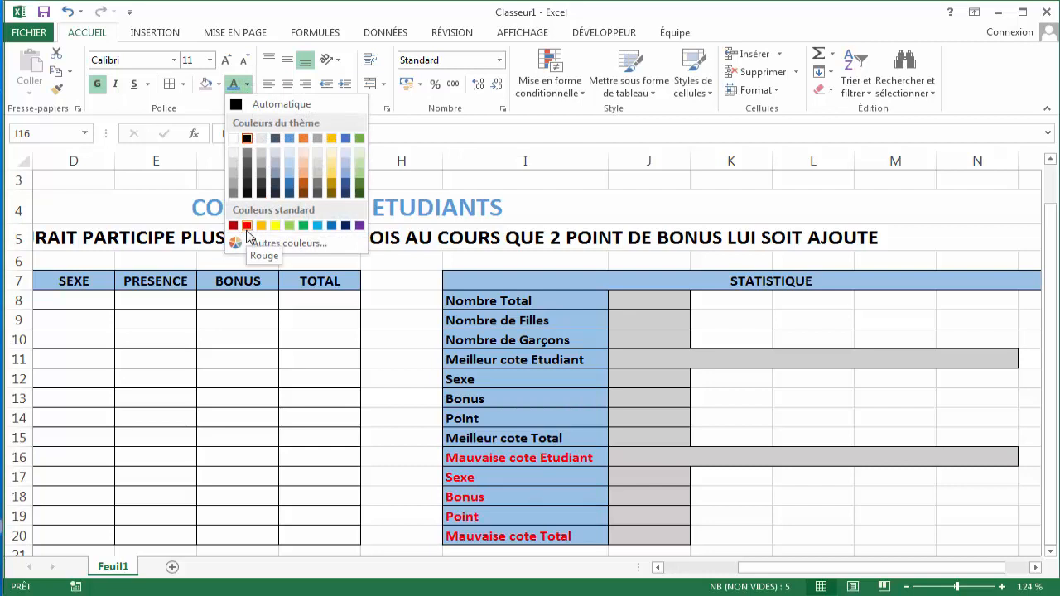
{"action": "left_click", "coordinate": [246, 232]}
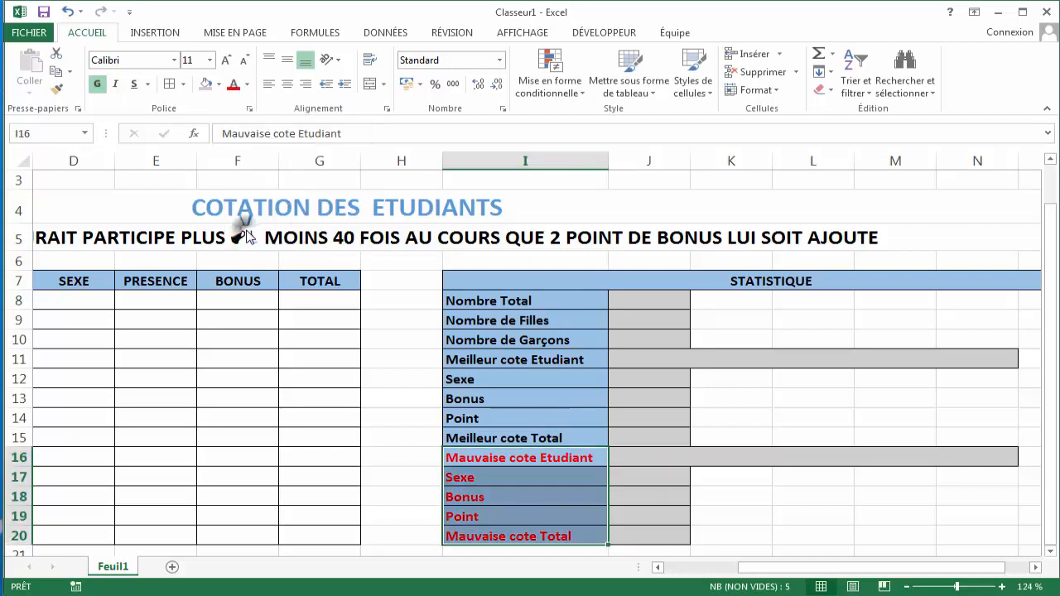
- Set the font size of cells J16:N20 to 14
{"action": "left_click", "coordinate": [642, 458]}
{"action": "left_click_drag", "start_coordinate": [642, 458], "coordinate": [651, 537]}
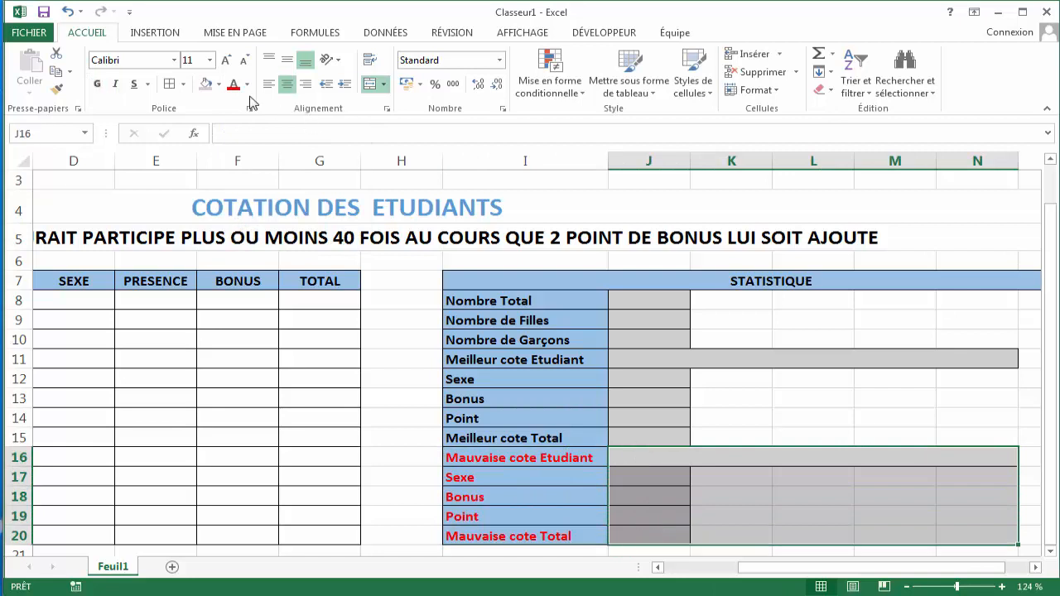
{"action": "left_click", "coordinate": [210, 60]}
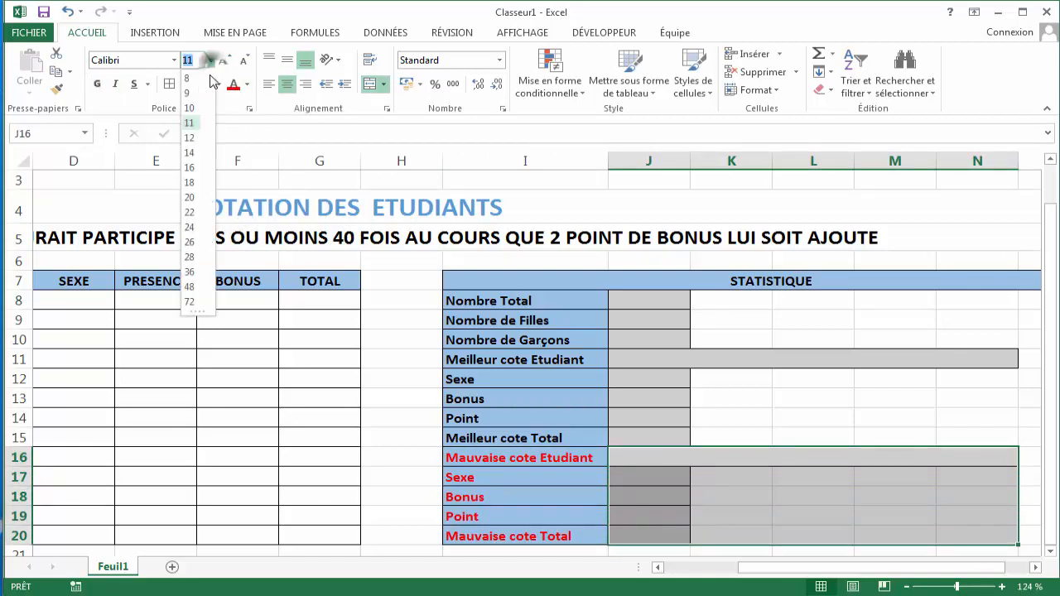
{"action": "left_click", "coordinate": [194, 153]}
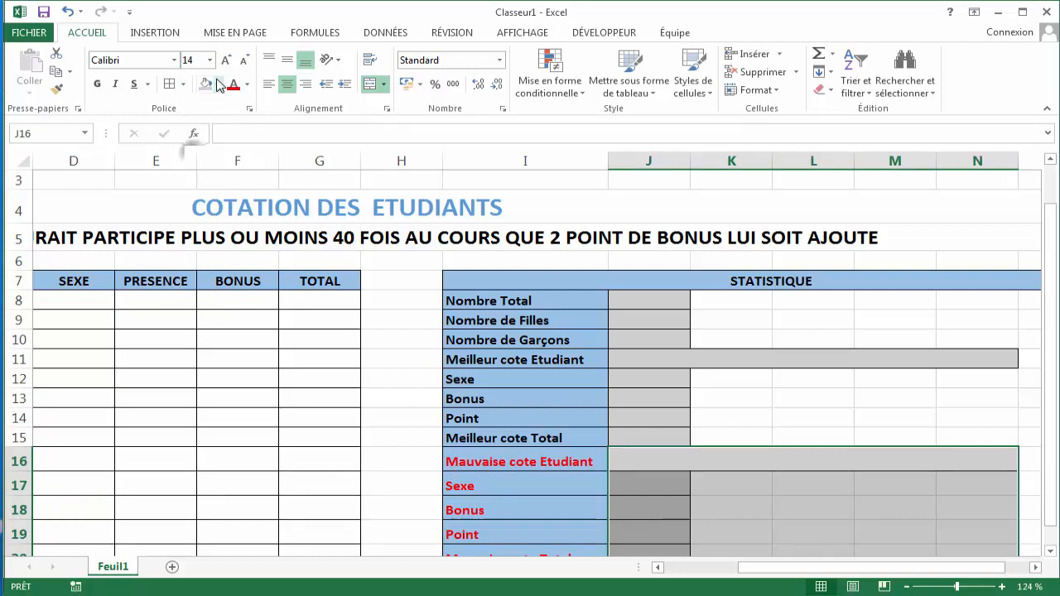
- Set cells J8:N20 to font size 14 and bold
{"action": "left_click_drag", "start_coordinate": [648, 301], "coordinate": [722, 507]}
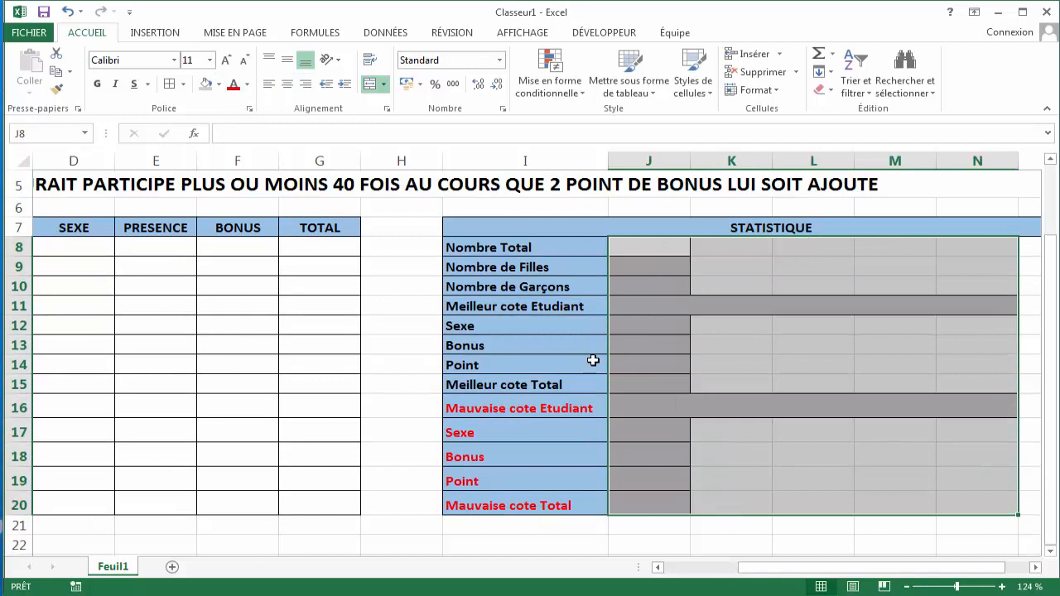
{"action": "left_click", "coordinate": [210, 60]}
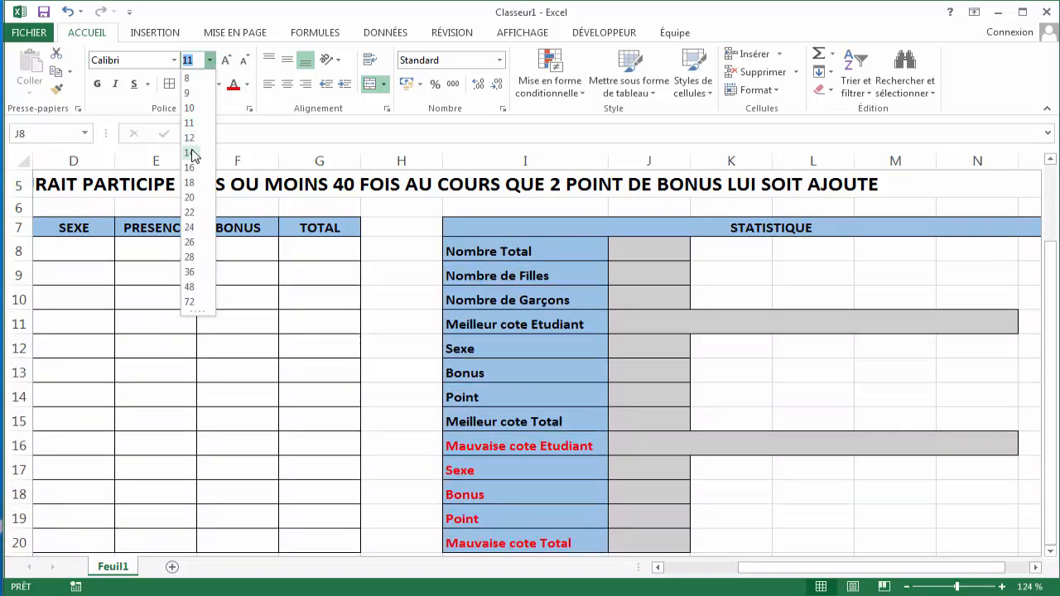
{"action": "left_click", "coordinate": [191, 154]}
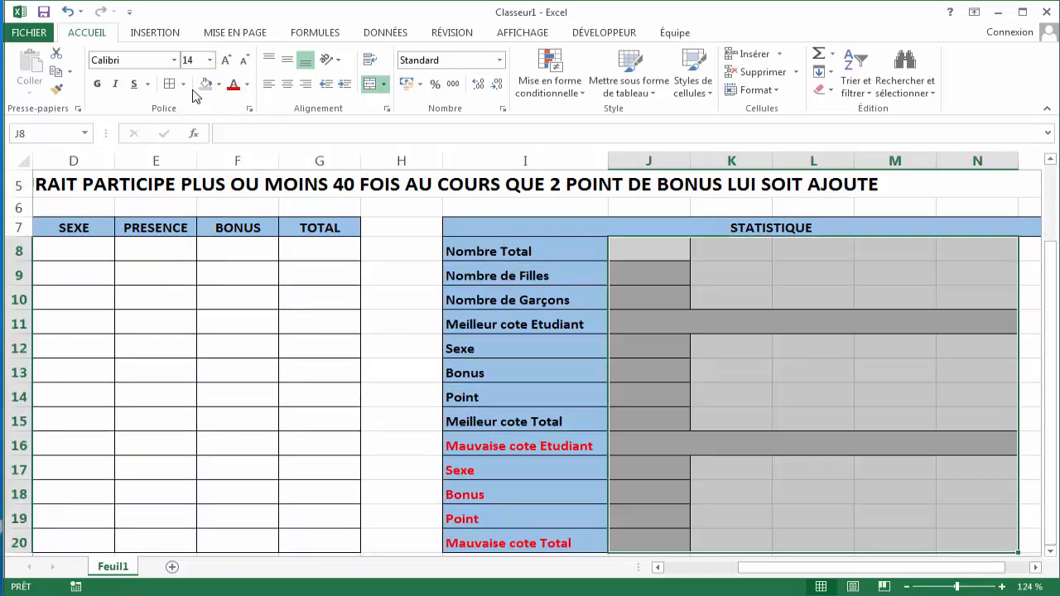
{"action": "left_click", "coordinate": [99, 84]}
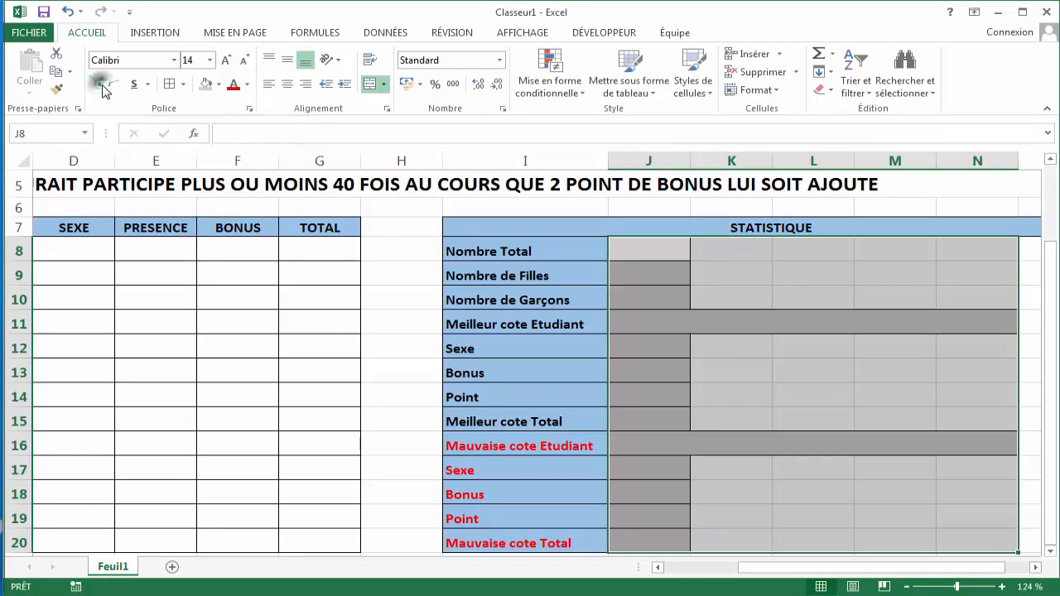
{"action": "left_click", "coordinate": [750, 362]}
{"action": "left_click", "coordinate": [667, 441]}
{"action": "left_click_drag", "start_coordinate": [667, 441], "coordinate": [647, 537]}
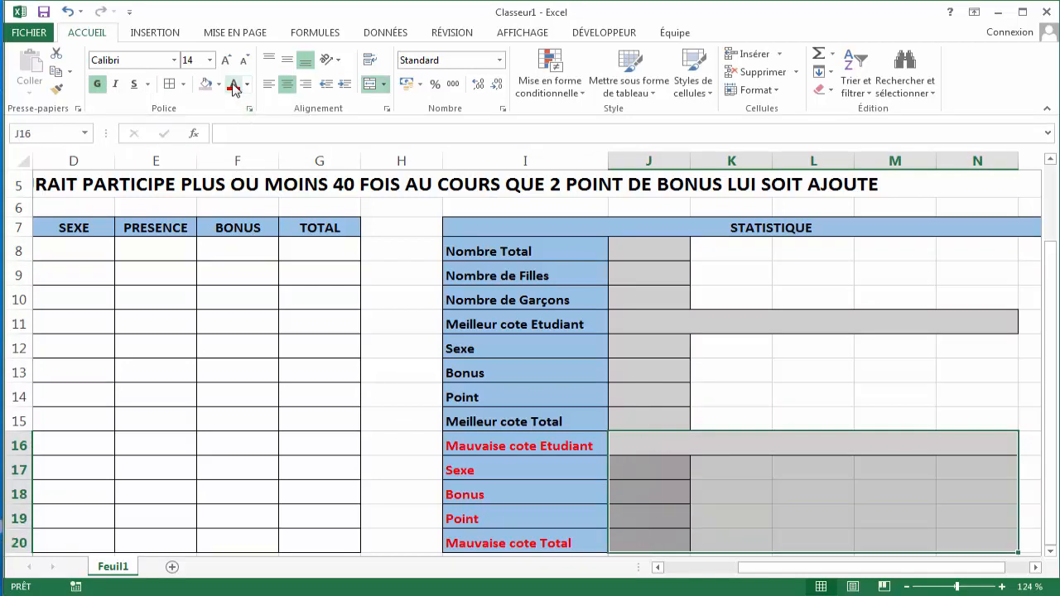
{"action": "left_click", "coordinate": [797, 395]}
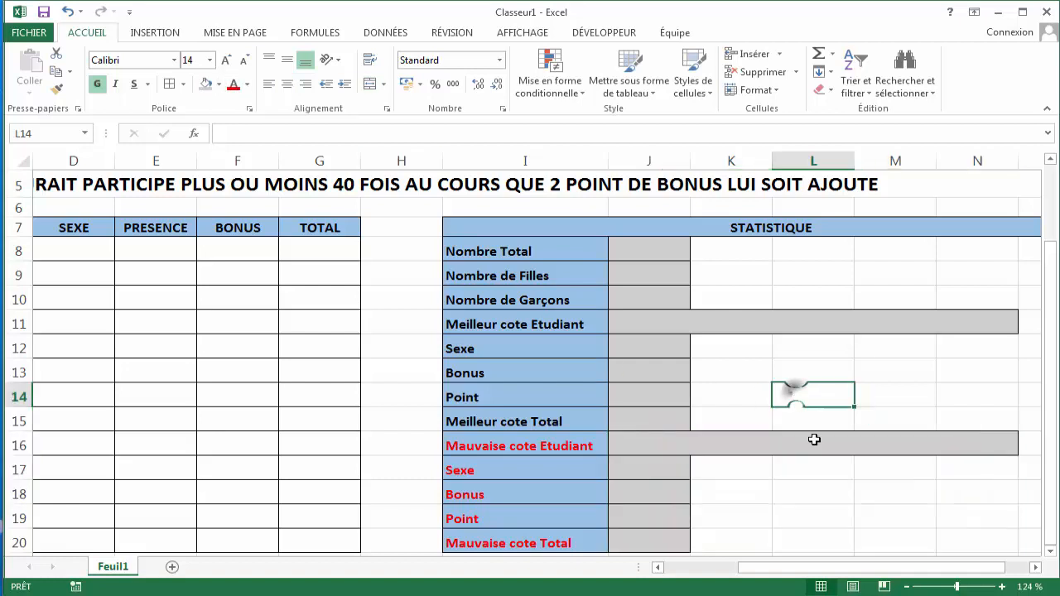
{"action": "left_click_drag", "start_coordinate": [826, 571], "coordinate": [751, 590]}
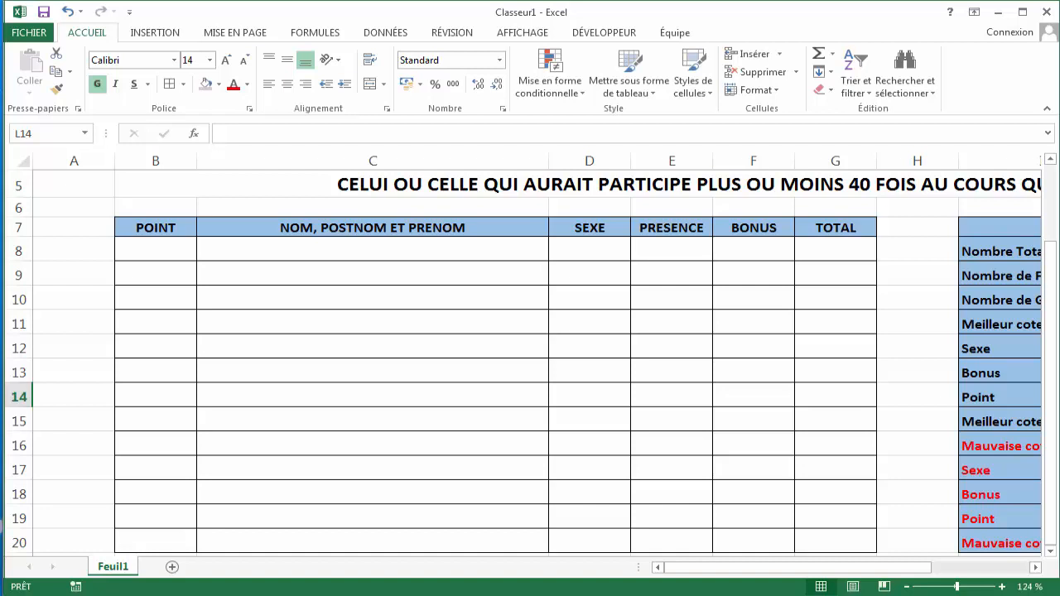
{"action": "mouse_move", "coordinate": [769, 574]}
{"action": "left_mouse_down"}
{"action": "mouse_move", "coordinate": [845, 580]}
{"action": "mouse_move", "coordinate": [867, 593]}
{"action": "mouse_move", "coordinate": [769, 593]}
{"action": "left_mouse_up"}
{"action": "left_click_drag", "start_coordinate": [1053, 464], "coordinate": [1036, 408]}
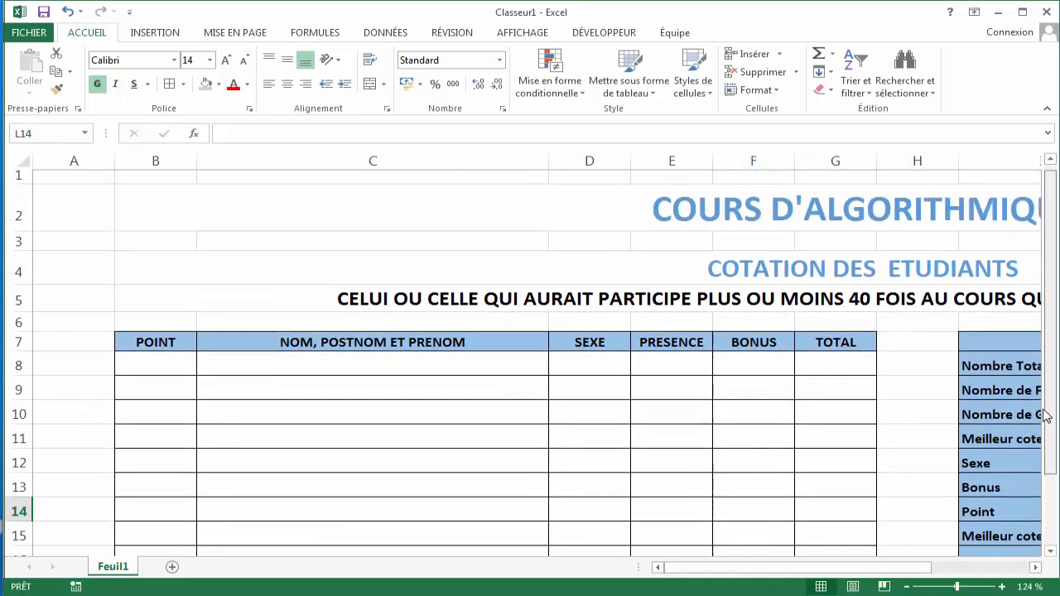
{"action": "left_click_drag", "start_coordinate": [813, 570], "coordinate": [888, 578]}
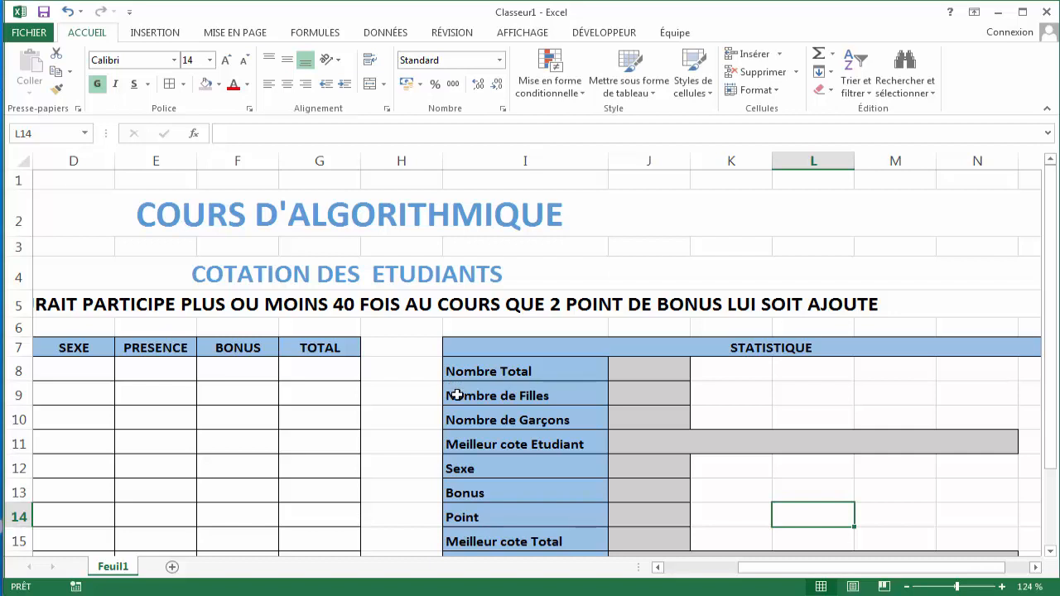
{"action": "left_click_drag", "start_coordinate": [775, 569], "coordinate": [725, 586]}
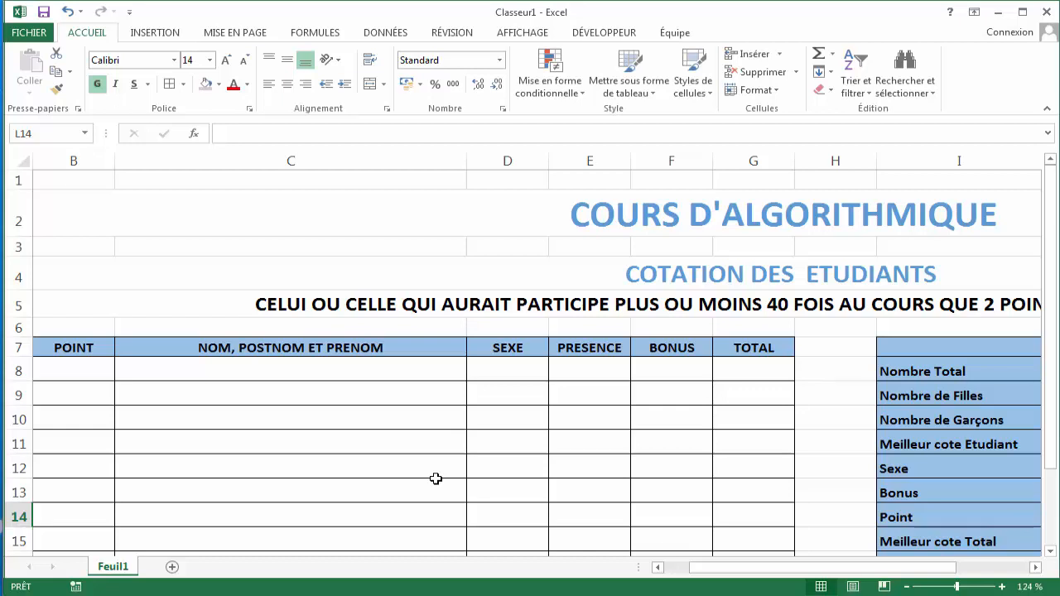
- Insert an SI function in L14 with the logical test F8>=40, returning 2 if true and 0 if false
{"action": "left_click", "coordinate": [315, 33]}
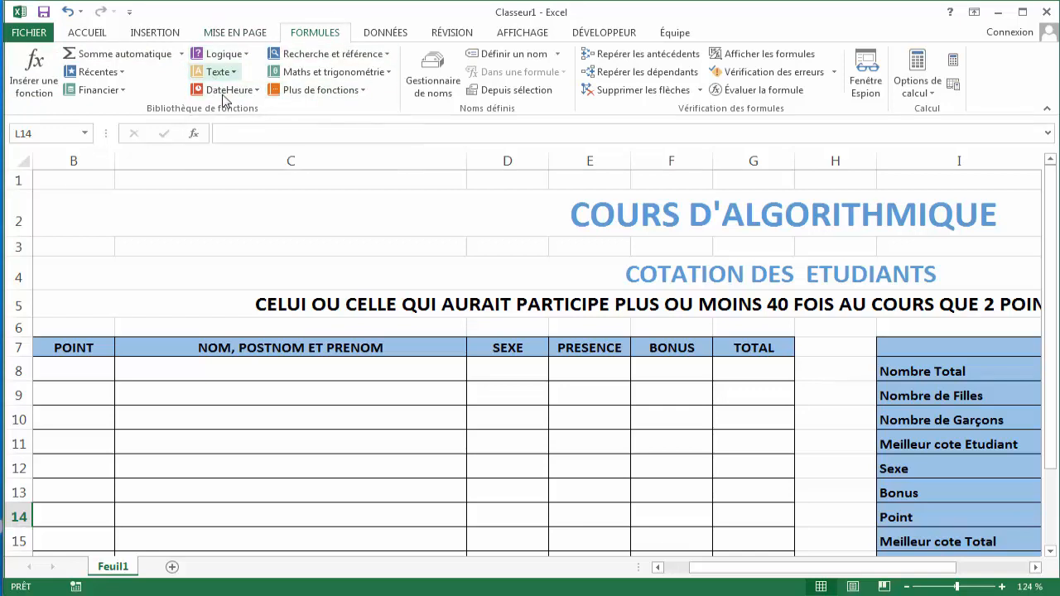
{"action": "left_click", "coordinate": [245, 55]}
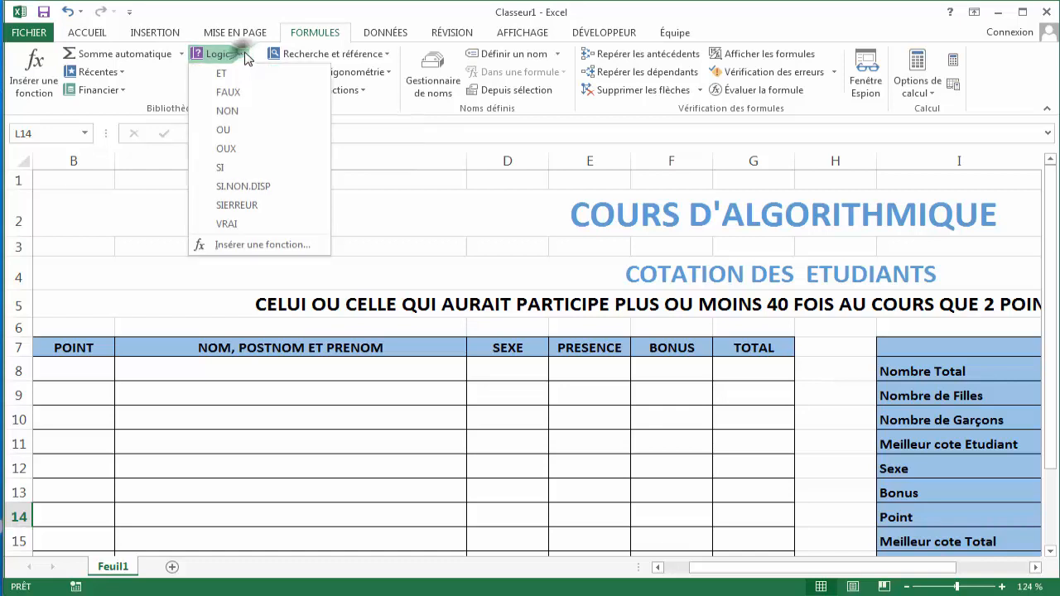
{"action": "left_click", "coordinate": [234, 169]}
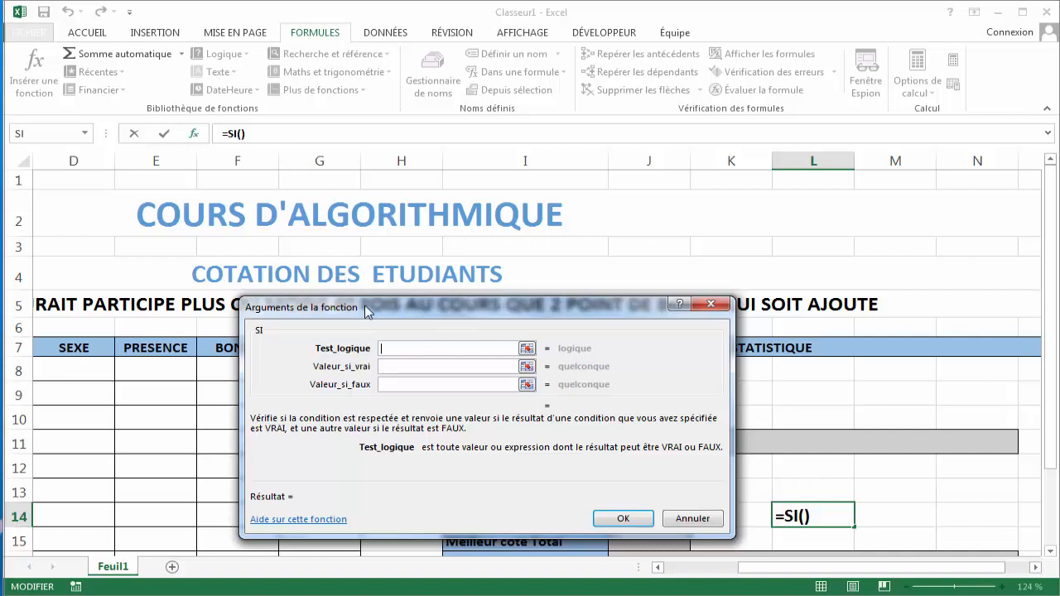
{"action": "left_click_drag", "start_coordinate": [367, 309], "coordinate": [350, 135]}
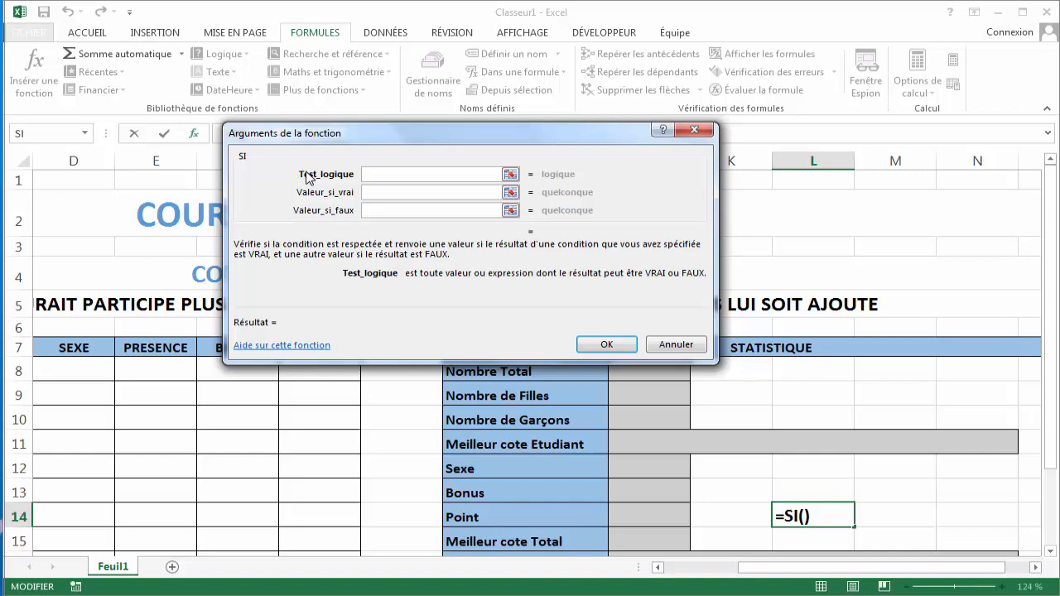
{"action": "left_click_drag", "start_coordinate": [491, 145], "coordinate": [505, 46]}
{"action": "left_click_drag", "start_coordinate": [753, 571], "coordinate": [726, 573]}
{"action": "left_click", "coordinate": [602, 369]}
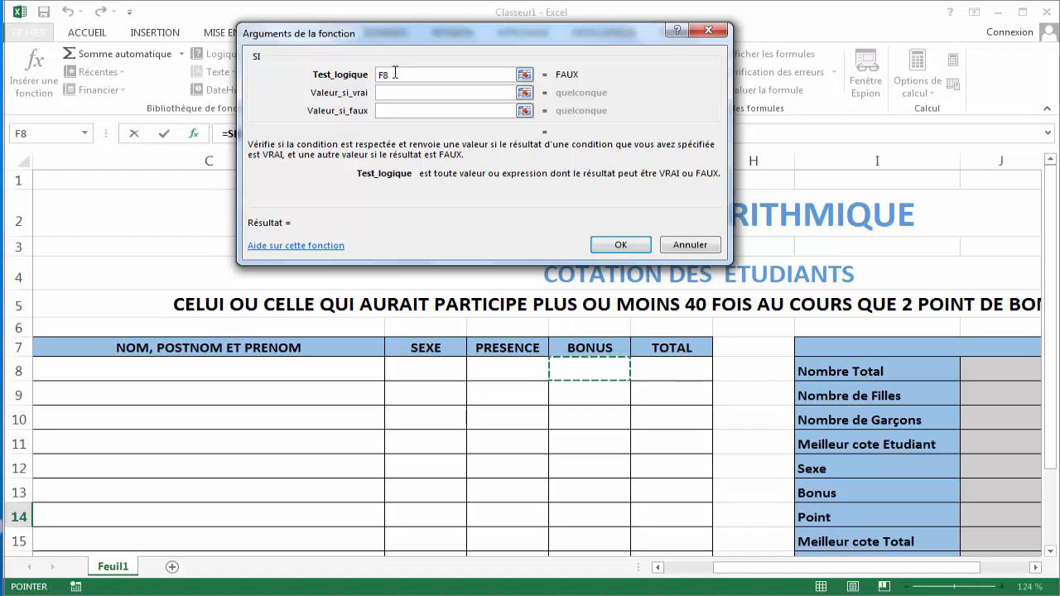
{"action": "type", "text": "<"}
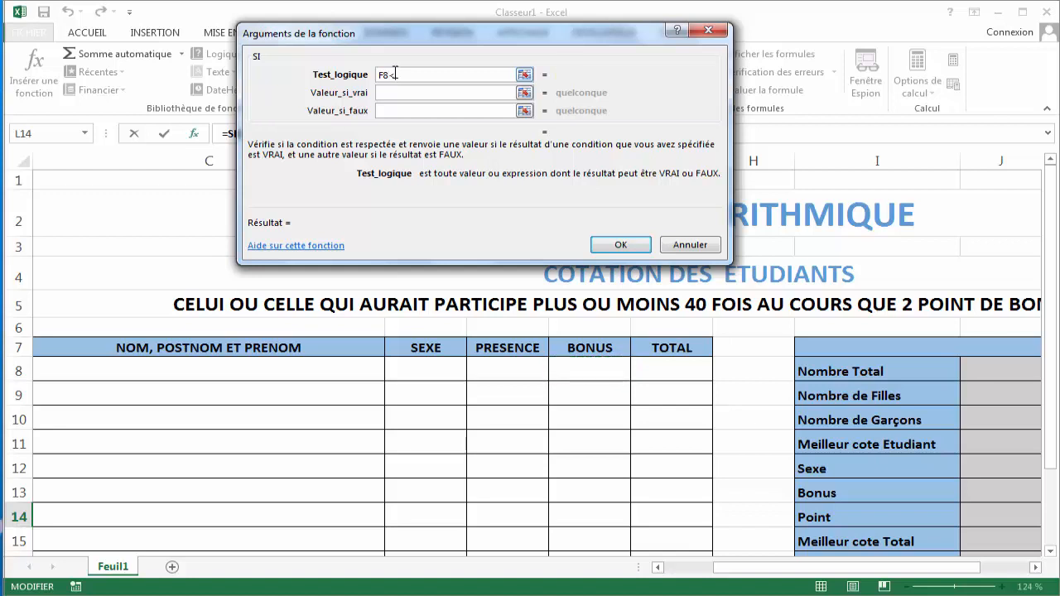
{"action": "key", "text": "BackSpace"}
{"action": "type", "text": ">=40"}
{"action": "left_click", "coordinate": [410, 92]}
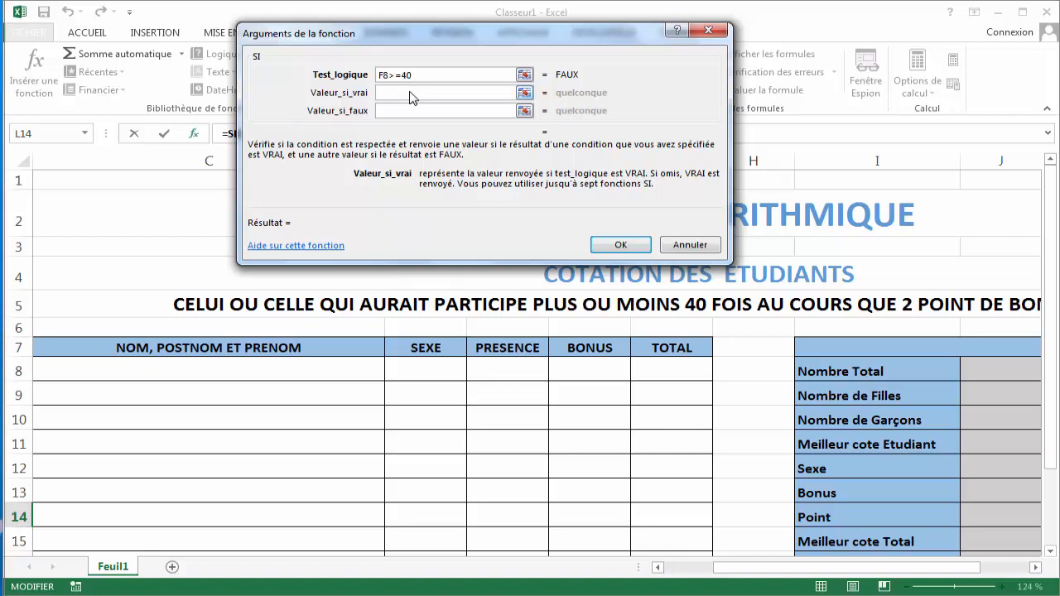
{"action": "type", "text": "2"}
{"action": "left_click", "coordinate": [417, 109]}
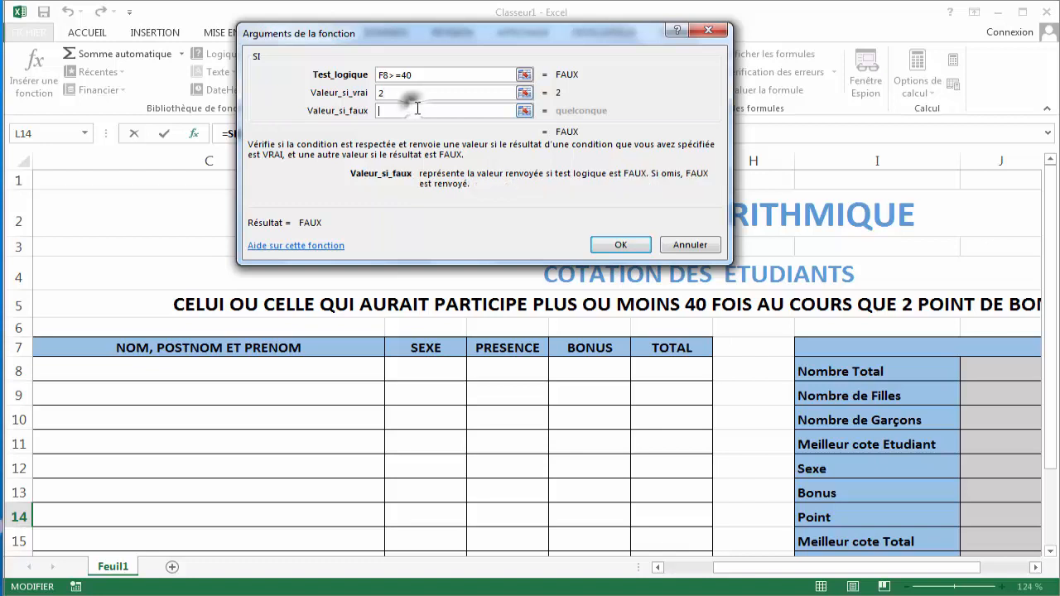
{"action": "type", "text": "0"}
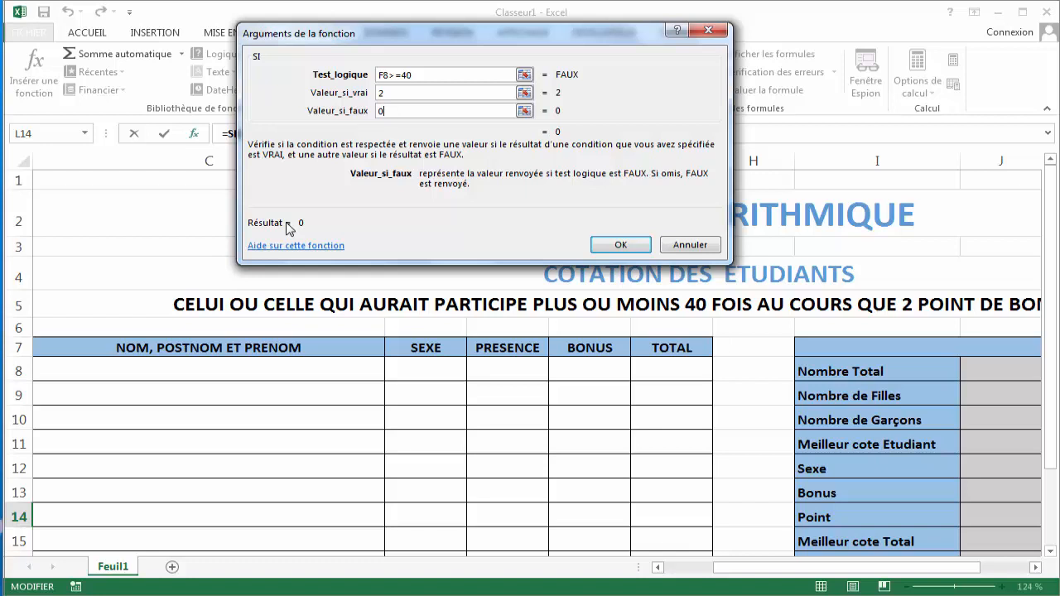
{"action": "left_click", "coordinate": [619, 247]}
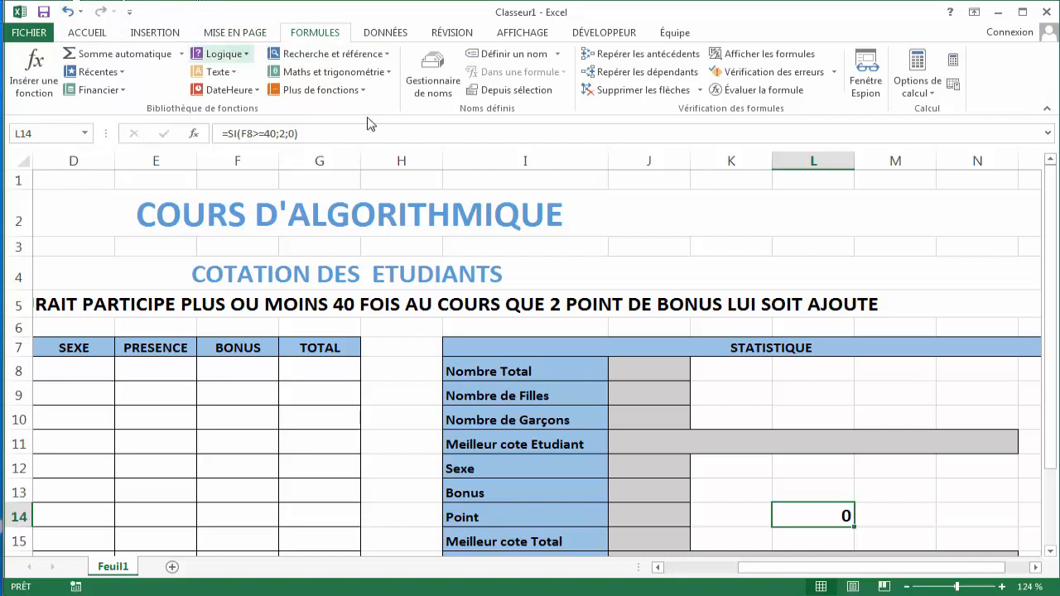
- Delete the SI formula from cell L14
{"action": "double_click", "coordinate": [818, 514]}
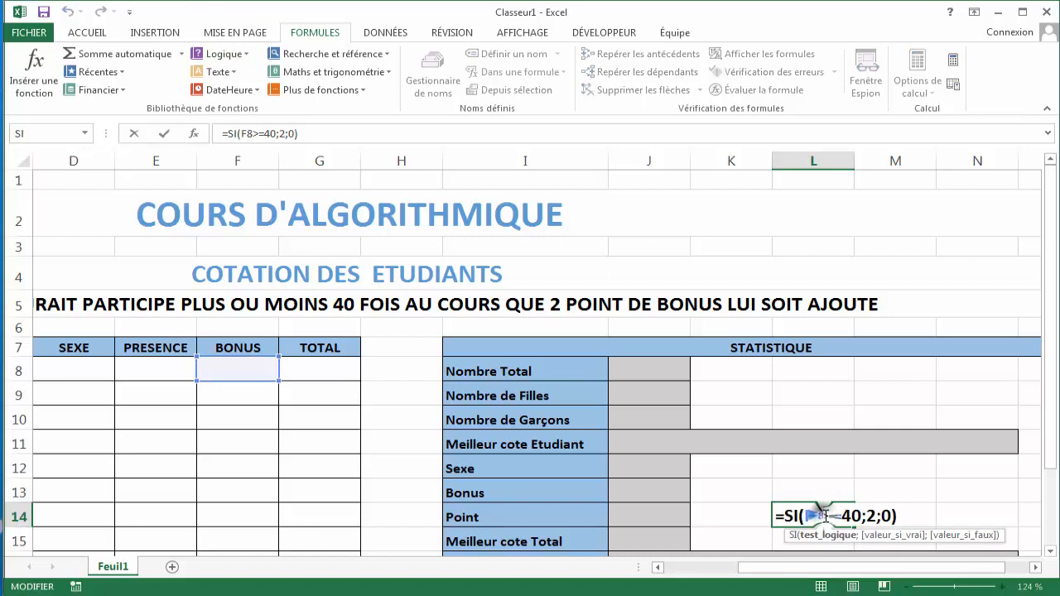
{"action": "left_click_drag", "start_coordinate": [888, 517], "coordinate": [762, 522]}
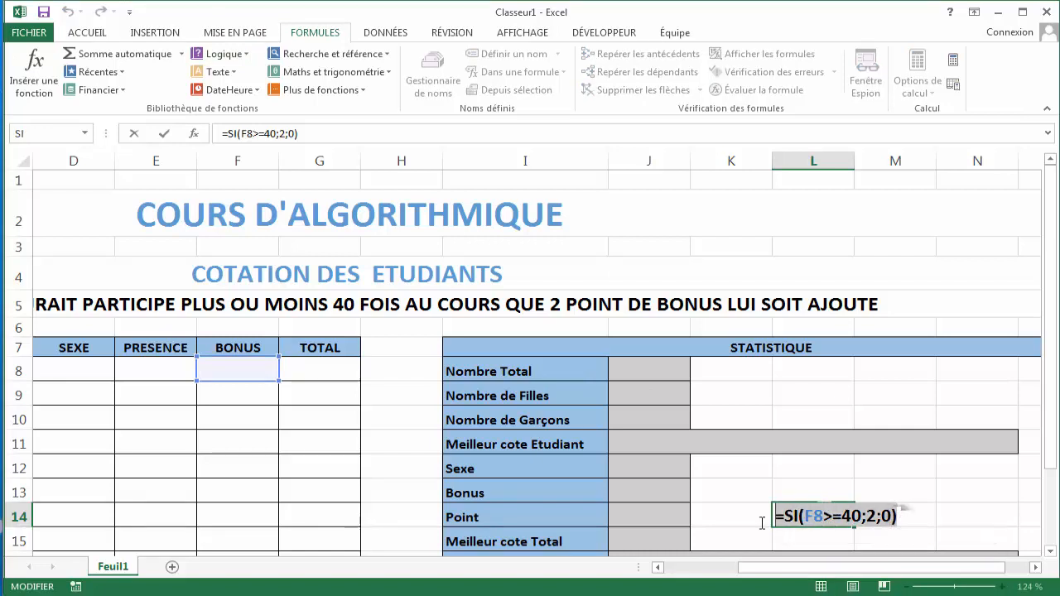
{"action": "key", "text": "Delete"}
{"action": "key", "text": "Return"}
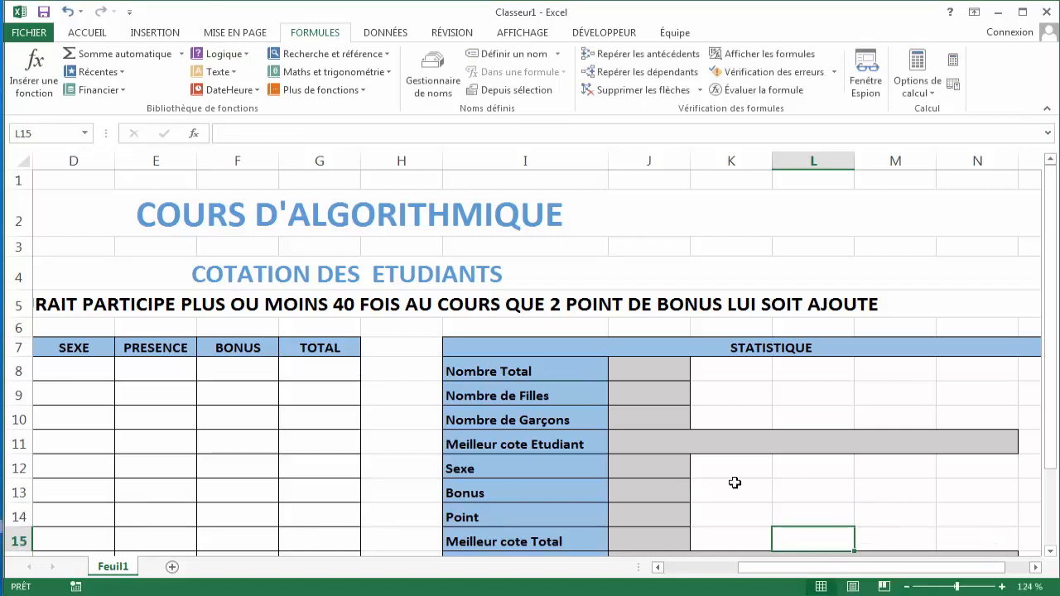
- Enter 10 as the first student's points in B8
{"action": "left_click", "coordinate": [238, 370]}
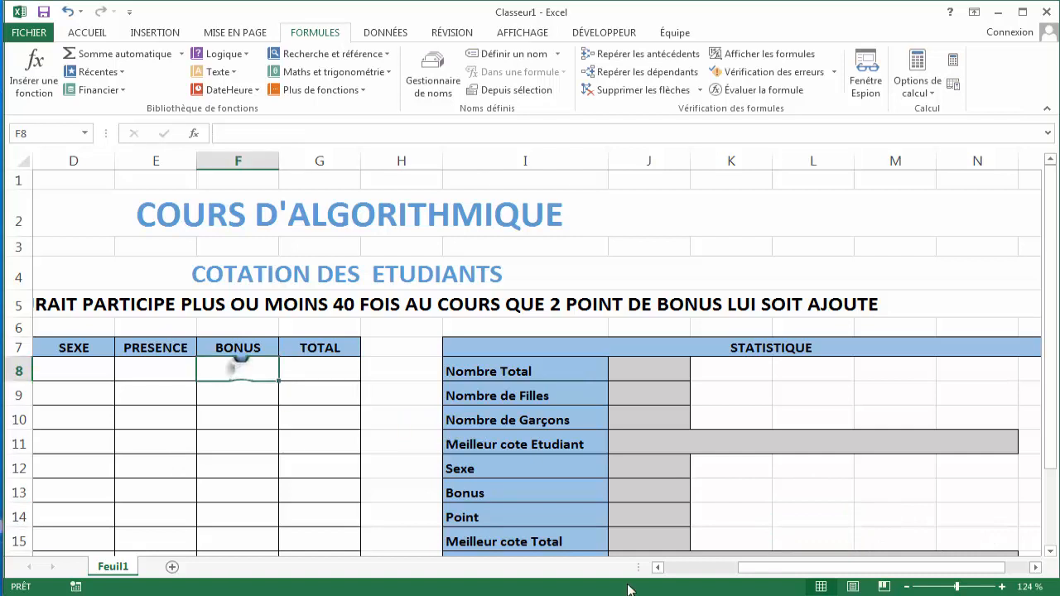
{"action": "left_click_drag", "start_coordinate": [793, 568], "coordinate": [755, 584]}
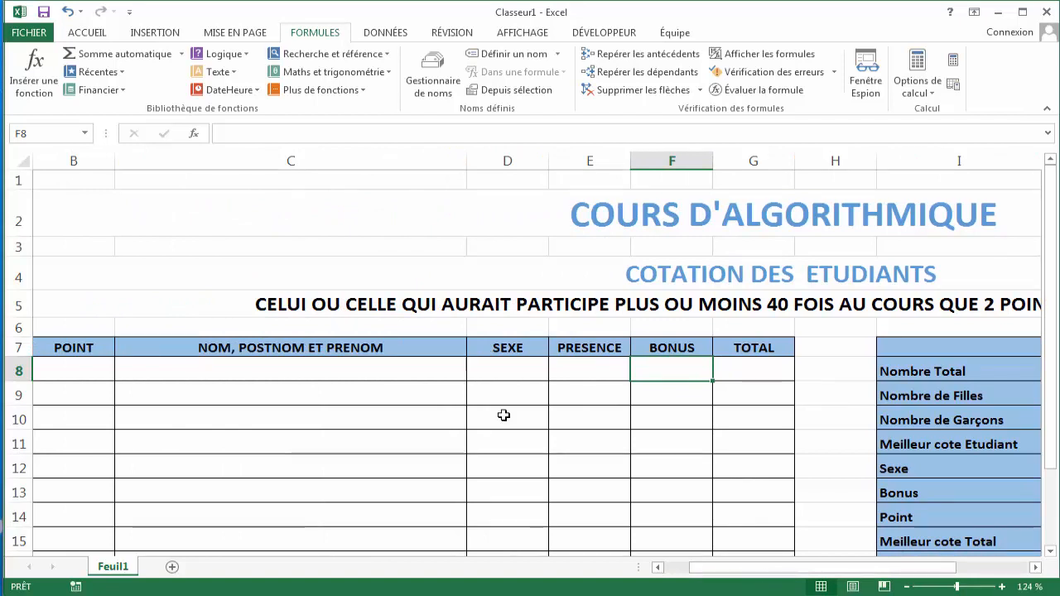
{"action": "left_click_drag", "start_coordinate": [759, 568], "coordinate": [722, 568]}
{"action": "left_click", "coordinate": [175, 376]}
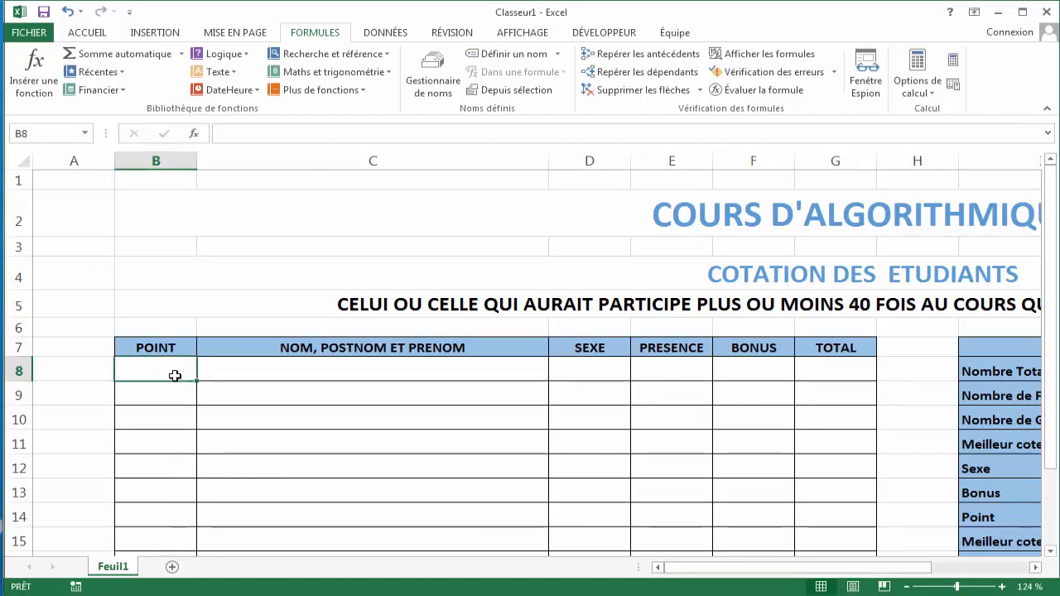
{"action": "type", "text": "1"}
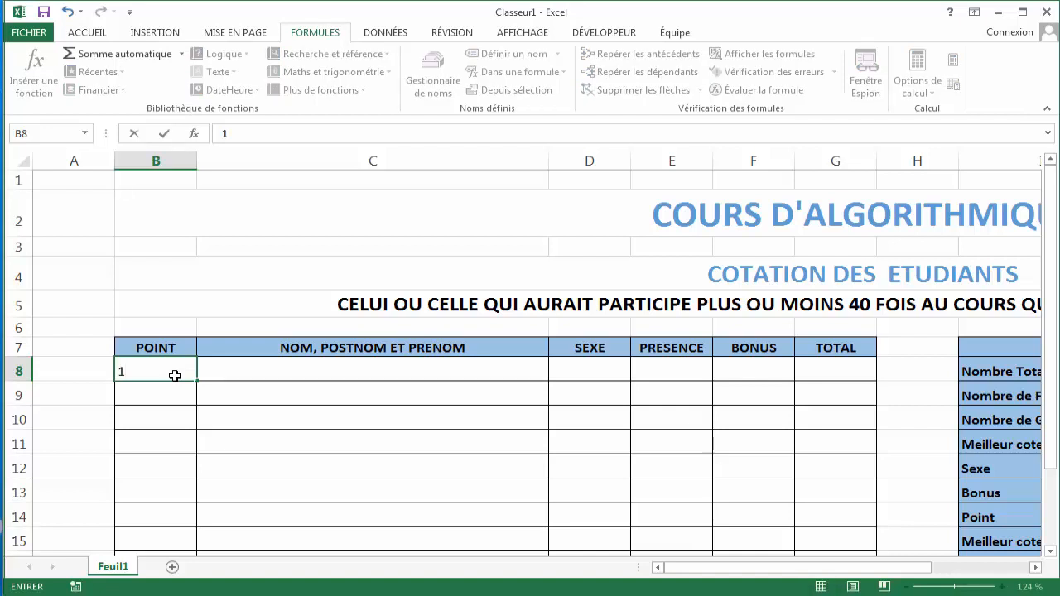
{"action": "type", "text": "0"}
{"action": "key", "text": "Tab"}
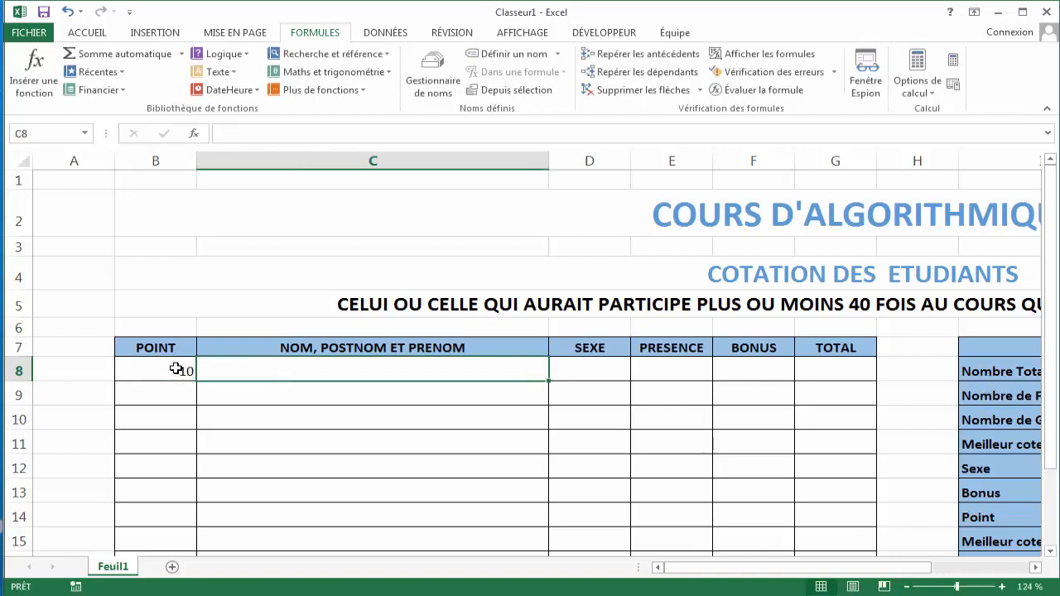
- Set the font size of cells B8:B20 to 14
{"action": "left_click_drag", "start_coordinate": [175, 367], "coordinate": [177, 514]}
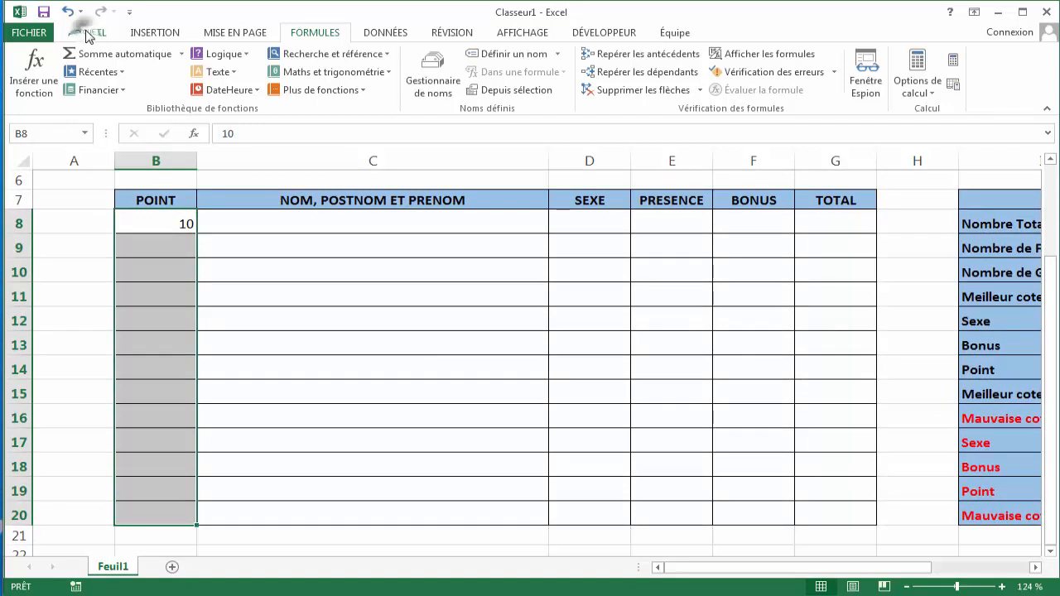
{"action": "left_click", "coordinate": [83, 34]}
{"action": "left_click", "coordinate": [210, 60]}
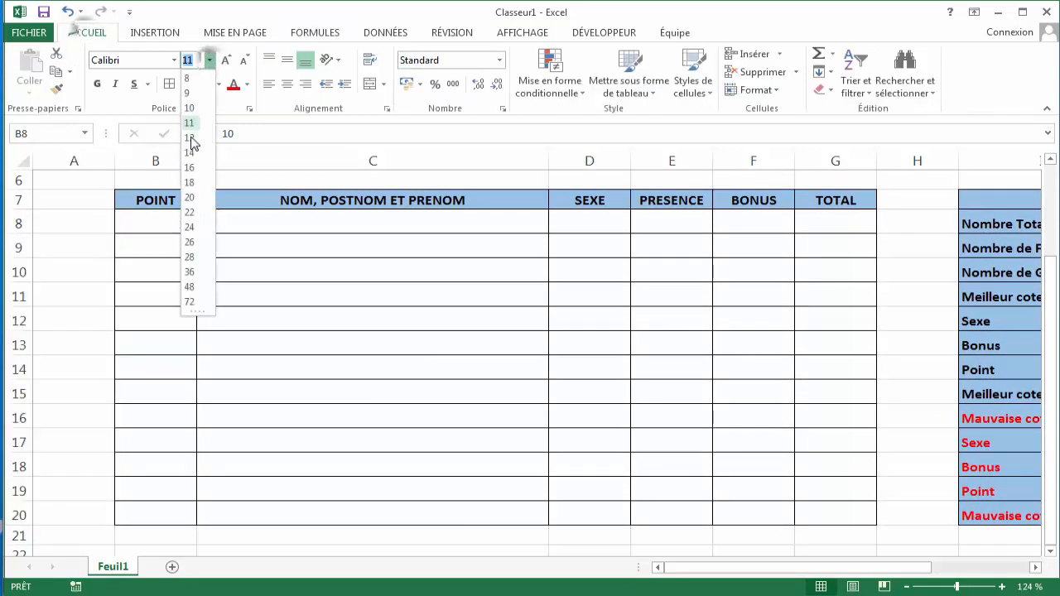
{"action": "key", "text": "Escape"}
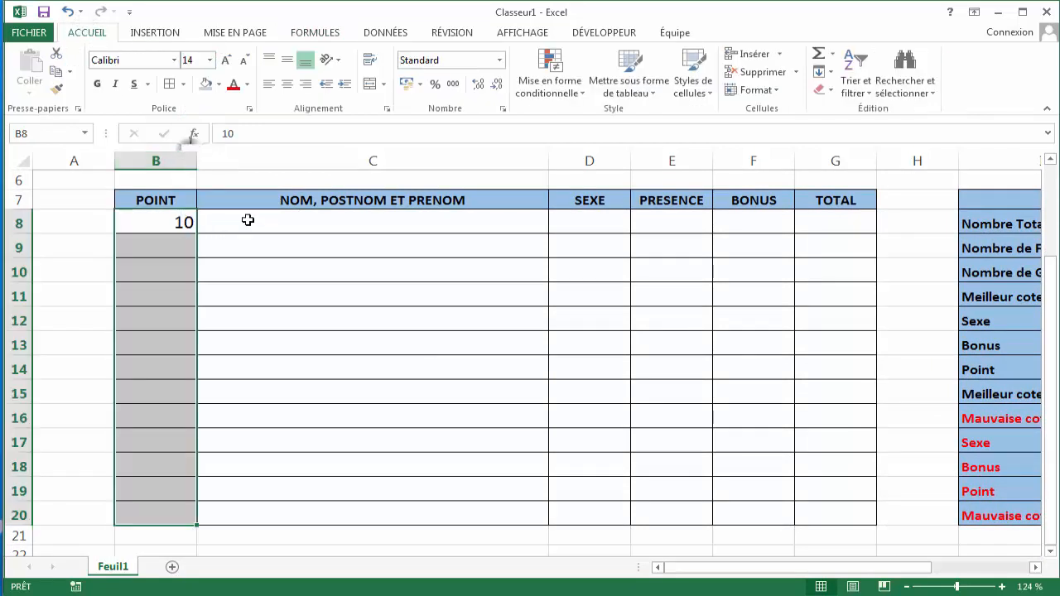
- Enter the first student's full name in C8
{"action": "left_click", "coordinate": [247, 219]}
{"action": "double_click", "coordinate": [246, 219]}
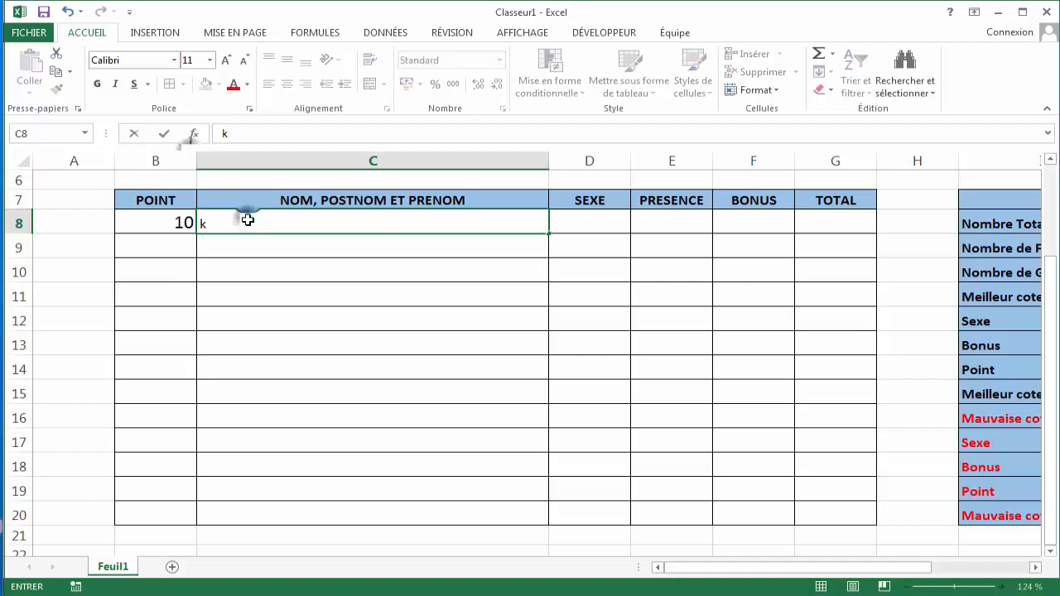
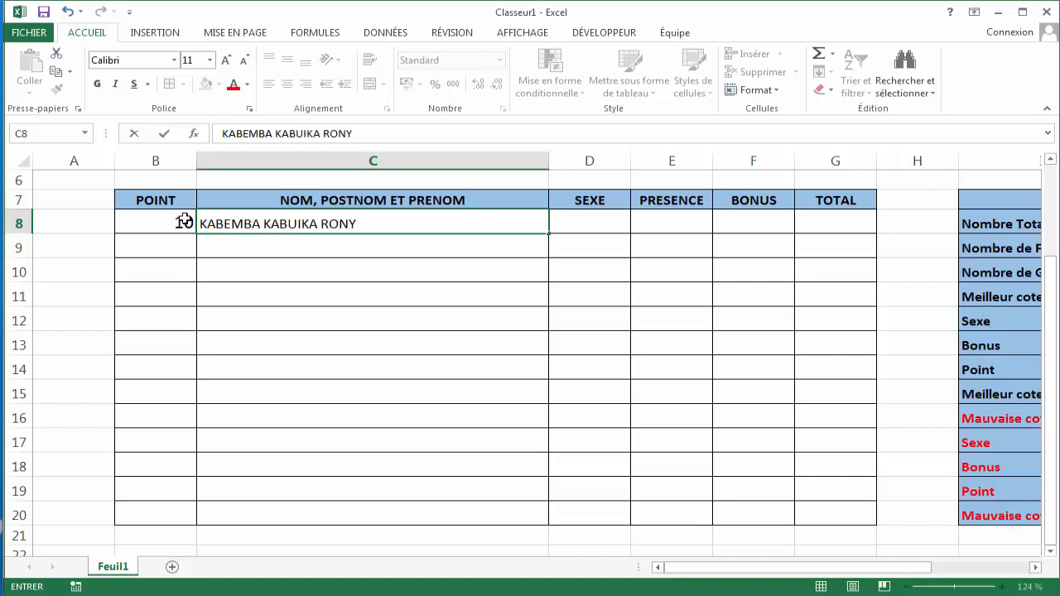
- Rename the B7 column header to POINT(20)
{"action": "left_click", "coordinate": [178, 194]}
{"action": "double_click", "coordinate": [177, 196]}
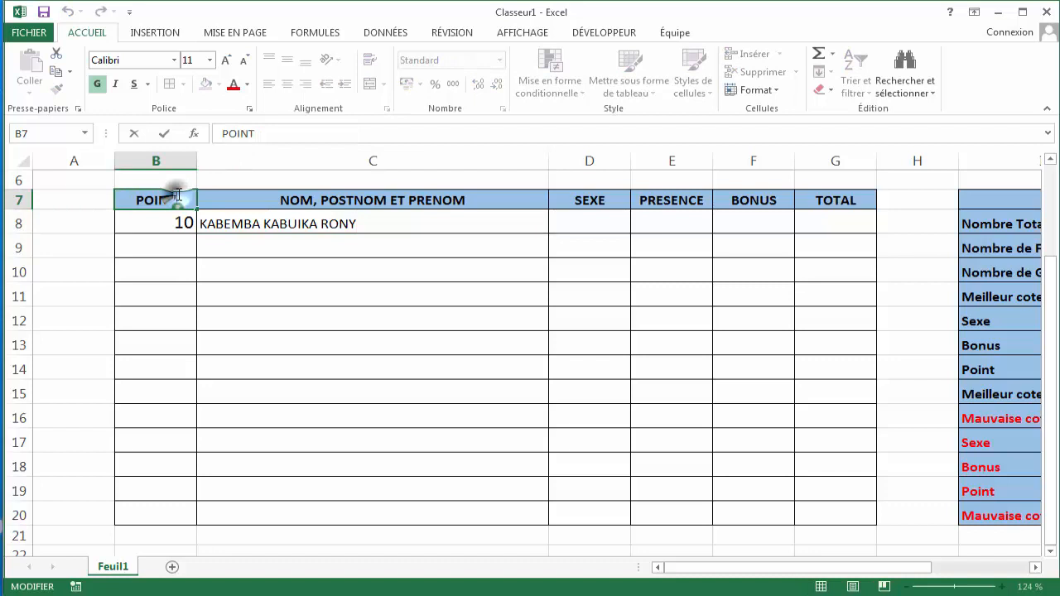
{"action": "type", "text": "S"}
{"action": "key", "text": "BackSpace"}
{"action": "type", "text": "("}
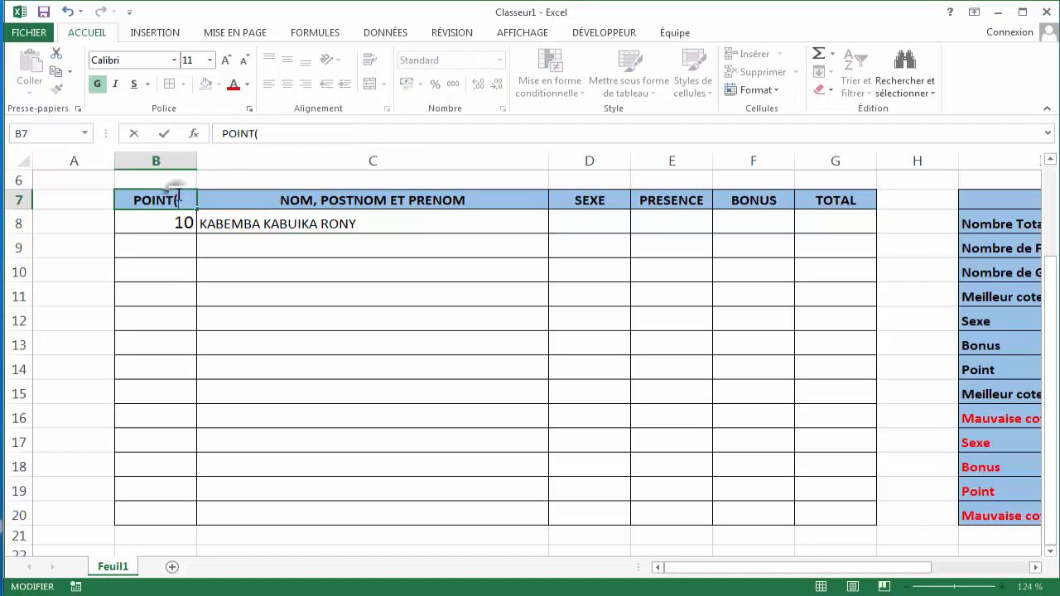
{"action": "type", "text": "20)"}
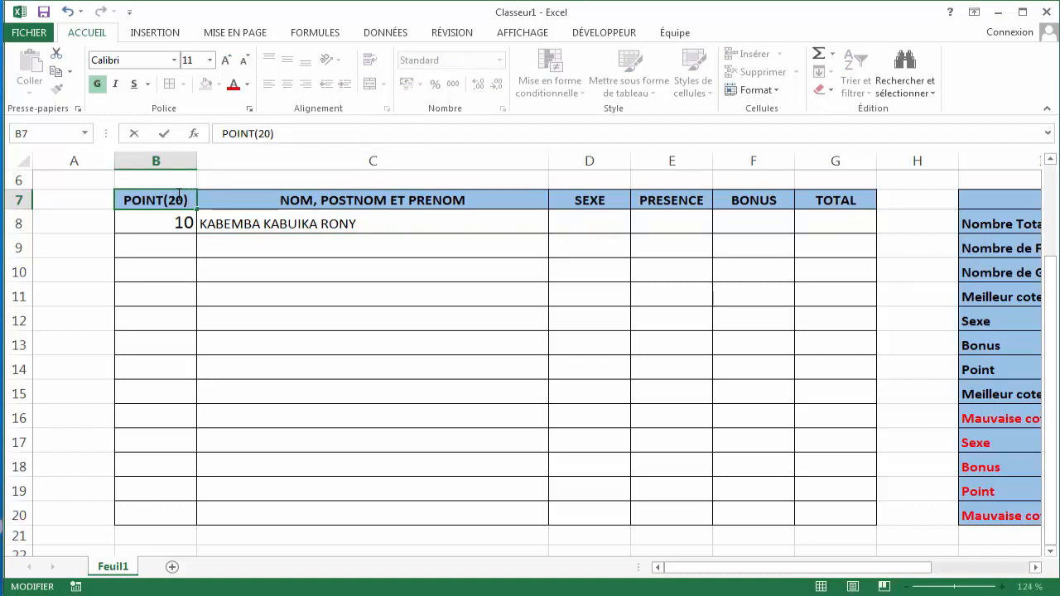
{"action": "key", "text": "Return"}
- Set the font size of cells C8:C20 to 14
{"action": "left_click_drag", "start_coordinate": [346, 226], "coordinate": [346, 513]}
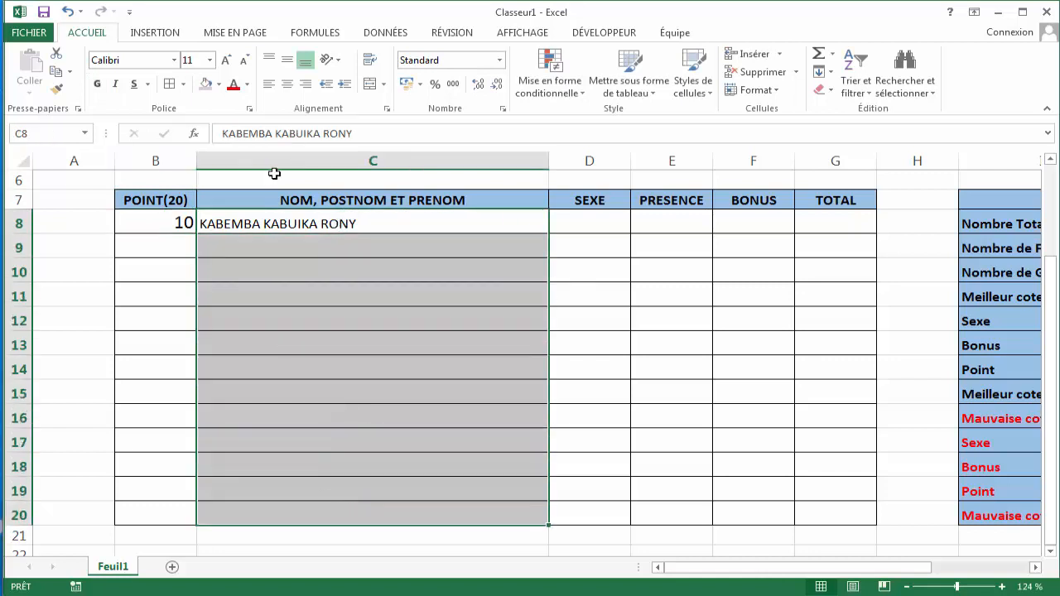
{"action": "left_click", "coordinate": [212, 60]}
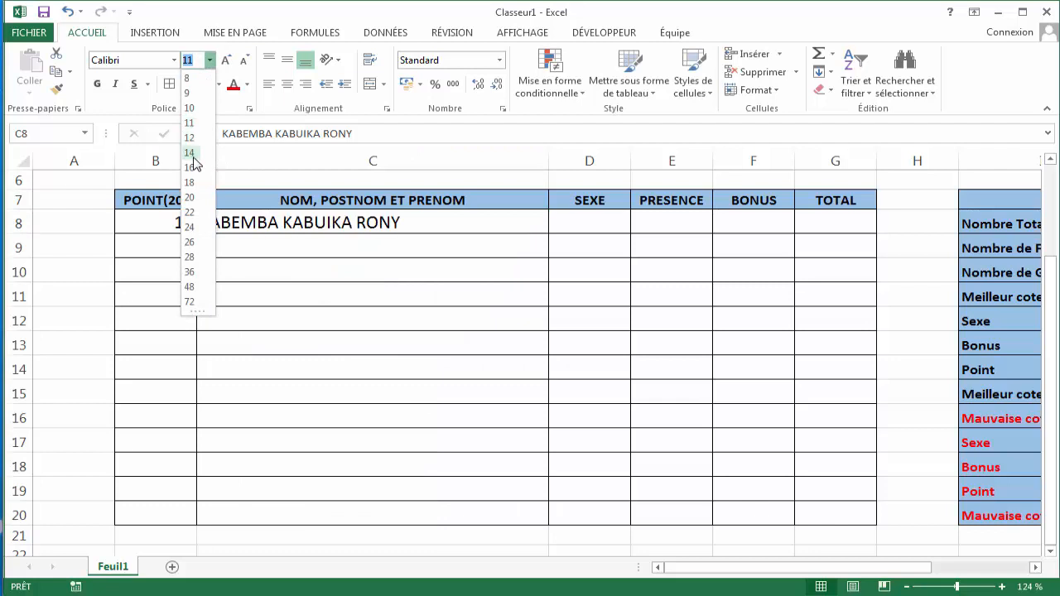
{"action": "left_click", "coordinate": [191, 153]}
- Enter 10 as the second student's point in B9
{"action": "left_click", "coordinate": [171, 243]}
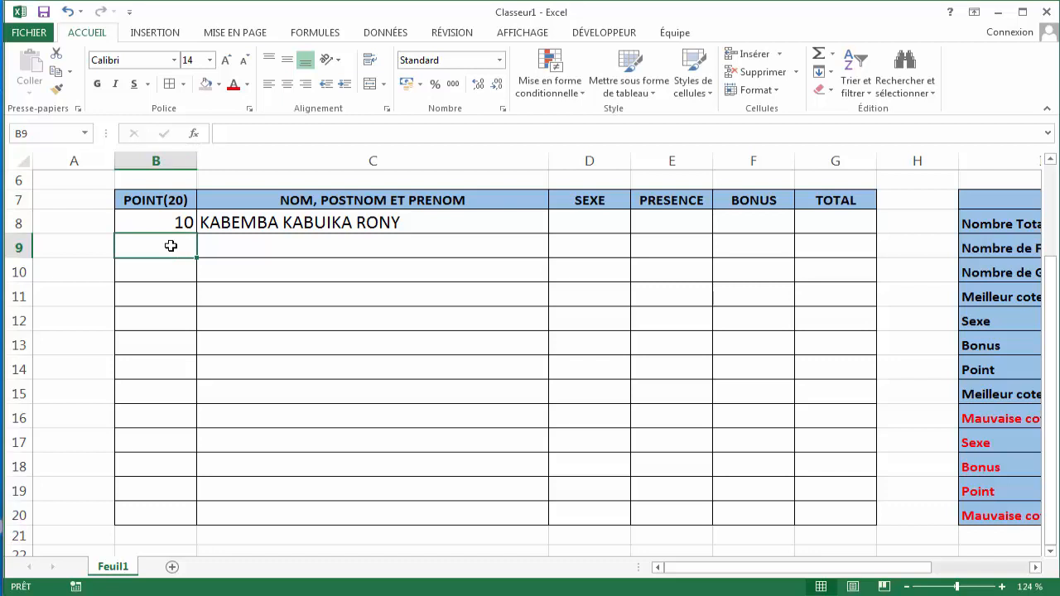
{"action": "type", "text": "&"}
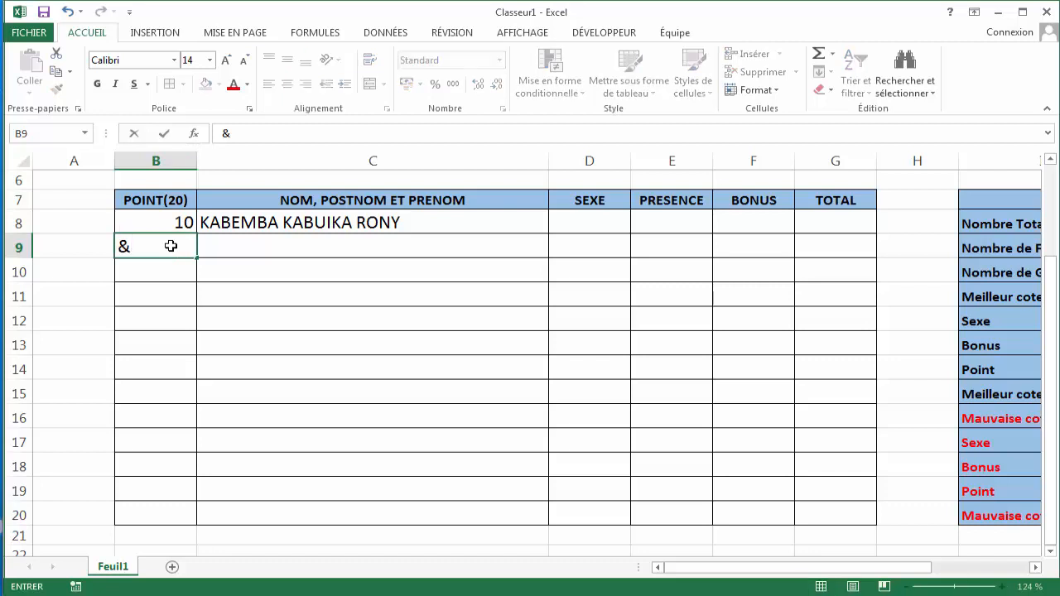
{"action": "key", "text": "BackSpace"}
{"action": "type", "text": "10"}
{"action": "key", "text": "ctrl+Return"}
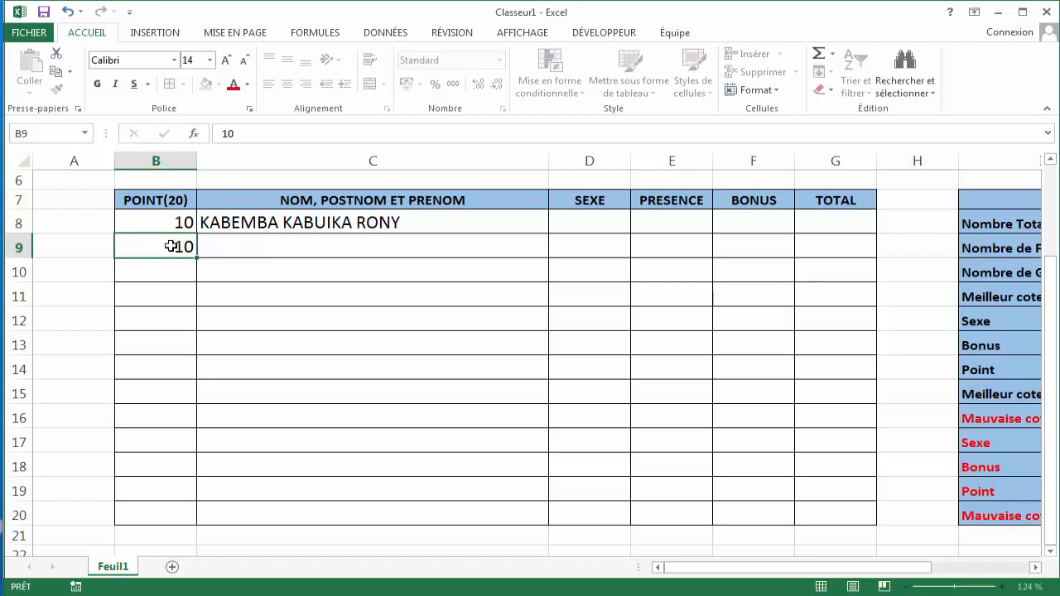
{"action": "key", "text": "Tab"}
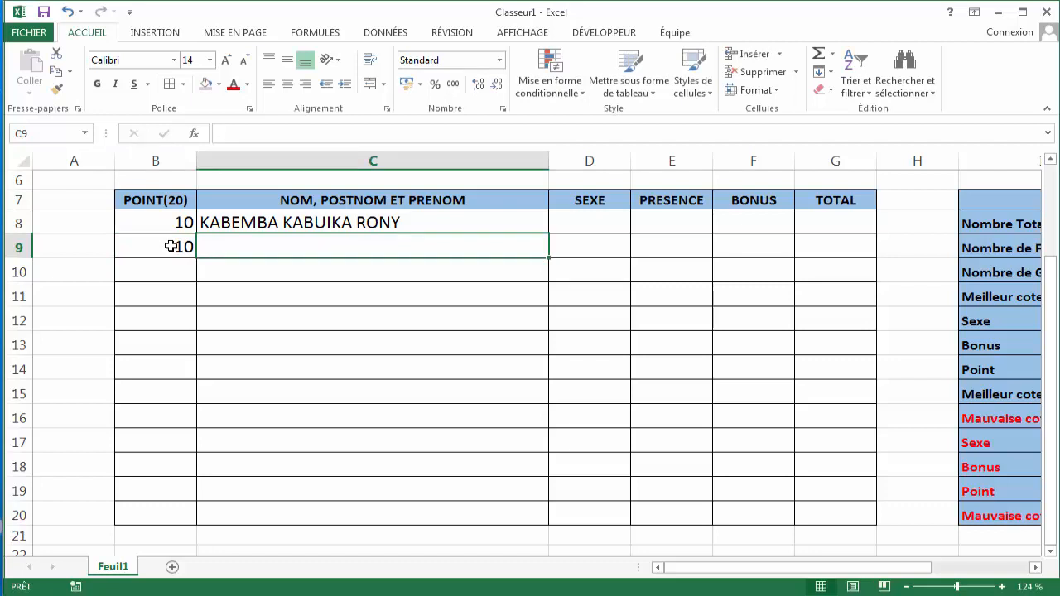
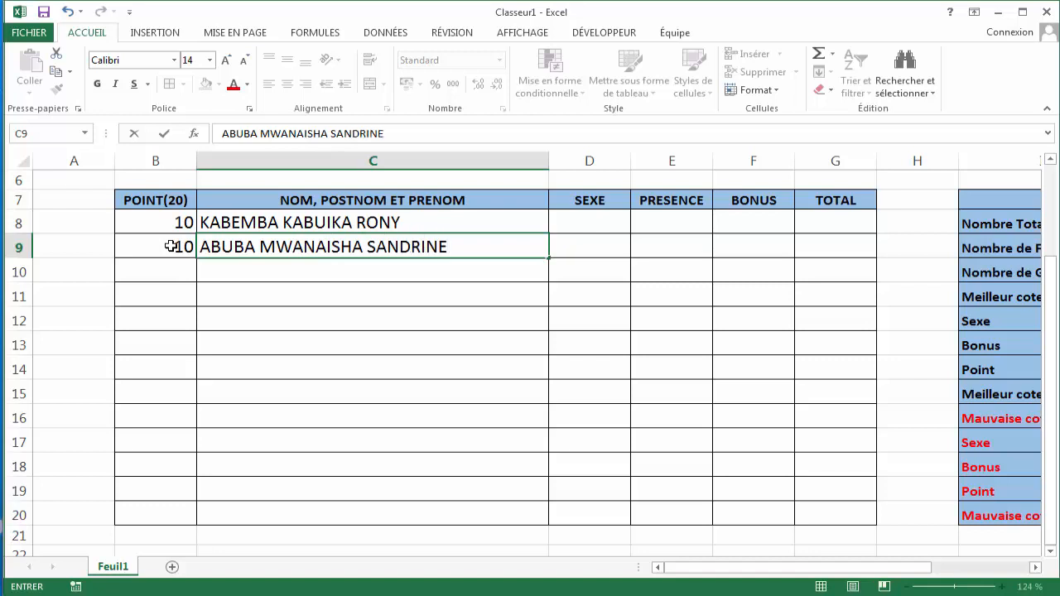
- Enter the second student's full name in C9
{"action": "key", "text": "Return"}
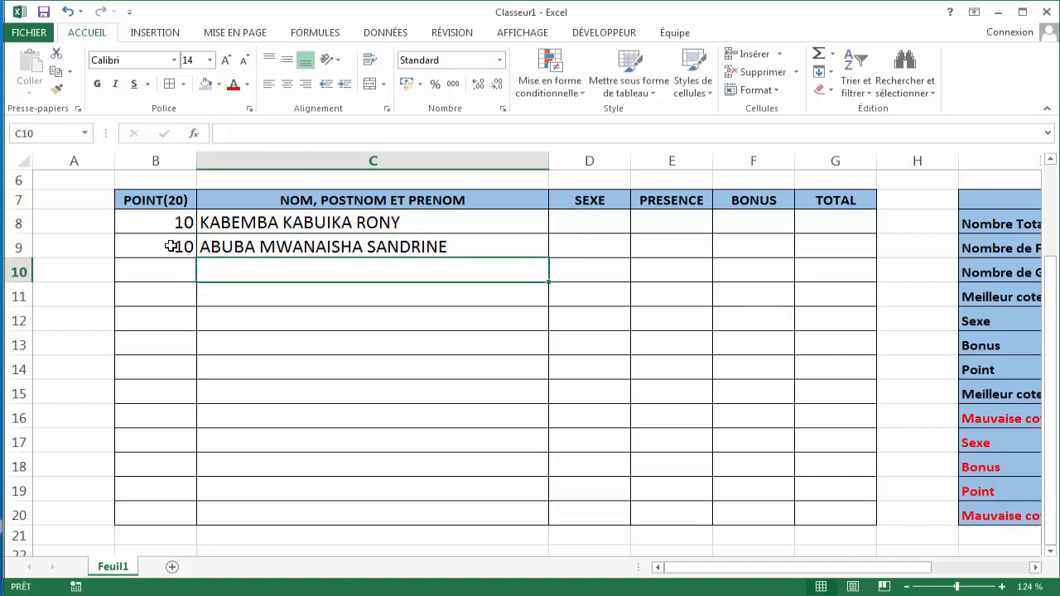
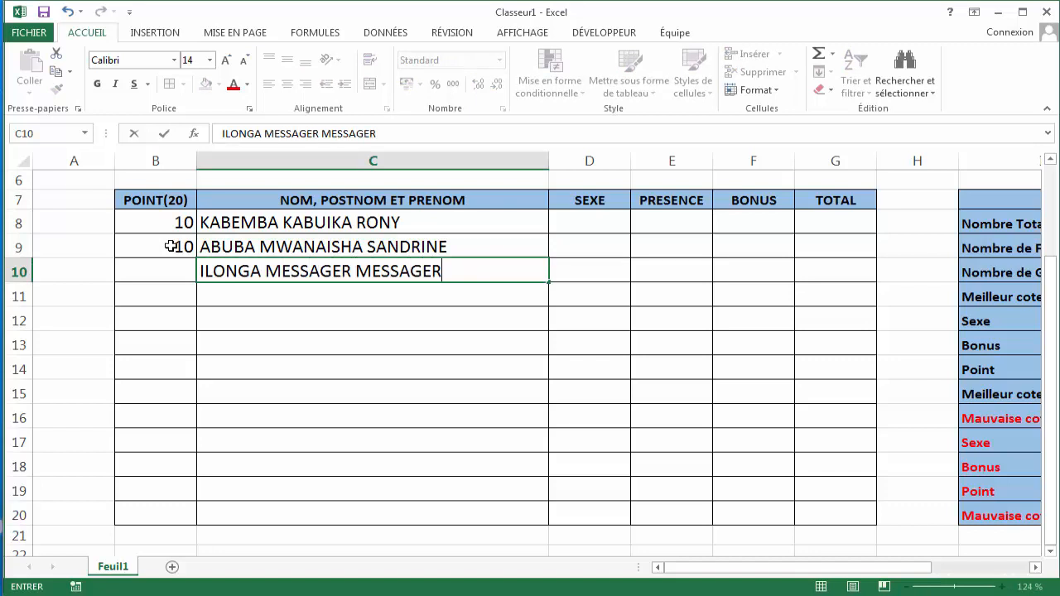
- Enter the third and fourth students' full names in C10 and C11
{"action": "key", "text": "Return"}
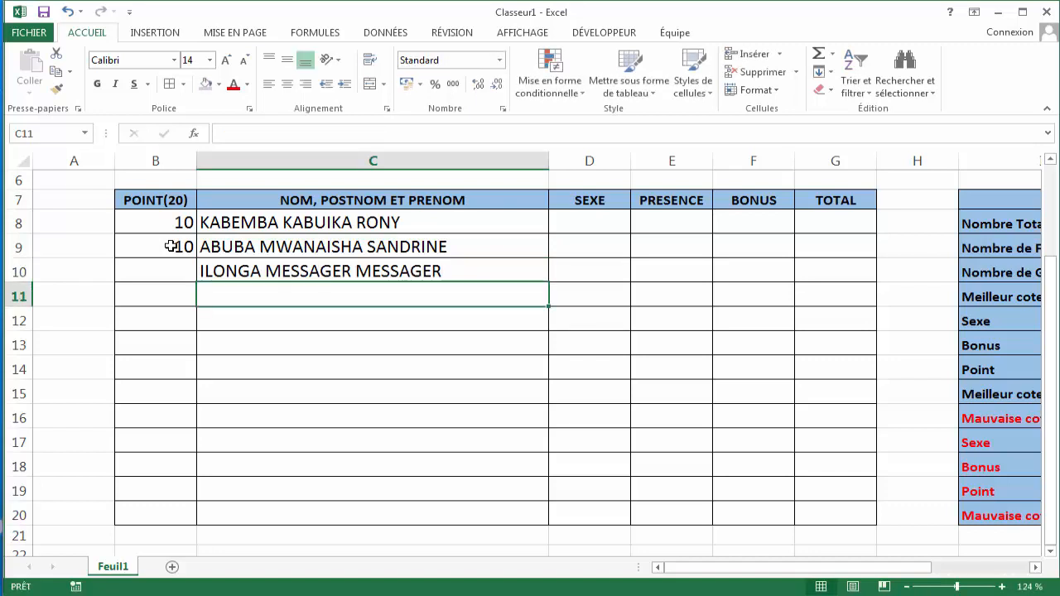
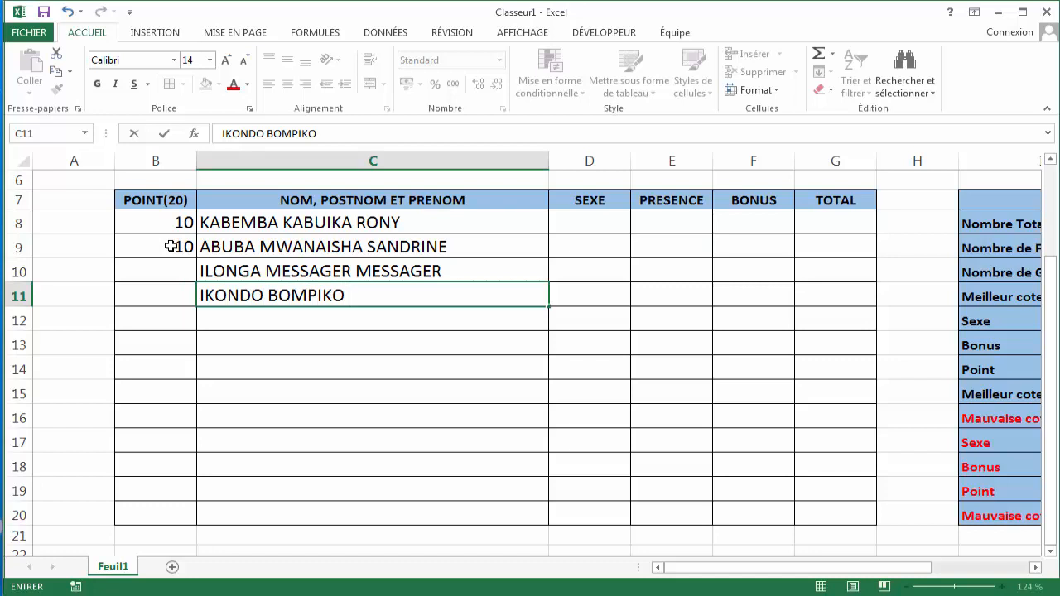
{"action": "key", "text": "ctrl+Return"}
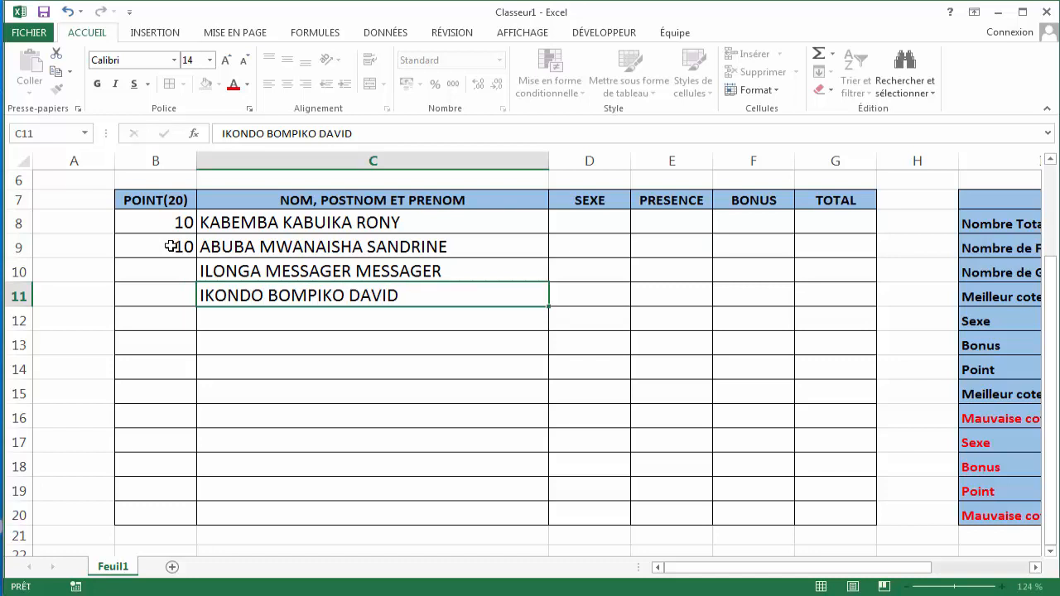
{"action": "key", "text": "Return"}
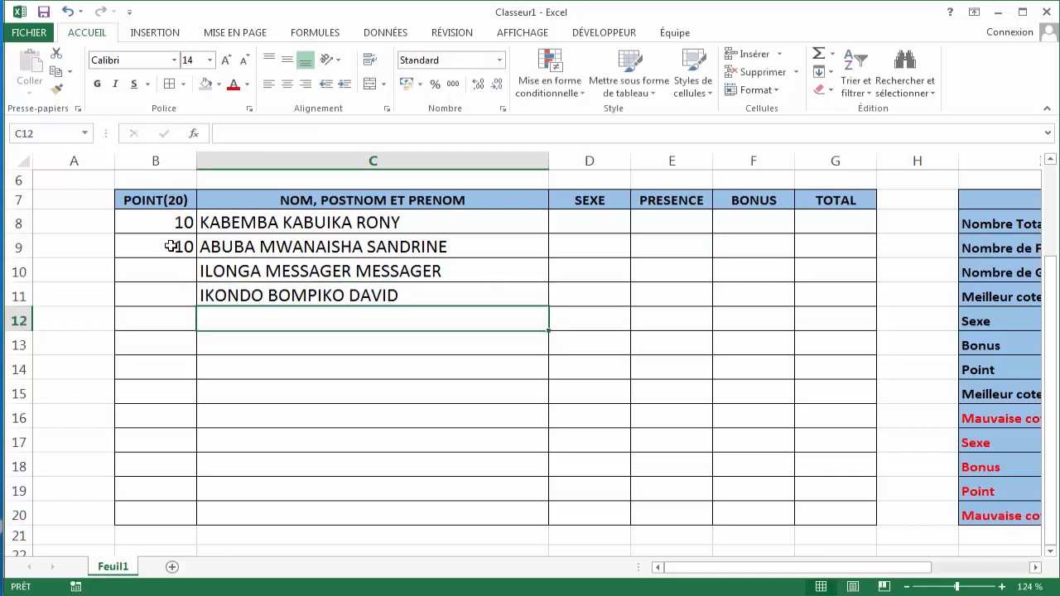
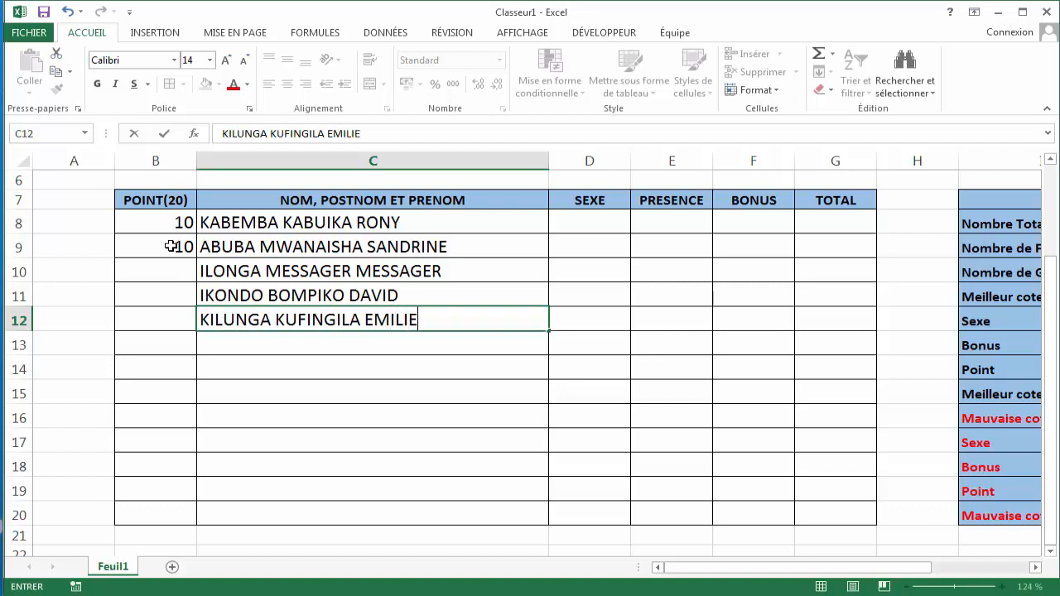
- Enter the fifth and sixth students' full names in C12 and C13
{"action": "key", "text": "Return"}
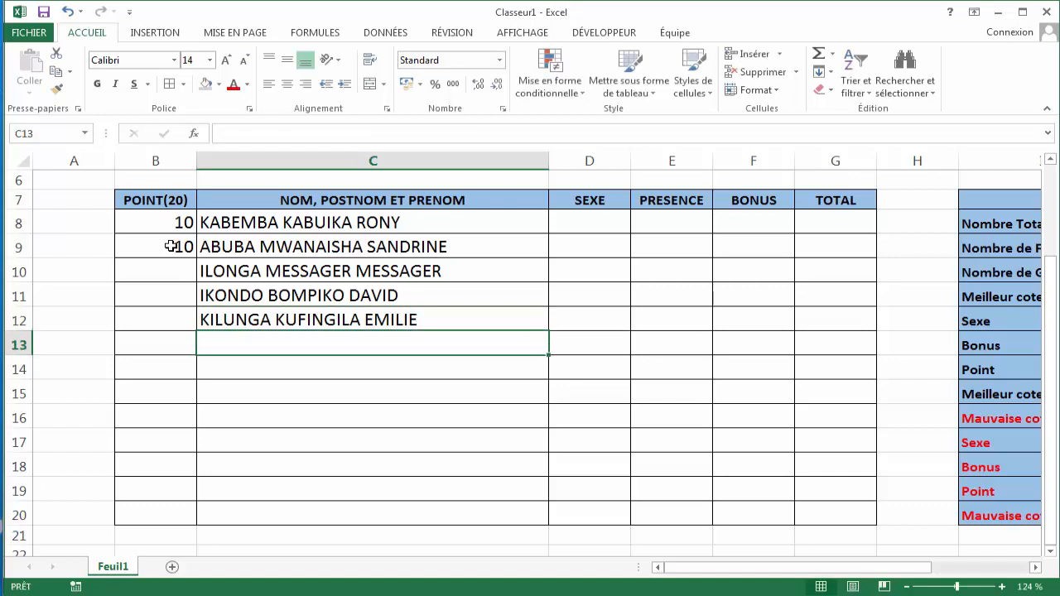
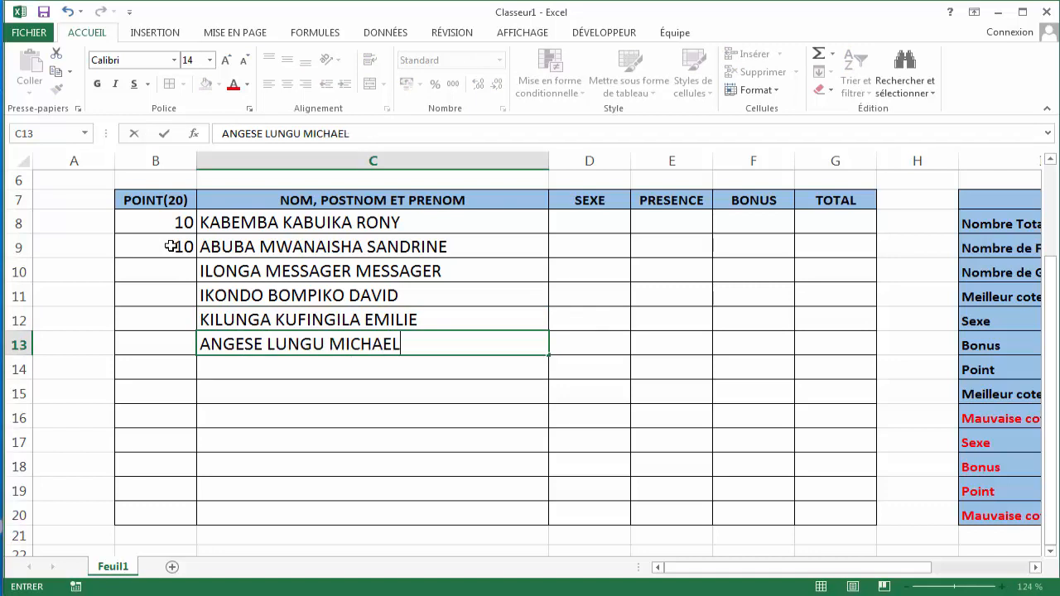
{"action": "key", "text": "Return"}
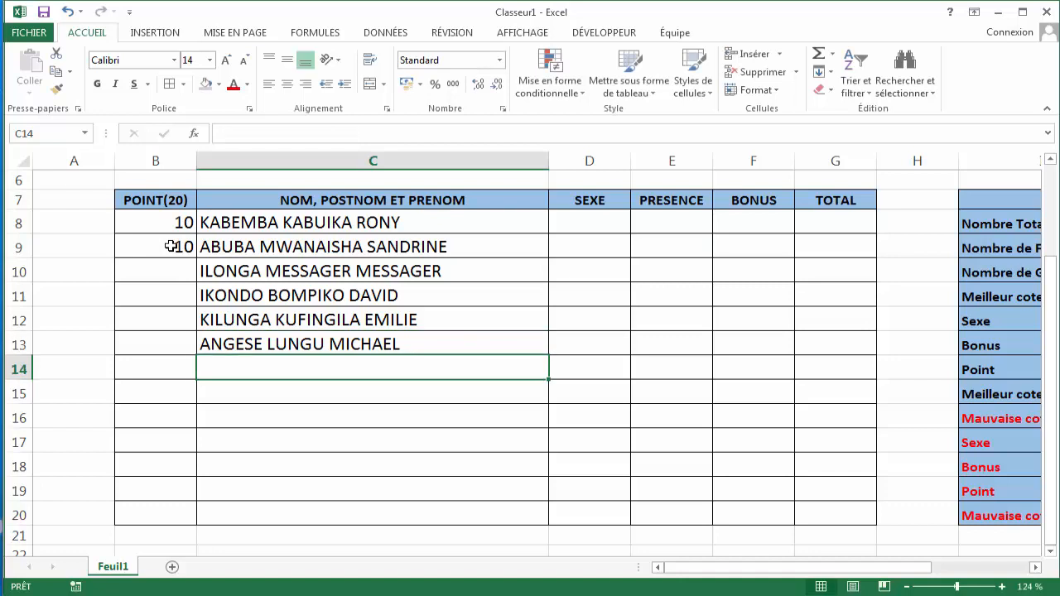
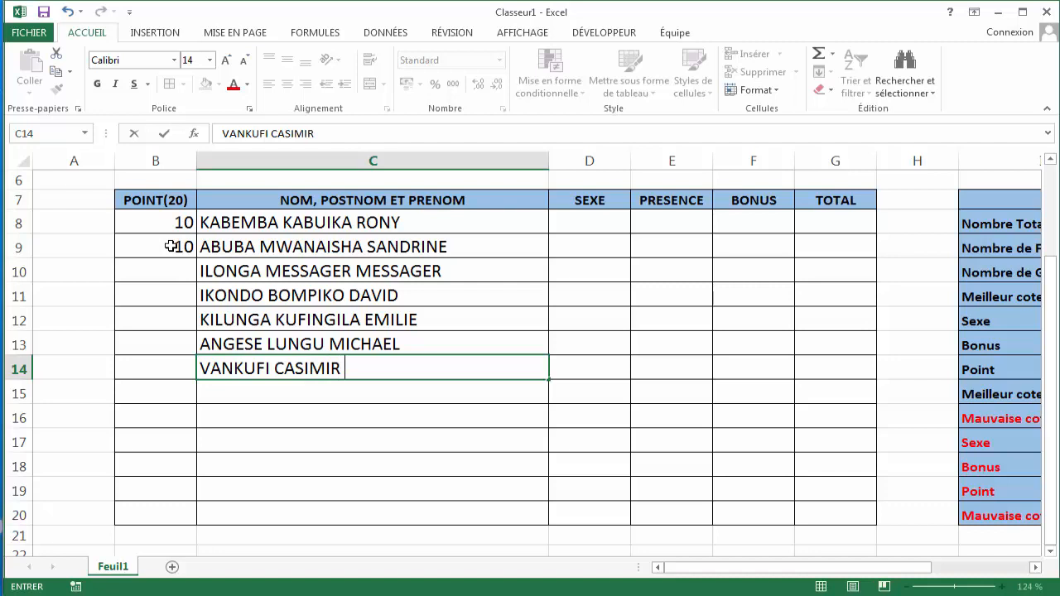
- Enter the seventh student's full name in C14
{"action": "key", "text": "Return"}
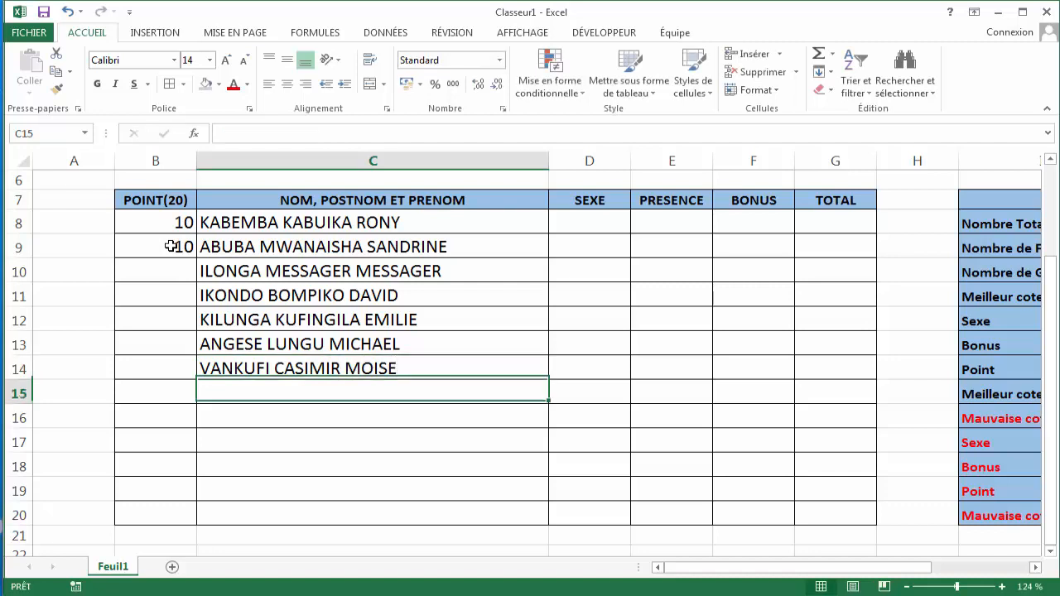
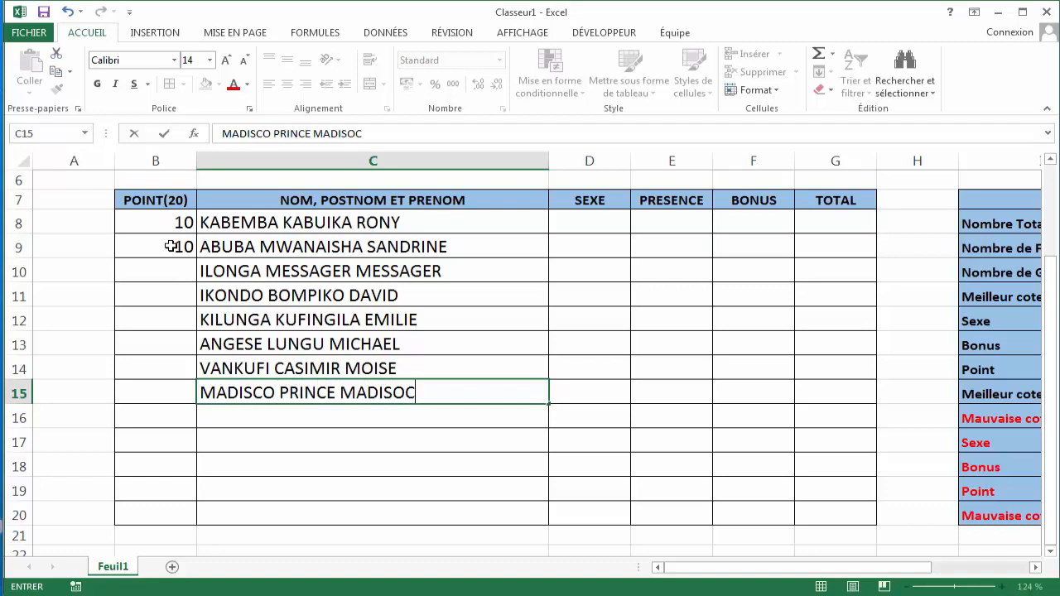
- Enter the eighth student's full name in C15
{"action": "key", "text": "Return"}
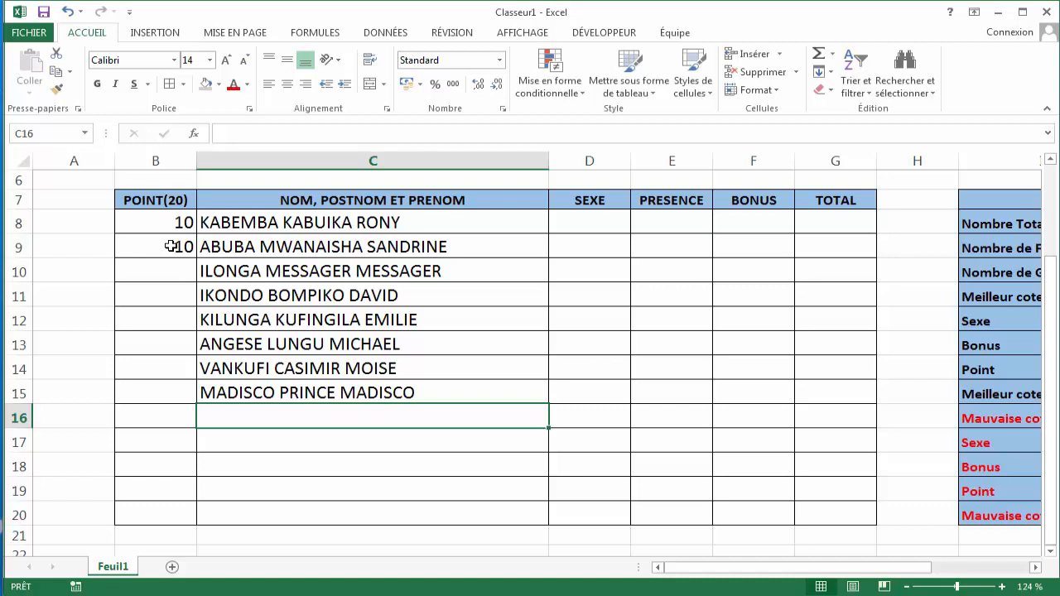
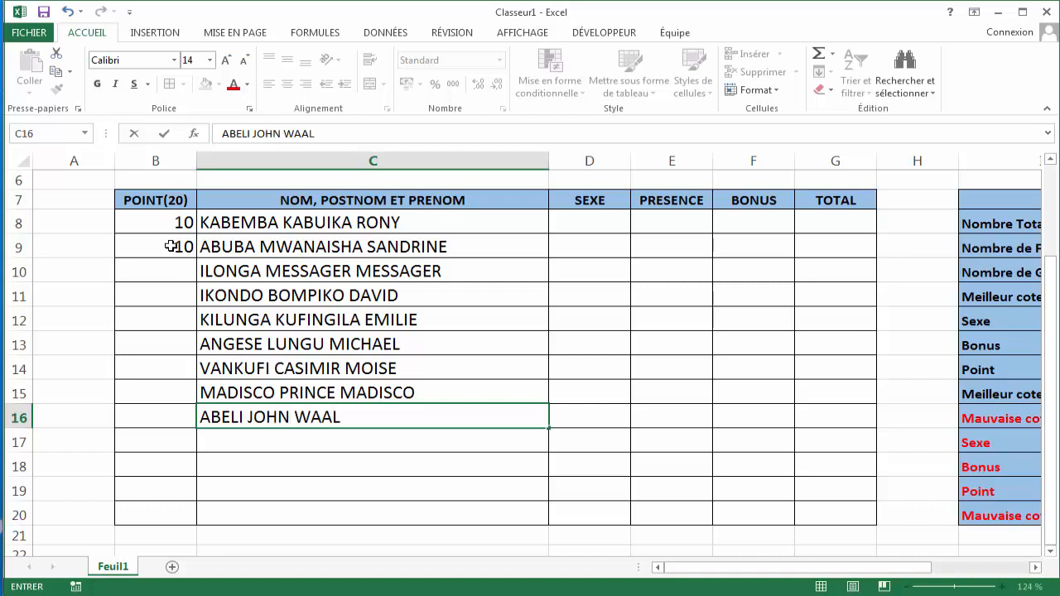
- Enter the ninth student's full name in C16
{"action": "key", "text": "Return"}
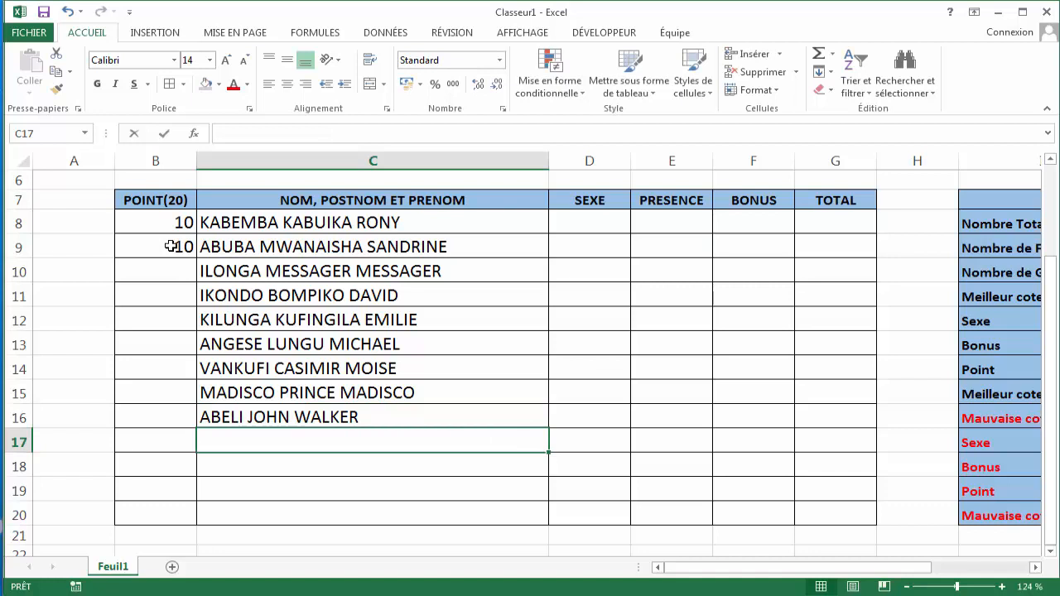
{"action": "type", "text": "I"}
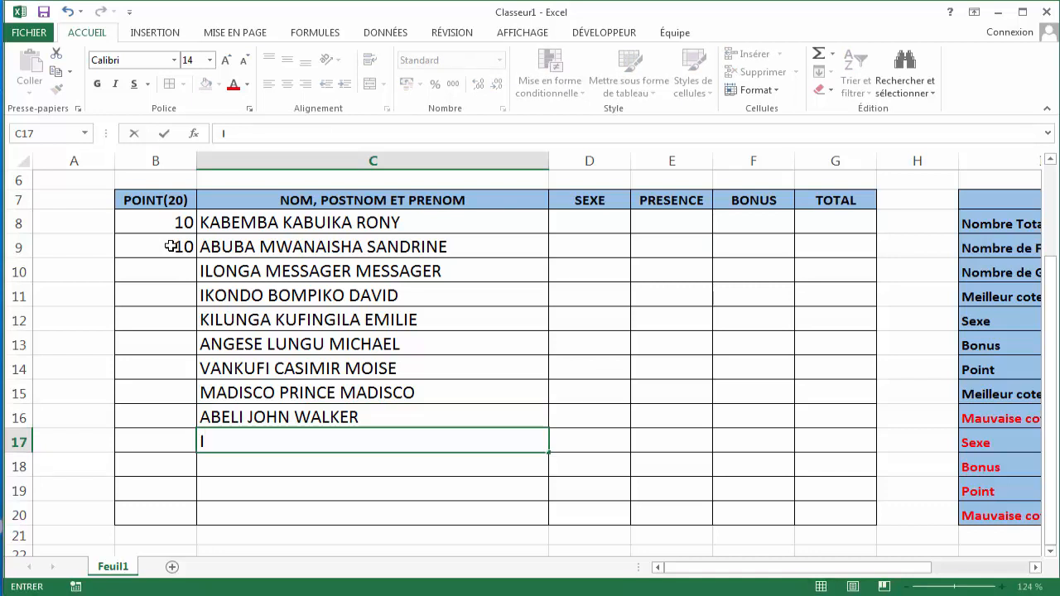
- Enter the tenth student's full name in C17
{"action": "key", "text": "BackSpace"}
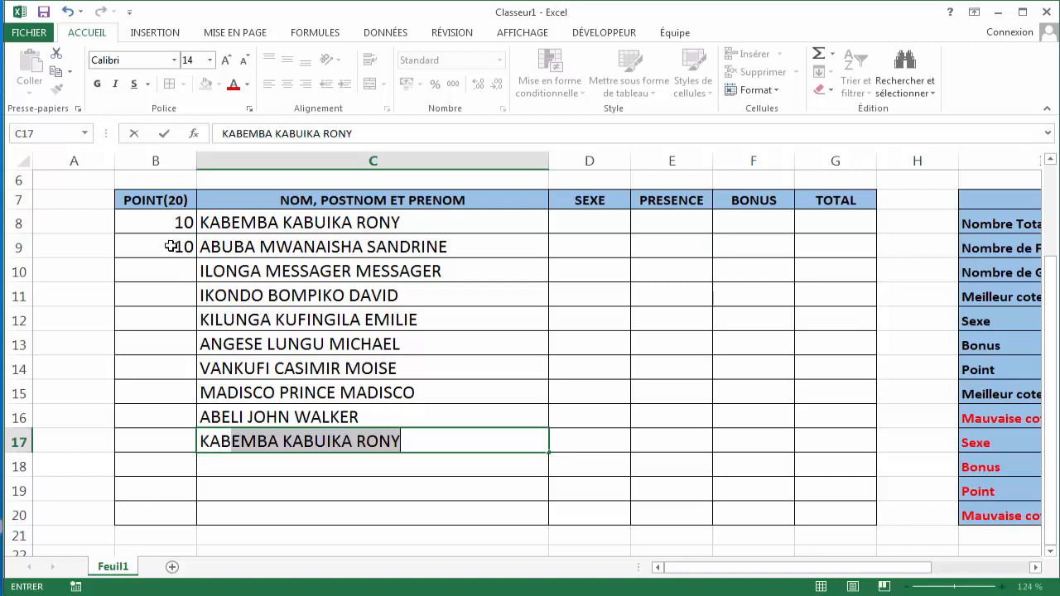
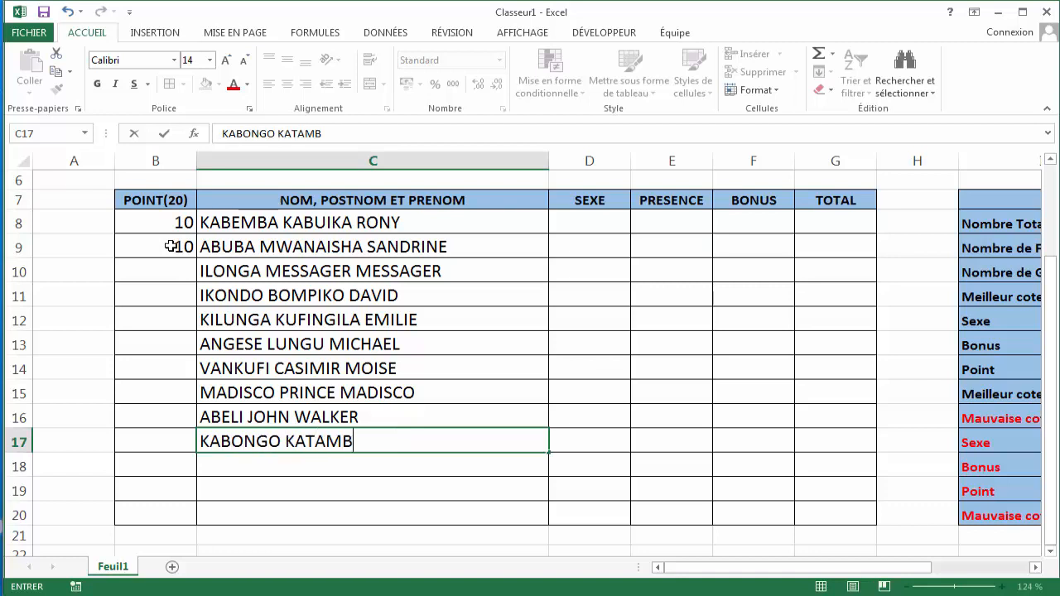
{"action": "type", "text": "L"}
{"action": "key", "text": "BackSpace"}
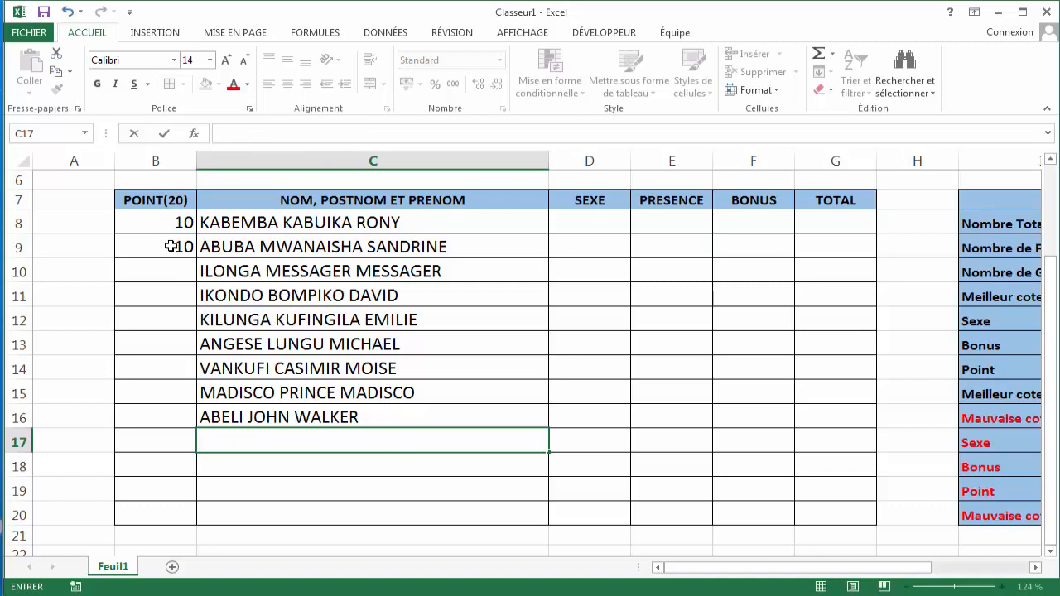
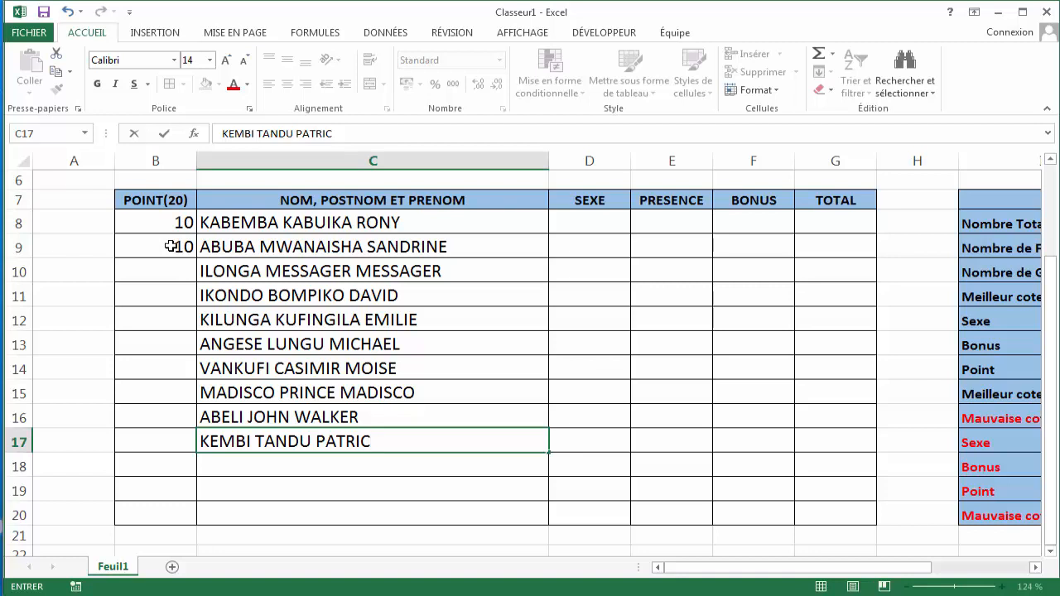
{"action": "key", "text": "Return"}
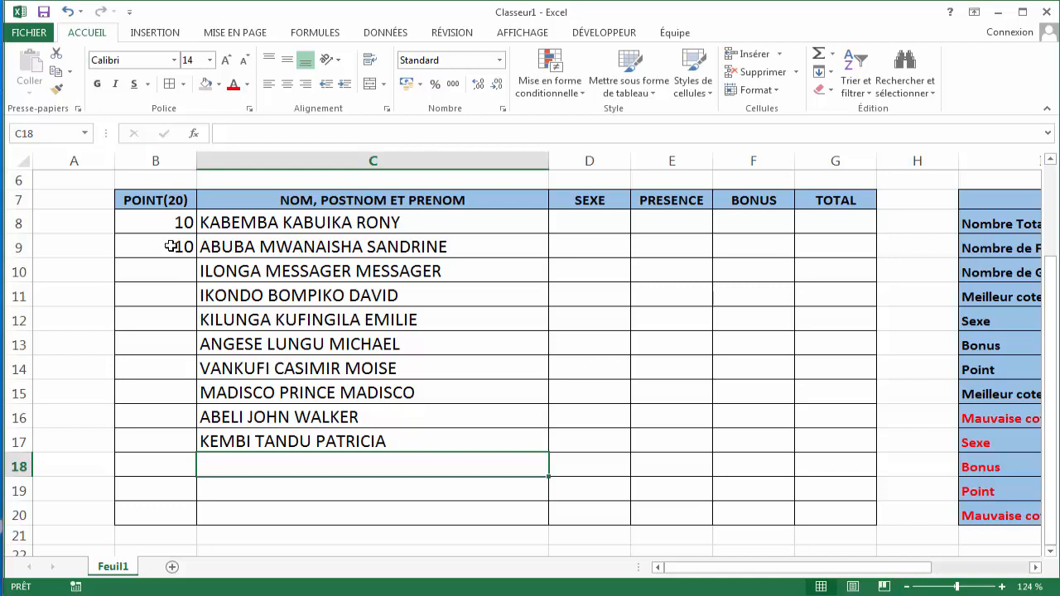
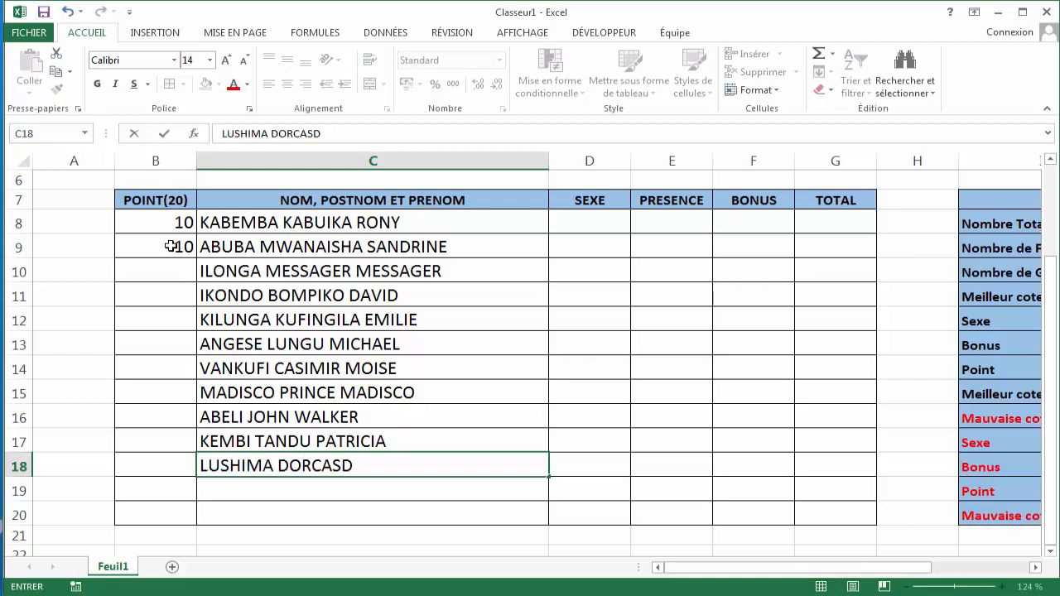
- Enter the eleventh student's full name in C18
{"action": "type", "text": "DORCASD"}
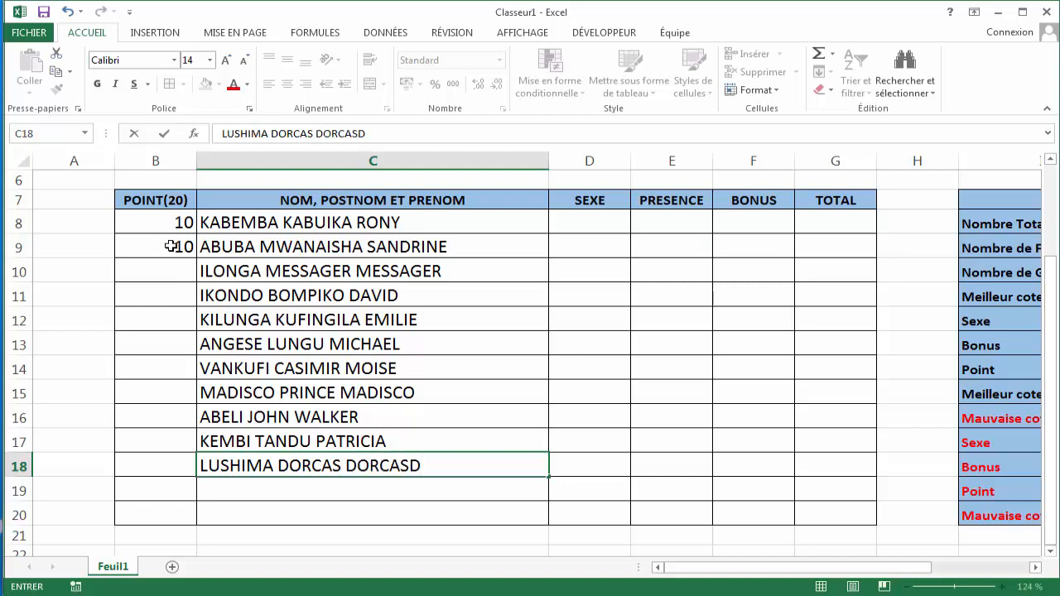
{"action": "key", "text": "BackSpace"}
{"action": "key", "text": "Return"}
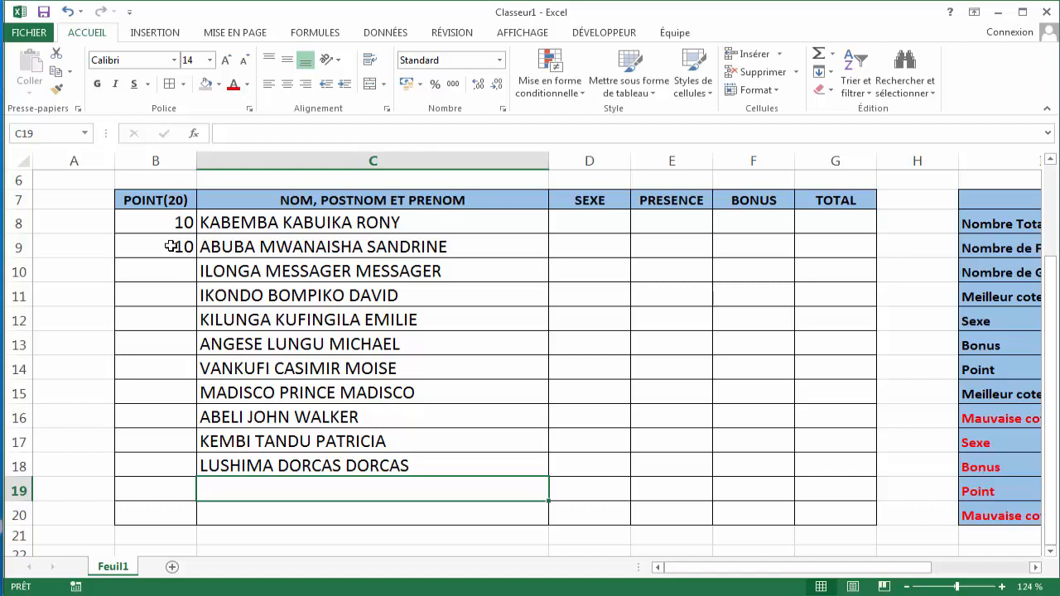
- Enter the twelfth student's full name in C19
{"action": "type", "text": "APAL"}
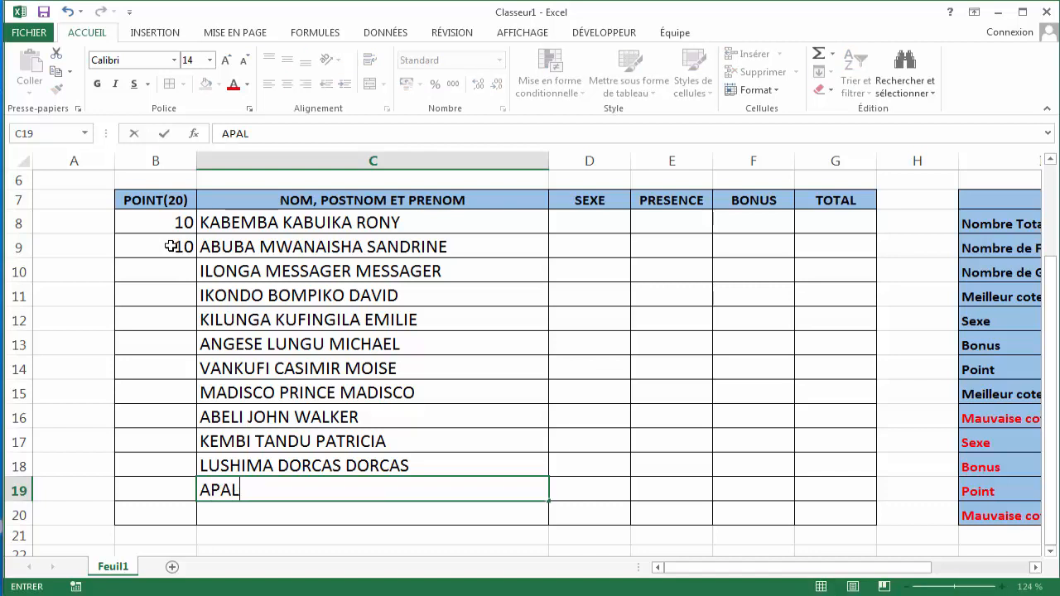
{"action": "key", "text": "BackSpace"}
{"action": "key", "text": "BackSpace"}
{"action": "key", "text": "BackSpace"}
{"action": "key", "text": "BackSpace"}
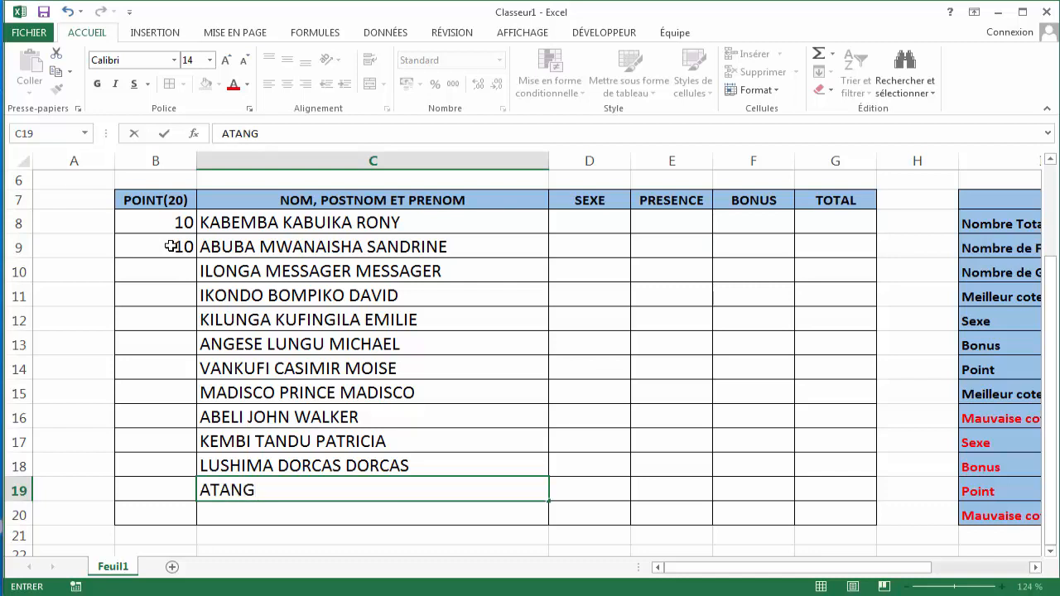
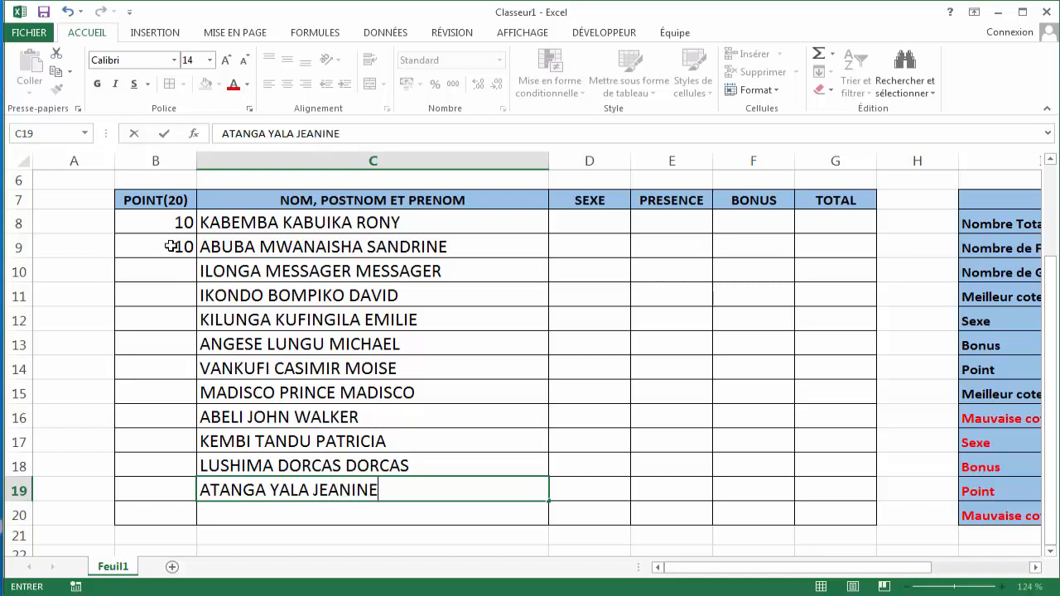
{"action": "key", "text": "Return"}
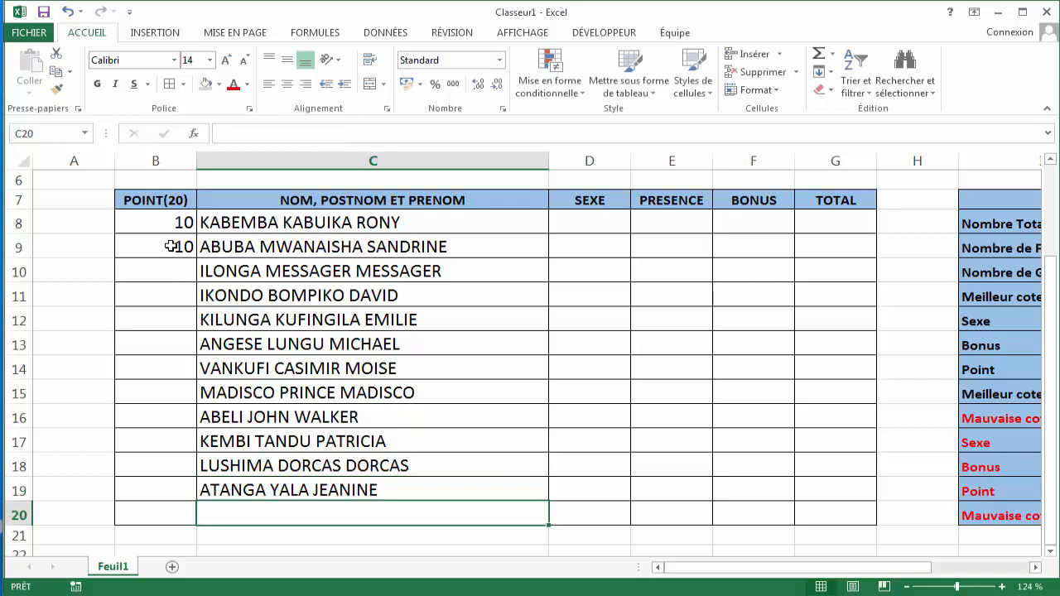
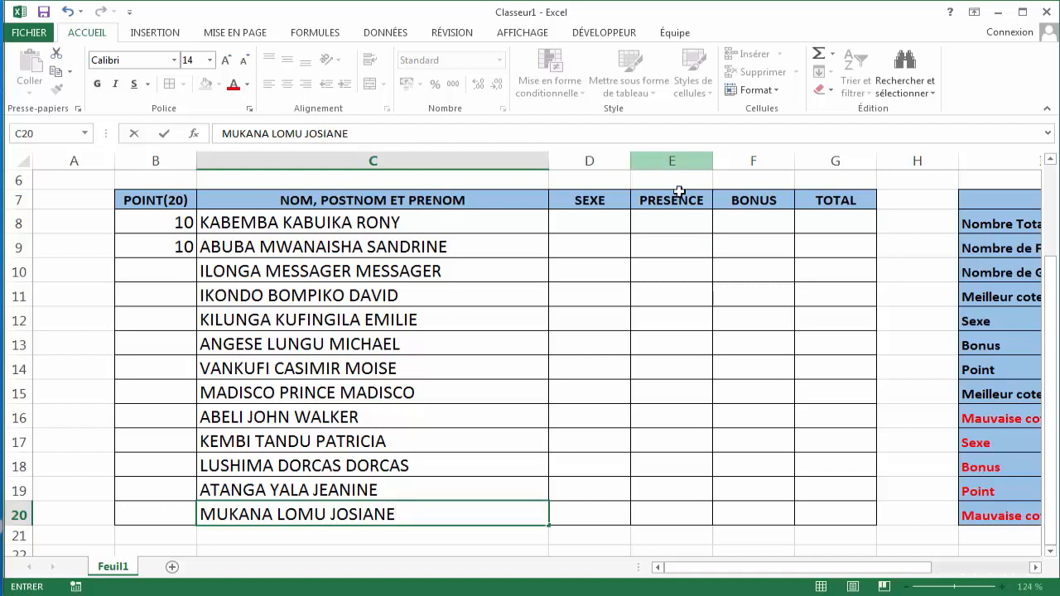
- Enter the thirteenth student's full name in C20
{"action": "left_click", "coordinate": [593, 217]}
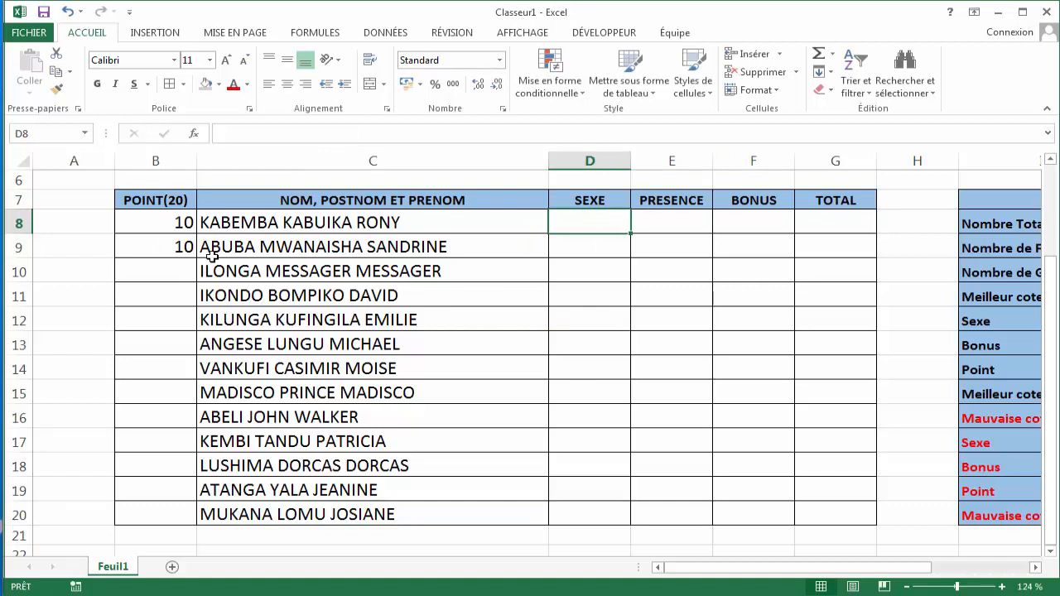
- Sort the student names in C8:C20 from A to Z, expanding the selection to the whole table
{"action": "left_click", "coordinate": [177, 274]}
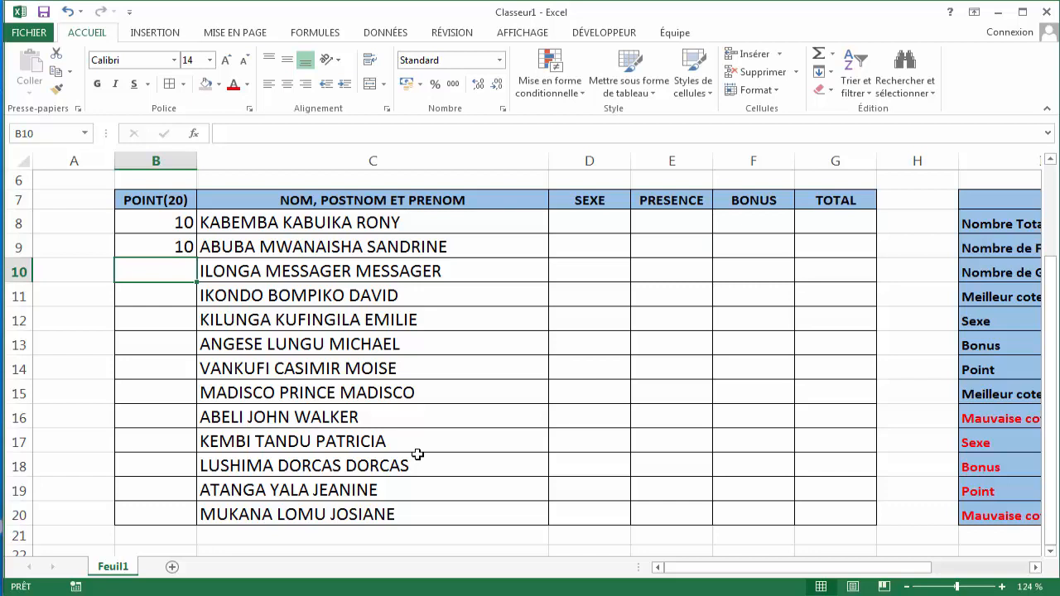
{"action": "left_click", "coordinate": [349, 224]}
{"action": "mouse_move", "coordinate": [350, 224]}
{"action": "left_mouse_down"}
{"action": "mouse_move", "coordinate": [348, 308]}
{"action": "mouse_move", "coordinate": [378, 389]}
{"action": "mouse_move", "coordinate": [348, 461]}
{"action": "mouse_move", "coordinate": [342, 513]}
{"action": "left_mouse_up"}
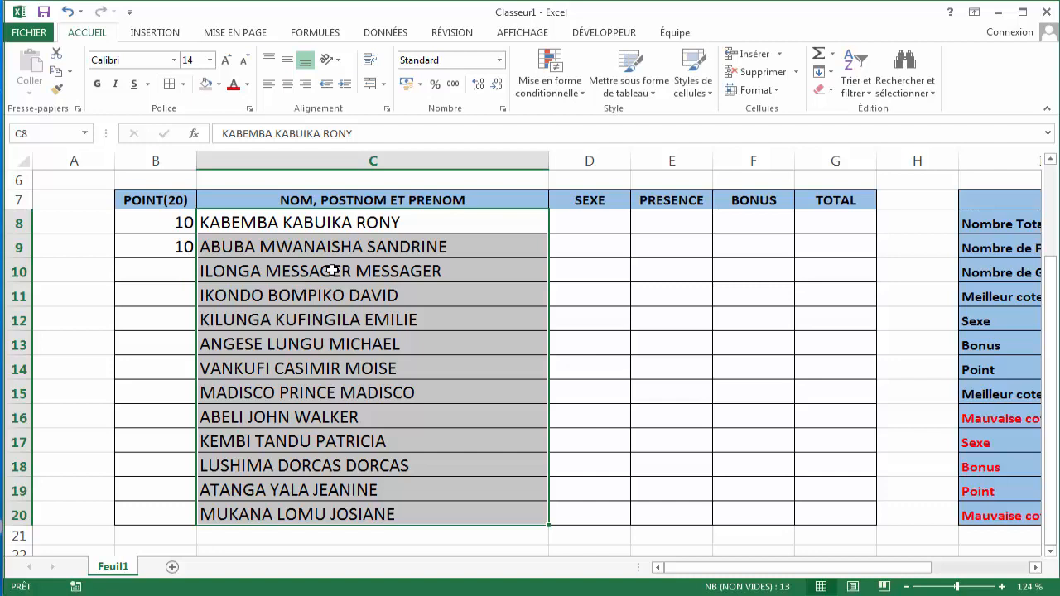
{"action": "left_click", "coordinate": [869, 94]}
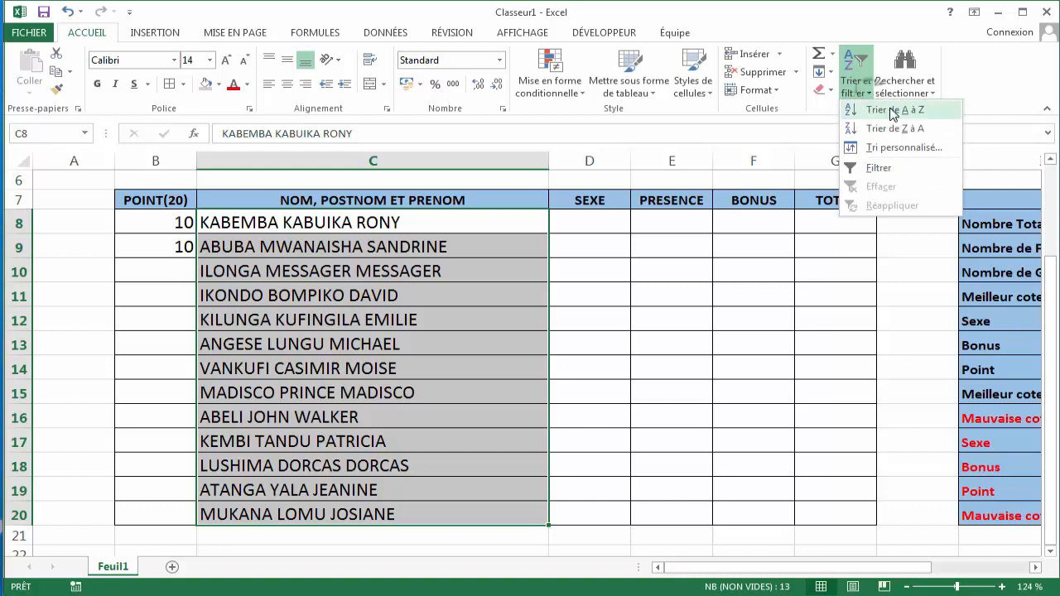
{"action": "left_click", "coordinate": [893, 110]}
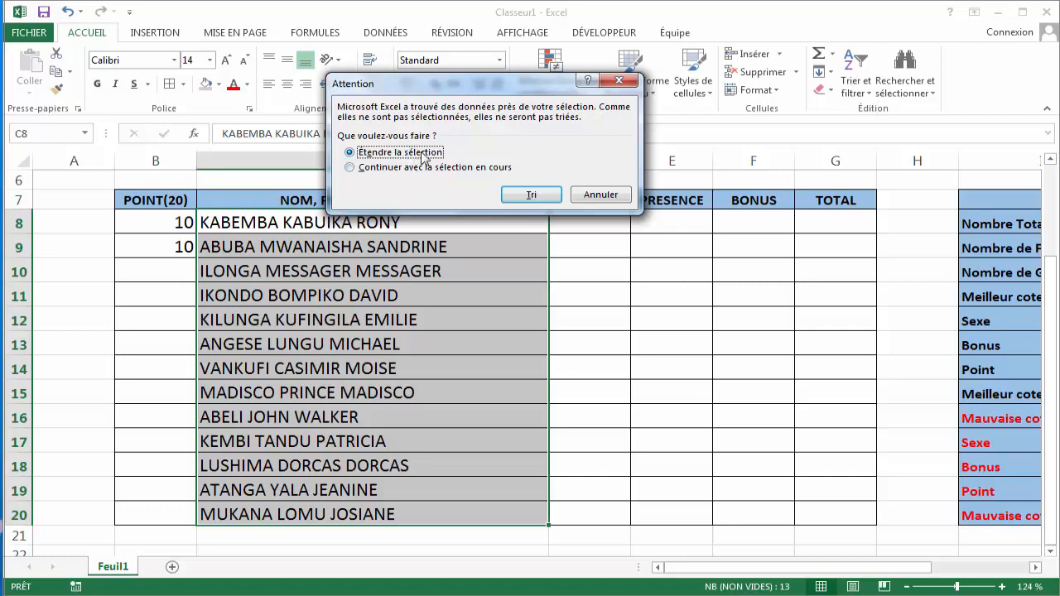
{"action": "left_click", "coordinate": [521, 196]}
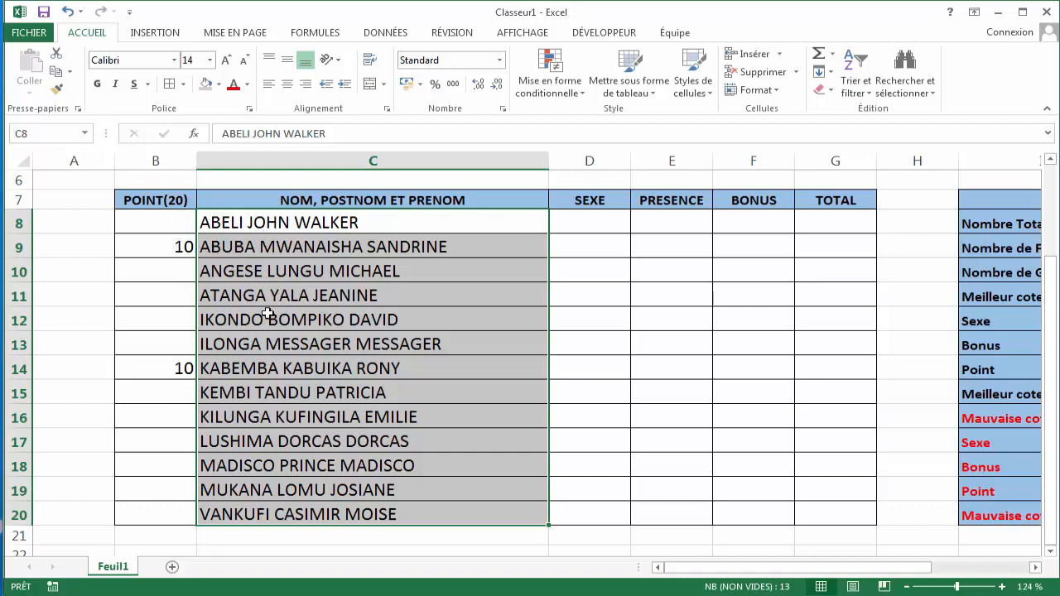
- Enter 9 points in B8 and 8 points in B10
{"action": "left_click", "coordinate": [184, 223]}
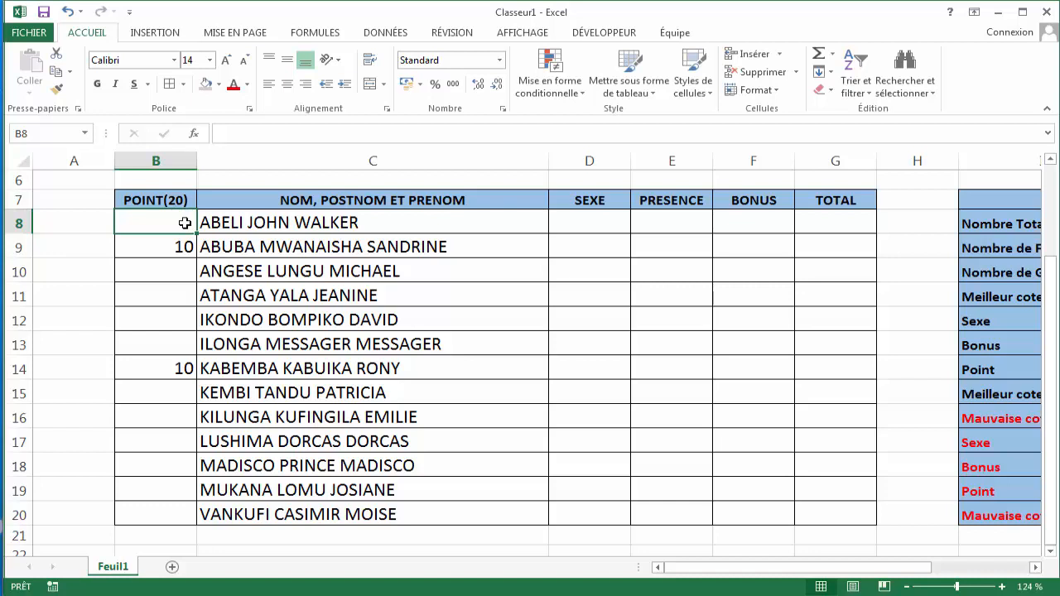
{"action": "type", "text": "9"}
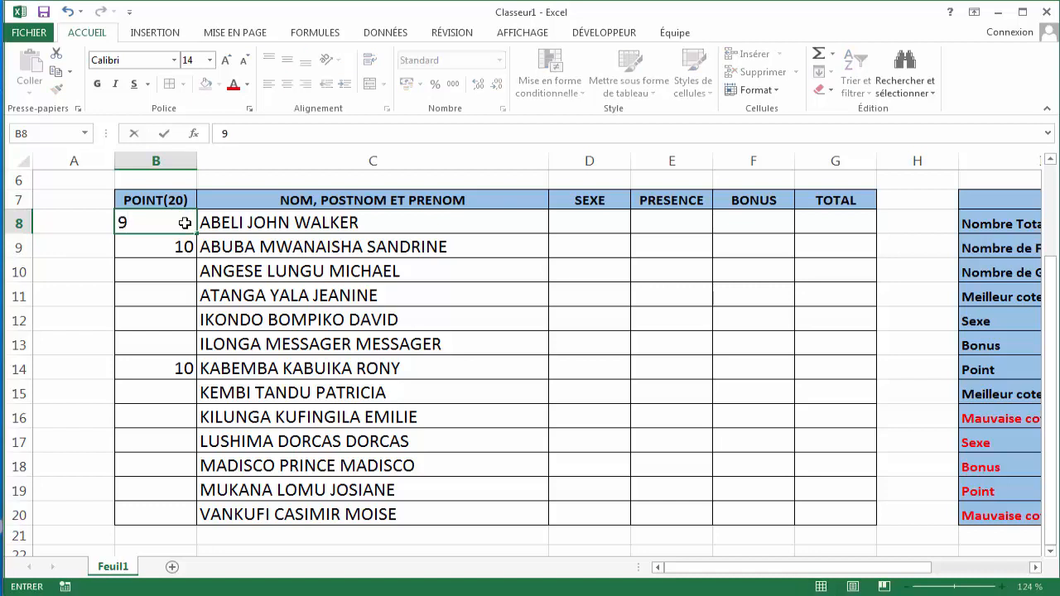
{"action": "key", "text": "Return"}
{"action": "left_click", "coordinate": [185, 265]}
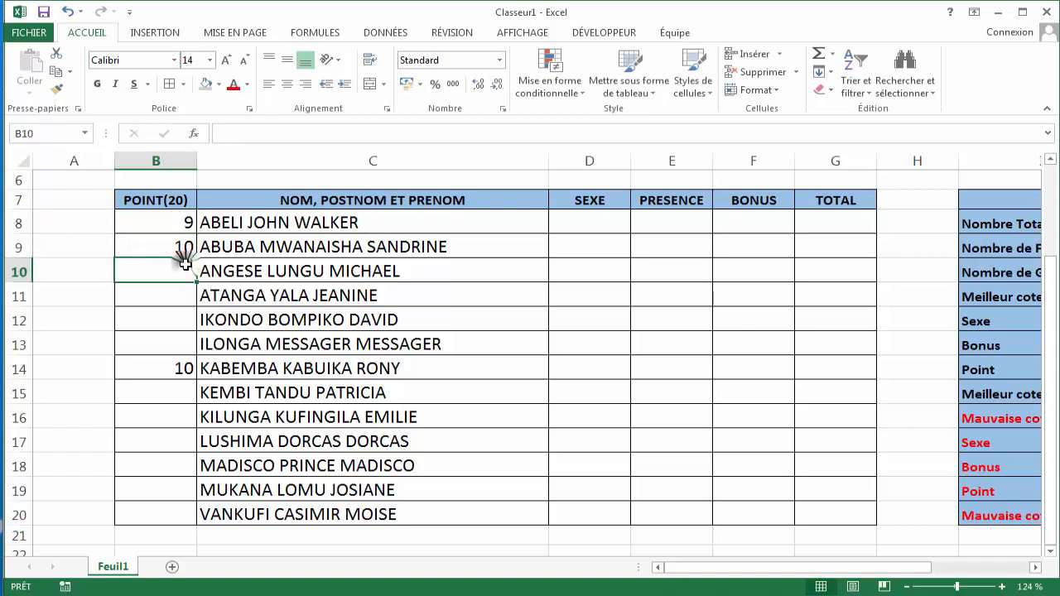
{"action": "type", "text": "8"}
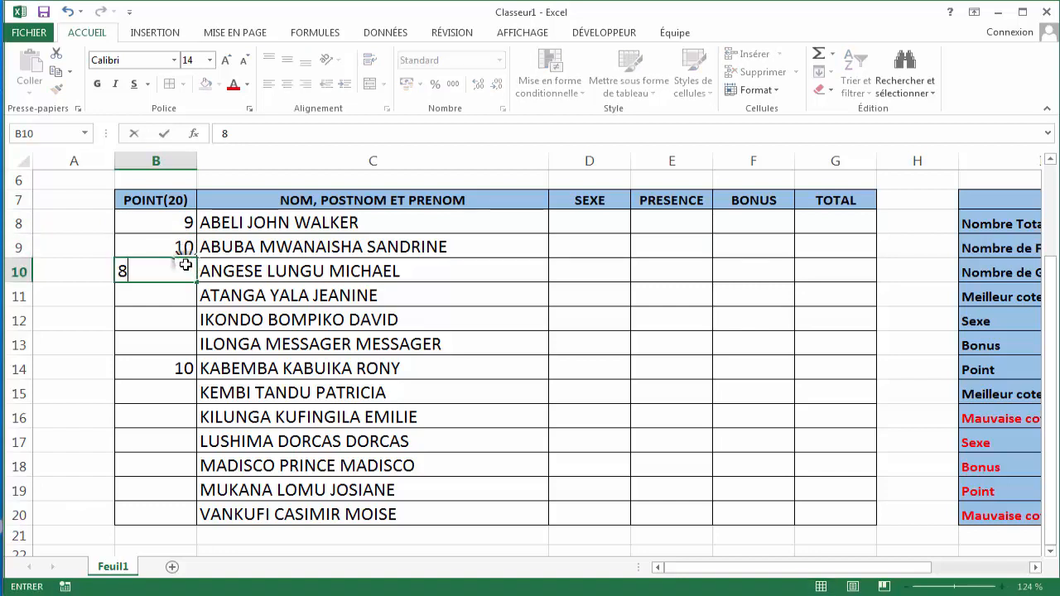
{"action": "key", "text": "Return"}
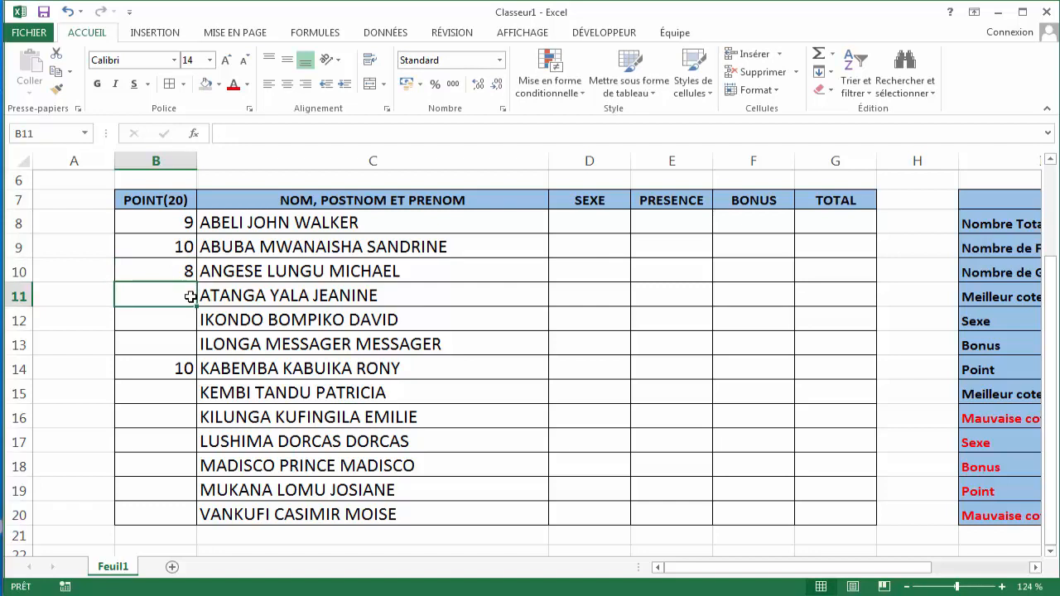
- Enter points 6, 7 and 7 in B11, B12 and B13, skipping B14
{"action": "type", "text": "6"}
{"action": "key", "text": "Return"}
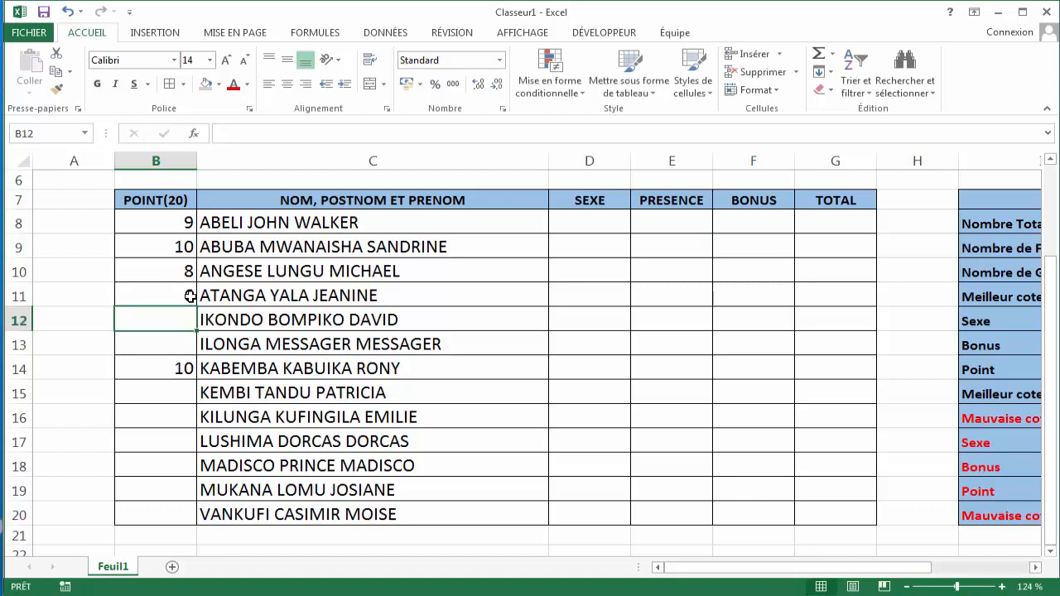
{"action": "type", "text": "7"}
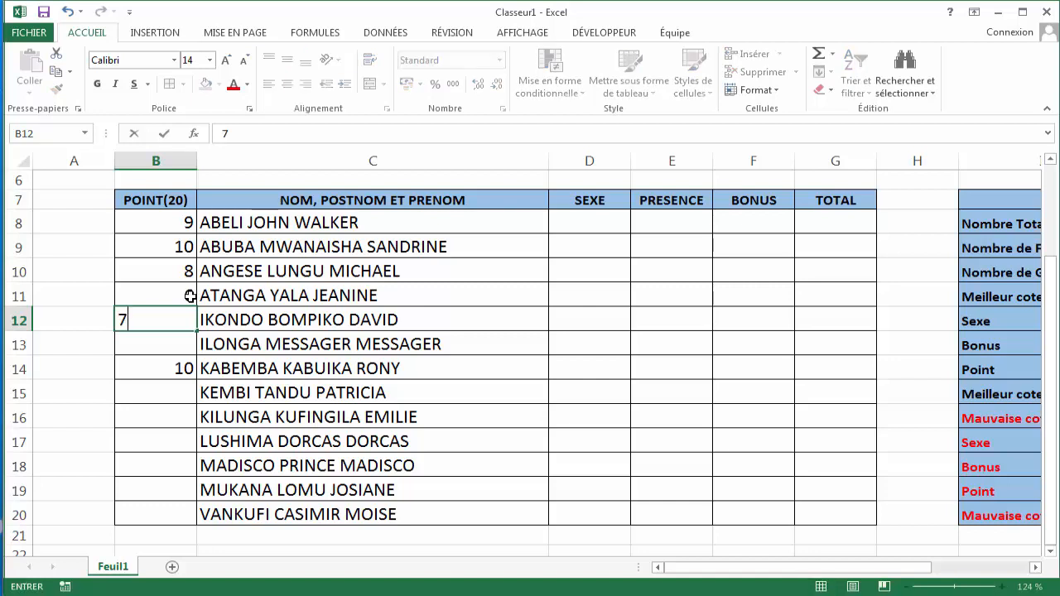
{"action": "key", "text": "Return"}
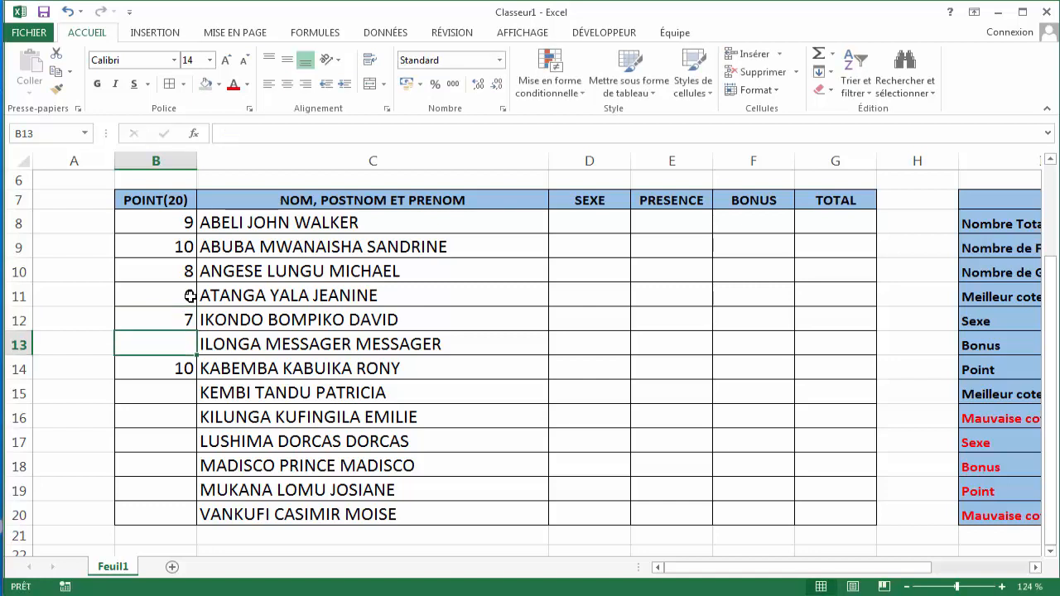
{"action": "type", "text": "7"}
{"action": "key", "text": "Return"}
{"action": "key", "text": "Return"}
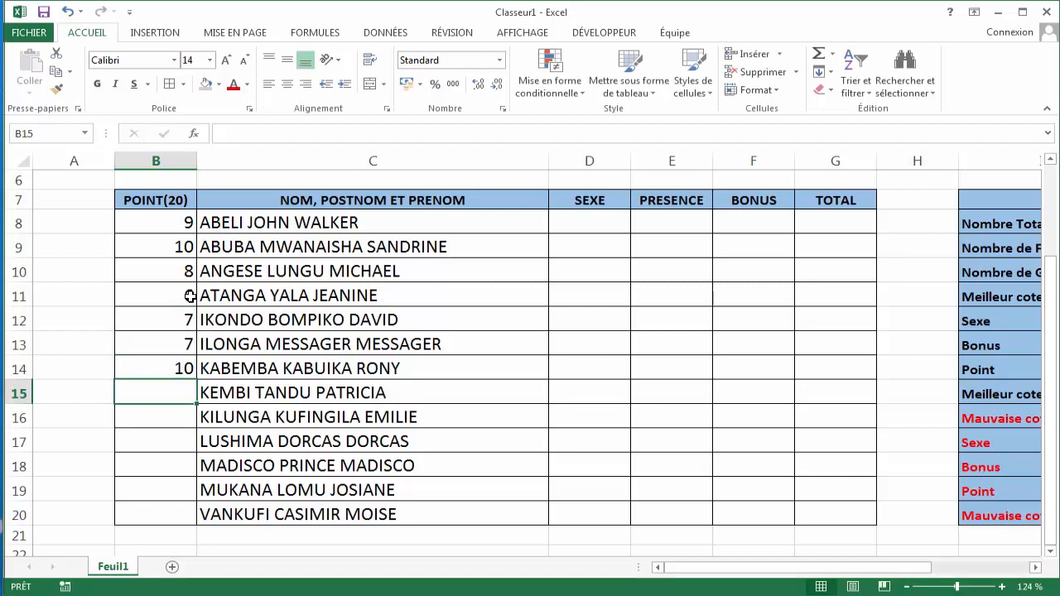
- Enter points 9, 8 and 11 in B15, B16 and B17
{"action": "type", "text": "11"}
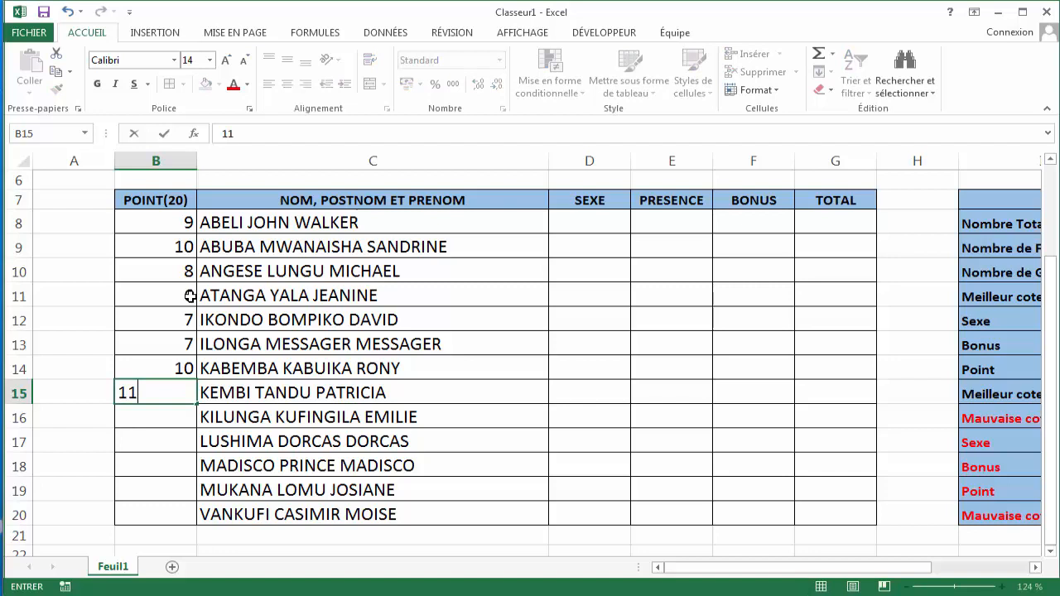
{"action": "key", "text": "BackSpace"}
{"action": "key", "text": "BackSpace"}
{"action": "type", "text": "9"}
{"action": "key", "text": "Return"}
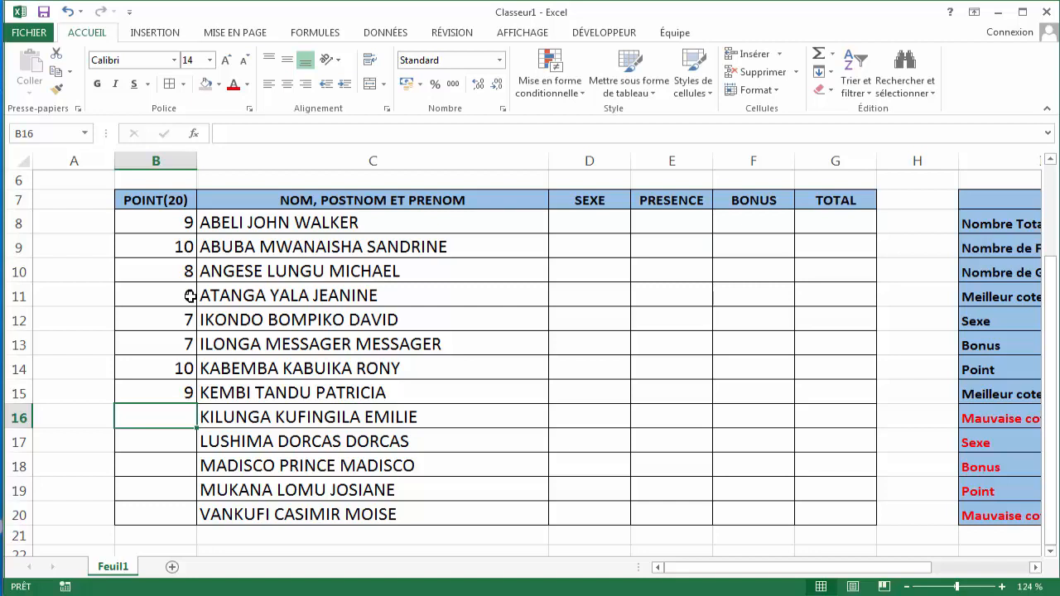
{"action": "type", "text": "8"}
{"action": "key", "text": "Return"}
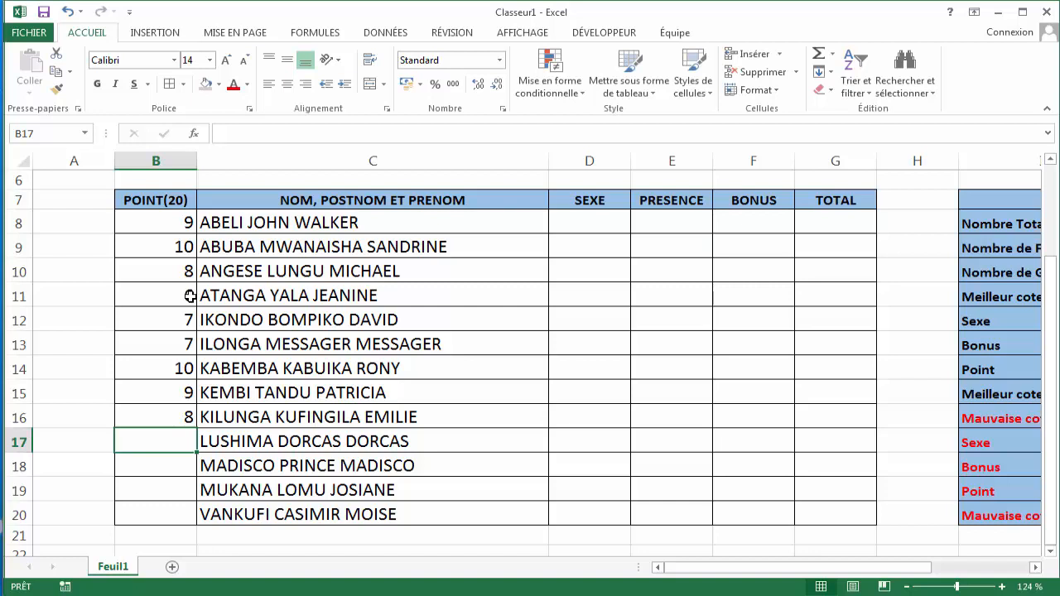
{"action": "type", "text": "2"}
{"action": "key", "text": "BackSpace"}
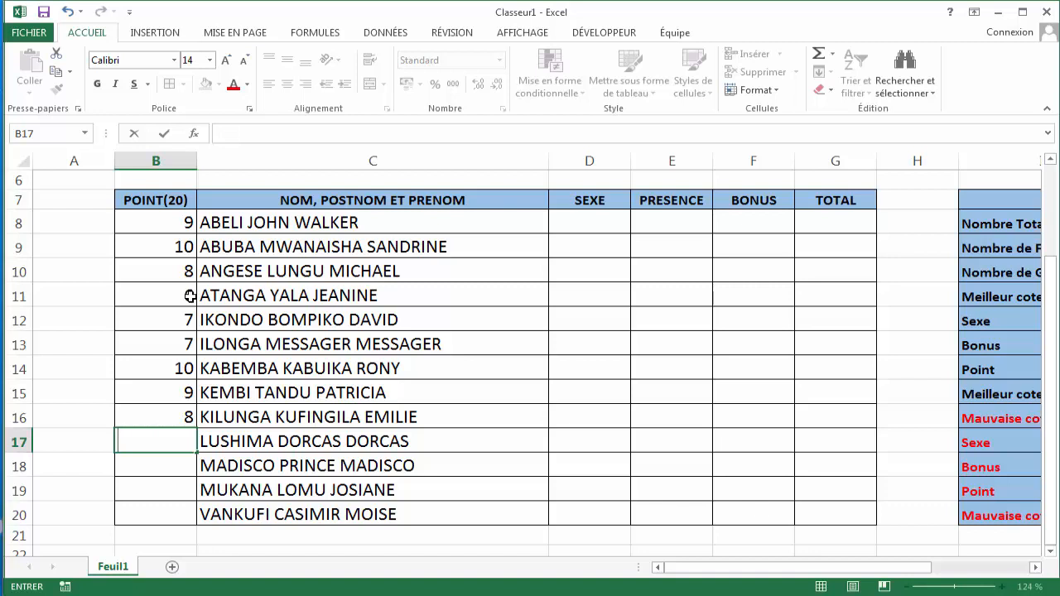
{"action": "type", "text": "11"}
{"action": "key", "text": "Return"}
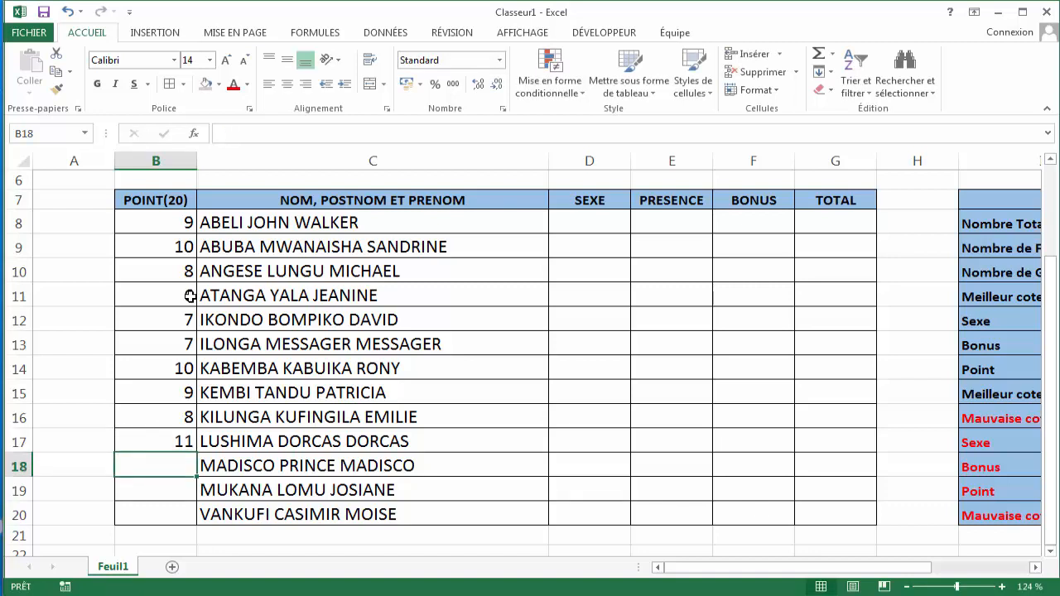
- Enter points 9, 4 and 13 in B18, B19 and B20
{"action": "type", "text": "9"}
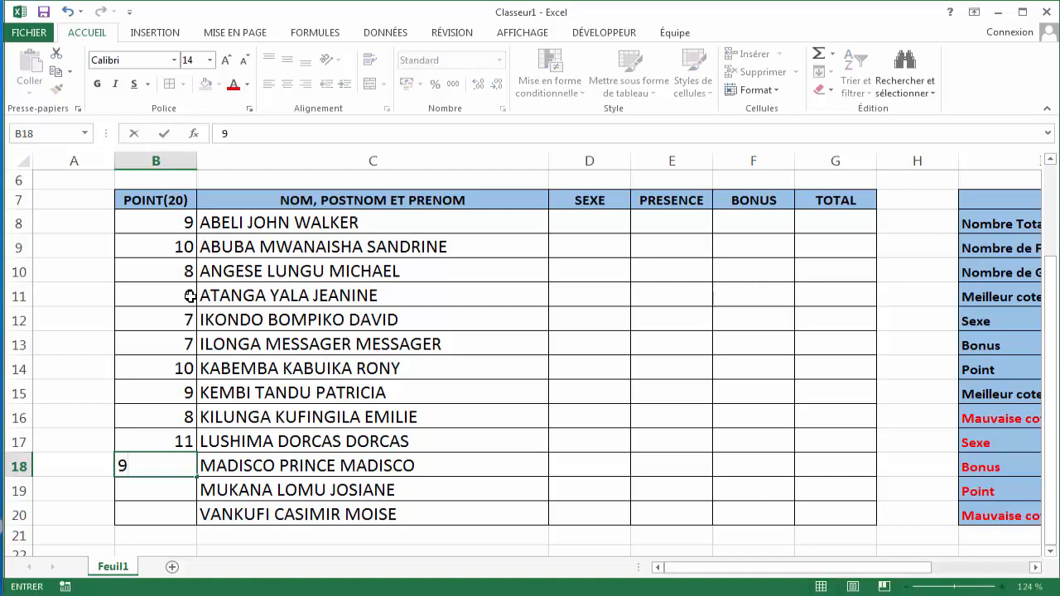
{"action": "key", "text": "Return"}
{"action": "type", "text": "4"}
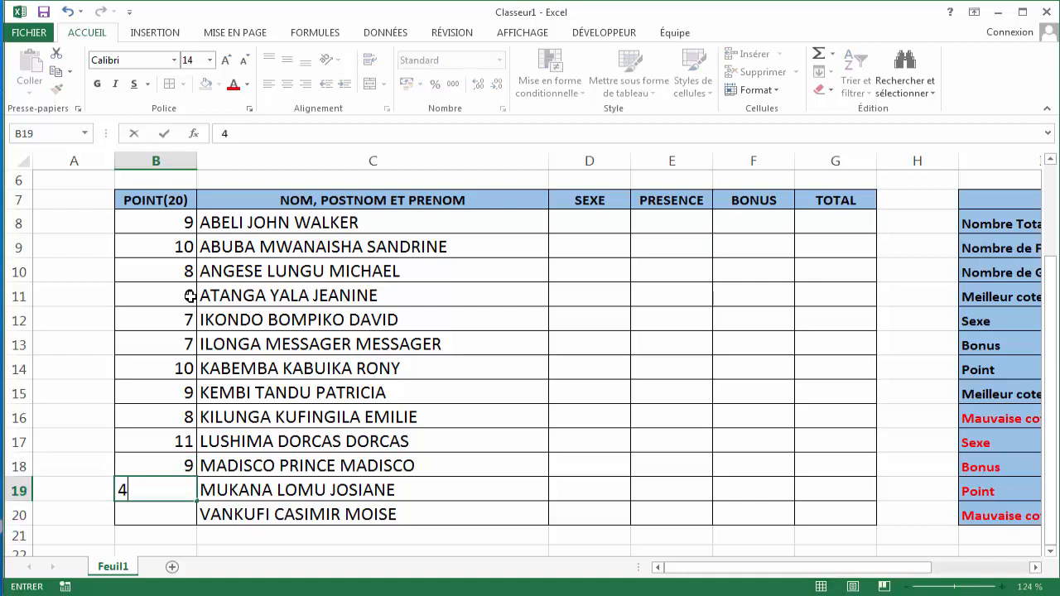
{"action": "key", "text": "Return"}
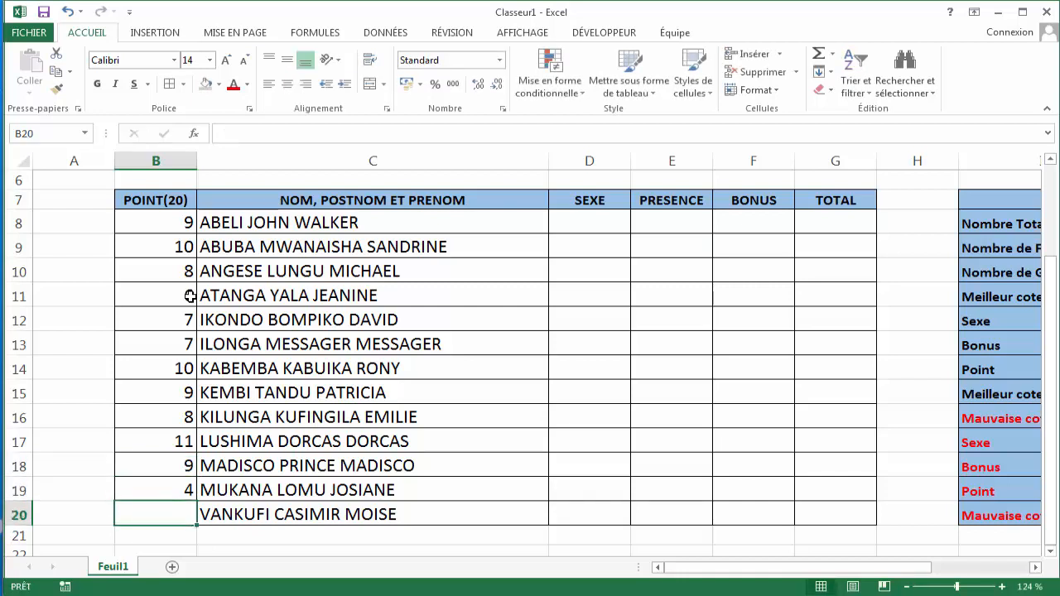
{"action": "type", "text": "13"}
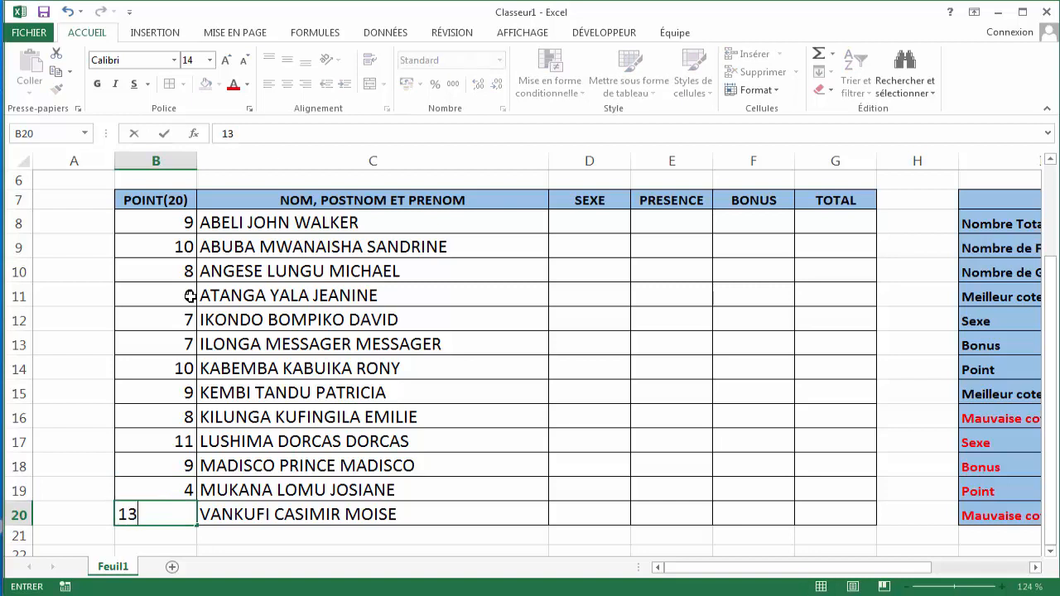
{"action": "key", "text": "Tab"}
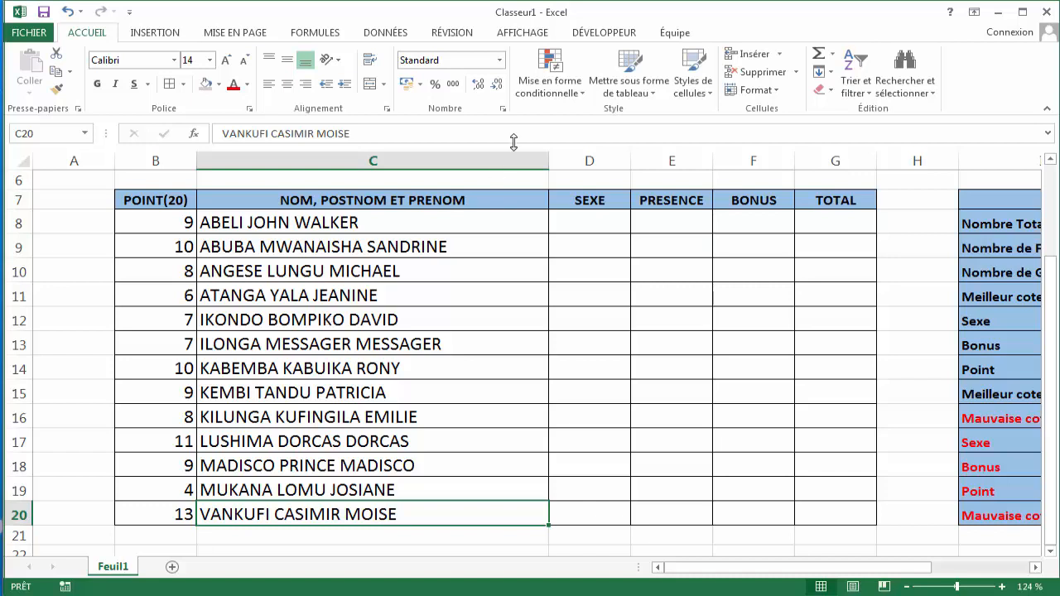
- Enter M as the first student's sex in D8
{"action": "left_click", "coordinate": [594, 222]}
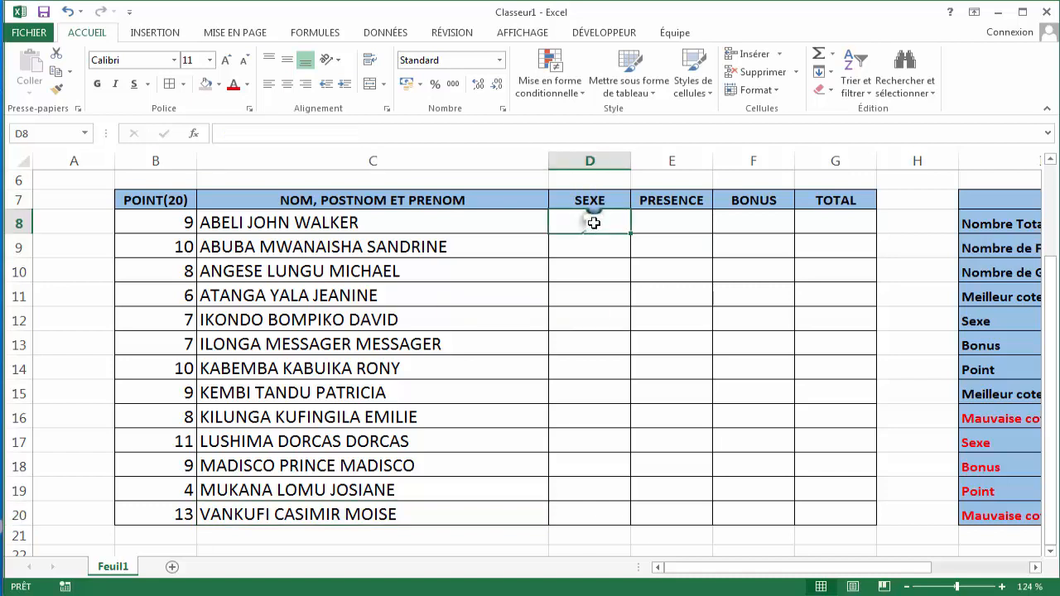
{"action": "type", "text": "M"}
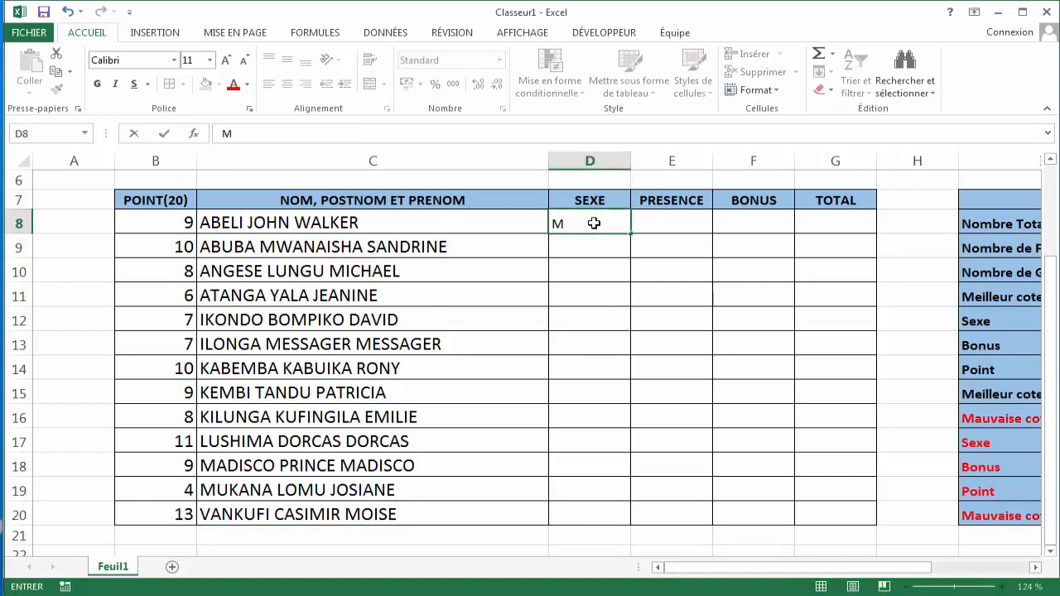
{"action": "left_click", "coordinate": [679, 225]}
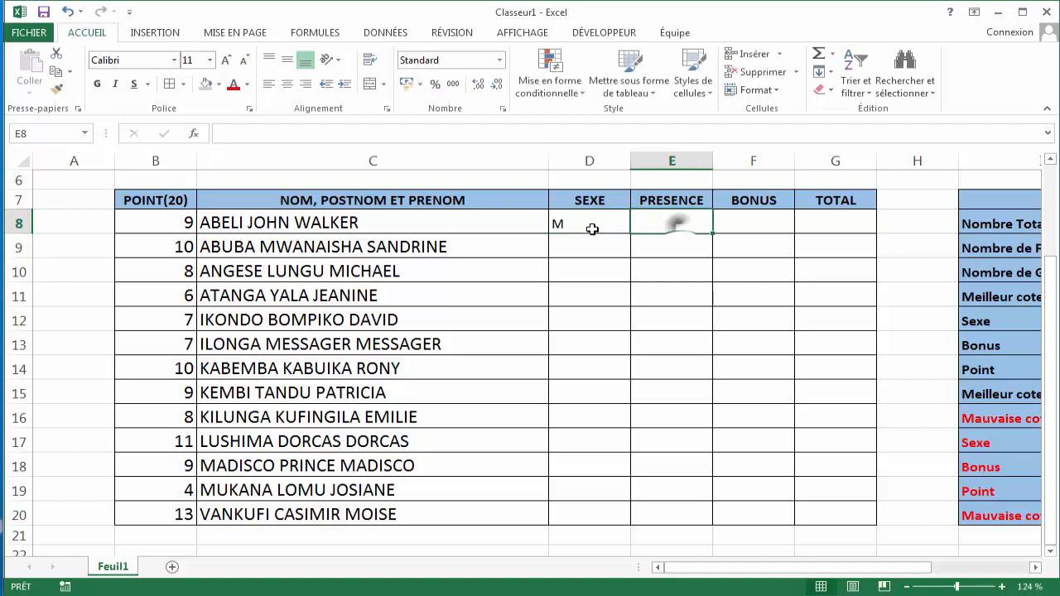
- Set the font size of the range D8:G20 to 14
{"action": "left_click_drag", "start_coordinate": [591, 226], "coordinate": [834, 518]}
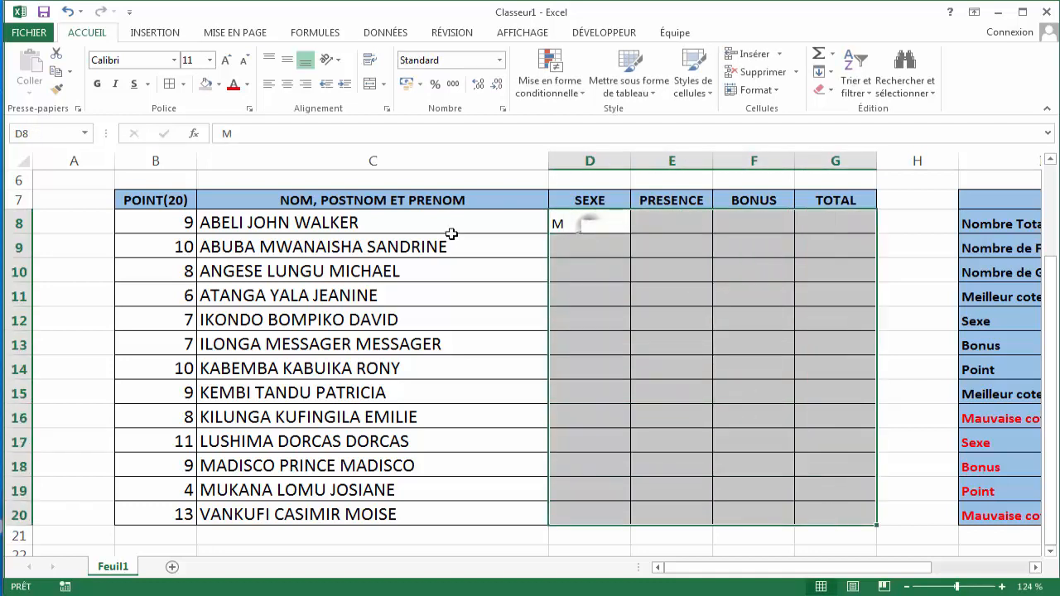
{"action": "left_click", "coordinate": [209, 60]}
{"action": "left_click", "coordinate": [193, 152]}
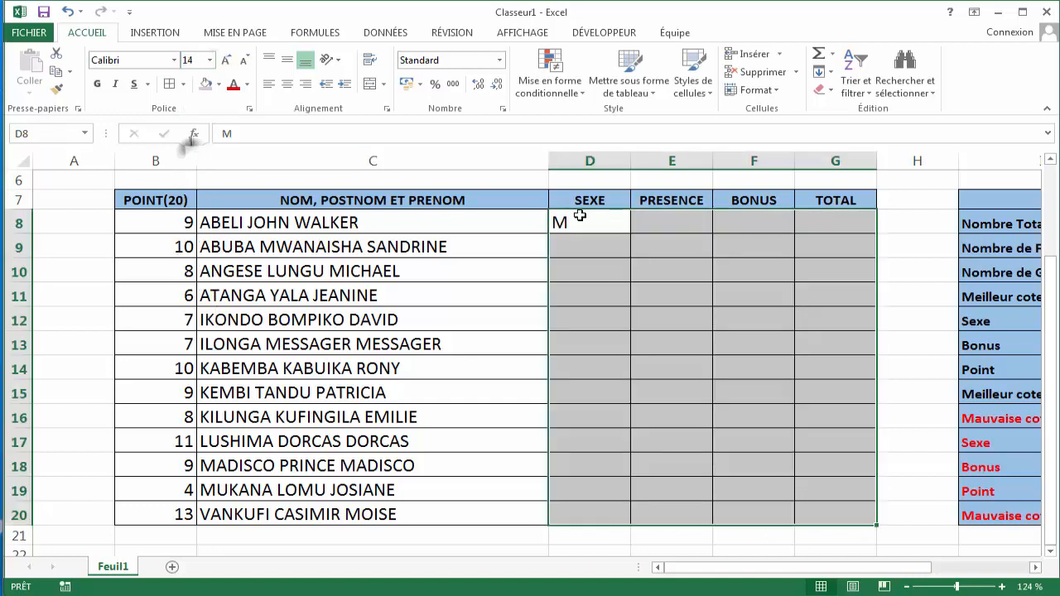
- Enter sexes F, M and F for the students in D9, D10 and D11
{"action": "left_click", "coordinate": [583, 227]}
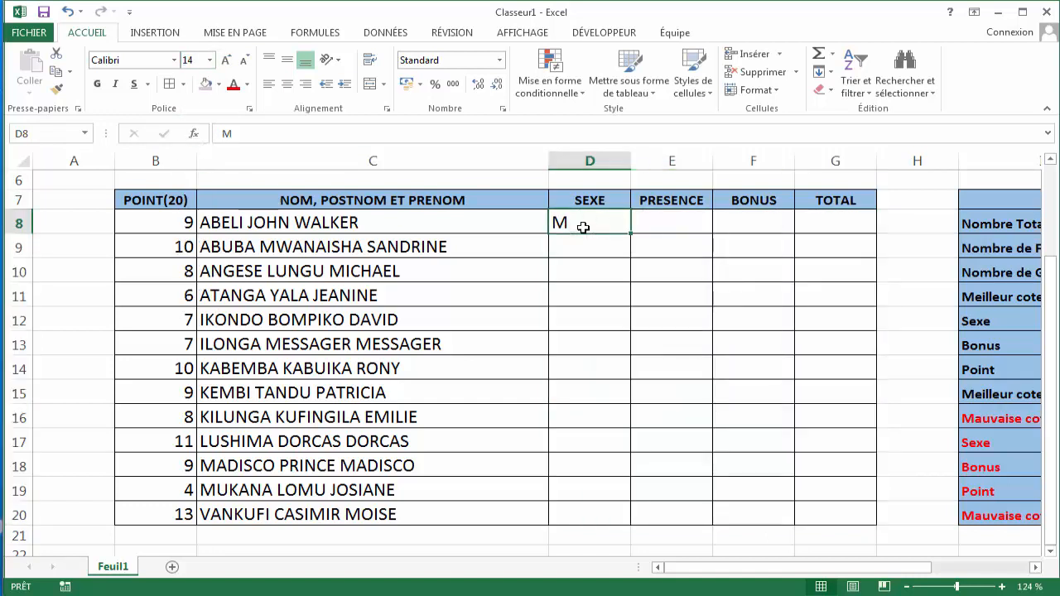
{"action": "left_click", "coordinate": [582, 240]}
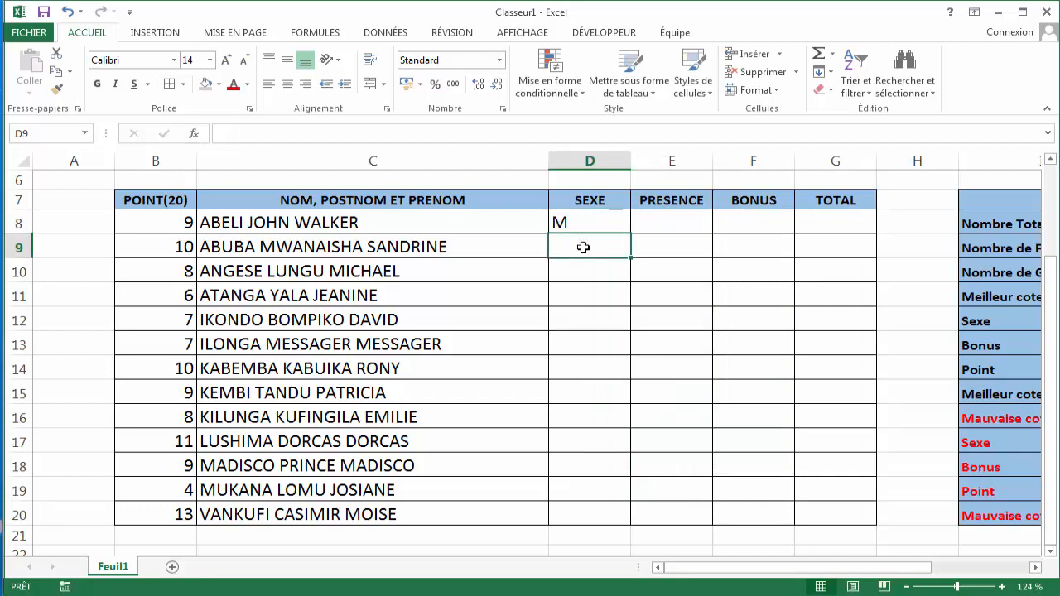
{"action": "type", "text": "F"}
{"action": "key", "text": "Return"}
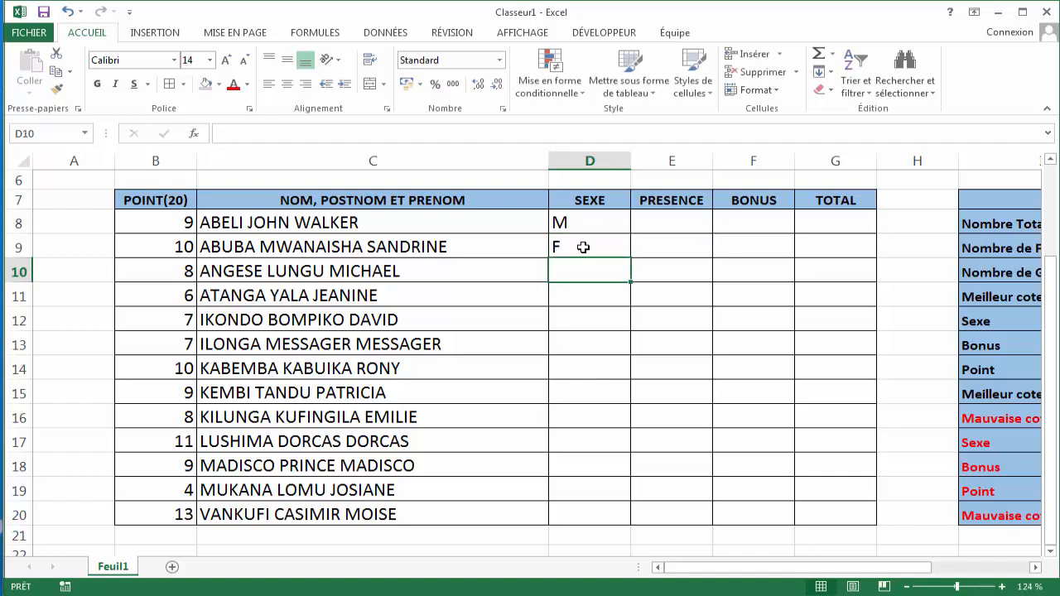
{"action": "type", "text": "M"}
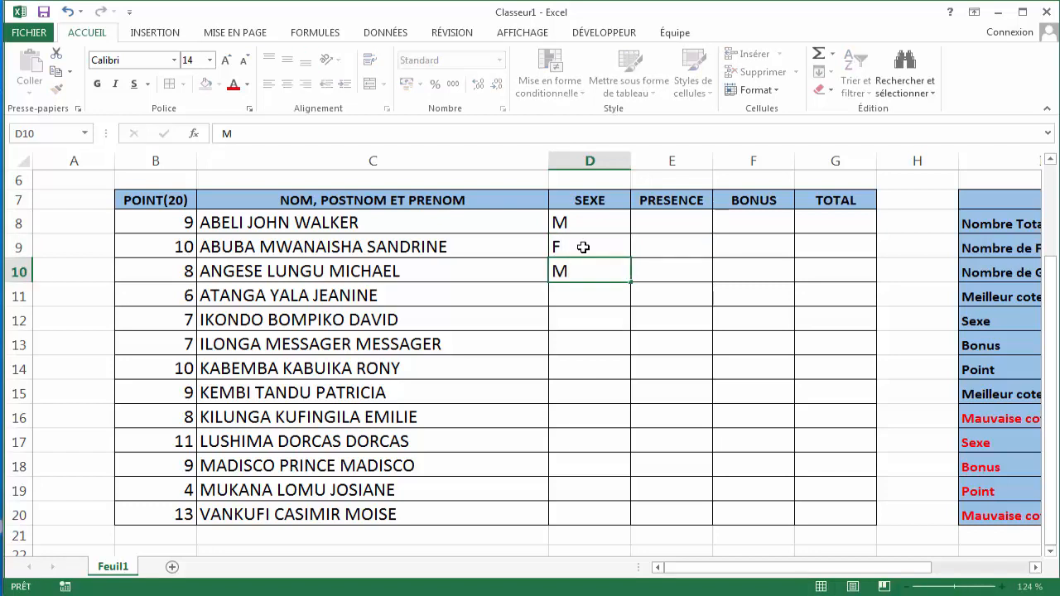
{"action": "key", "text": "Return"}
{"action": "type", "text": "F"}
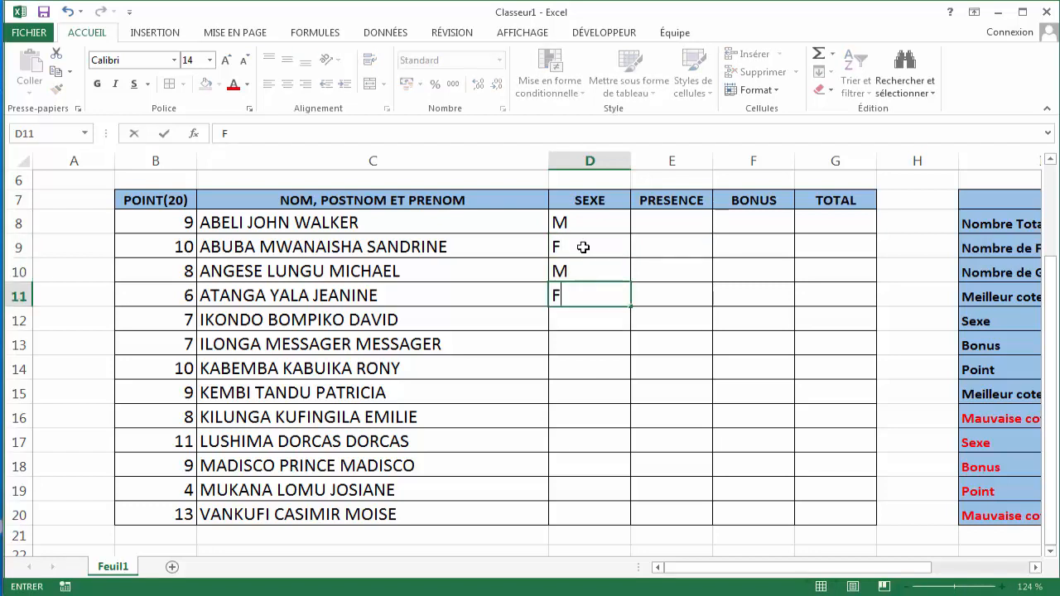
{"action": "key", "text": "Return"}
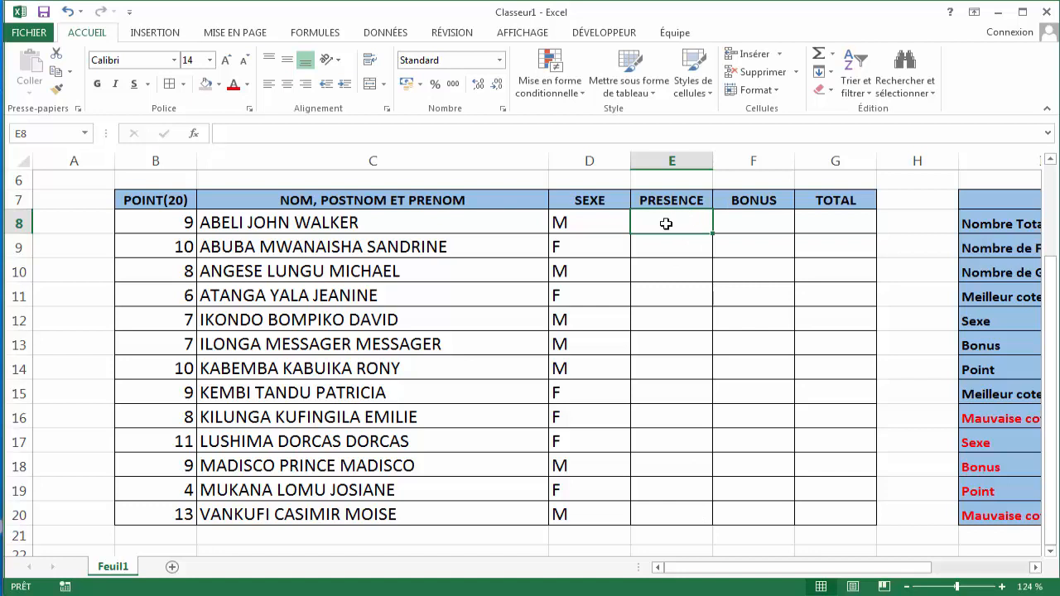
- Enter presence values 40, 36 and 39 in E8, E9 and E10
{"action": "type", "text": "40"}
{"action": "key", "text": "Return"}
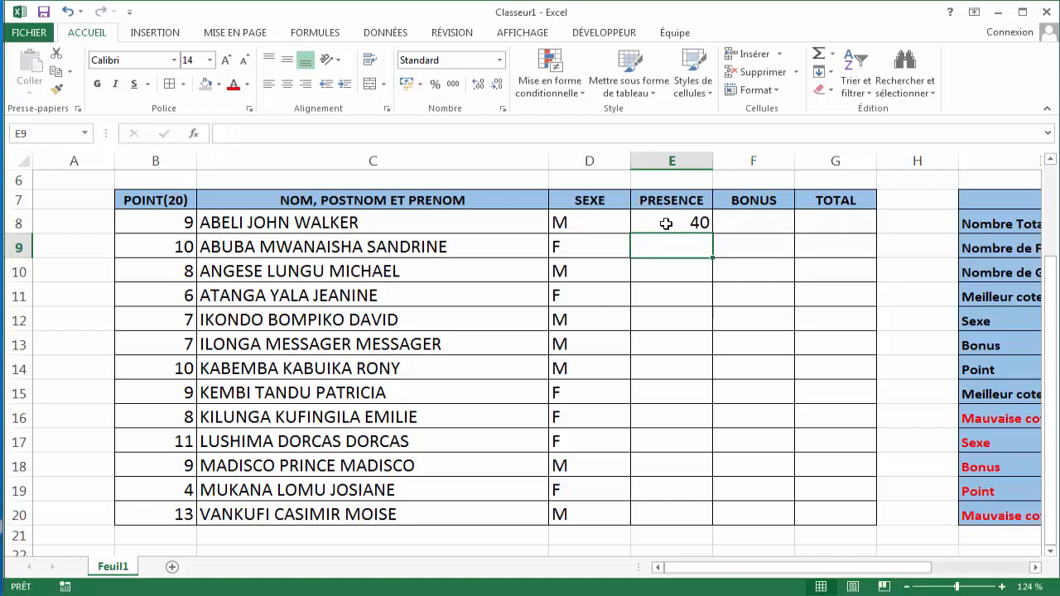
{"action": "type", "text": "36"}
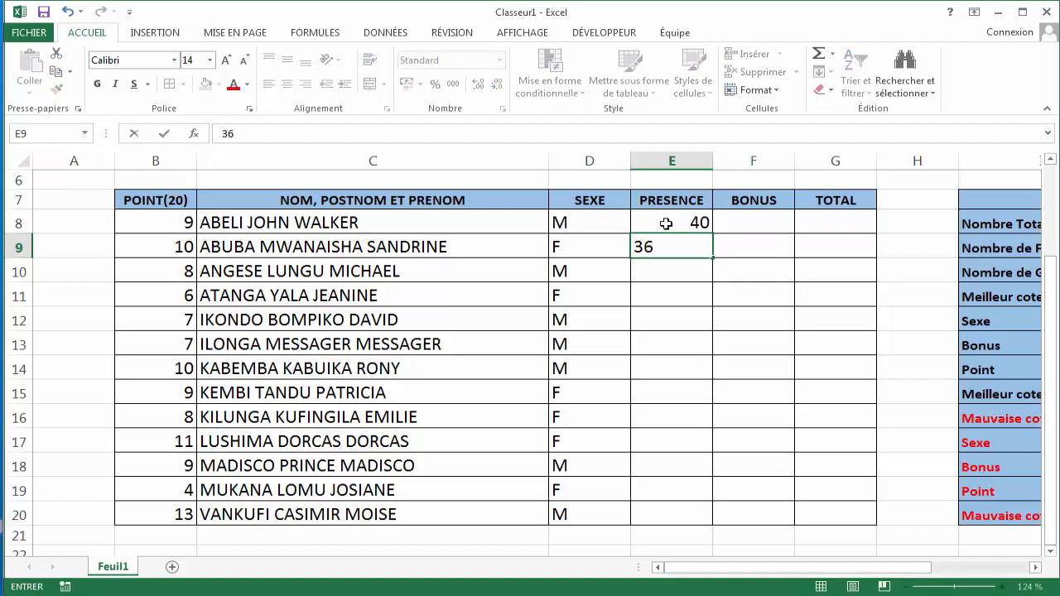
{"action": "key", "text": "Return"}
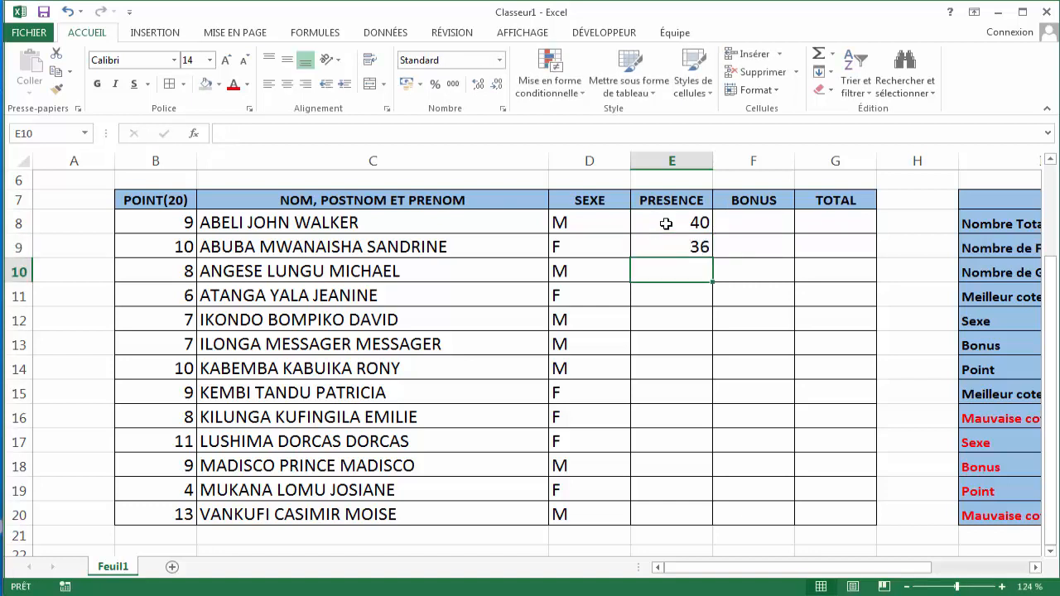
{"action": "type", "text": "39"}
{"action": "key", "text": "Return"}
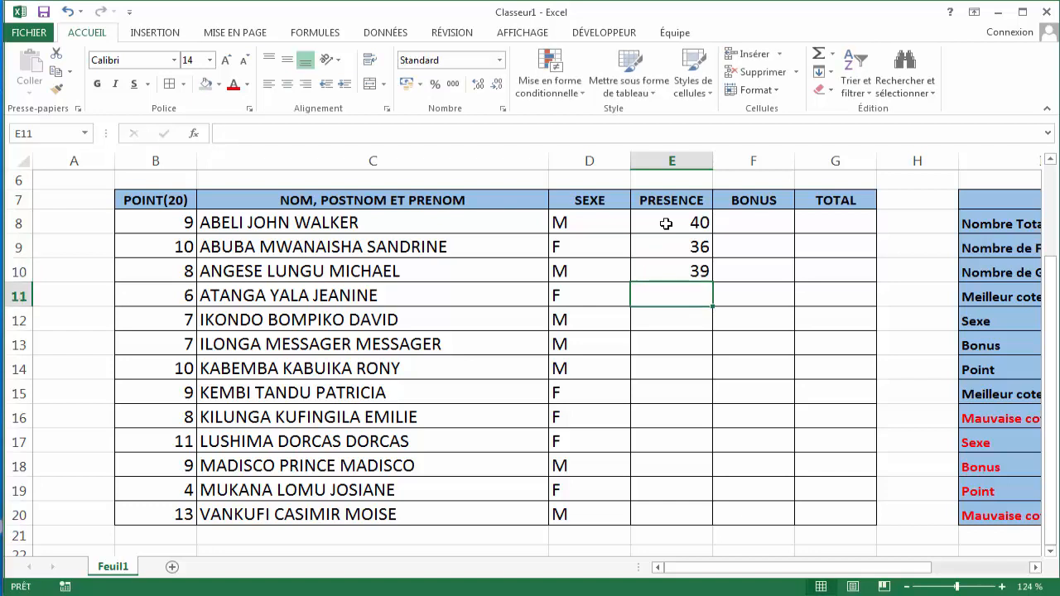
- Enter presence values 42, 34 and 32 in E11, E12 and E13
{"action": "type", "text": "42"}
{"action": "key", "text": "Return"}
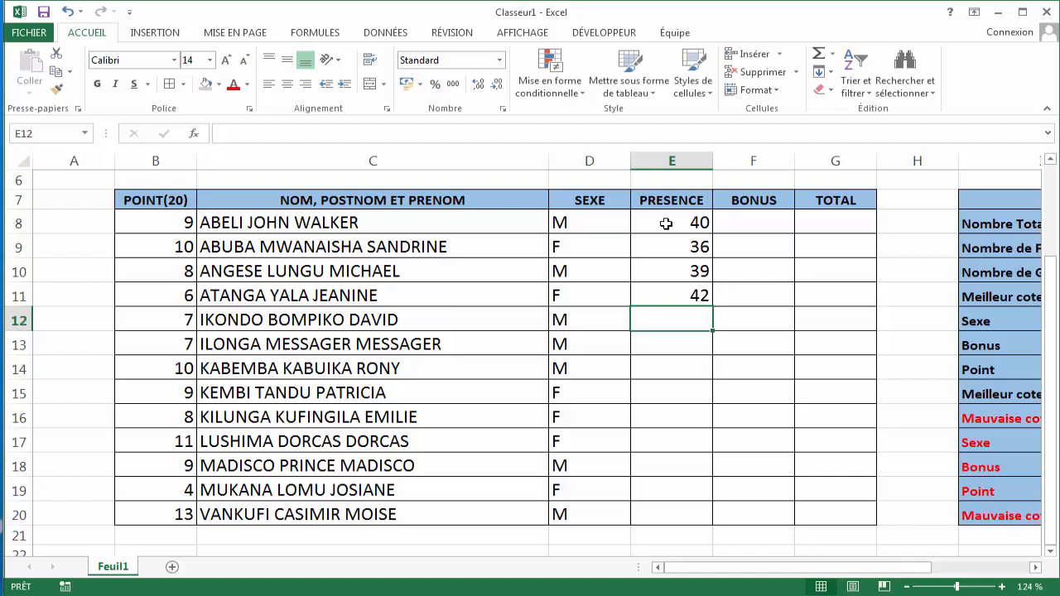
{"action": "type", "text": "34"}
{"action": "key", "text": "Return"}
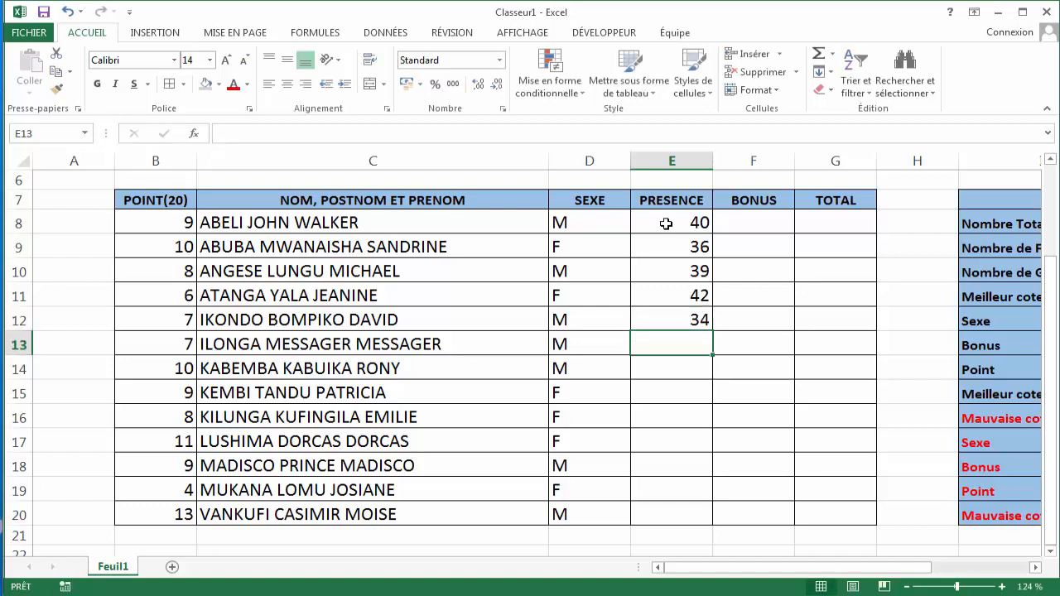
{"action": "type", "text": "32"}
{"action": "key", "text": "Return"}
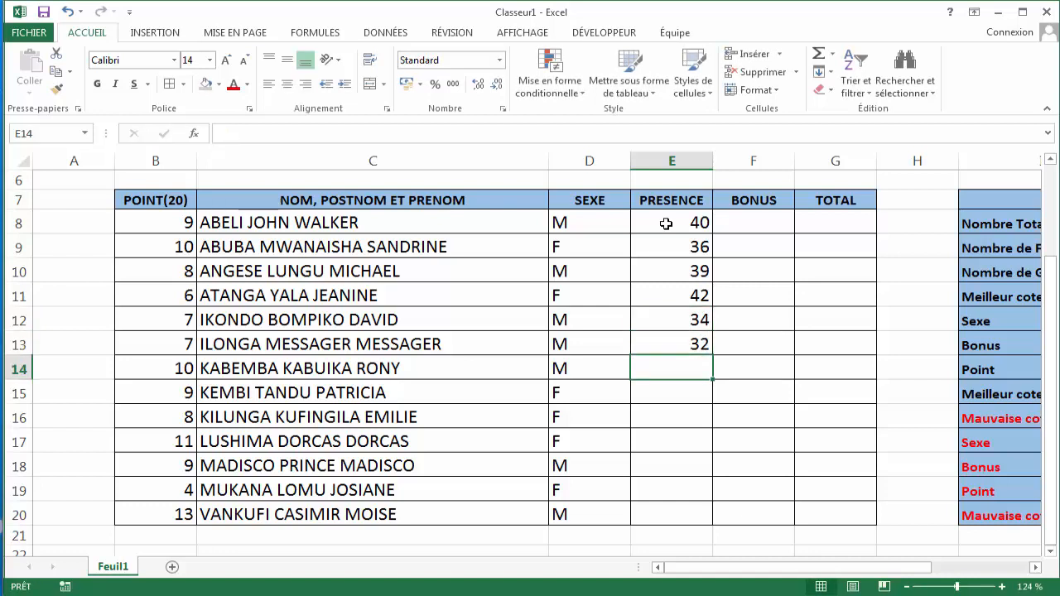
- Enter presence values 40, 41 and 39 in E14, E15 and E16
{"action": "type", "text": "40"}
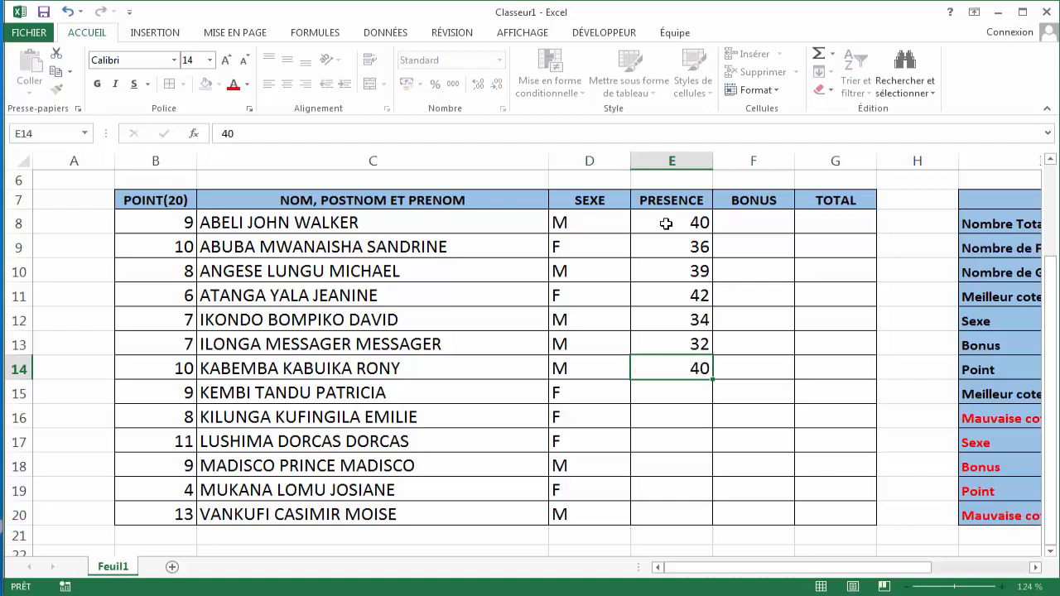
{"action": "key", "text": "Return"}
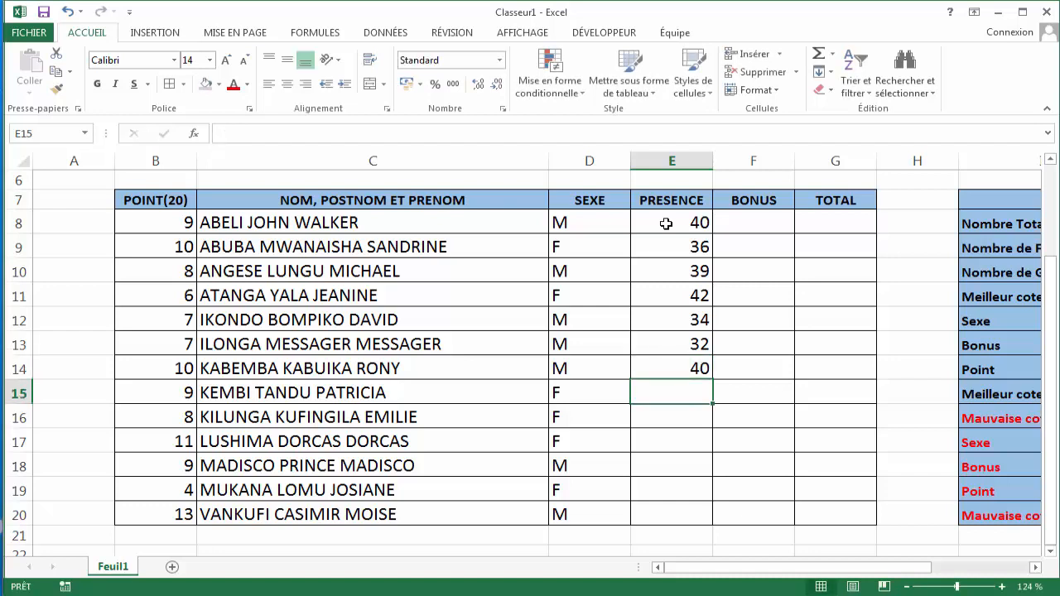
{"action": "type", "text": "41"}
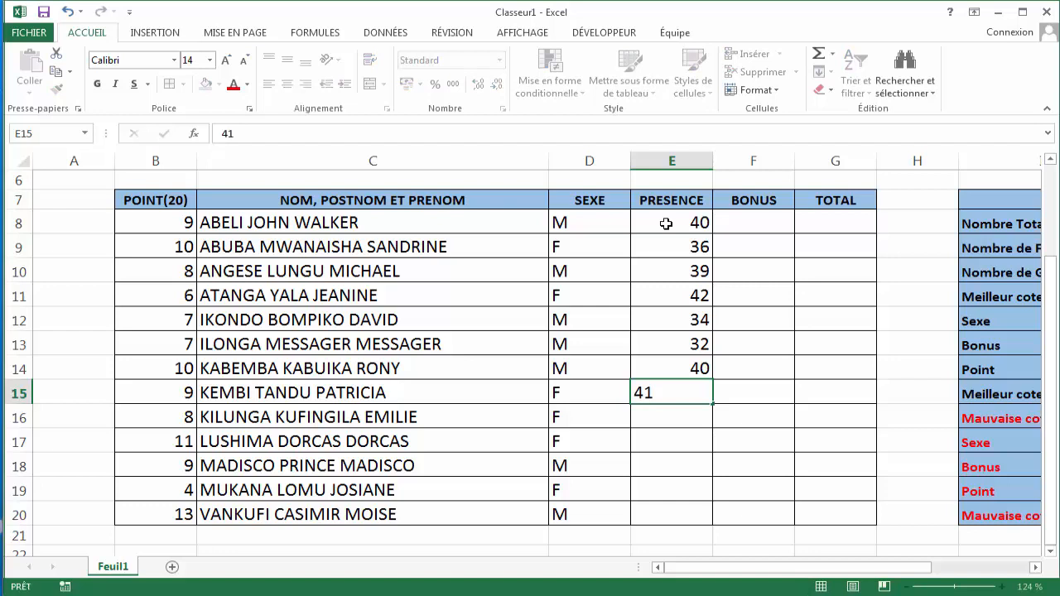
{"action": "key", "text": "Return"}
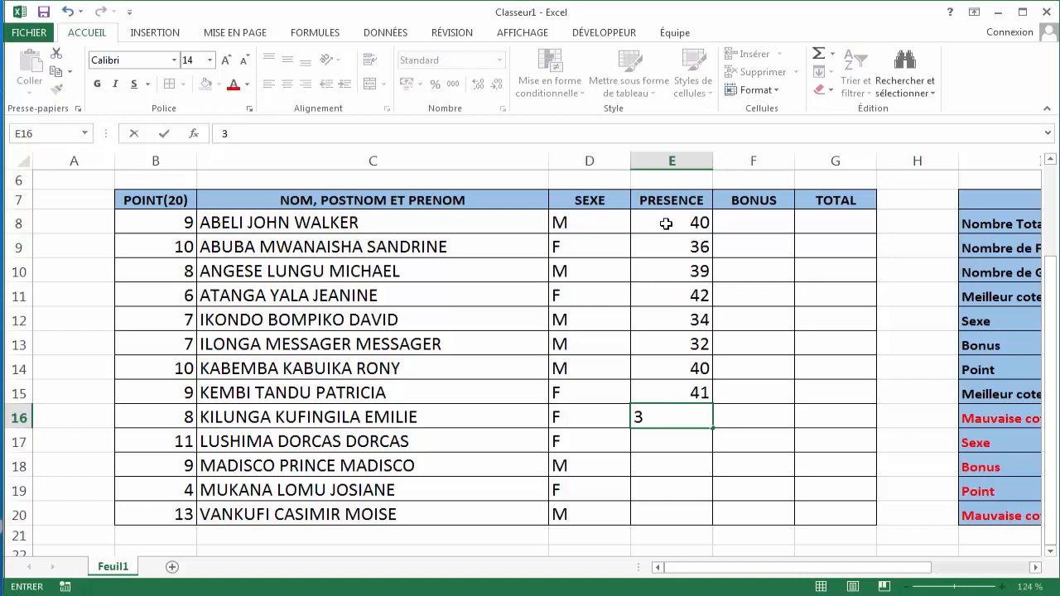
{"action": "type", "text": "9"}
{"action": "key", "text": "Return"}
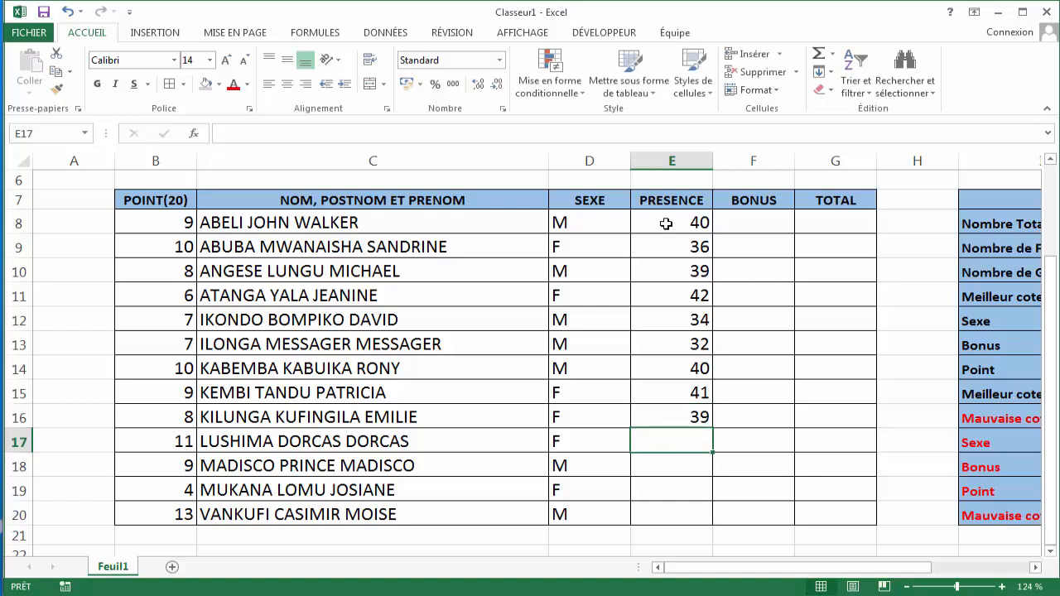
- Enter presence values 45, 41, 32 and 43 in E17, E18, E19 and E20 to complete the PRESENCE column
{"action": "type", "text": "45"}
{"action": "key", "text": "Return"}
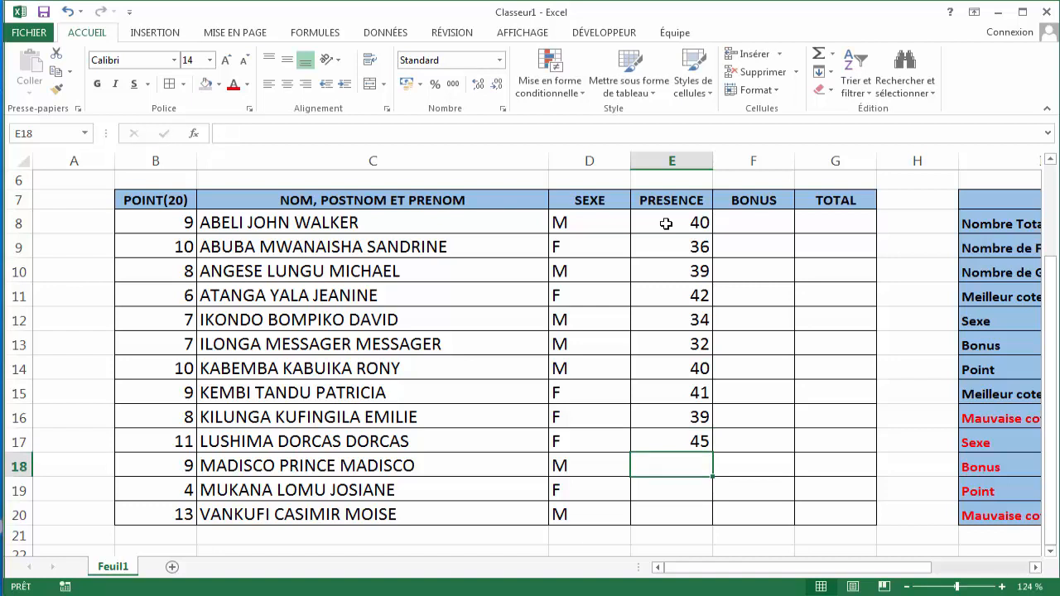
{"action": "type", "text": "42"}
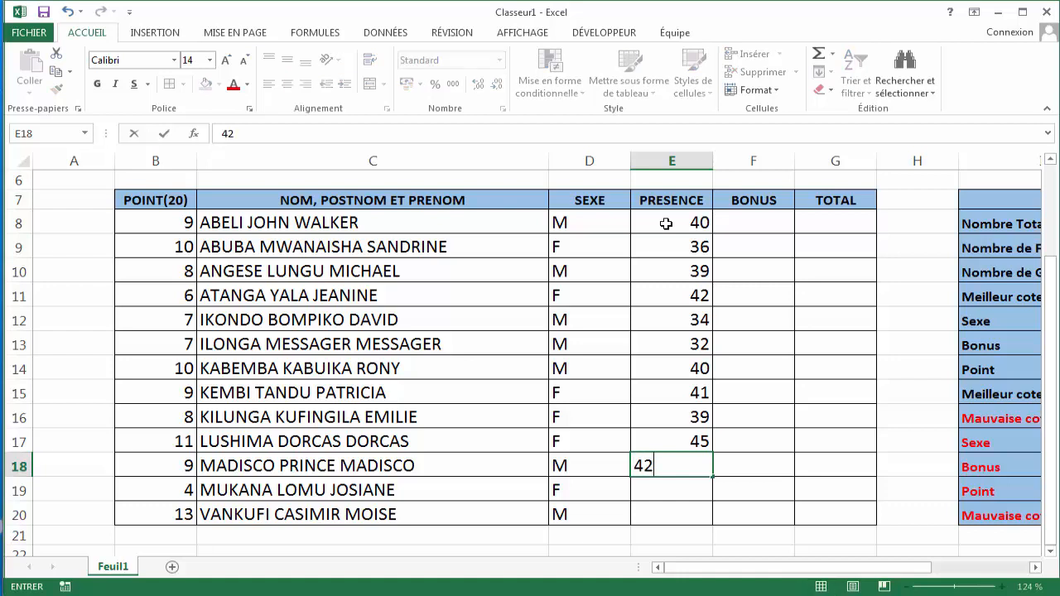
{"action": "key", "text": "BackSpace"}
{"action": "key", "text": "BackSpace"}
{"action": "type", "text": "41"}
{"action": "key", "text": "Return"}
{"action": "type", "text": "32"}
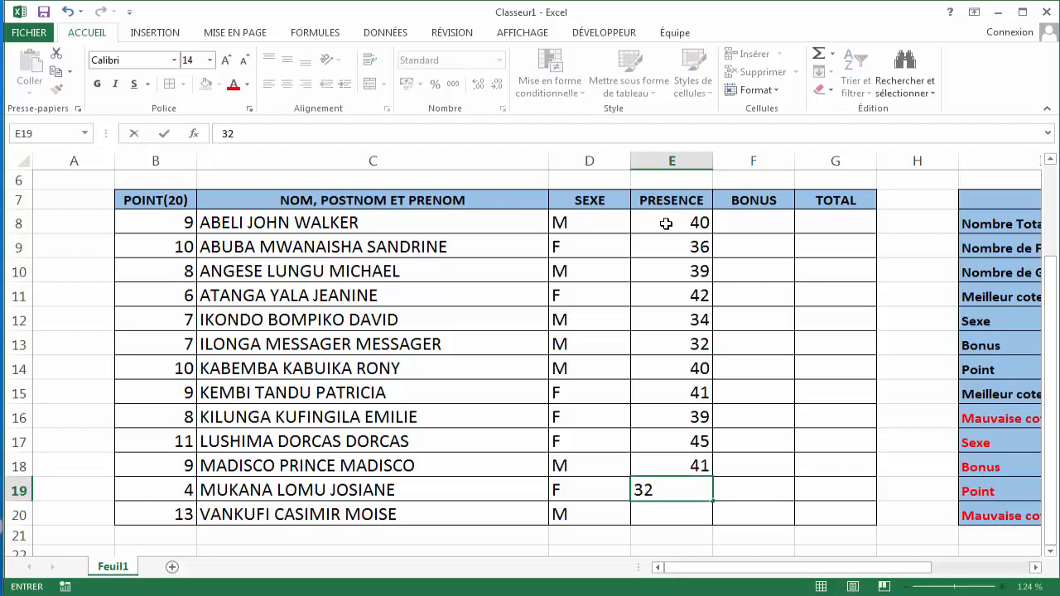
{"action": "key", "text": "Return"}
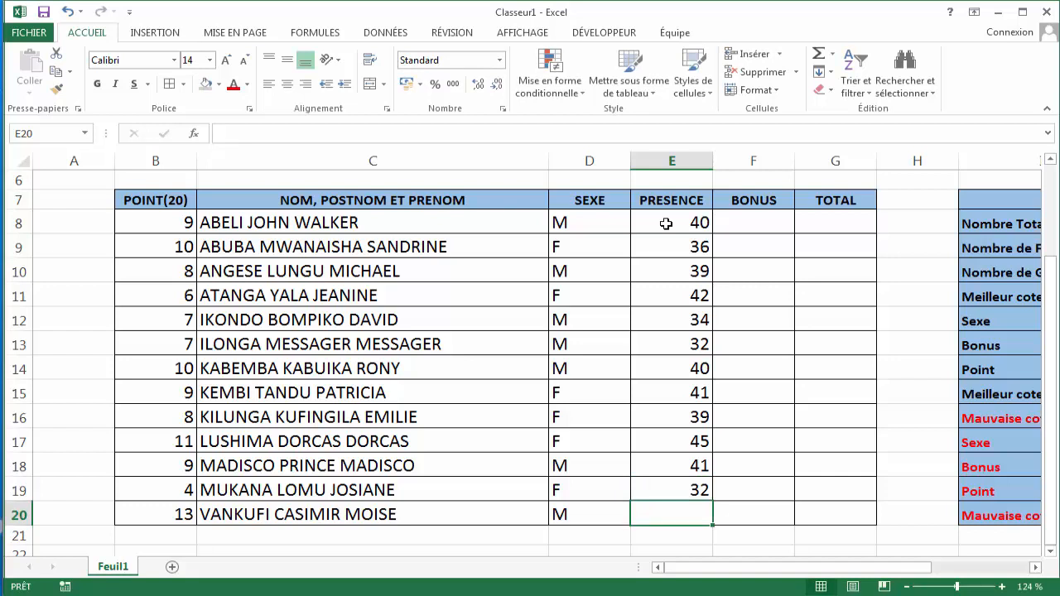
{"action": "type", "text": "43"}
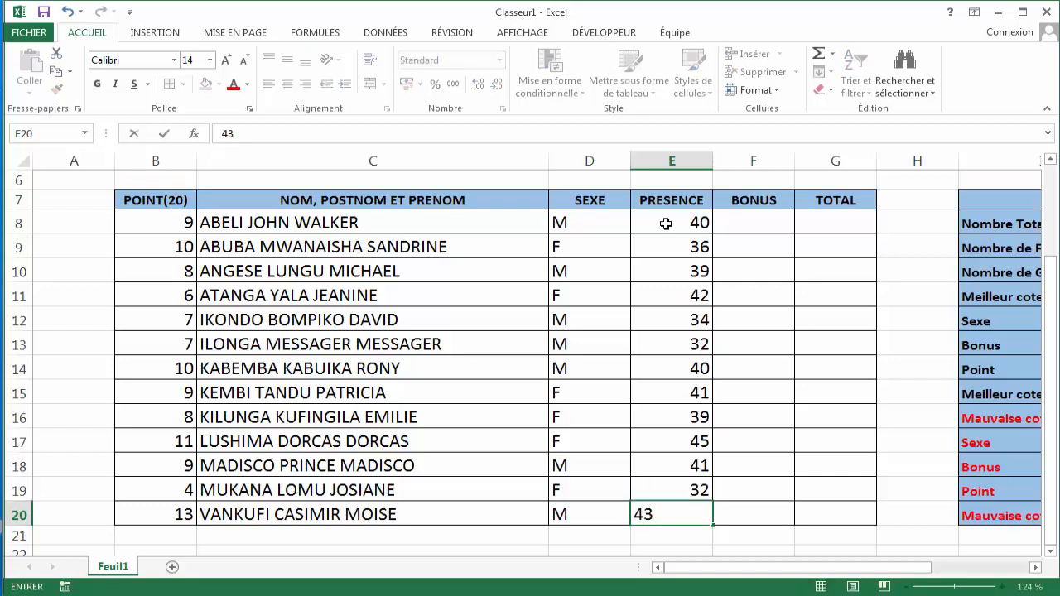
{"action": "left_click", "coordinate": [752, 224]}
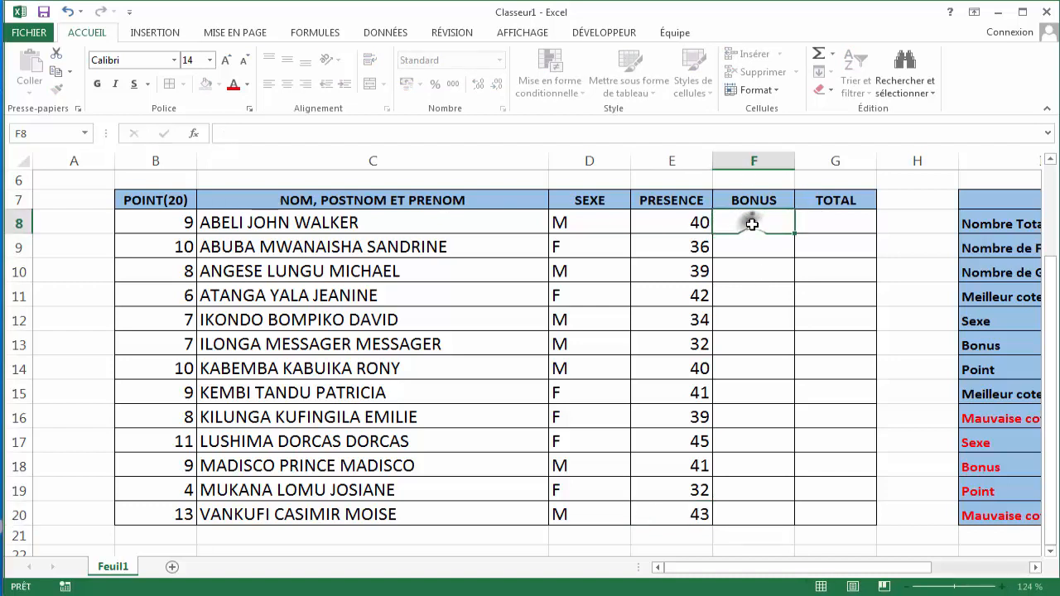
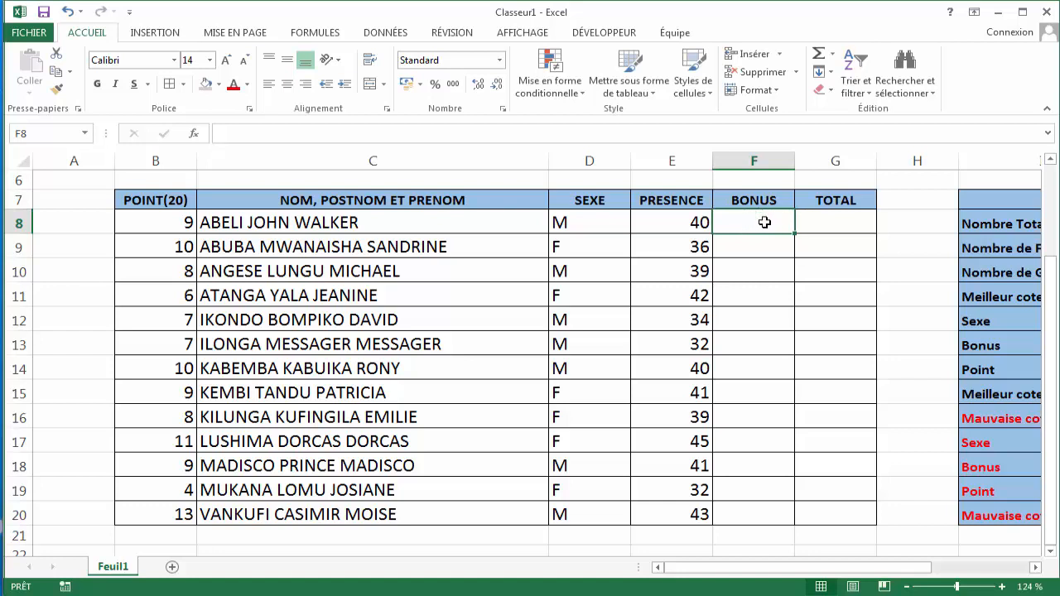
- Insert an SI function in F8 through the function arguments dialog and set its logical test to E8>=40
{"action": "left_click", "coordinate": [331, 35]}
{"action": "left_click", "coordinate": [247, 57]}
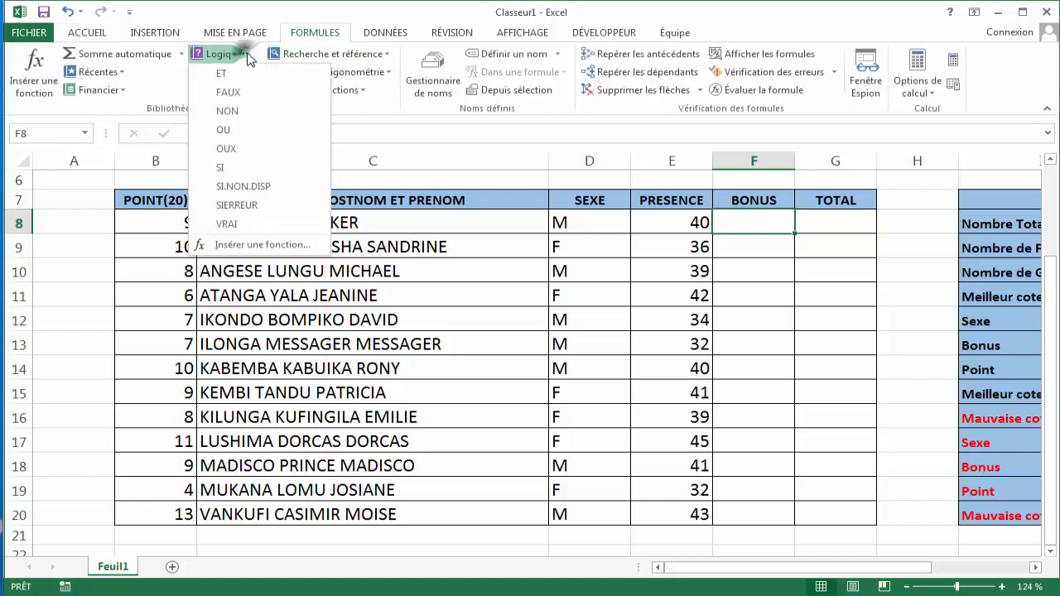
{"action": "left_click", "coordinate": [238, 169]}
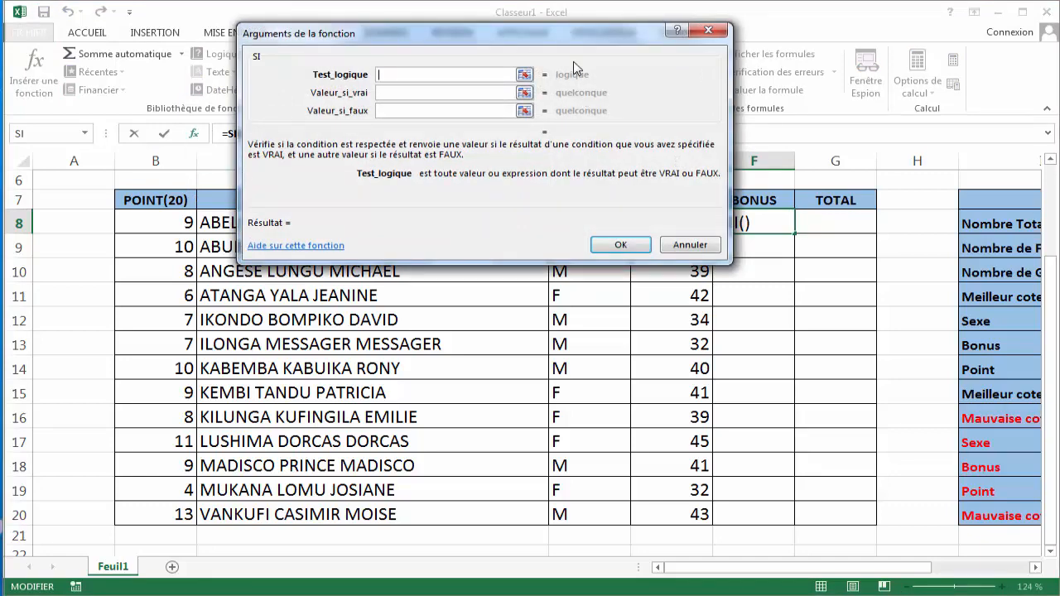
{"action": "left_click_drag", "start_coordinate": [561, 38], "coordinate": [418, 69]}
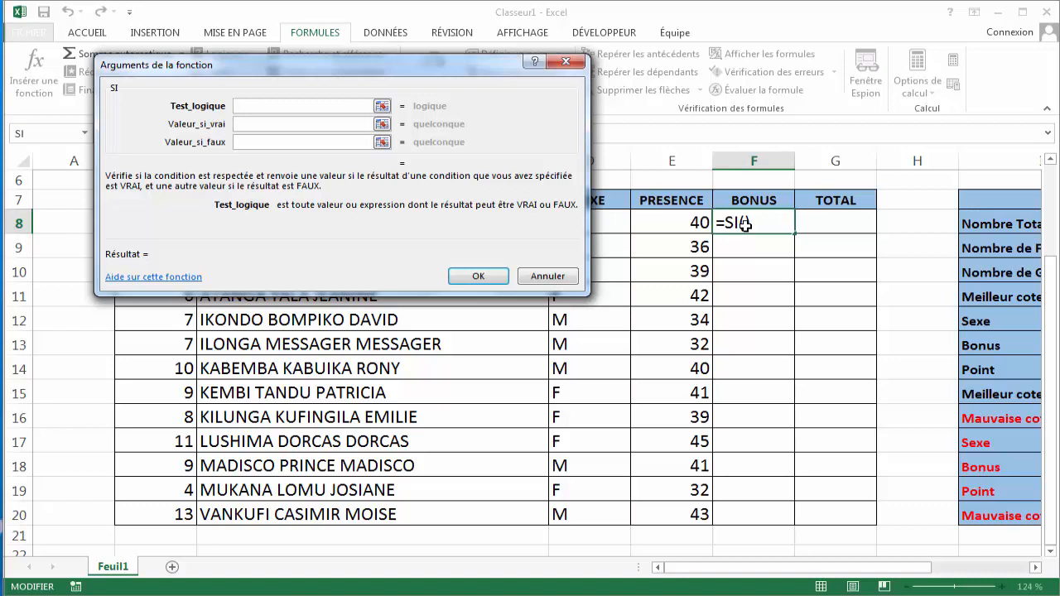
{"action": "left_click", "coordinate": [673, 217]}
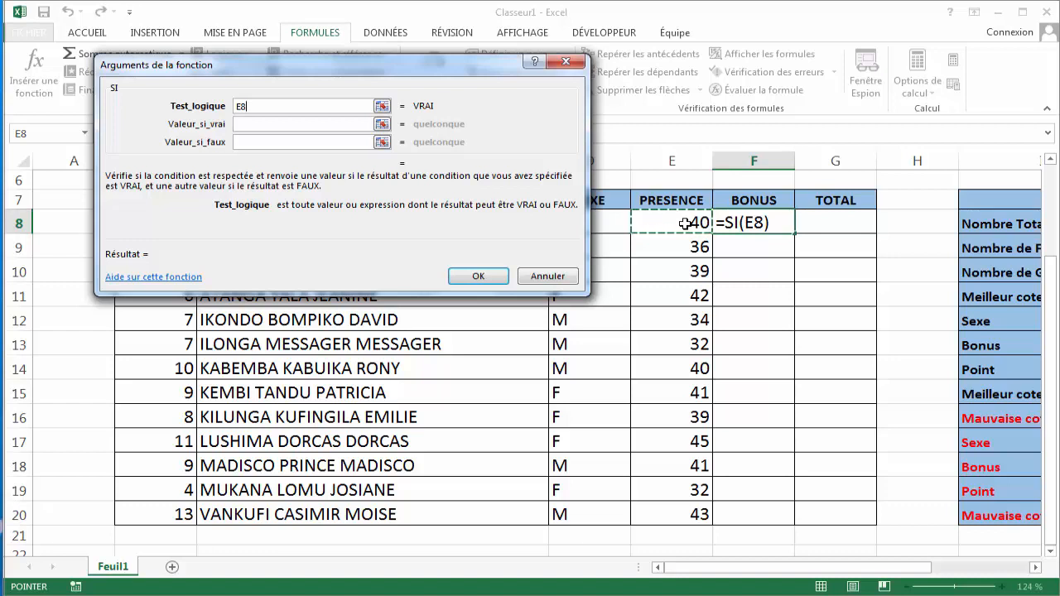
{"action": "type", "text": "<"}
{"action": "key", "text": "BackSpace"}
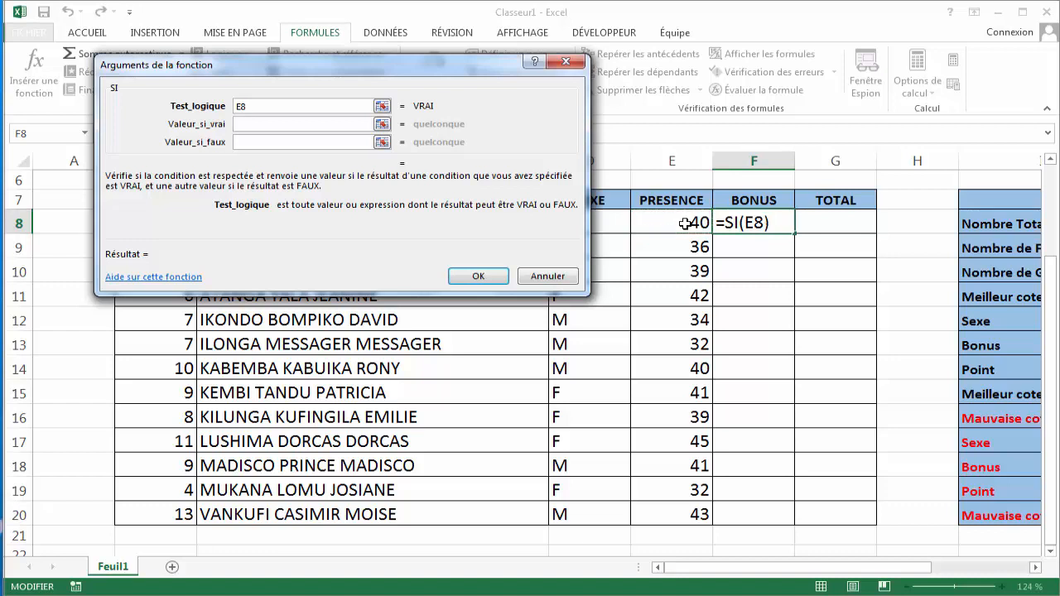
{"action": "type", "text": ">"}
{"action": "type", "text": "="}
{"action": "key", "text": "BackSpace"}
{"action": "type", "text": "="}
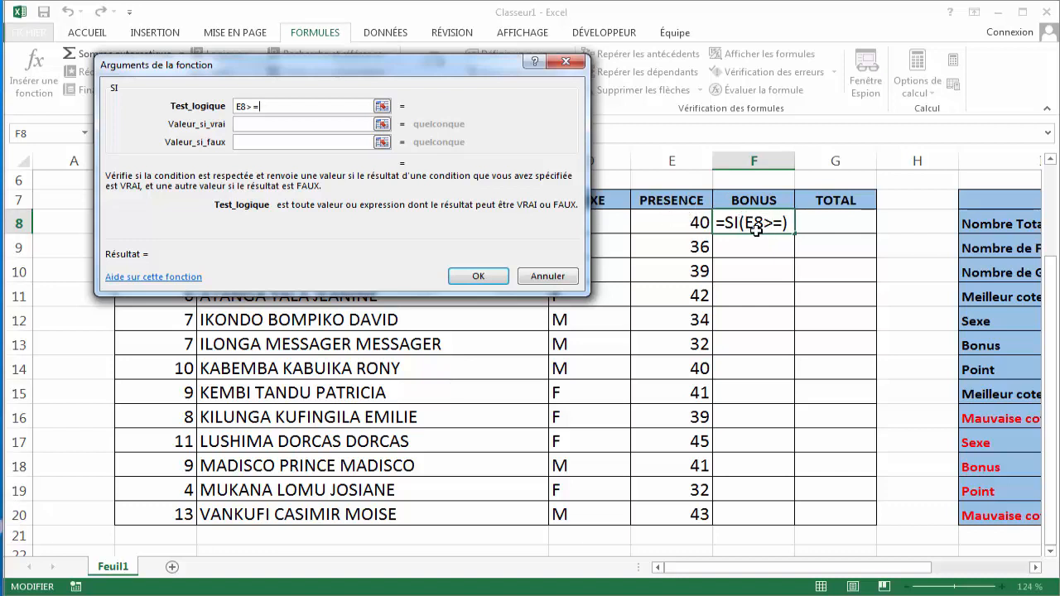
{"action": "type", "text": "40"}
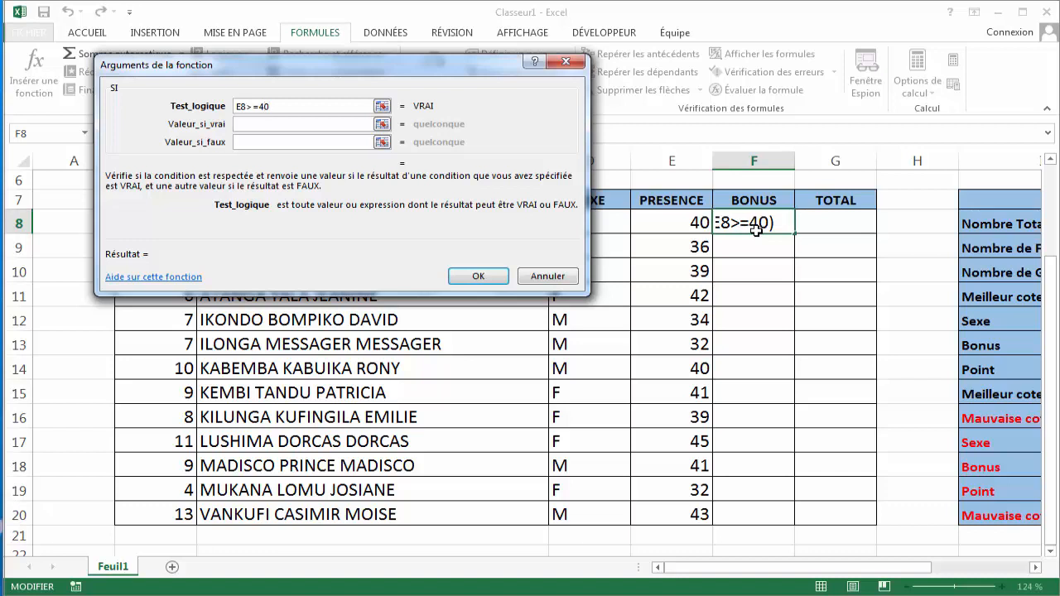
- Set the SI value if true to 2 and value if false to 0, and confirm the formula
{"action": "left_click", "coordinate": [264, 125]}
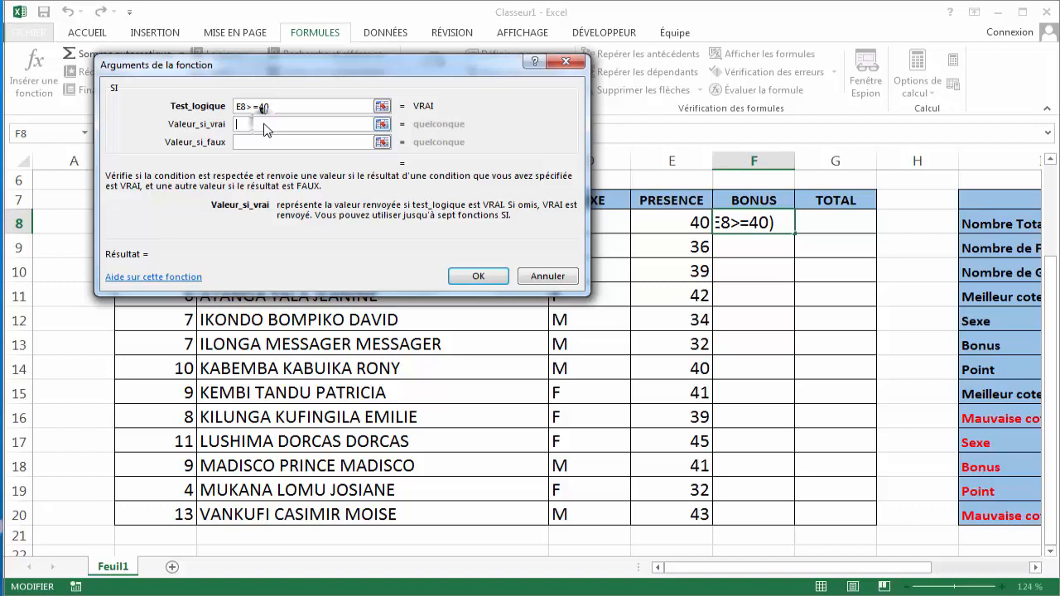
{"action": "type", "text": "2"}
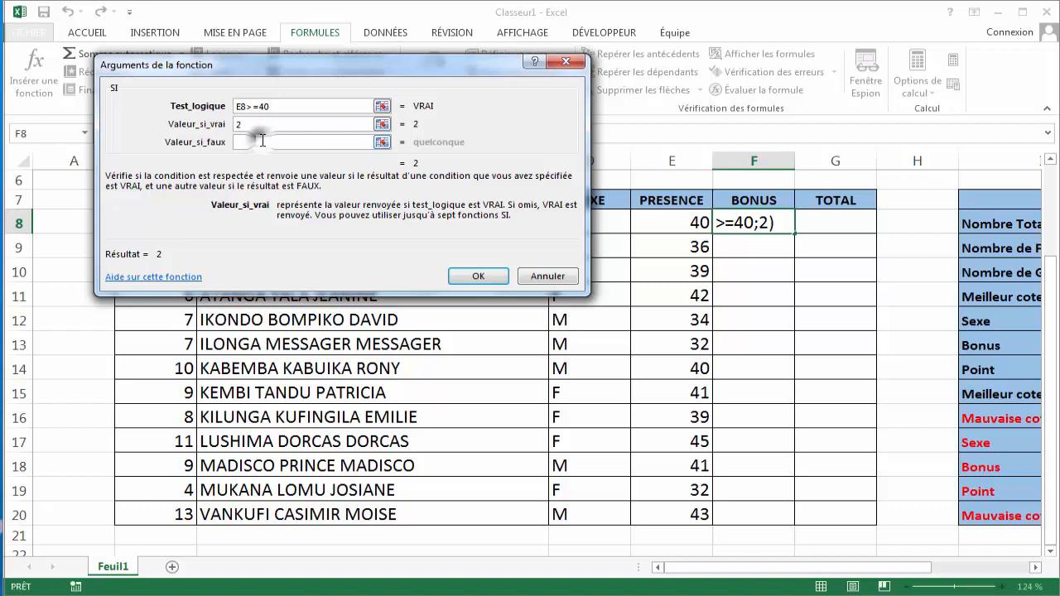
{"action": "left_click", "coordinate": [262, 142]}
{"action": "type", "text": "0"}
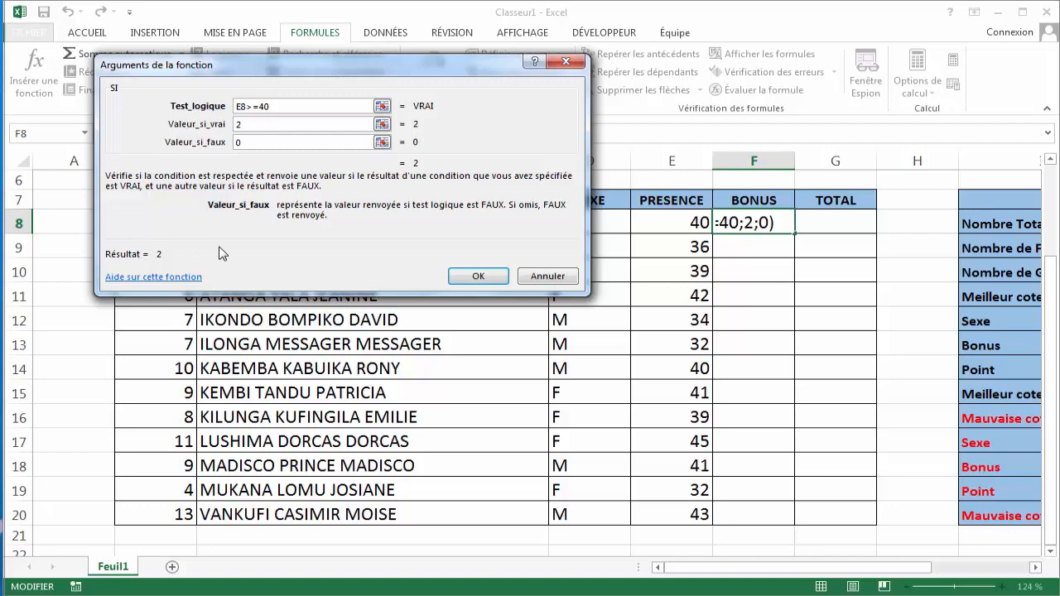
{"action": "left_click", "coordinate": [479, 277]}
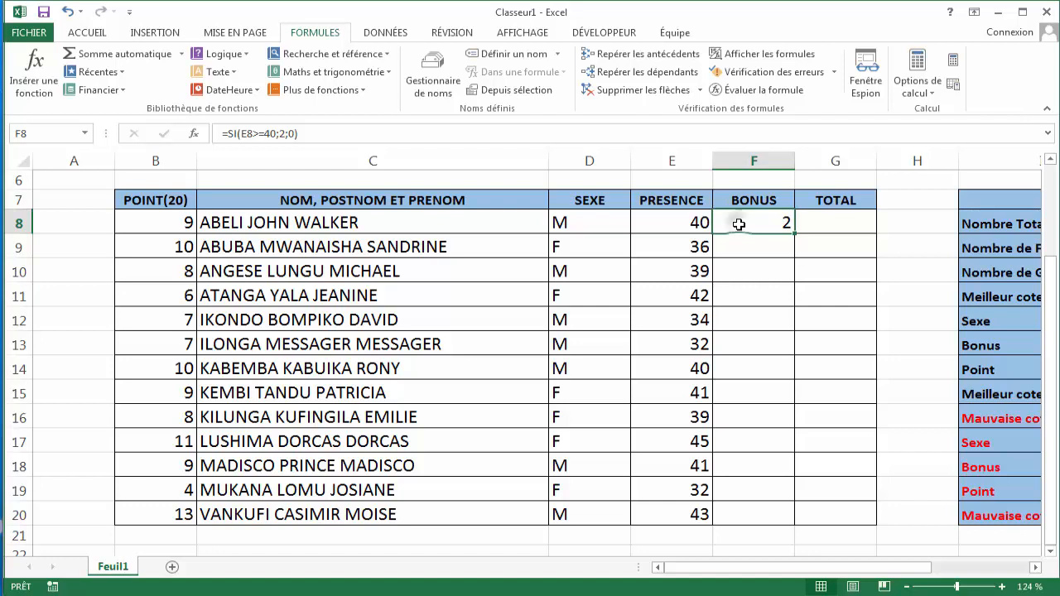
- Clear the SI formula from cell F8
{"action": "double_click", "coordinate": [739, 223]}
{"action": "left_click", "coordinate": [842, 224]}
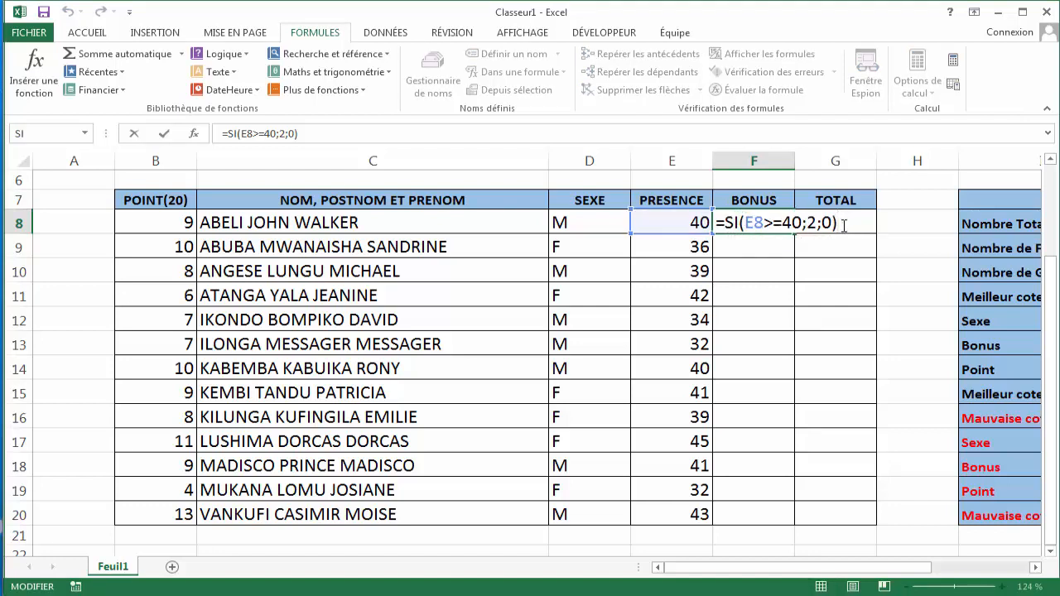
{"action": "key", "text": "BackSpace"}
{"action": "key", "text": "BackSpace"}
{"action": "key", "text": "BackSpace"}
{"action": "key", "text": "BackSpace"}
{"action": "key", "text": "BackSpace"}
{"action": "key", "text": "BackSpace"}
{"action": "key", "text": "BackSpace"}
{"action": "key", "text": "BackSpace"}
{"action": "key", "text": "BackSpace"}
{"action": "key", "text": "BackSpace"}
{"action": "key", "text": "BackSpace"}
{"action": "key", "text": "BackSpace"}
{"action": "key", "text": "BackSpace"}
{"action": "key", "text": "BackSpace"}
{"action": "key", "text": "BackSpace"}
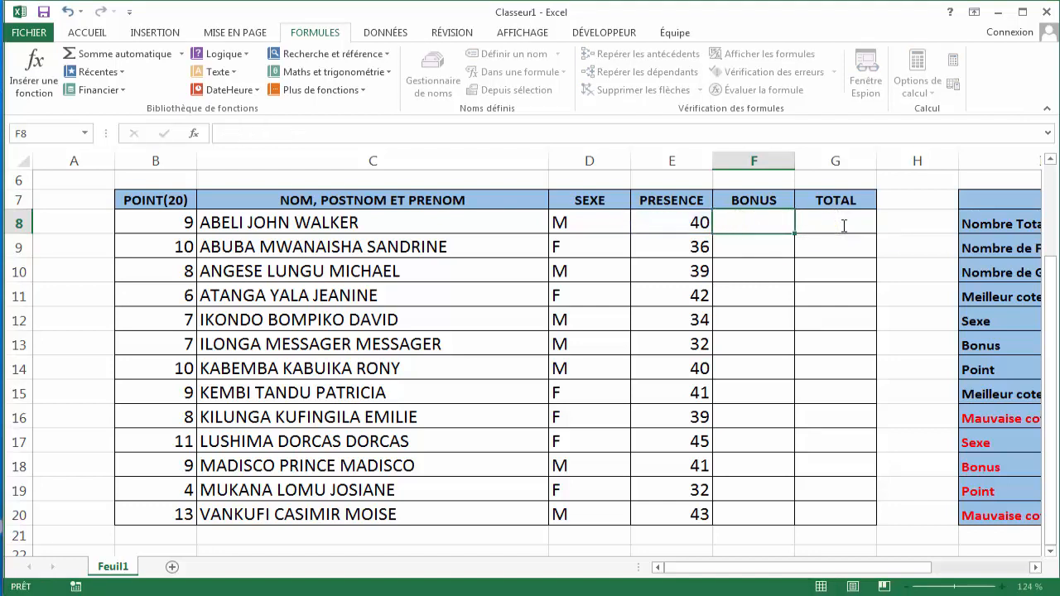
{"action": "key", "text": "Return"}
- Enter the formula =SI(E8>=40;2;0) directly in F8 to give a bonus of 2 for presence of 40 or more
{"action": "left_click", "coordinate": [766, 217]}
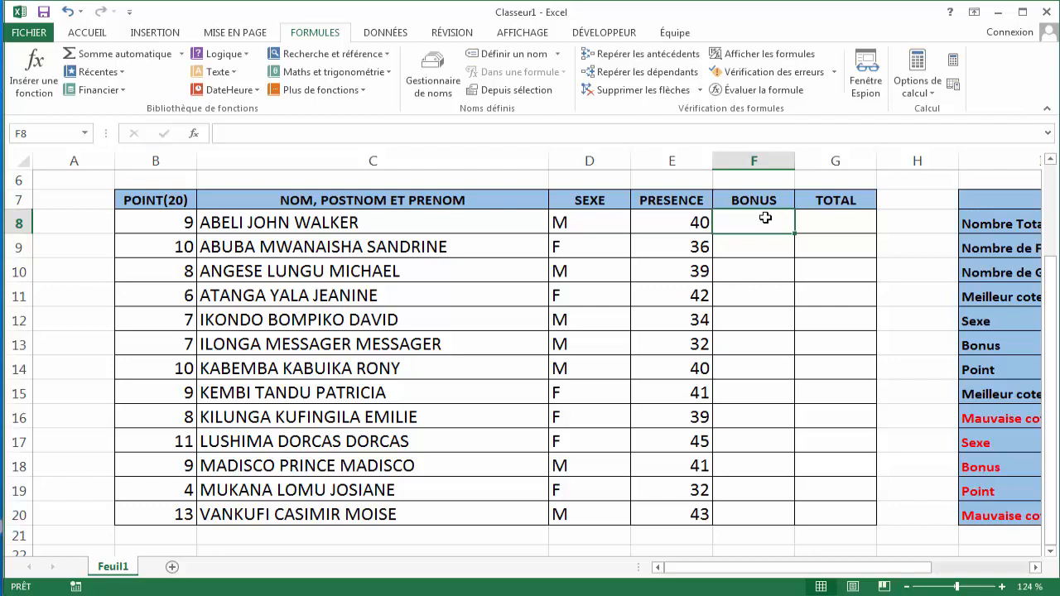
{"action": "type", "text": "="}
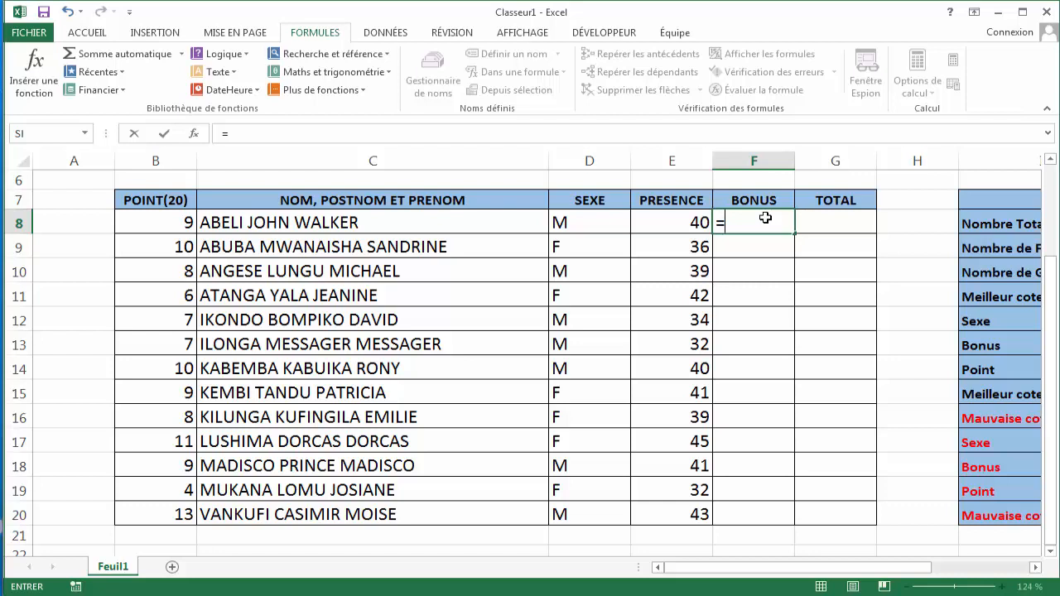
{"action": "type", "text": "SI("}
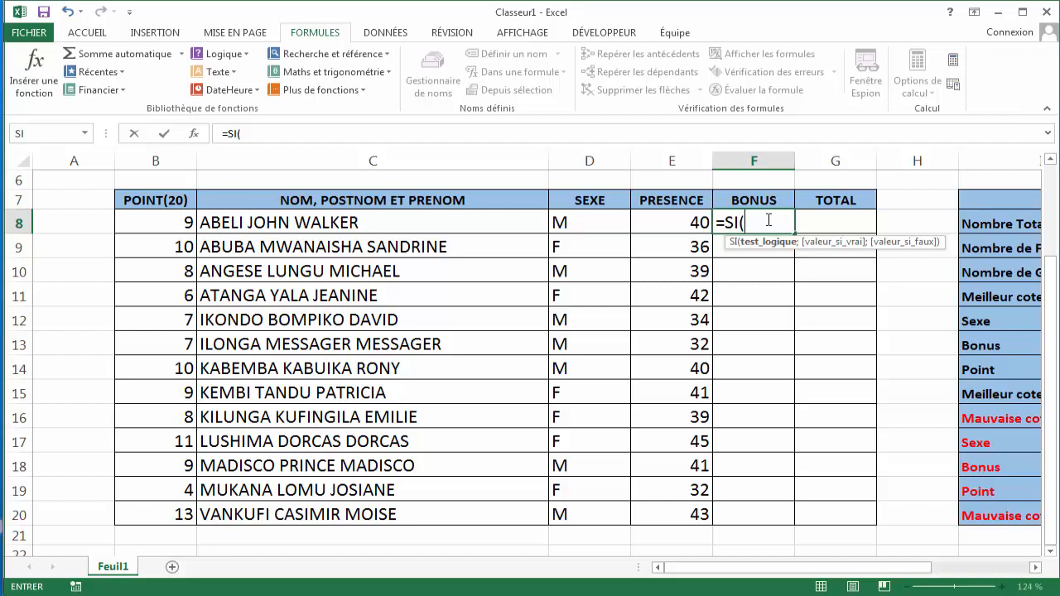
{"action": "left_click", "coordinate": [692, 217]}
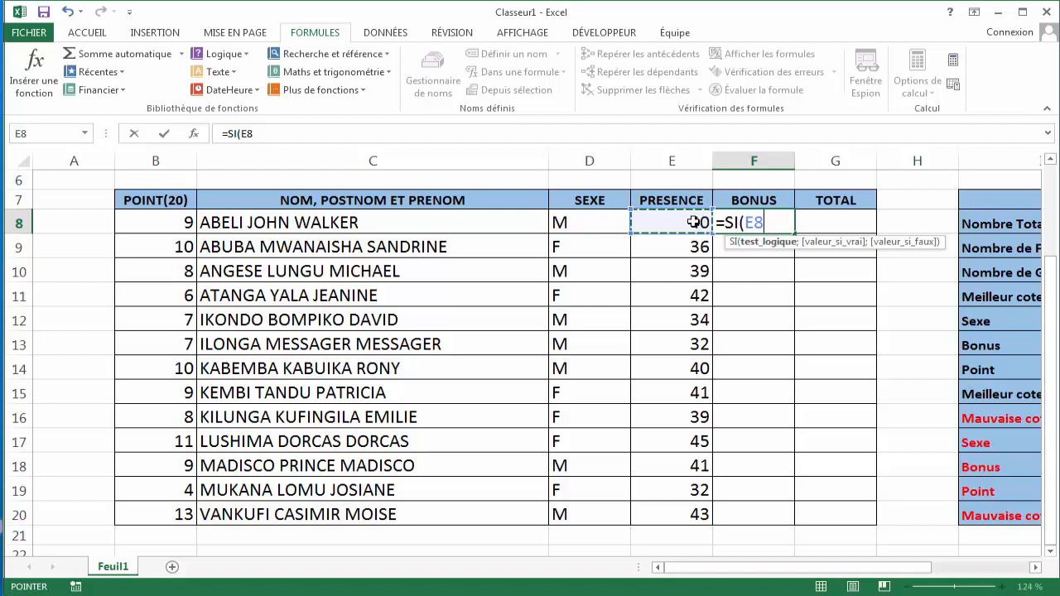
{"action": "type", "text": ">="}
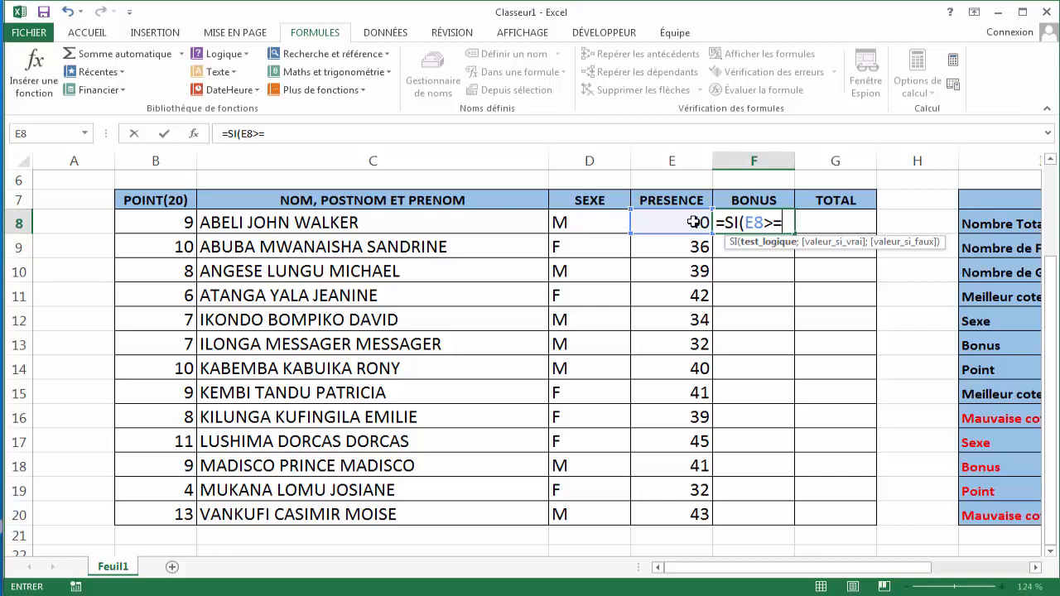
{"action": "type", "text": "4°"}
{"action": "type", "text": "0"}
{"action": "type", "text": ";"}
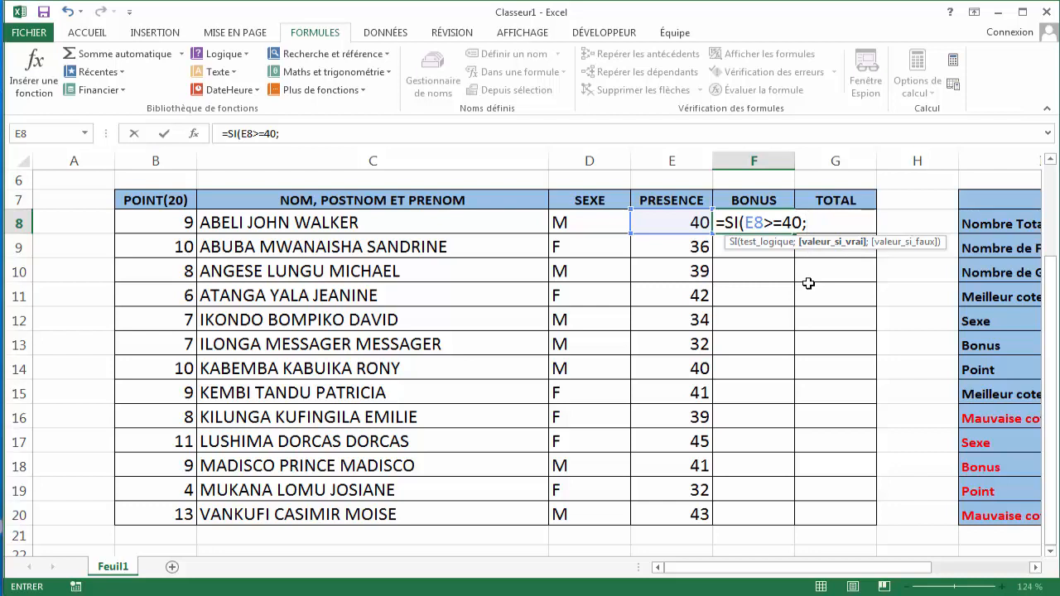
{"action": "type", "text": "2;0"}
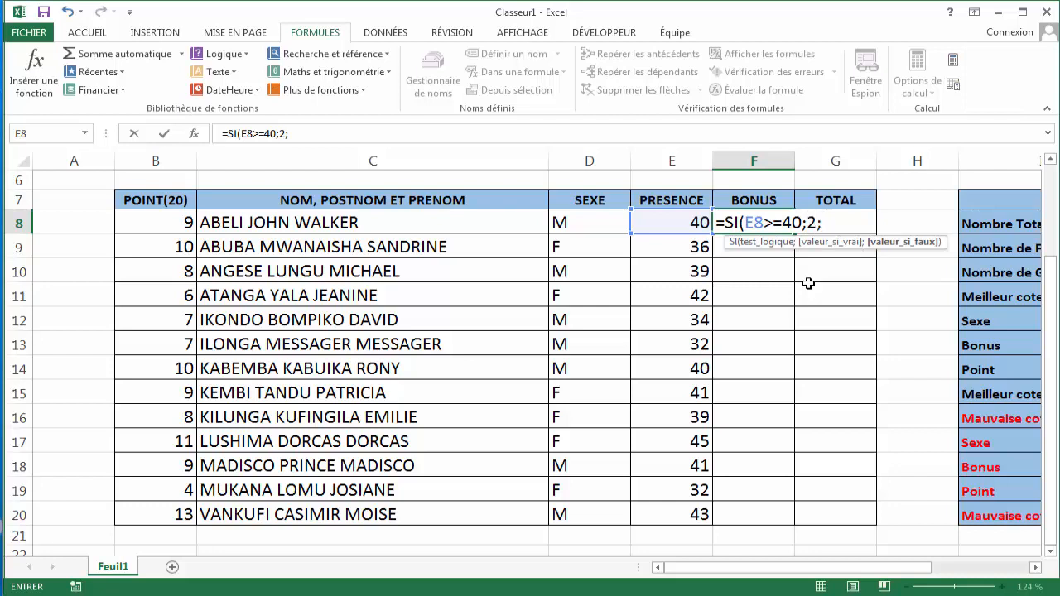
{"action": "type", "text": ")"}
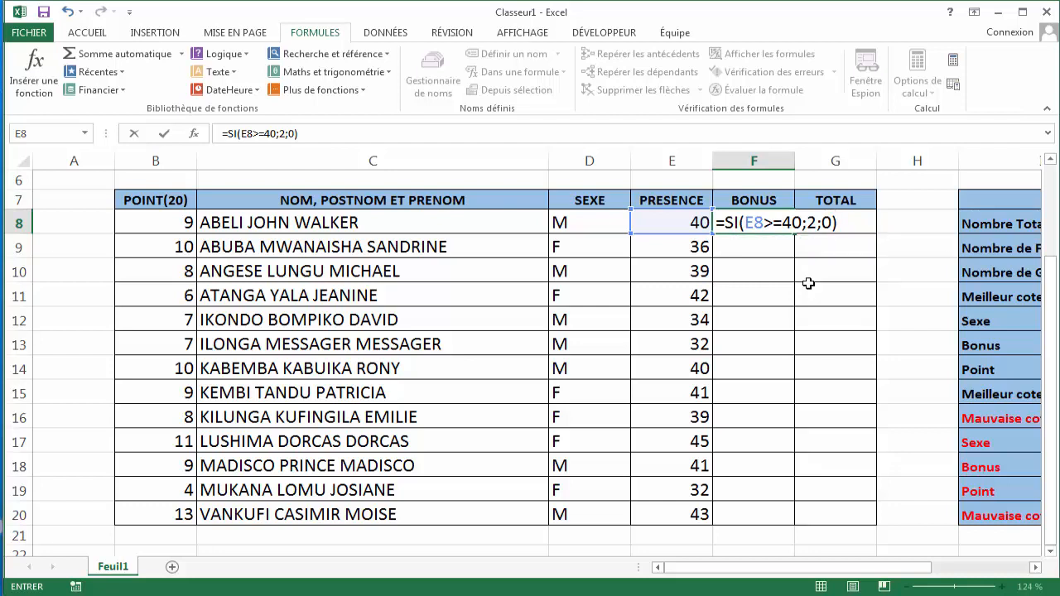
{"action": "key", "text": "Return"}
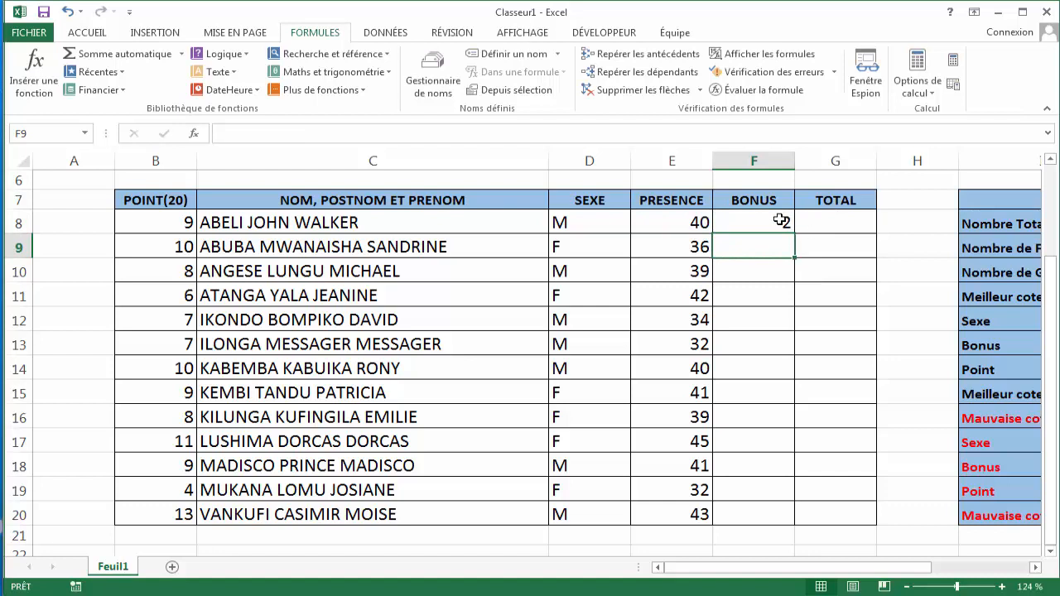
- Fill the bonus formula from F8 down through F20 for all students
{"action": "left_click", "coordinate": [781, 220]}
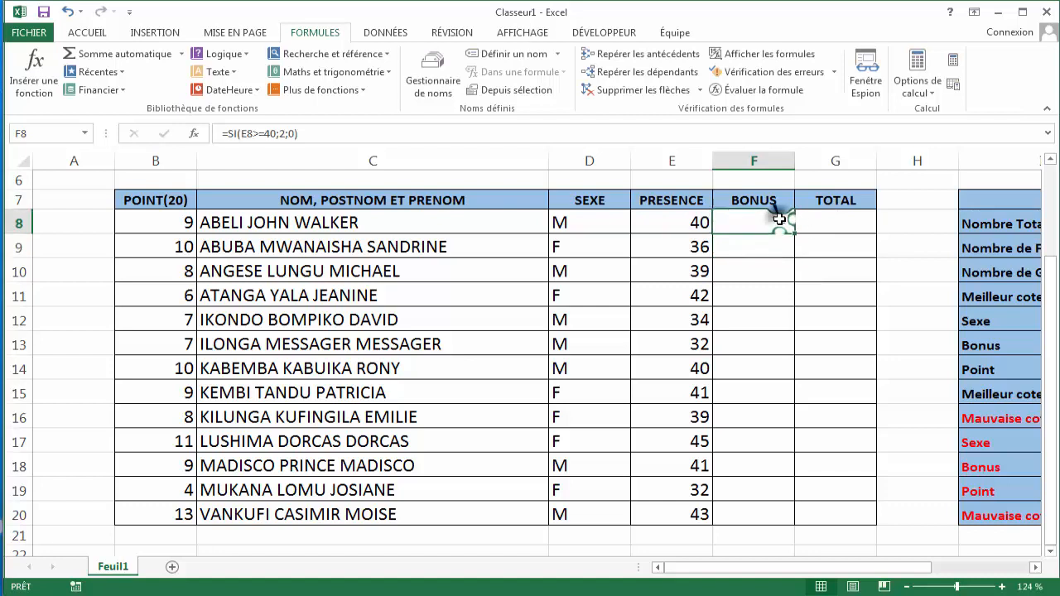
{"action": "left_click", "coordinate": [689, 217]}
{"action": "left_click", "coordinate": [778, 217]}
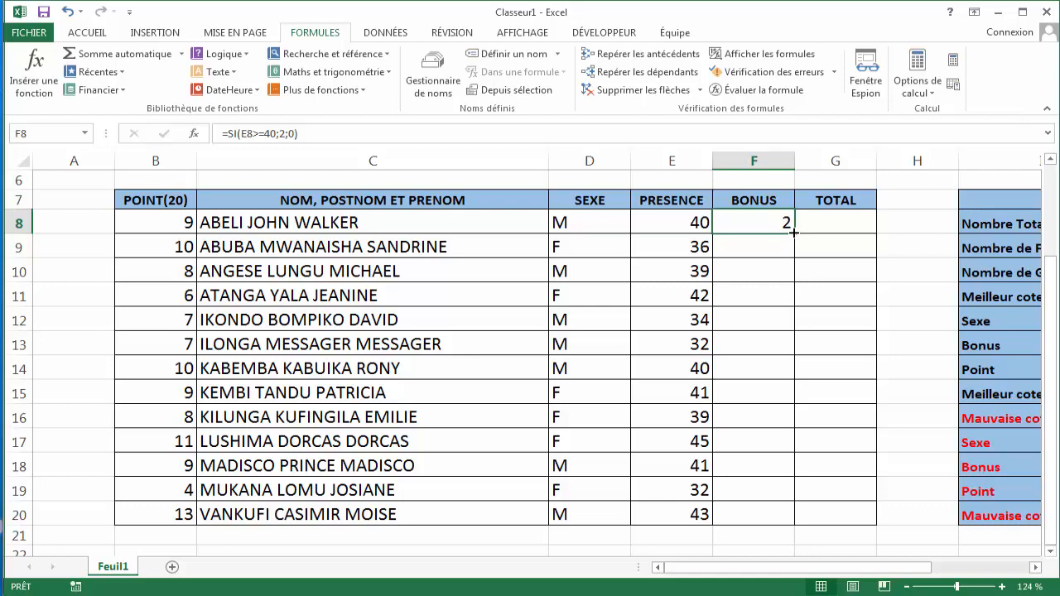
{"action": "left_click_drag", "start_coordinate": [793, 233], "coordinate": [796, 523]}
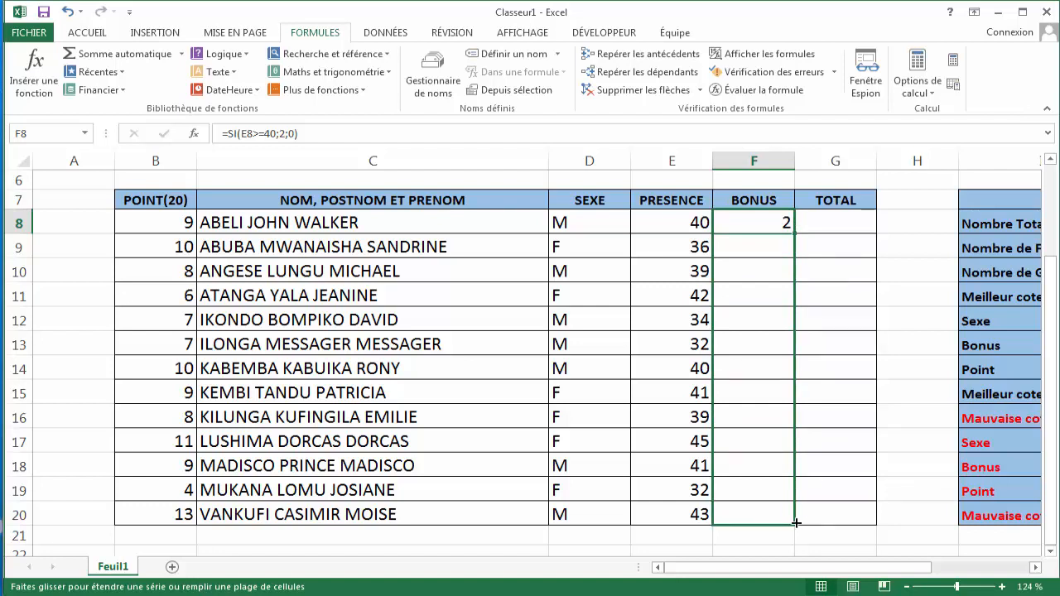
{"action": "left_click_drag", "start_coordinate": [796, 523], "coordinate": [795, 522]}
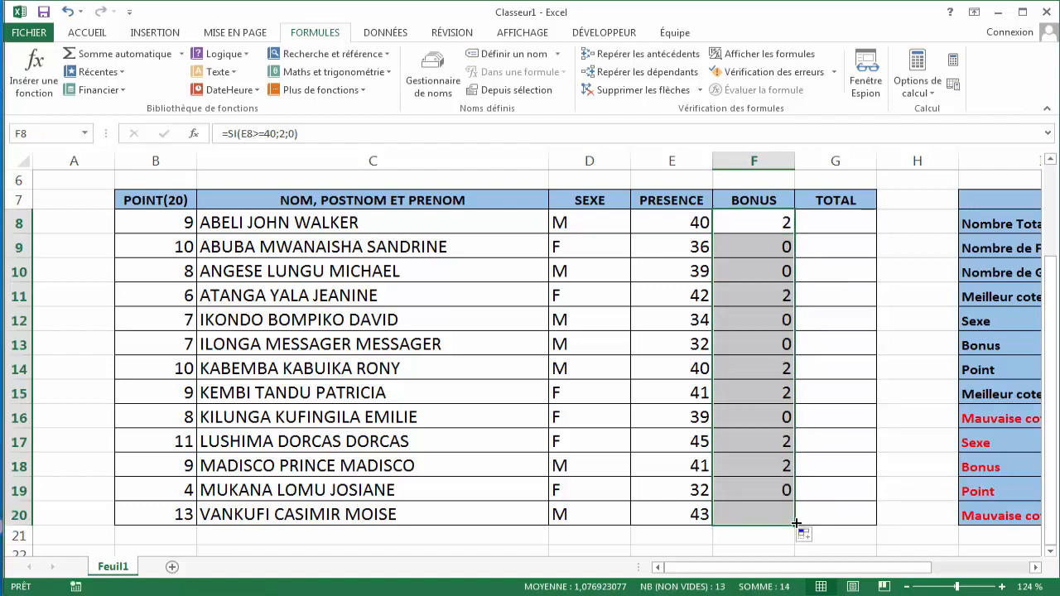
- Inspect the bonus formulas and presence values in several rows of the BONUS column
{"action": "left_click", "coordinate": [780, 271]}
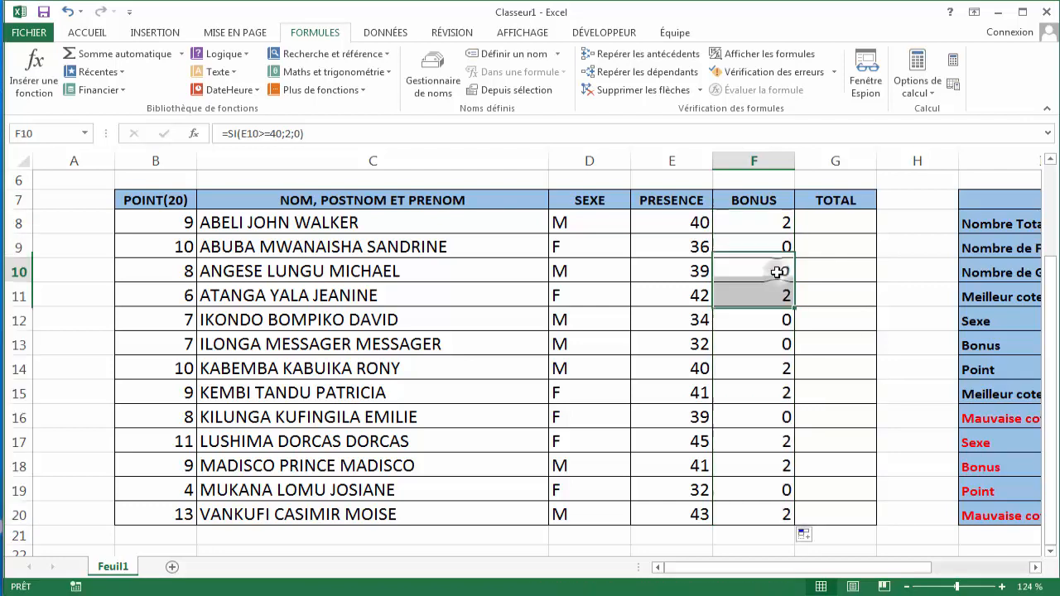
{"action": "left_click", "coordinate": [679, 273]}
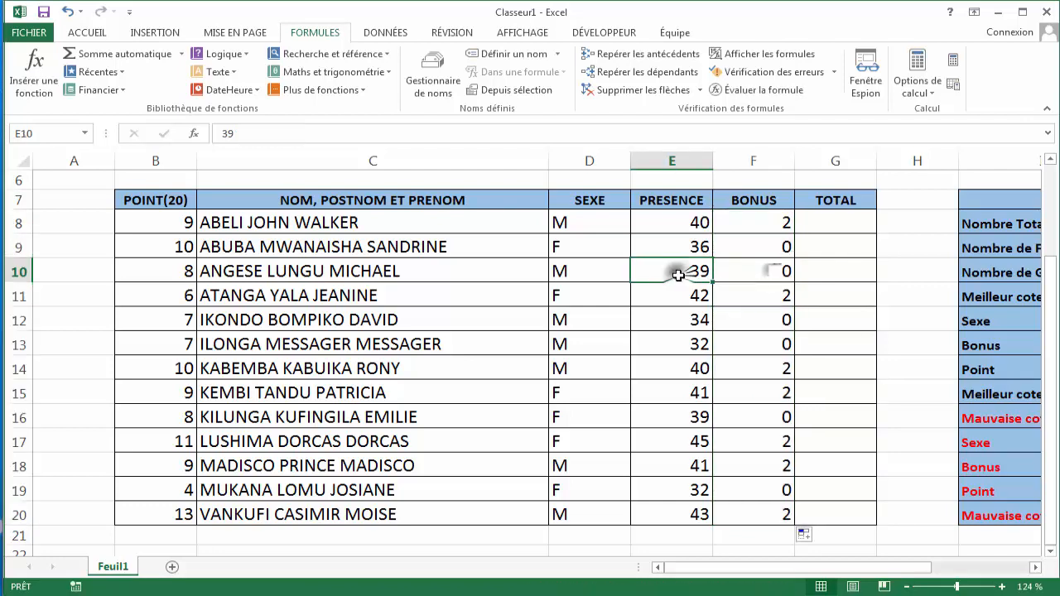
{"action": "left_click", "coordinate": [757, 284]}
{"action": "left_click", "coordinate": [756, 275]}
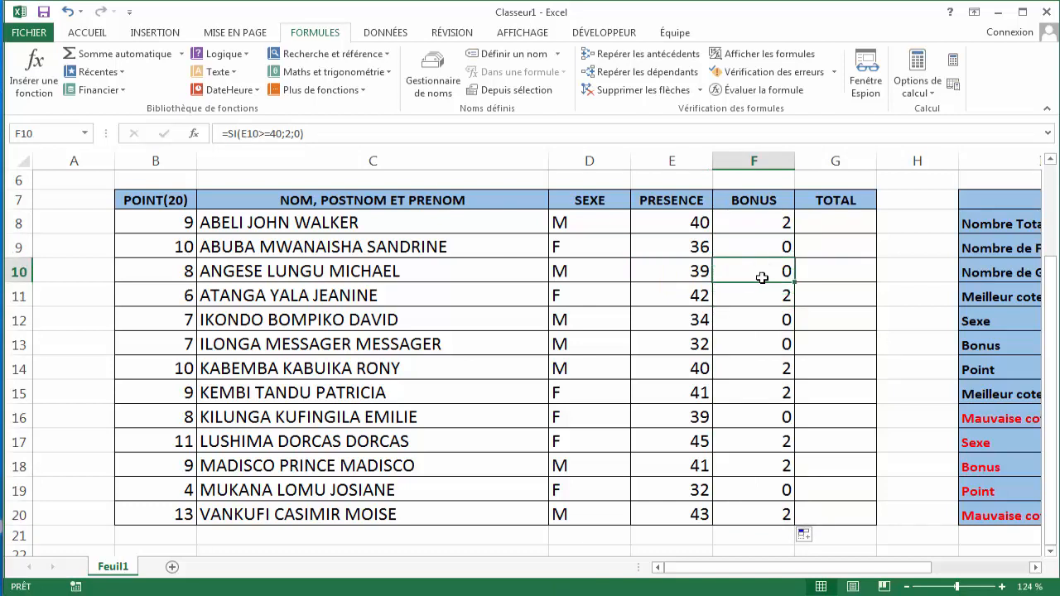
{"action": "left_click", "coordinate": [754, 320]}
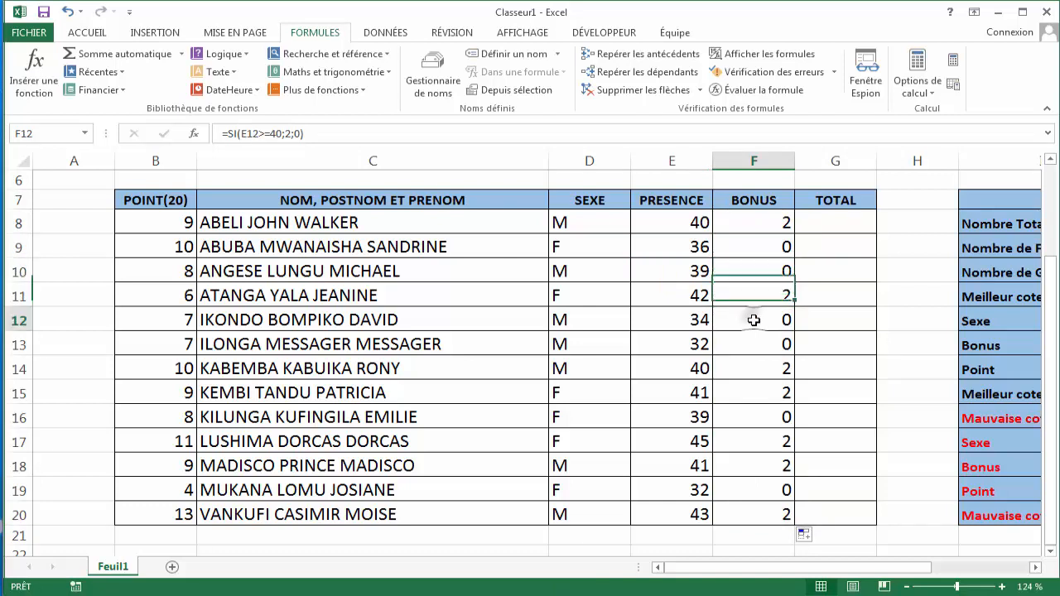
{"action": "left_click", "coordinate": [757, 341]}
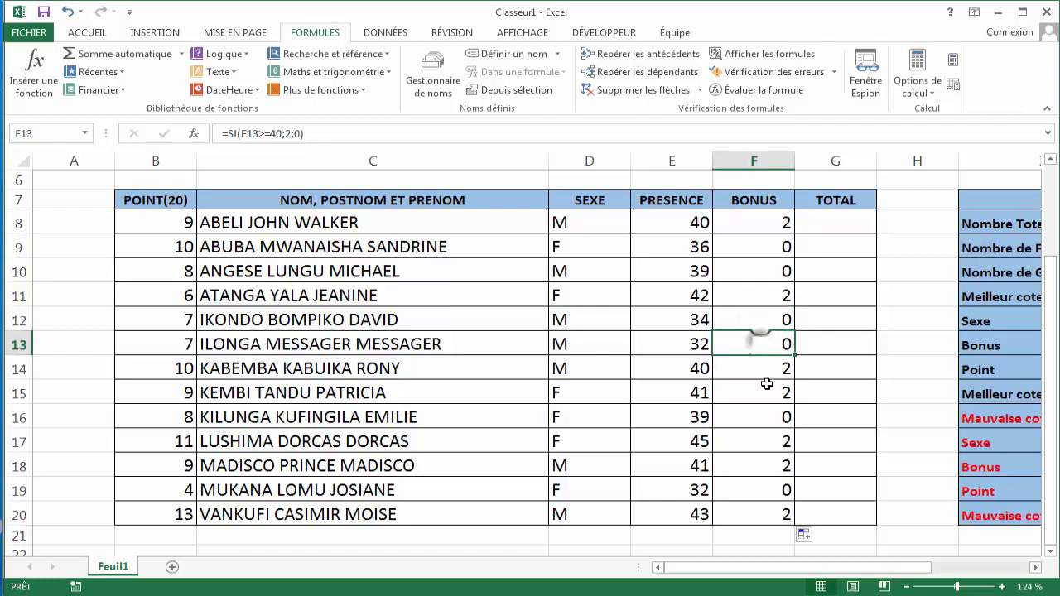
{"action": "left_click", "coordinate": [773, 410]}
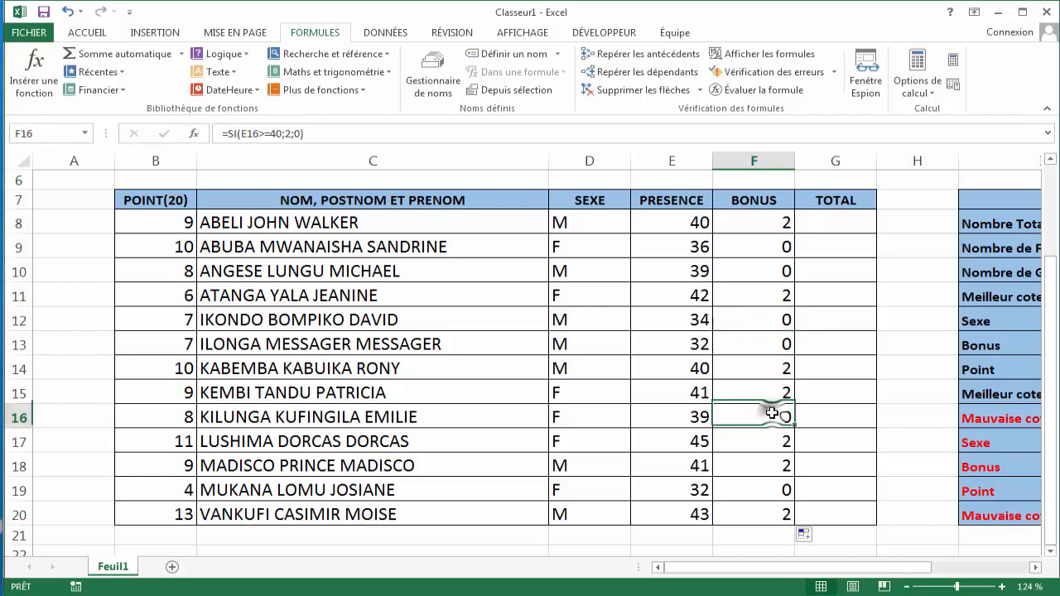
{"action": "left_click", "coordinate": [766, 494]}
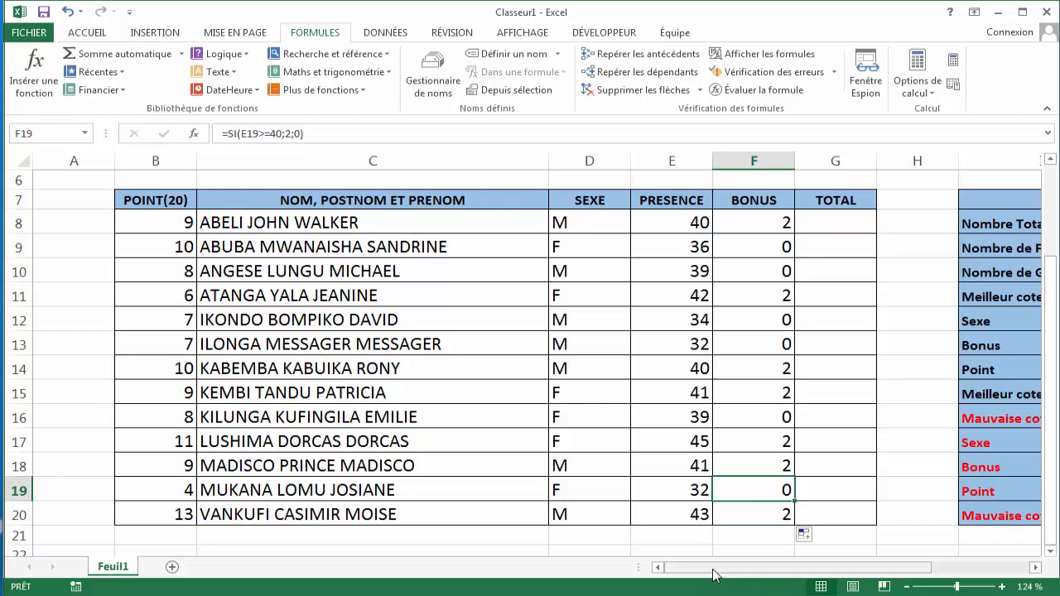
- Enter the formula =SOMME(B8+F8) in G8 to add the points and the bonus for the first student
{"action": "left_click_drag", "start_coordinate": [714, 575], "coordinate": [730, 568]}
{"action": "left_click", "coordinate": [755, 226]}
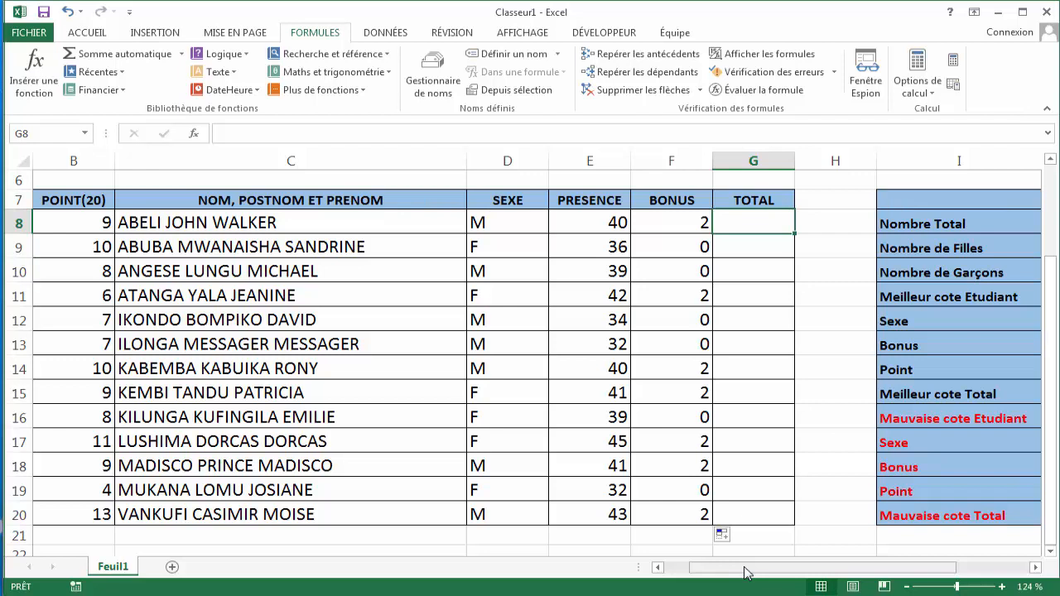
{"action": "type", "text": "="}
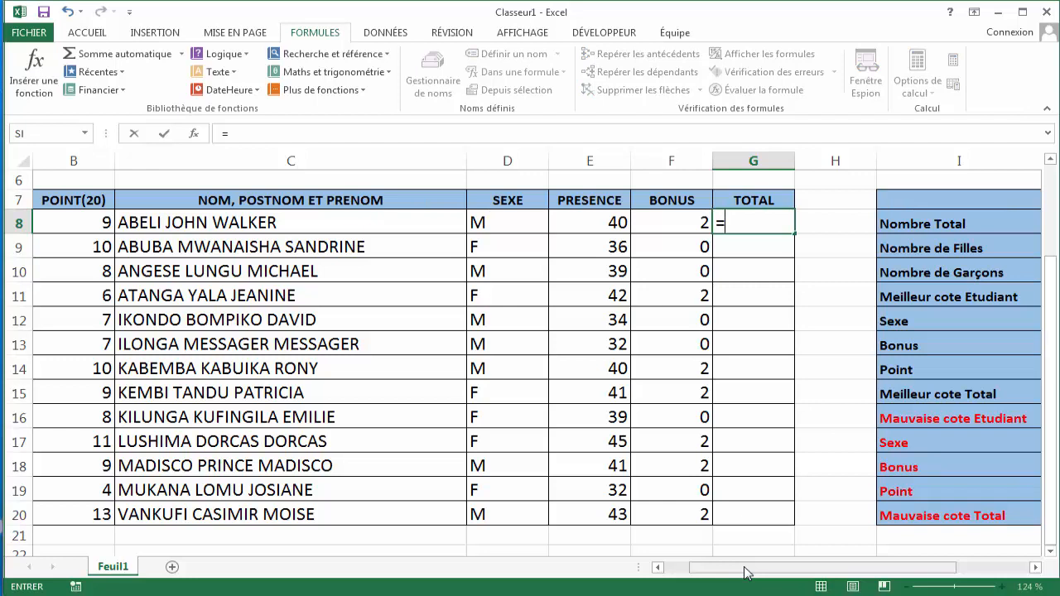
{"action": "type", "text": "SO"}
{"action": "key", "text": "Tab"}
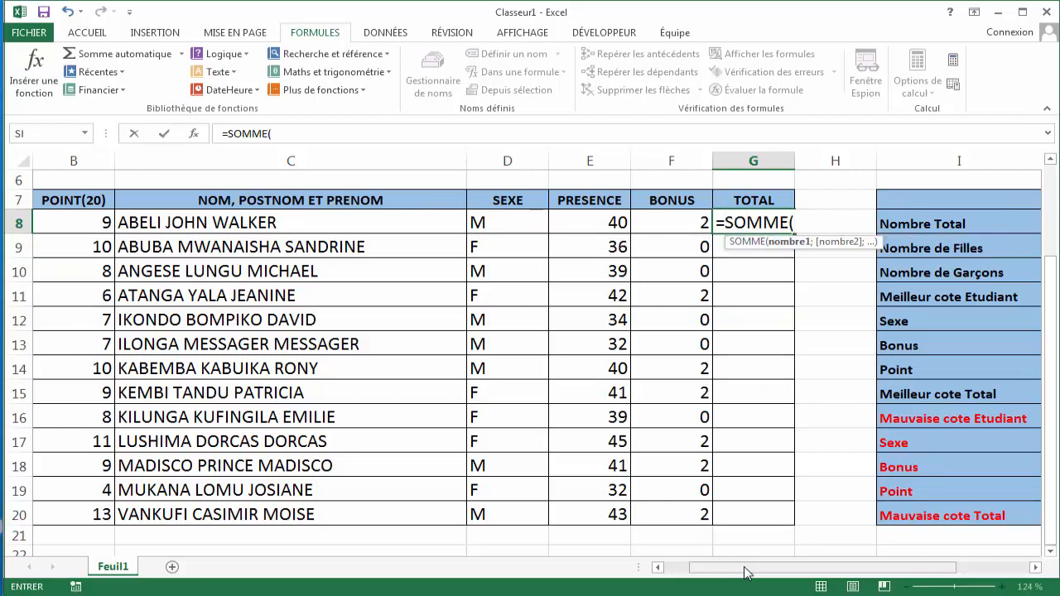
{"action": "left_click", "coordinate": [83, 224]}
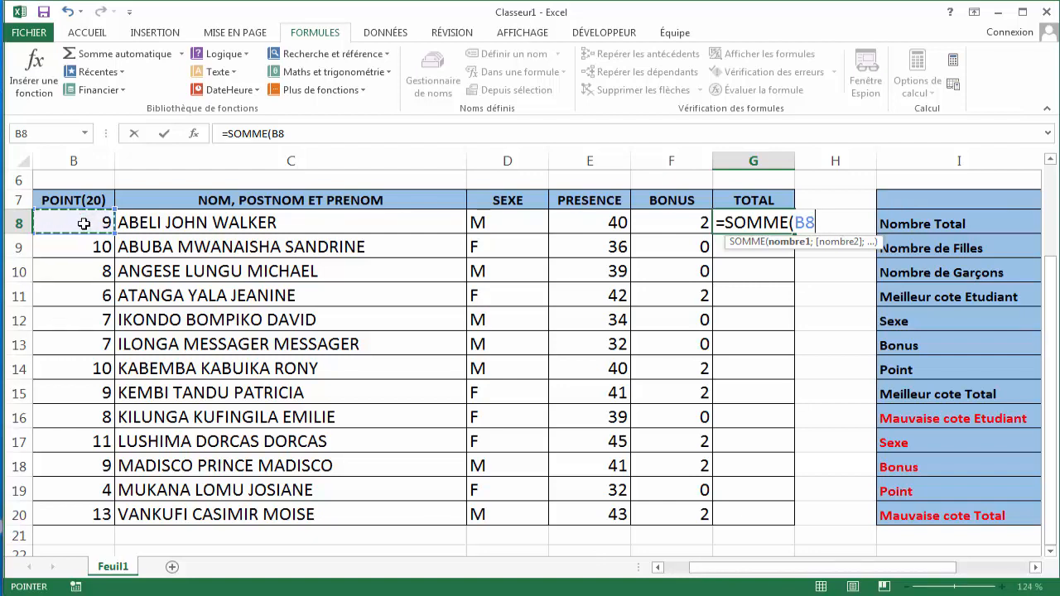
{"action": "type", "text": "+"}
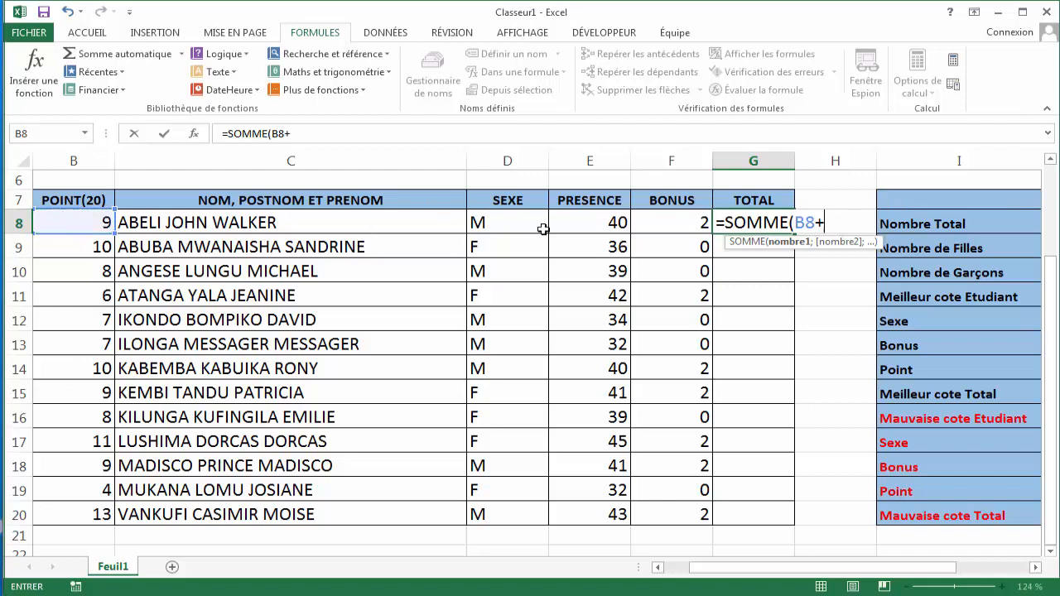
{"action": "left_click", "coordinate": [679, 220]}
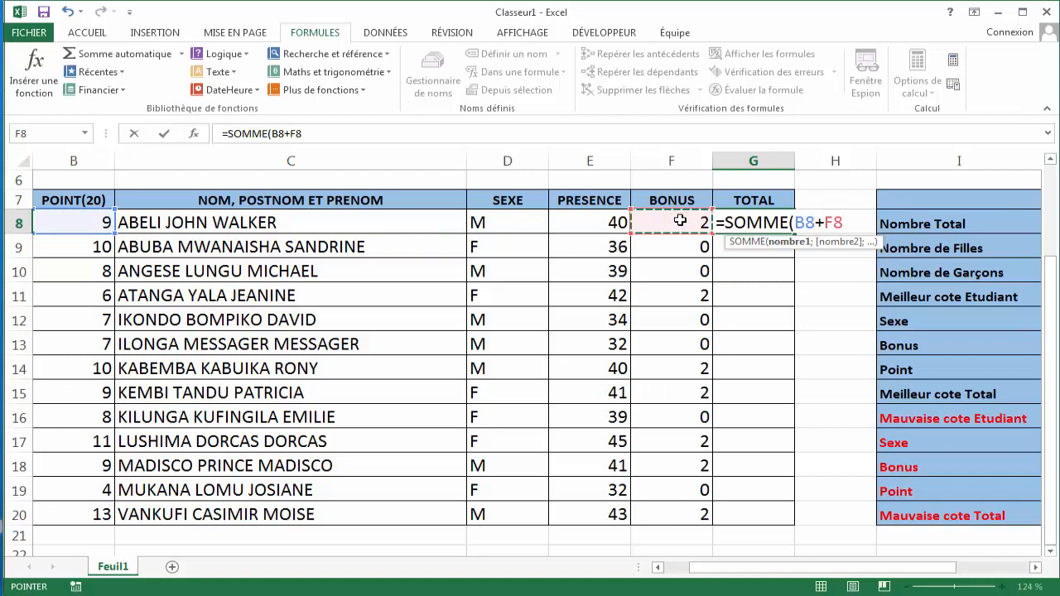
{"action": "type", "text": ")"}
{"action": "key", "text": "Return"}
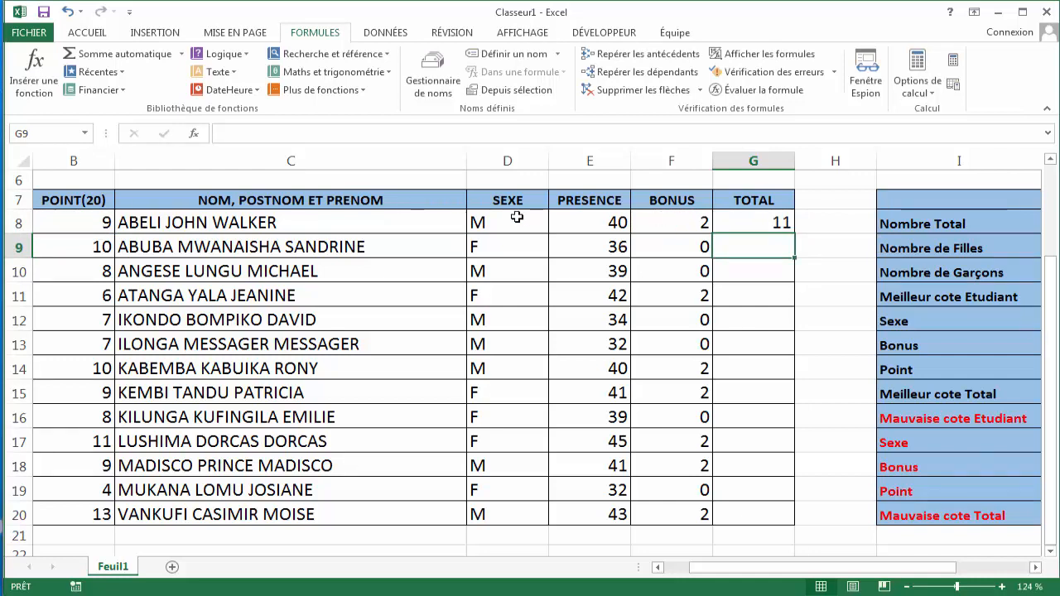
- Fill the total formula from G8 down through G20 for all students
{"action": "left_click", "coordinate": [83, 225]}
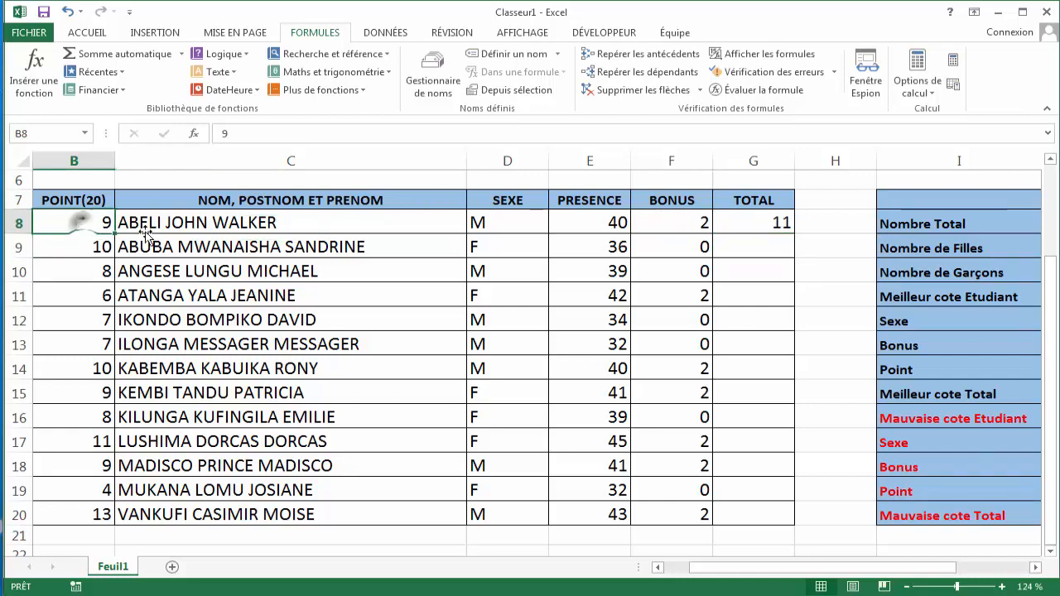
{"action": "left_click", "coordinate": [755, 228]}
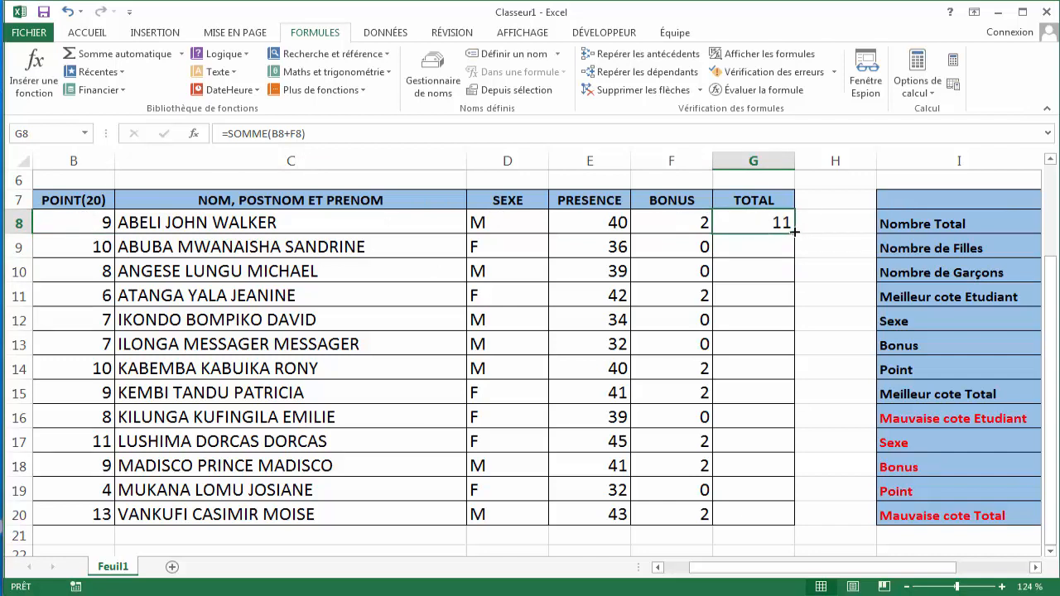
{"action": "left_click_drag", "start_coordinate": [793, 233], "coordinate": [793, 529]}
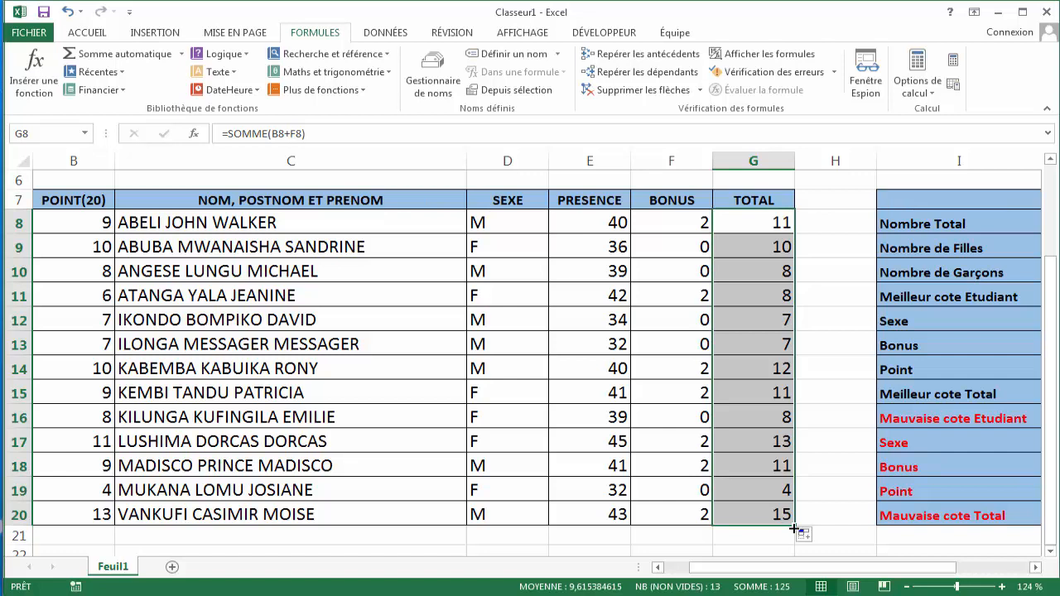
- Check the points cell and the total formula for the student in row 16
{"action": "left_click_drag", "start_coordinate": [785, 568], "coordinate": [765, 575]}
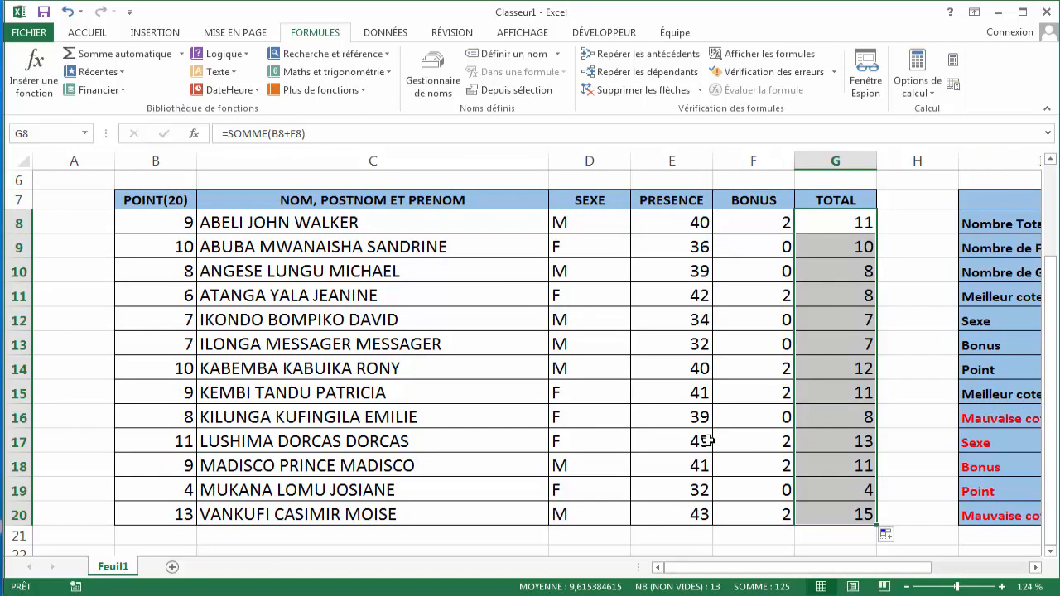
{"action": "left_click", "coordinate": [181, 420]}
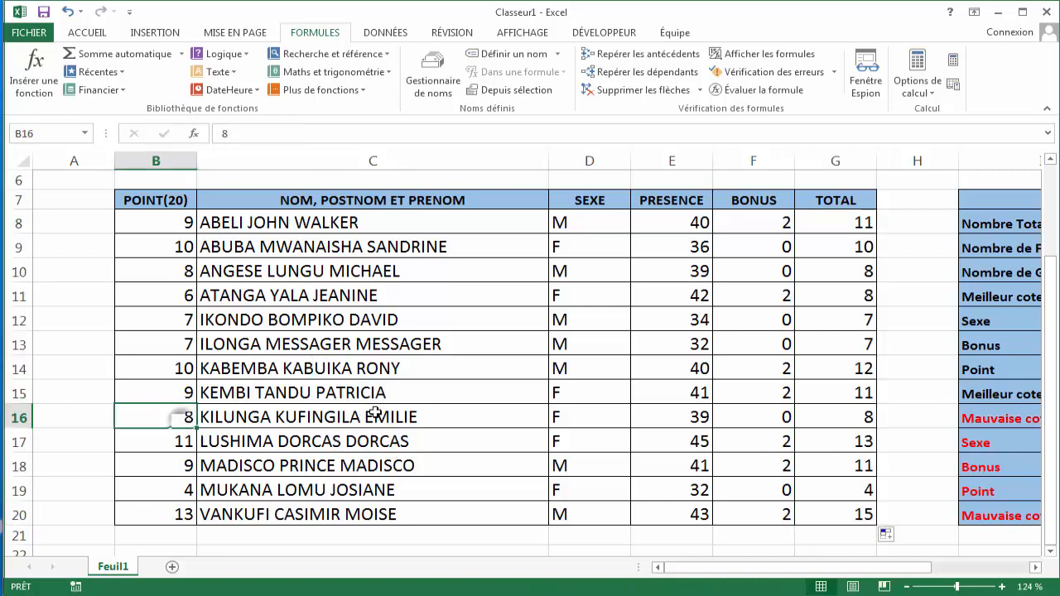
{"action": "left_click", "coordinate": [838, 414]}
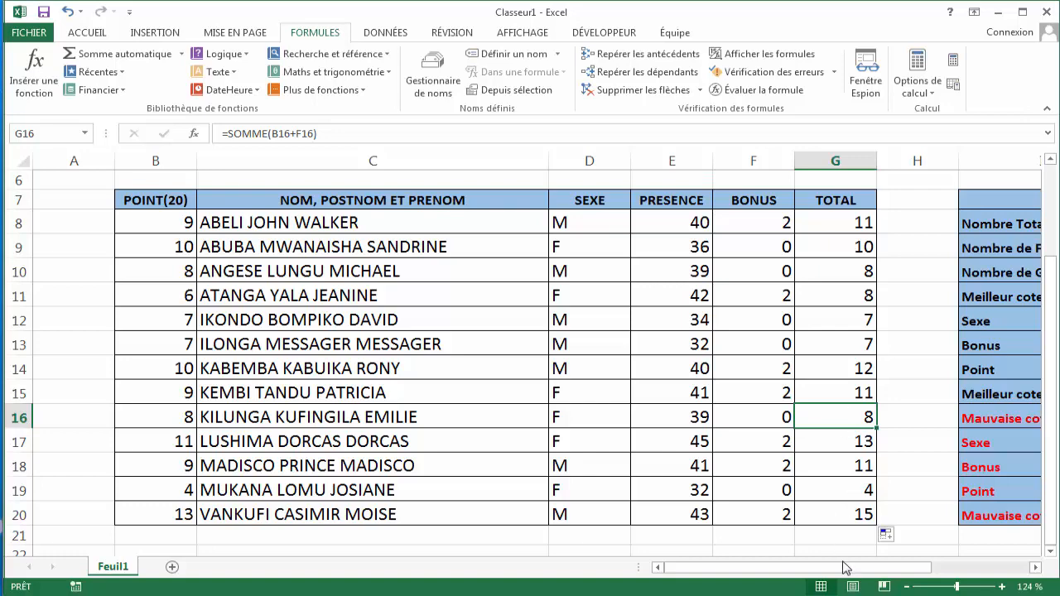
- Enter =NBVAL(C8:C20) in J8 of the STATISTIQUE section to count the total number of students
{"action": "left_click_drag", "start_coordinate": [842, 570], "coordinate": [946, 577]}
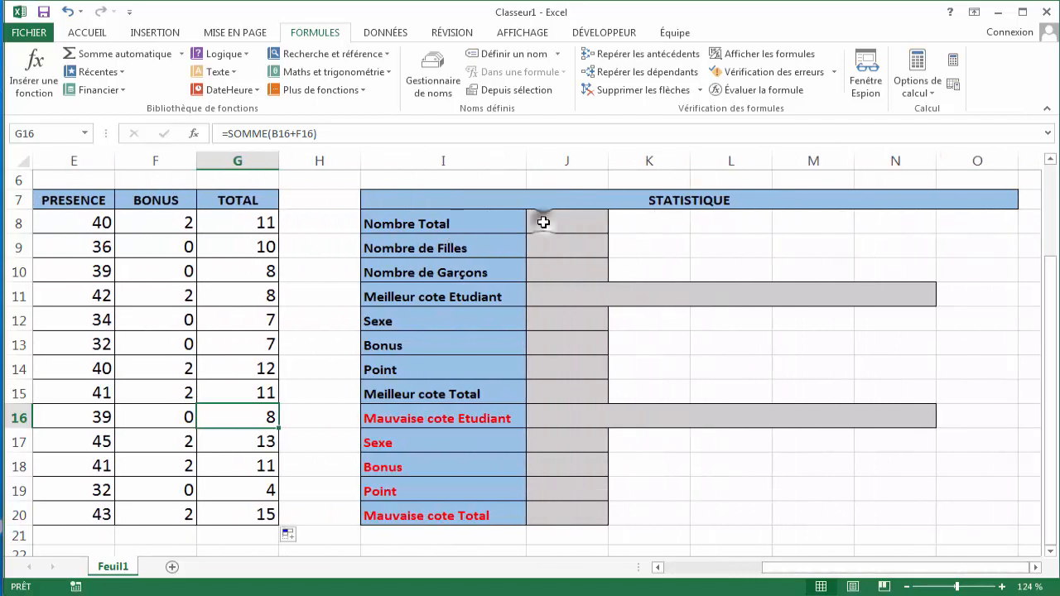
{"action": "left_click", "coordinate": [541, 222]}
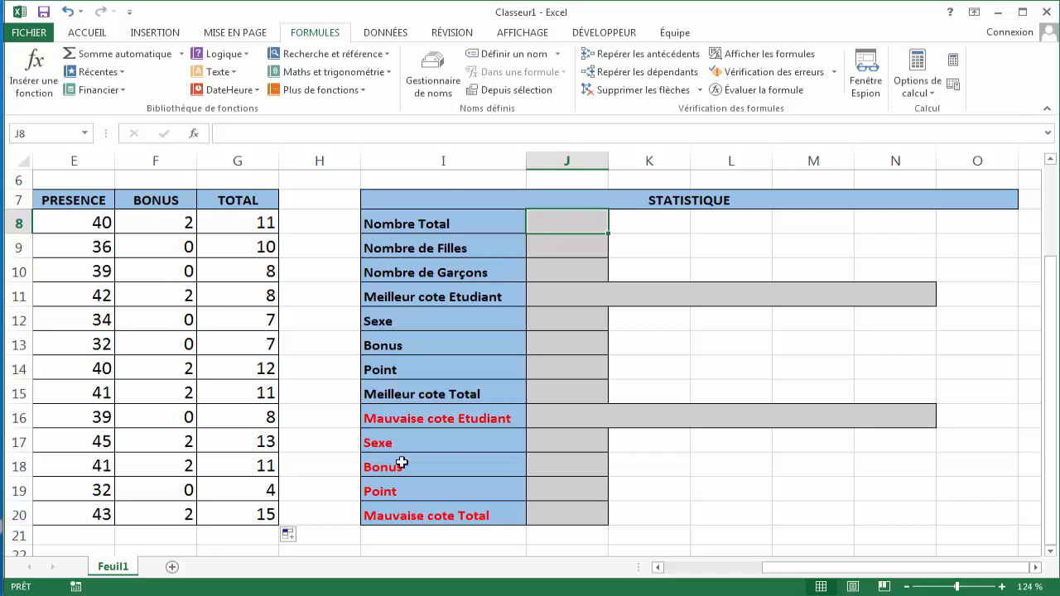
{"action": "left_click", "coordinate": [466, 418]}
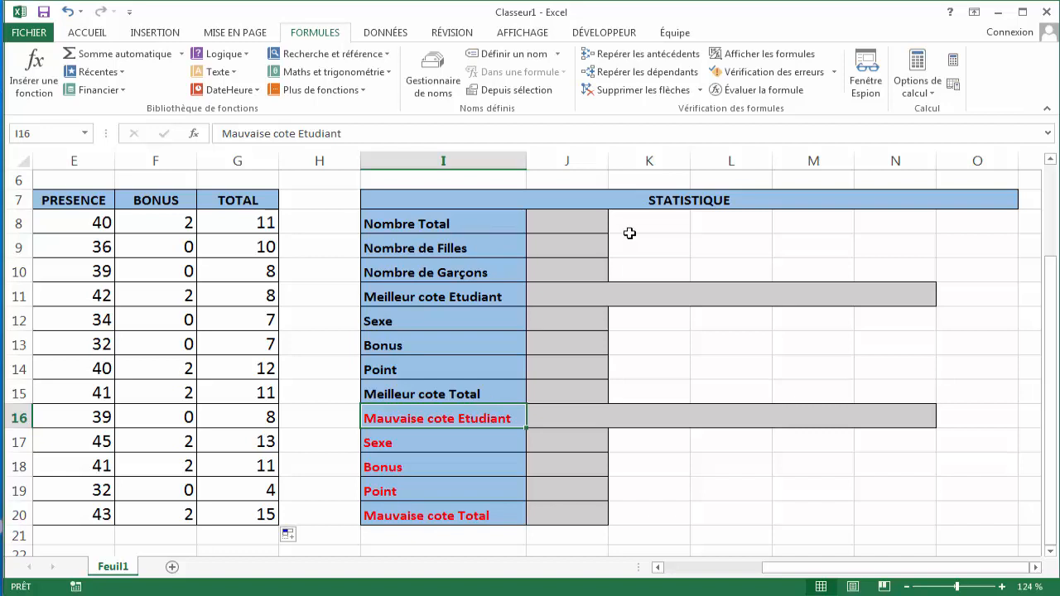
{"action": "left_click", "coordinate": [580, 220]}
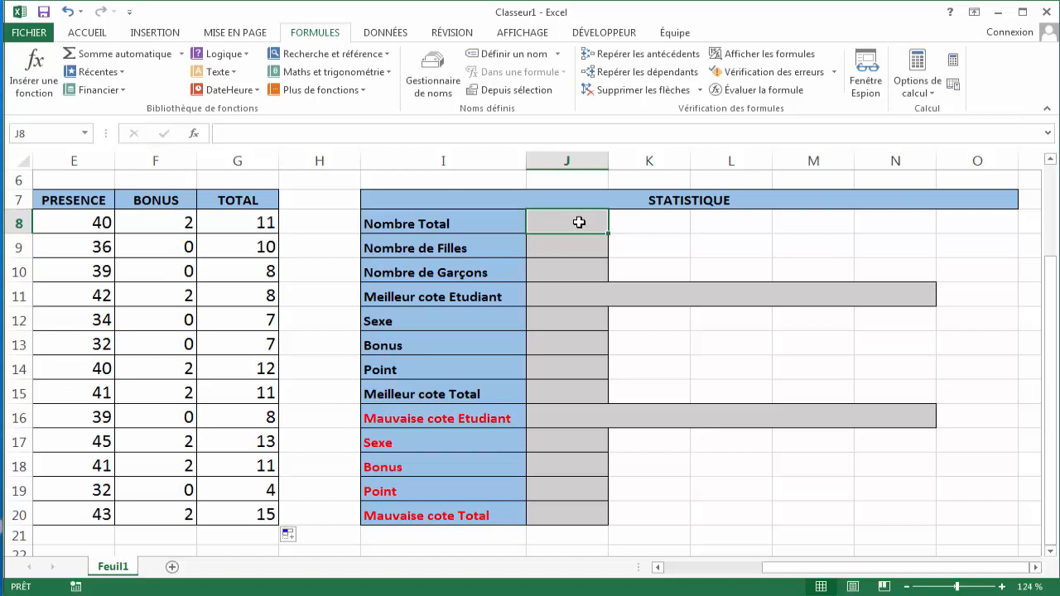
{"action": "type", "text": "="}
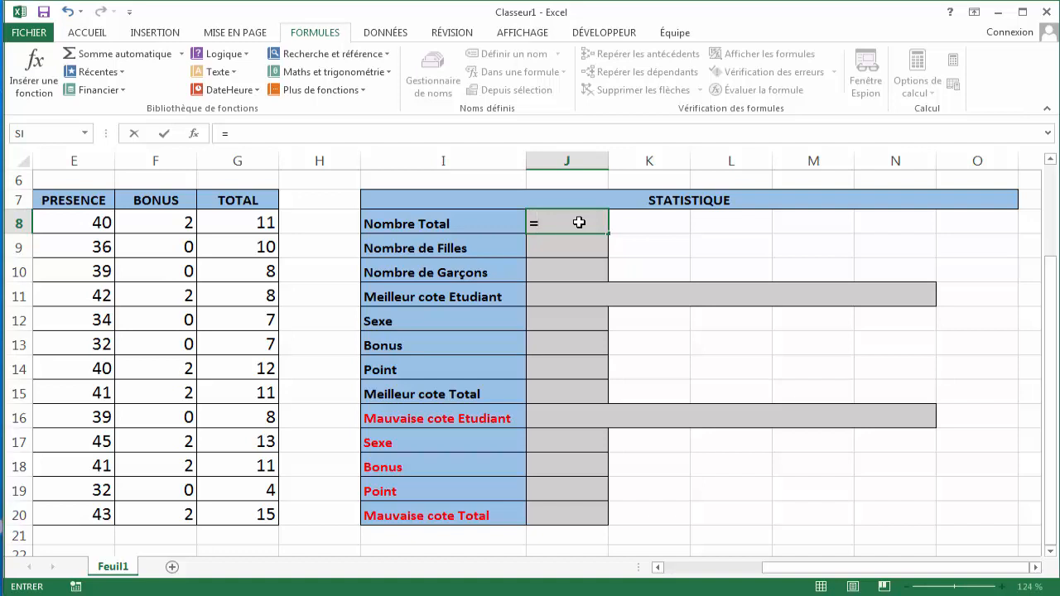
{"action": "type", "text": "NBB"}
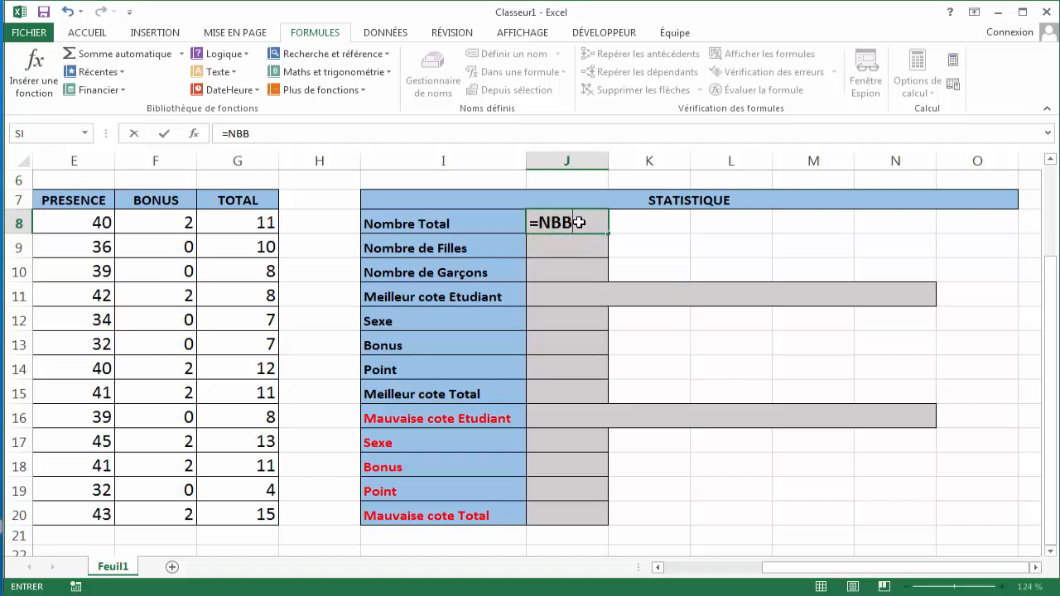
{"action": "key", "text": "BackSpace"}
{"action": "type", "text": "V"}
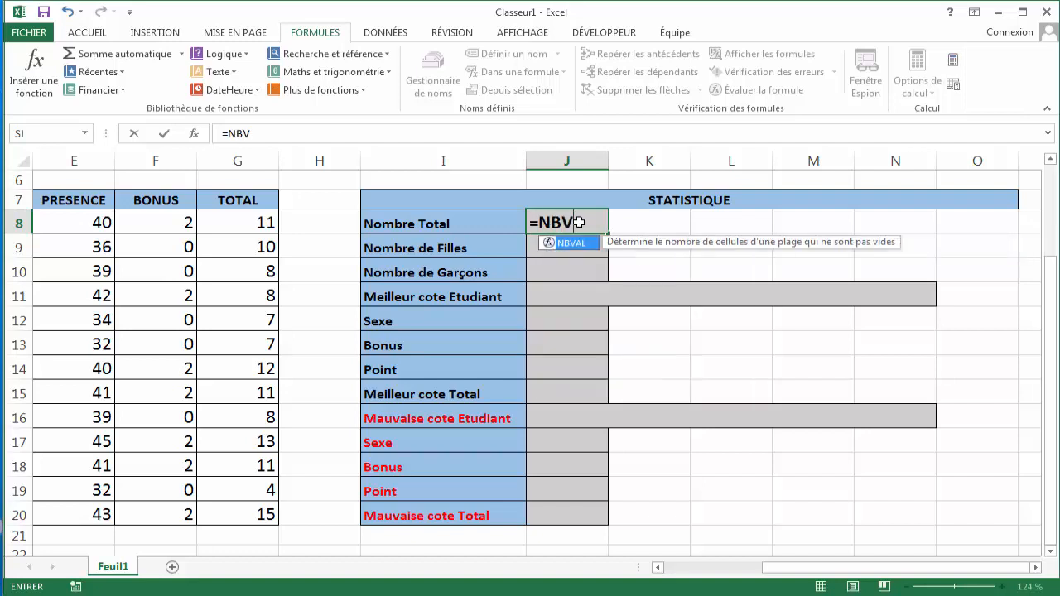
{"action": "key", "text": "Tab"}
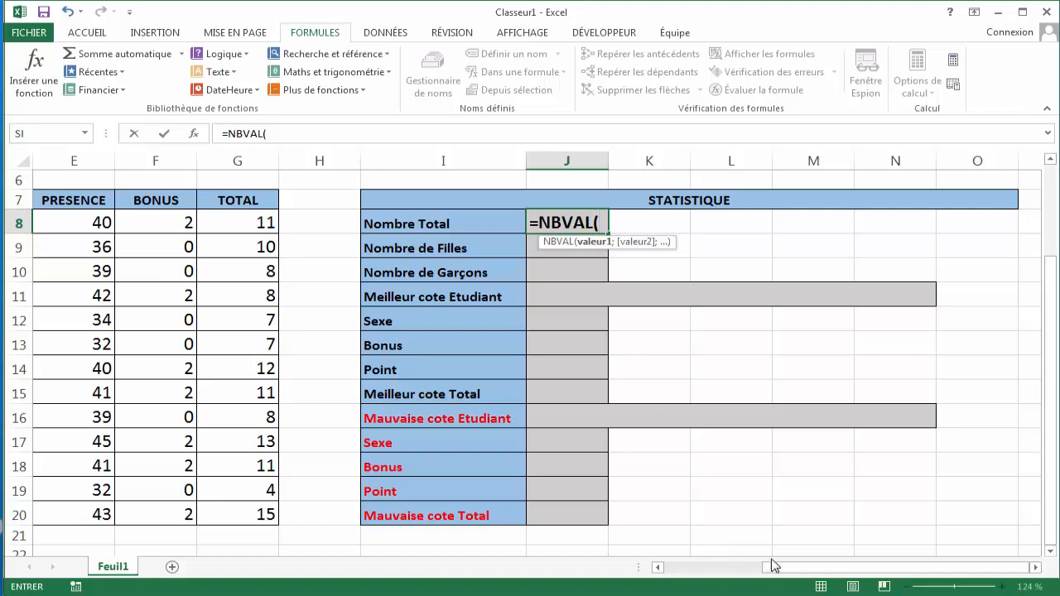
{"action": "left_click_drag", "start_coordinate": [778, 567], "coordinate": [693, 568]}
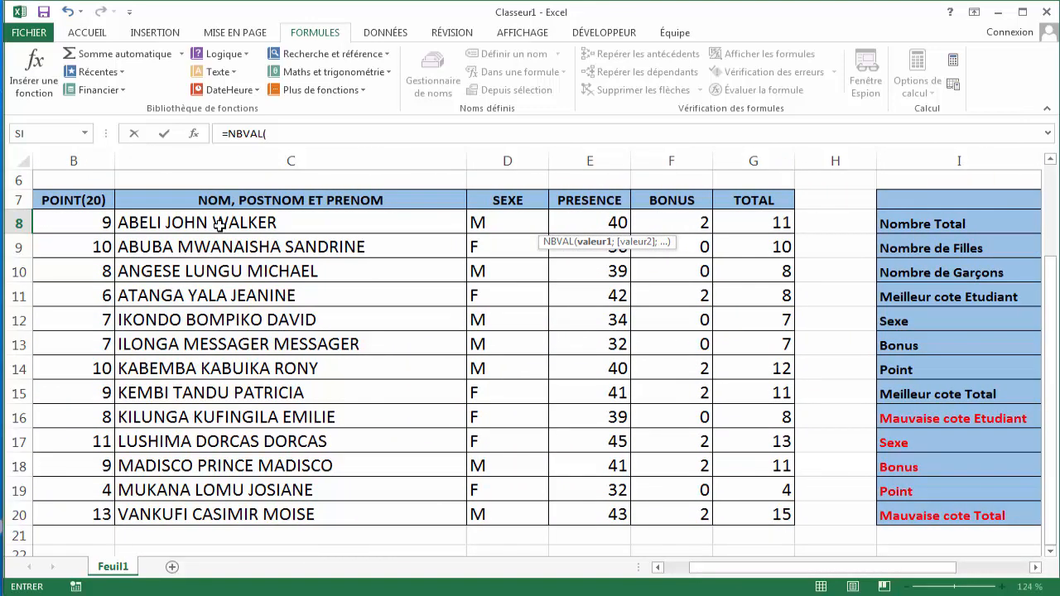
{"action": "left_click_drag", "start_coordinate": [218, 226], "coordinate": [214, 517]}
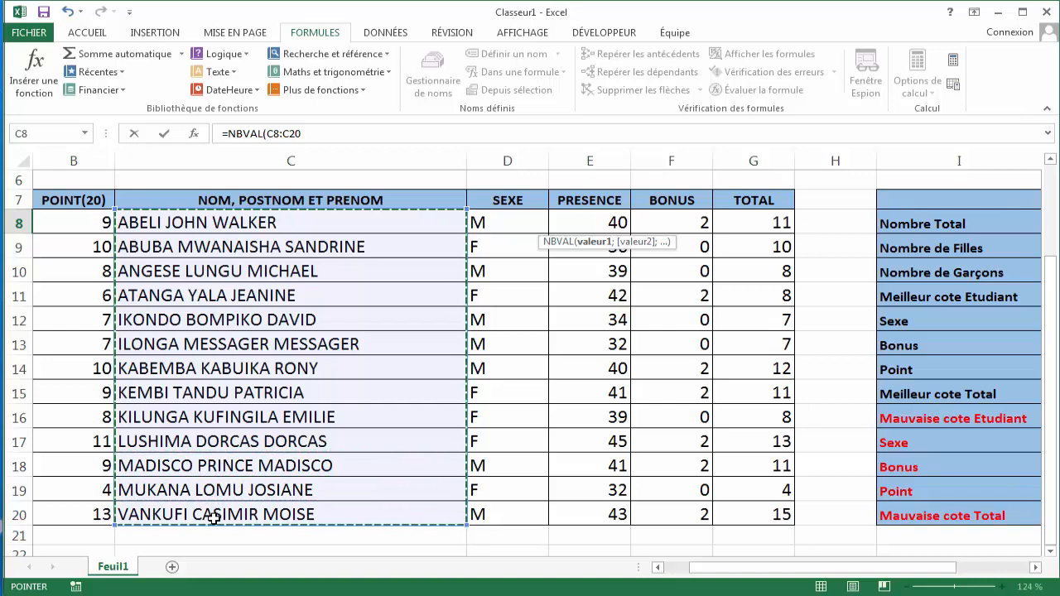
{"action": "left_click_drag", "start_coordinate": [704, 568], "coordinate": [774, 572]}
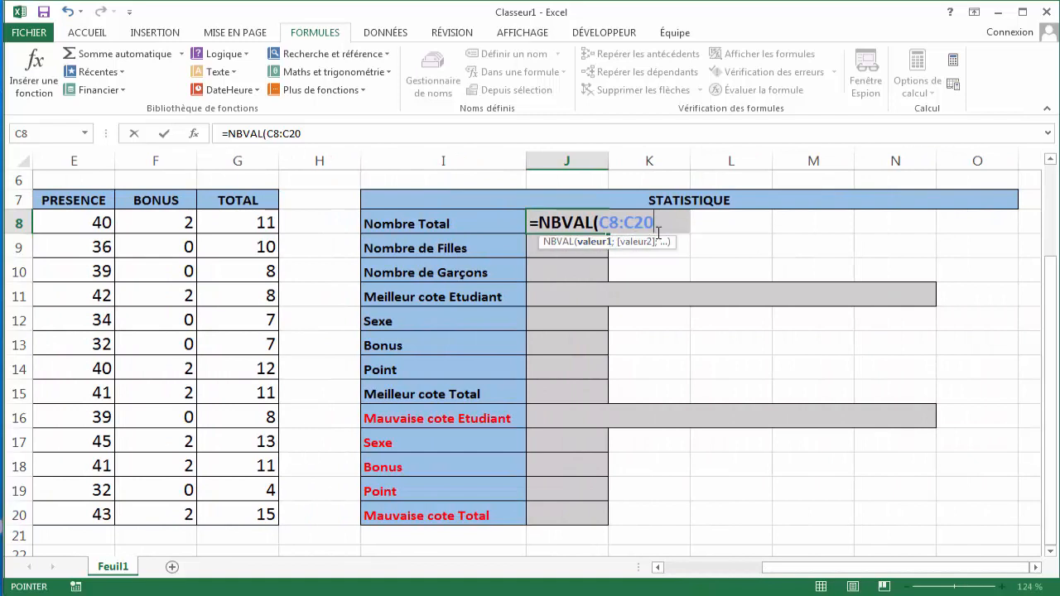
{"action": "key", "text": "Return"}
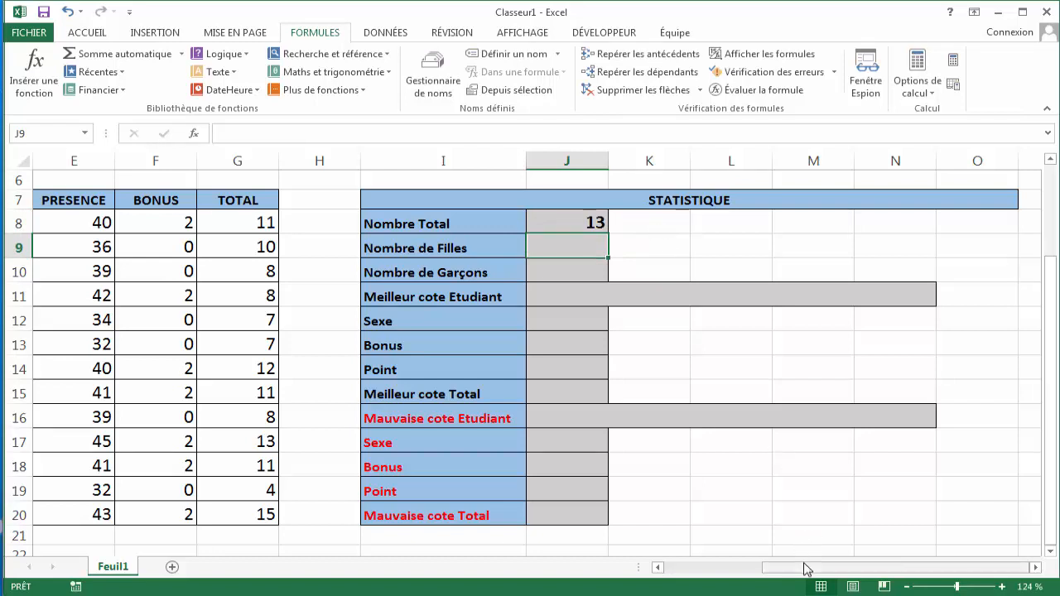
- Review the student name cells in column C row by row from C8 to C20
{"action": "left_click_drag", "start_coordinate": [804, 568], "coordinate": [681, 590]}
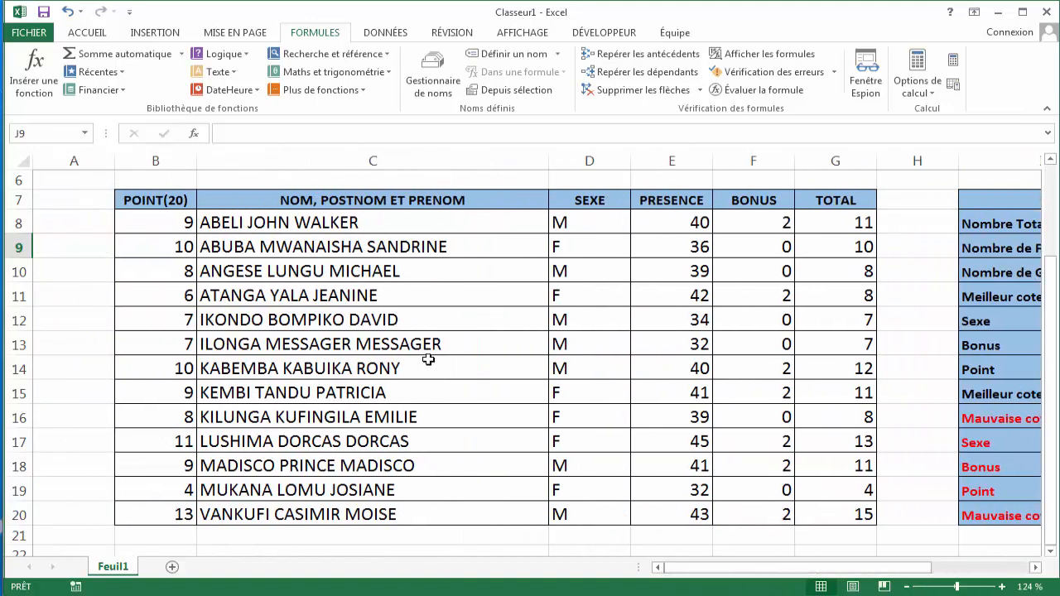
{"action": "left_click", "coordinate": [371, 222]}
{"action": "left_click", "coordinate": [369, 245]}
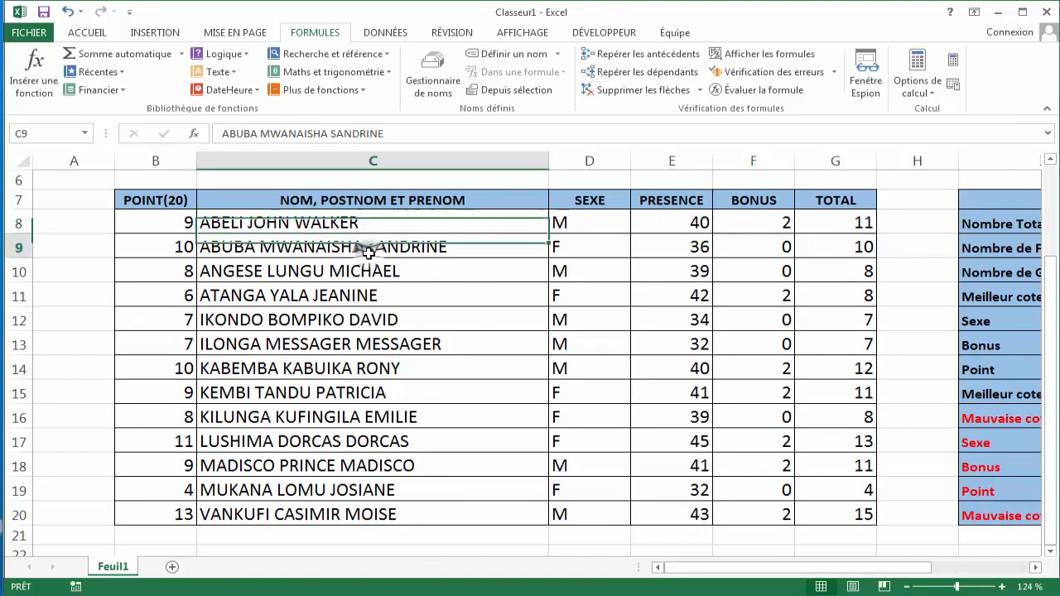
{"action": "left_click", "coordinate": [360, 276]}
{"action": "left_click", "coordinate": [356, 296]}
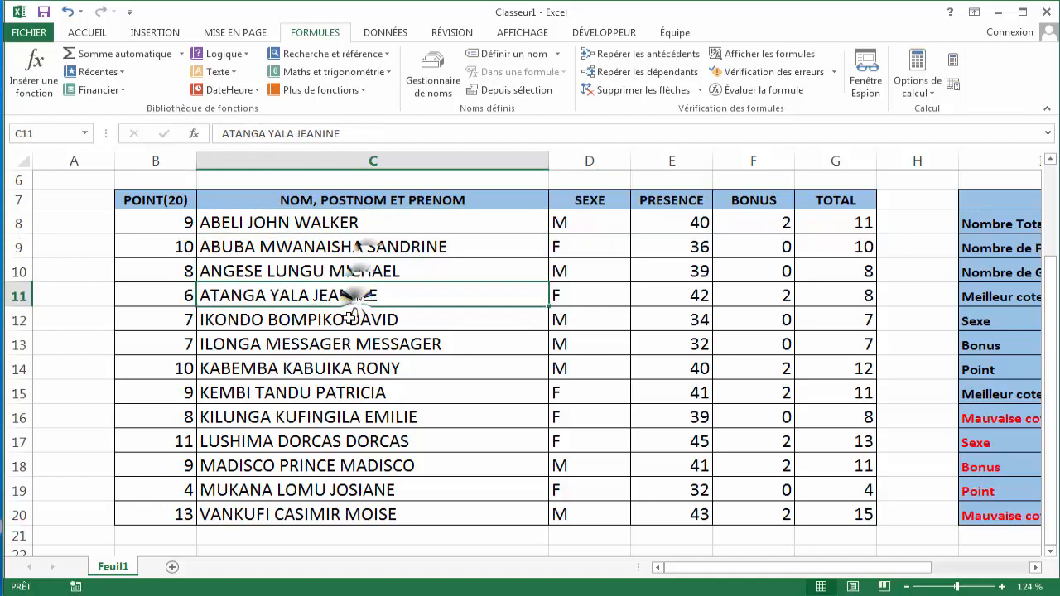
{"action": "left_click", "coordinate": [347, 320]}
{"action": "left_click", "coordinate": [341, 344]}
{"action": "left_click", "coordinate": [336, 369]}
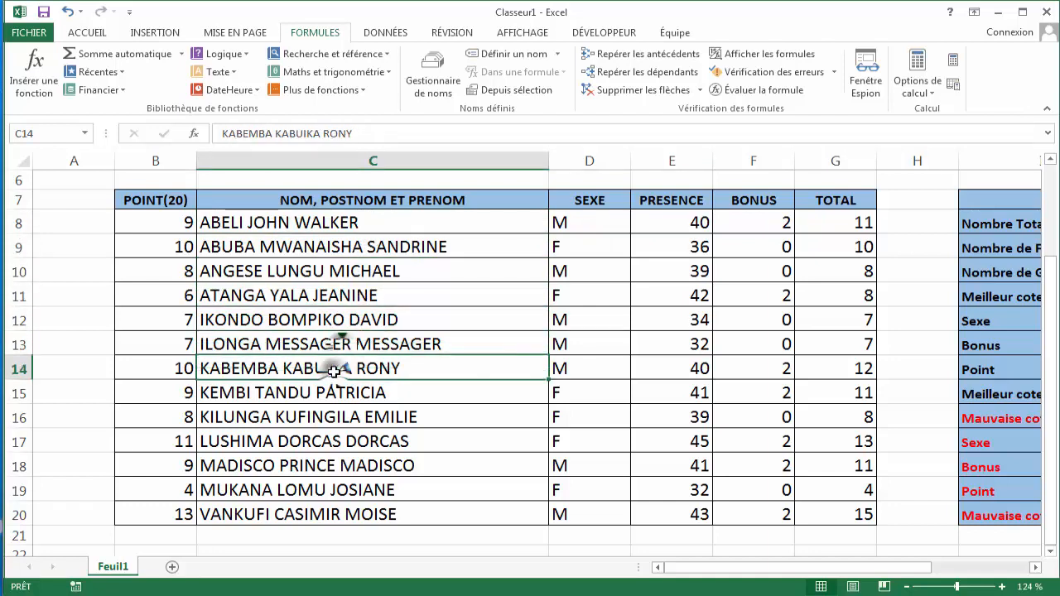
{"action": "left_click", "coordinate": [330, 394]}
{"action": "left_click", "coordinate": [323, 413]}
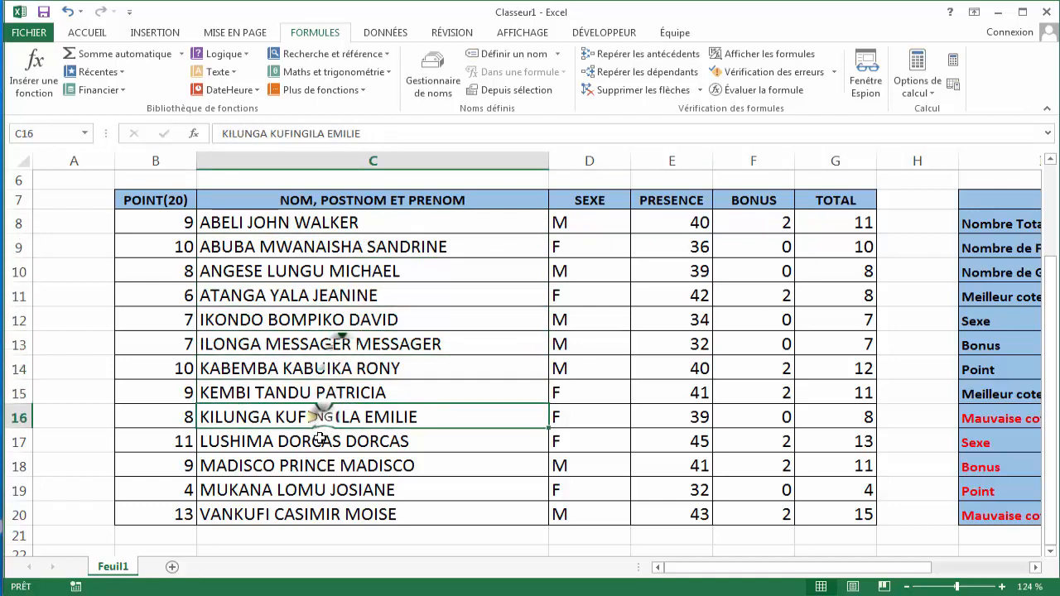
{"action": "left_click", "coordinate": [316, 439]}
{"action": "left_click", "coordinate": [315, 462]}
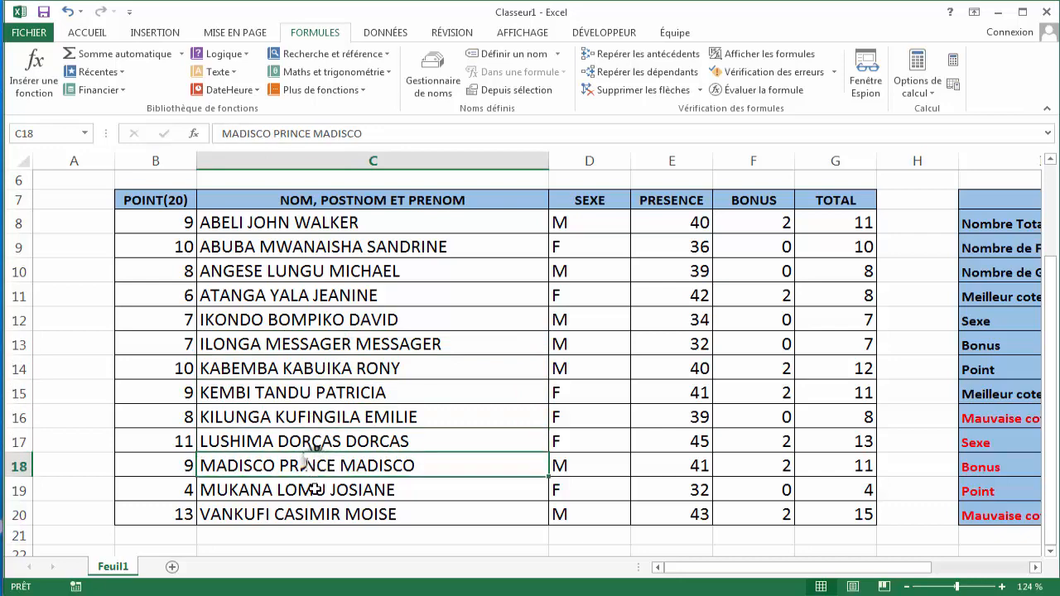
{"action": "left_click", "coordinate": [317, 488]}
{"action": "left_click", "coordinate": [315, 512]}
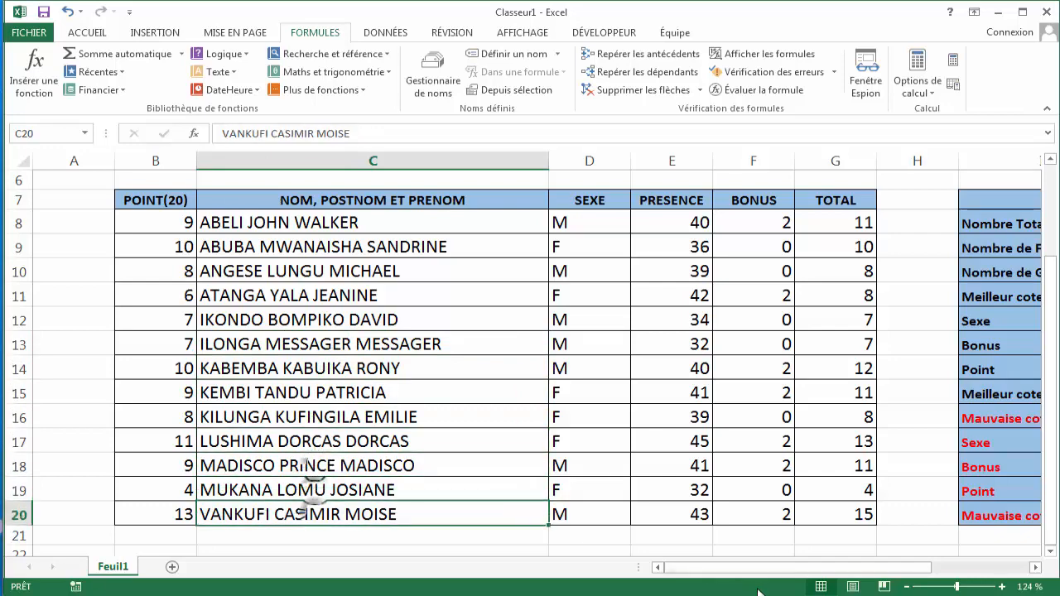
{"action": "left_click_drag", "start_coordinate": [747, 572], "coordinate": [845, 572]}
- Enter =NB.SI(D8:D20;"=F") in J9 of the STATISTIQUE section to count the number of girls
{"action": "left_click", "coordinate": [557, 244]}
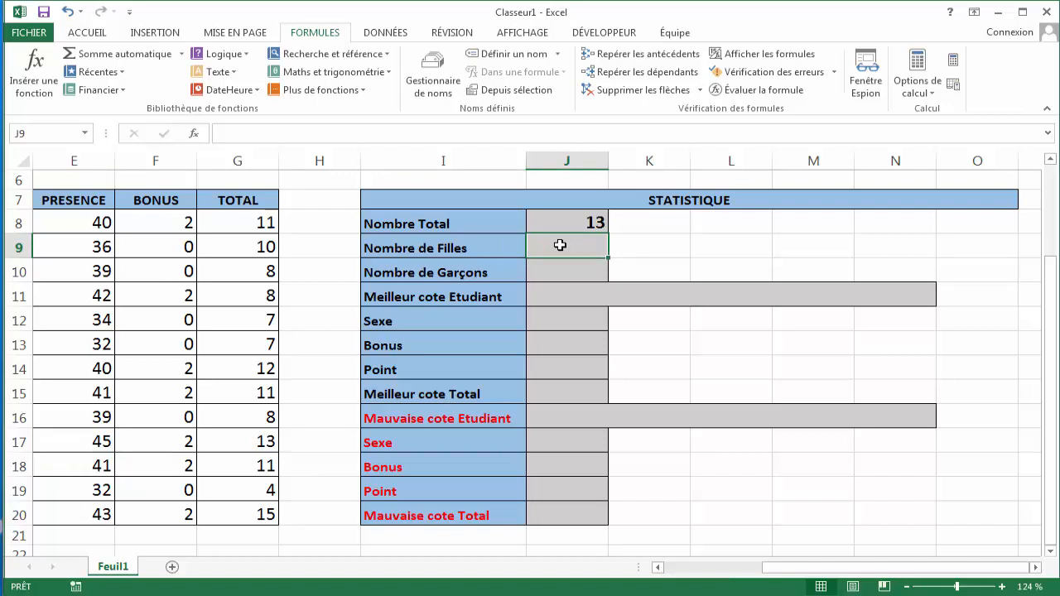
{"action": "double_click", "coordinate": [560, 245]}
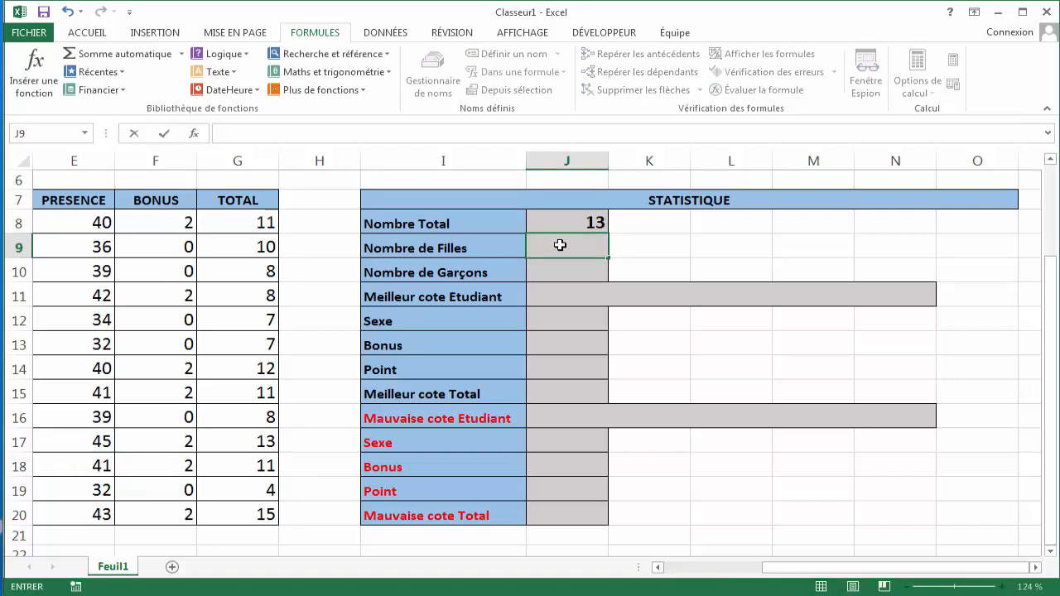
{"action": "type", "text": "=NB"}
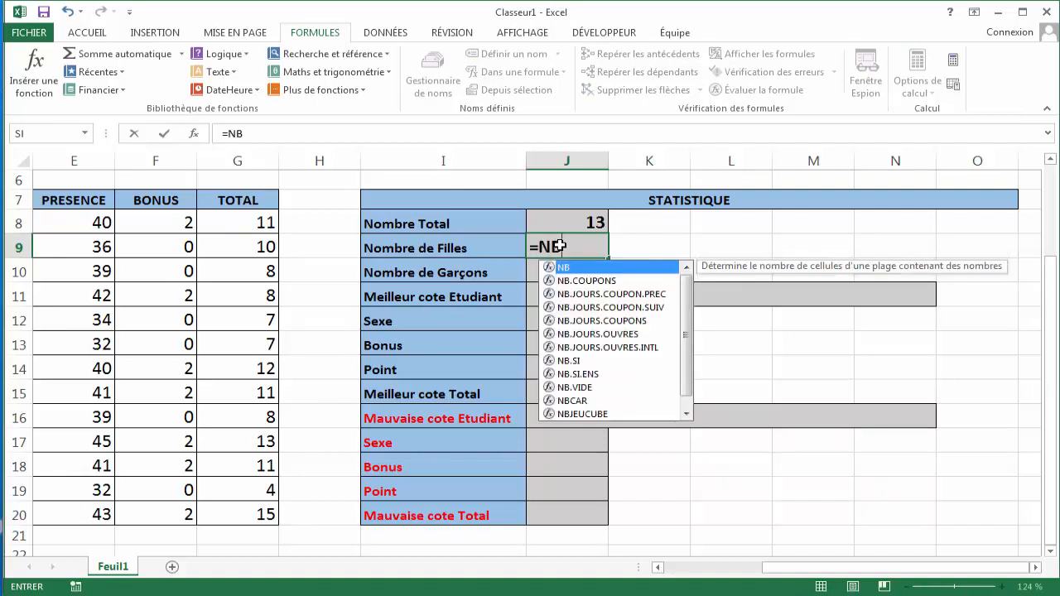
{"action": "type", "text": ".S"}
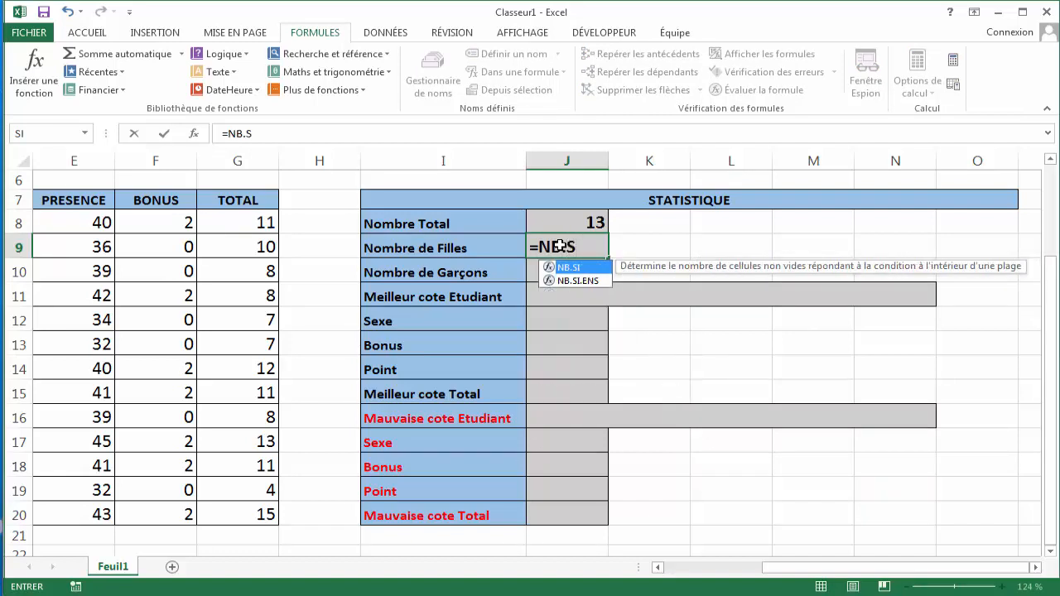
{"action": "key", "text": "Tab"}
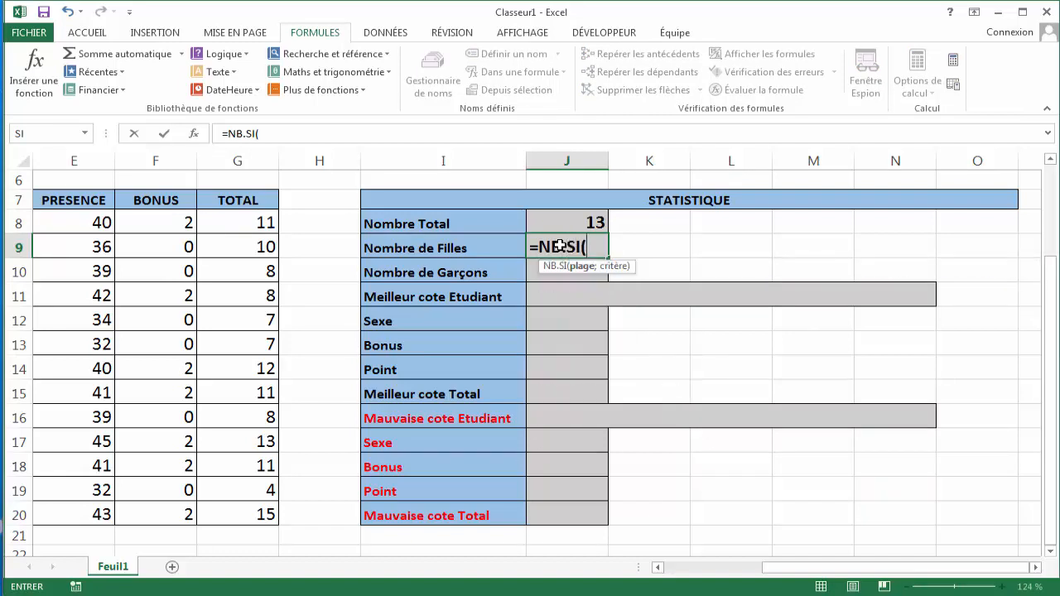
{"action": "left_click_drag", "start_coordinate": [815, 569], "coordinate": [762, 585]}
{"action": "left_click", "coordinate": [418, 217]}
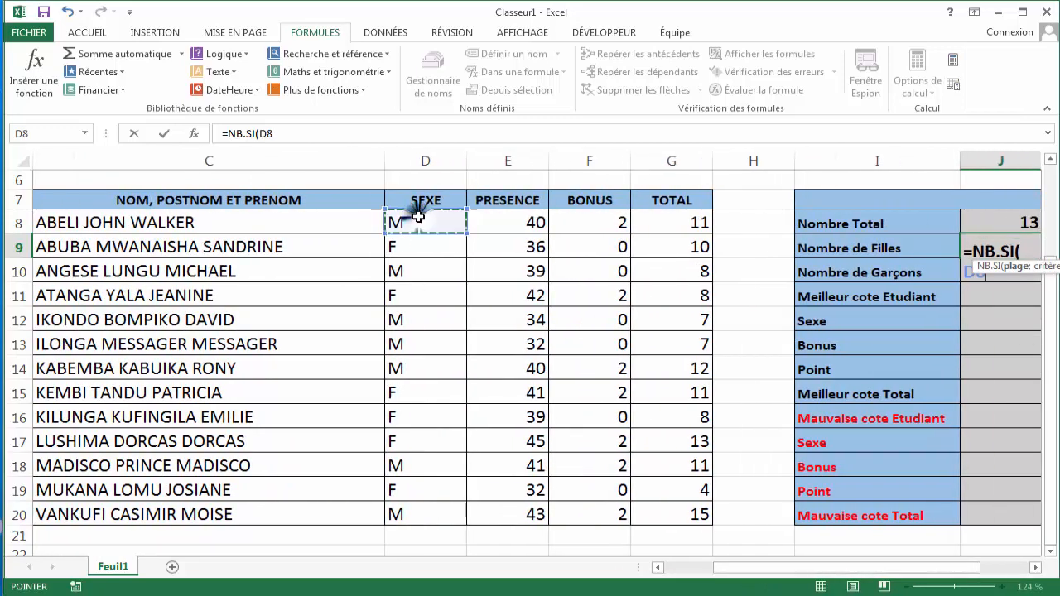
{"action": "left_click_drag", "start_coordinate": [418, 217], "coordinate": [433, 511]}
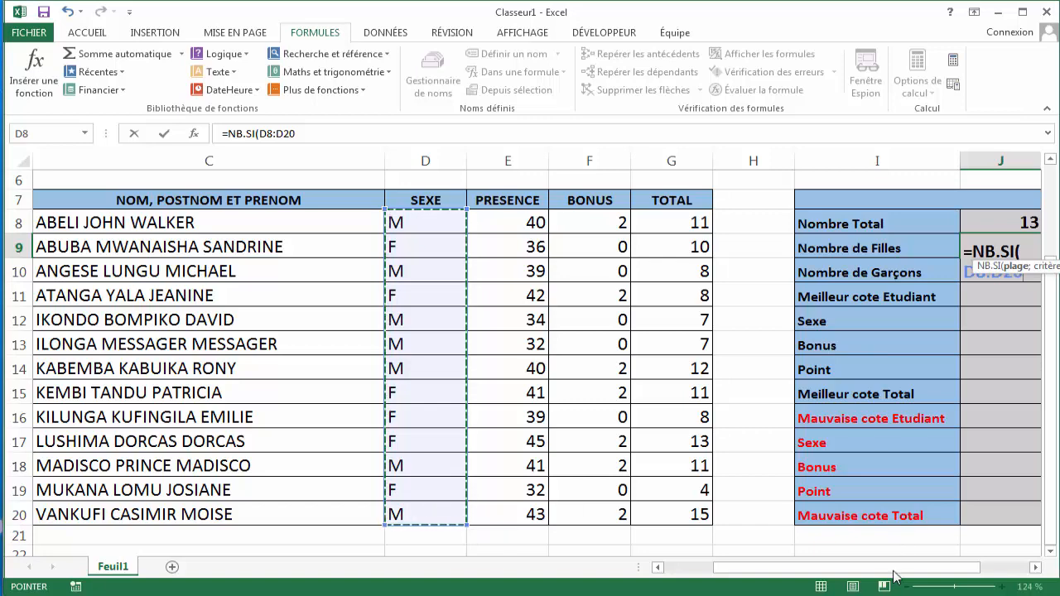
{"action": "left_click_drag", "start_coordinate": [879, 572], "coordinate": [903, 572]}
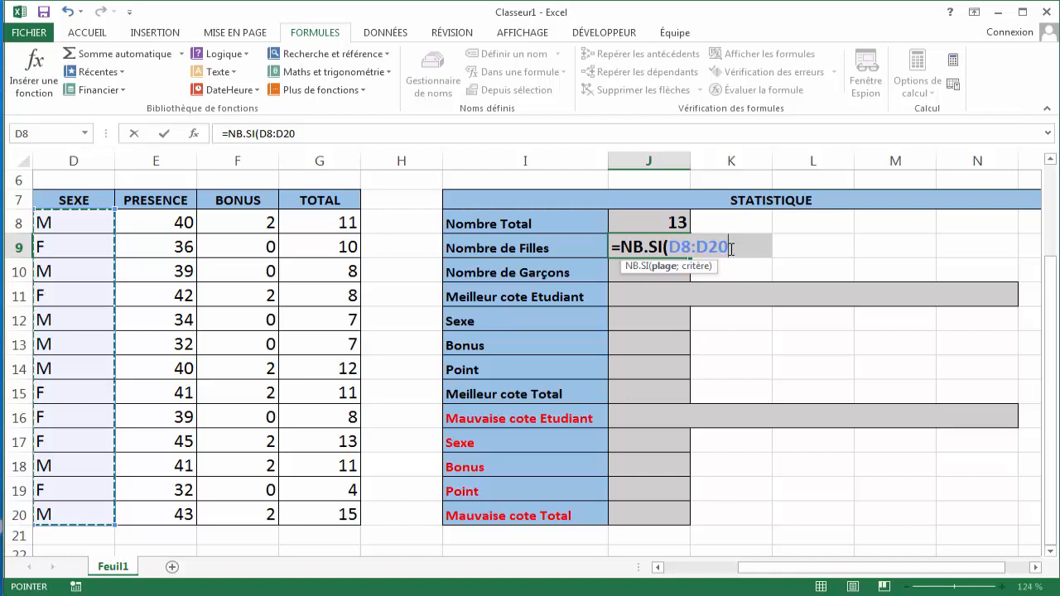
{"action": "type", "text": ";"}
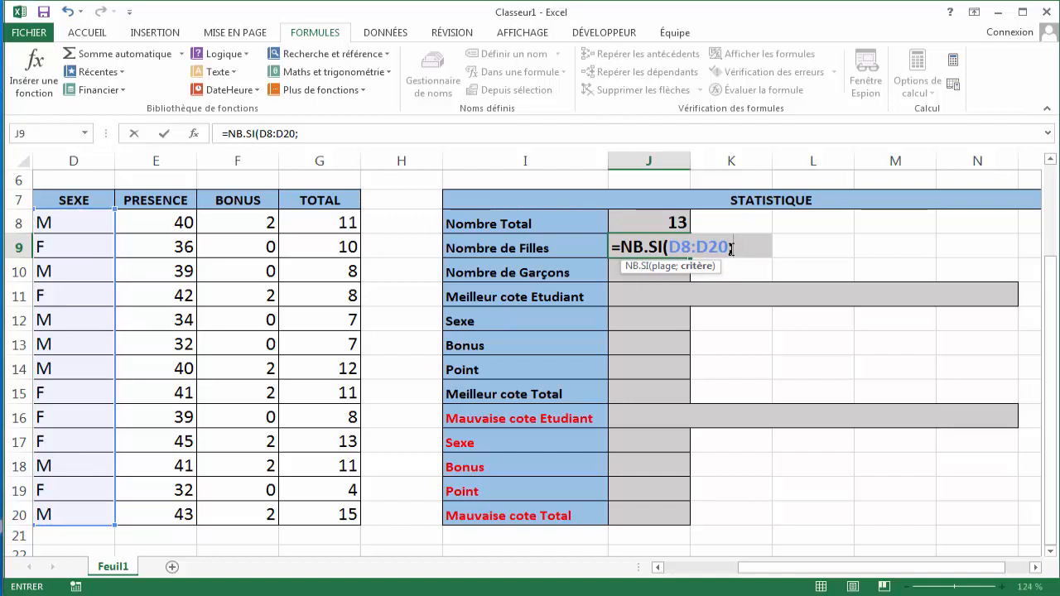
{"action": "type", "text": "="}
{"action": "key", "text": "Left"}
{"action": "key", "text": "BackSpace"}
{"action": "key", "text": "BackSpace"}
{"action": "key", "text": "BackSpace"}
{"action": "type", "text": "\"=F\""}
{"action": "key", "text": "Return"}
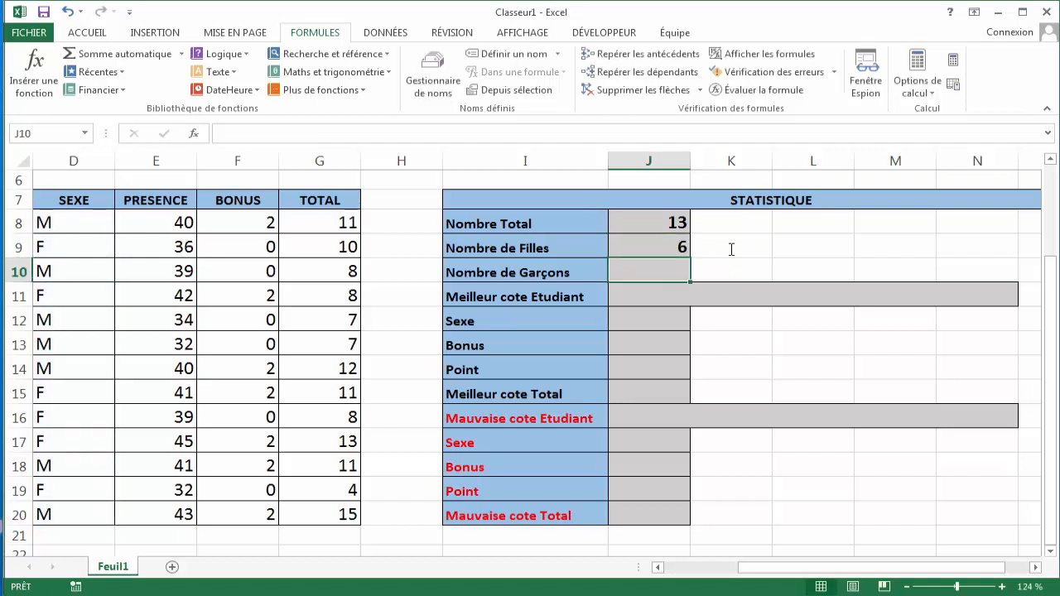
- Check the girls formula in J9 and review the F entries in the SEXE column from D8 to D20
{"action": "left_click", "coordinate": [667, 247]}
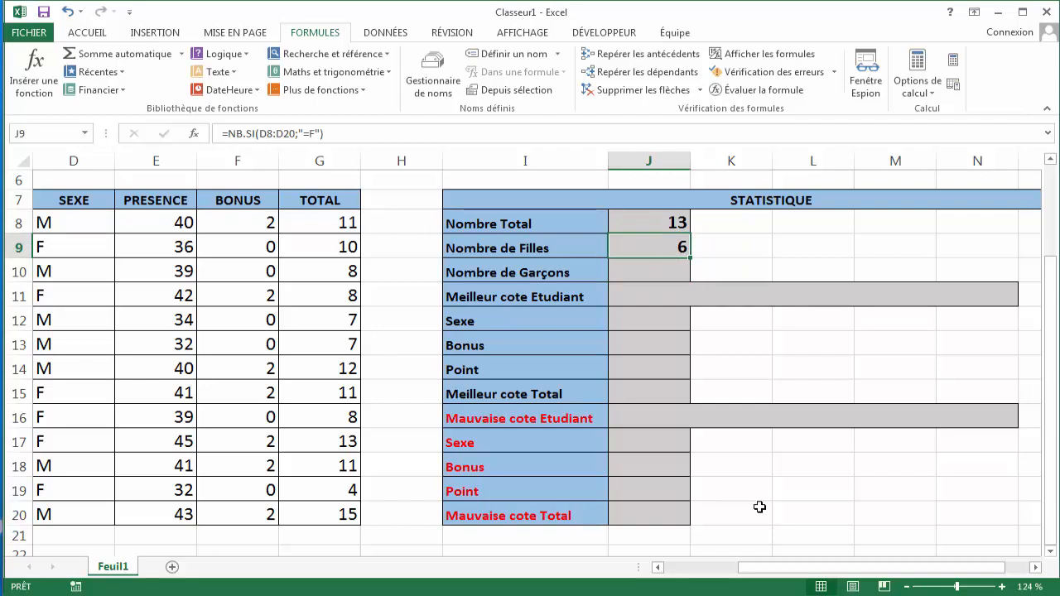
{"action": "left_click_drag", "start_coordinate": [769, 568], "coordinate": [725, 580]}
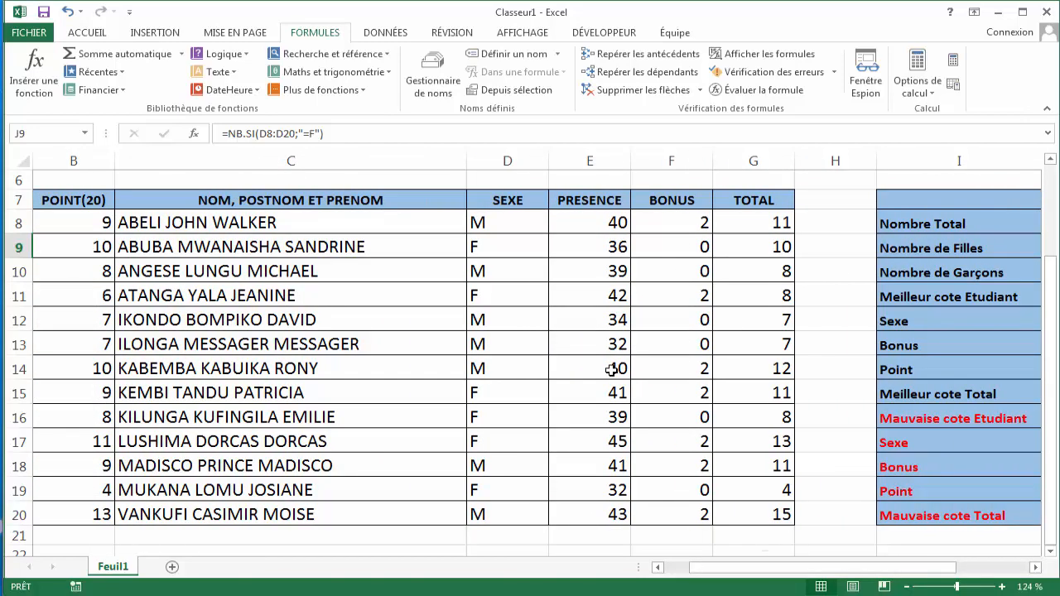
{"action": "left_click", "coordinate": [516, 249]}
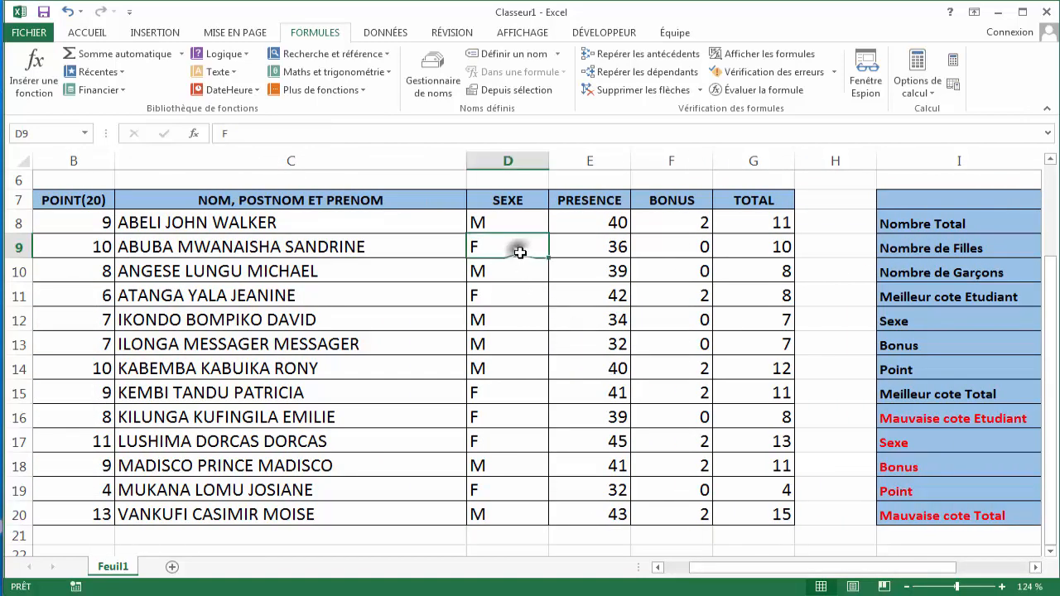
{"action": "left_click", "coordinate": [508, 297]}
{"action": "left_click", "coordinate": [495, 390]}
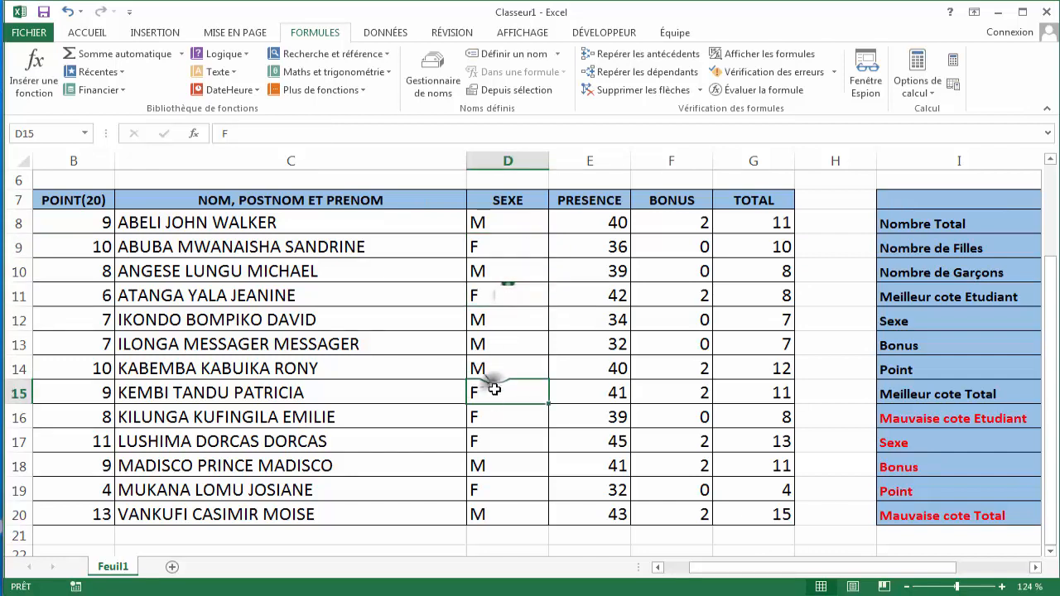
{"action": "left_click", "coordinate": [489, 414]}
{"action": "left_click", "coordinate": [484, 439]}
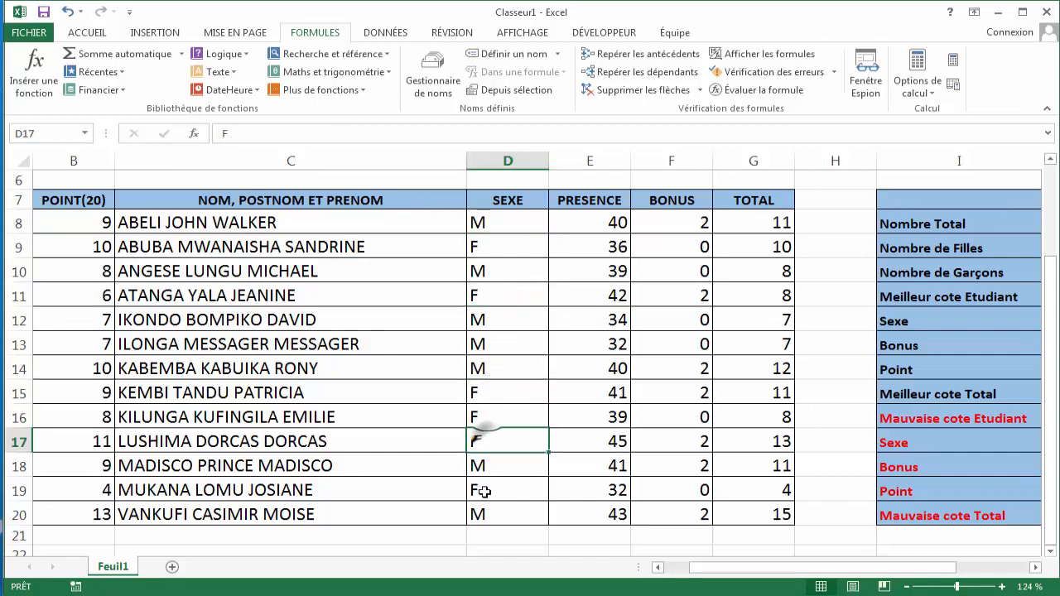
{"action": "left_click", "coordinate": [484, 491]}
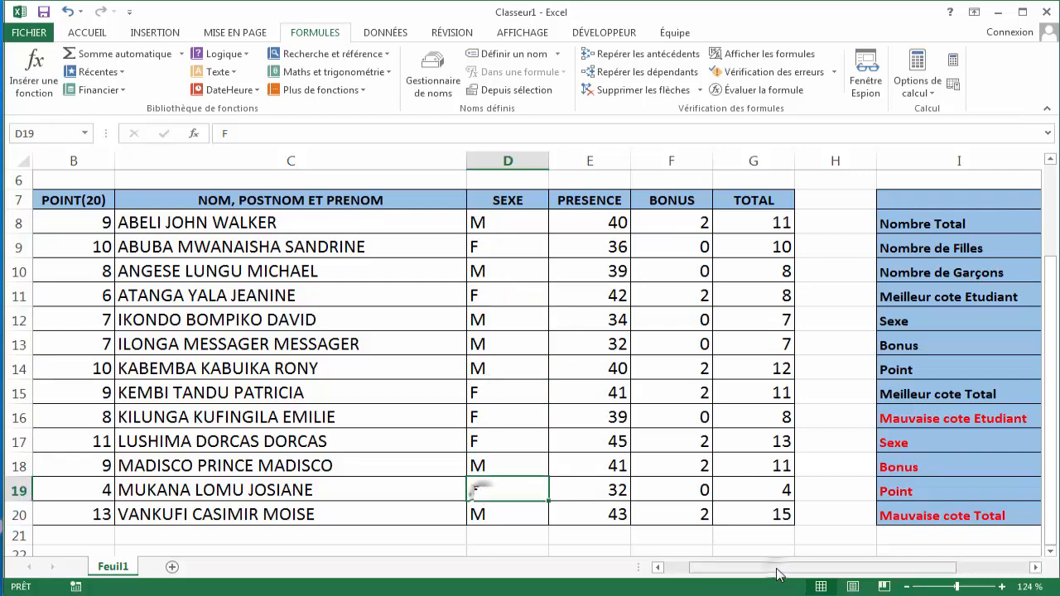
{"action": "left_click_drag", "start_coordinate": [779, 573], "coordinate": [847, 570]}
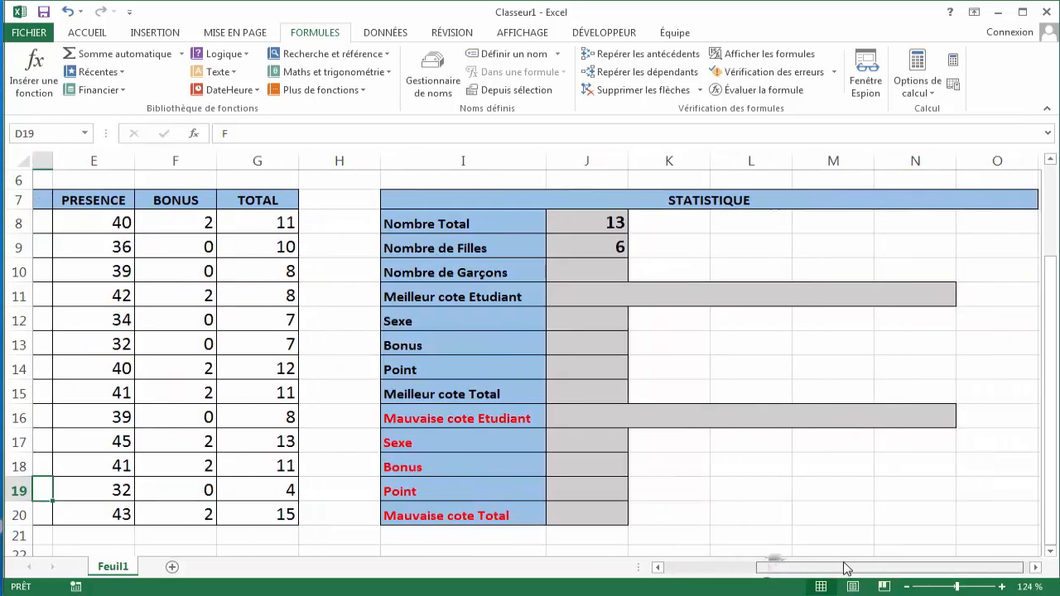
- Enter =NB.SI(D8:D20;"=M") in J10 to count the number of boys
{"action": "left_click", "coordinate": [572, 272]}
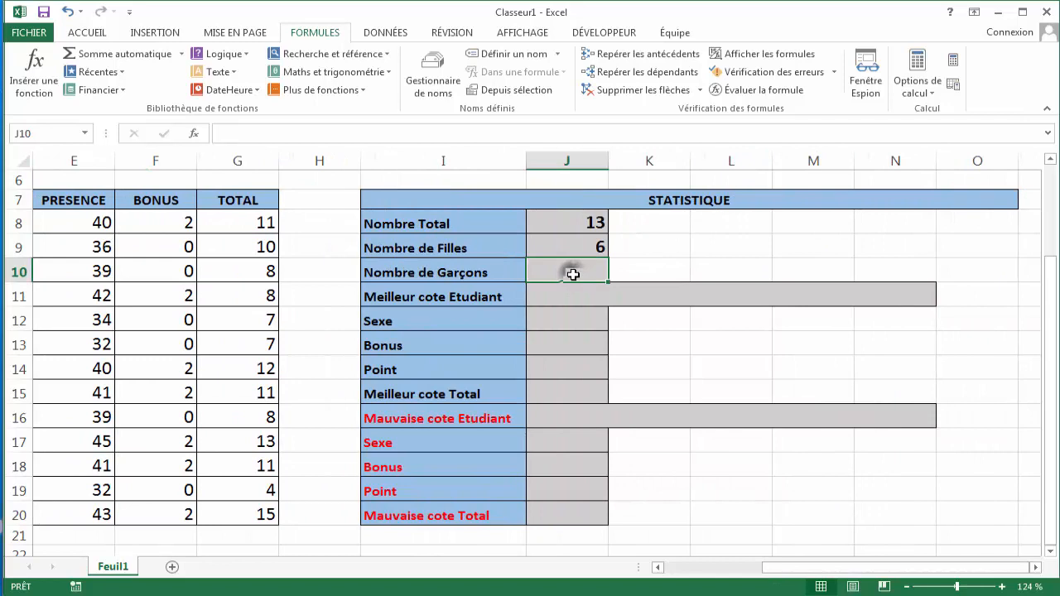
{"action": "type", "text": "="}
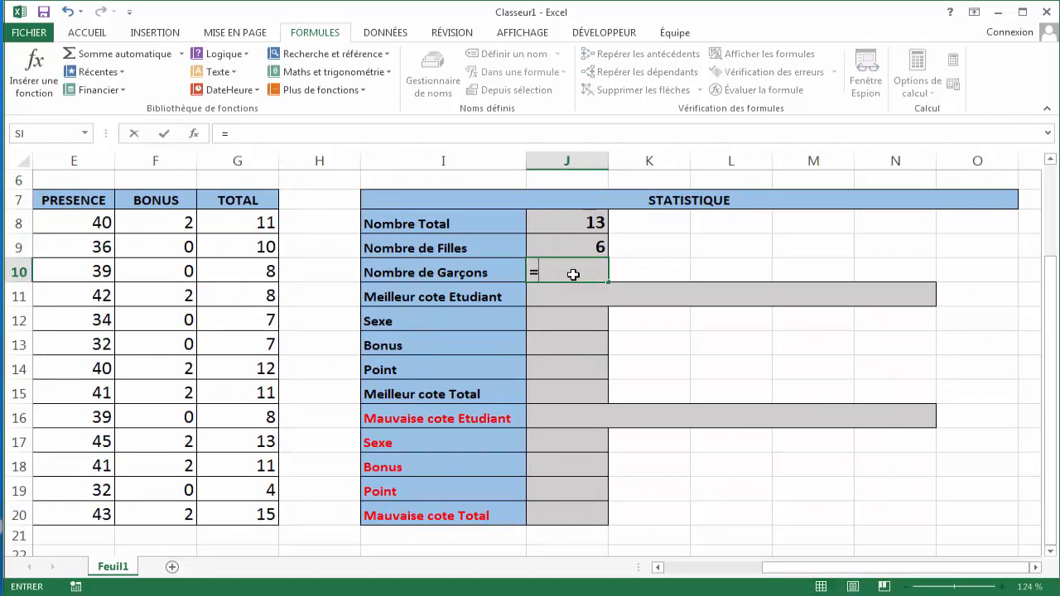
{"action": "type", "text": "NB"}
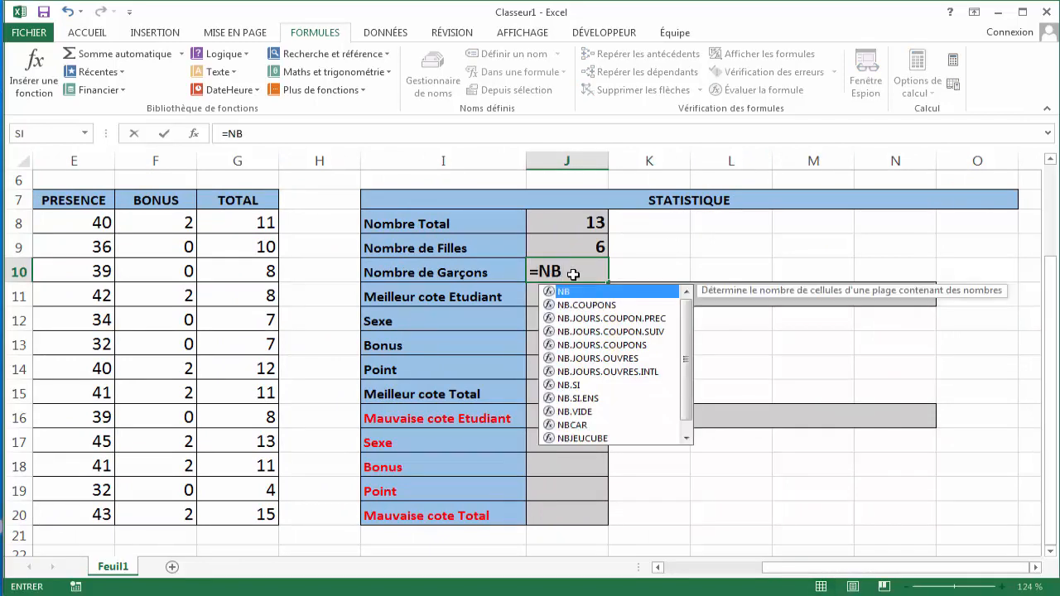
{"action": "type", "text": ".SI("}
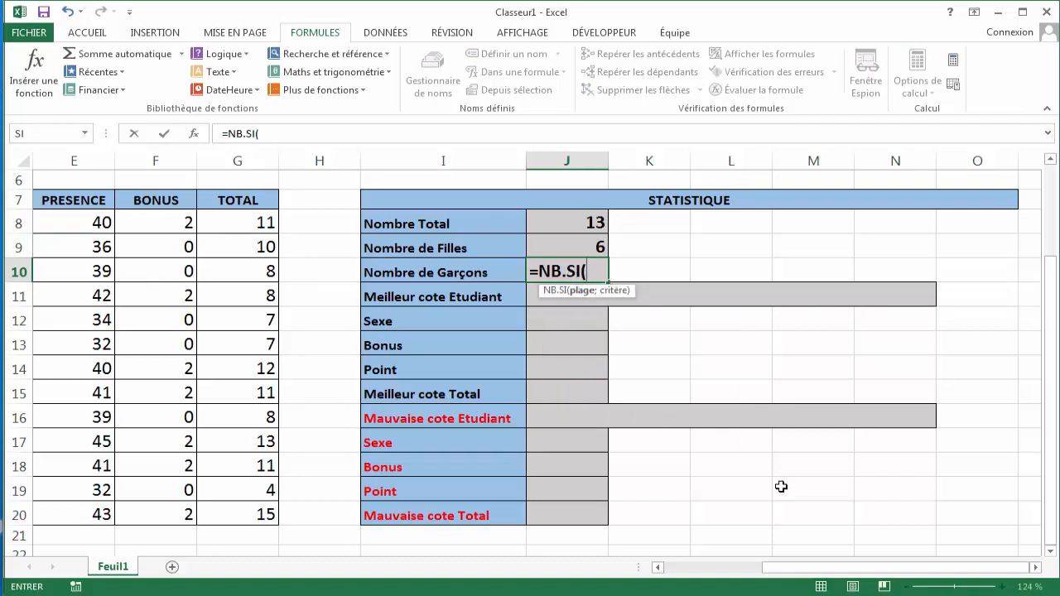
{"action": "left_click_drag", "start_coordinate": [833, 569], "coordinate": [742, 573]}
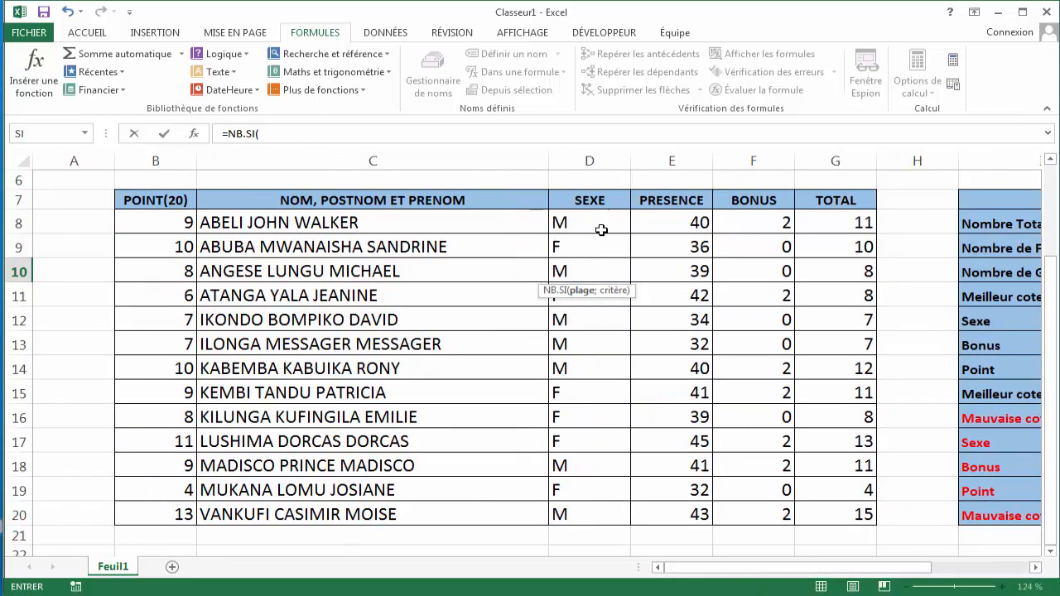
{"action": "left_click_drag", "start_coordinate": [596, 224], "coordinate": [605, 512]}
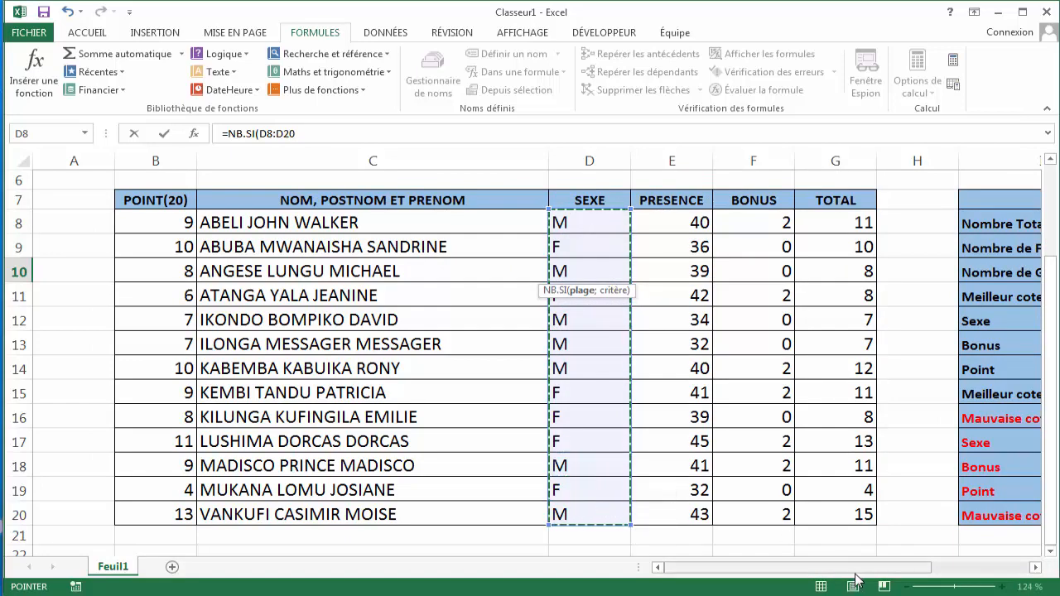
{"action": "left_click_drag", "start_coordinate": [858, 571], "coordinate": [942, 570]}
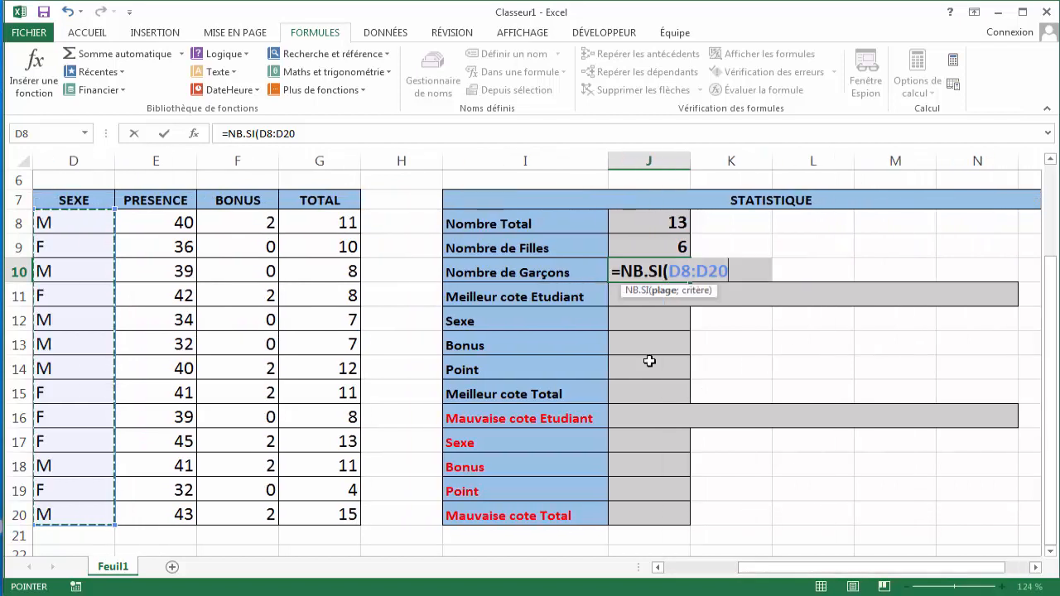
{"action": "type", "text": ";"}
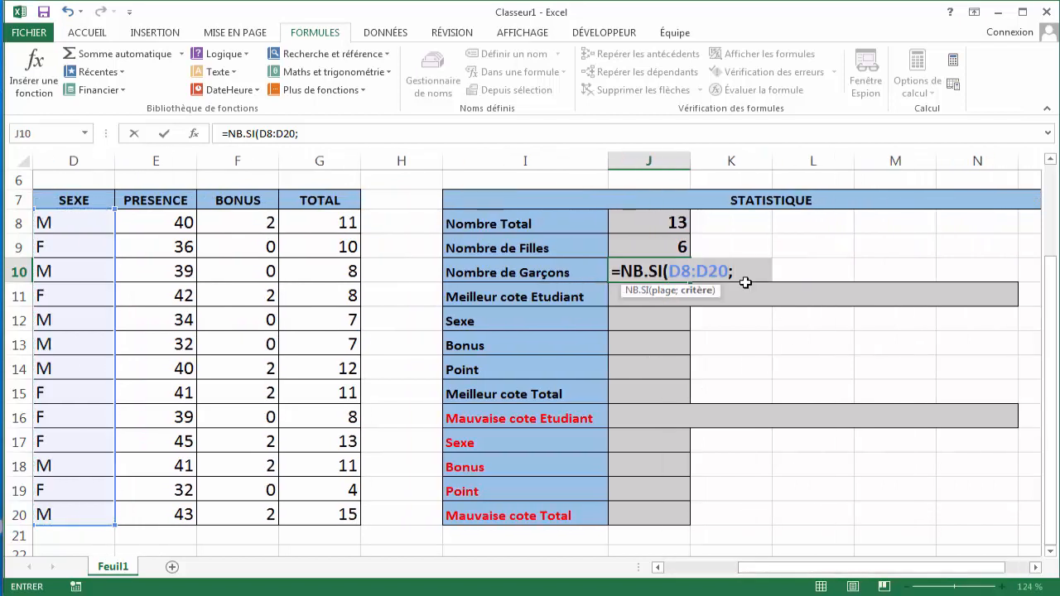
{"action": "type", "text": "\"=M\""}
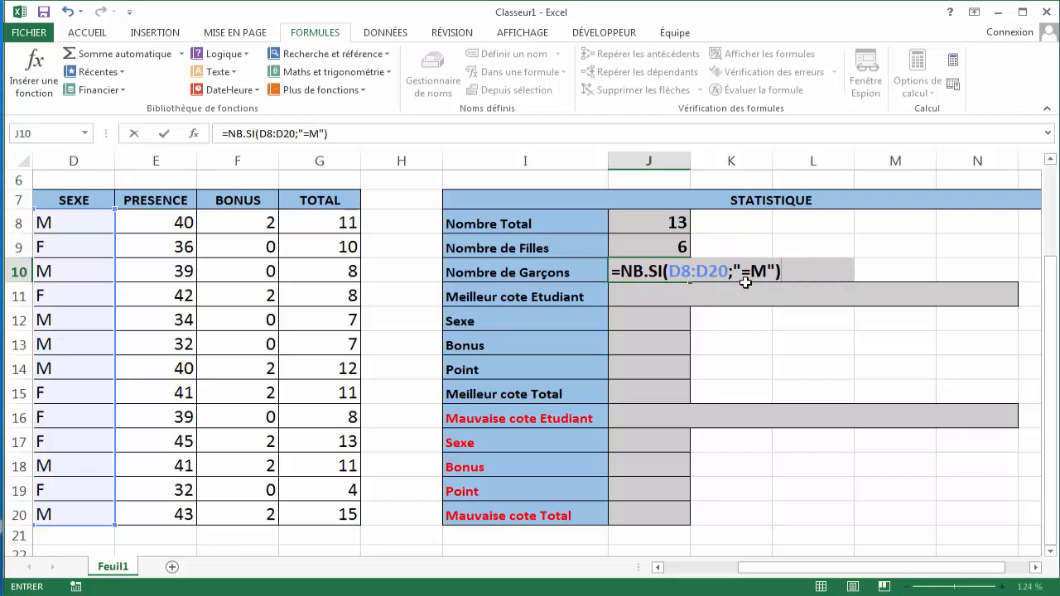
{"action": "key", "text": "Return"}
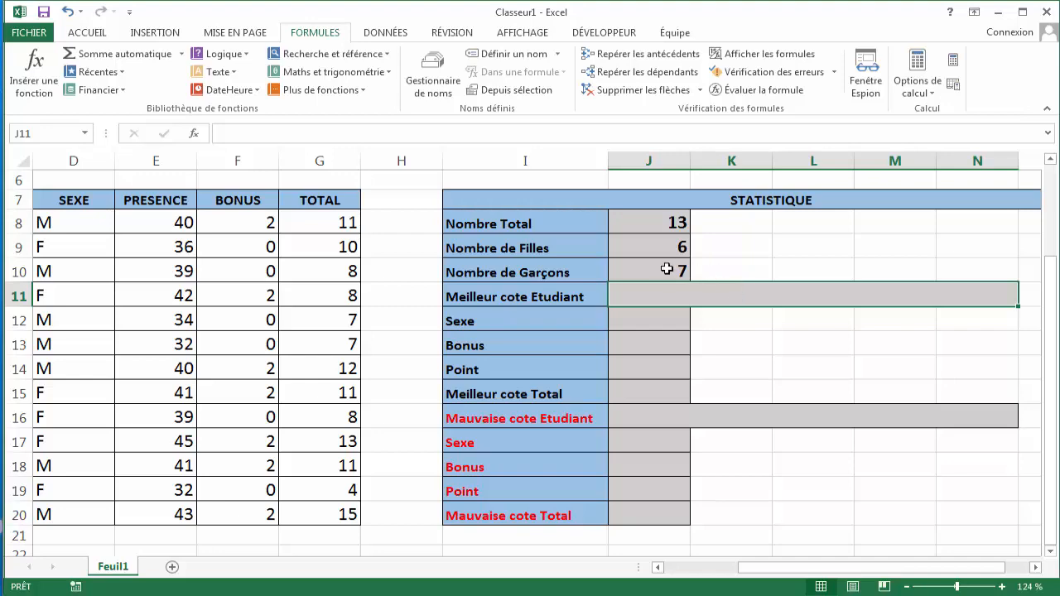
- Review the M entries in the SEXE column from D8 to D20 against the boys count
{"action": "left_click_drag", "start_coordinate": [758, 565], "coordinate": [684, 567]}
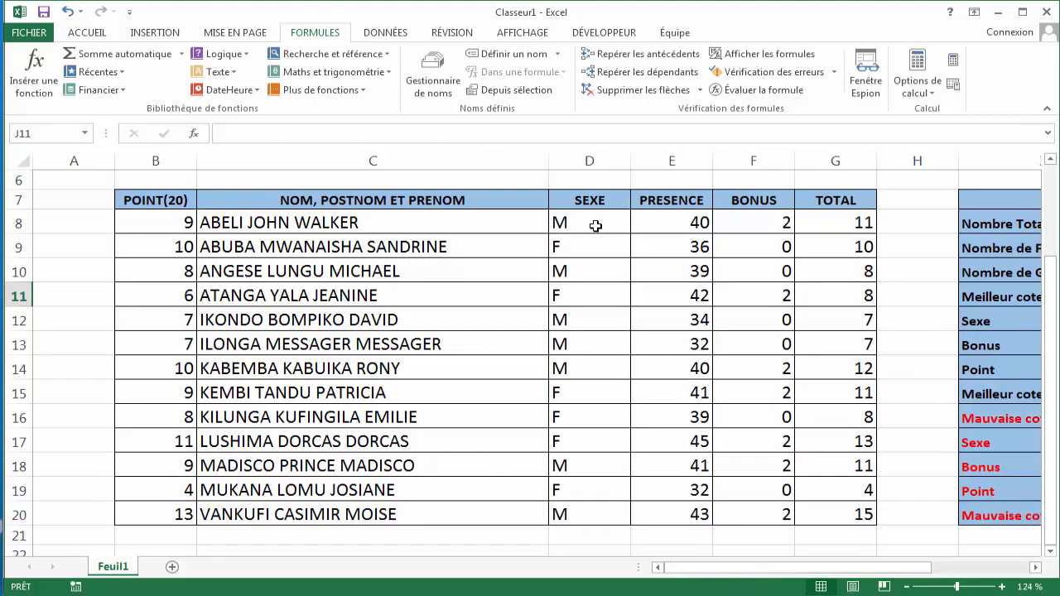
{"action": "left_click", "coordinate": [596, 228]}
{"action": "left_click", "coordinate": [593, 275]}
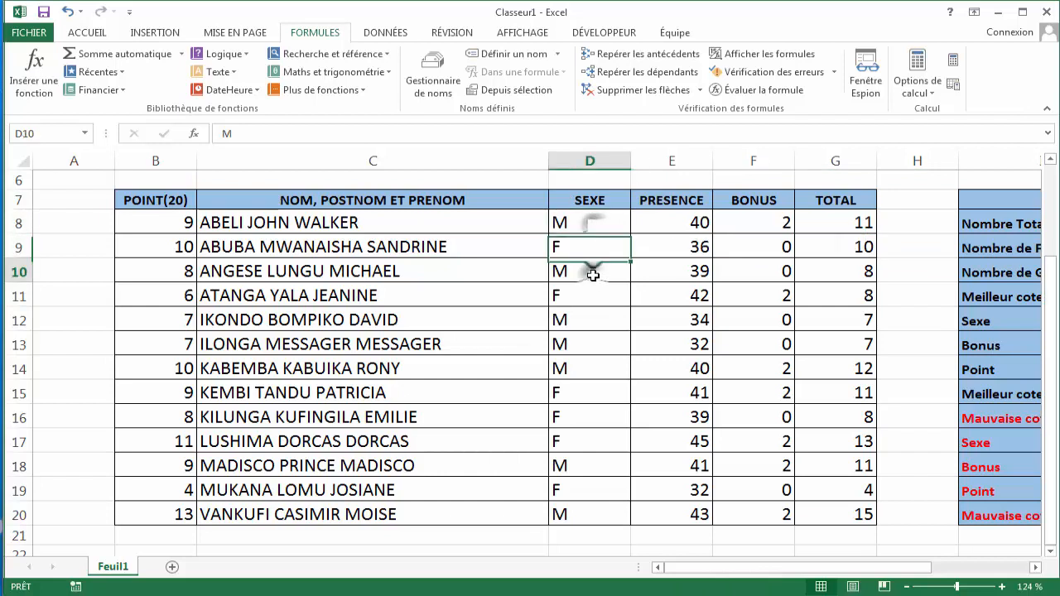
{"action": "left_click", "coordinate": [588, 319]}
{"action": "left_click", "coordinate": [590, 344]}
{"action": "left_click", "coordinate": [589, 359]}
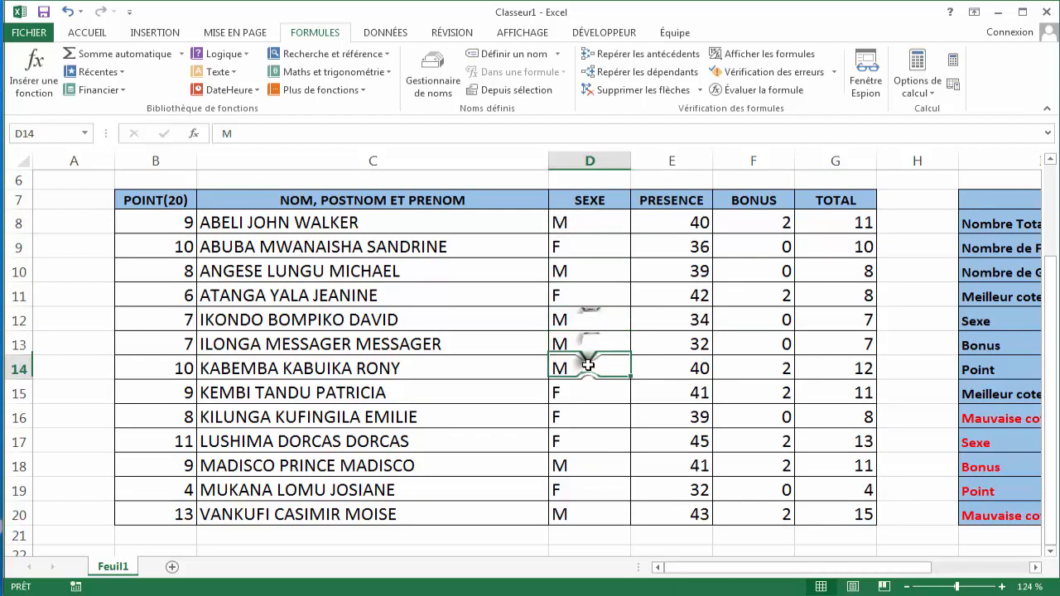
{"action": "left_click", "coordinate": [565, 464]}
{"action": "left_click", "coordinate": [578, 521]}
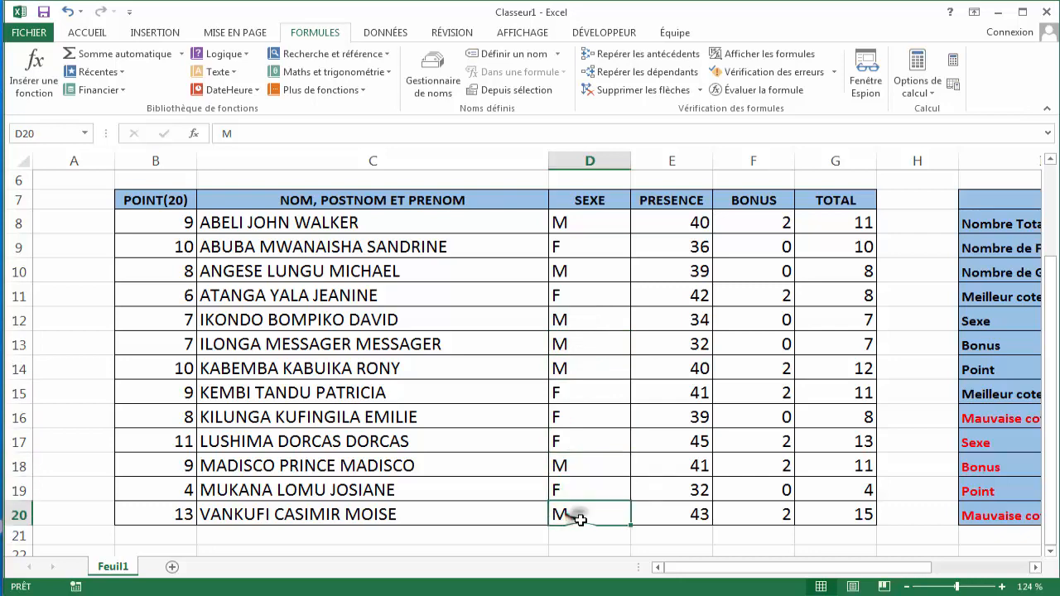
{"action": "mouse_move", "coordinate": [679, 568]}
{"action": "left_mouse_down"}
{"action": "mouse_move", "coordinate": [766, 576]}
{"action": "mouse_move", "coordinate": [695, 576]}
{"action": "left_mouse_up"}
{"action": "left_click_drag", "start_coordinate": [700, 571], "coordinate": [774, 572]}
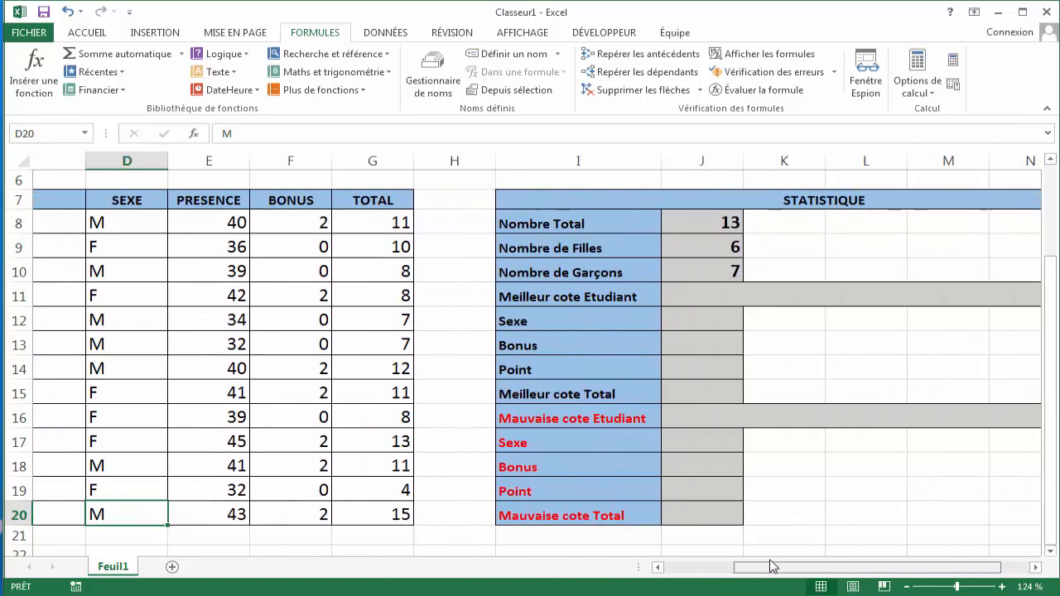
- Start a RECHERCHEV formula in J11 of Meilleur cote Etudiant with B8:B20 as the lookup value
{"action": "left_click", "coordinate": [676, 294]}
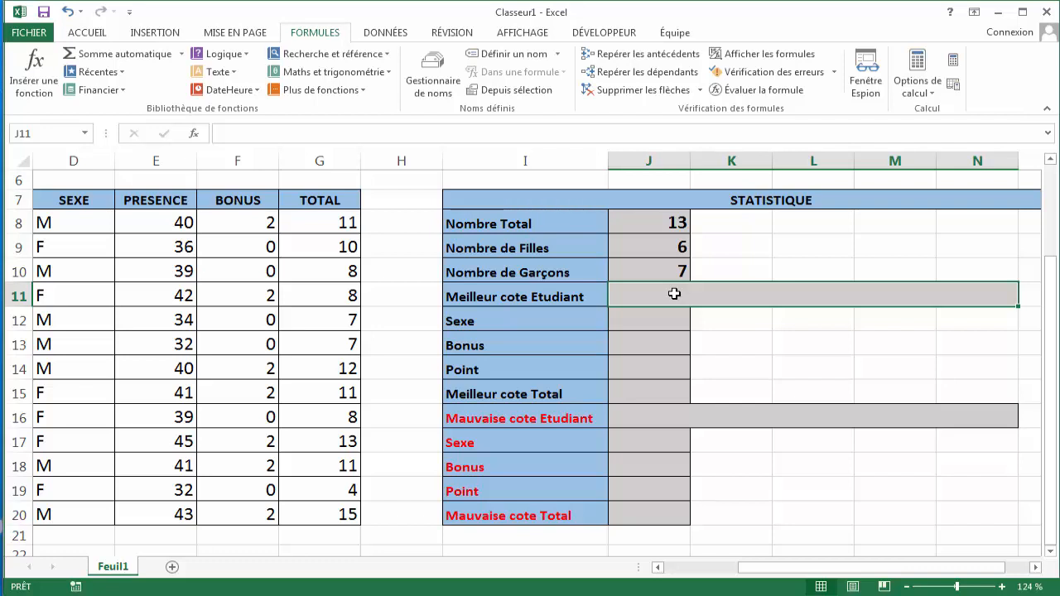
{"action": "type", "text": "="}
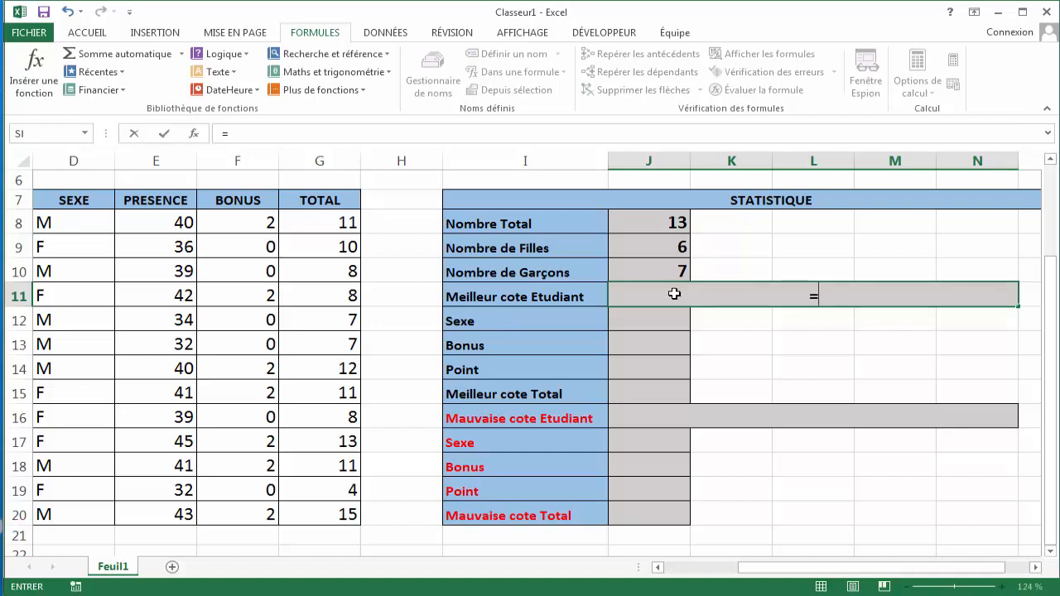
{"action": "type", "text": "RE"}
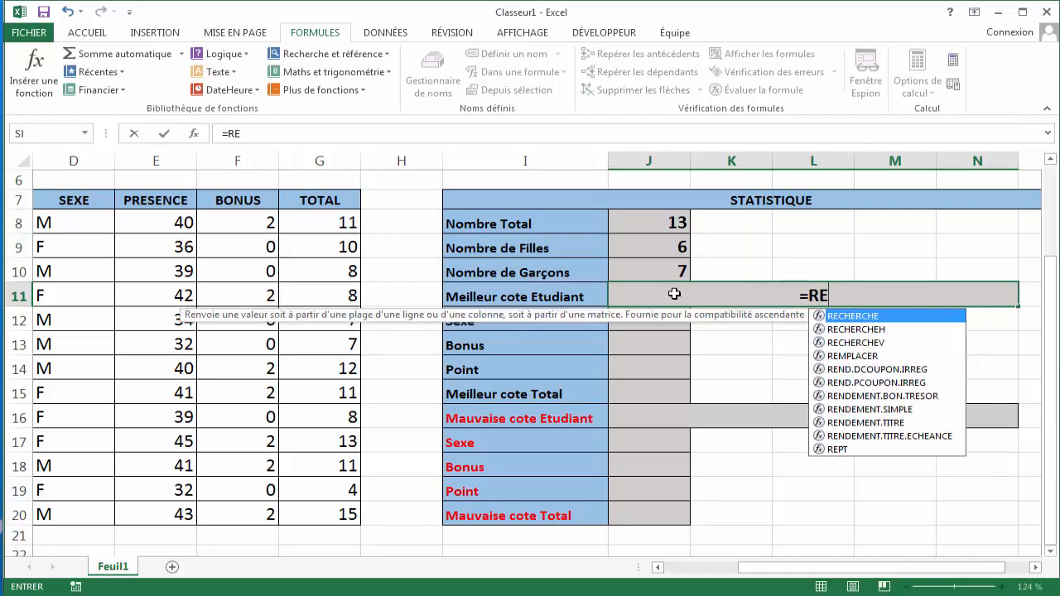
{"action": "key", "text": "Down"}
{"action": "key", "text": "Down"}
{"action": "key", "text": "Tab"}
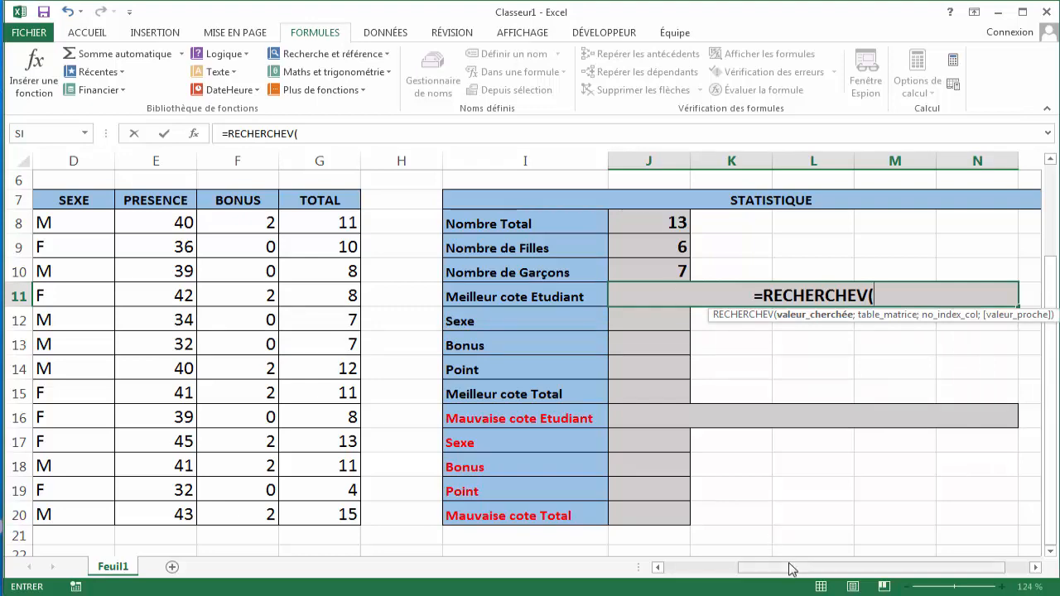
{"action": "left_click_drag", "start_coordinate": [792, 569], "coordinate": [714, 577]}
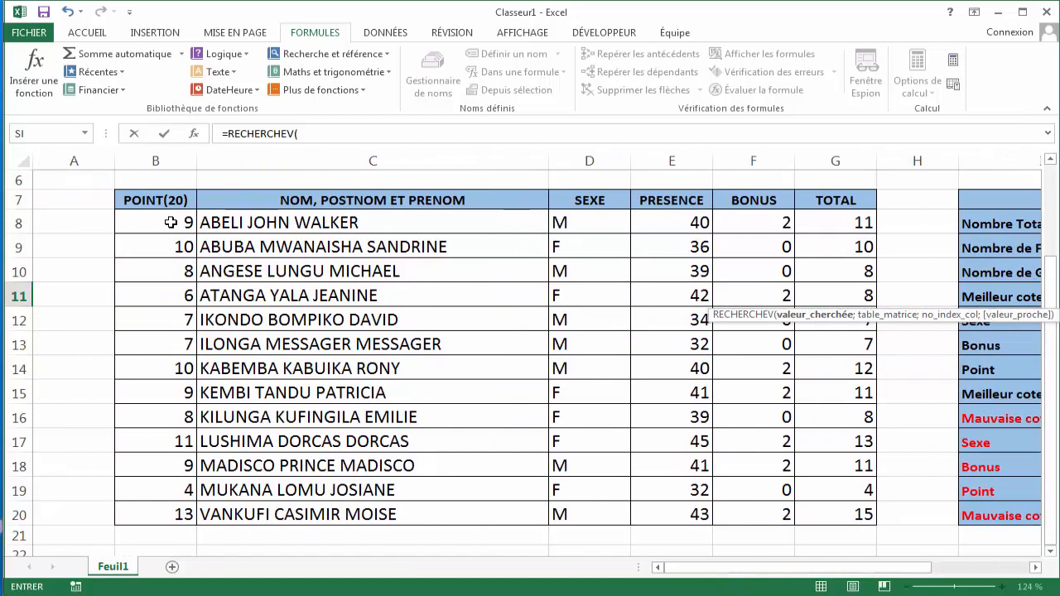
{"action": "left_click_drag", "start_coordinate": [170, 222], "coordinate": [178, 511]}
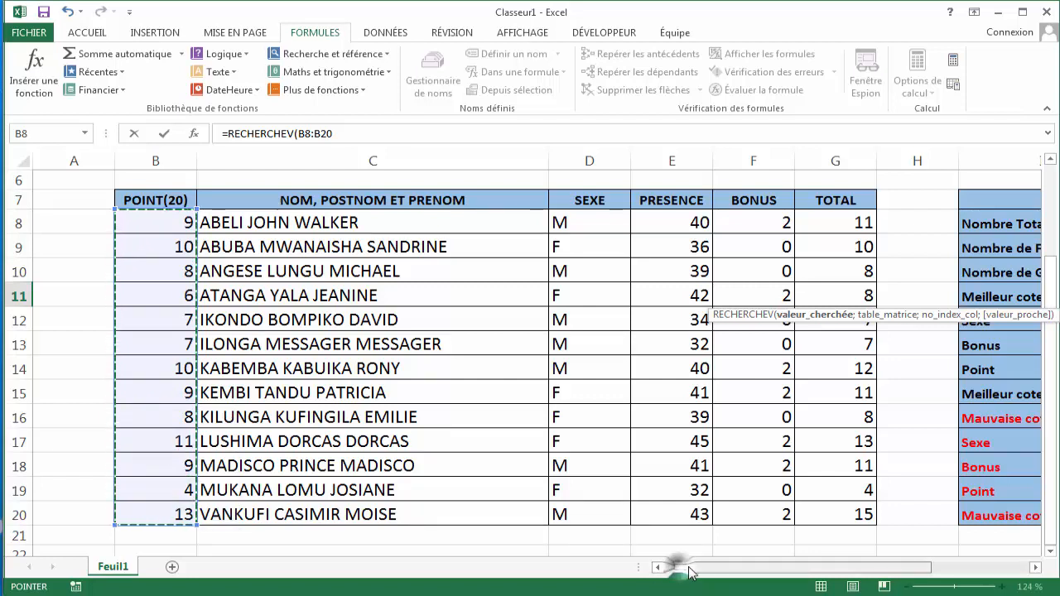
{"action": "left_click_drag", "start_coordinate": [676, 568], "coordinate": [772, 570]}
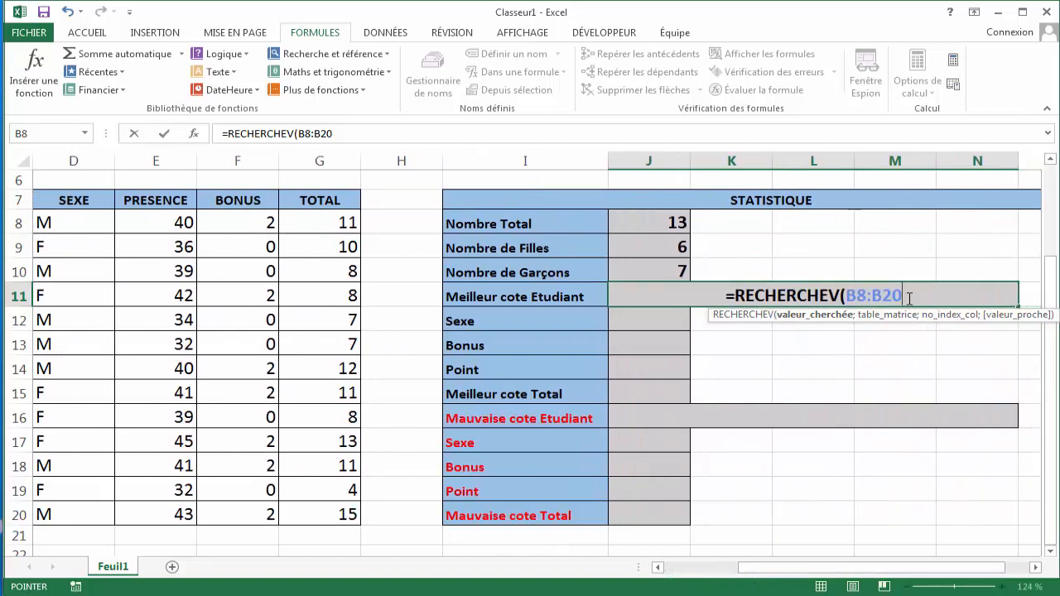
{"action": "type", "text": ");"}
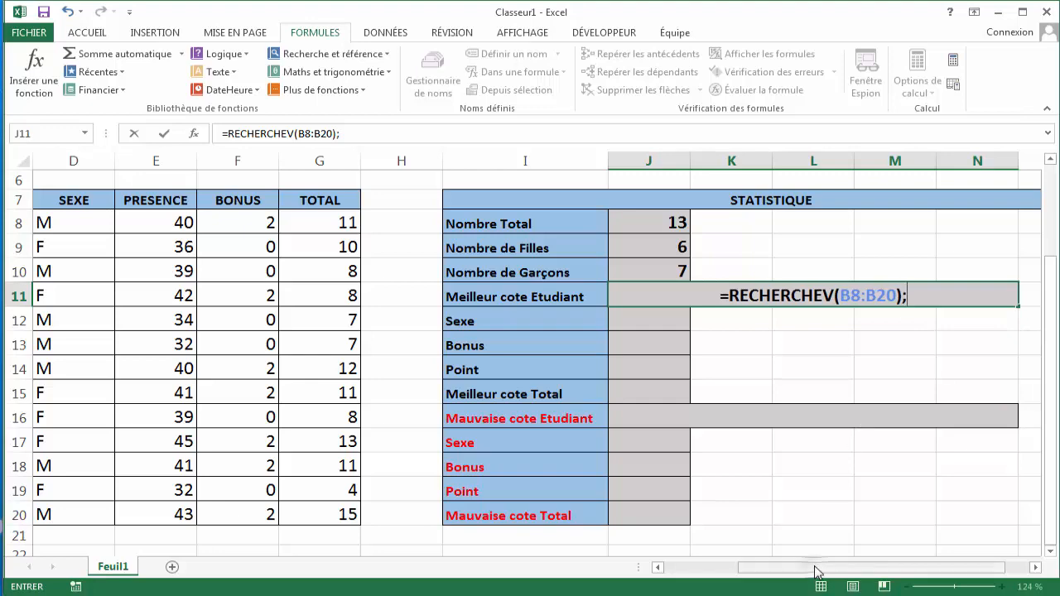
- Add B8:C20 as the table, 2 as column index and 0 as match type, then validate the formula
{"action": "left_click_drag", "start_coordinate": [818, 572], "coordinate": [734, 573]}
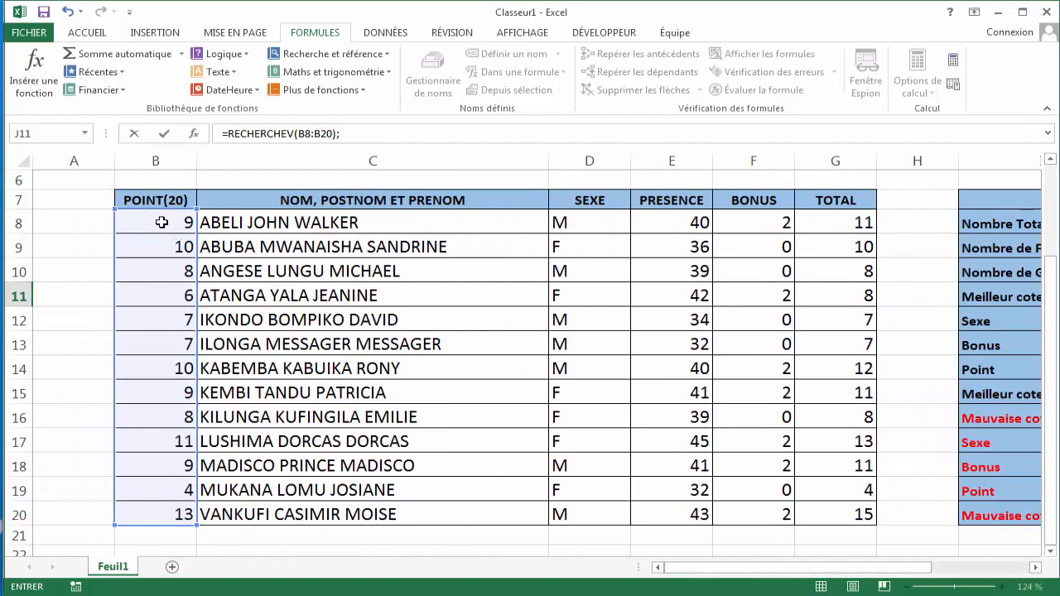
{"action": "left_click", "coordinate": [161, 221]}
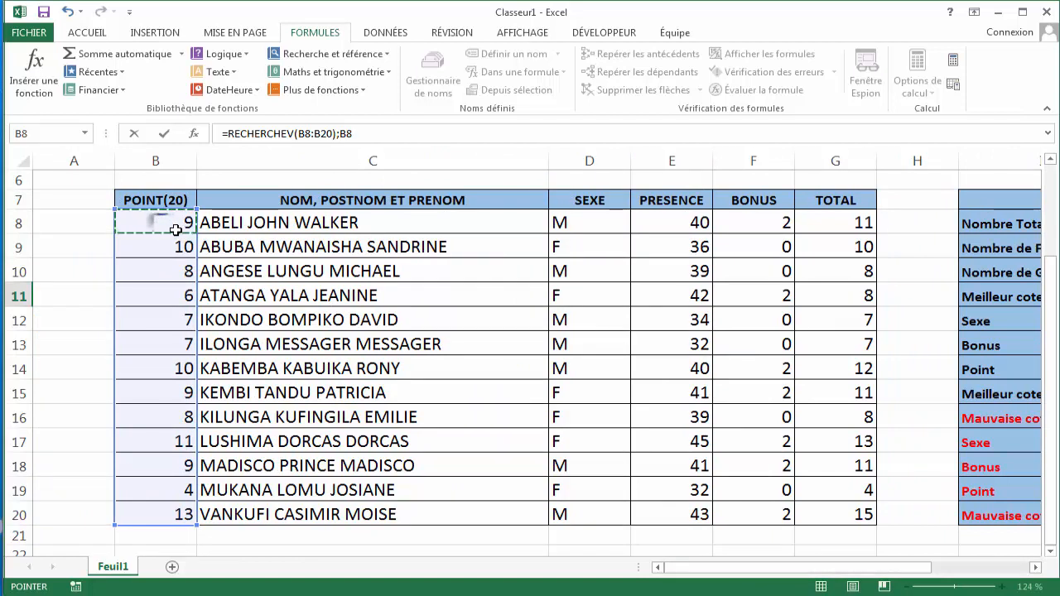
{"action": "left_click_drag", "start_coordinate": [176, 229], "coordinate": [234, 515]}
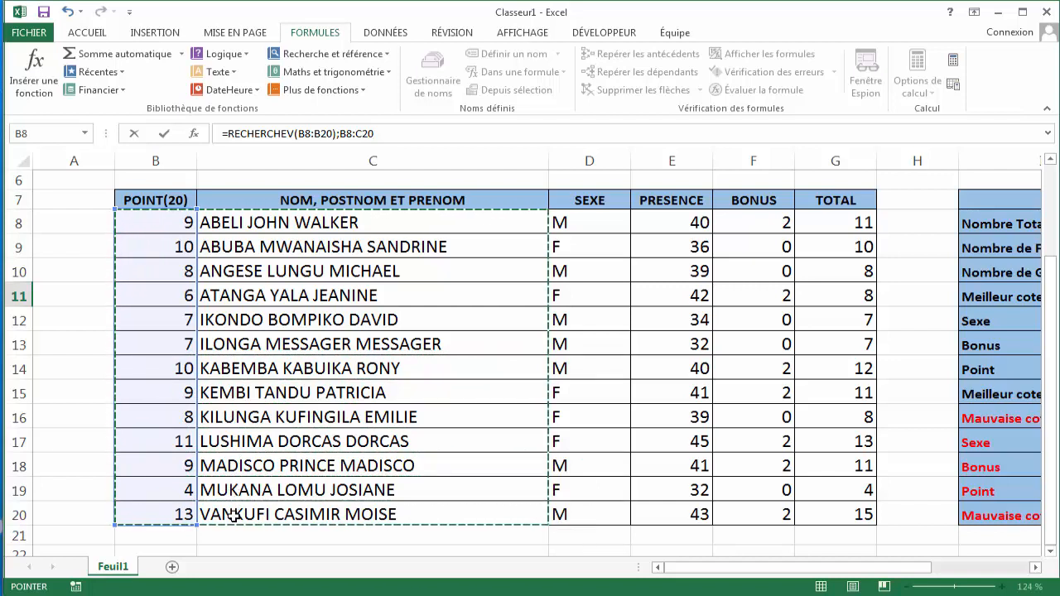
{"action": "left_click_drag", "start_coordinate": [729, 570], "coordinate": [816, 576]}
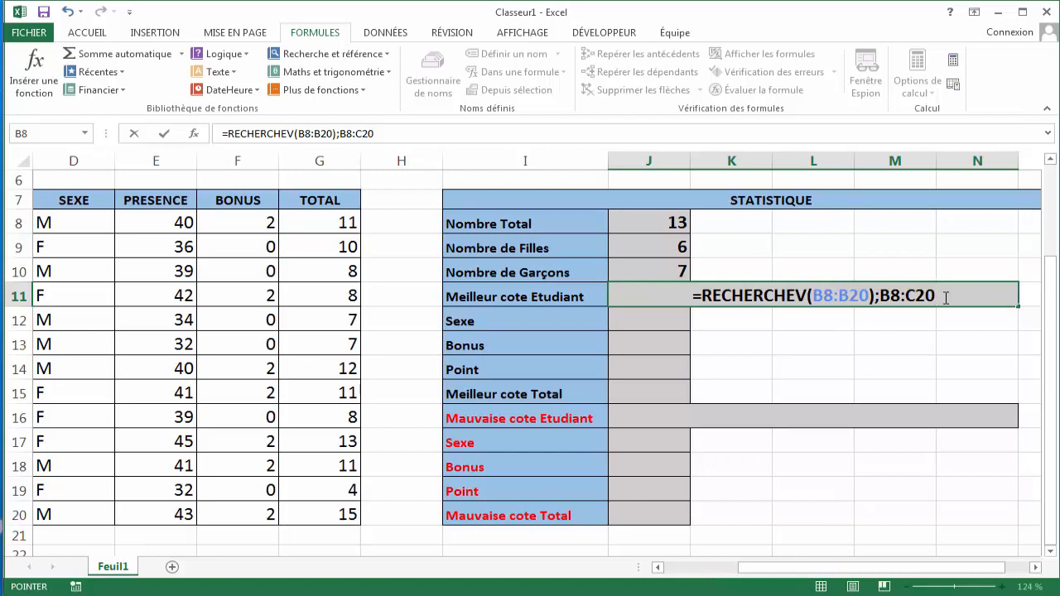
{"action": "type", "text": ";"}
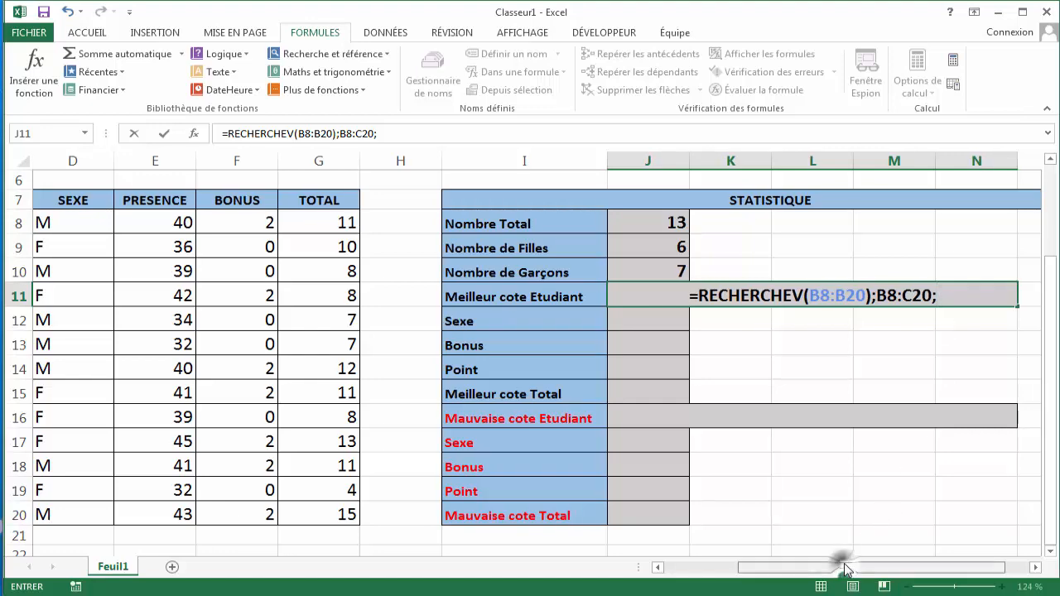
{"action": "left_click_drag", "start_coordinate": [837, 568], "coordinate": [781, 586]}
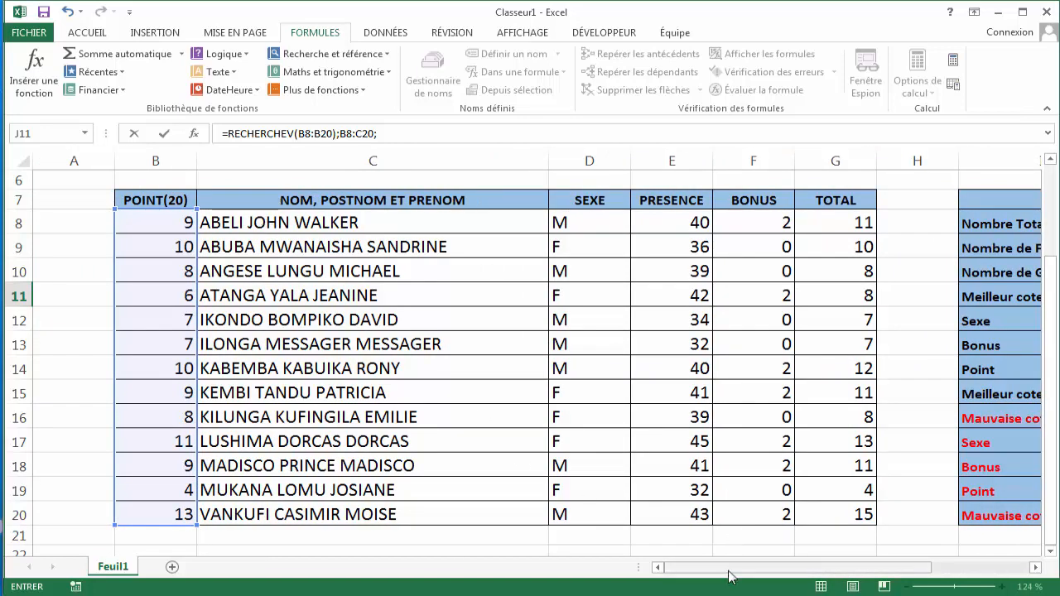
{"action": "left_click_drag", "start_coordinate": [729, 574], "coordinate": [820, 563]}
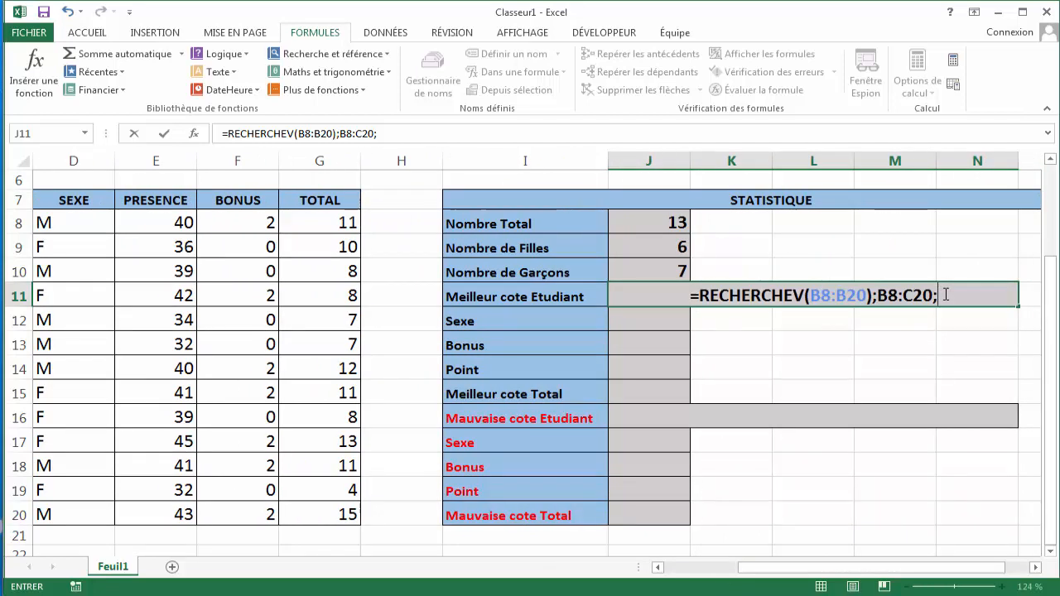
{"action": "type", "text": "2;"}
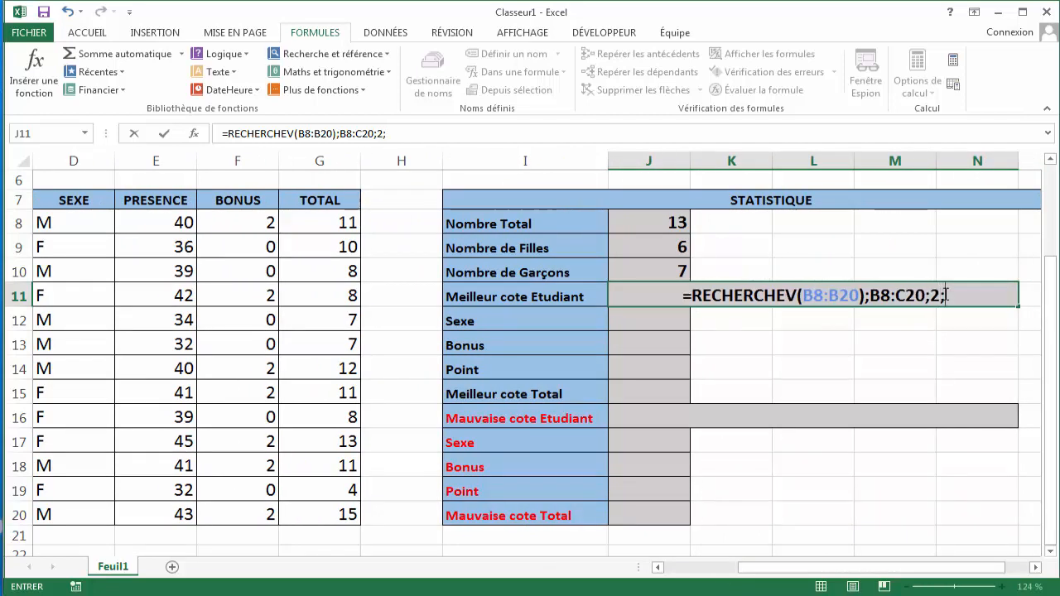
{"action": "type", "text": "0"}
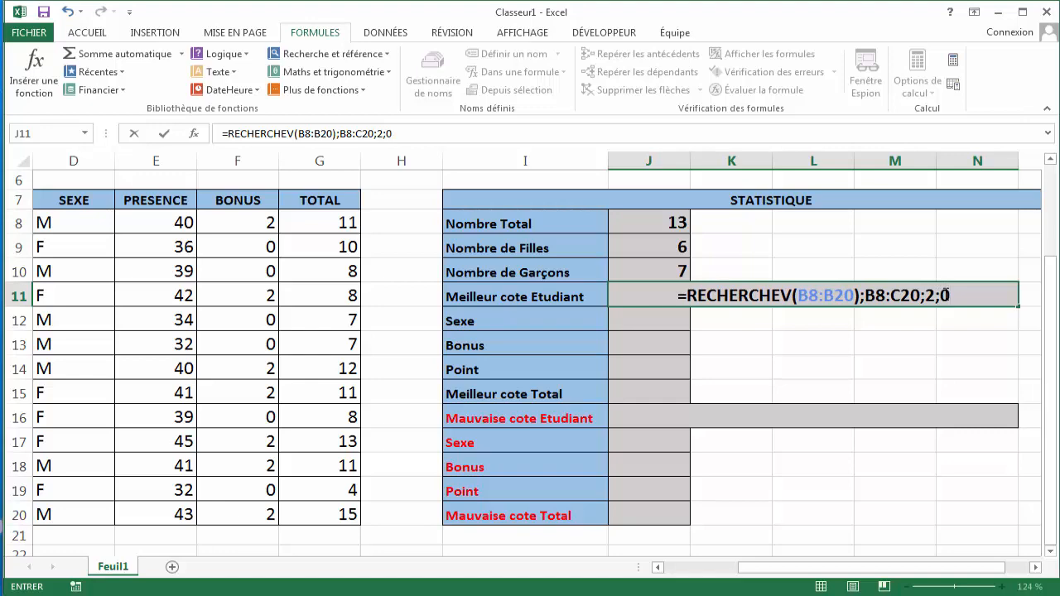
{"action": "key", "text": "Return"}
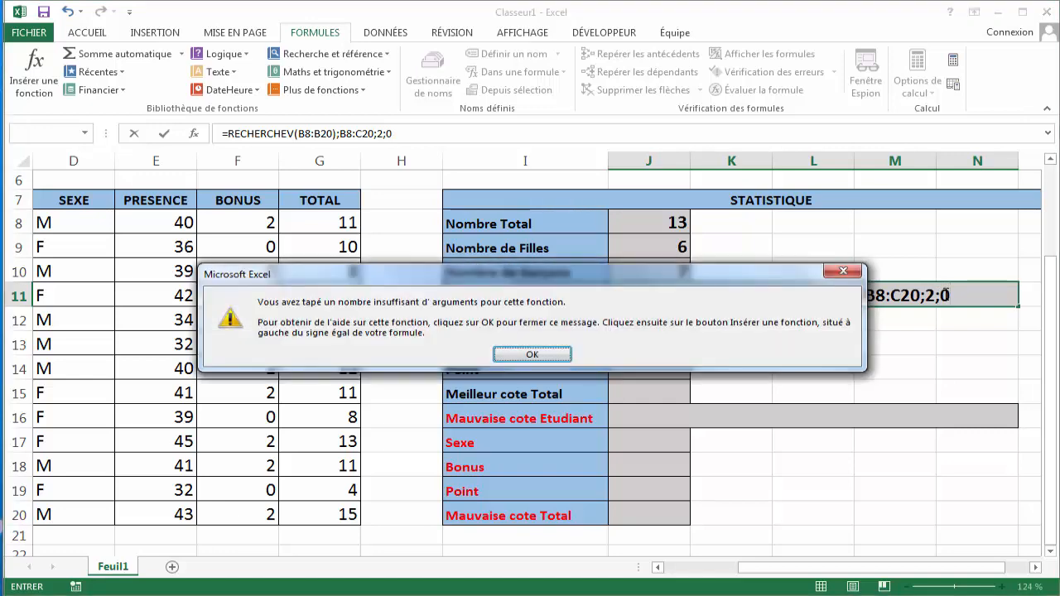
- Dismiss the argument error and clear the formula from J11
{"action": "left_click", "coordinate": [532, 353]}
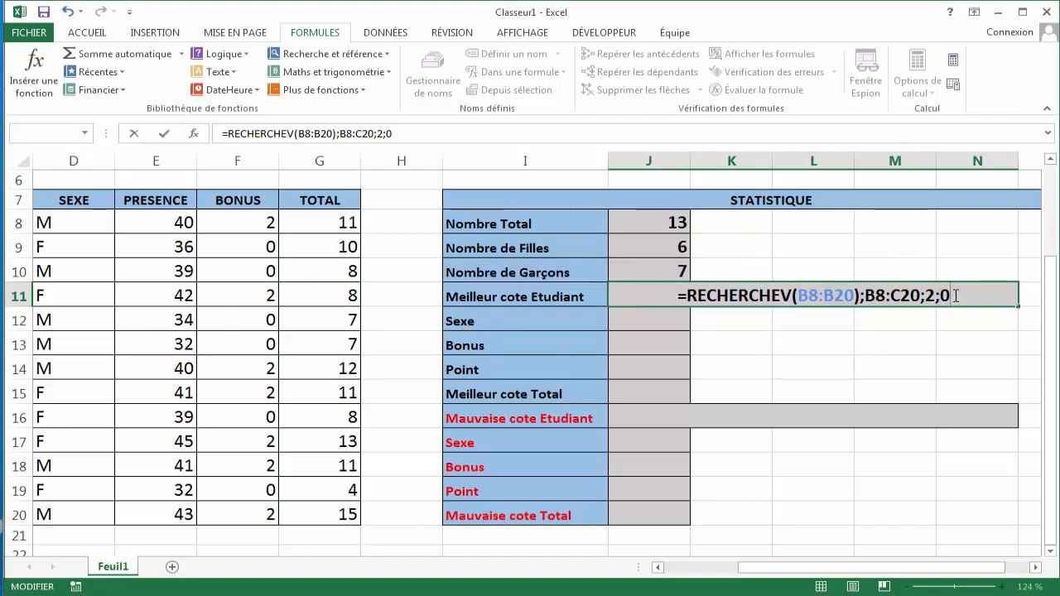
{"action": "key", "text": "BackSpace"}
{"action": "key", "text": "BackSpace"}
{"action": "key", "text": "BackSpace"}
{"action": "key", "text": "BackSpace"}
{"action": "key", "text": "BackSpace"}
{"action": "key", "text": "BackSpace"}
{"action": "key", "text": "BackSpace"}
{"action": "key", "text": "BackSpace"}
{"action": "key", "text": "BackSpace"}
{"action": "key", "text": "BackSpace"}
{"action": "key", "text": "BackSpace"}
{"action": "key", "text": "BackSpace"}
{"action": "key", "text": "BackSpace"}
{"action": "key", "text": "BackSpace"}
{"action": "key", "text": "BackSpace"}
{"action": "key", "text": "BackSpace"}
{"action": "key", "text": "BackSpace"}
{"action": "key", "text": "BackSpace"}
{"action": "key", "text": "BackSpace"}
{"action": "key", "text": "BackSpace"}
{"action": "key", "text": "BackSpace"}
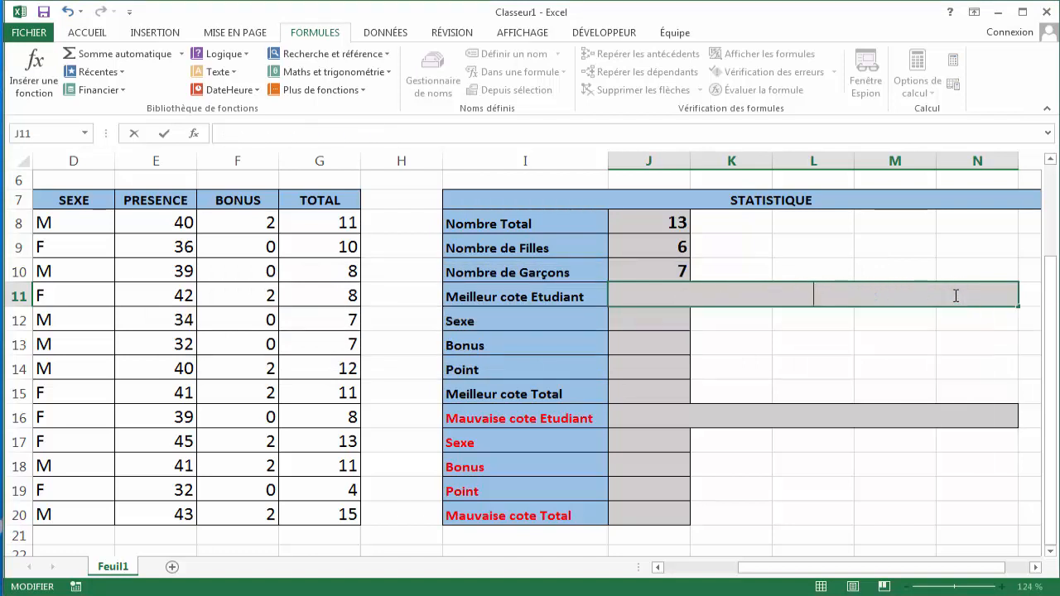
- Restart J11 with =RECHERCHEV(MAX( to look up the best-scoring student
{"action": "type", "text": "="}
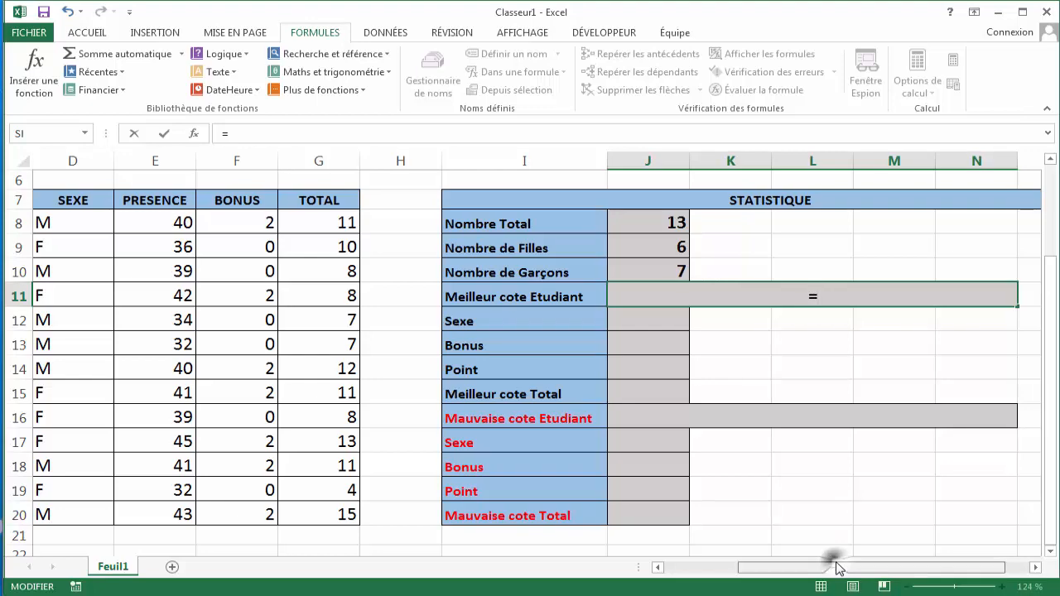
{"action": "left_click_drag", "start_coordinate": [833, 568], "coordinate": [767, 593]}
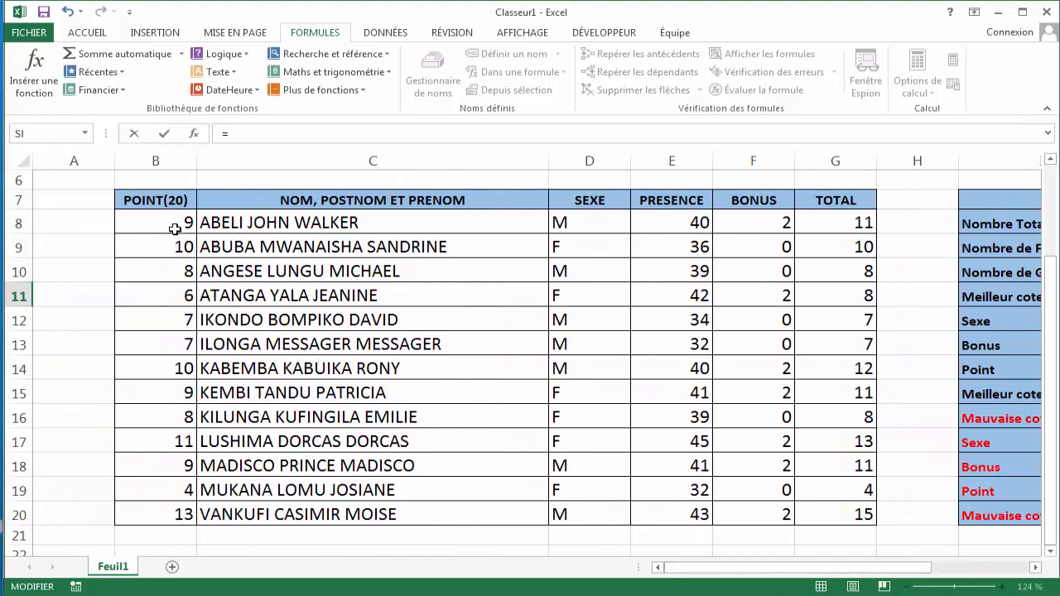
{"action": "left_click_drag", "start_coordinate": [738, 568], "coordinate": [808, 568]}
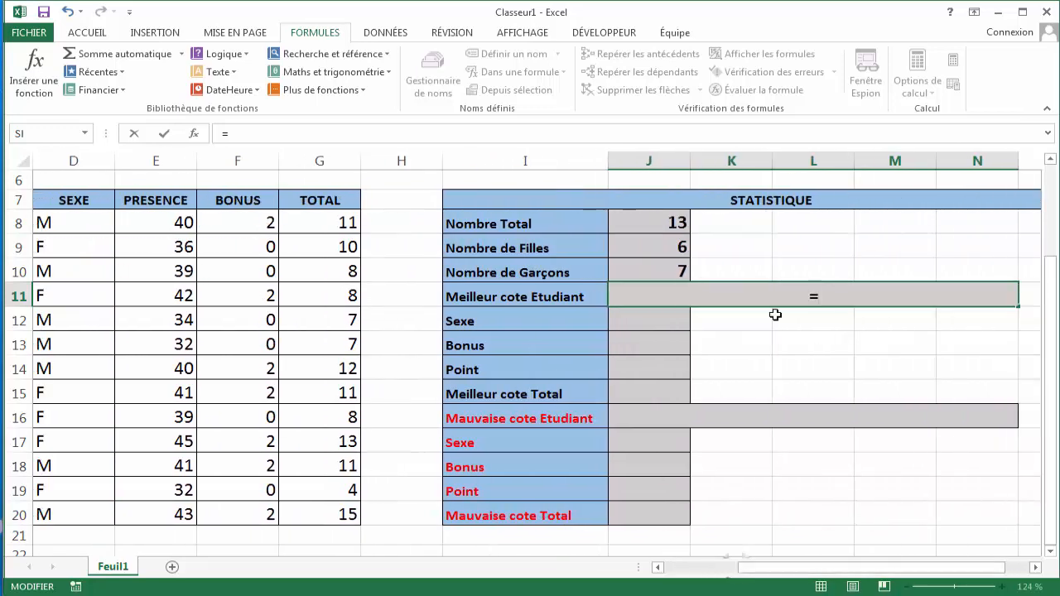
{"action": "type", "text": "REC"}
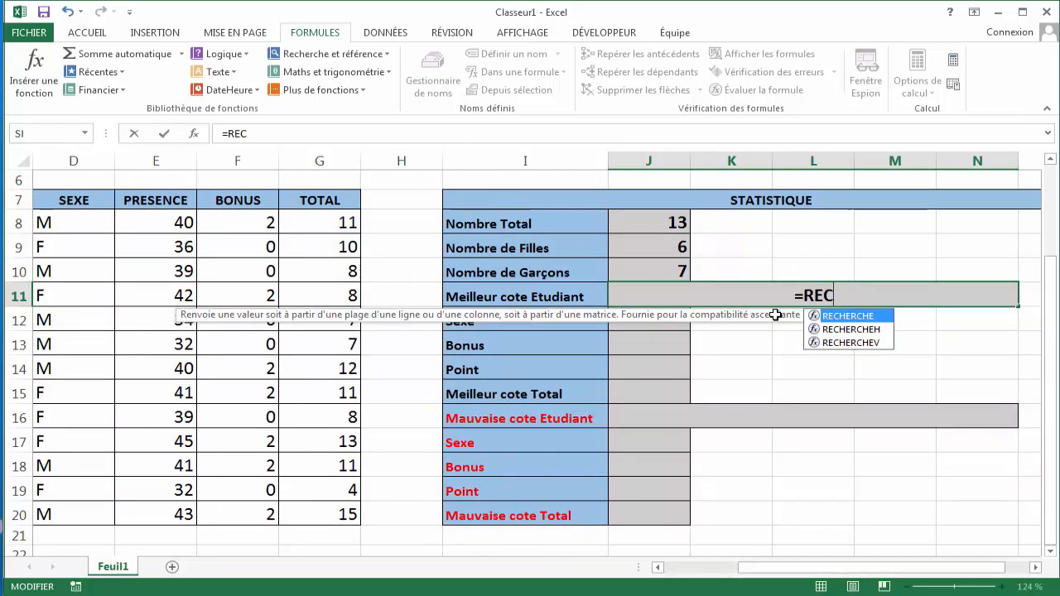
{"action": "key", "text": "Down"}
{"action": "key", "text": "Down"}
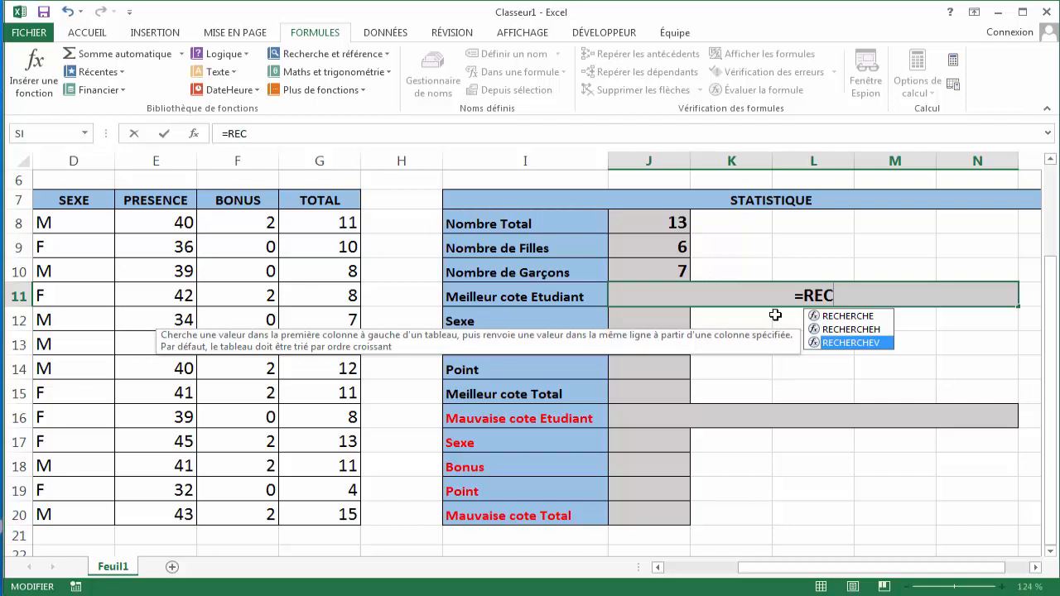
{"action": "key", "text": "Tab"}
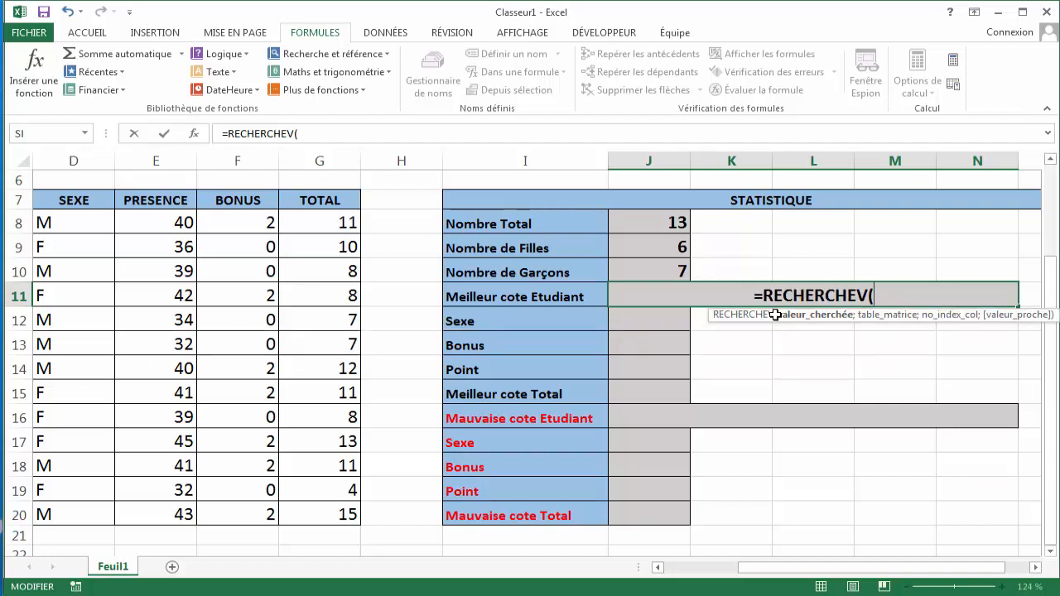
{"action": "type", "text": "MAX"}
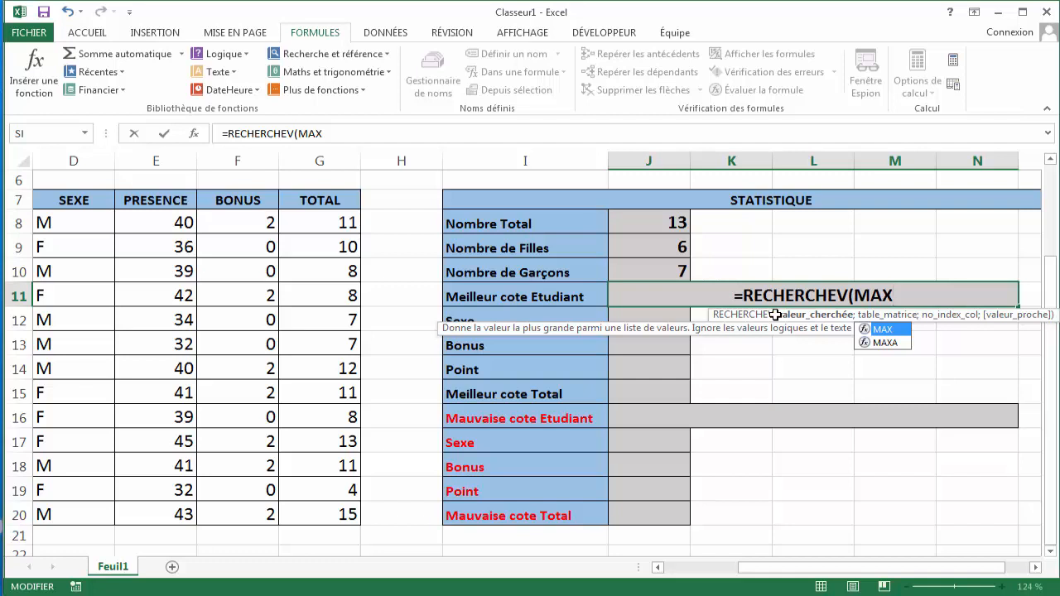
{"action": "type", "text": "("}
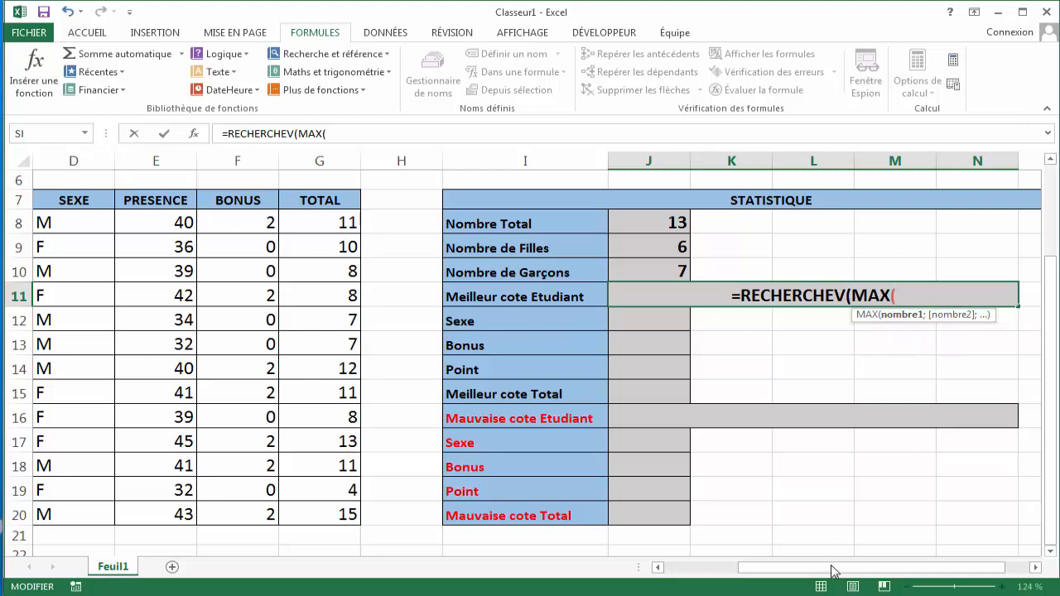
- Set the MAX range to the POINT(20) cells B8:B20 and close its parenthesis
{"action": "left_click_drag", "start_coordinate": [834, 570], "coordinate": [745, 591]}
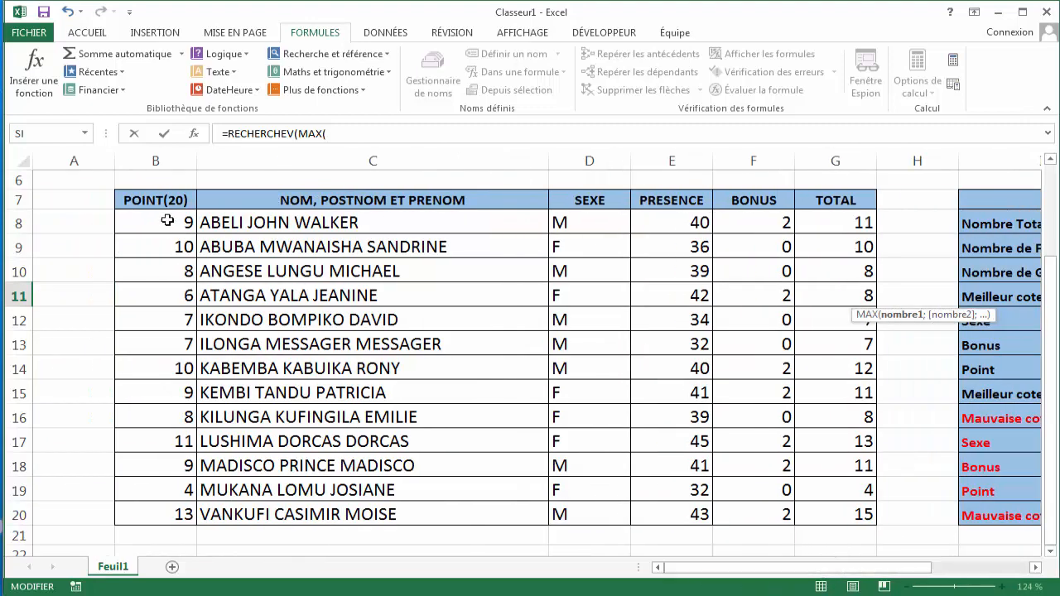
{"action": "left_click_drag", "start_coordinate": [173, 223], "coordinate": [178, 398]}
{"action": "left_click_drag", "start_coordinate": [178, 478], "coordinate": [181, 509]}
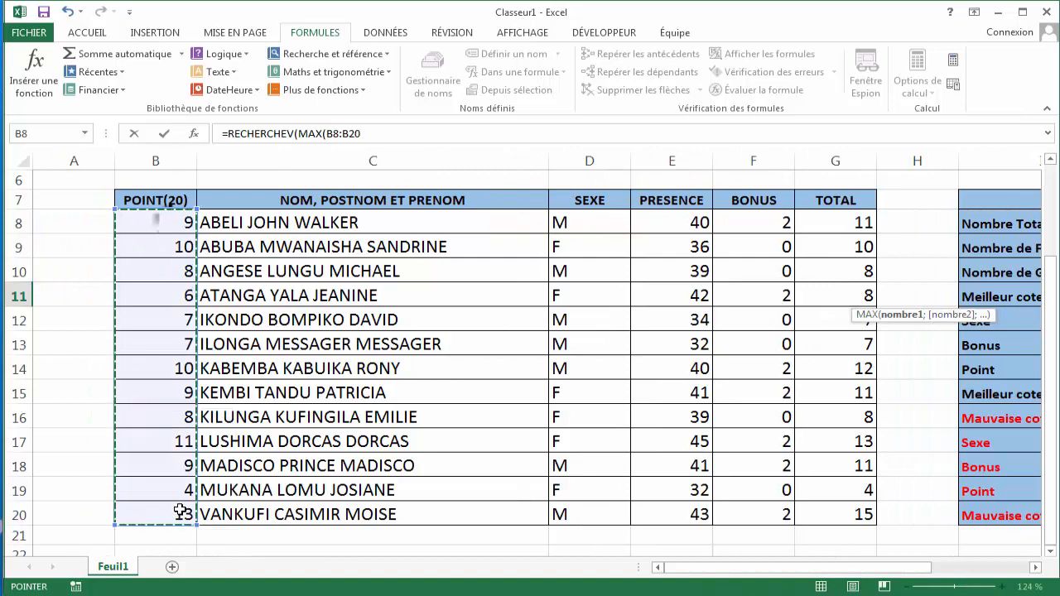
{"action": "left_click_drag", "start_coordinate": [712, 570], "coordinate": [788, 566]}
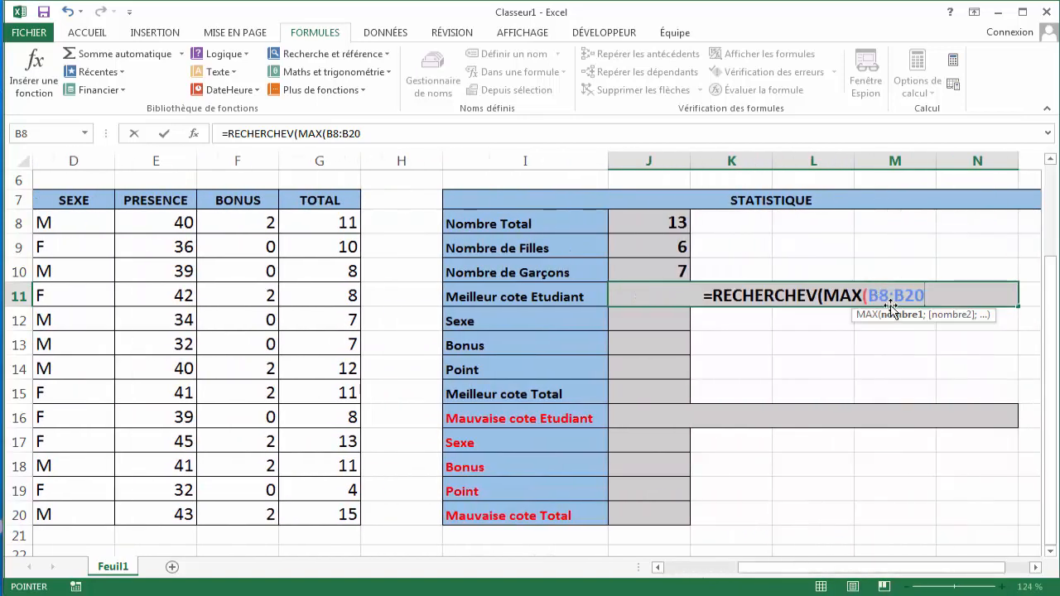
{"action": "type", "text": ")"}
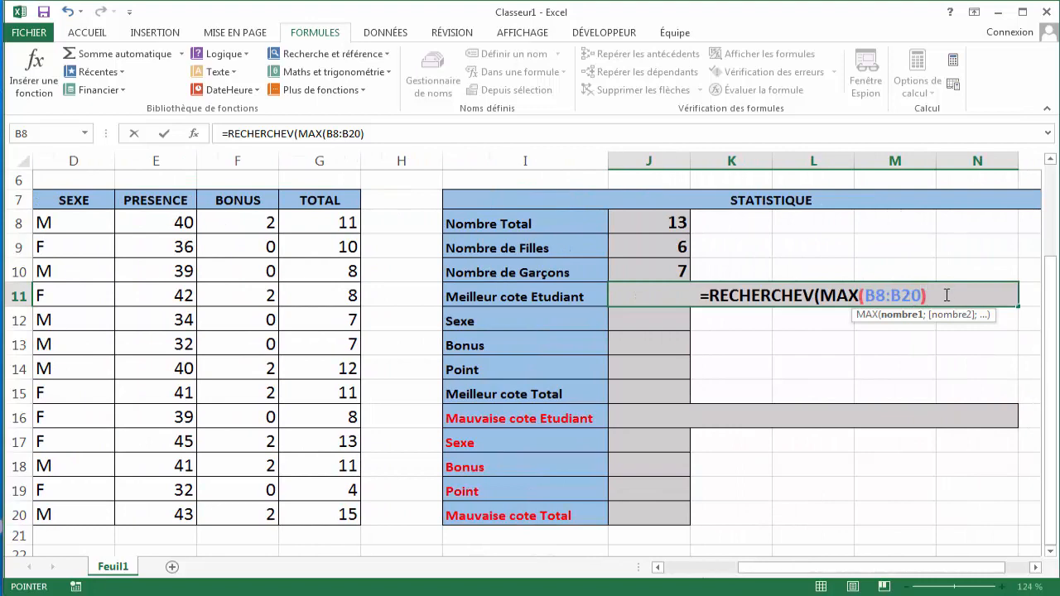
{"action": "type", "text": ";"}
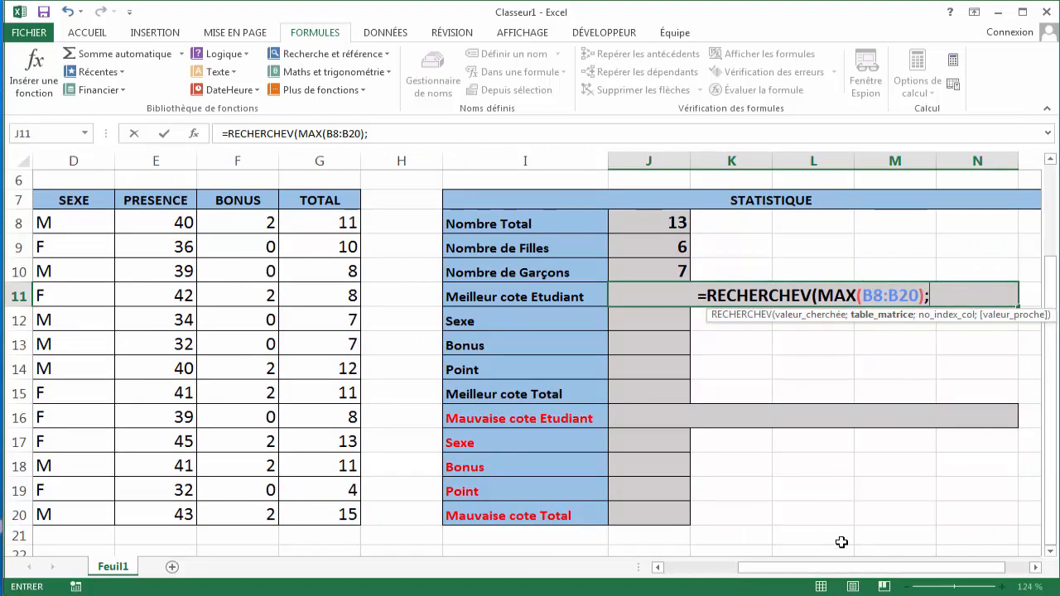
- Add the POINT and name columns B8:C20 as the table argument of J11's RECHERCHEV formula
{"action": "left_click_drag", "start_coordinate": [844, 572], "coordinate": [770, 571]}
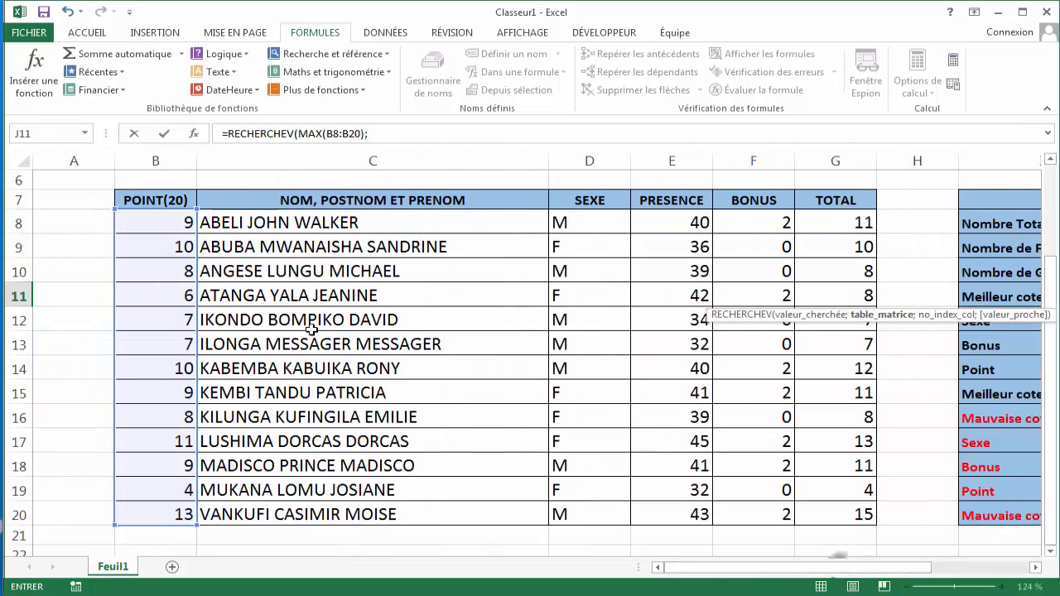
{"action": "left_click_drag", "start_coordinate": [159, 221], "coordinate": [210, 228]}
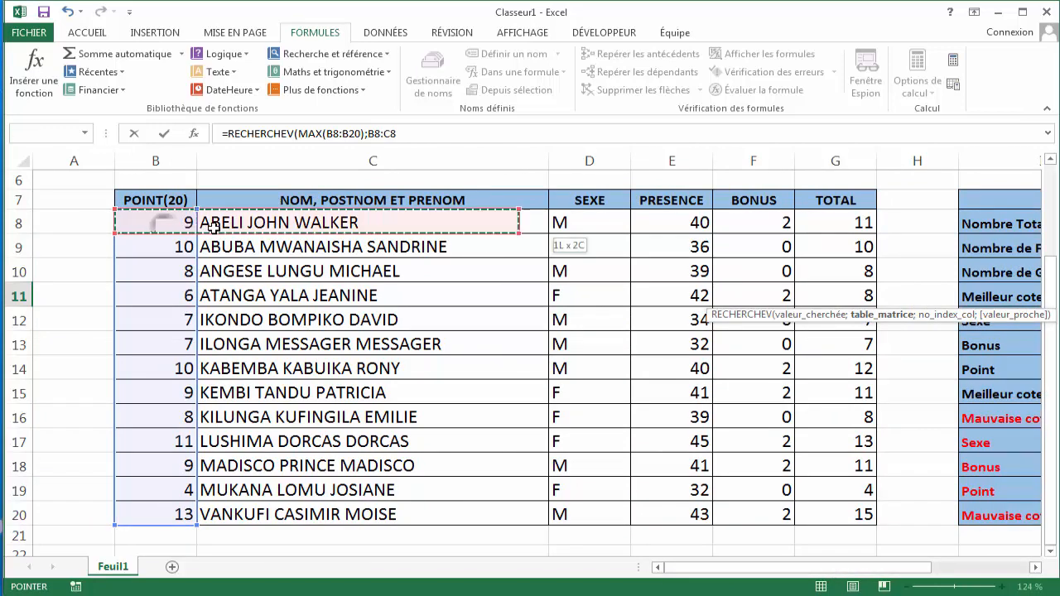
{"action": "left_click_drag", "start_coordinate": [312, 269], "coordinate": [324, 516]}
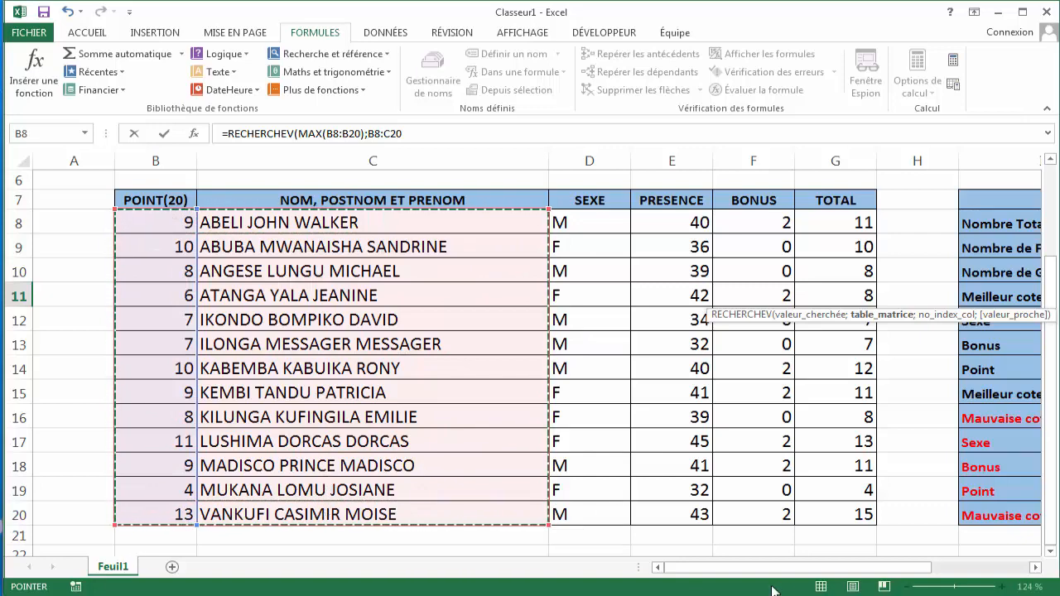
{"action": "left_click_drag", "start_coordinate": [756, 573], "coordinate": [848, 571]}
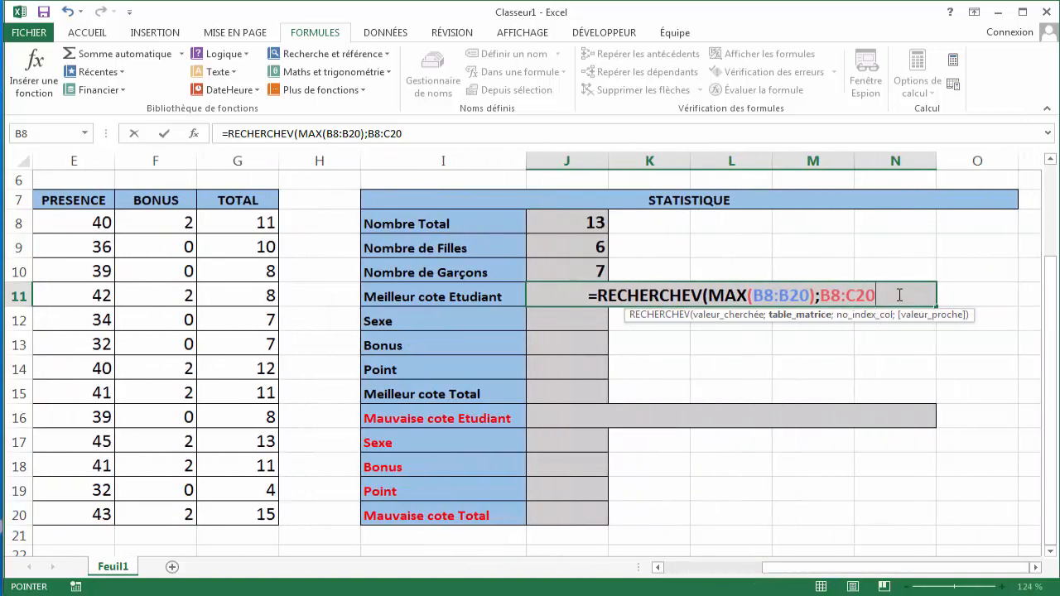
- Enter 2 as the column index and 0 as the match type in J11's formula
{"action": "type", "text": ";"}
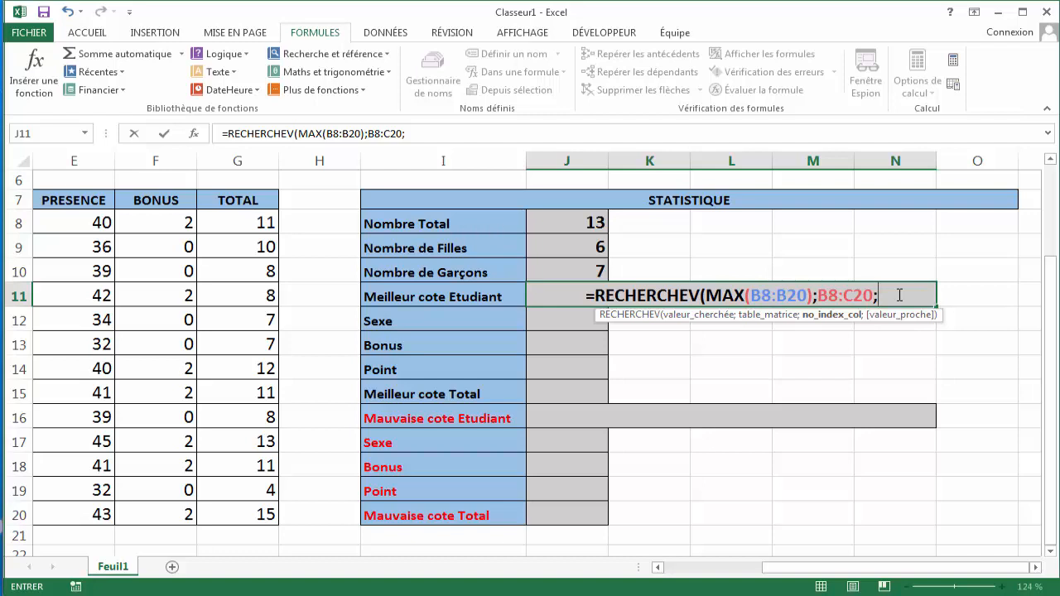
{"action": "type", "text": "2"}
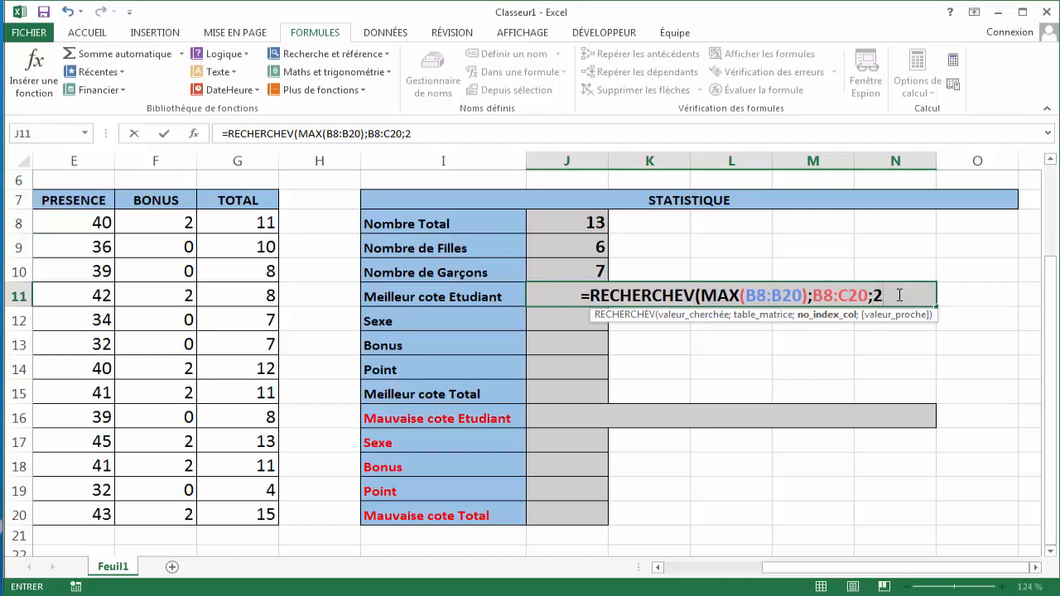
{"action": "type", "text": ";"}
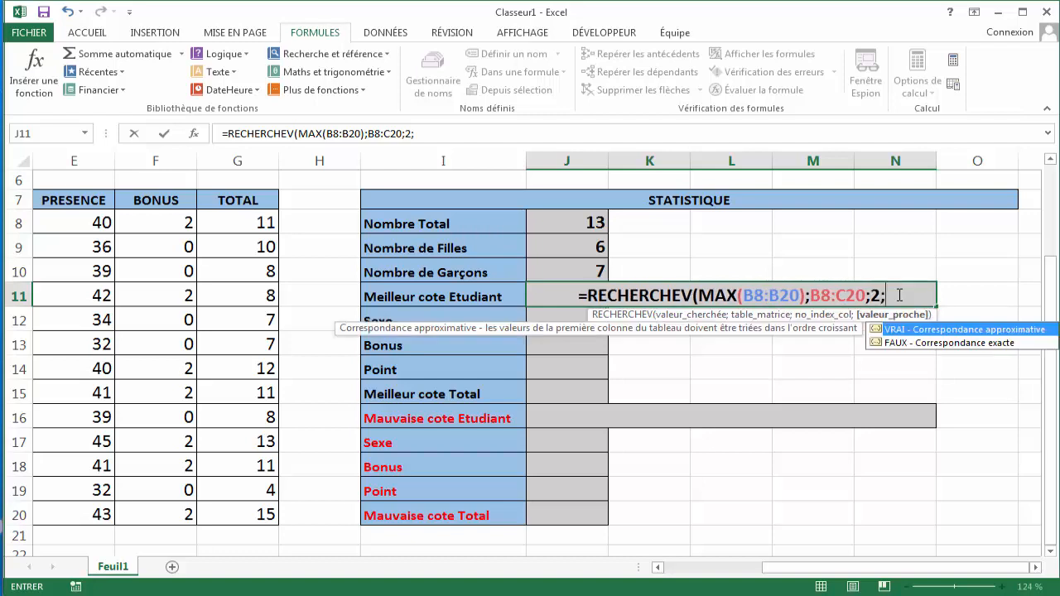
{"action": "type", "text": "à"}
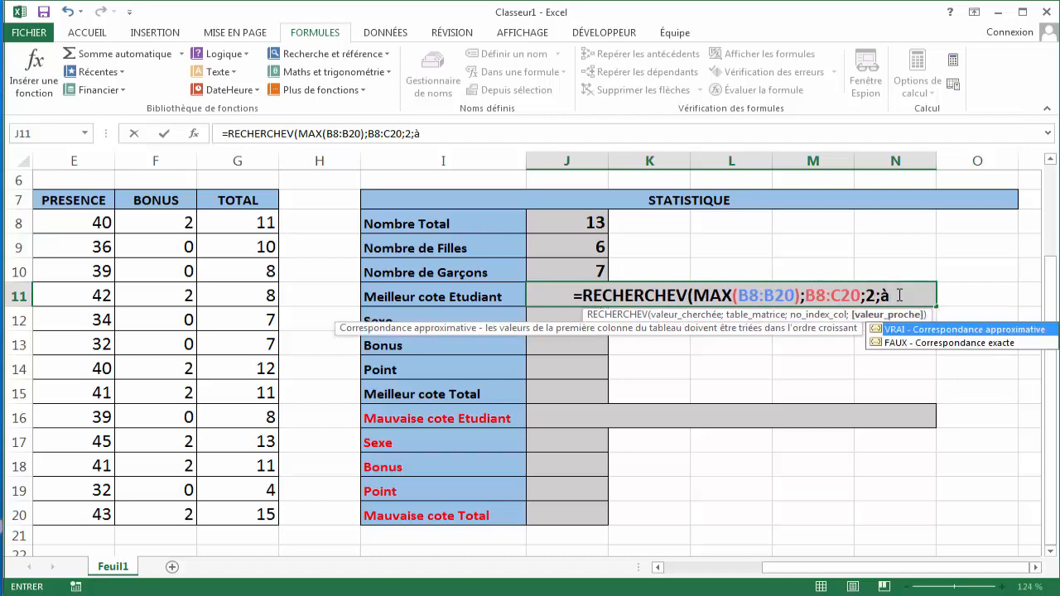
{"action": "key", "text": "BackSpace"}
{"action": "type", "text": "0"}
{"action": "left_click_drag", "start_coordinate": [930, 567], "coordinate": [832, 582]}
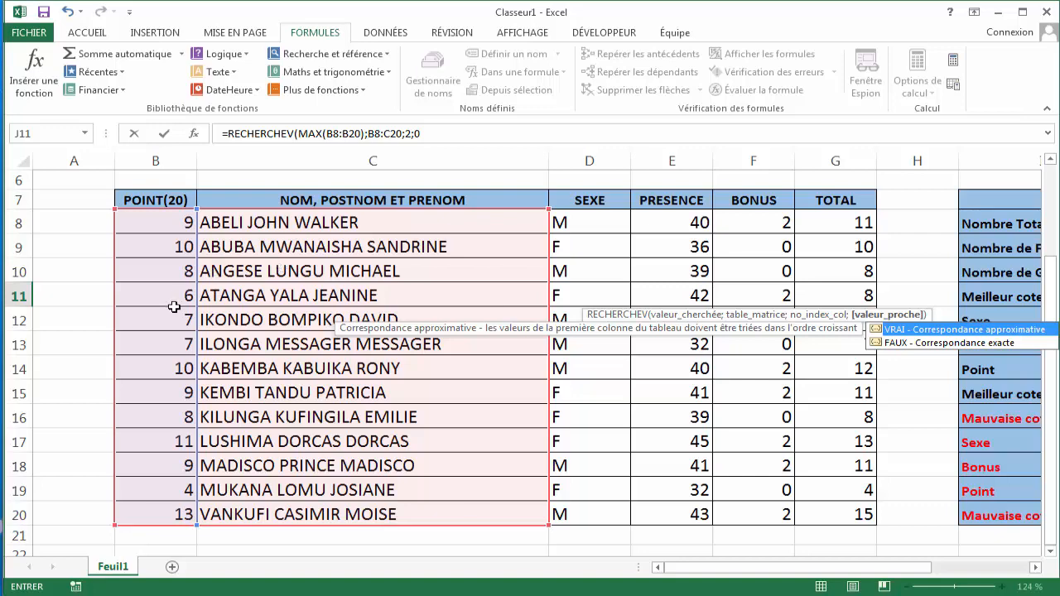
{"action": "left_click_drag", "start_coordinate": [699, 570], "coordinate": [787, 560]}
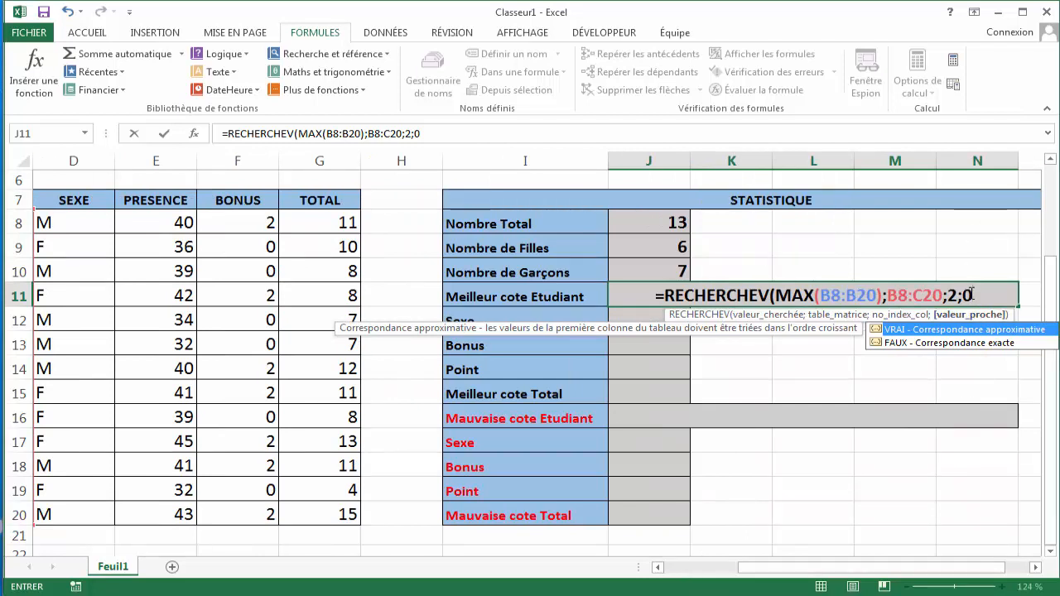
- Decline Excel's suggested correction, dismiss the parenthesis error, and add the closing parenthesis before validating J11's formula
{"action": "key", "text": "Return"}
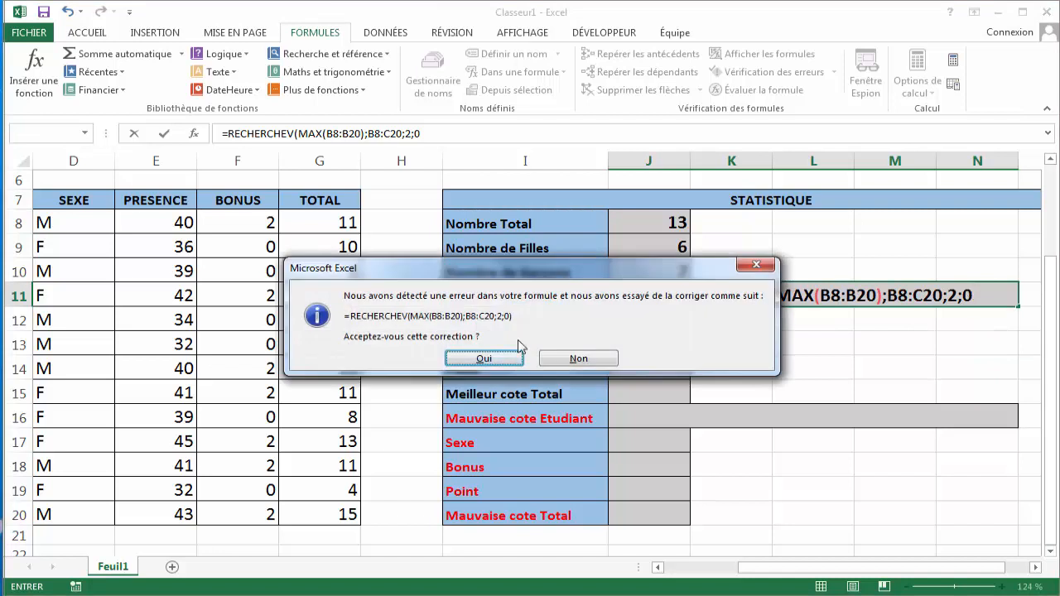
{"action": "left_click", "coordinate": [578, 359]}
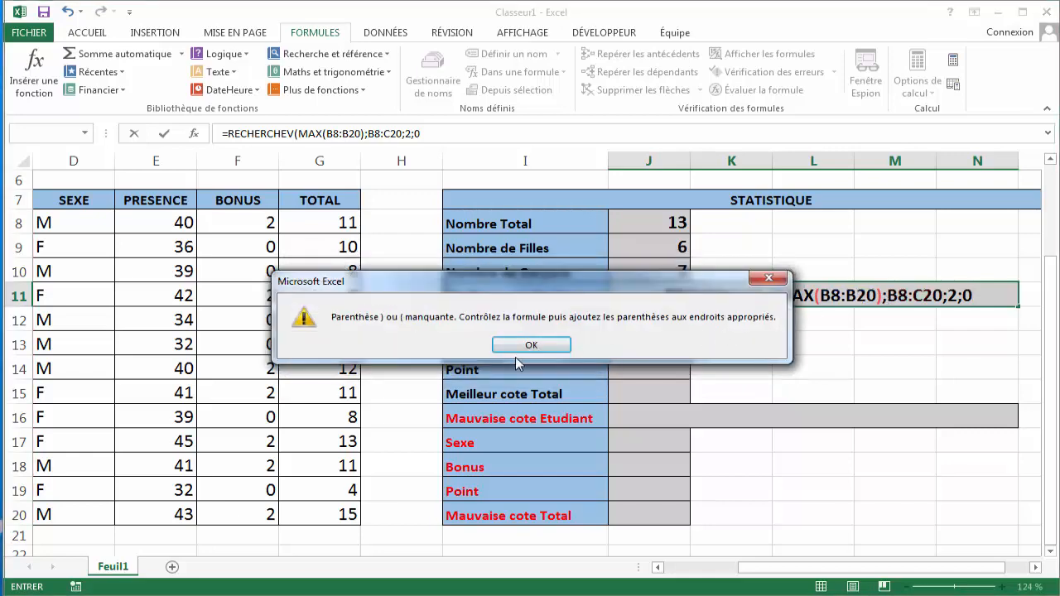
{"action": "left_click", "coordinate": [525, 350]}
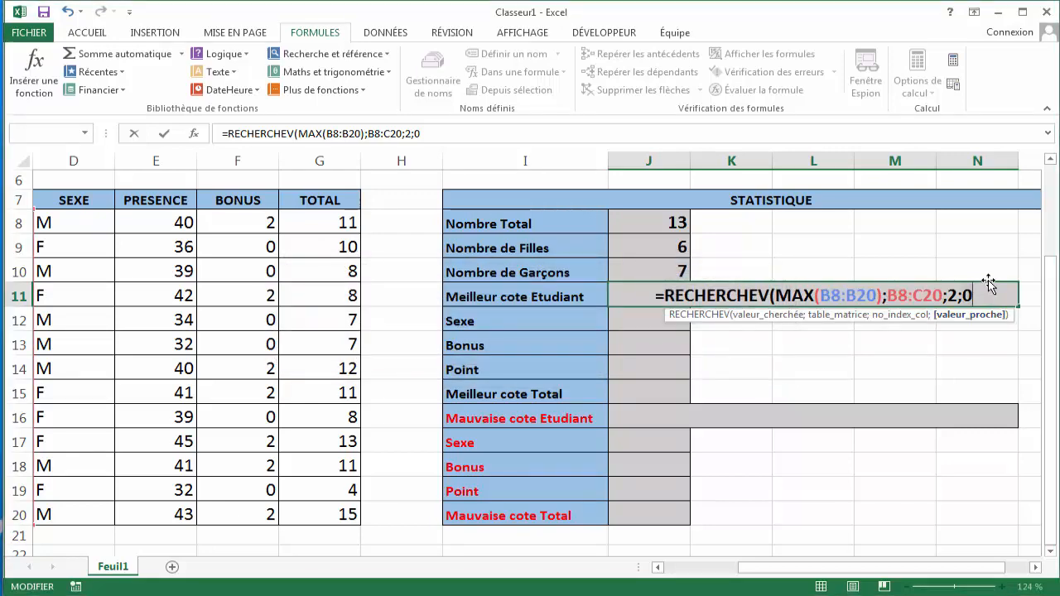
{"action": "key", "text": "BackSpace"}
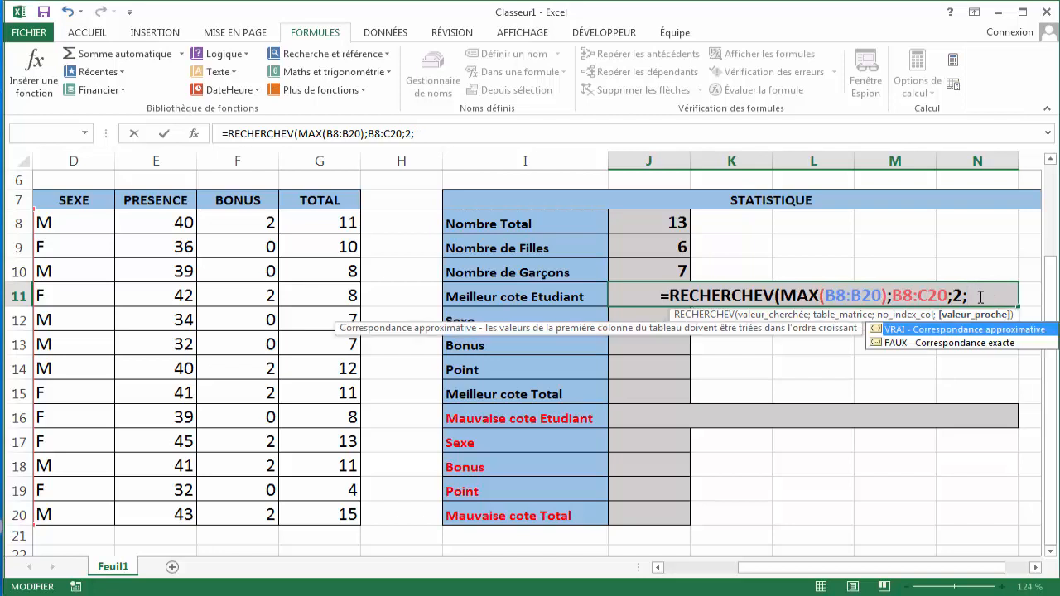
{"action": "type", "text": "0"}
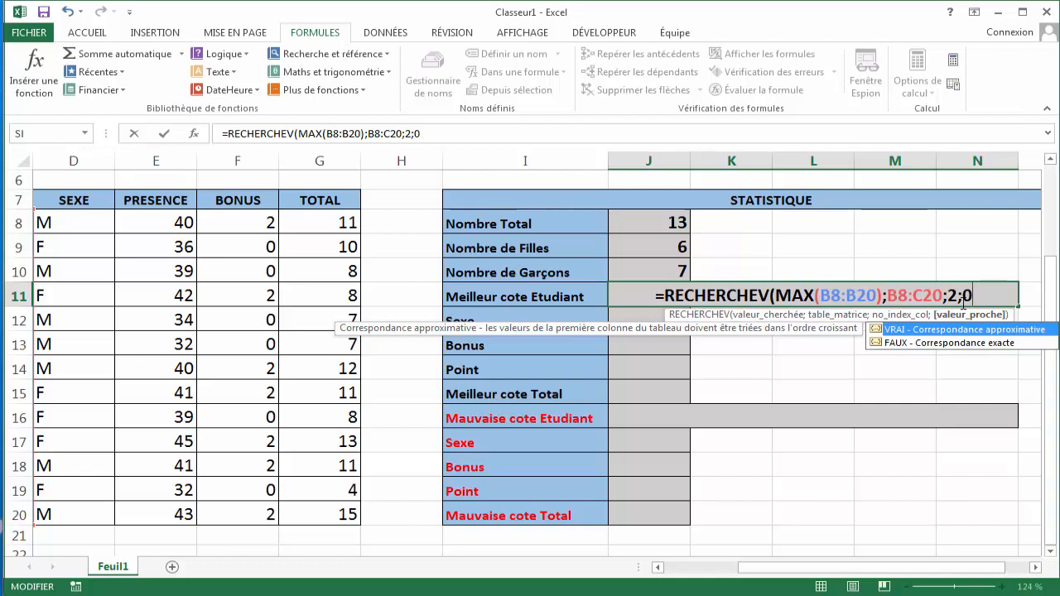
{"action": "type", "text": ")"}
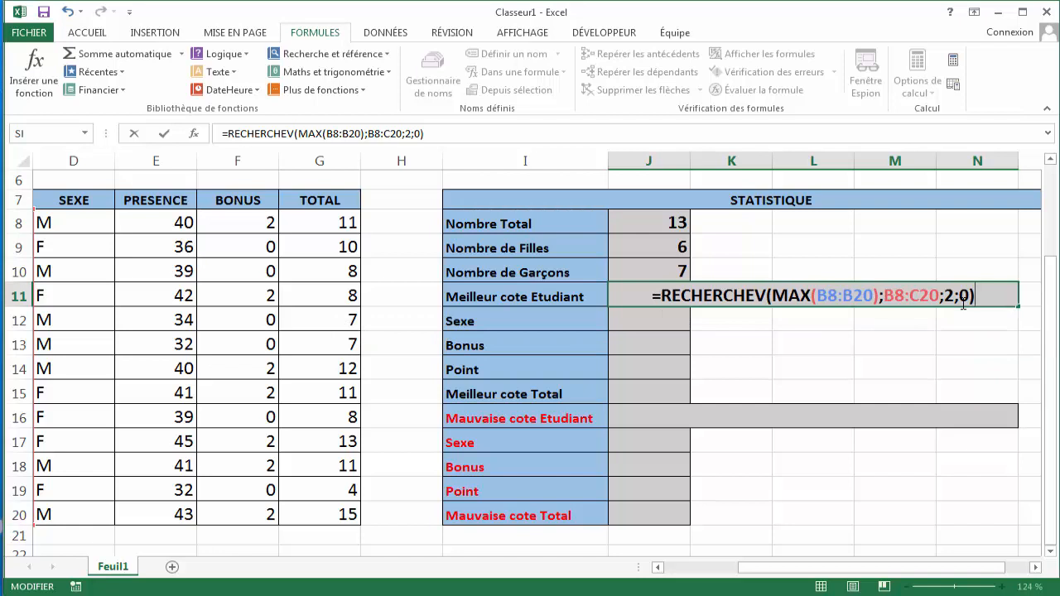
{"action": "key", "text": "Return"}
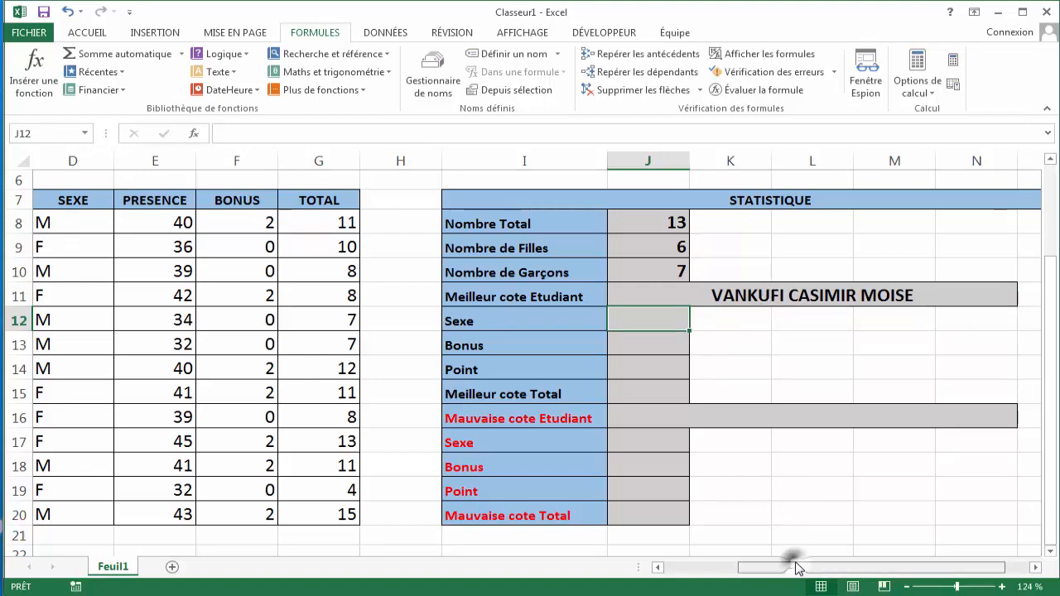
- Check the top-scoring student's row 20 entries in the list against J11's lookup result
{"action": "left_click_drag", "start_coordinate": [795, 570], "coordinate": [705, 570]}
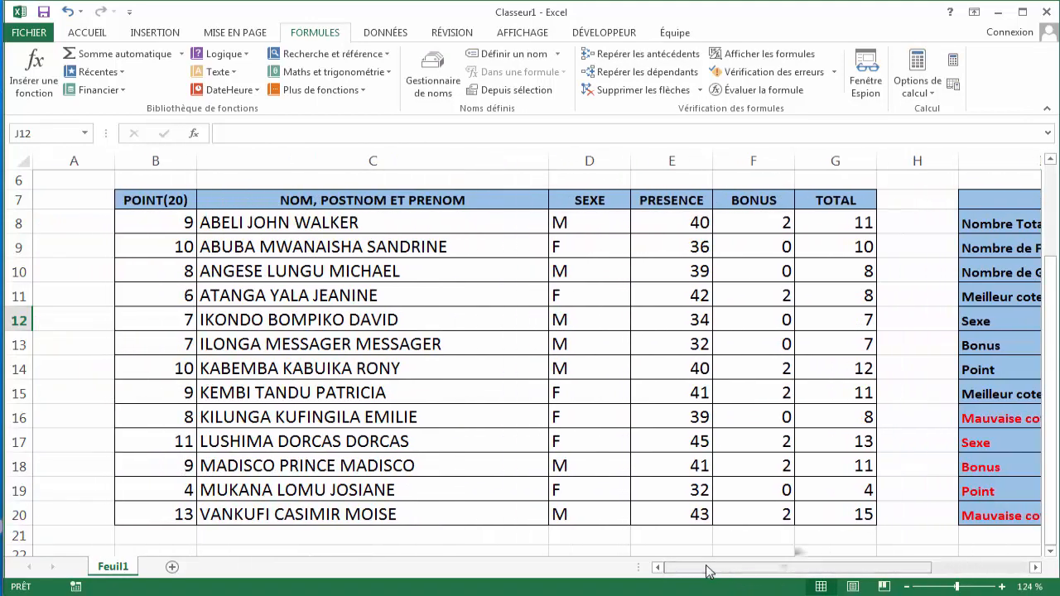
{"action": "left_click", "coordinate": [183, 513]}
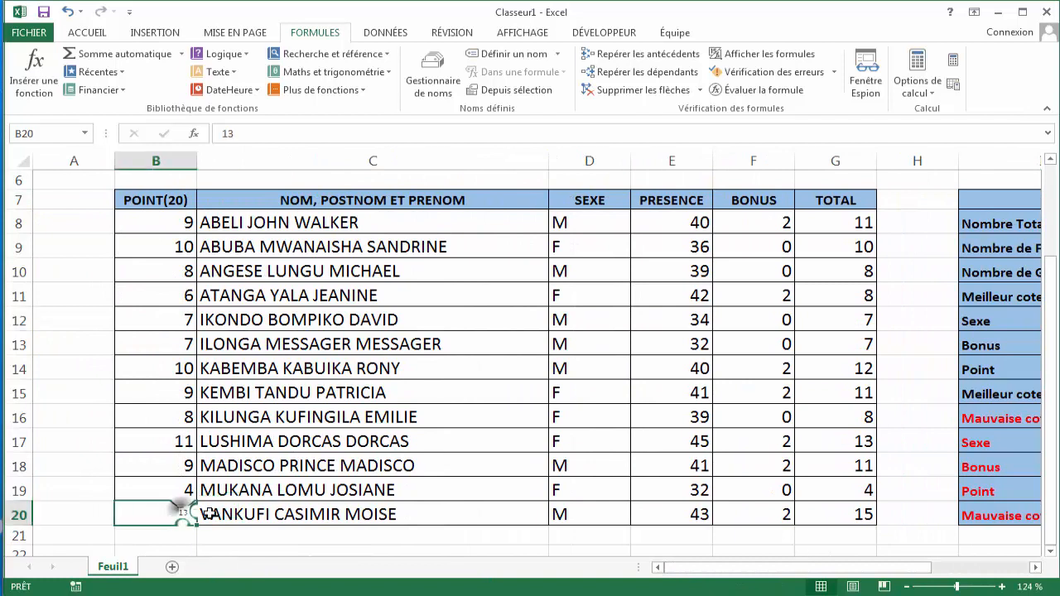
{"action": "left_click", "coordinate": [226, 512]}
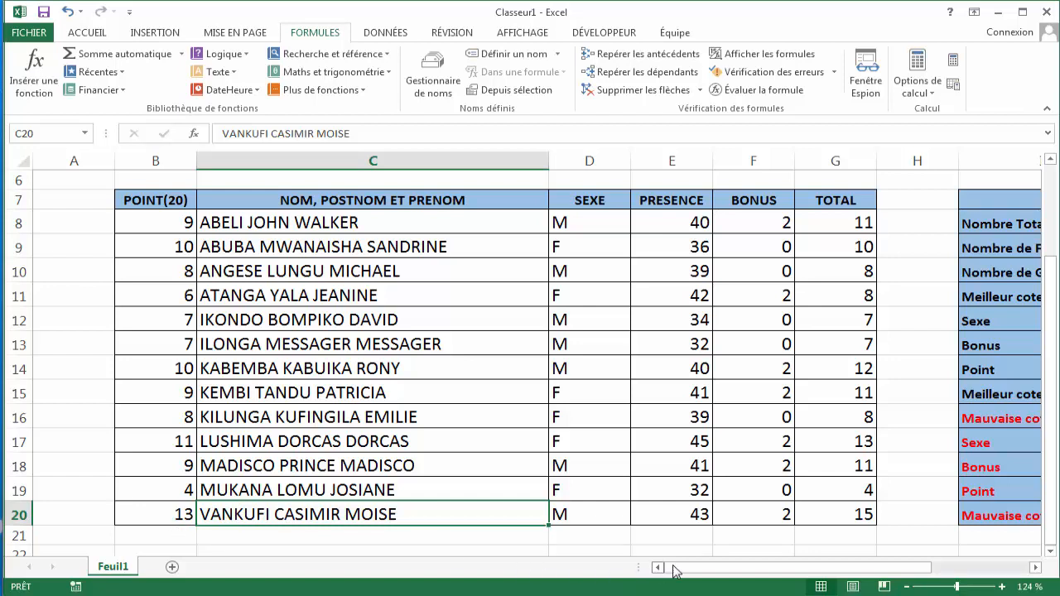
{"action": "left_click_drag", "start_coordinate": [678, 570], "coordinate": [717, 577]}
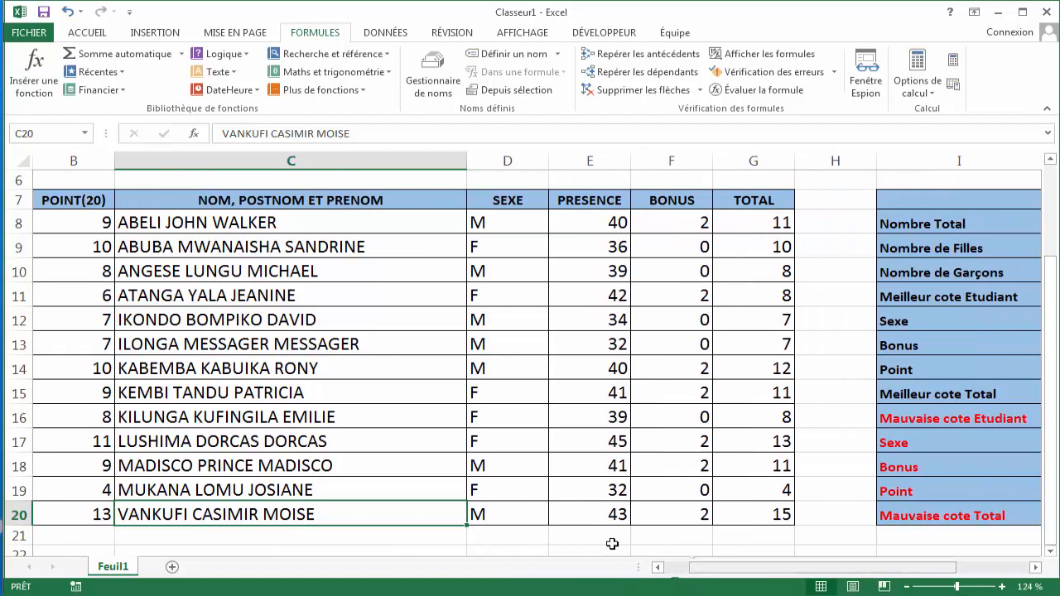
{"action": "left_click", "coordinate": [509, 516]}
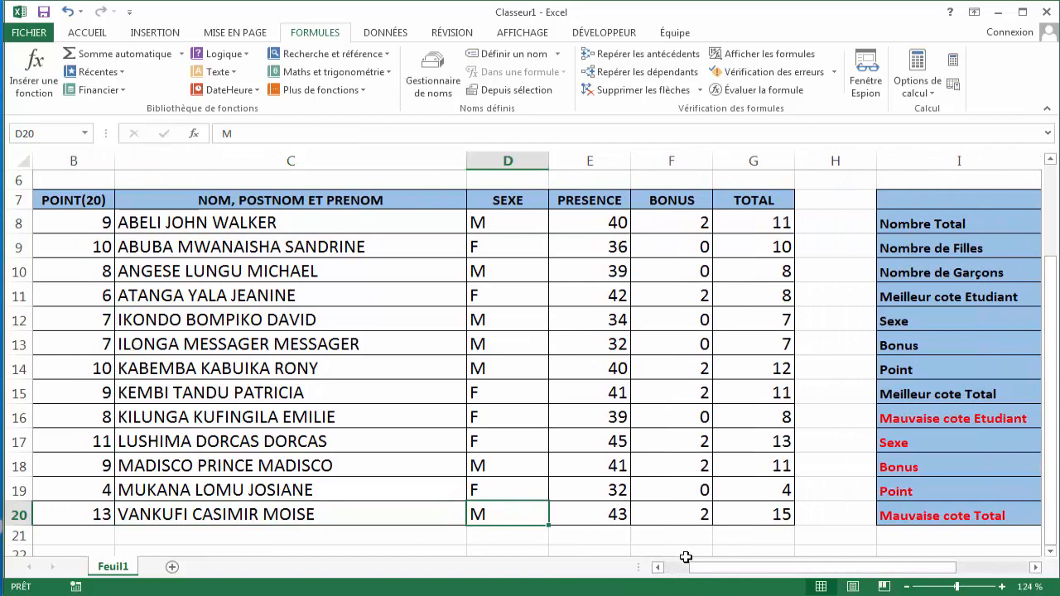
{"action": "left_click_drag", "start_coordinate": [700, 568], "coordinate": [757, 569]}
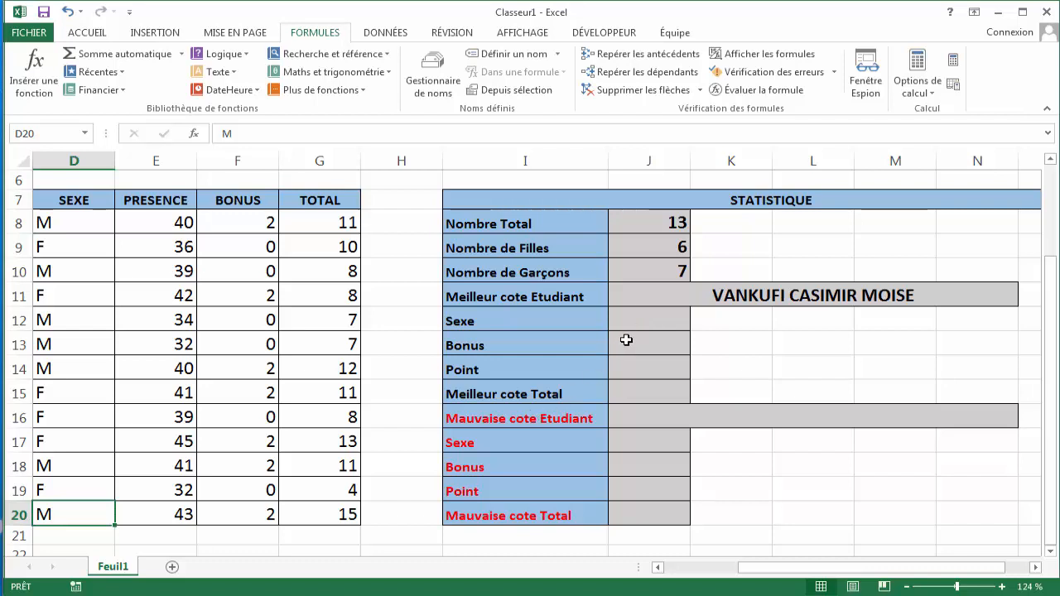
{"action": "left_click", "coordinate": [636, 317]}
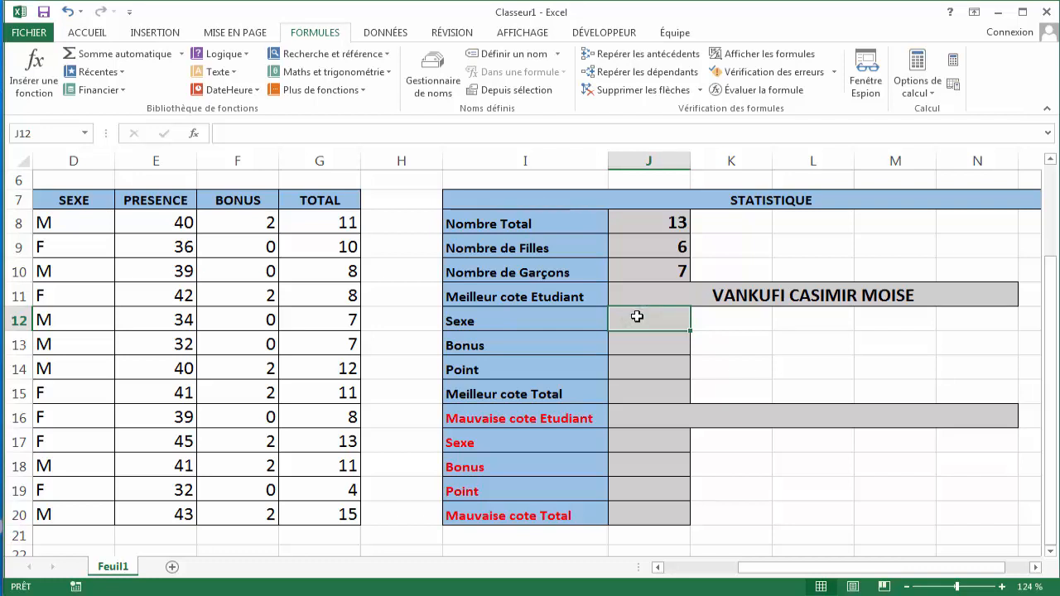
{"action": "left_click", "coordinate": [686, 295]}
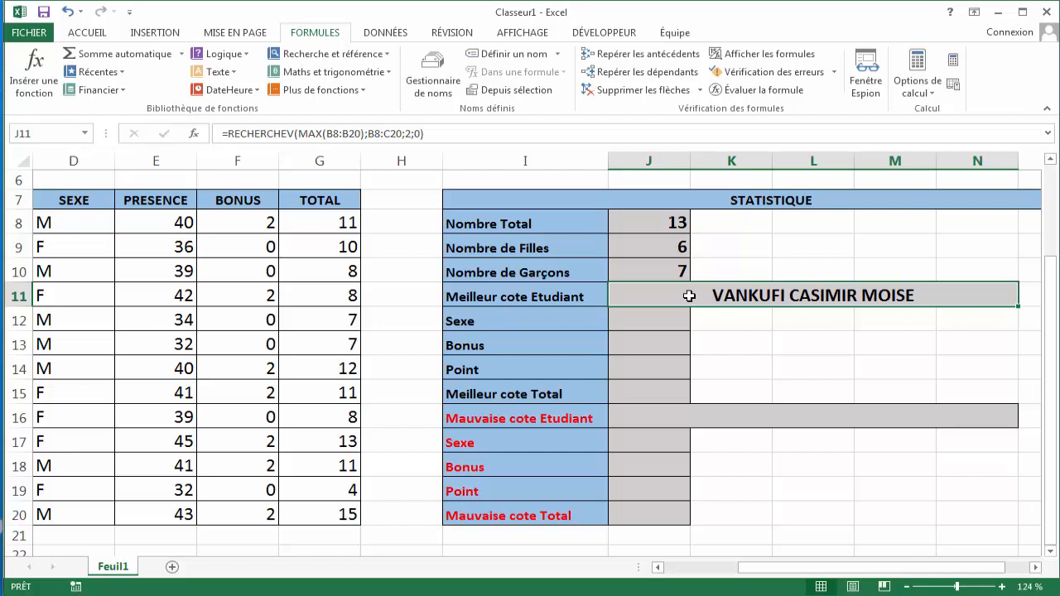
- Name the best-student cell J11 as Meilleur
{"action": "left_click", "coordinate": [38, 134]}
{"action": "type", "text": "Meilleur"}
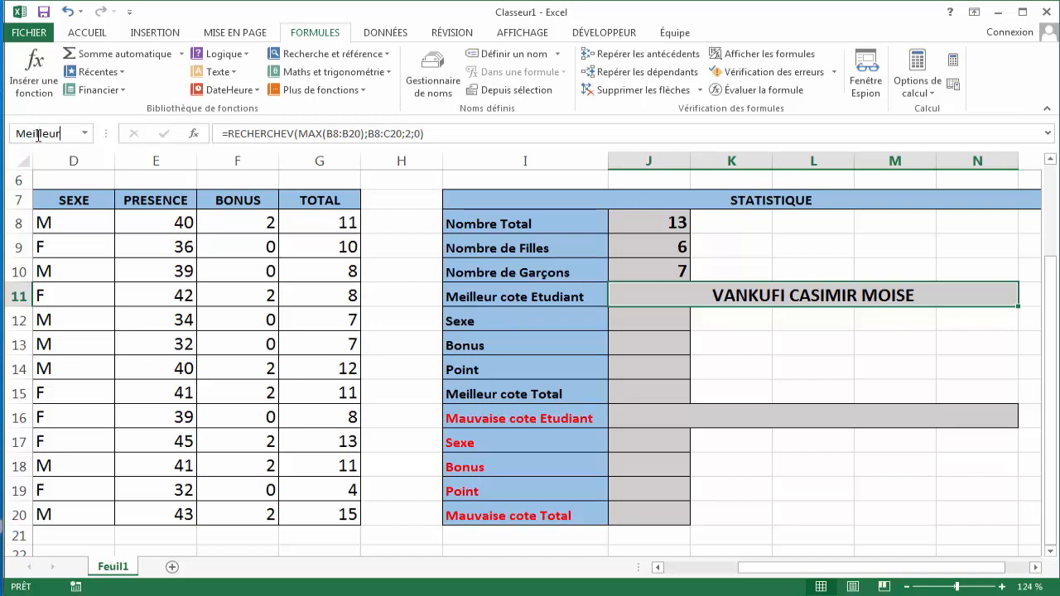
{"action": "key", "text": "Return"}
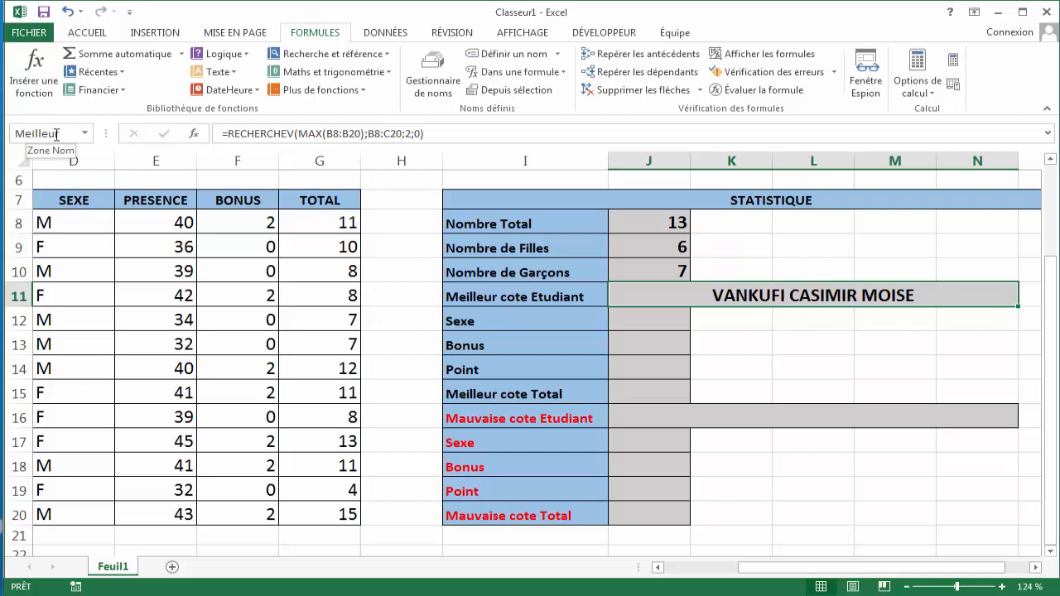
{"action": "left_click", "coordinate": [678, 323]}
{"action": "left_click", "coordinate": [682, 299]}
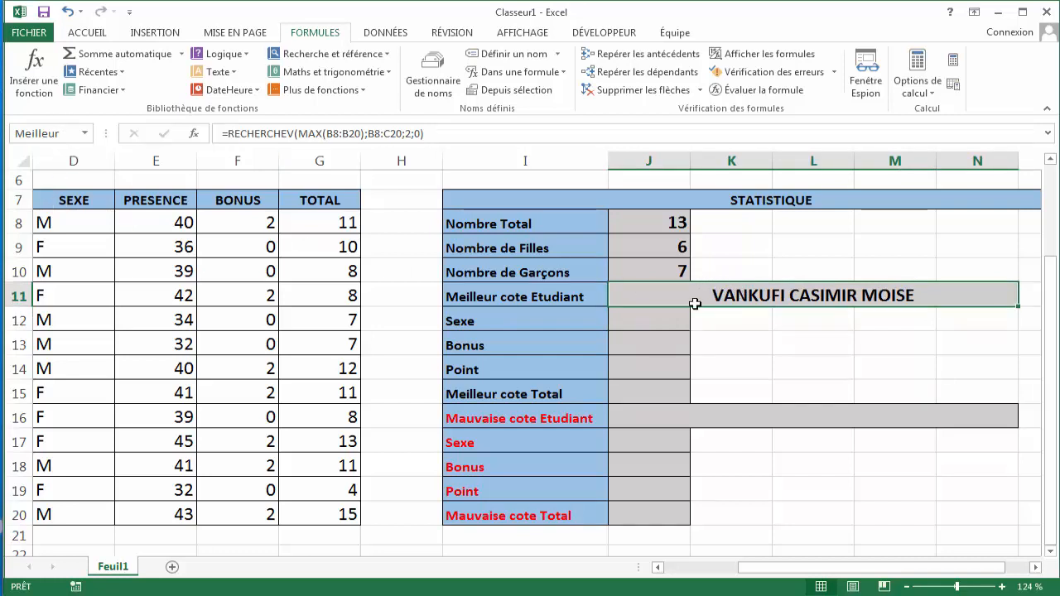
{"action": "left_click", "coordinate": [671, 323]}
{"action": "type", "text": "="}
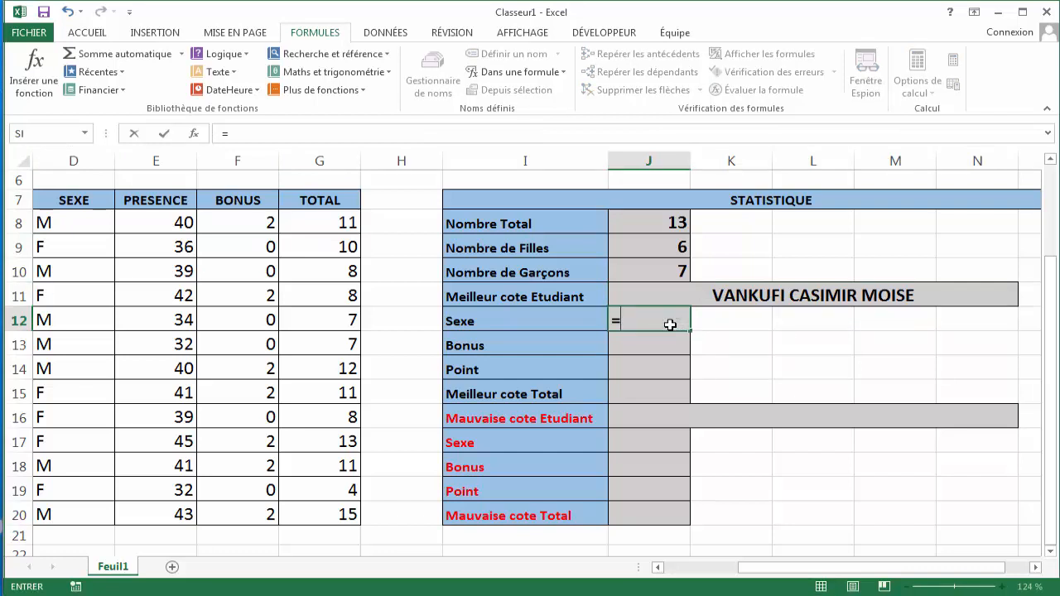
{"action": "type", "text": "RE"}
{"action": "key", "text": "Down"}
{"action": "key", "text": "Down"}
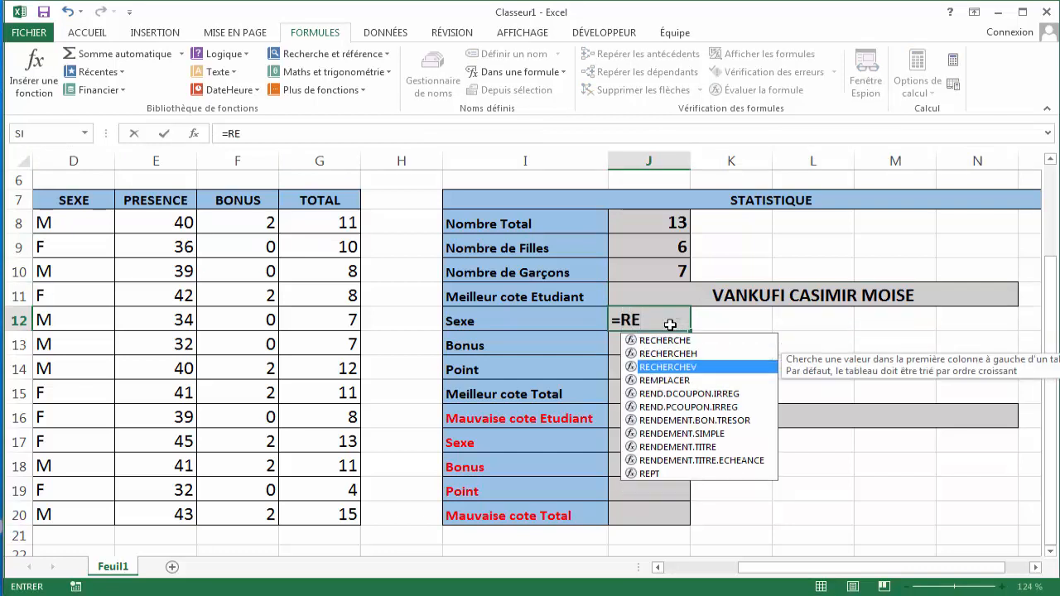
{"action": "key", "text": "Tab"}
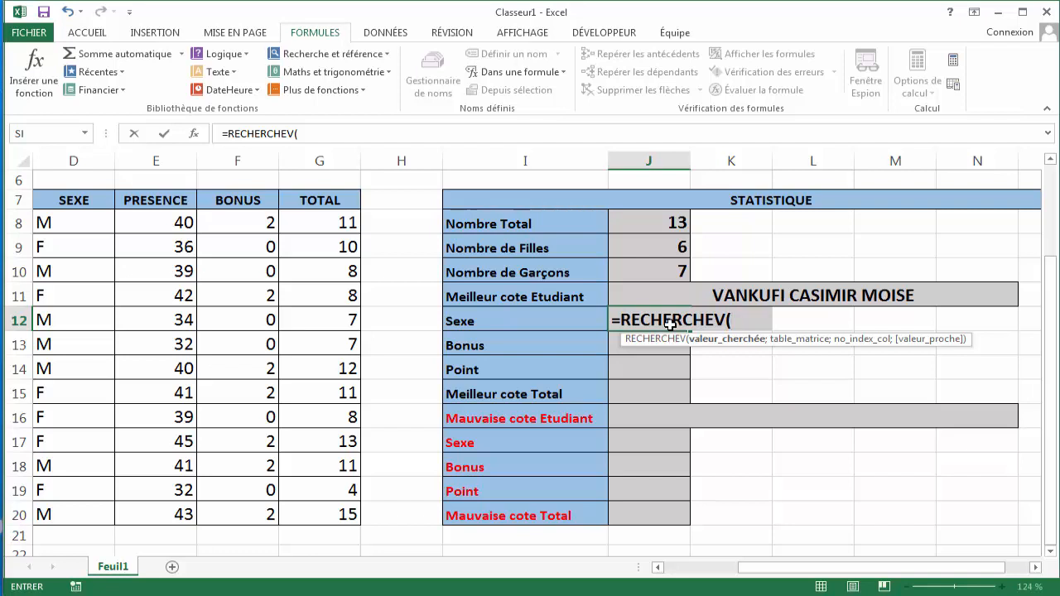
{"action": "type", "text": "M"}
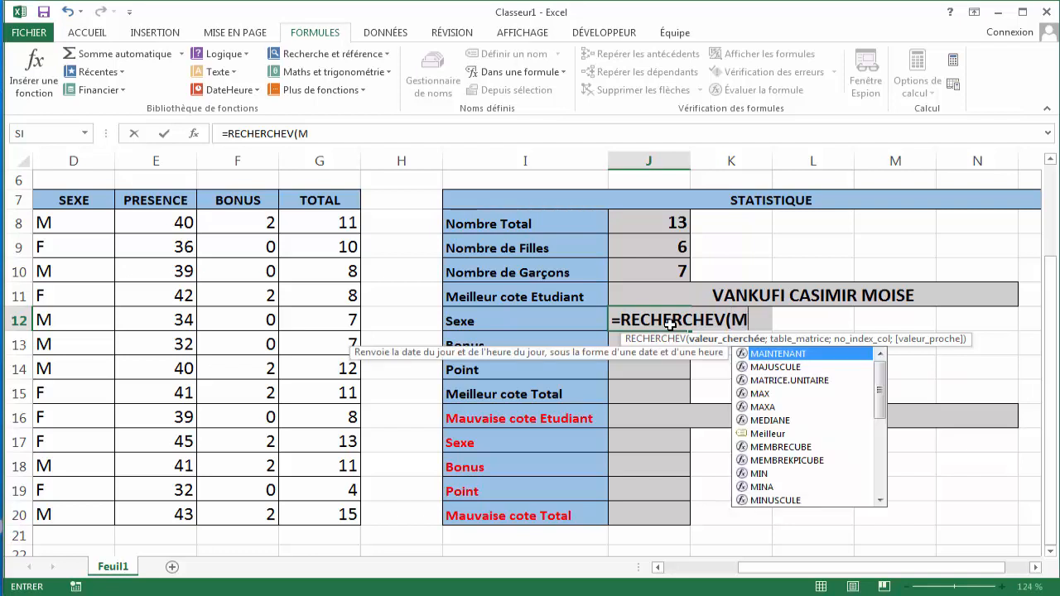
{"action": "type", "text": "au"}
{"action": "key", "text": "BackSpace"}
{"action": "key", "text": "BackSpace"}
{"action": "key", "text": "BackSpace"}
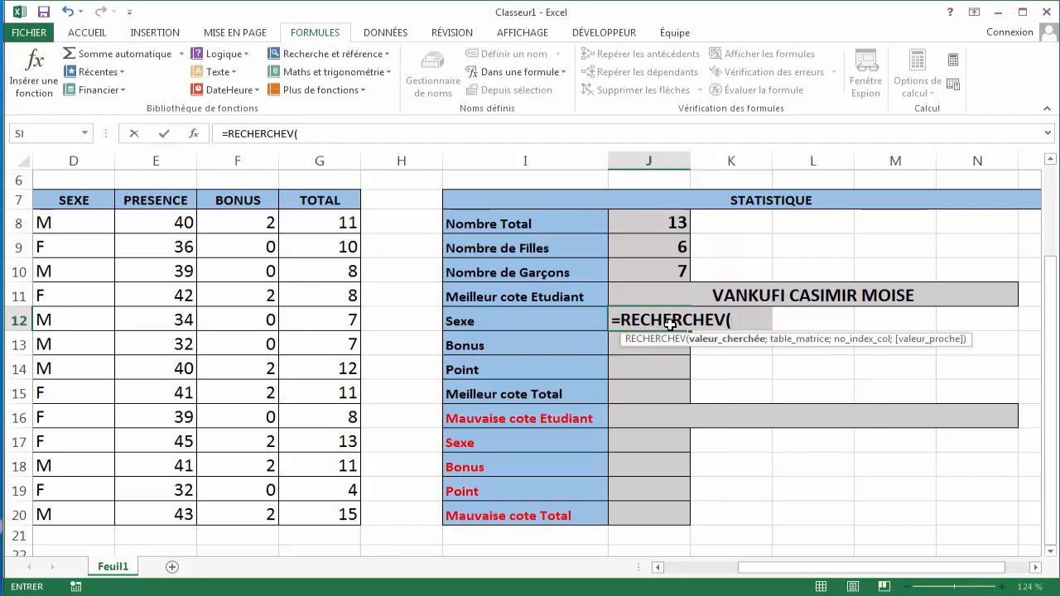
{"action": "type", "text": "M"}
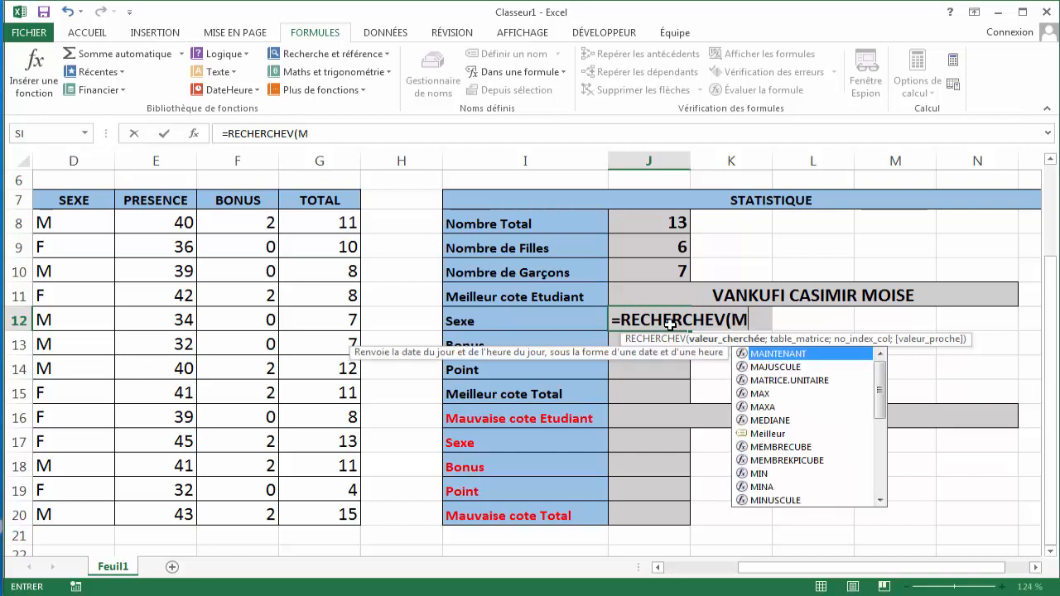
{"action": "key", "text": "BackSpace"}
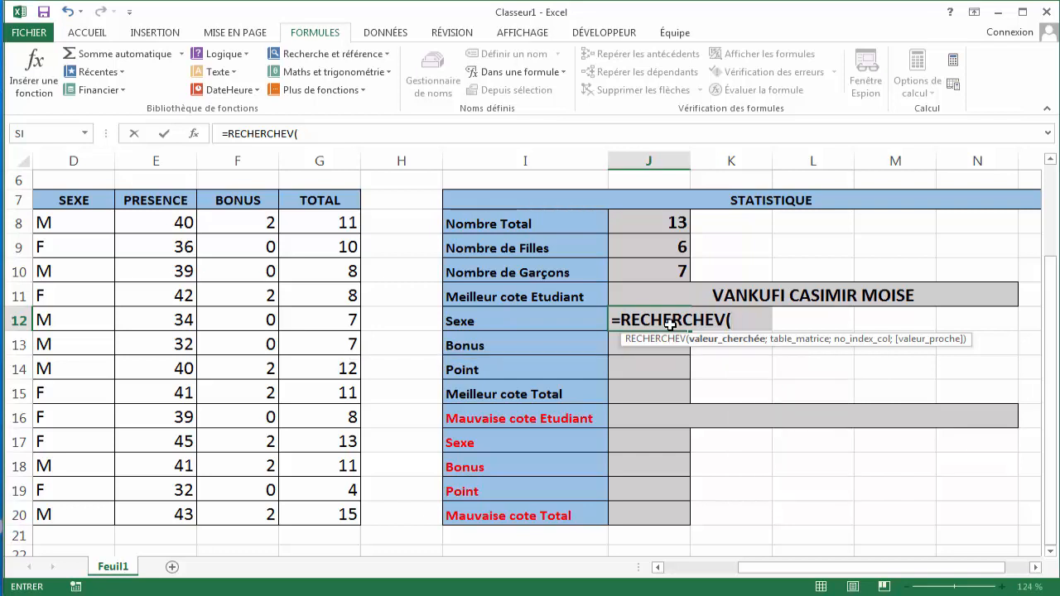
{"action": "type", "text": "Me"}
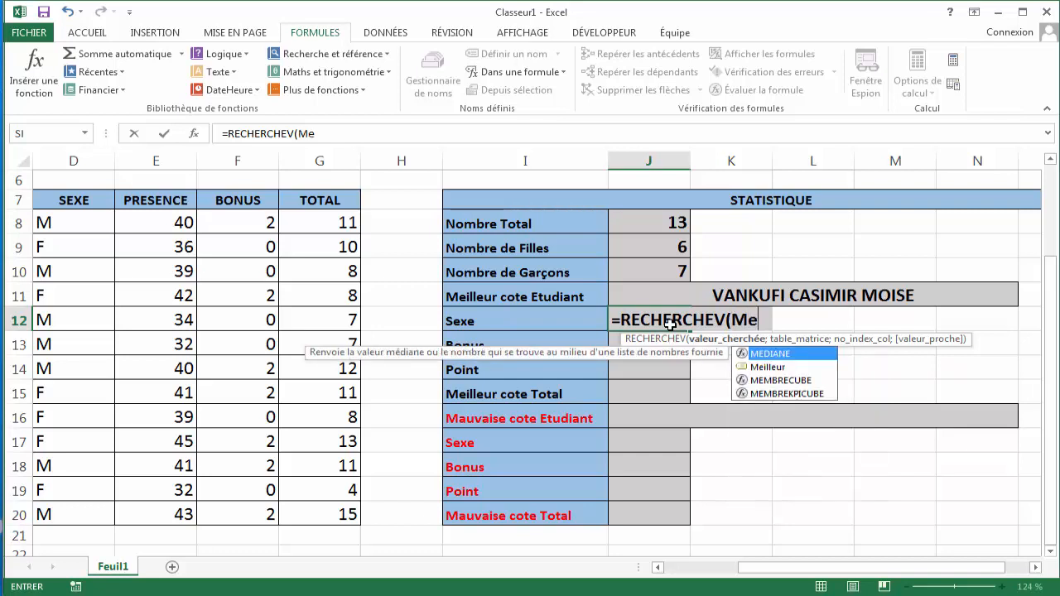
{"action": "type", "text": "i"}
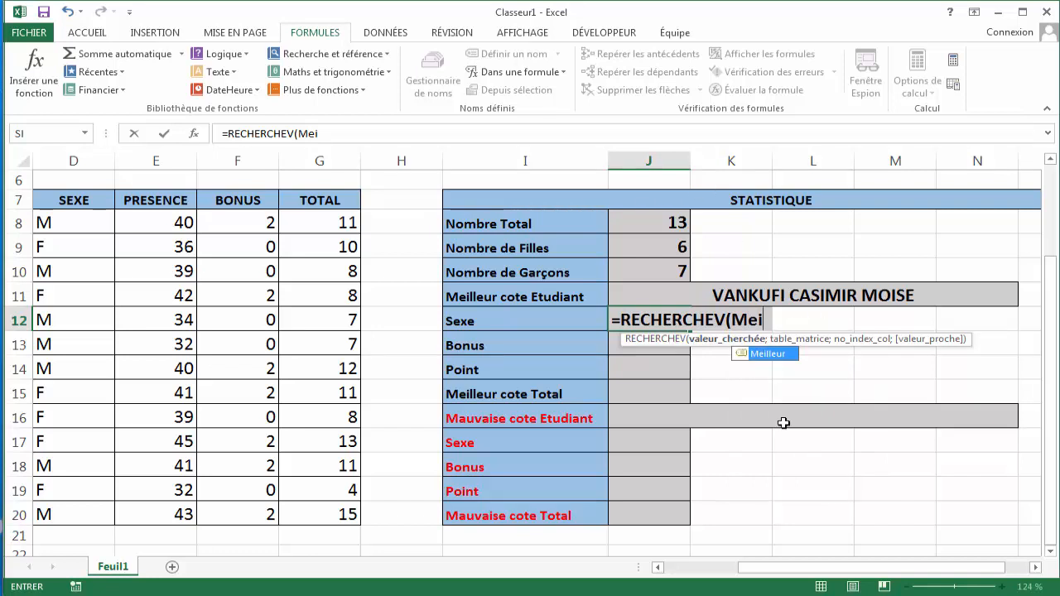
{"action": "key", "text": "Tab"}
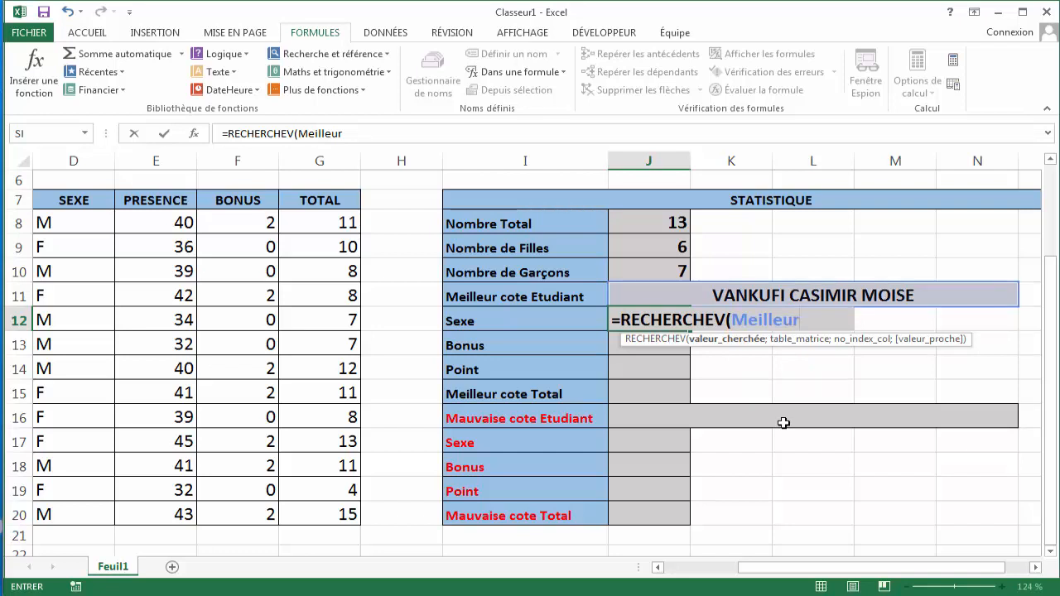
{"action": "type", "text": ";"}
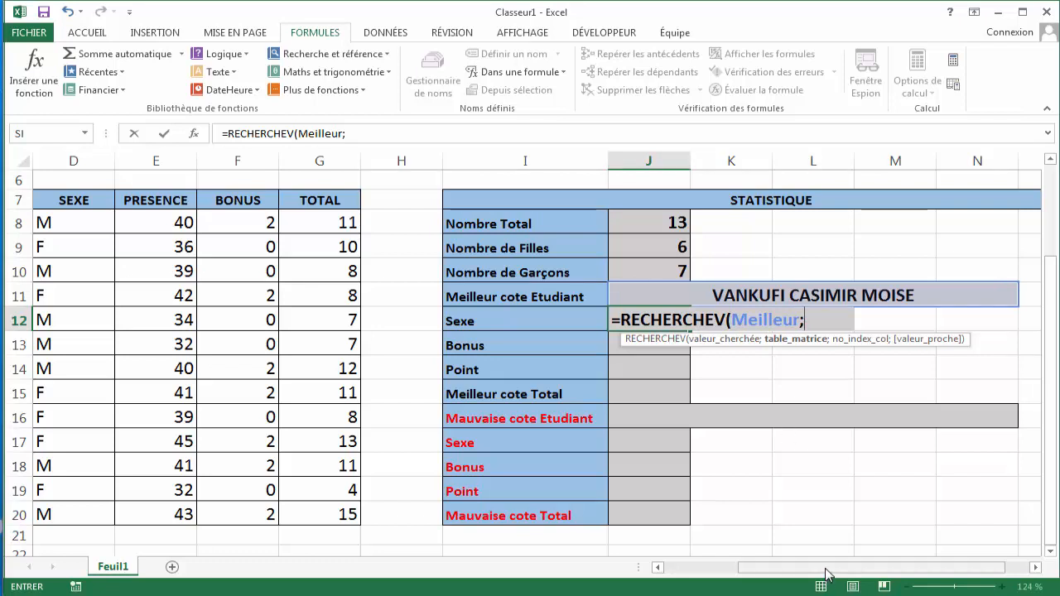
{"action": "key", "text": "BackSpace"}
{"action": "key", "text": "BackSpace"}
{"action": "key", "text": "BackSpace"}
{"action": "key", "text": "BackSpace"}
{"action": "key", "text": "BackSpace"}
{"action": "key", "text": "BackSpace"}
{"action": "key", "text": "BackSpace"}
{"action": "key", "text": "BackSpace"}
{"action": "key", "text": "BackSpace"}
{"action": "key", "text": "BackSpace"}
{"action": "key", "text": "BackSpace"}
{"action": "key", "text": "BackSpace"}
{"action": "key", "text": "BackSpace"}
{"action": "key", "text": "BackSpace"}
{"action": "key", "text": "BackSpace"}
{"action": "key", "text": "BackSpace"}
{"action": "key", "text": "BackSpace"}
{"action": "key", "text": "BackSpace"}
{"action": "key", "text": "BackSpace"}
{"action": "key", "text": "BackSpace"}
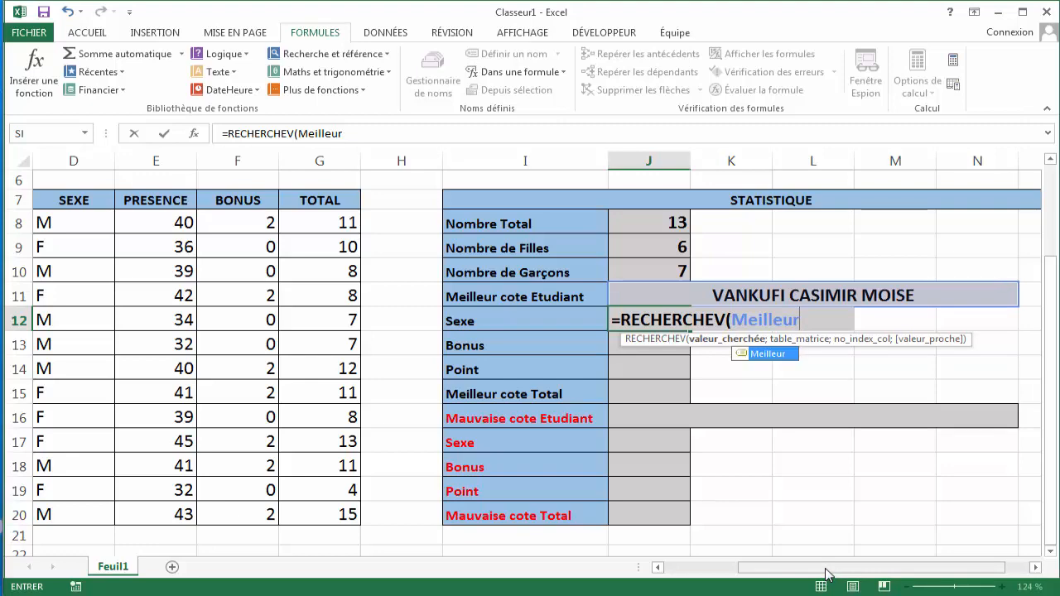
- Name the student data range C8:G20 as table
{"action": "left_click", "coordinate": [662, 345]}
{"action": "left_click_drag", "start_coordinate": [741, 568], "coordinate": [710, 570]}
{"action": "left_click_drag", "start_coordinate": [284, 222], "coordinate": [820, 525]}
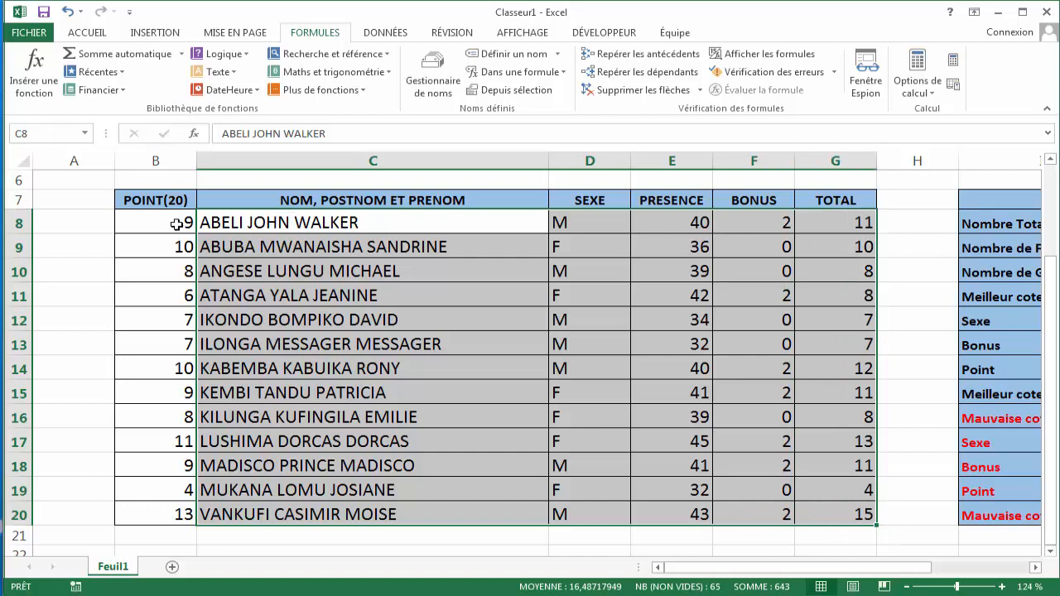
{"action": "left_click", "coordinate": [53, 138]}
{"action": "left_click_drag", "start_coordinate": [695, 564], "coordinate": [791, 575]}
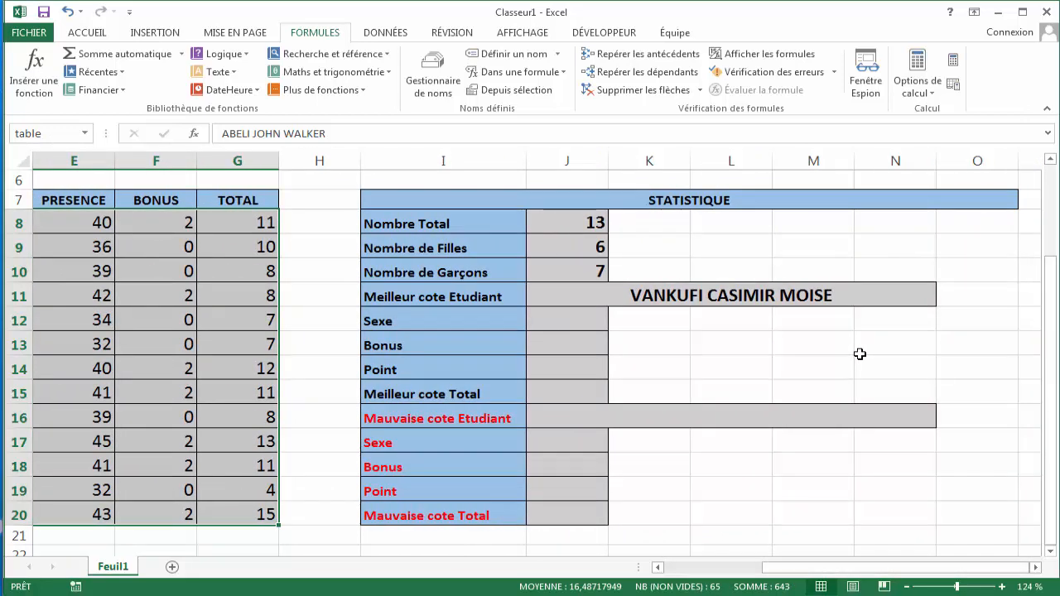
- Enter =RECHERCHEV(Meilleur;table;2;0) in J12 to look up the best student's sex
{"action": "left_click", "coordinate": [563, 316]}
{"action": "type", "text": "="}
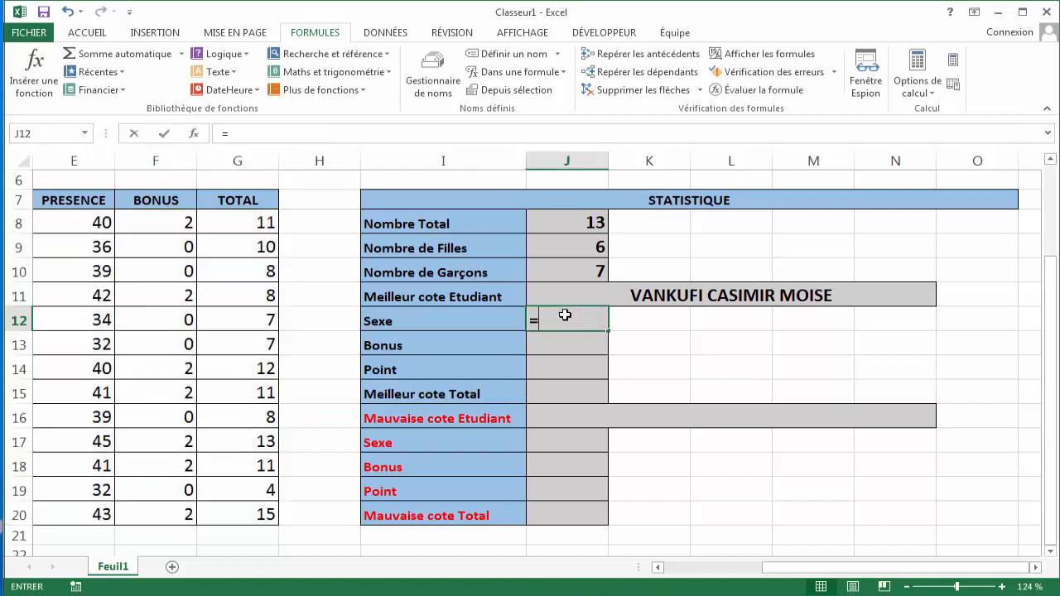
{"action": "type", "text": "RE"}
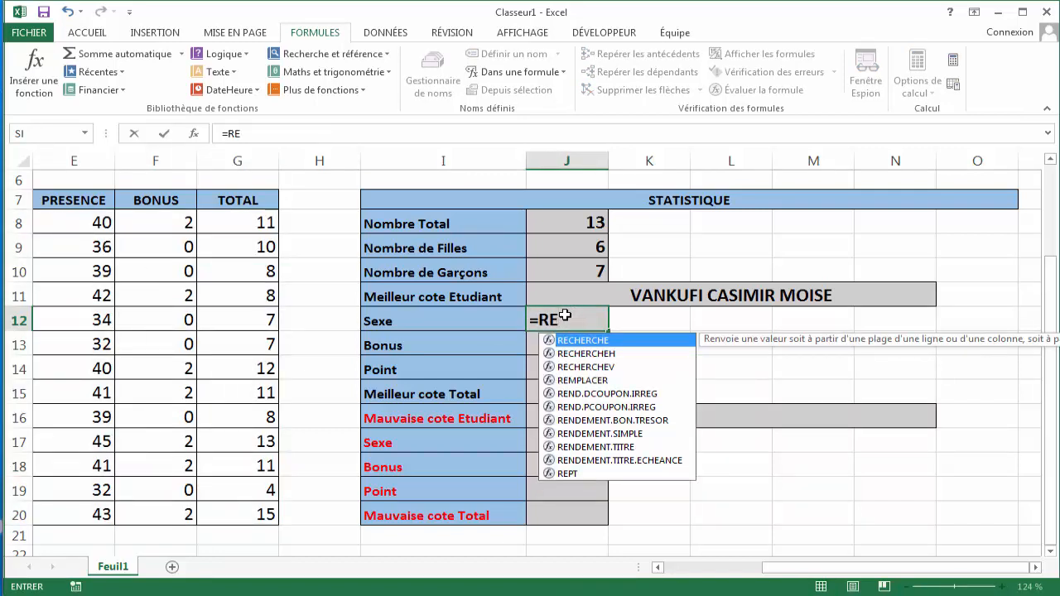
{"action": "key", "text": "Down"}
{"action": "key", "text": "Down"}
{"action": "key", "text": "Tab"}
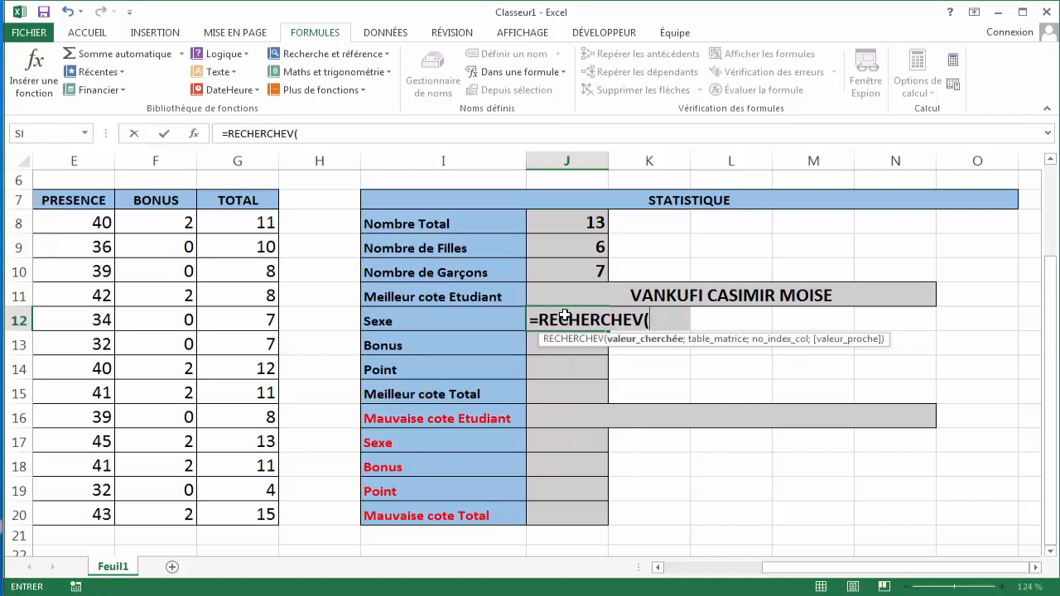
{"action": "type", "text": "Mei"}
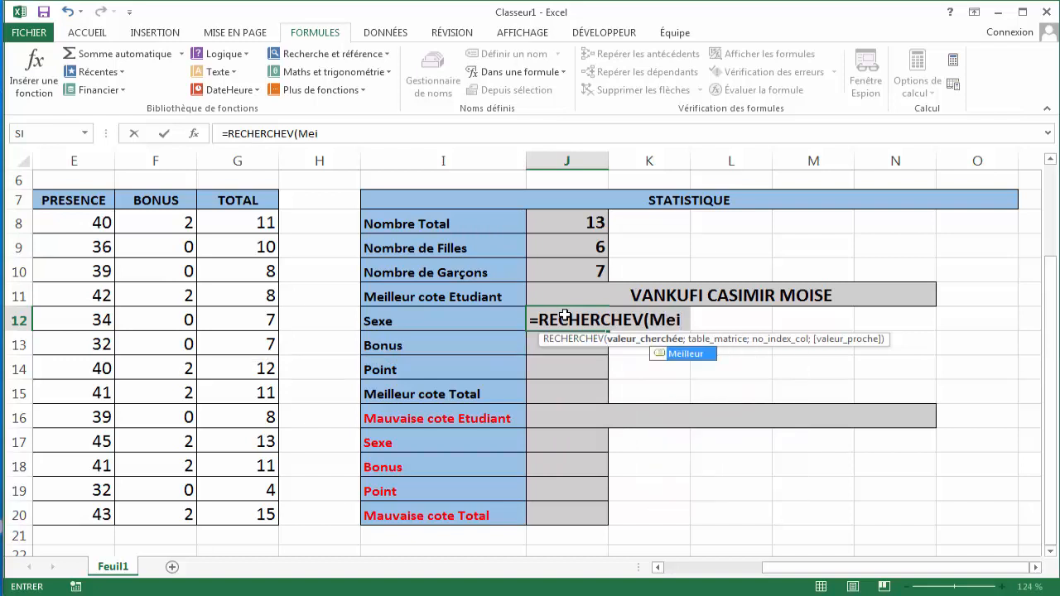
{"action": "key", "text": "Tab"}
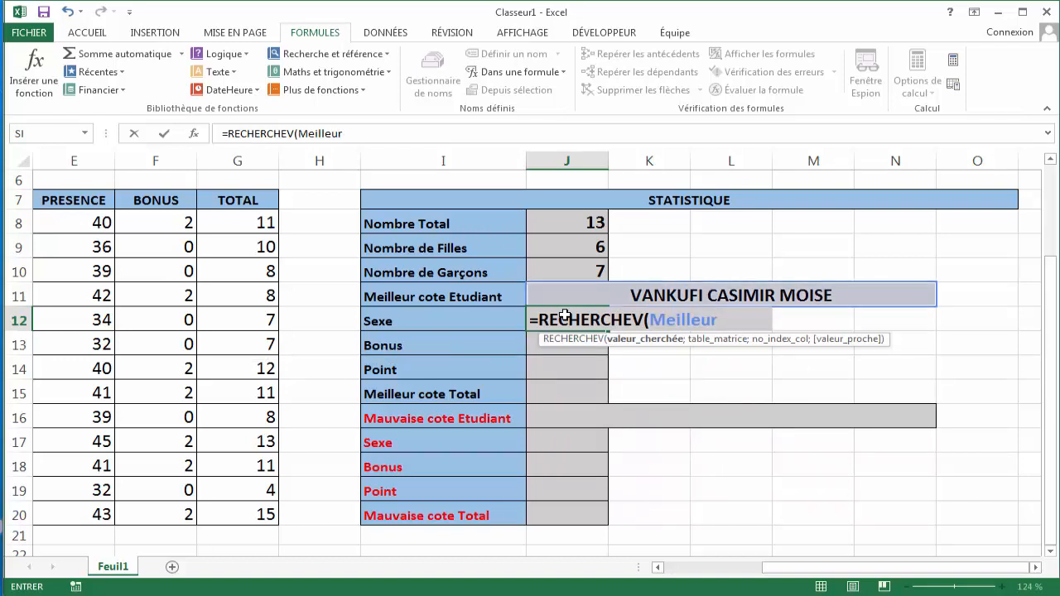
{"action": "type", "text": ";"}
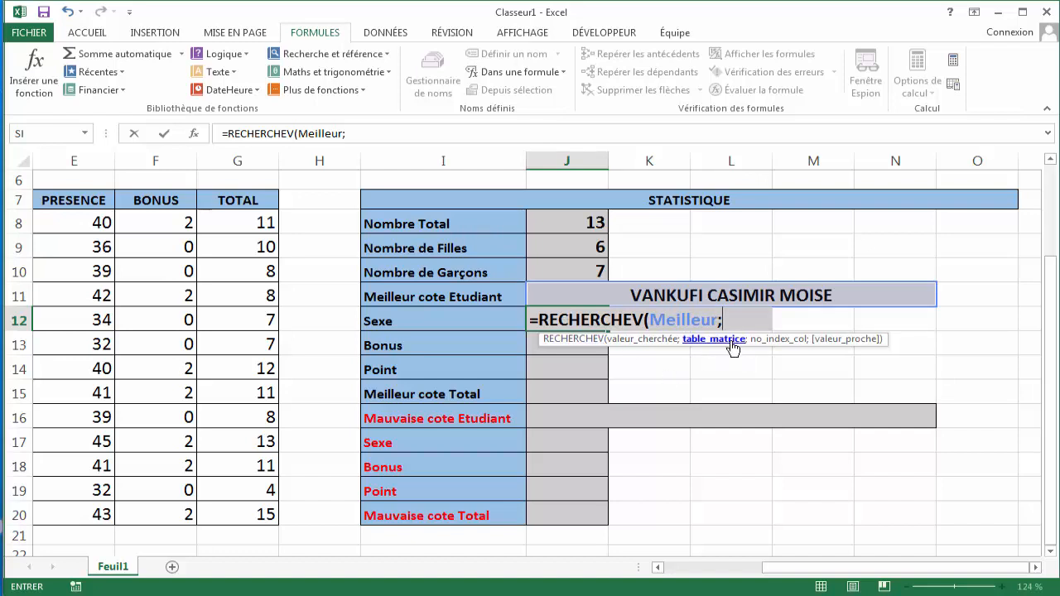
{"action": "type", "text": "ta"}
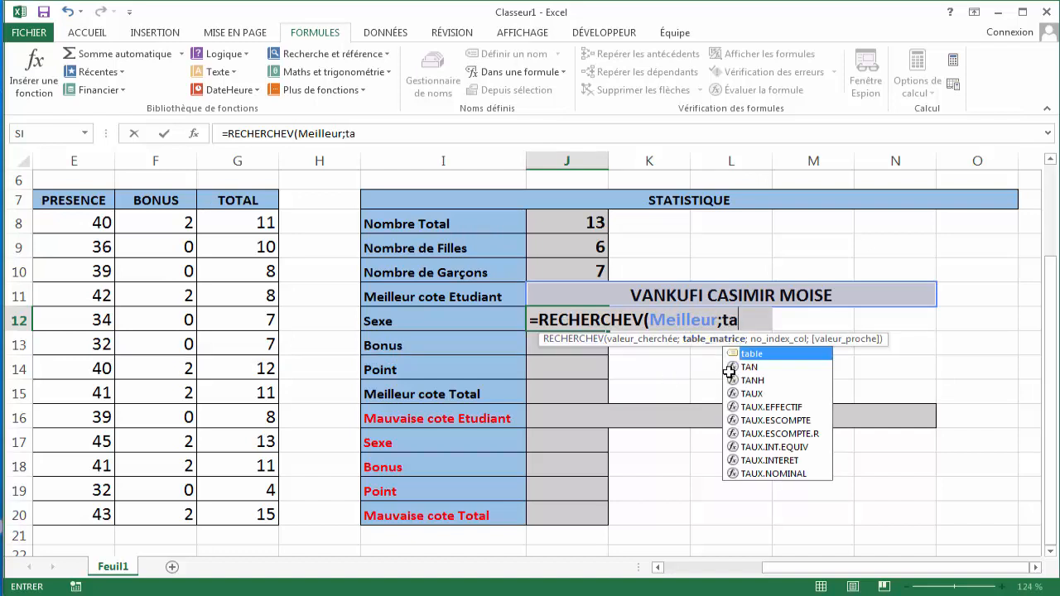
{"action": "key", "text": "Tab"}
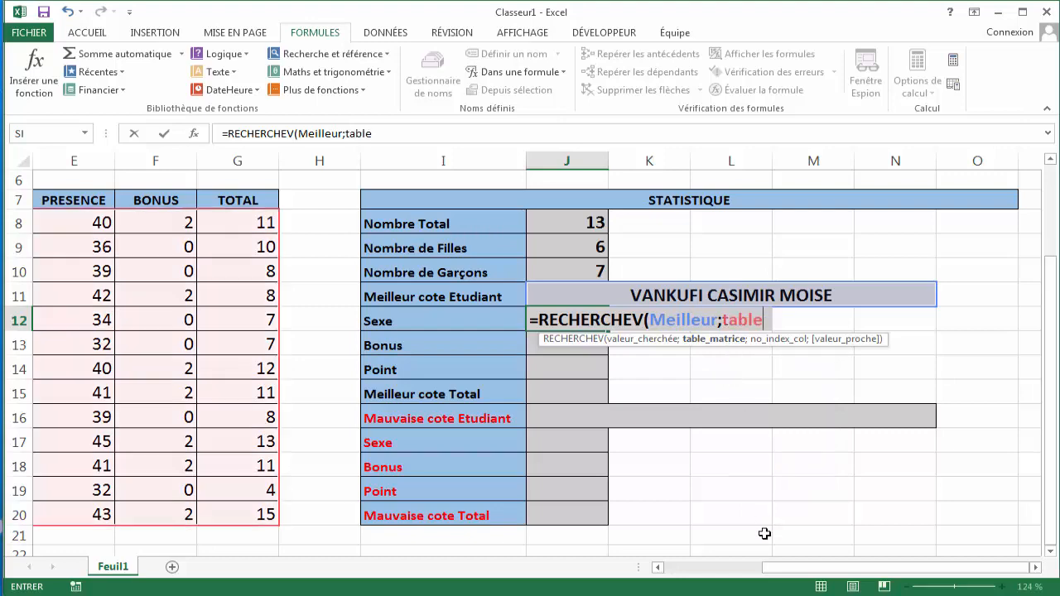
{"action": "left_click_drag", "start_coordinate": [786, 568], "coordinate": [762, 587]}
{"action": "type", "text": ";"}
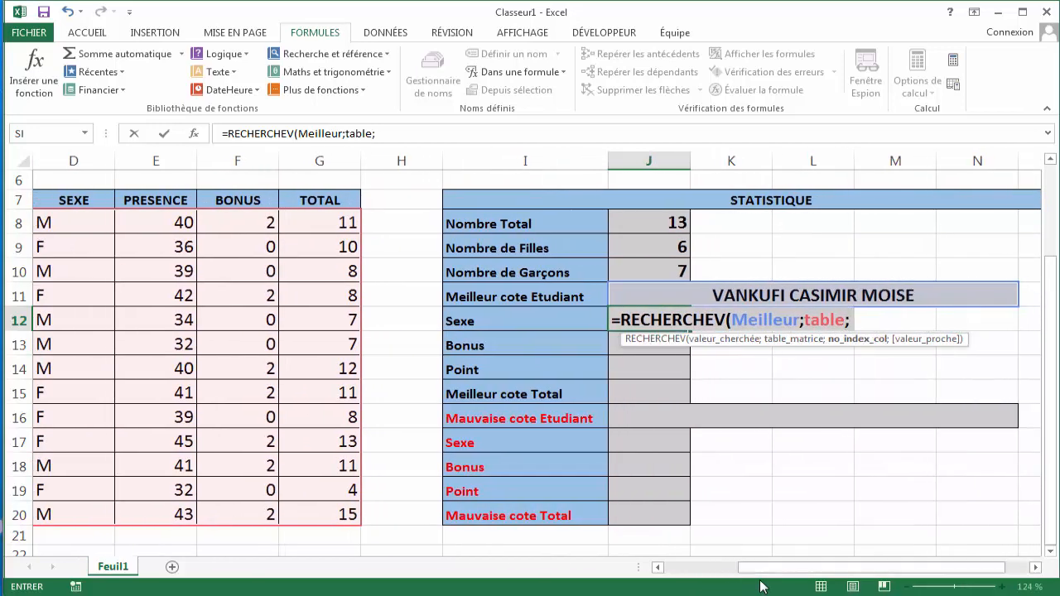
{"action": "left_click_drag", "start_coordinate": [818, 569], "coordinate": [741, 582]}
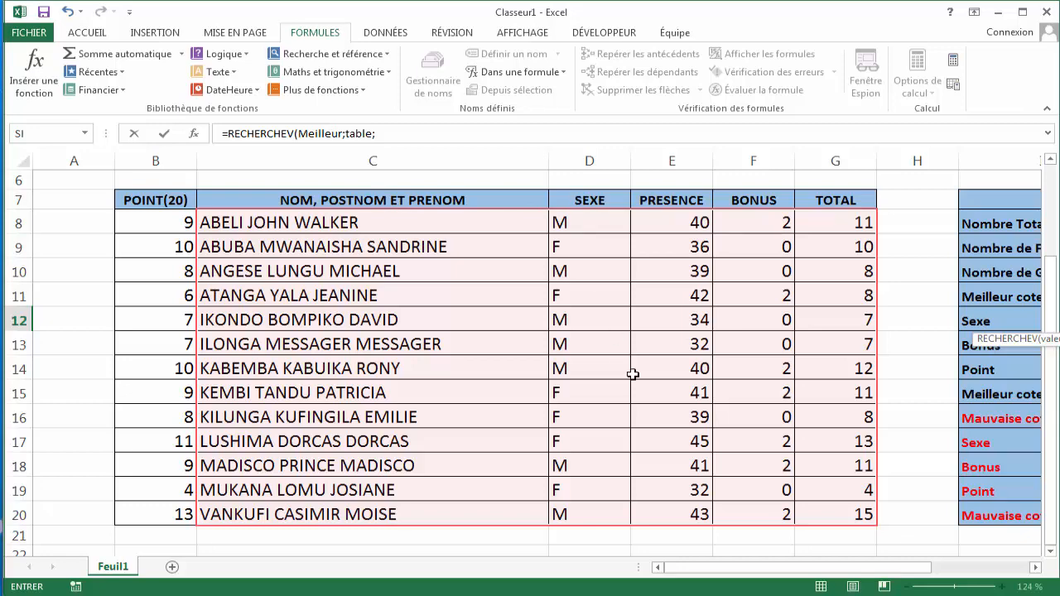
{"action": "left_click_drag", "start_coordinate": [718, 570], "coordinate": [794, 569]}
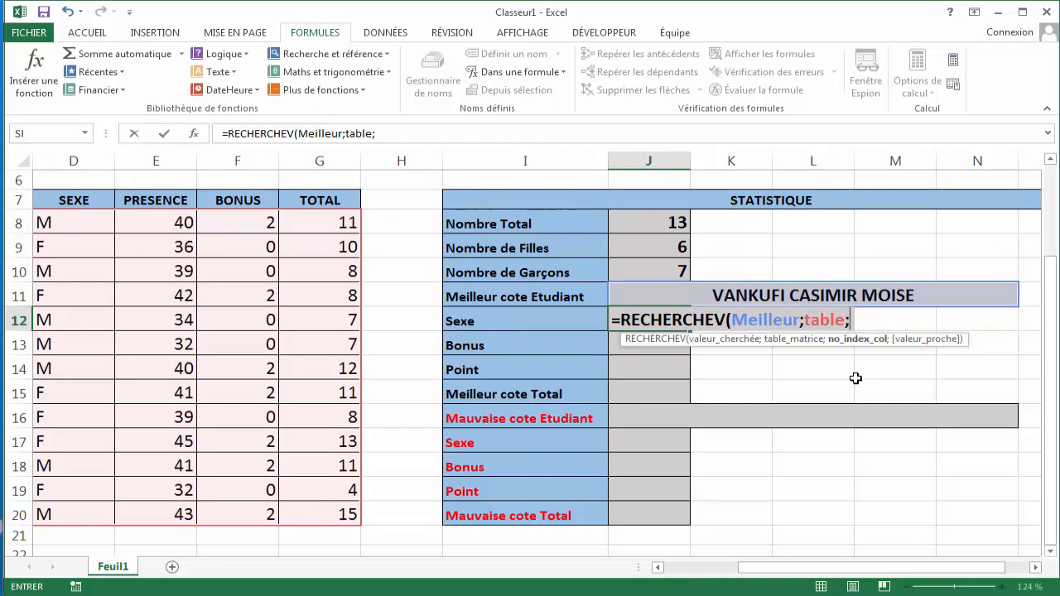
{"action": "type", "text": "é"}
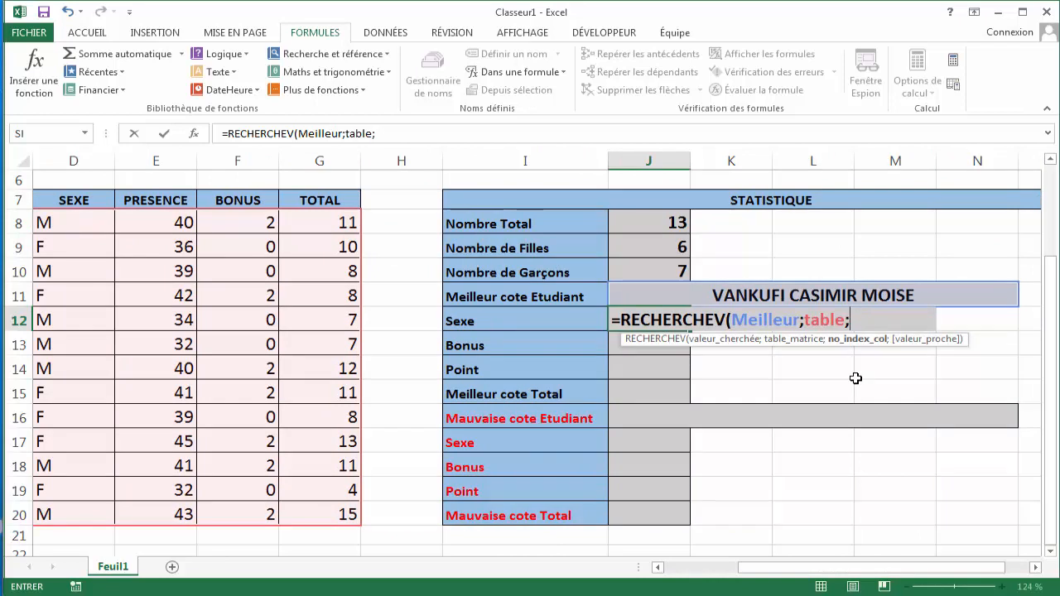
{"action": "type", "text": ";"}
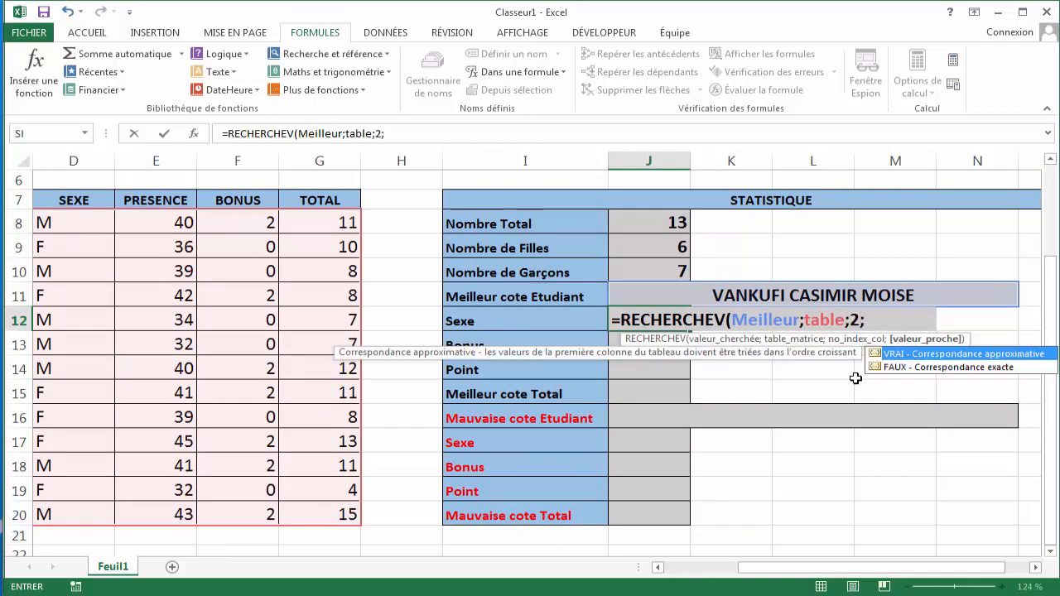
{"action": "type", "text": "0)"}
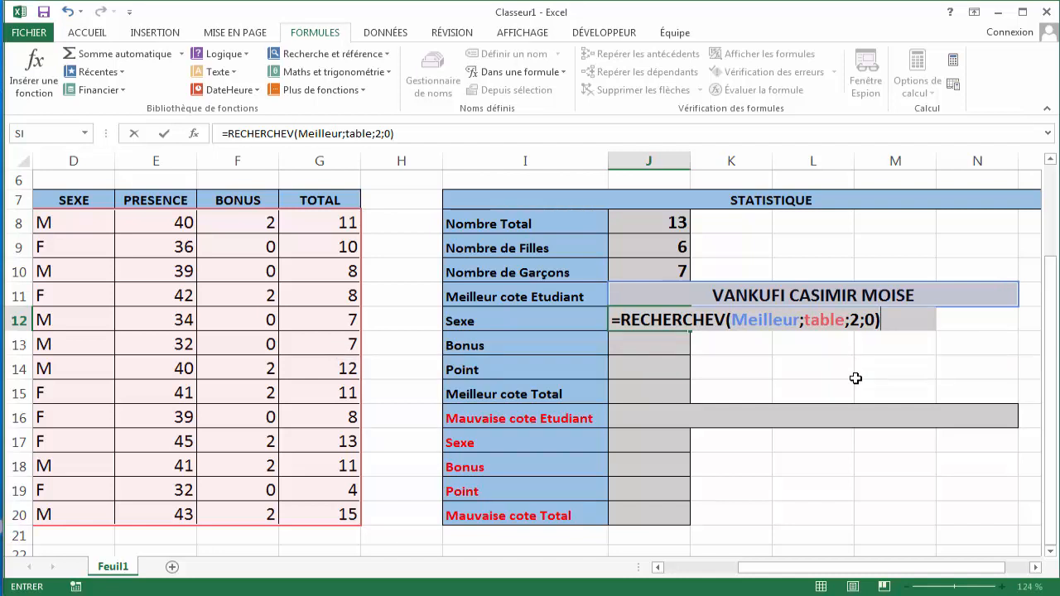
{"action": "key", "text": "Return"}
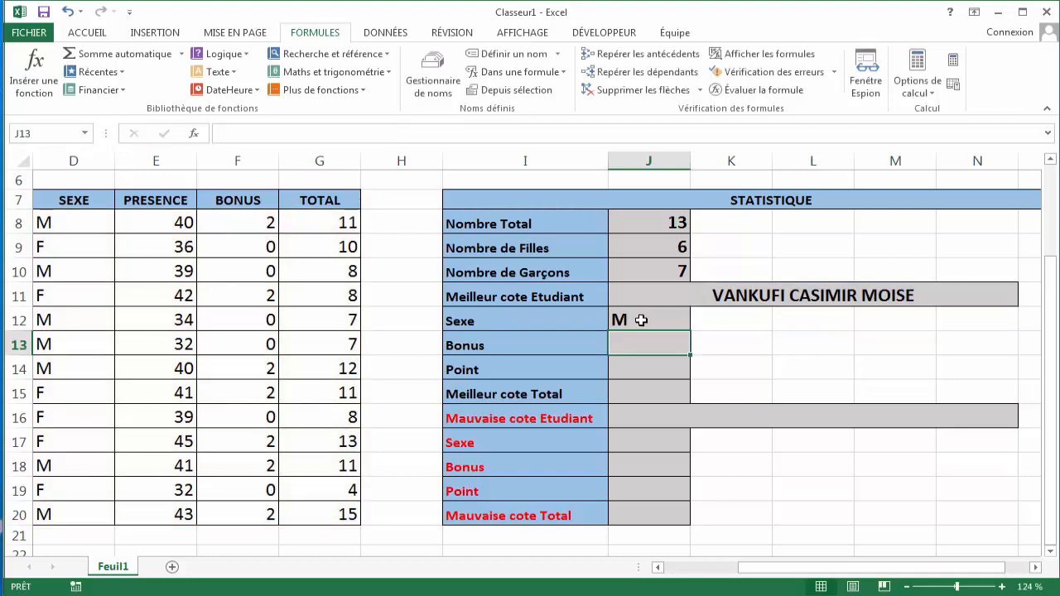
- Check the top-scoring student's sex in row 20 against J12's lookup result
{"action": "left_click_drag", "start_coordinate": [781, 568], "coordinate": [721, 580]}
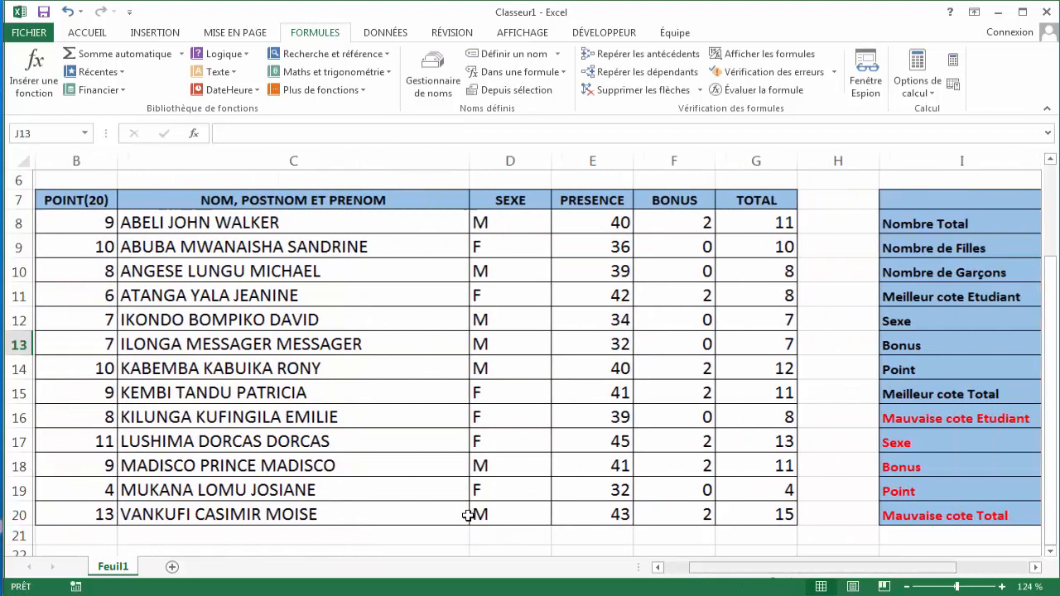
{"action": "left_click", "coordinate": [304, 515]}
{"action": "left_click", "coordinate": [488, 520]}
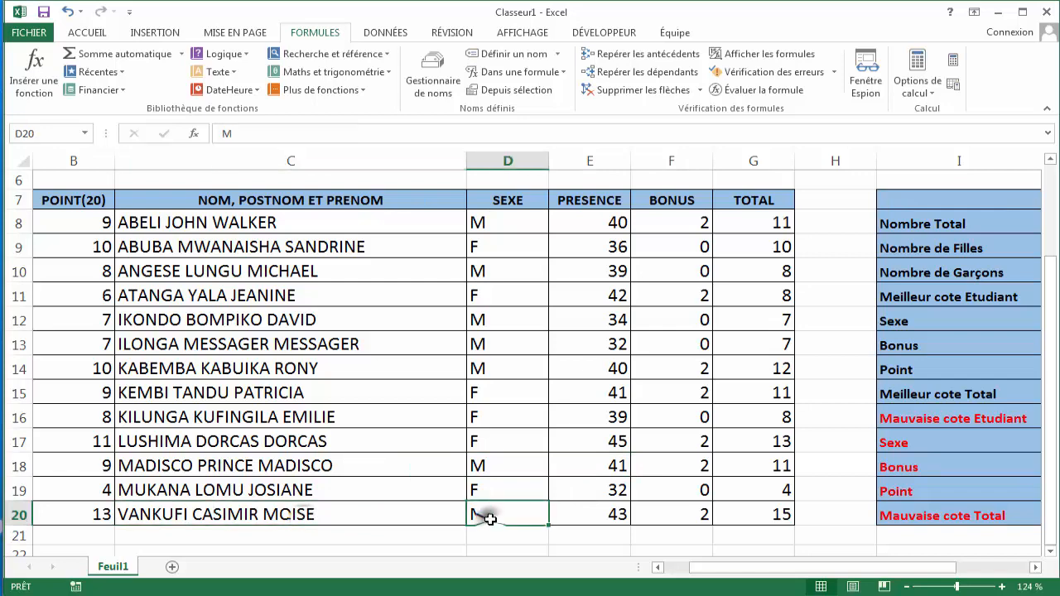
{"action": "left_click_drag", "start_coordinate": [814, 572], "coordinate": [849, 571]}
{"action": "left_click", "coordinate": [633, 348]}
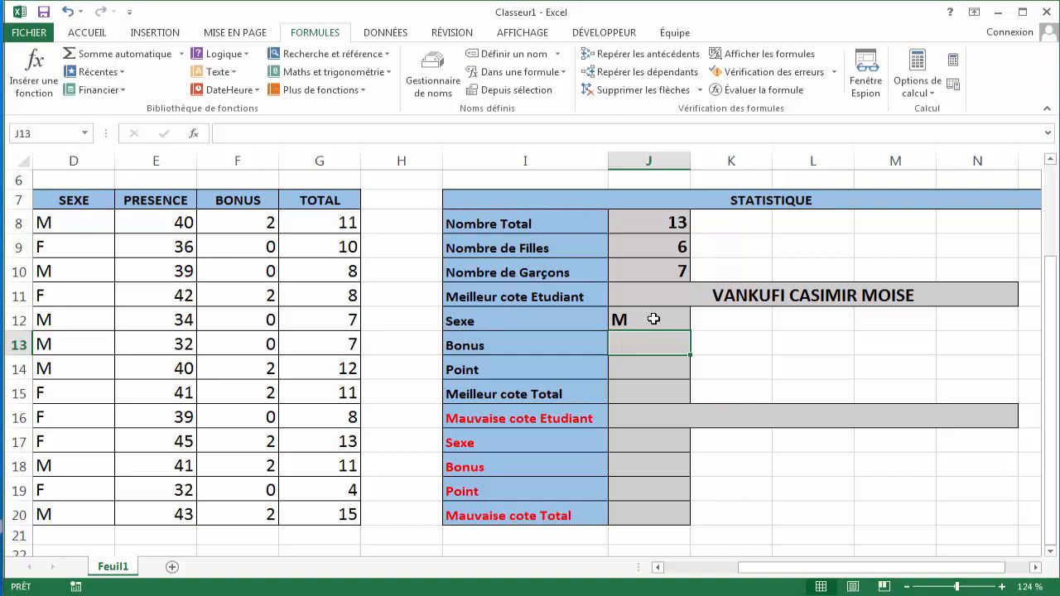
- Enter =RECHERCHEV(Meilleur;table;4;0) in J13 to look up the best student's bonus
{"action": "double_click", "coordinate": [651, 319]}
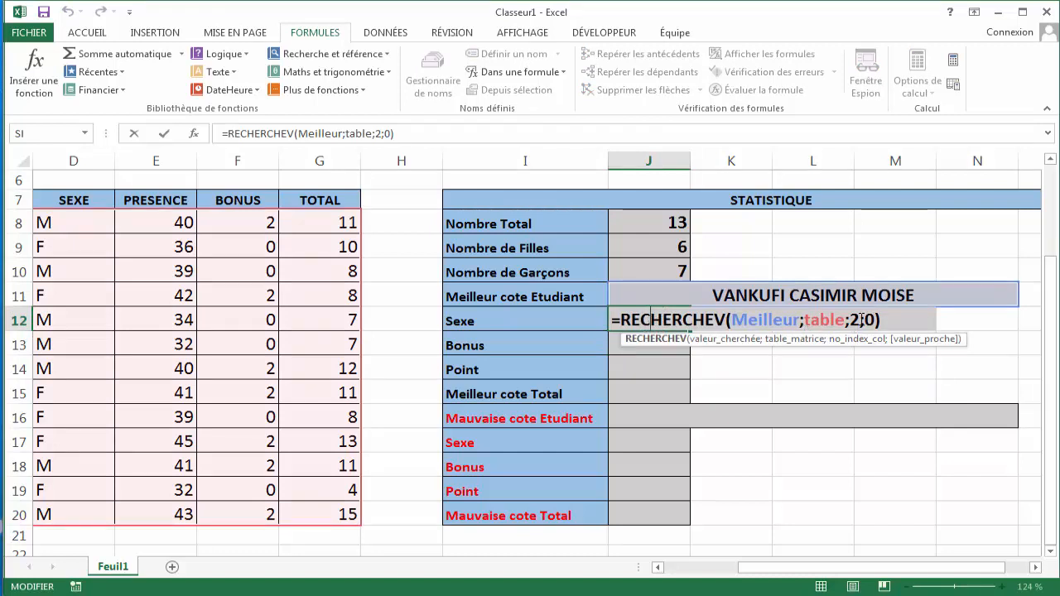
{"action": "key", "text": "Return"}
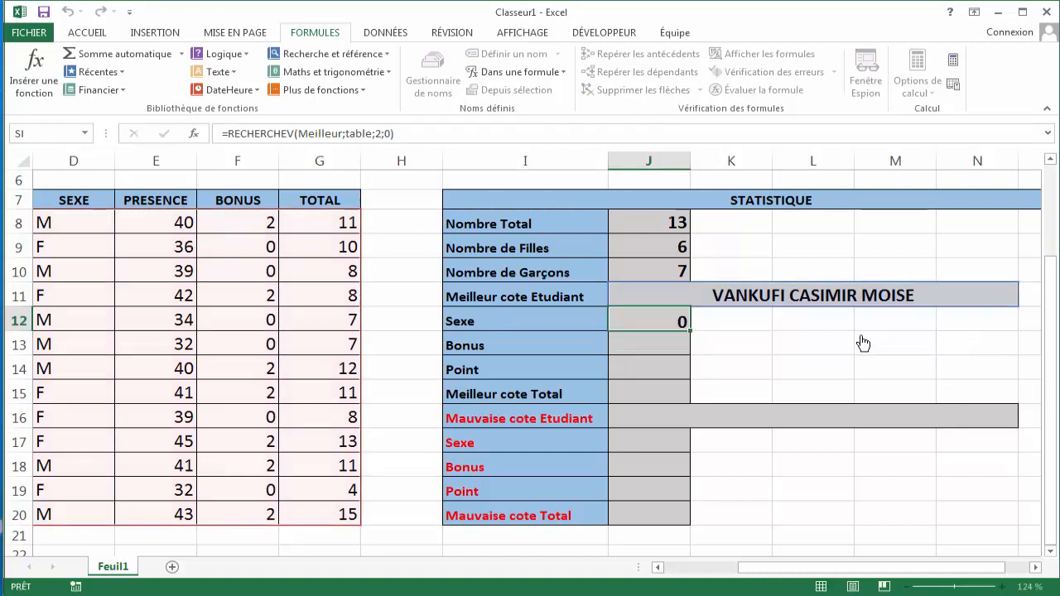
{"action": "double_click", "coordinate": [642, 339]}
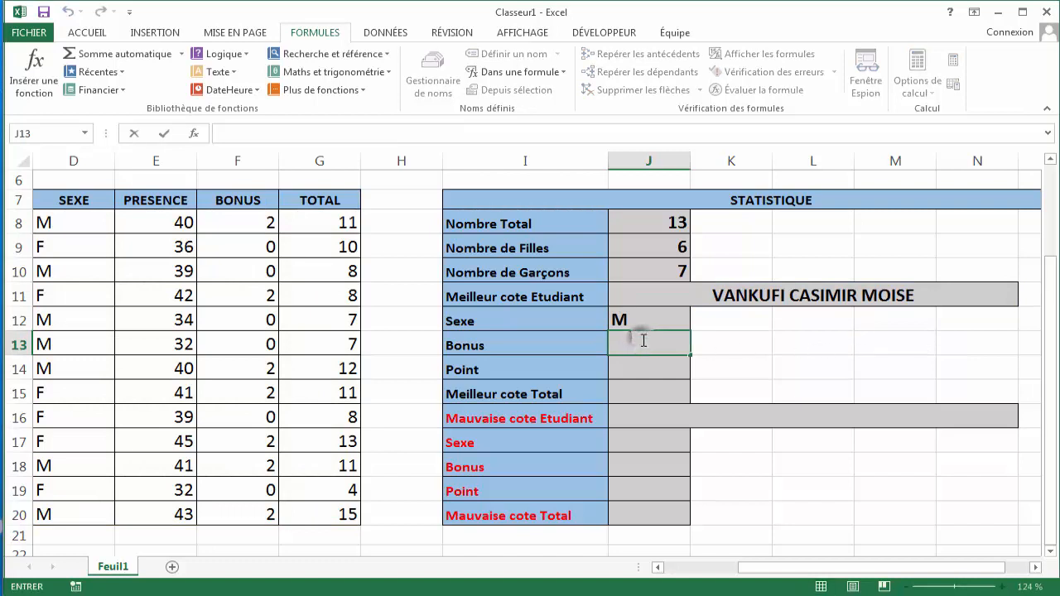
{"action": "type", "text": "=RE"}
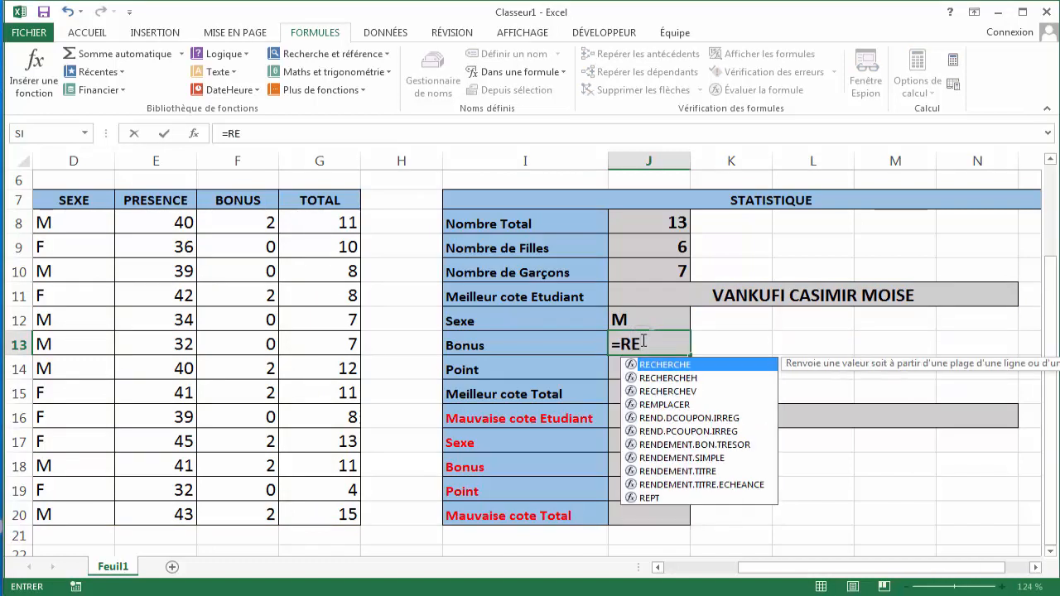
{"action": "key", "text": "Down"}
{"action": "key", "text": "Down"}
{"action": "key", "text": "Tab"}
{"action": "type", "text": "Mei"}
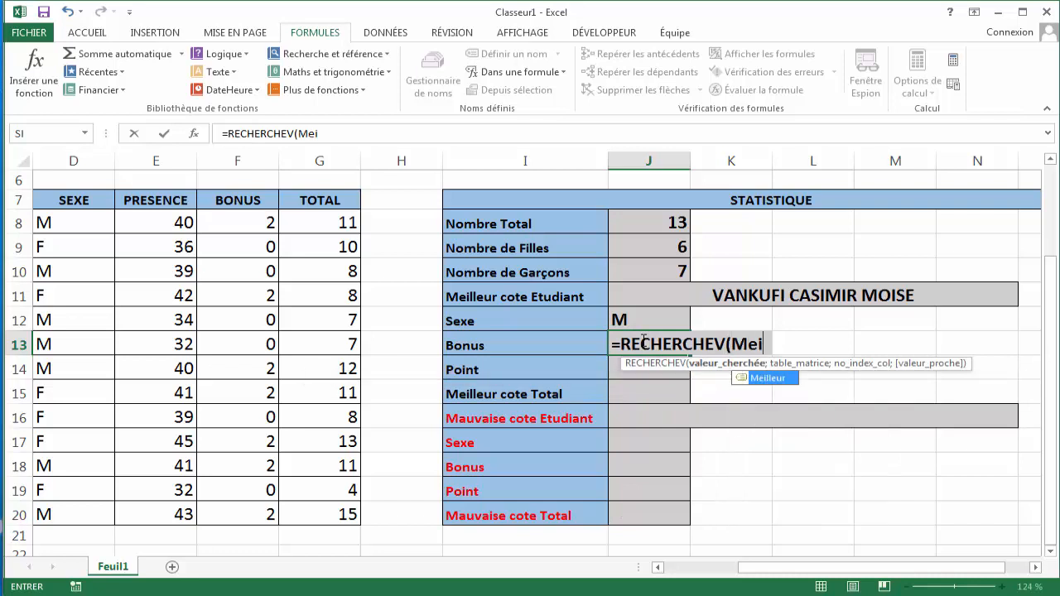
{"action": "key", "text": "Tab"}
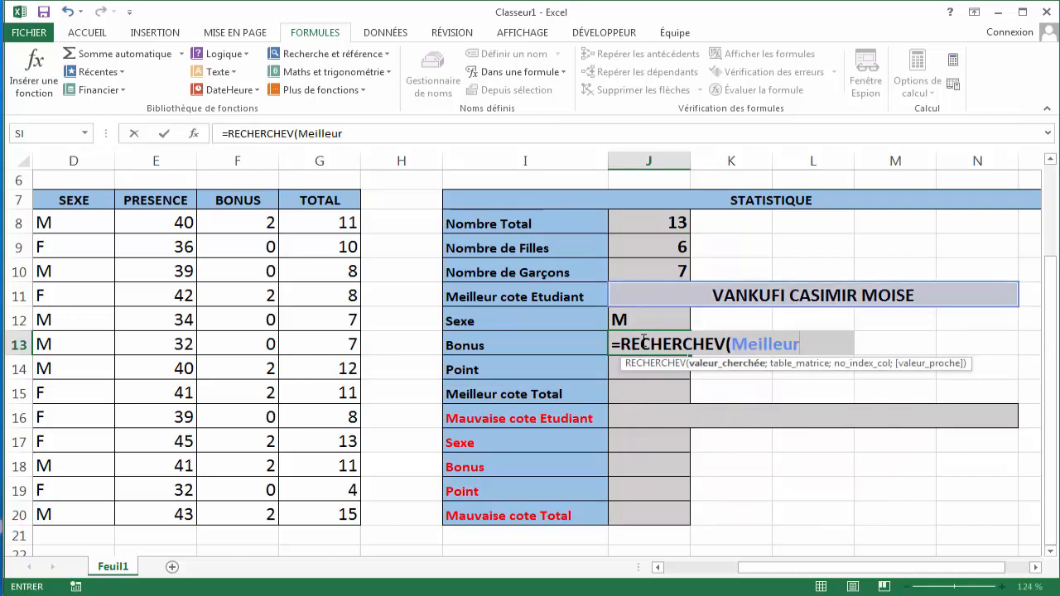
{"action": "key", "text": "BackSpace"}
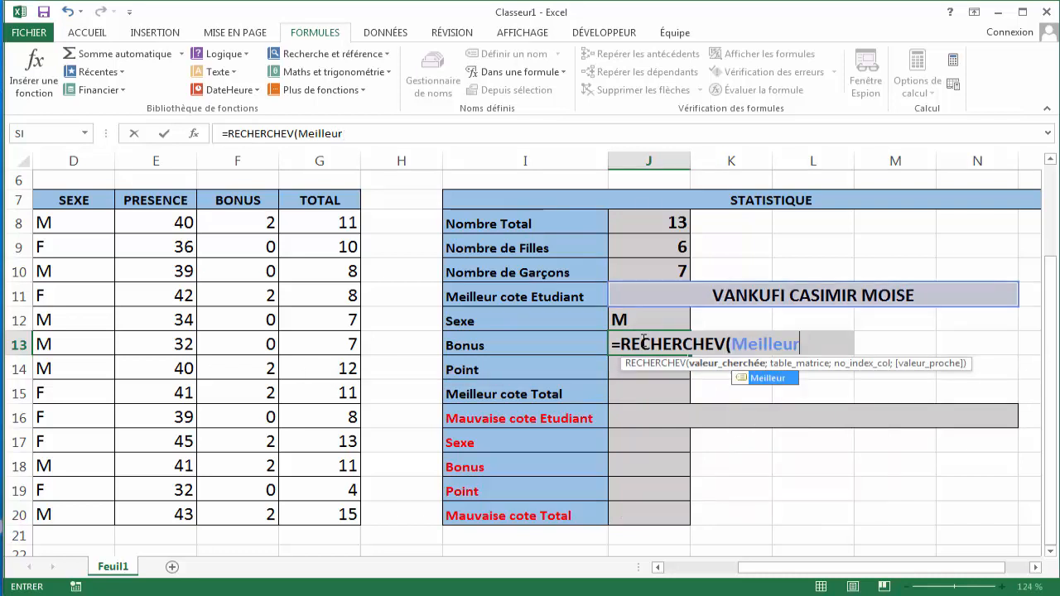
{"action": "type", "text": ";"}
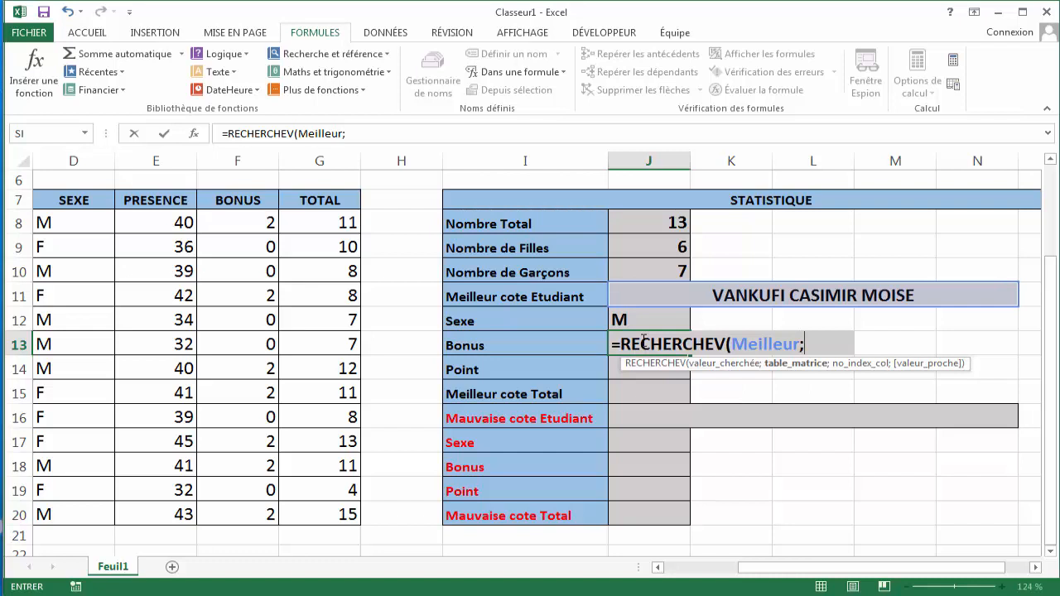
{"action": "type", "text": "ta"}
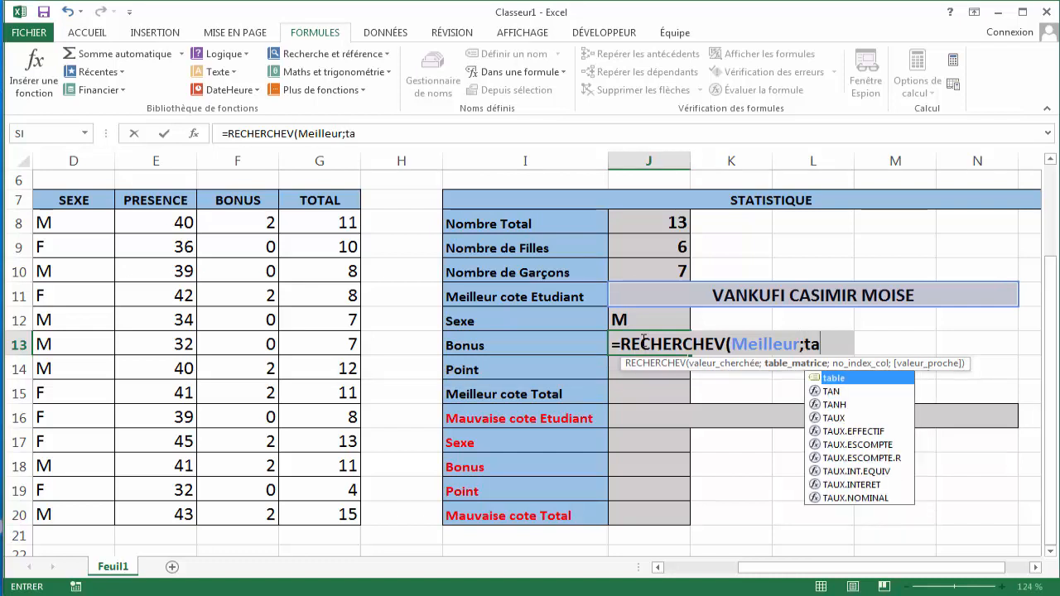
{"action": "type", "text": "ble;"}
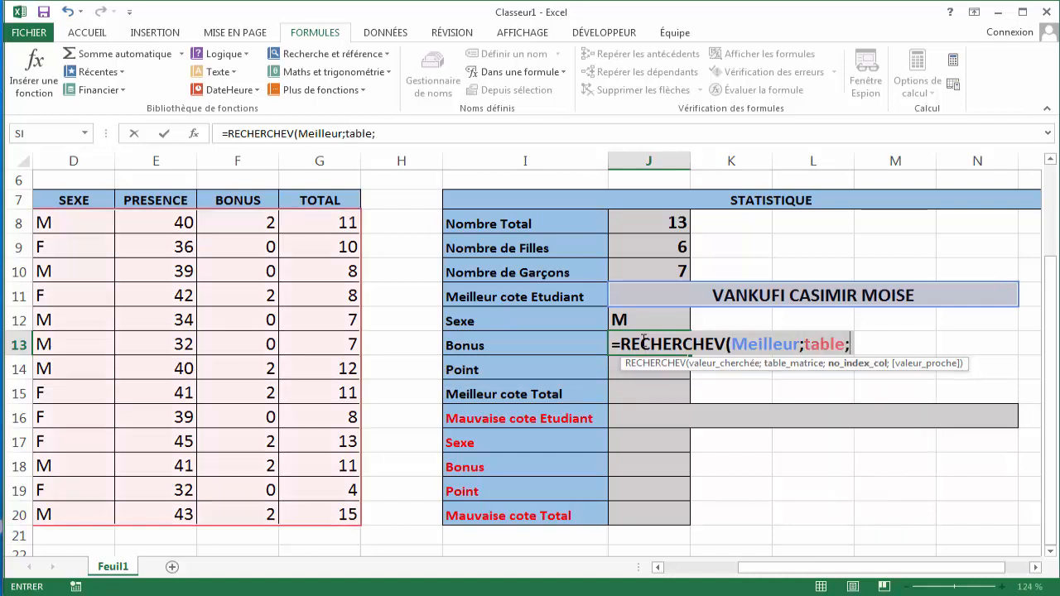
{"action": "left_click_drag", "start_coordinate": [757, 570], "coordinate": [735, 574]}
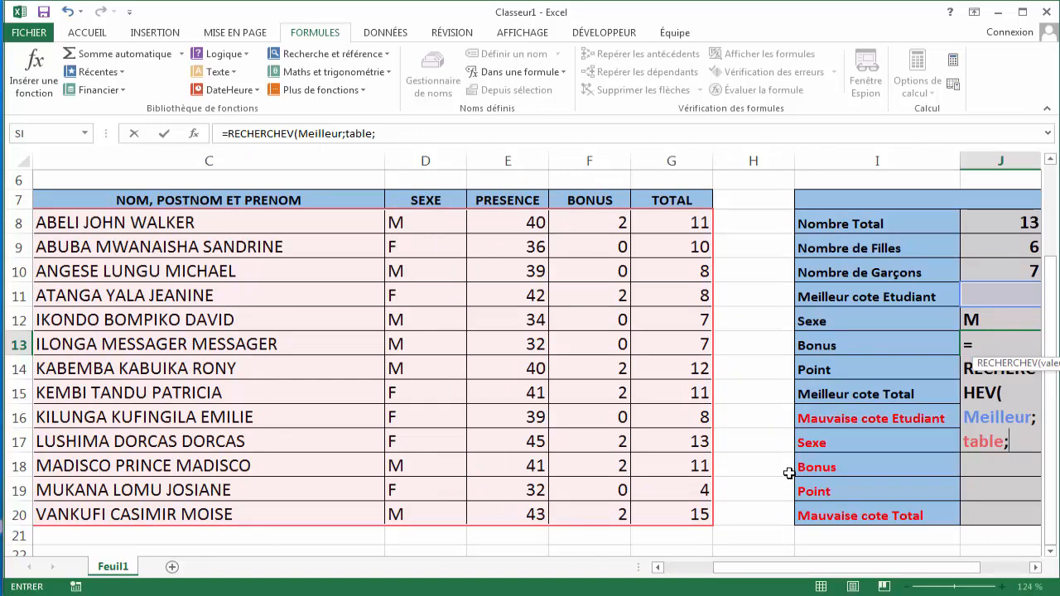
{"action": "left_click_drag", "start_coordinate": [797, 569], "coordinate": [821, 568]}
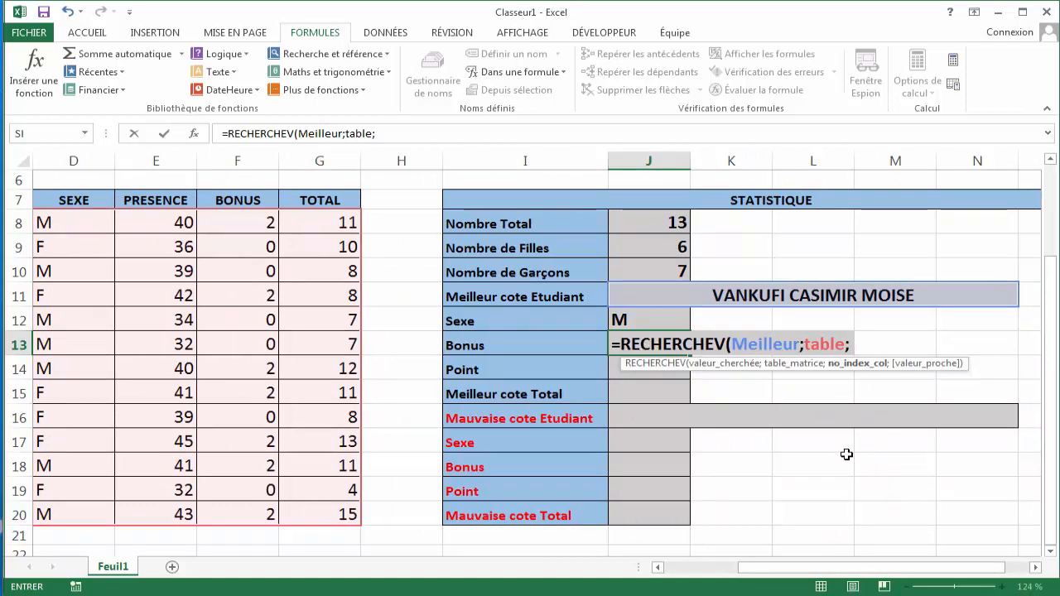
{"action": "type", "text": "4;"}
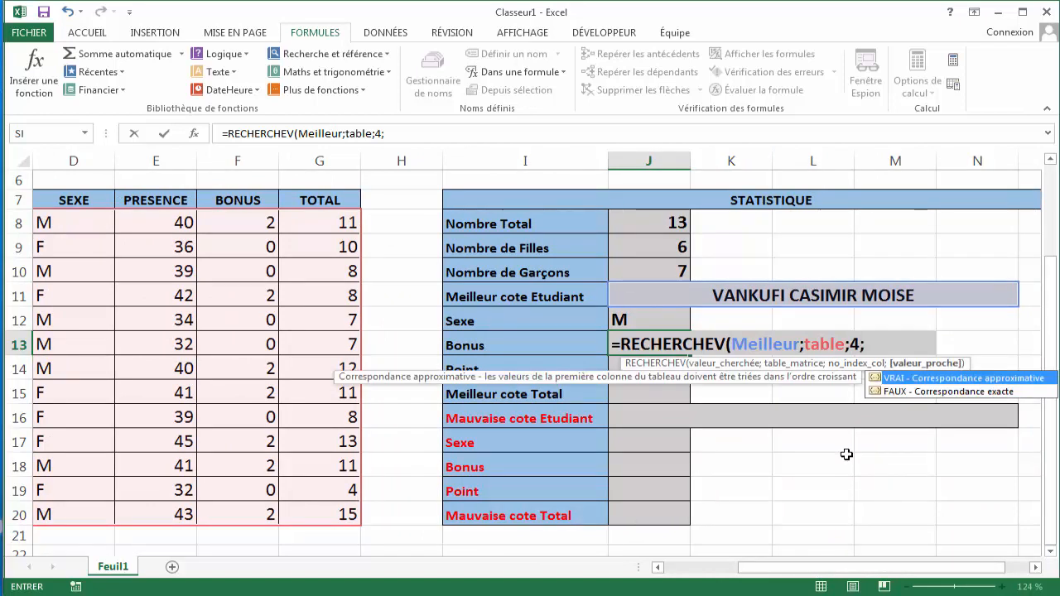
{"action": "type", "text": "0)"}
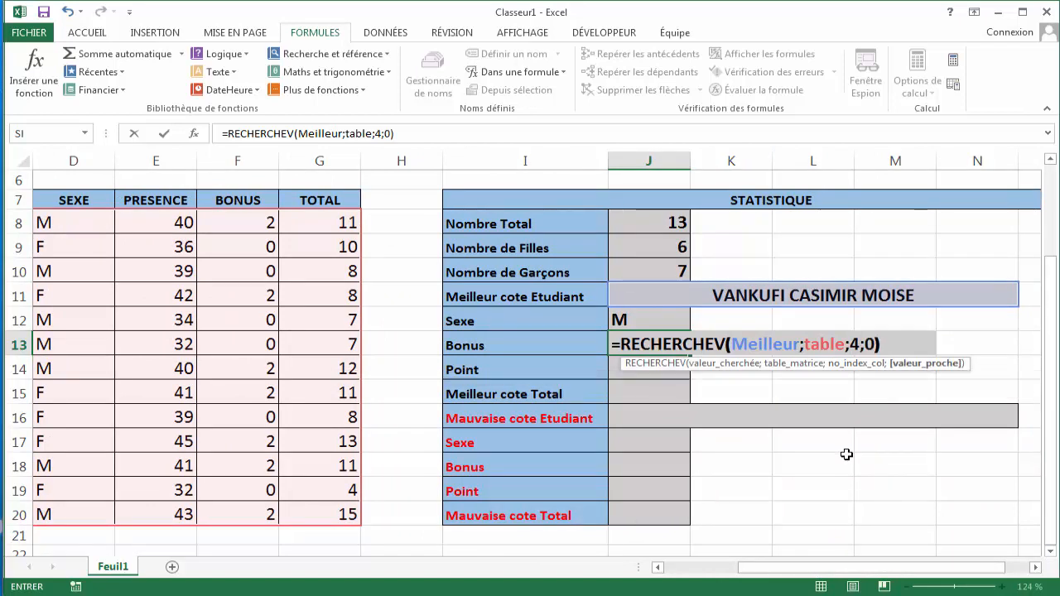
{"action": "key", "text": "Return"}
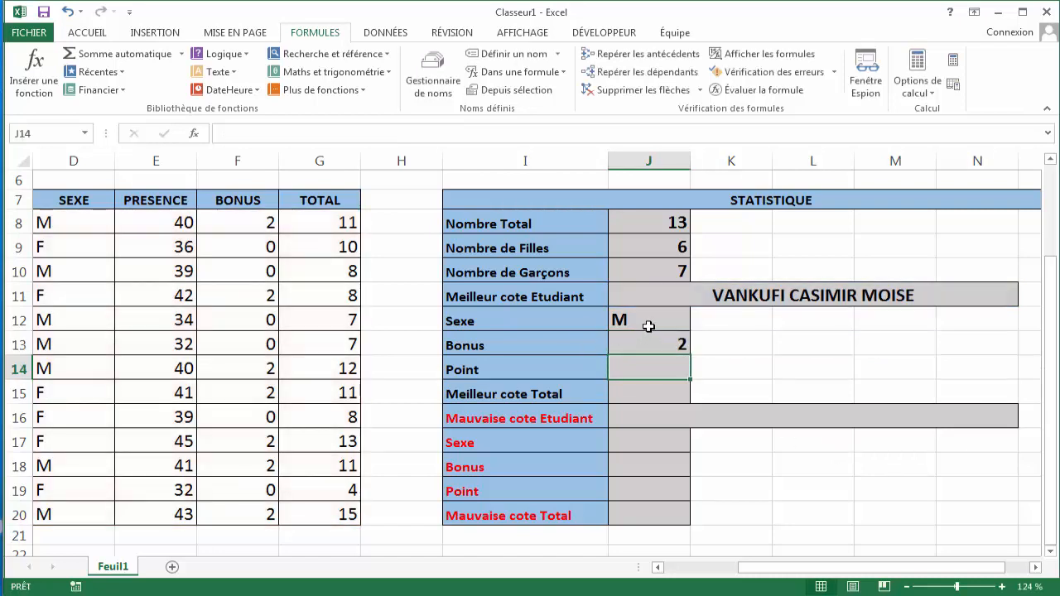
- Center-align the results in J12:J15
{"action": "left_click_drag", "start_coordinate": [649, 327], "coordinate": [648, 393]}
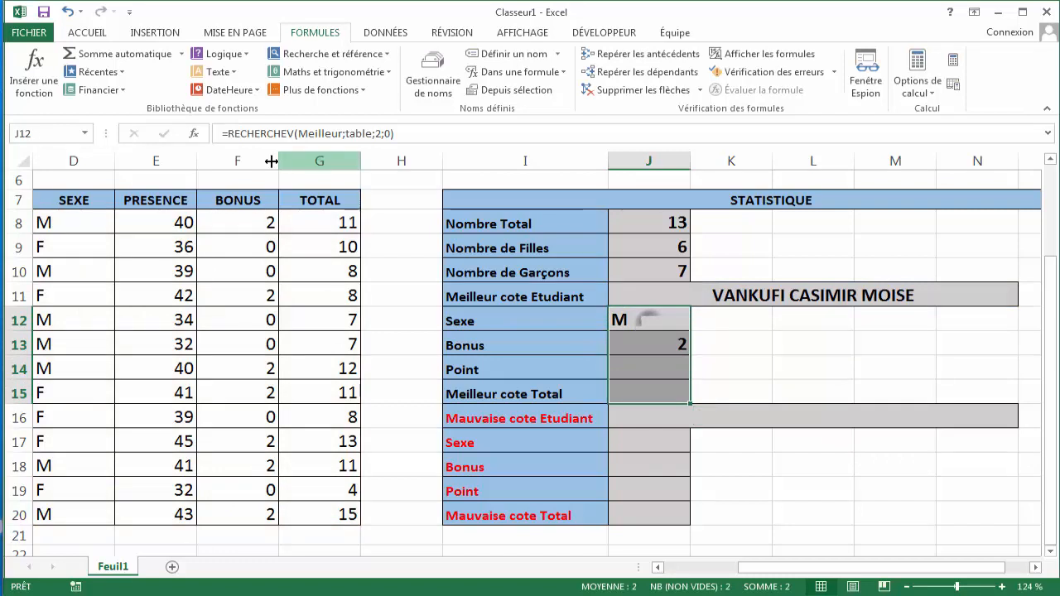
{"action": "left_click", "coordinate": [87, 34]}
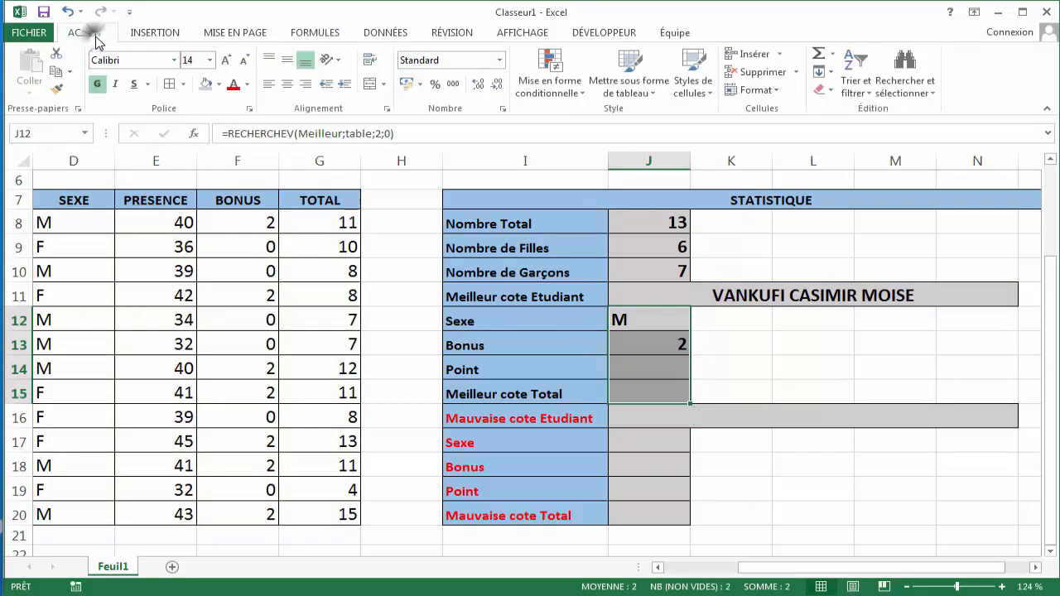
{"action": "left_click", "coordinate": [287, 84]}
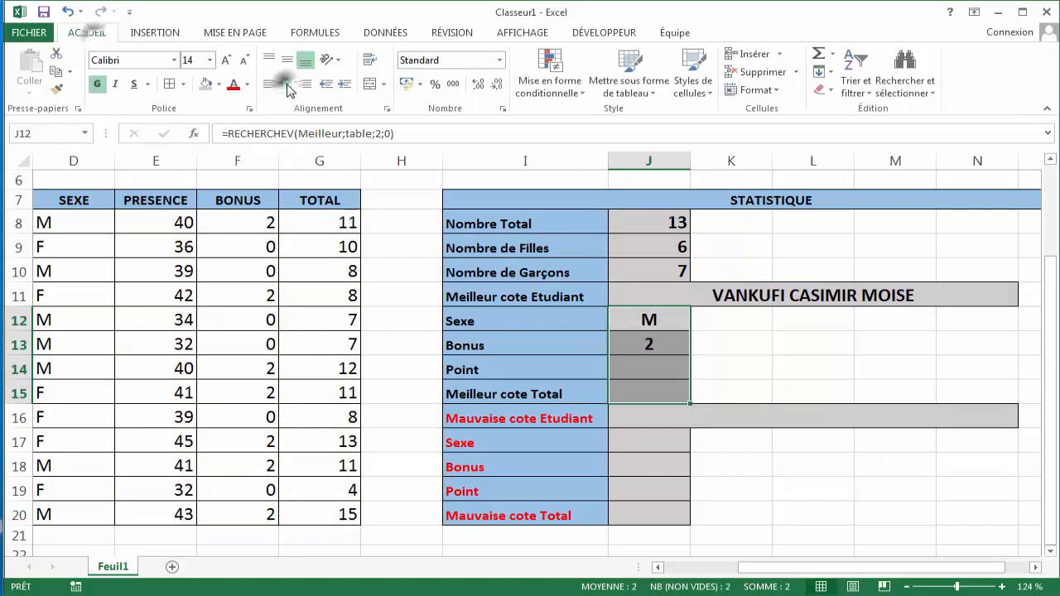
- Enter =MAX(B8:B20) in J14 to get the best student's point
{"action": "left_click", "coordinate": [640, 362]}
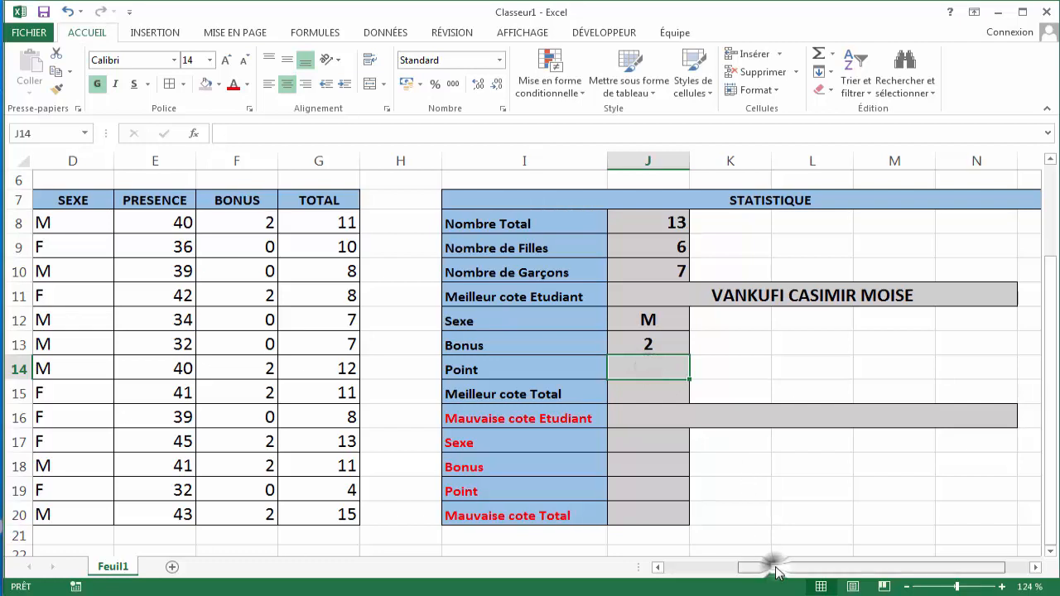
{"action": "left_click_drag", "start_coordinate": [777, 572], "coordinate": [752, 571]}
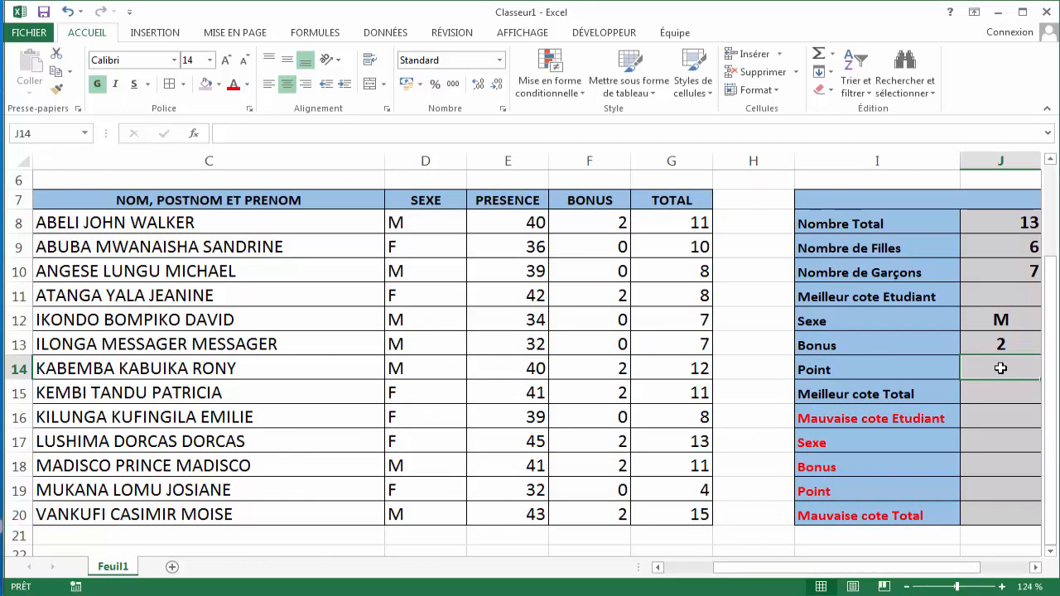
{"action": "left_click_drag", "start_coordinate": [916, 568], "coordinate": [814, 573]}
{"action": "type", "text": "="}
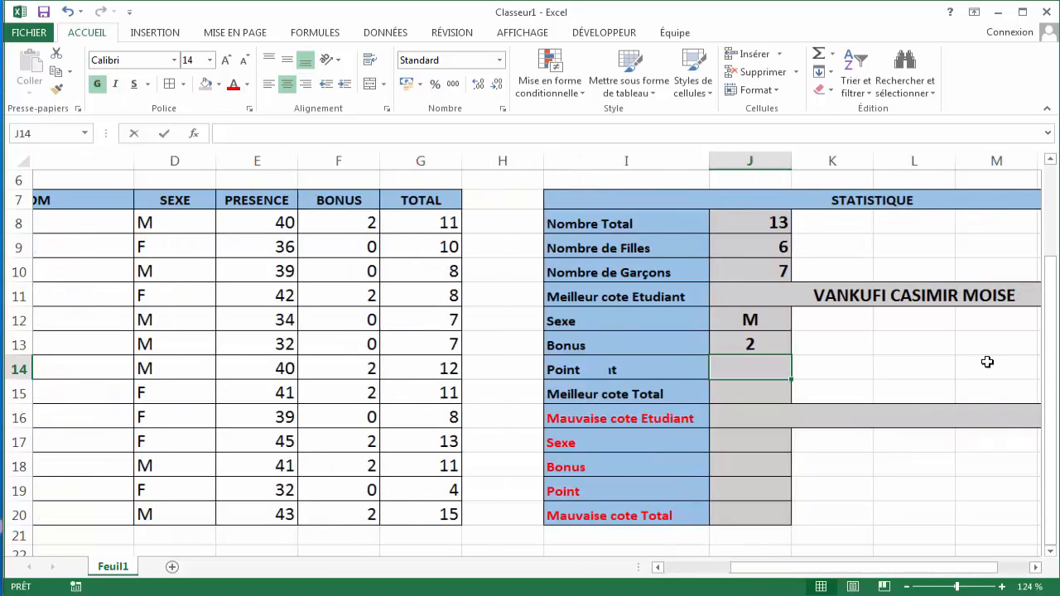
{"action": "type", "text": "MAX"}
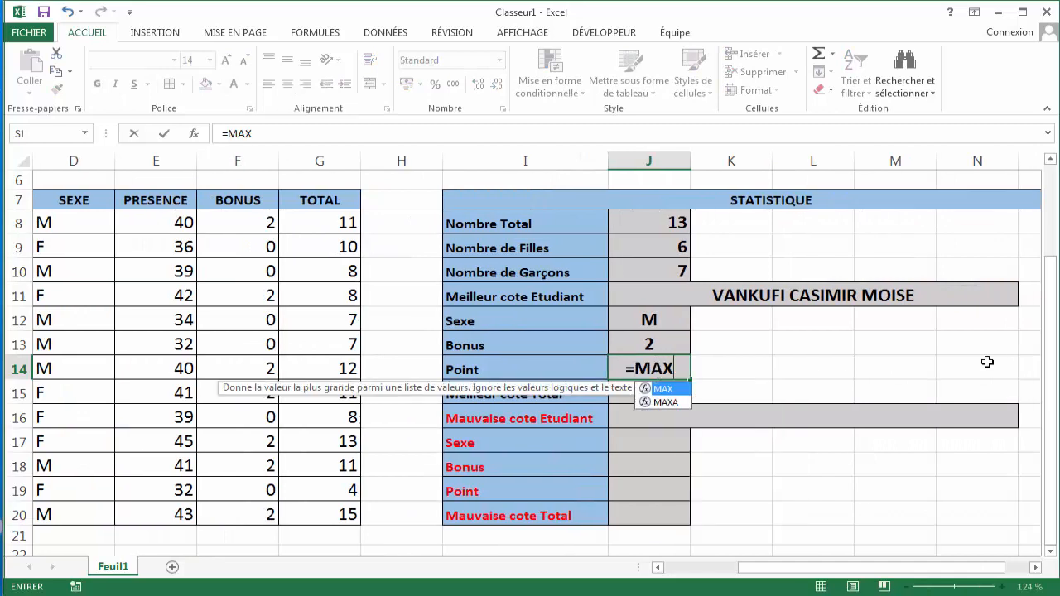
{"action": "type", "text": "("}
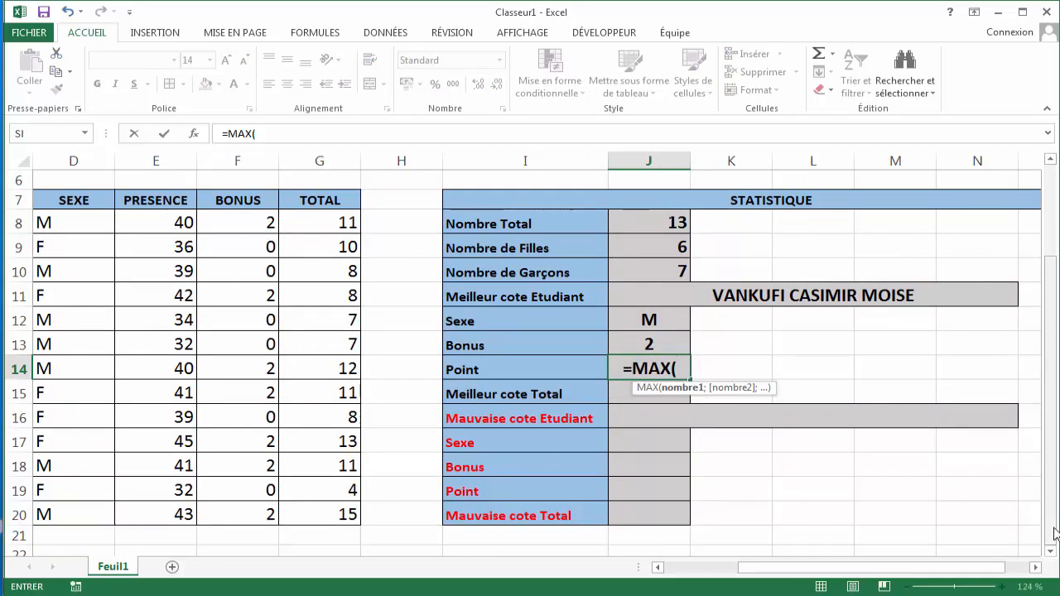
{"action": "left_click_drag", "start_coordinate": [777, 571], "coordinate": [715, 588]}
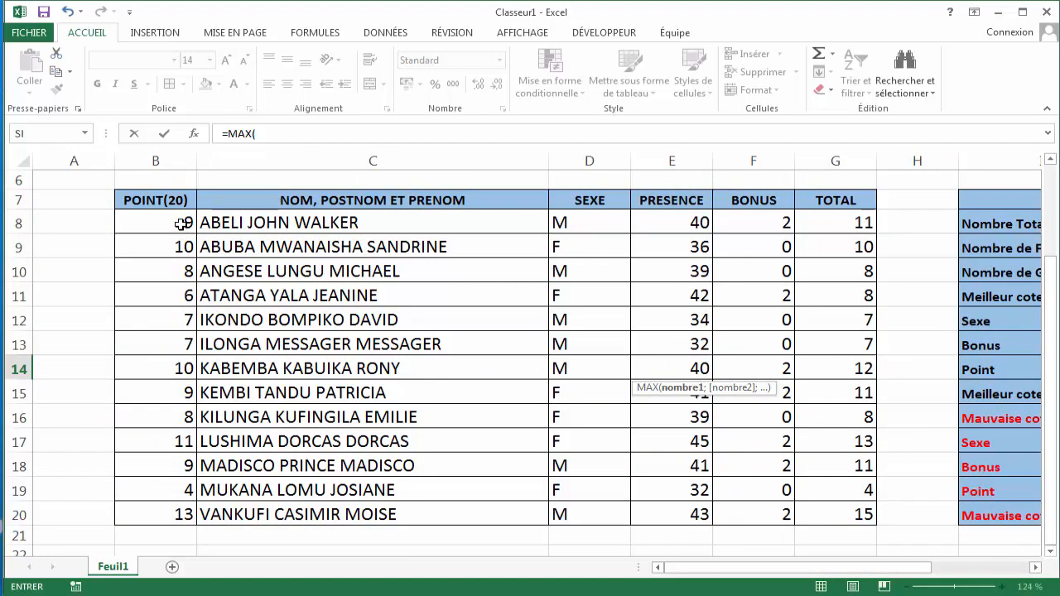
{"action": "left_click_drag", "start_coordinate": [181, 224], "coordinate": [172, 514]}
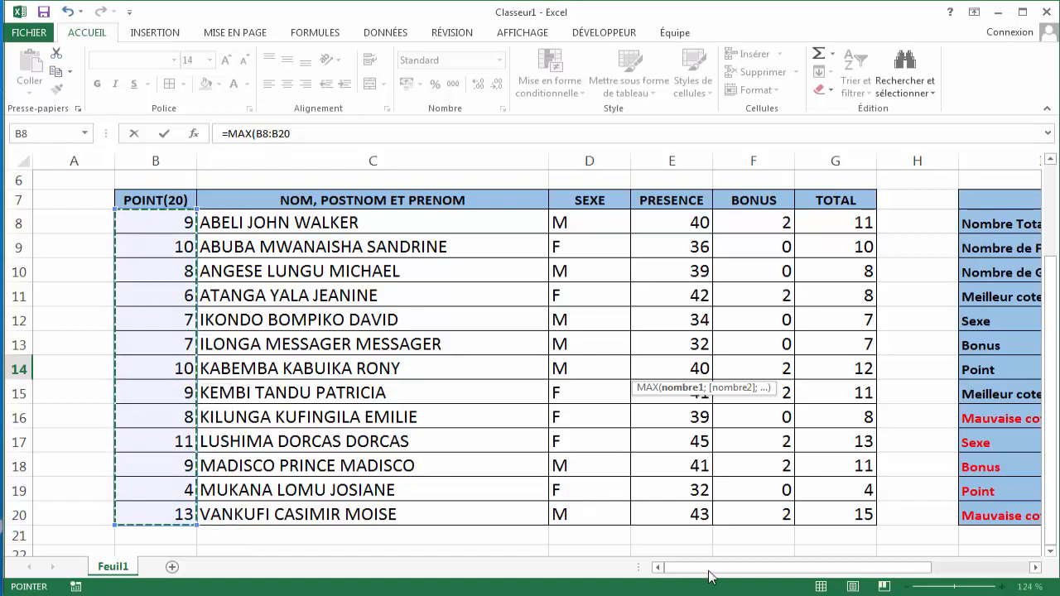
{"action": "left_click_drag", "start_coordinate": [708, 576], "coordinate": [786, 575]}
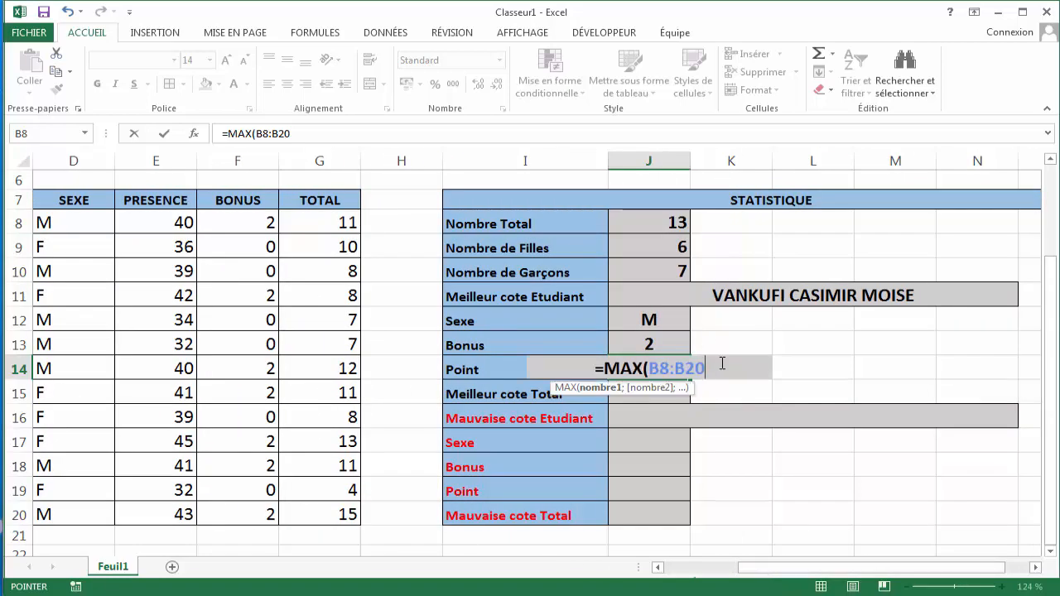
{"action": "type", "text": ")"}
{"action": "key", "text": "Return"}
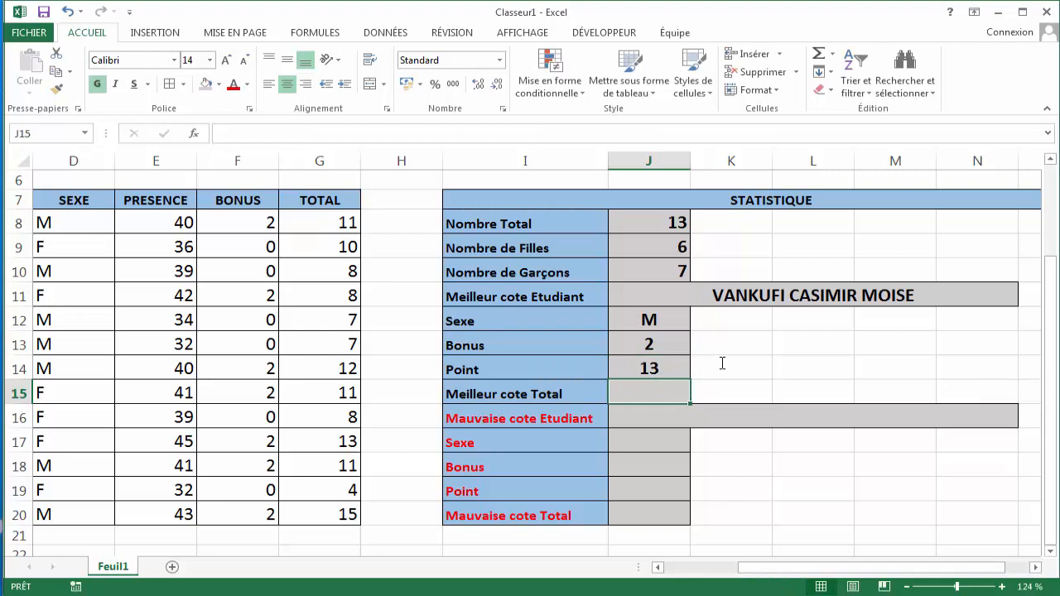
- Compare J14's point with the top student's point in row 20
{"action": "left_click", "coordinate": [648, 370]}
{"action": "left_click_drag", "start_coordinate": [750, 571], "coordinate": [666, 570]}
{"action": "left_click", "coordinate": [182, 513]}
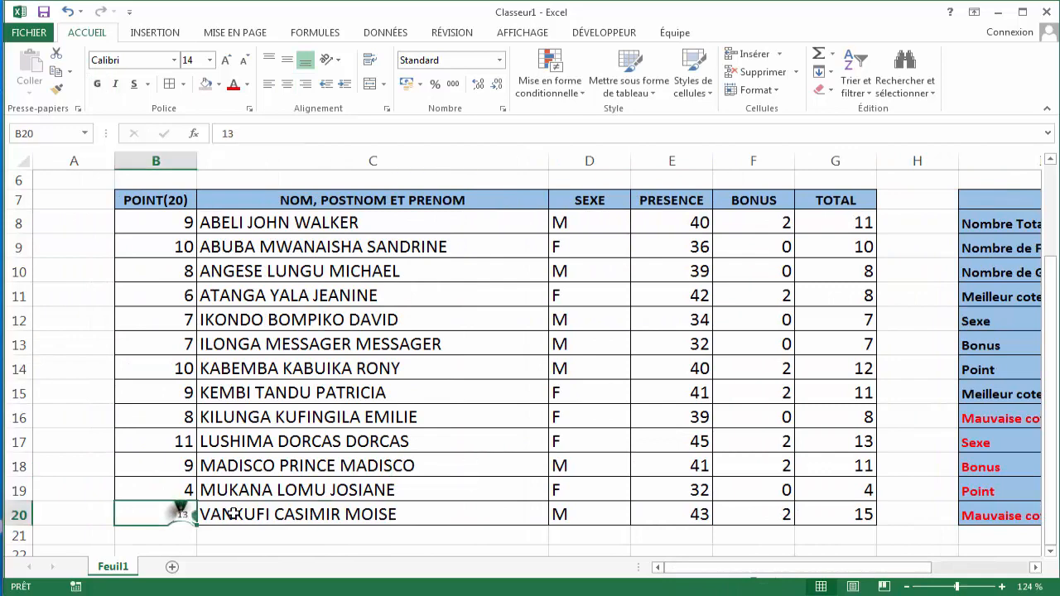
{"action": "left_click", "coordinate": [247, 511]}
{"action": "left_click", "coordinate": [180, 509]}
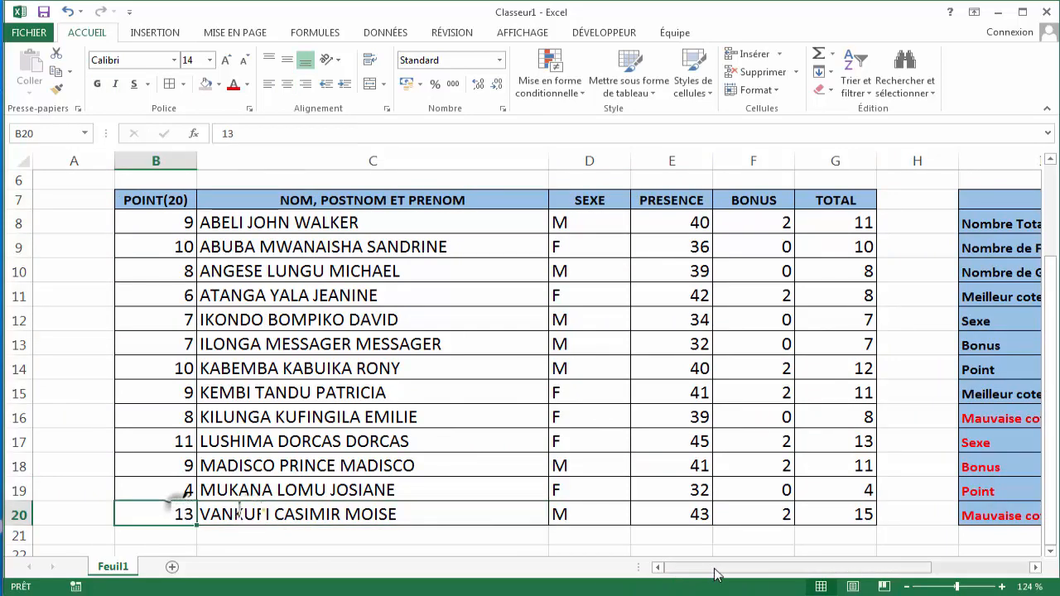
{"action": "left_click_drag", "start_coordinate": [717, 571], "coordinate": [795, 570]}
- Enter =MAX(G8:G20) in J15 to get the best total
{"action": "left_click", "coordinate": [628, 390]}
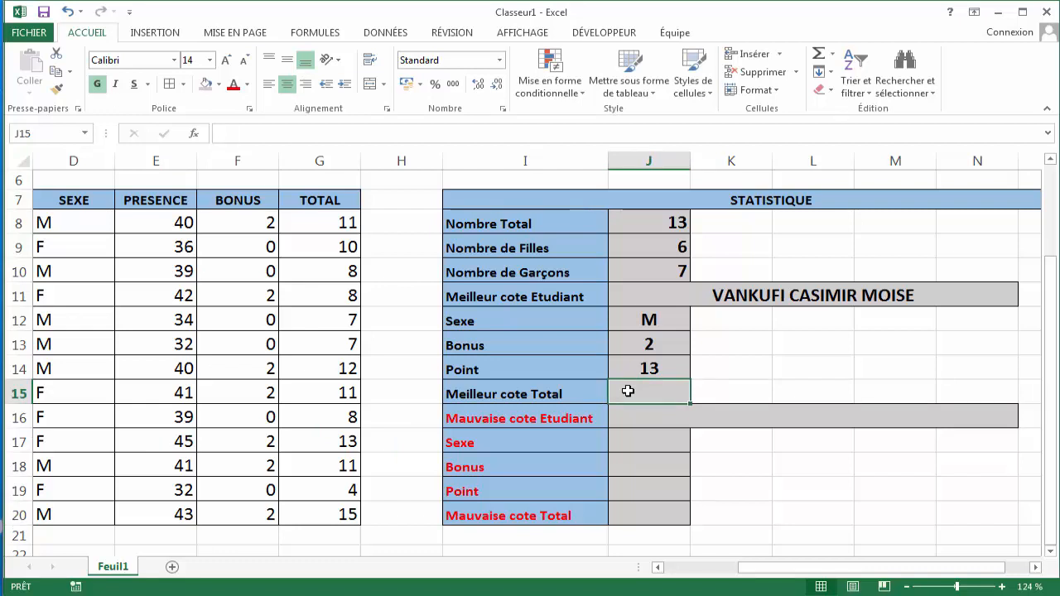
{"action": "type", "text": "=MA"}
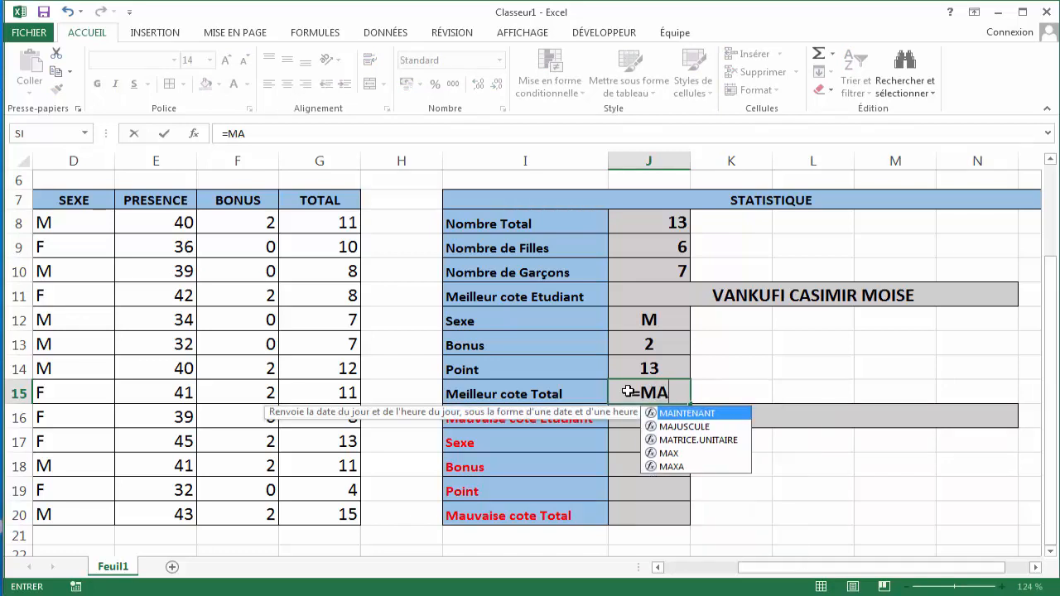
{"action": "type", "text": "X("}
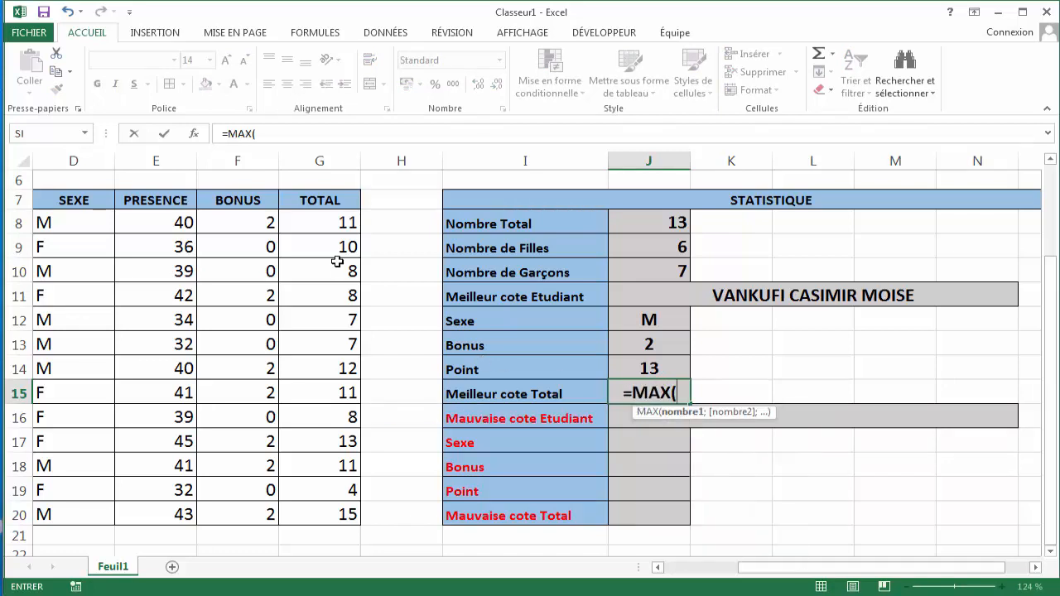
{"action": "left_click_drag", "start_coordinate": [338, 219], "coordinate": [327, 514]}
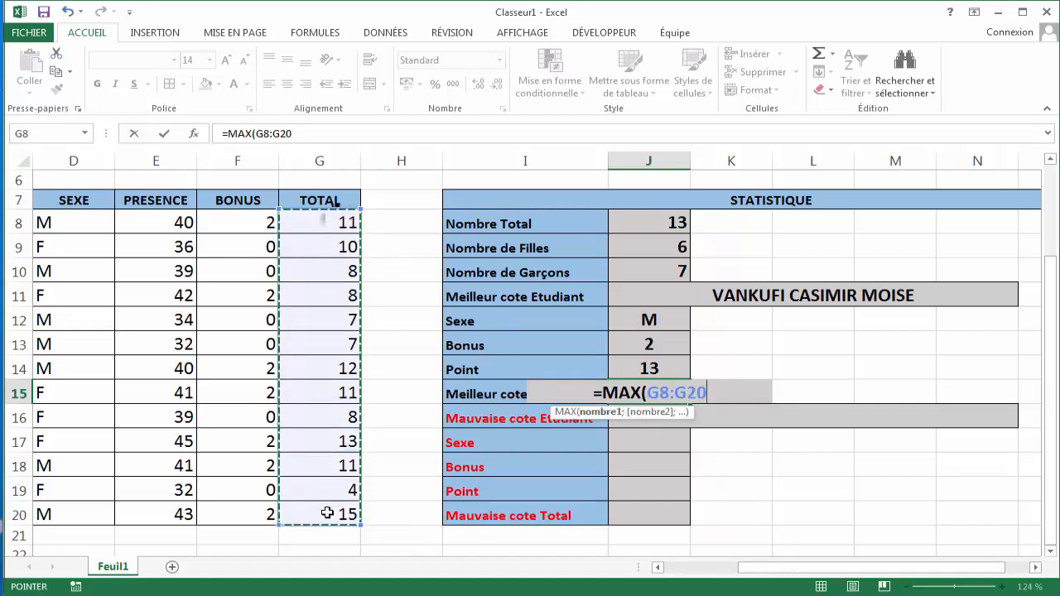
{"action": "type", "text": ")"}
{"action": "key", "text": "Return"}
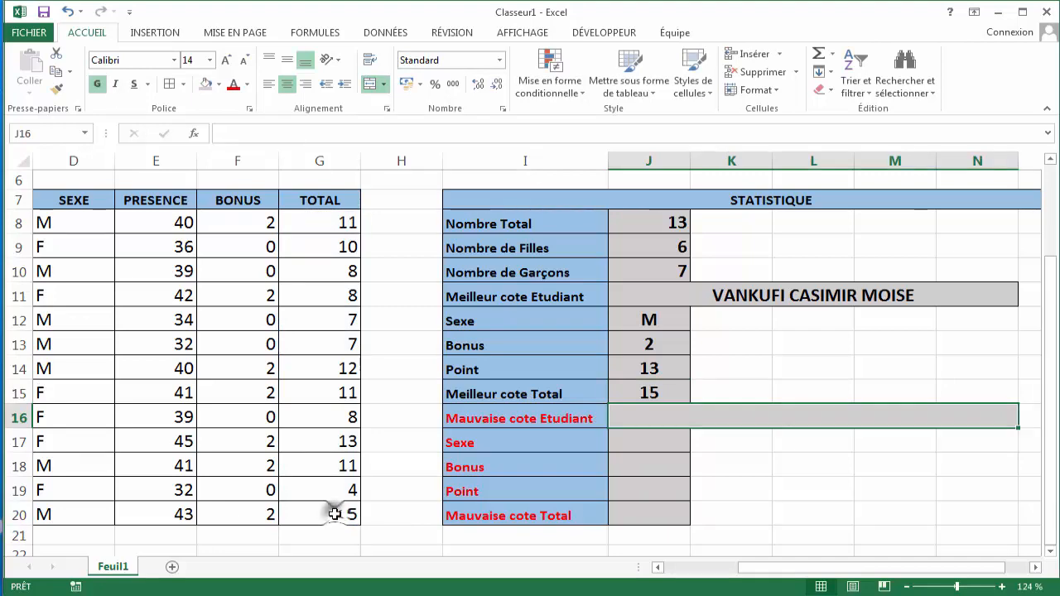
- Check the top student's total and name in row 20 against J15
{"action": "left_click", "coordinate": [330, 513]}
{"action": "left_click_drag", "start_coordinate": [749, 577], "coordinate": [537, 563]}
{"action": "left_click", "coordinate": [443, 507]}
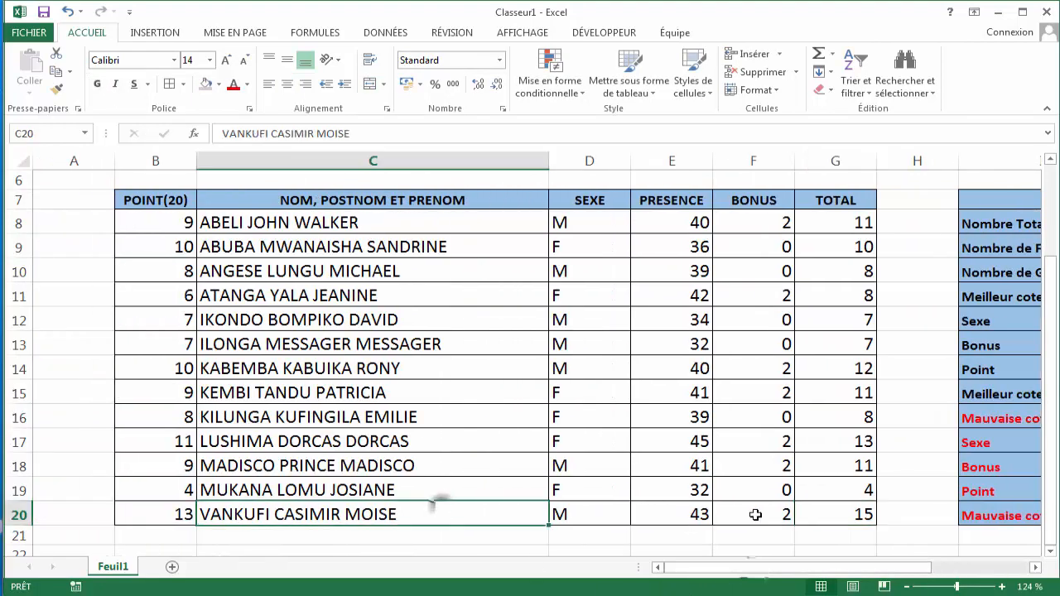
- Correct the I16 label to read "Mauvaise cote Etudiante"
{"action": "left_click_drag", "start_coordinate": [898, 573], "coordinate": [970, 572]}
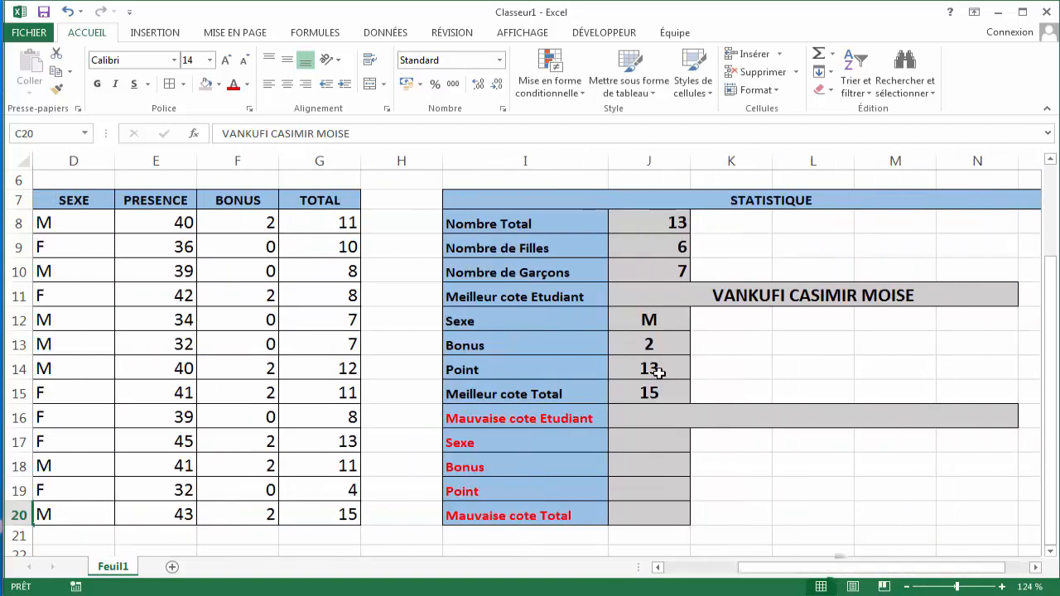
{"action": "left_click", "coordinate": [713, 414]}
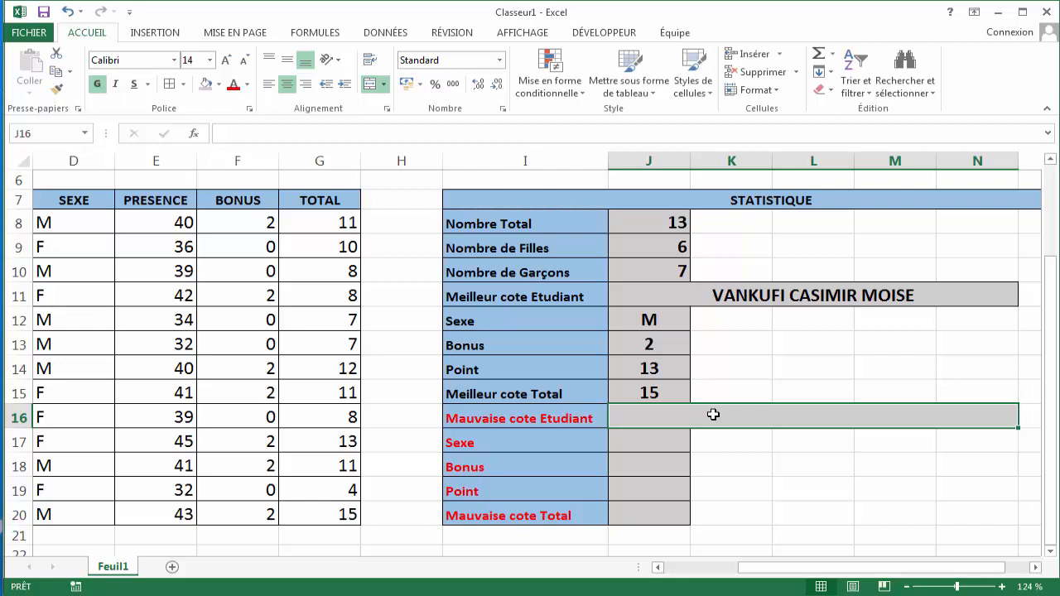
{"action": "double_click", "coordinate": [595, 420]}
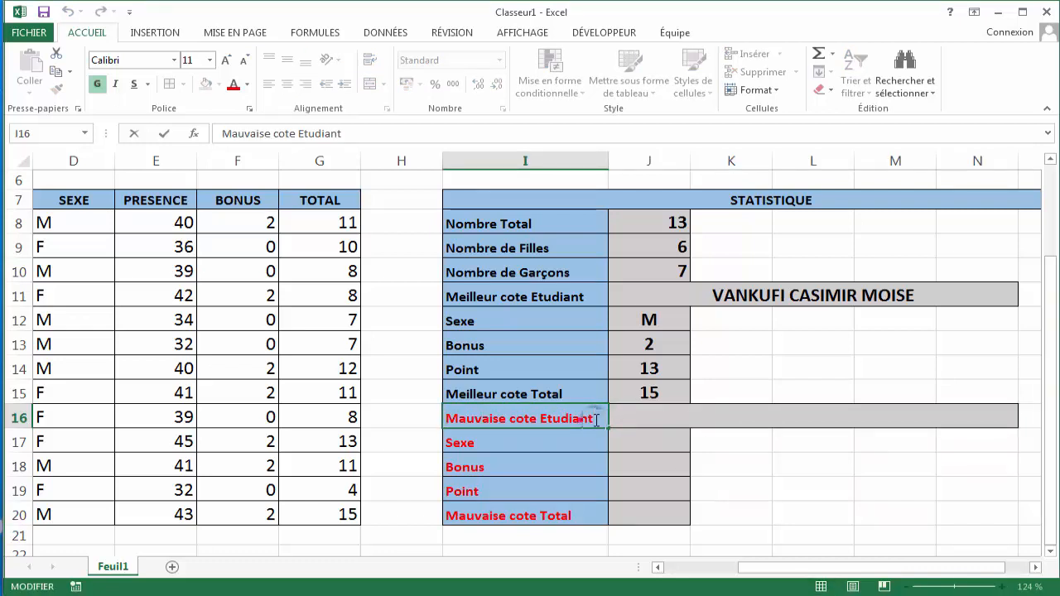
{"action": "type", "text": "e"}
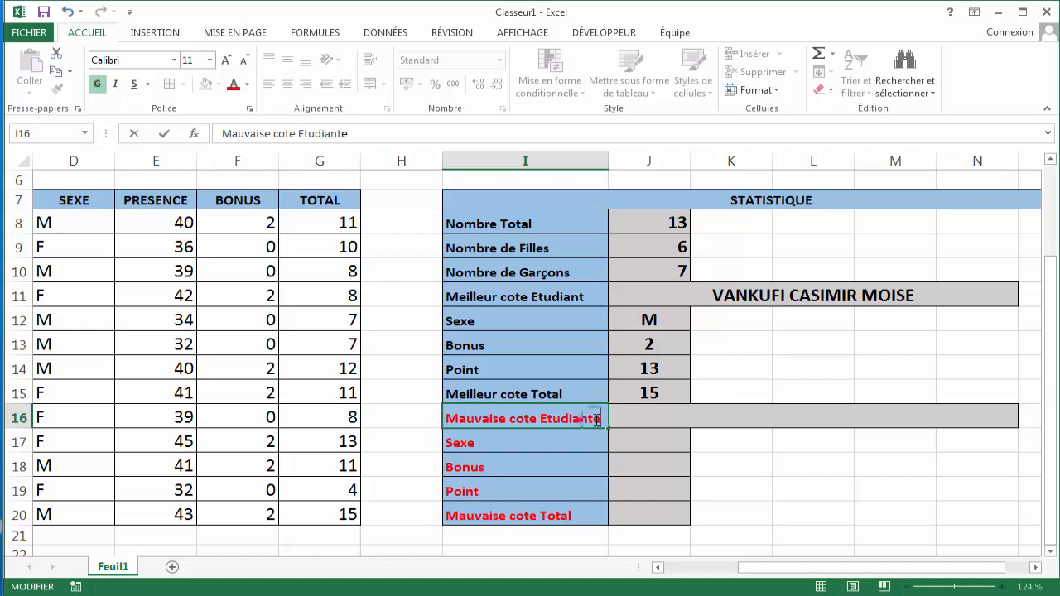
- Correct the I11 label to read "Meilleur cote Etudiante", then select the merged cell J16
{"action": "double_click", "coordinate": [585, 296]}
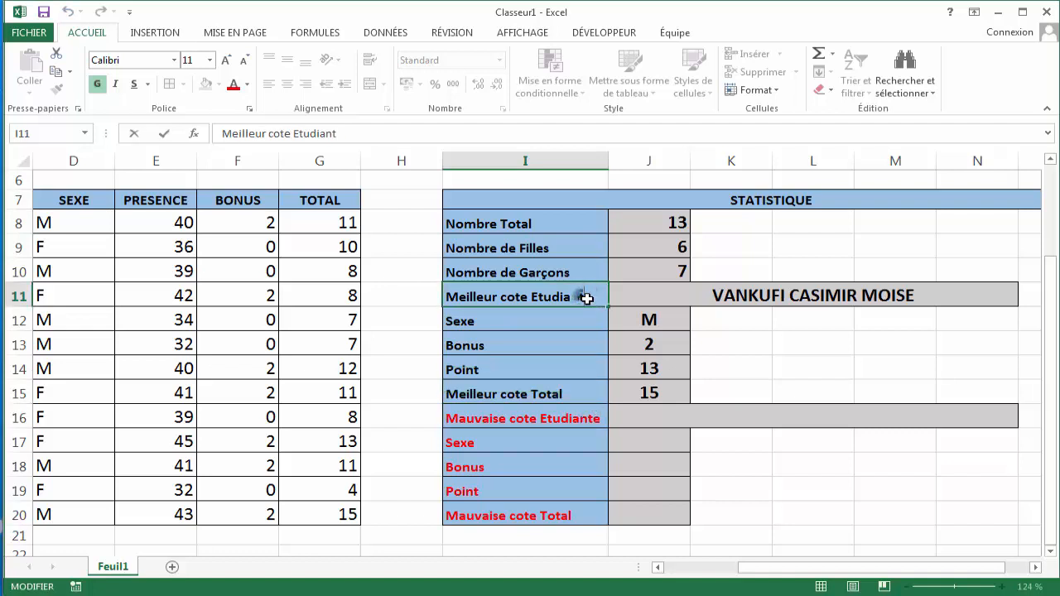
{"action": "left_click", "coordinate": [650, 413]}
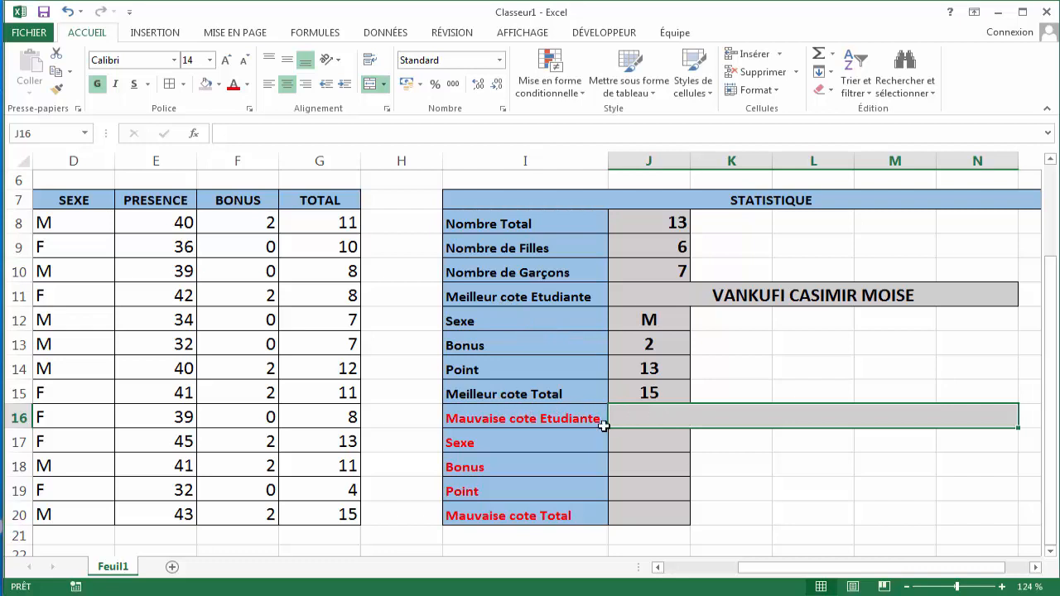
{"action": "left_click", "coordinate": [656, 440]}
{"action": "left_click", "coordinate": [685, 418]}
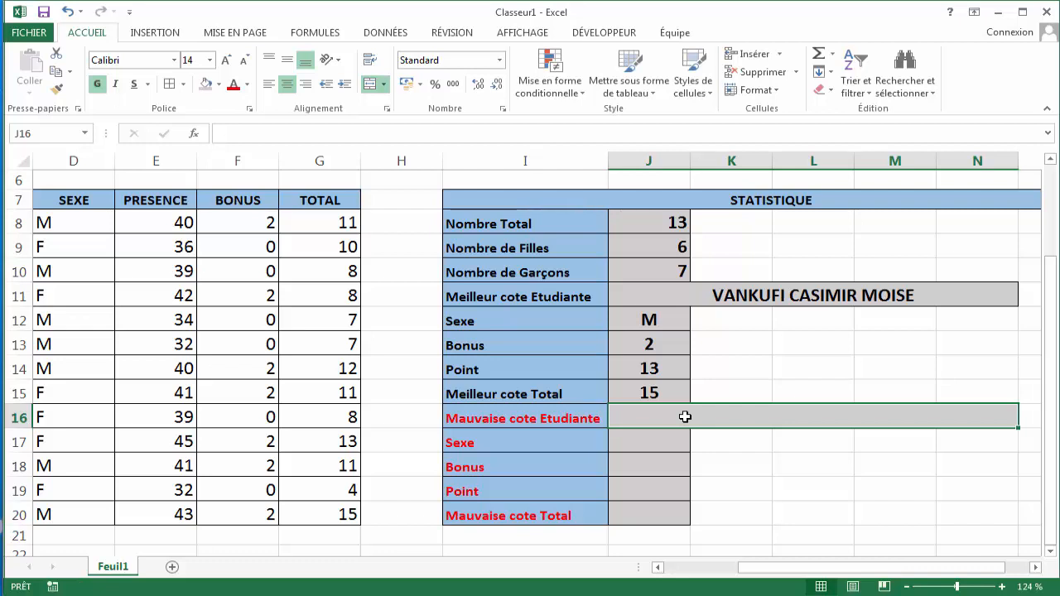
- Start a RECHERCHEV formula in J16 whose lookup value is the minimum of points B8:B20
{"action": "type", "text": "="}
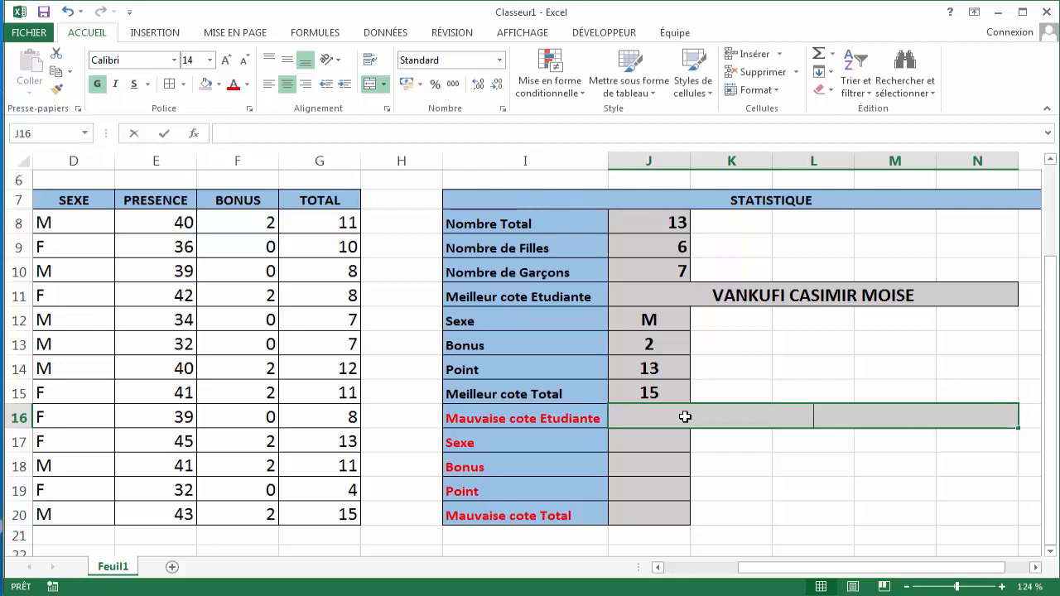
{"action": "type", "text": "RECH"}
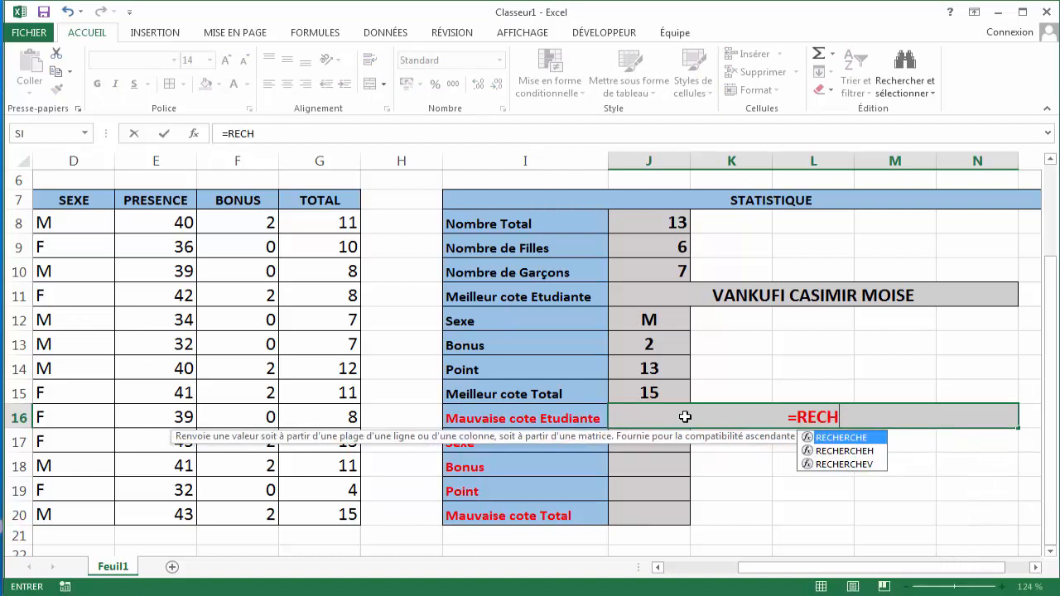
{"action": "key", "text": "Down"}
{"action": "key", "text": "Down"}
{"action": "key", "text": "Tab"}
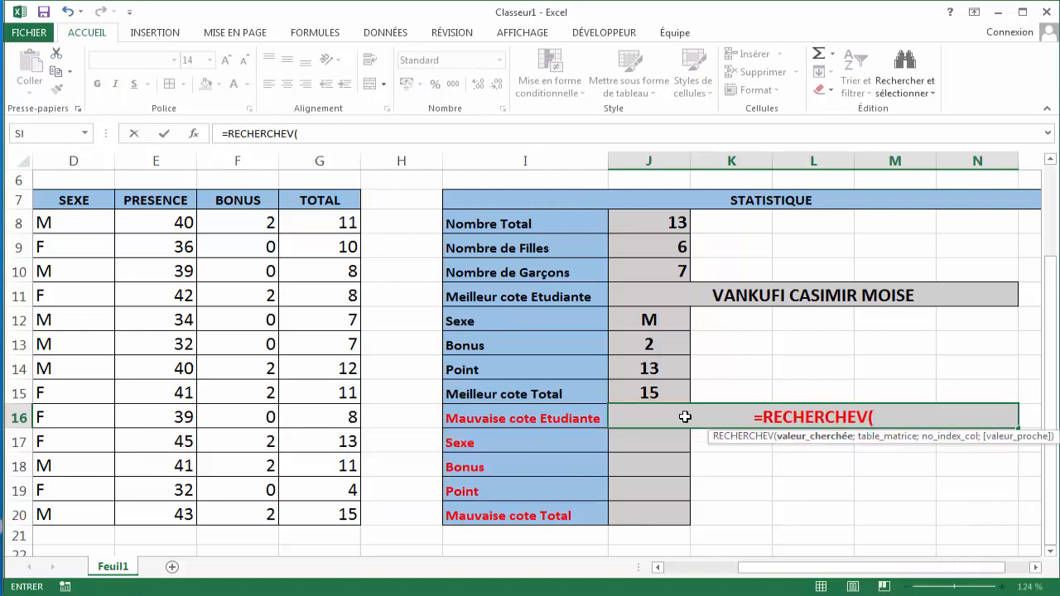
{"action": "type", "text": "MIN"}
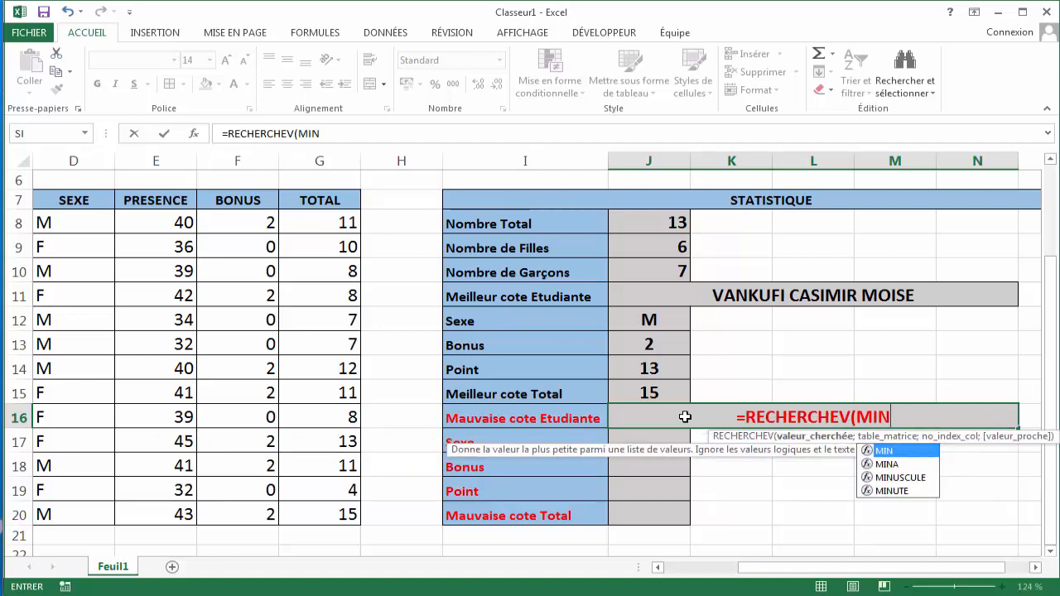
{"action": "key", "text": "Tab"}
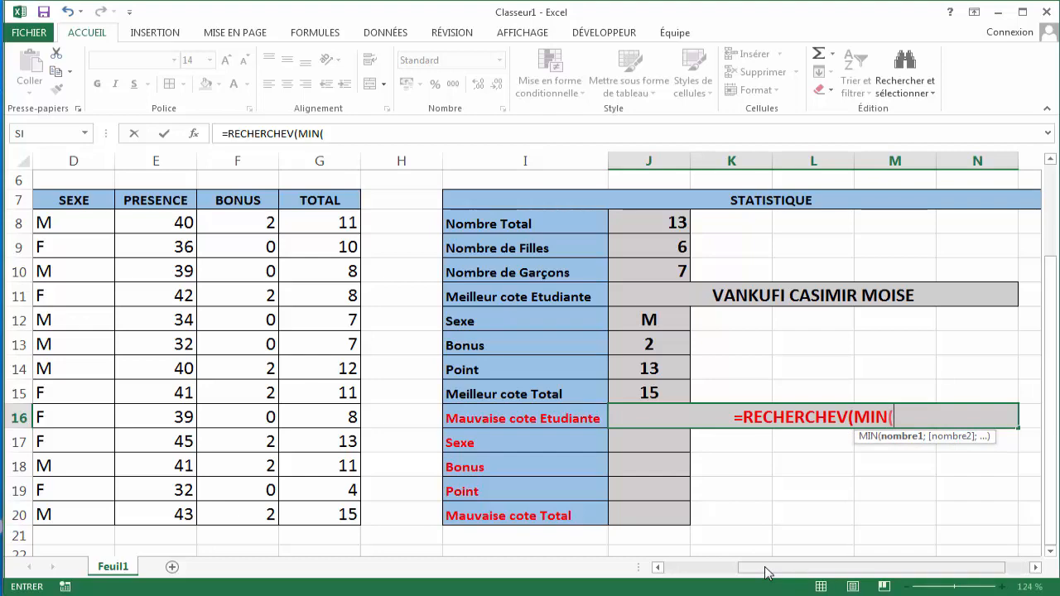
{"action": "left_click_drag", "start_coordinate": [765, 571], "coordinate": [686, 571]}
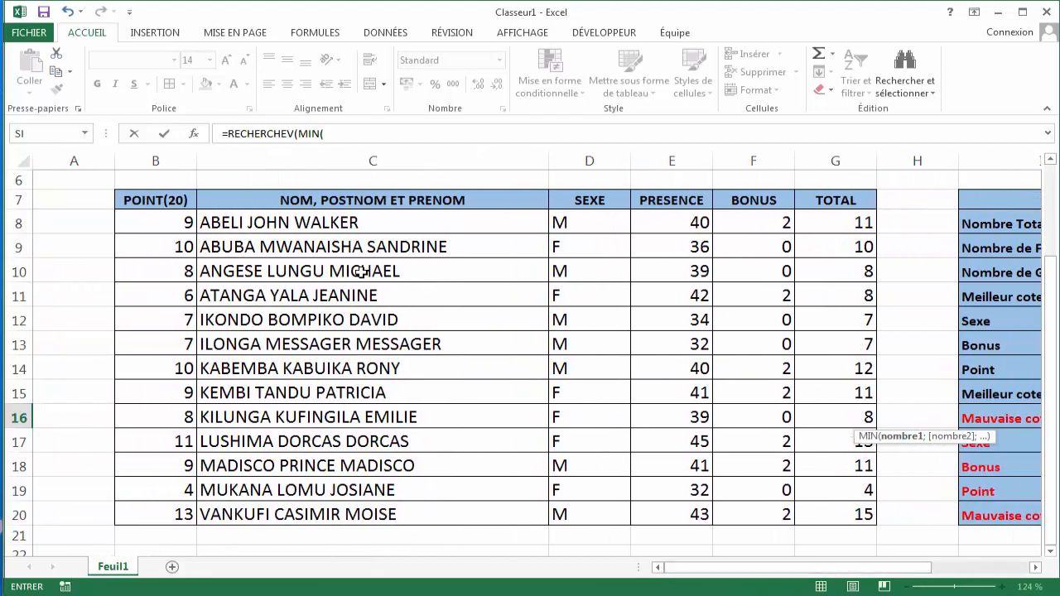
{"action": "left_click", "coordinate": [185, 221]}
{"action": "left_click_drag", "start_coordinate": [179, 263], "coordinate": [172, 520]}
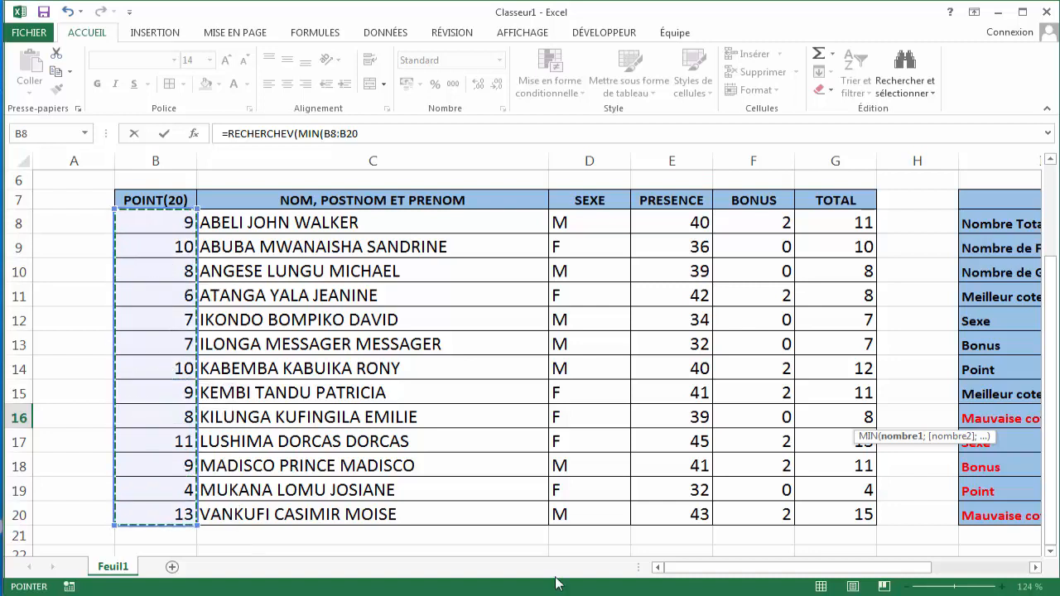
{"action": "left_click_drag", "start_coordinate": [771, 570], "coordinate": [841, 584]}
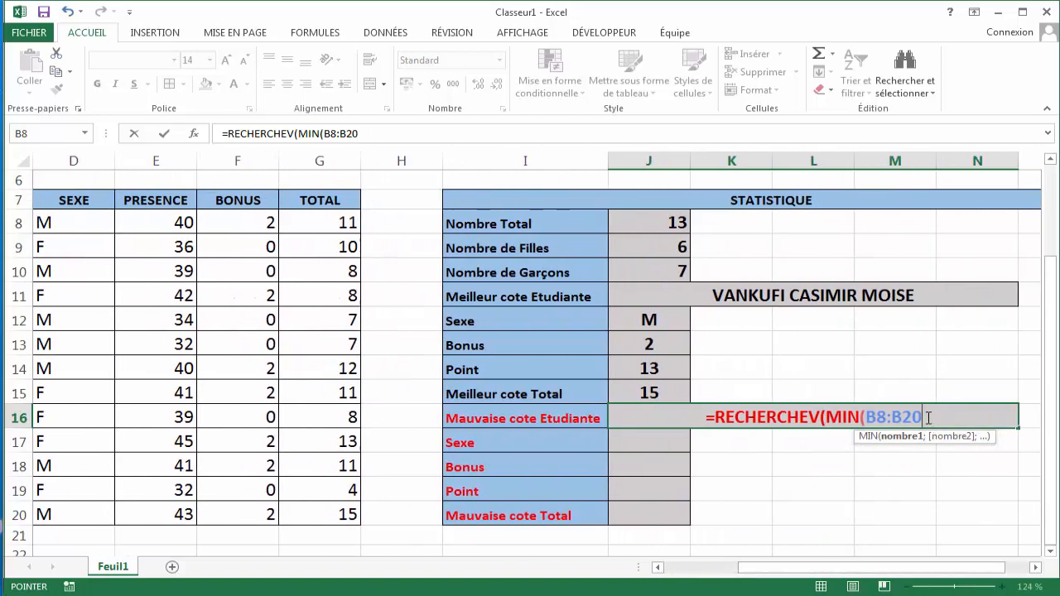
{"action": "type", "text": ");"}
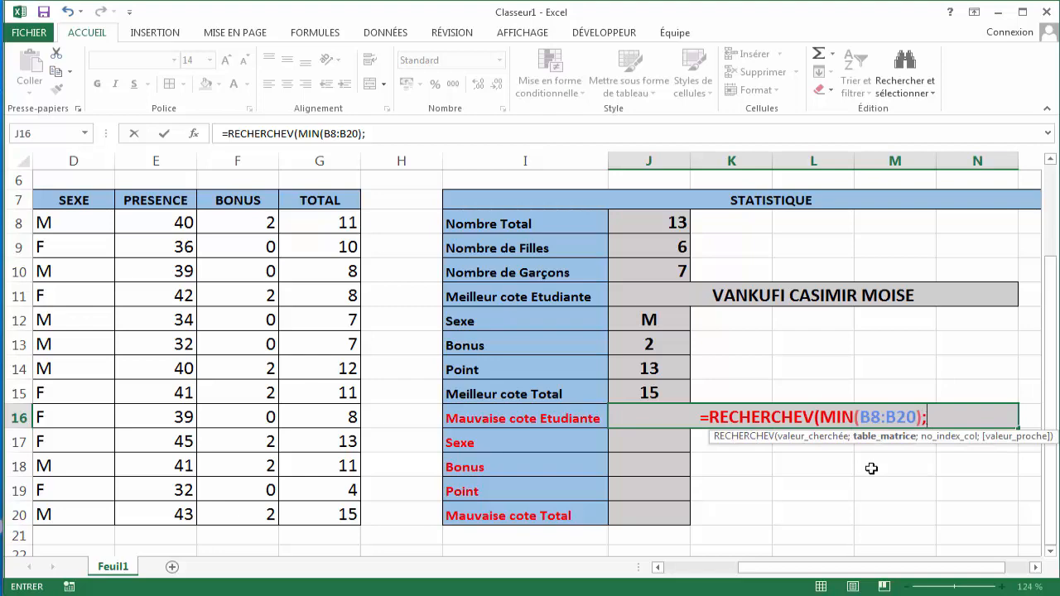
- Complete the J16 formula with table B8:C20, column 2 and exact match 0, and confirm it
{"action": "left_click_drag", "start_coordinate": [826, 570], "coordinate": [742, 577]}
{"action": "left_click_drag", "start_coordinate": [178, 220], "coordinate": [307, 514]}
{"action": "left_click_drag", "start_coordinate": [755, 577], "coordinate": [863, 582]}
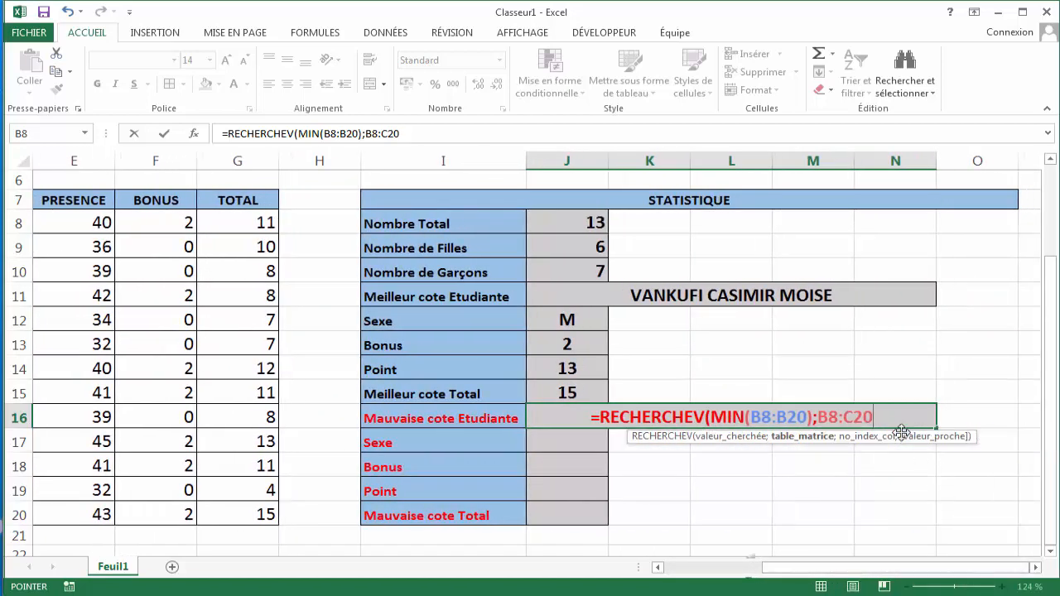
{"action": "type", "text": ";"}
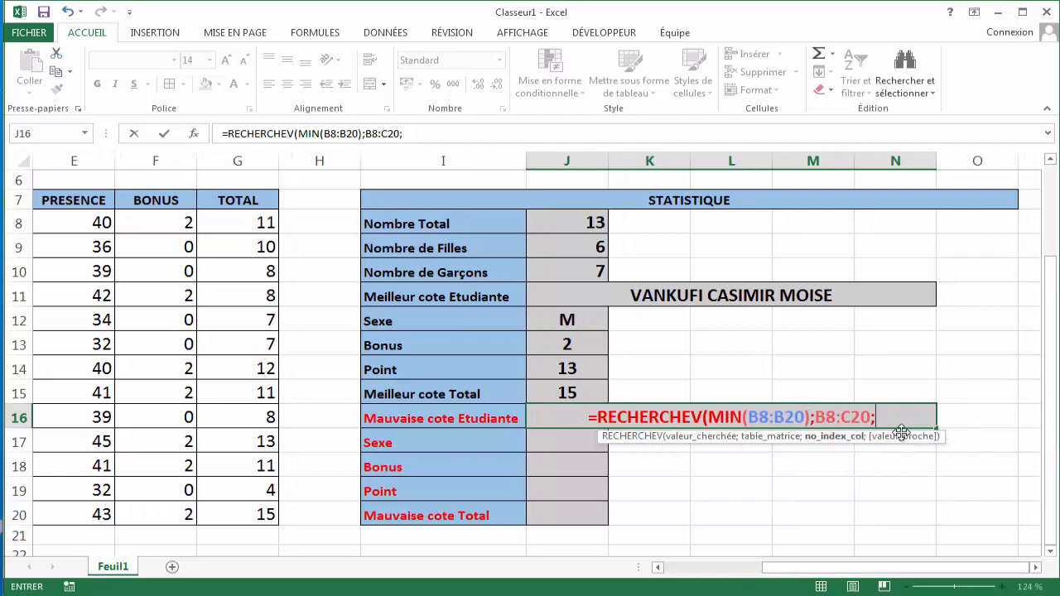
{"action": "type", "text": "2;"}
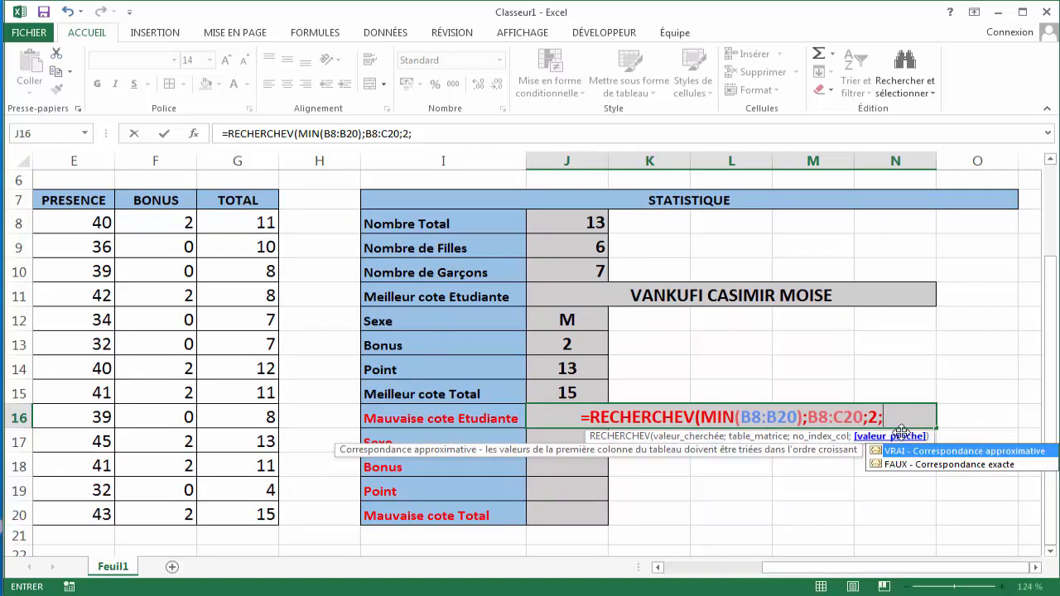
{"action": "type", "text": "0)"}
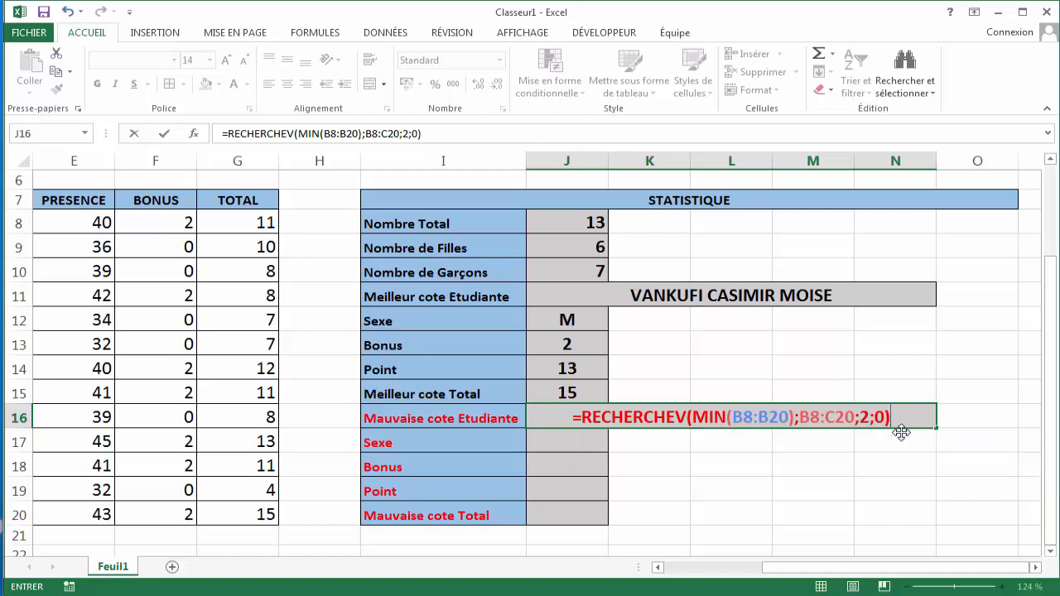
{"action": "key", "text": "Return"}
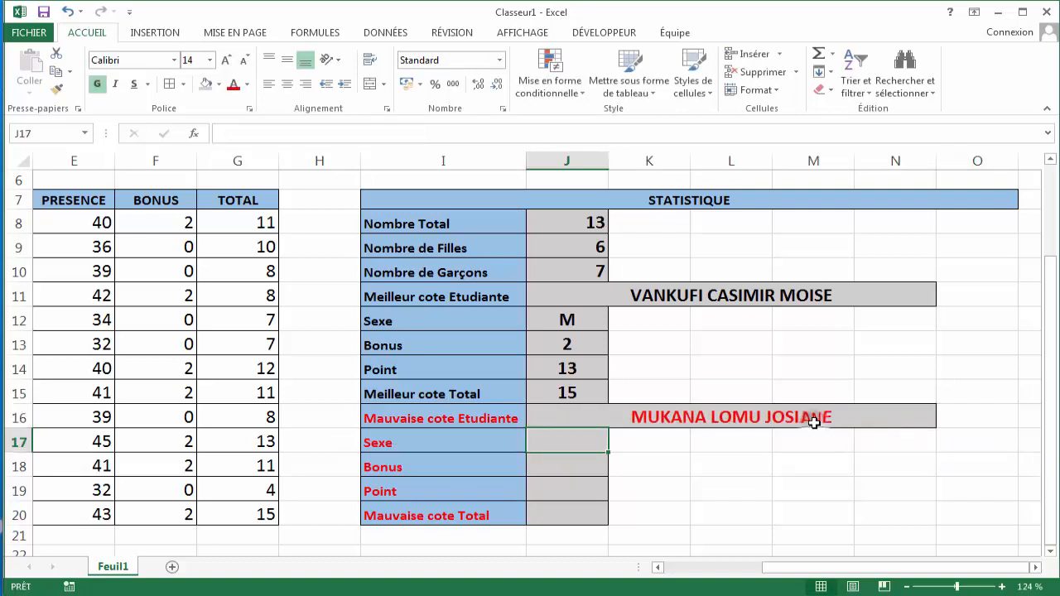
- Compare the lowest-point student's row in the data table with the name returned in J16
{"action": "left_click", "coordinate": [814, 422]}
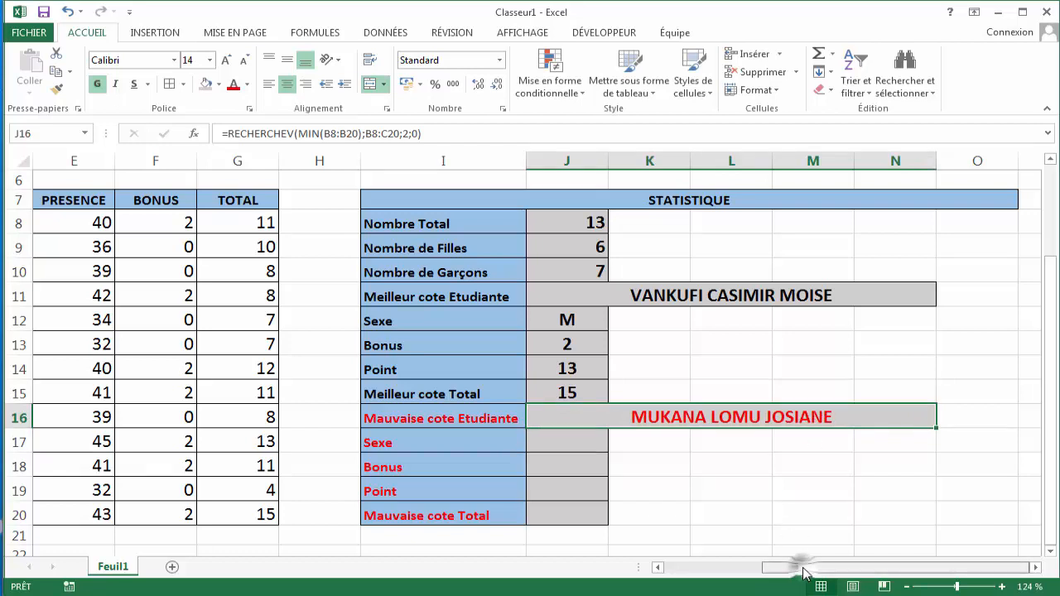
{"action": "left_click_drag", "start_coordinate": [803, 572], "coordinate": [669, 570]}
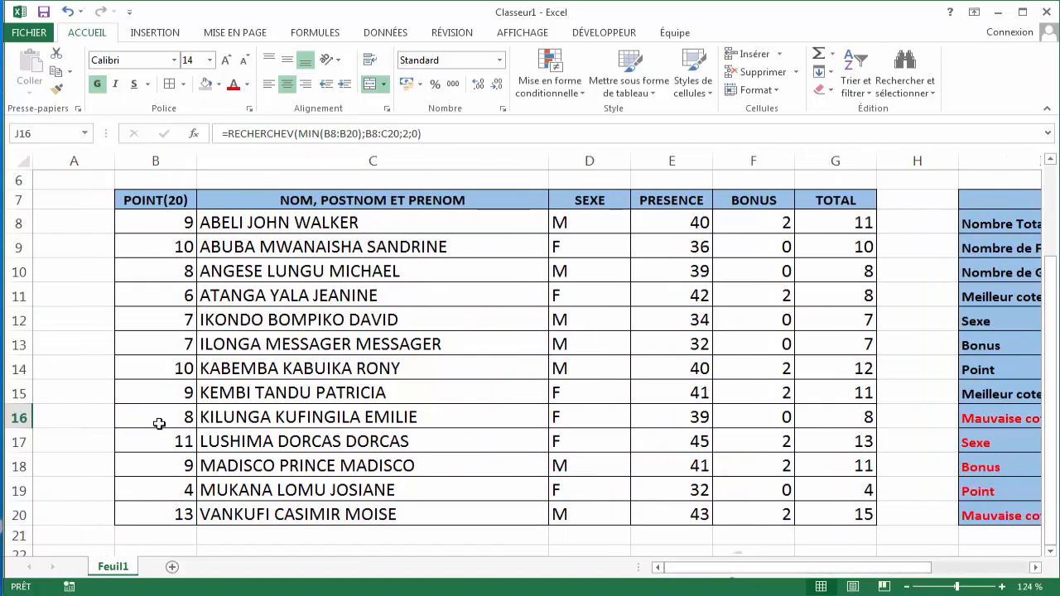
{"action": "left_click", "coordinate": [249, 488]}
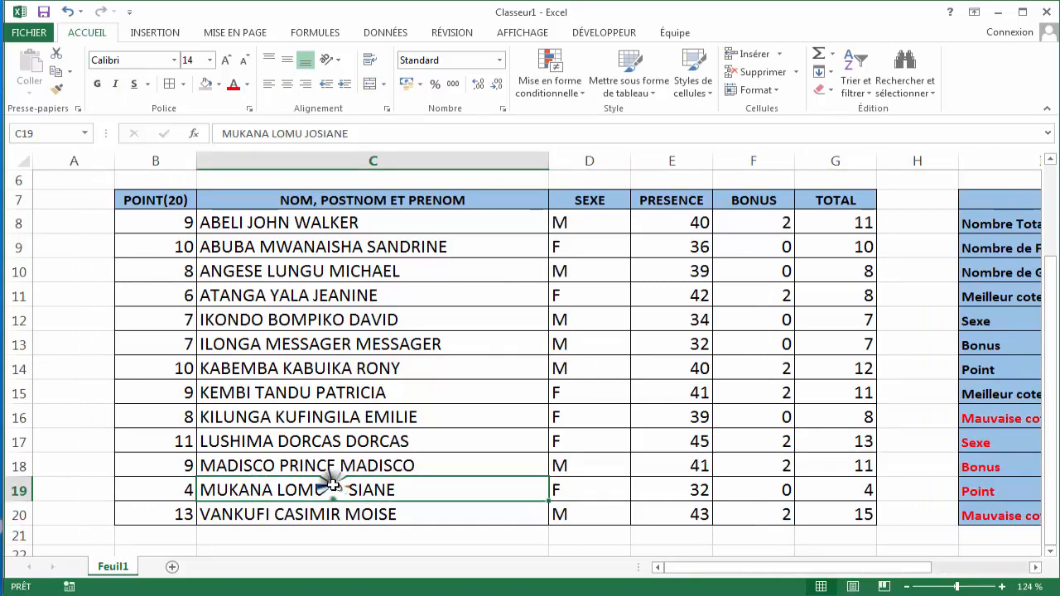
{"action": "left_click", "coordinate": [187, 489]}
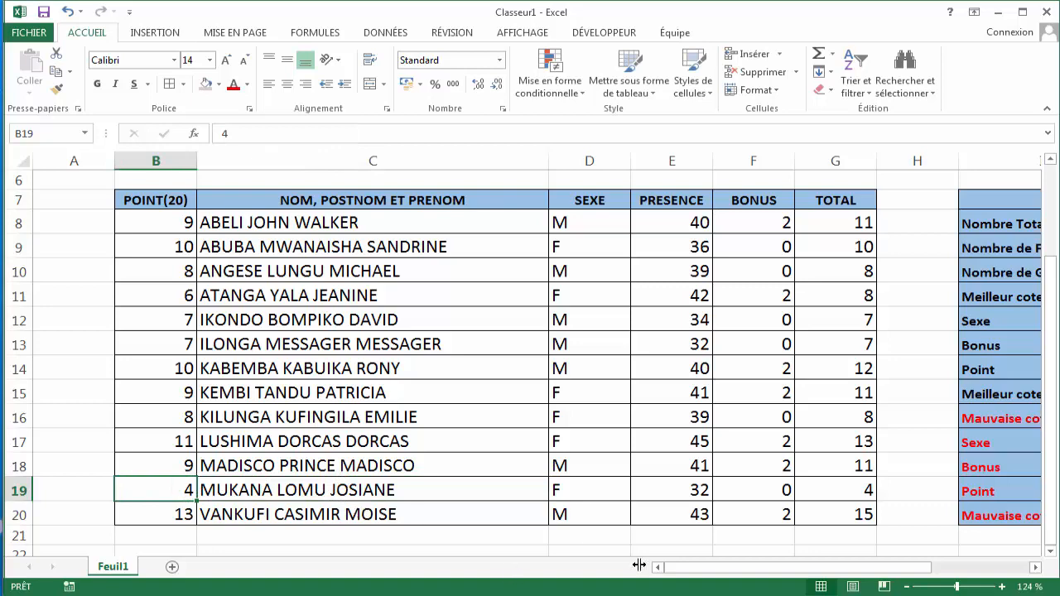
{"action": "left_click_drag", "start_coordinate": [701, 570], "coordinate": [776, 570]}
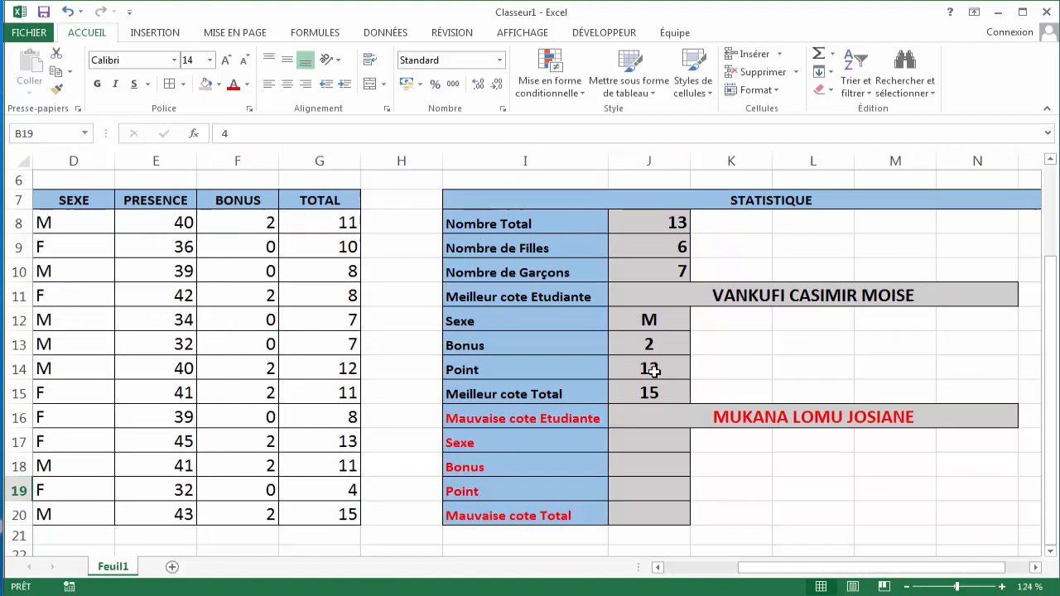
- Name the merged cell J16 "Mauvaise"
{"action": "left_click", "coordinate": [659, 440]}
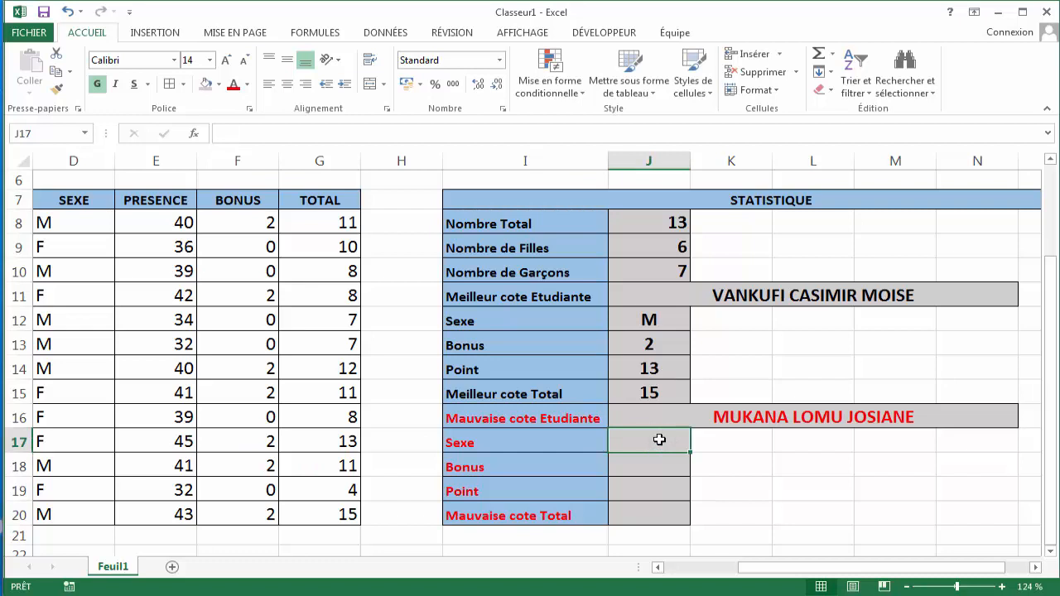
{"action": "left_click", "coordinate": [755, 421]}
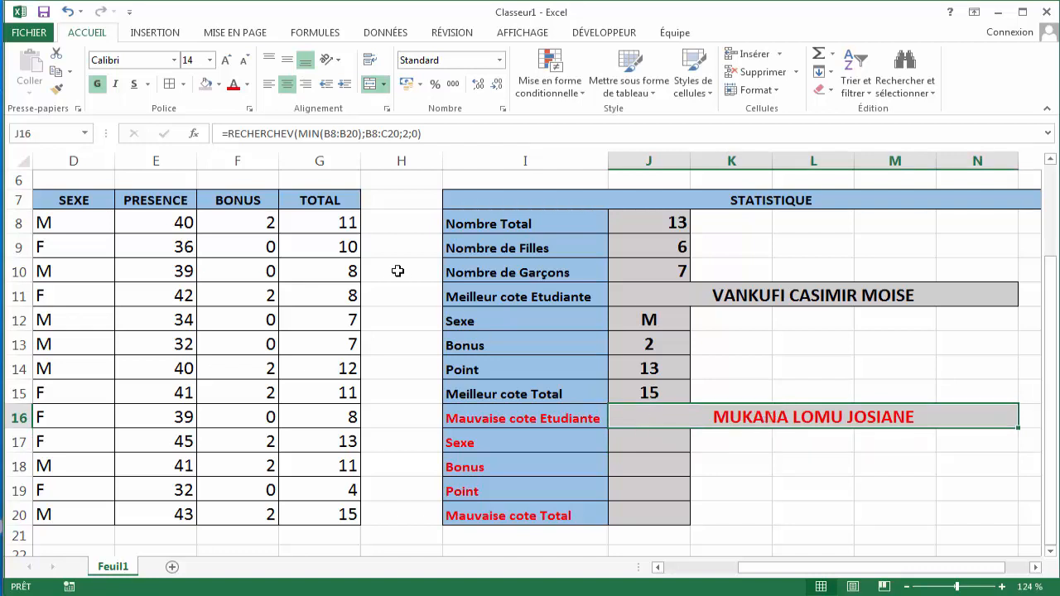
{"action": "left_click", "coordinate": [46, 132]}
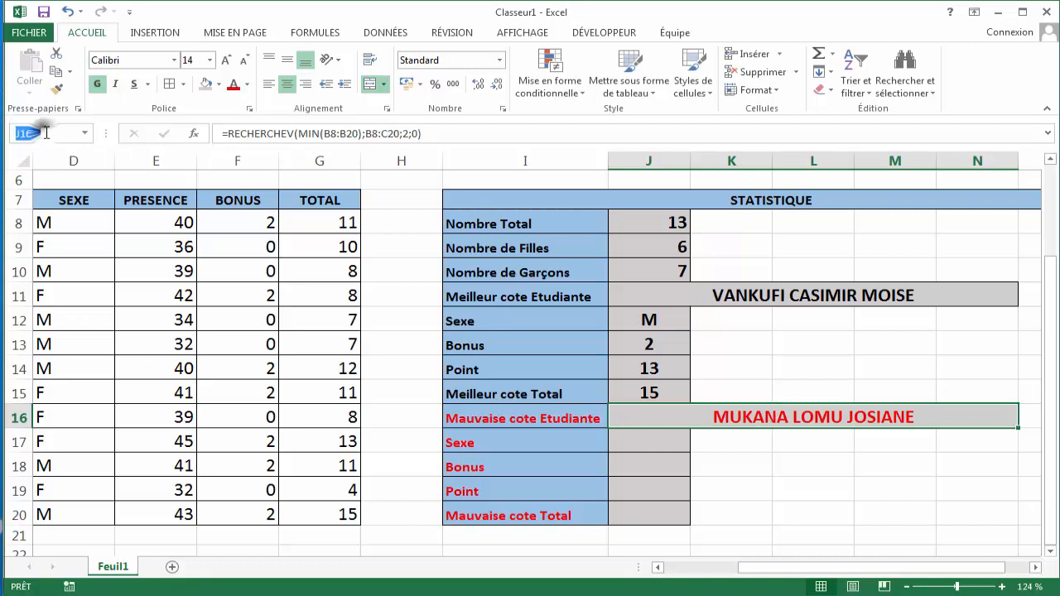
{"action": "type", "text": "Mauva"}
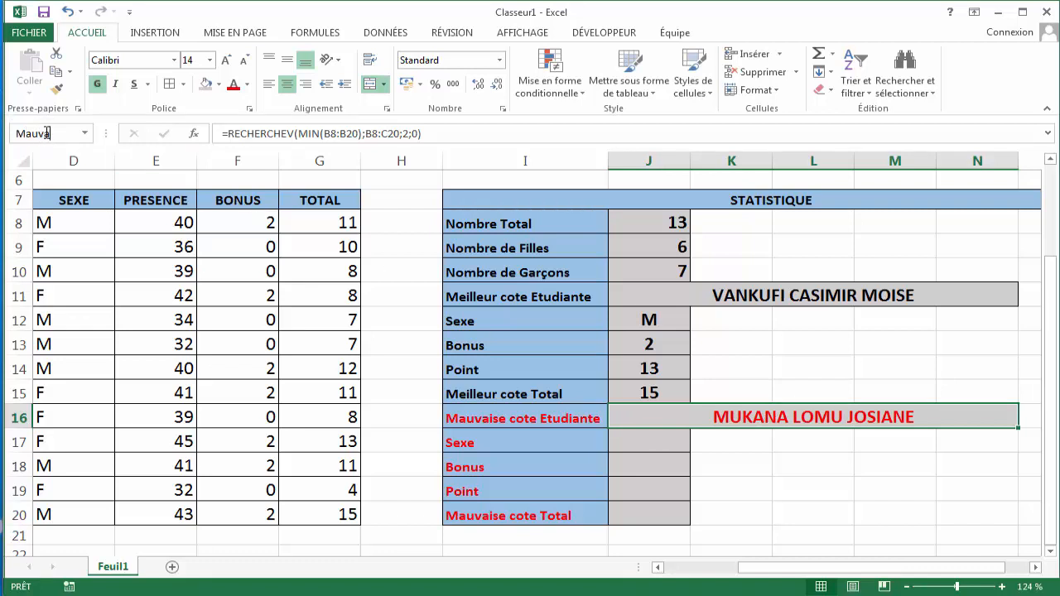
{"action": "type", "text": "ise"}
{"action": "key", "text": "Return"}
- Start a RECHERCHEV formula in J17 for the worst student's sex
{"action": "left_click", "coordinate": [646, 444]}
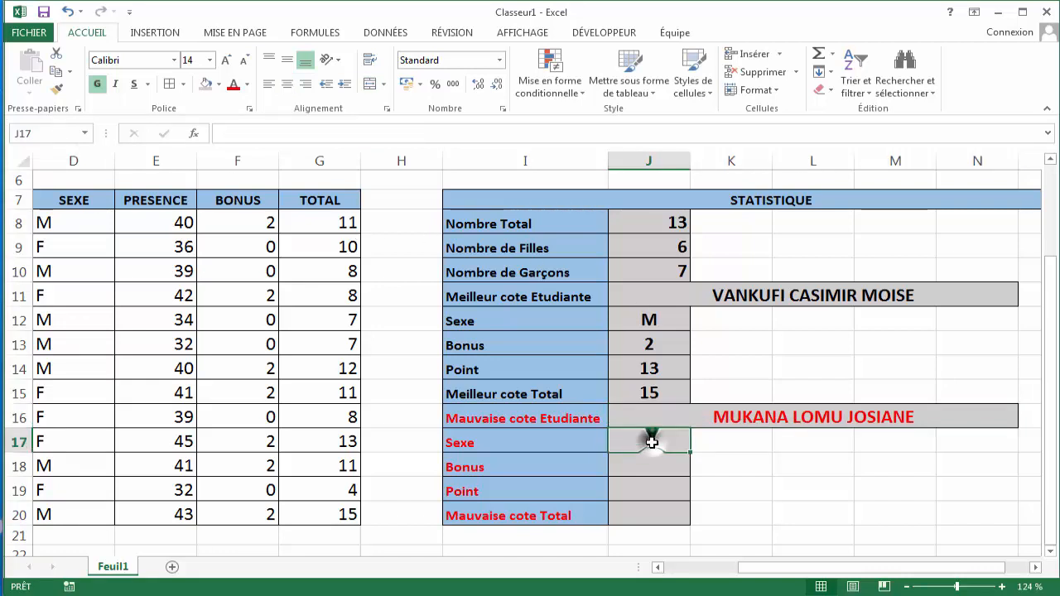
{"action": "type", "text": "="}
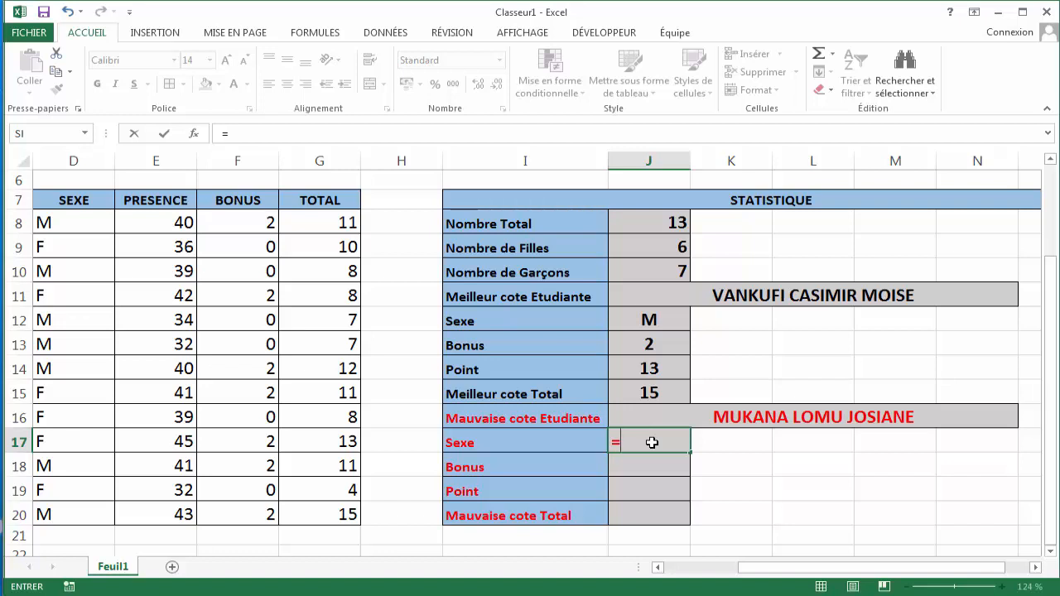
{"action": "type", "text": "RE"}
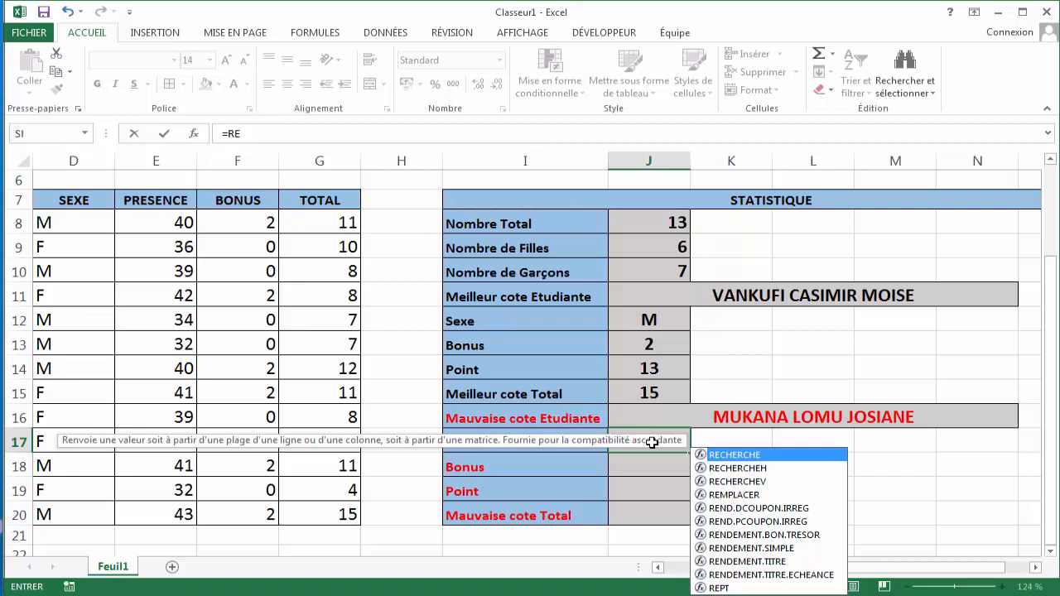
{"action": "type", "text": "C"}
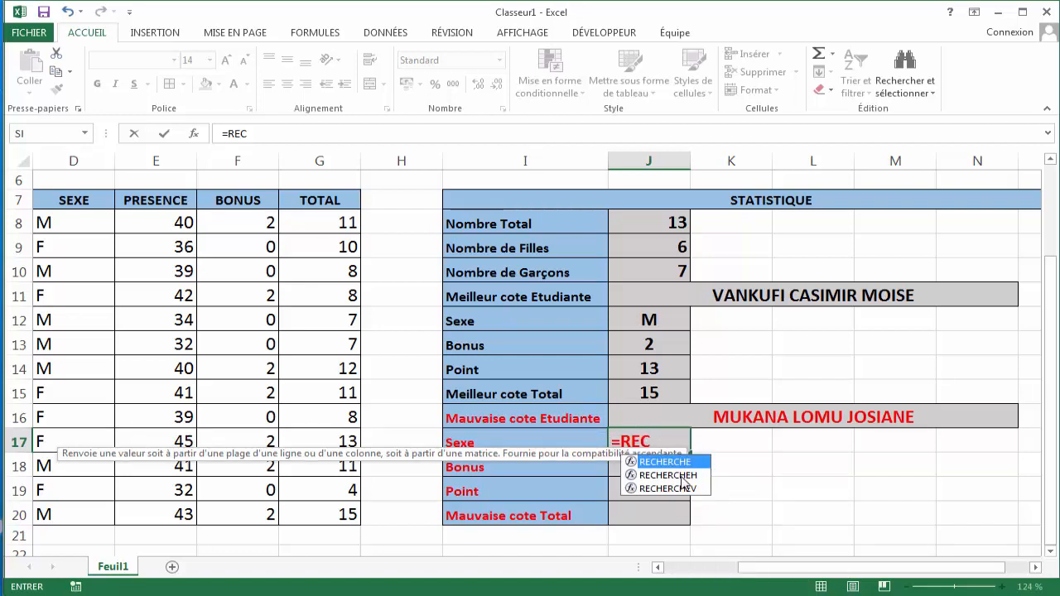
{"action": "key", "text": "Down"}
{"action": "key", "text": "Down"}
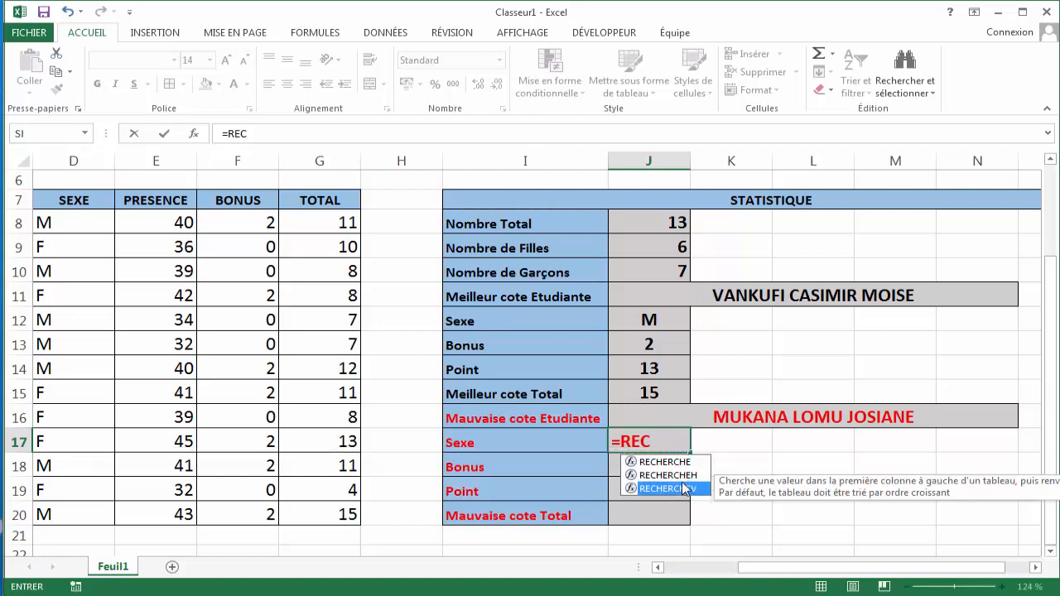
{"action": "key", "text": "Tab"}
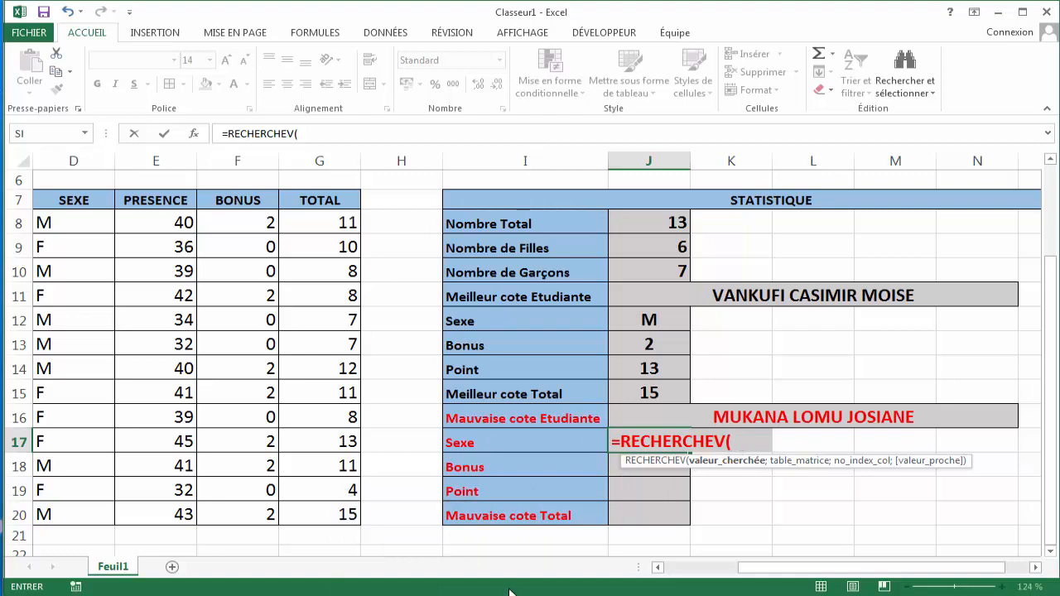
- Complete the J17 formula with lookup value Mauvaise, table, column 2 and exact match 0, and confirm it
{"action": "left_click_drag", "start_coordinate": [738, 570], "coordinate": [679, 574]}
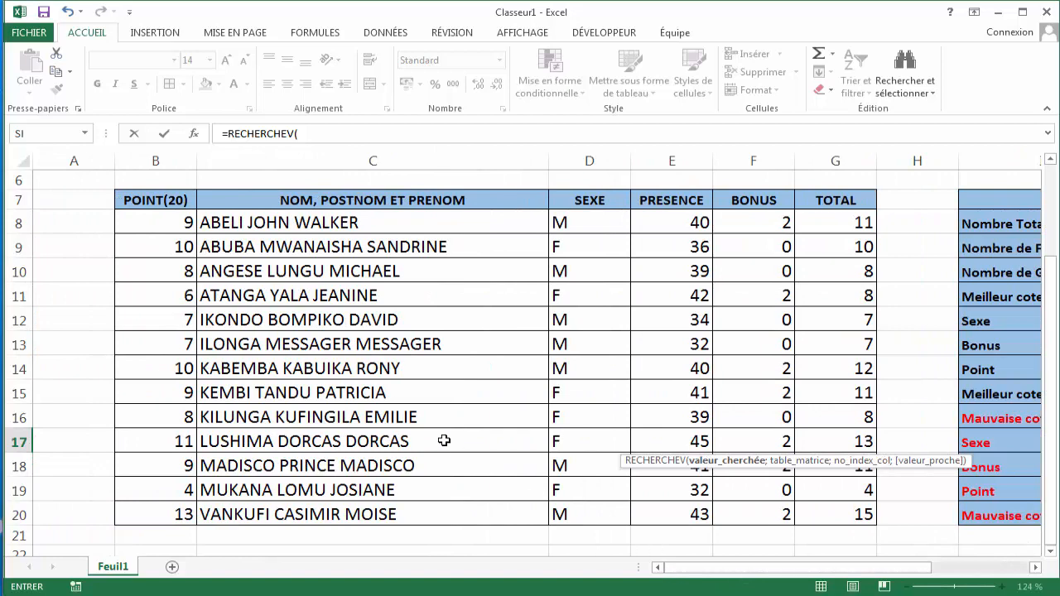
{"action": "left_click_drag", "start_coordinate": [731, 573], "coordinate": [806, 573]}
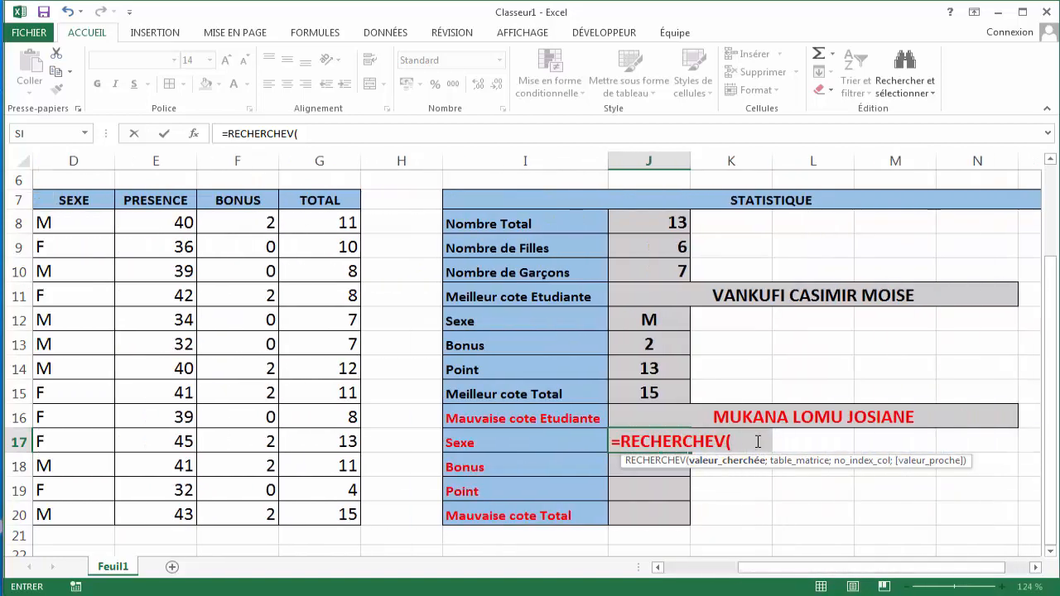
{"action": "type", "text": "M"}
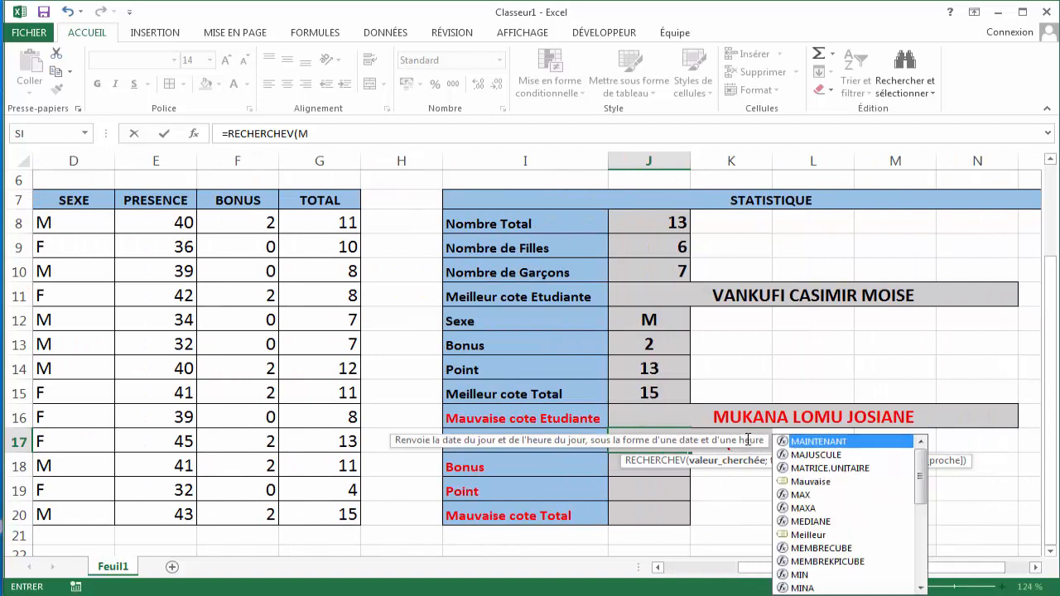
{"action": "type", "text": "au"}
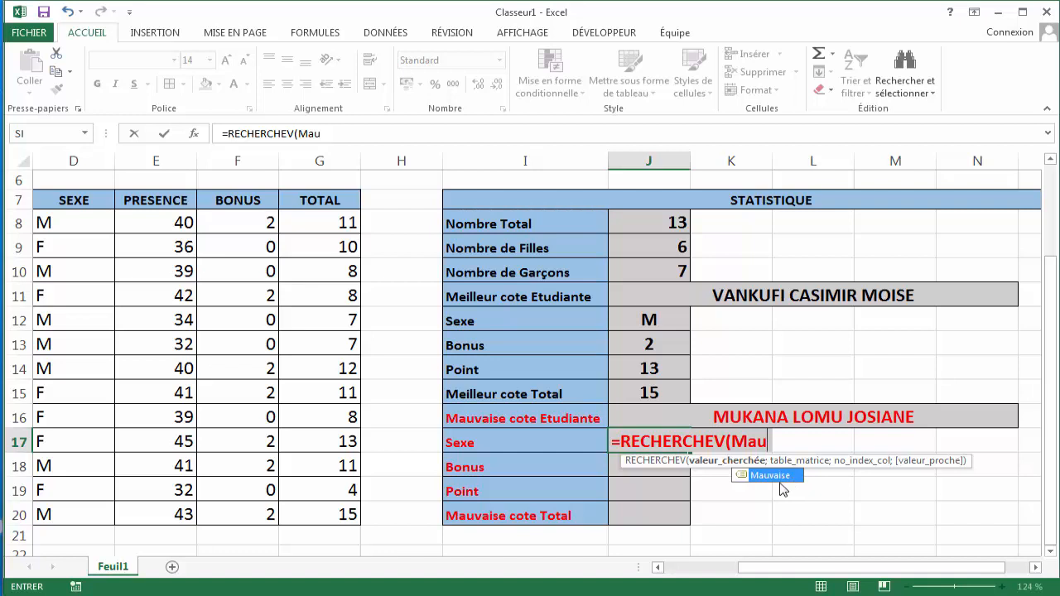
{"action": "key", "text": "Tab"}
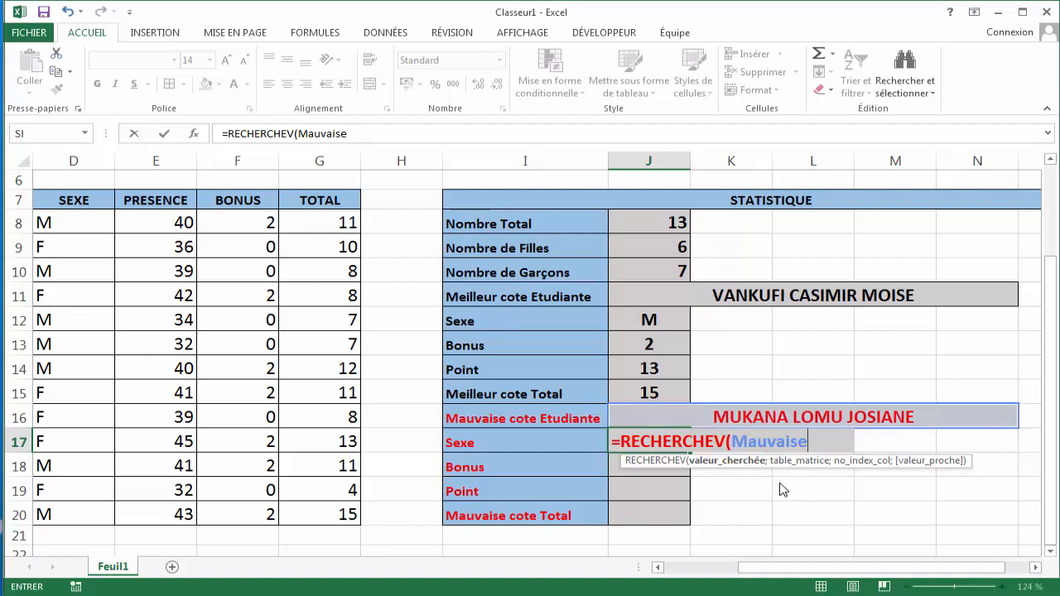
{"action": "type", "text": ";"}
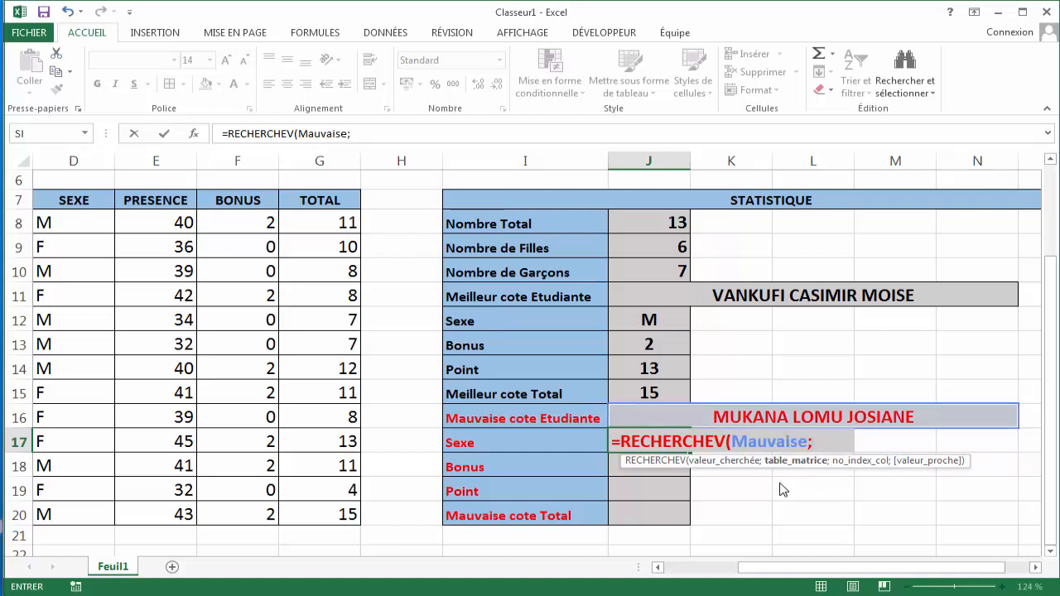
{"action": "type", "text": "ta"}
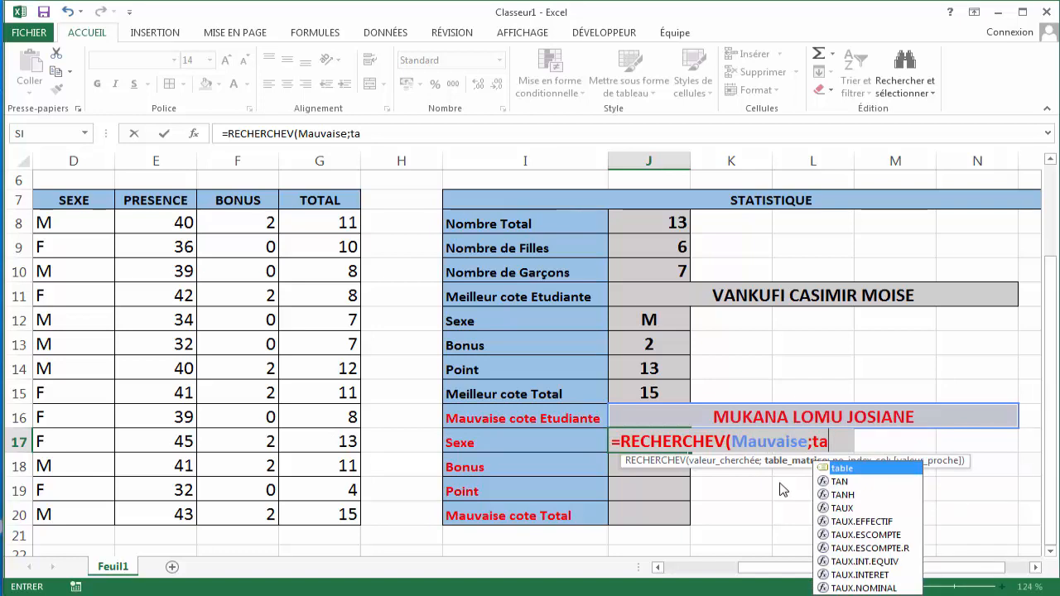
{"action": "key", "text": "Tab"}
{"action": "left_click_drag", "start_coordinate": [818, 570], "coordinate": [774, 571]}
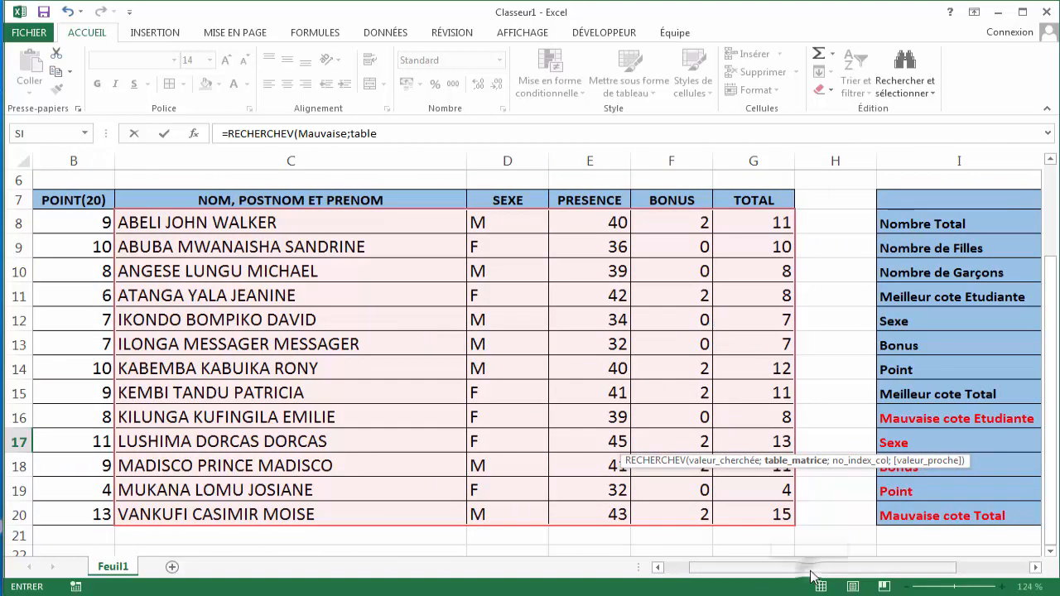
{"action": "left_click_drag", "start_coordinate": [812, 577], "coordinate": [862, 577]}
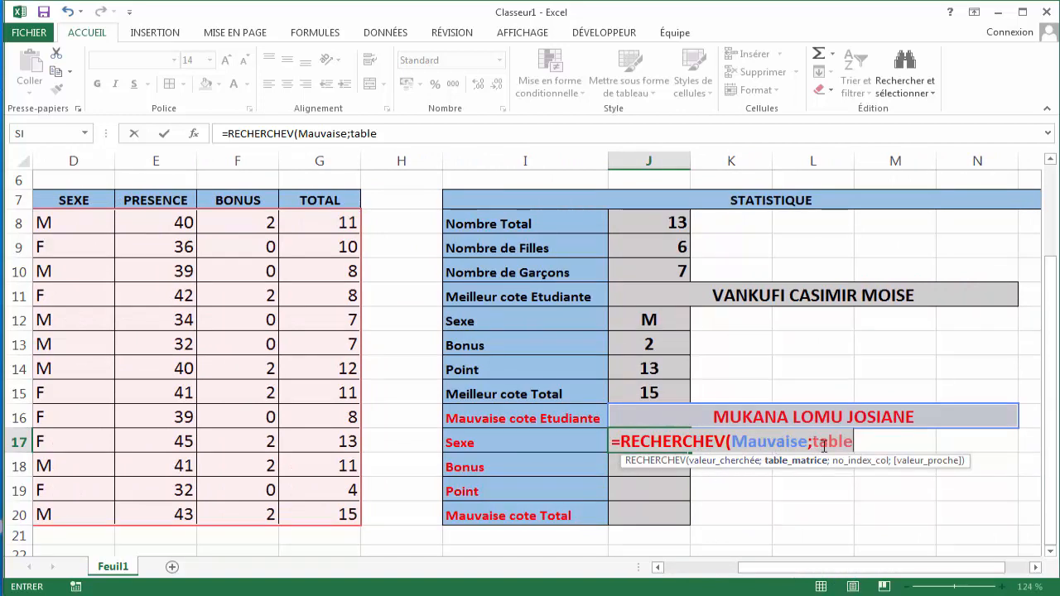
{"action": "mouse_move", "coordinate": [812, 572]}
{"action": "left_mouse_down"}
{"action": "mouse_move", "coordinate": [799, 577]}
{"action": "mouse_move", "coordinate": [811, 577]}
{"action": "left_mouse_up"}
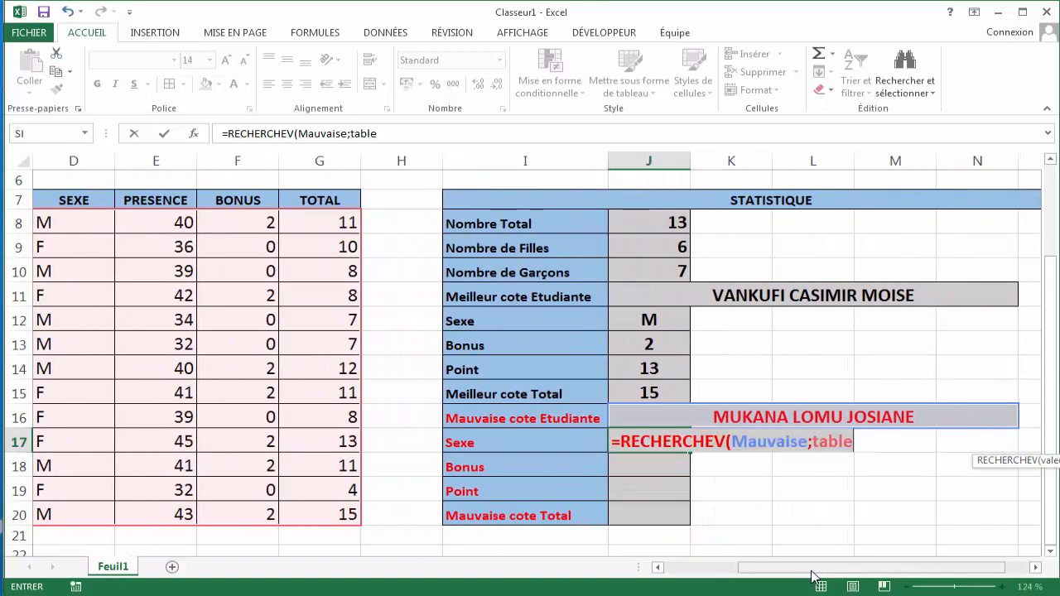
{"action": "type", "text": ";"}
{"action": "type", "text": "2"}
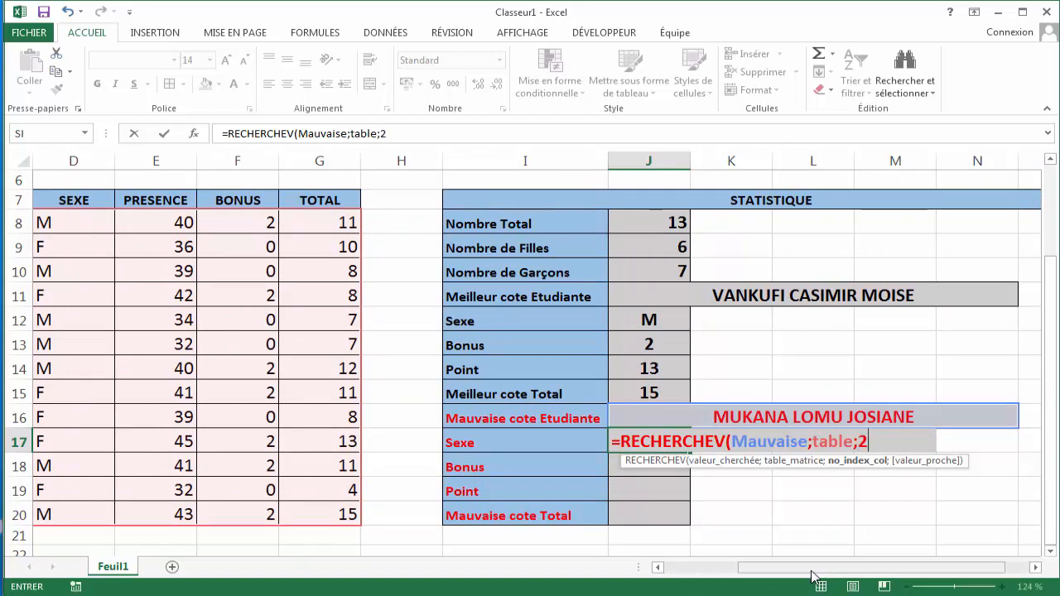
{"action": "type", "text": ";0)"}
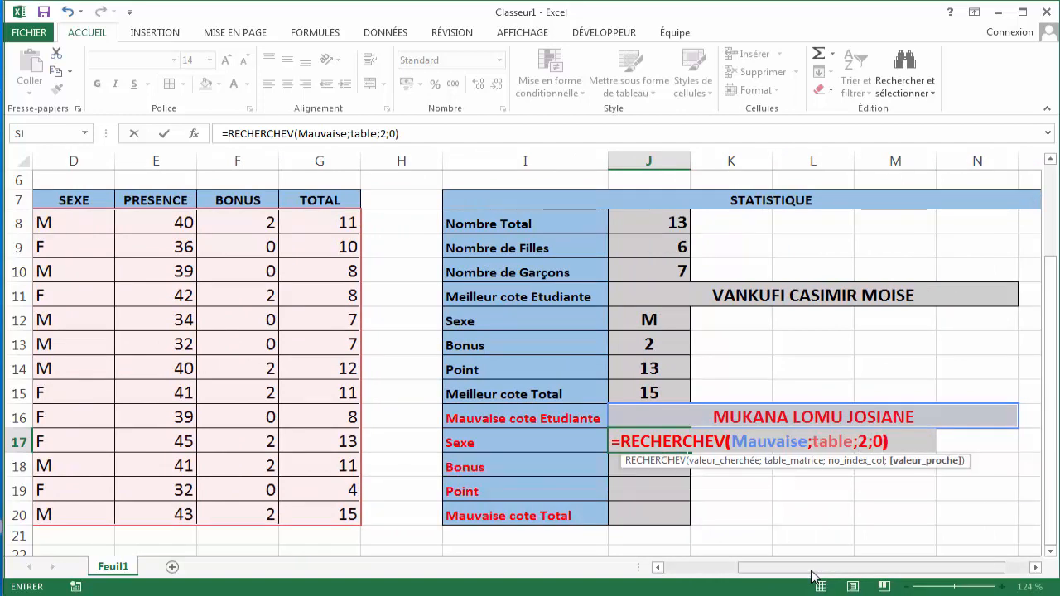
{"action": "key", "text": "Return"}
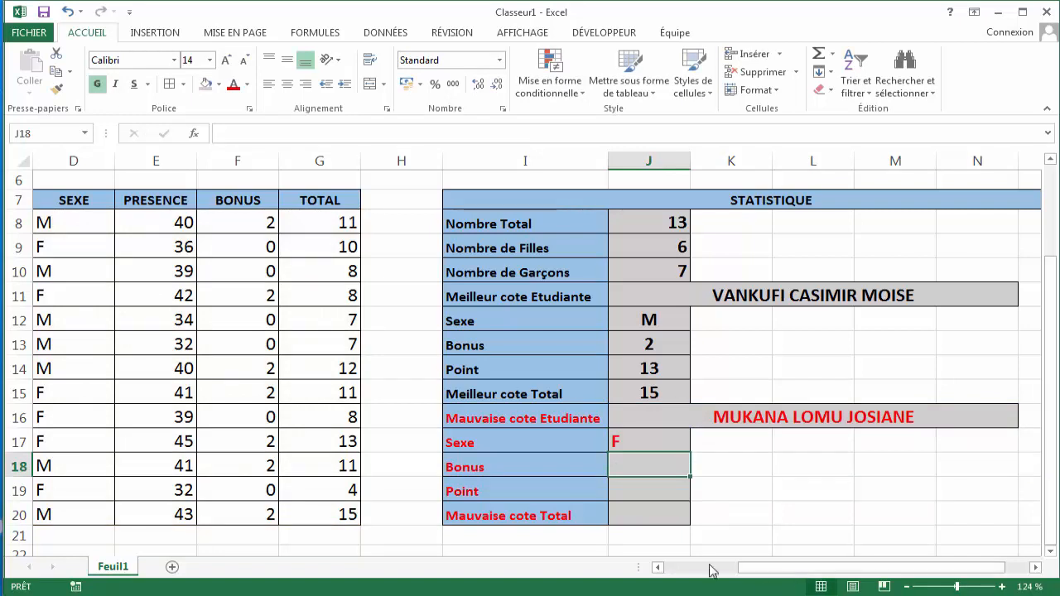
- Center the contents of cells J17 to J20
{"action": "left_click", "coordinate": [632, 434]}
{"action": "key", "text": "F2"}
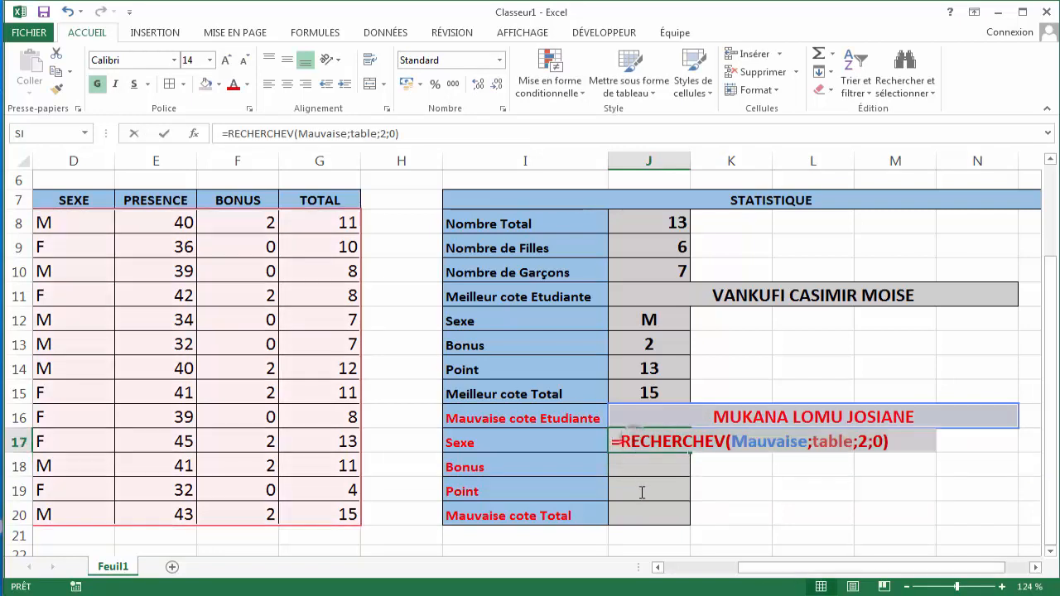
{"action": "left_click", "coordinate": [679, 445]}
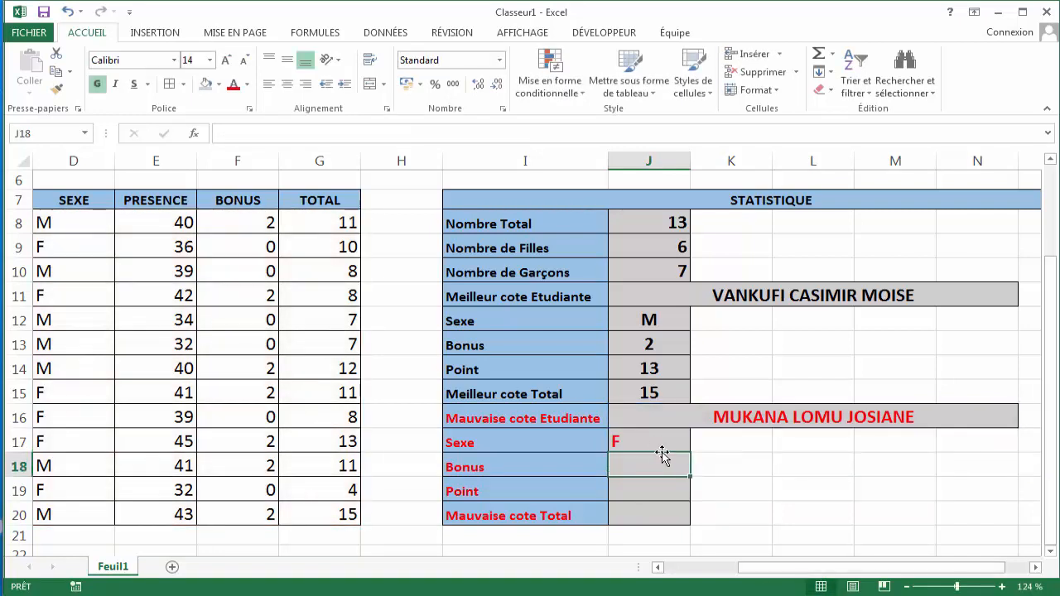
{"action": "left_click_drag", "start_coordinate": [655, 444], "coordinate": [653, 514]}
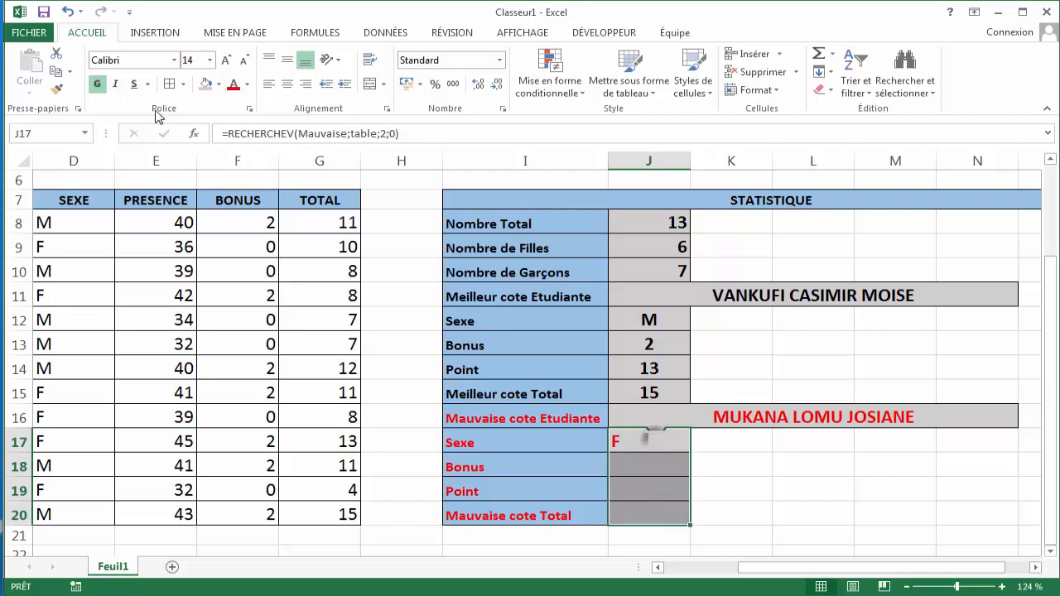
{"action": "left_click", "coordinate": [287, 84]}
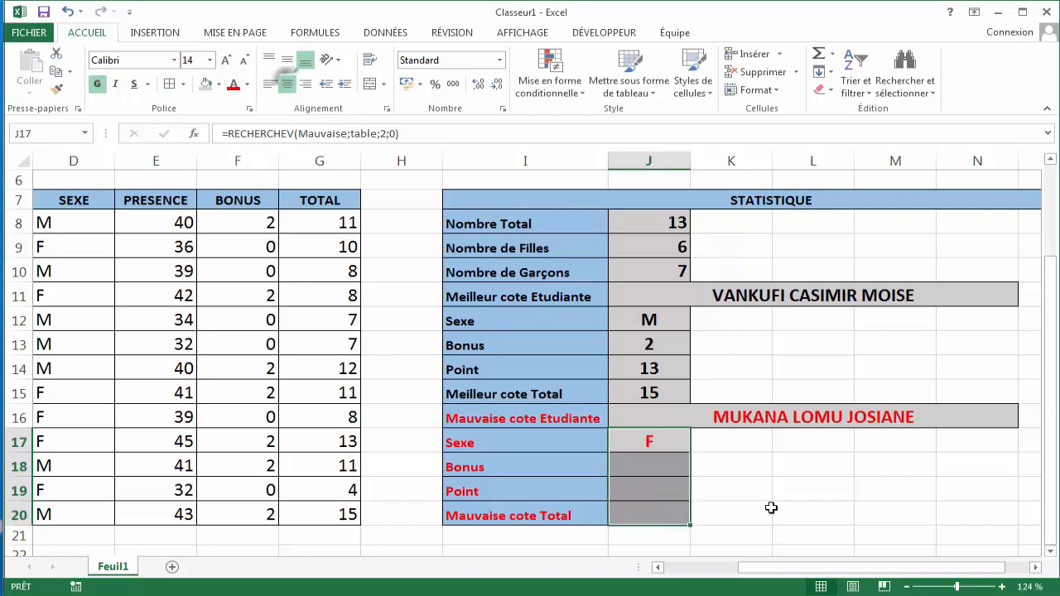
- Compare the worst student's sex in the data table with the value returned in J17
{"action": "left_click_drag", "start_coordinate": [778, 567], "coordinate": [686, 568]}
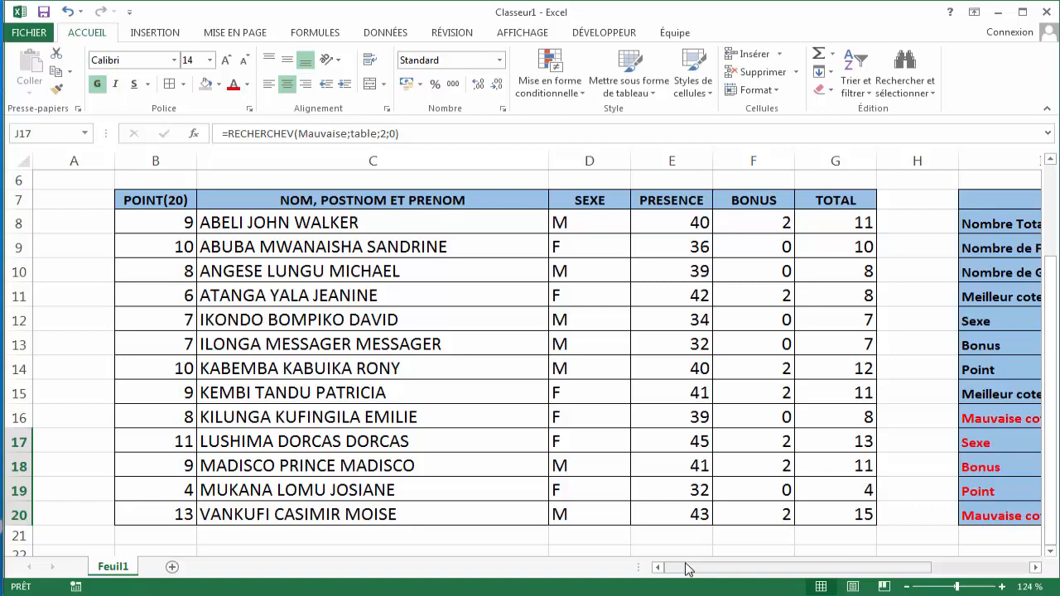
{"action": "left_click", "coordinate": [362, 490]}
{"action": "left_click", "coordinate": [578, 493]}
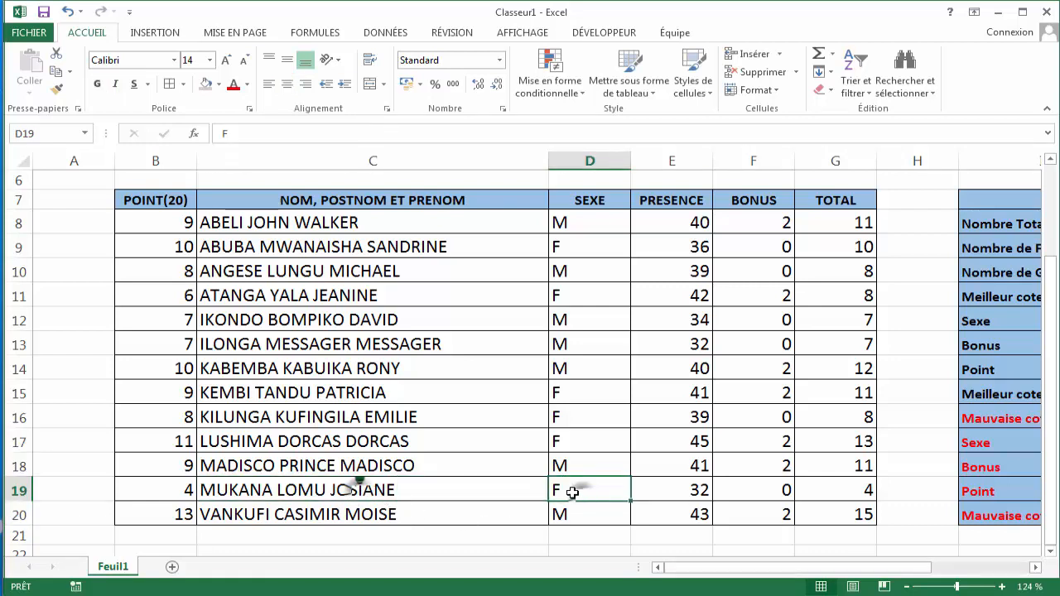
{"action": "left_click_drag", "start_coordinate": [757, 568], "coordinate": [816, 569]}
{"action": "left_click", "coordinate": [1007, 441]}
{"action": "left_click_drag", "start_coordinate": [916, 570], "coordinate": [945, 572]}
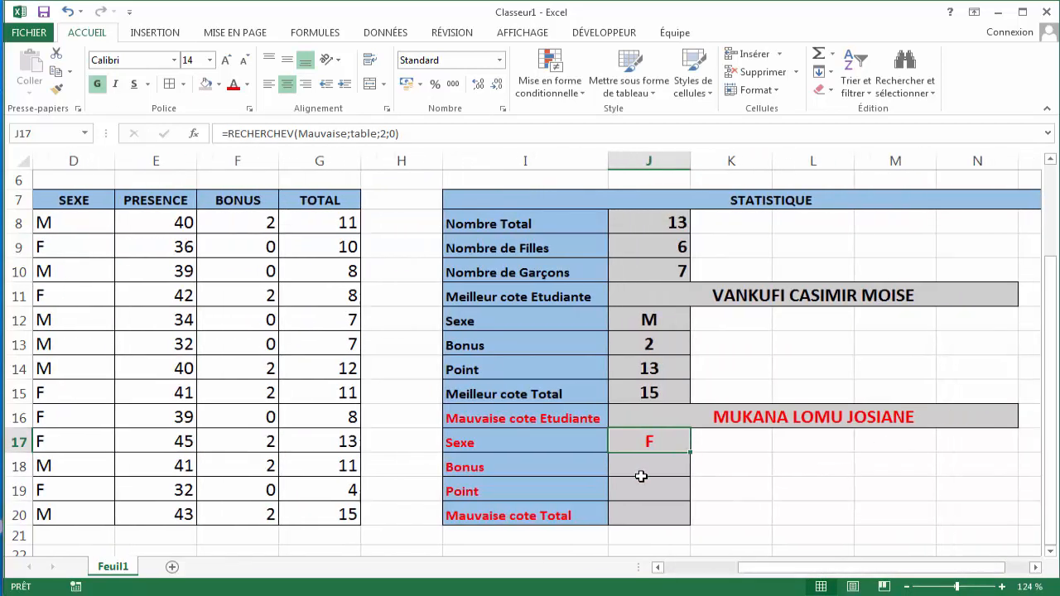
- Start a RECHERCHEV formula in J18 for the worst student's bonus
{"action": "left_click", "coordinate": [636, 472]}
{"action": "type", "text": "="}
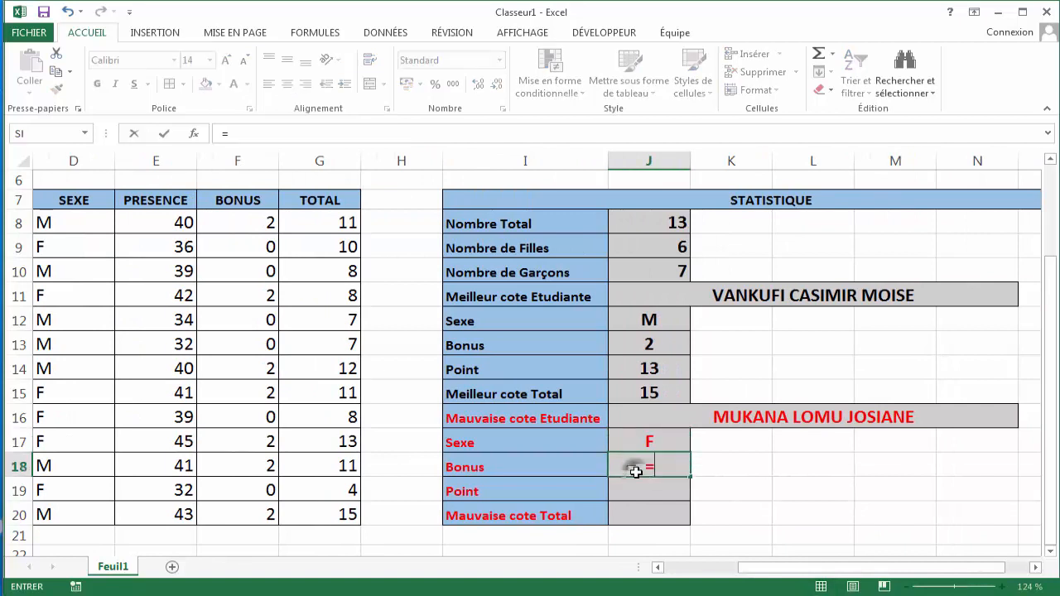
{"action": "type", "text": "RE"}
{"action": "key", "text": "Down"}
{"action": "key", "text": "Down"}
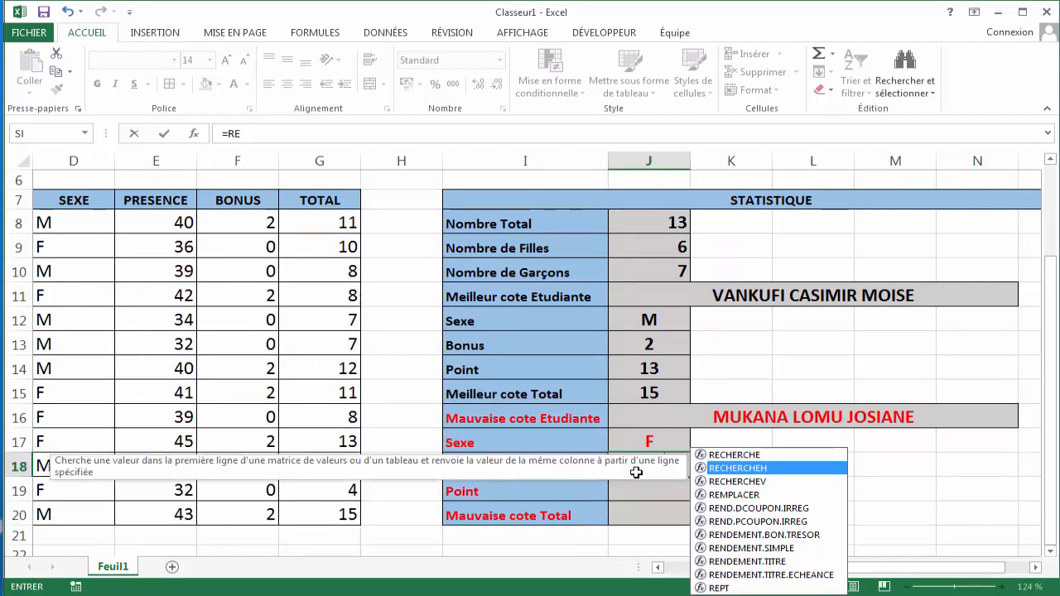
{"action": "key", "text": "Tab"}
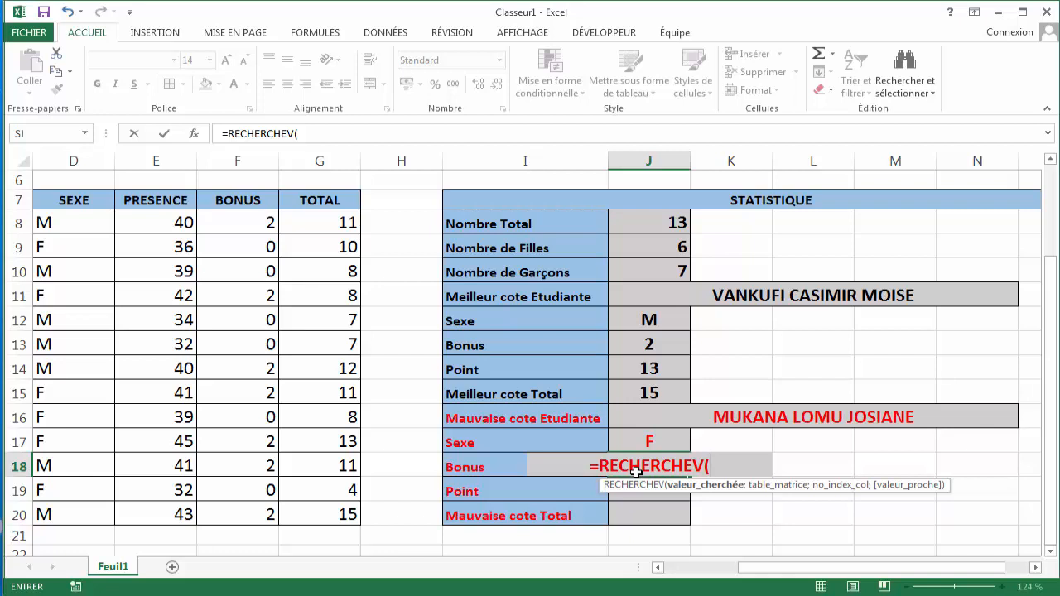
- Complete the J18 formula with lookup value Mauvaise, table, column 4 and exact match 0, and confirm it
{"action": "type", "text": "Maa"}
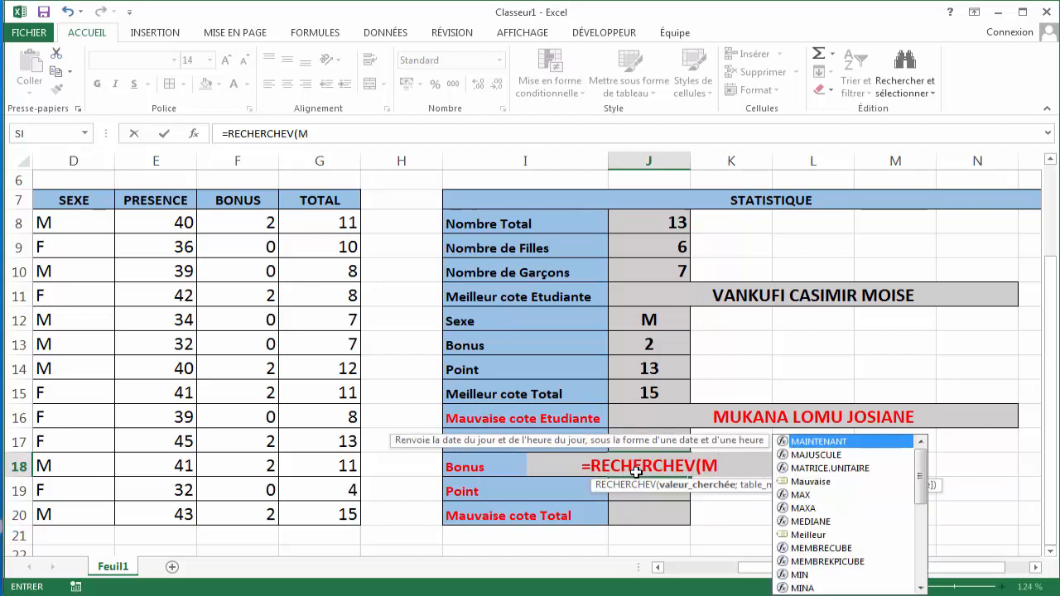
{"action": "key", "text": "BackSpace"}
{"action": "key", "text": "BackSpace"}
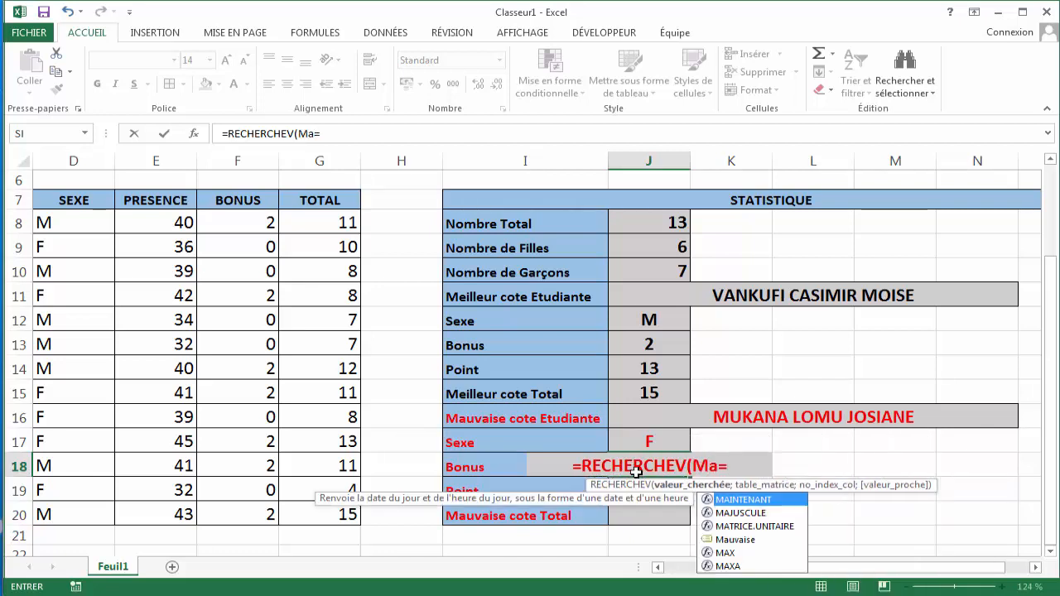
{"action": "type", "text": "au"}
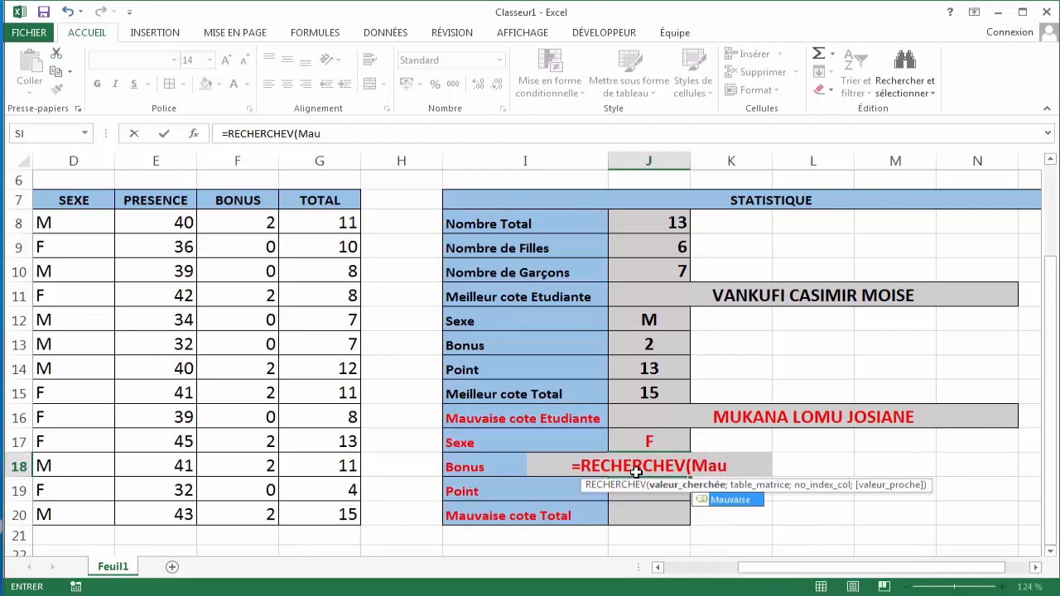
{"action": "key", "text": "Tab"}
{"action": "type", "text": ";"}
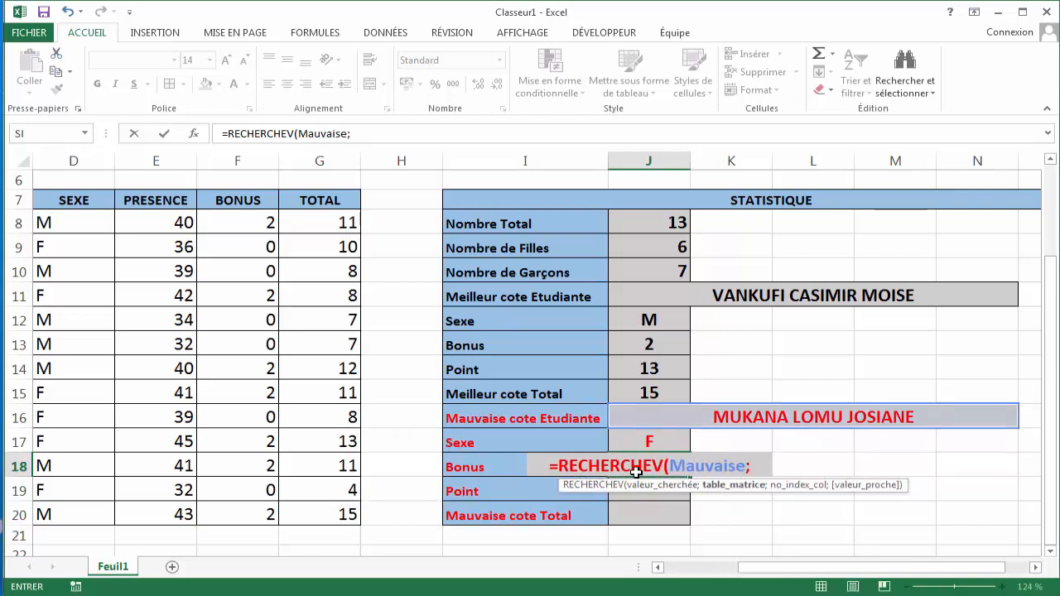
{"action": "type", "text": "ta"}
{"action": "key", "text": "Tab"}
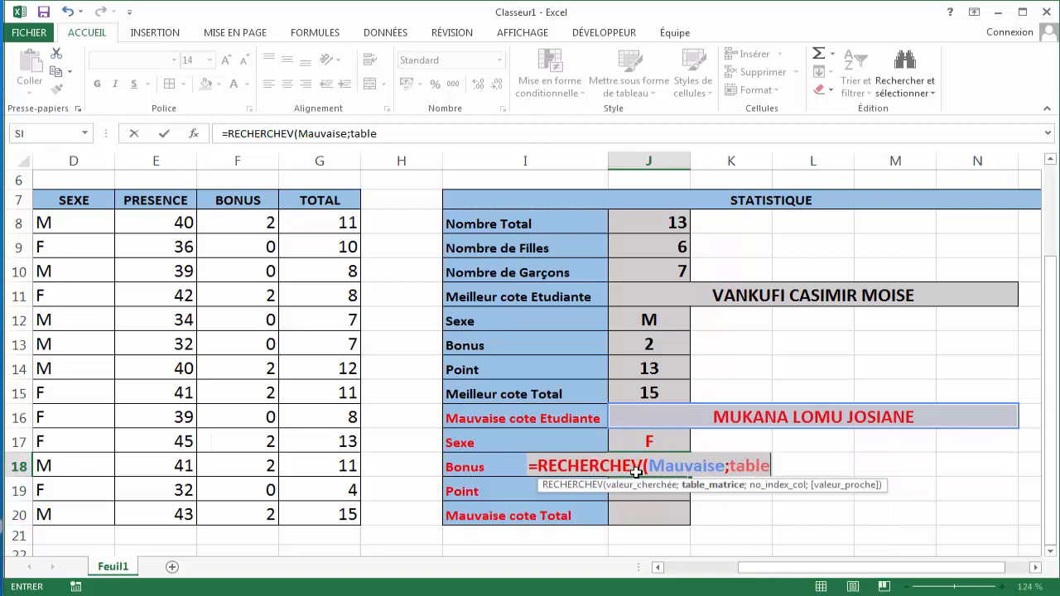
{"action": "type", "text": ";"}
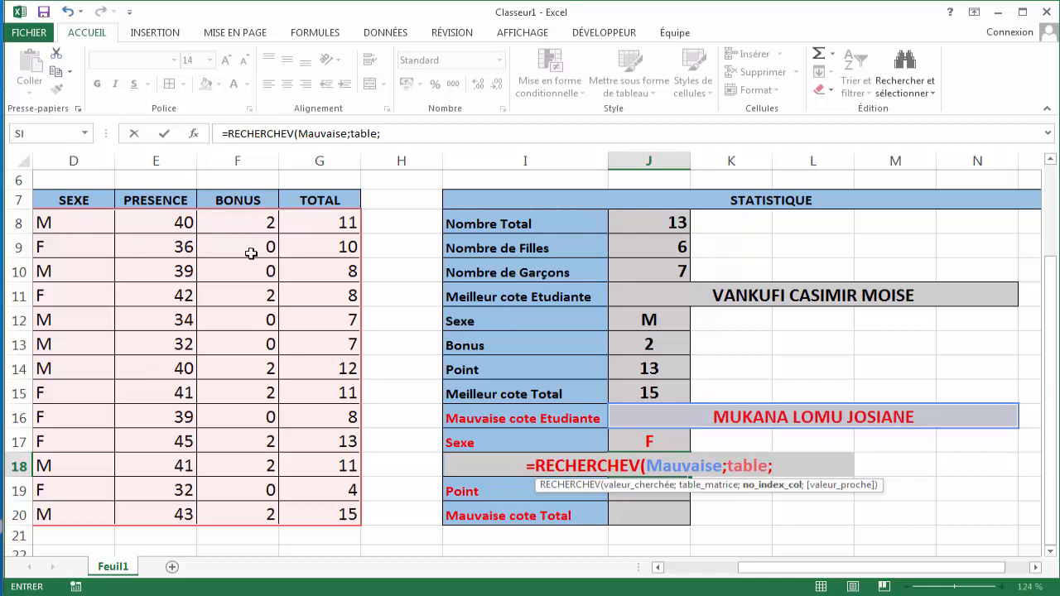
{"action": "type", "text": "4"}
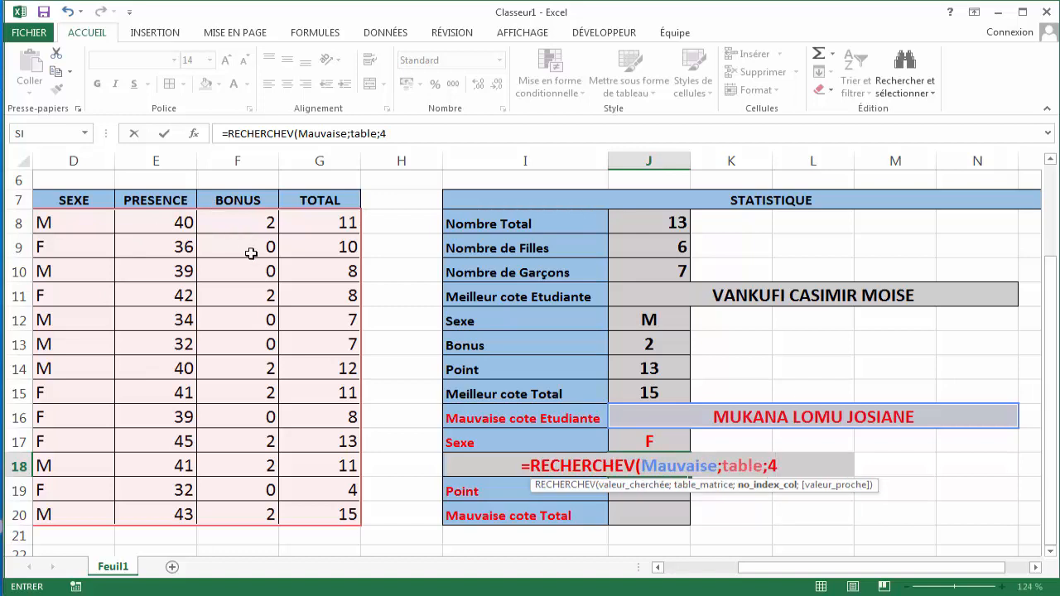
{"action": "type", "text": ";0)"}
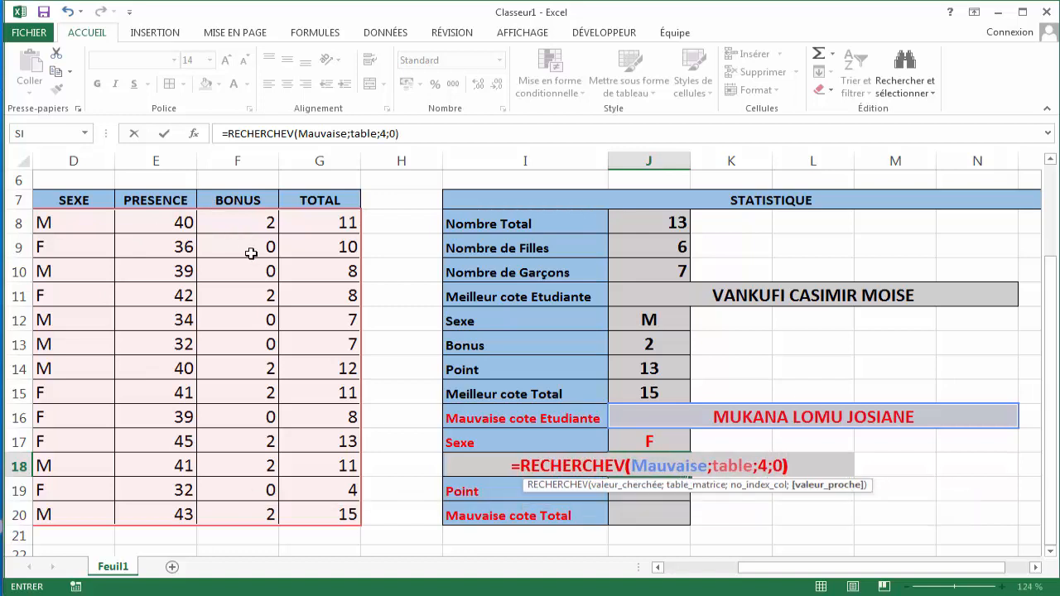
{"action": "key", "text": "Return"}
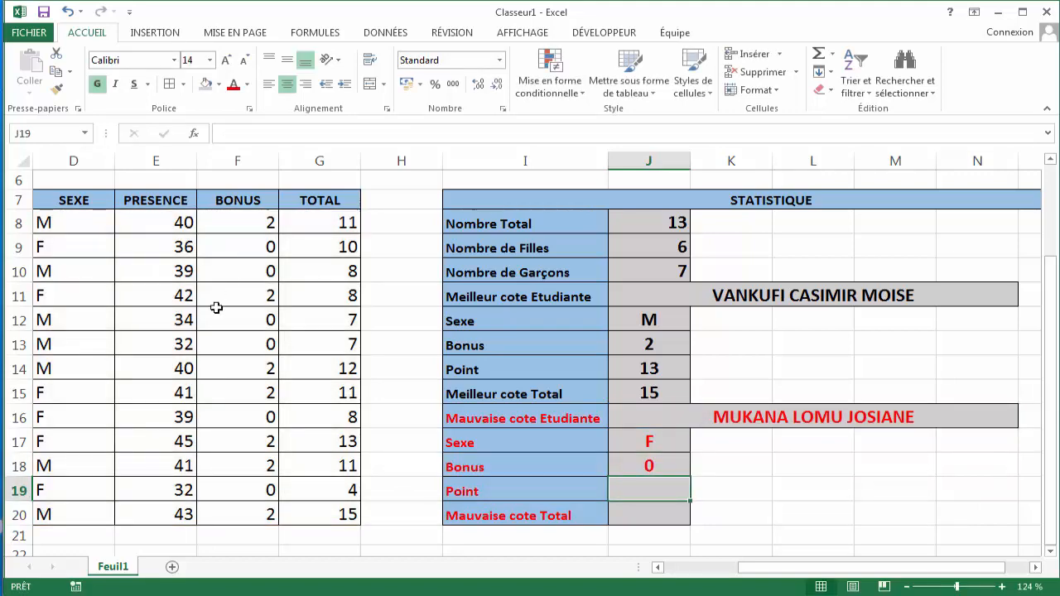
- Compare the worst student's bonus in the data table with the value returned in J18
{"action": "left_click_drag", "start_coordinate": [781, 569], "coordinate": [741, 587]}
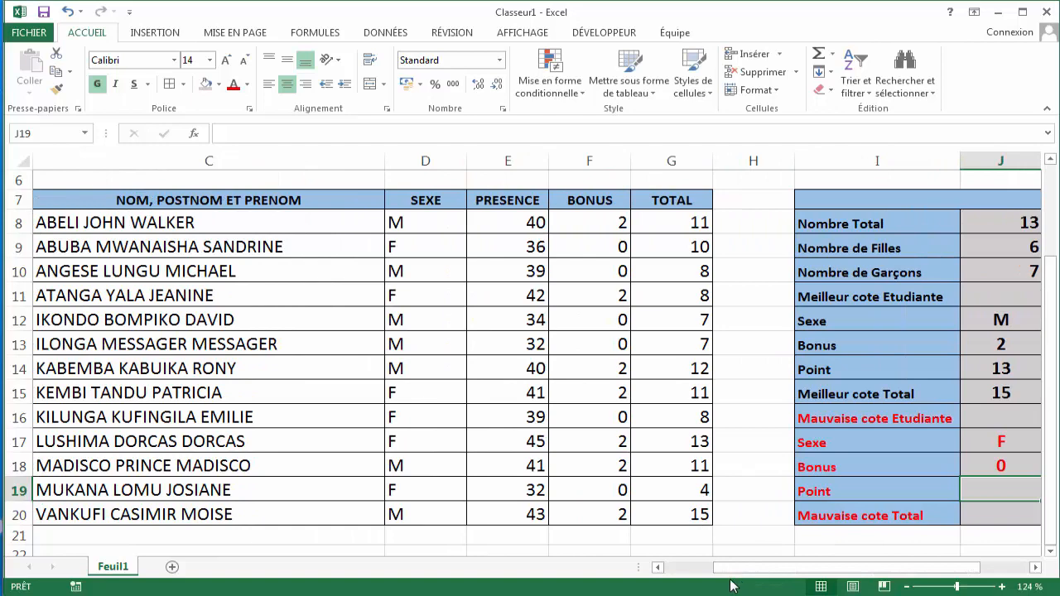
{"action": "left_click", "coordinate": [269, 502]}
{"action": "left_click", "coordinate": [269, 489]}
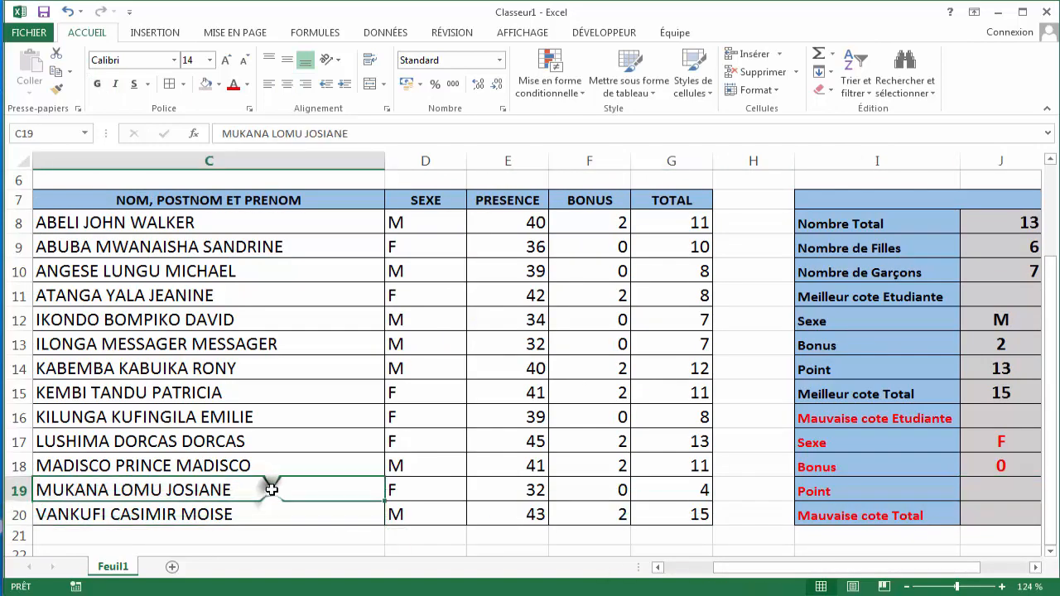
{"action": "left_click", "coordinate": [397, 492]}
{"action": "left_click", "coordinate": [586, 486]}
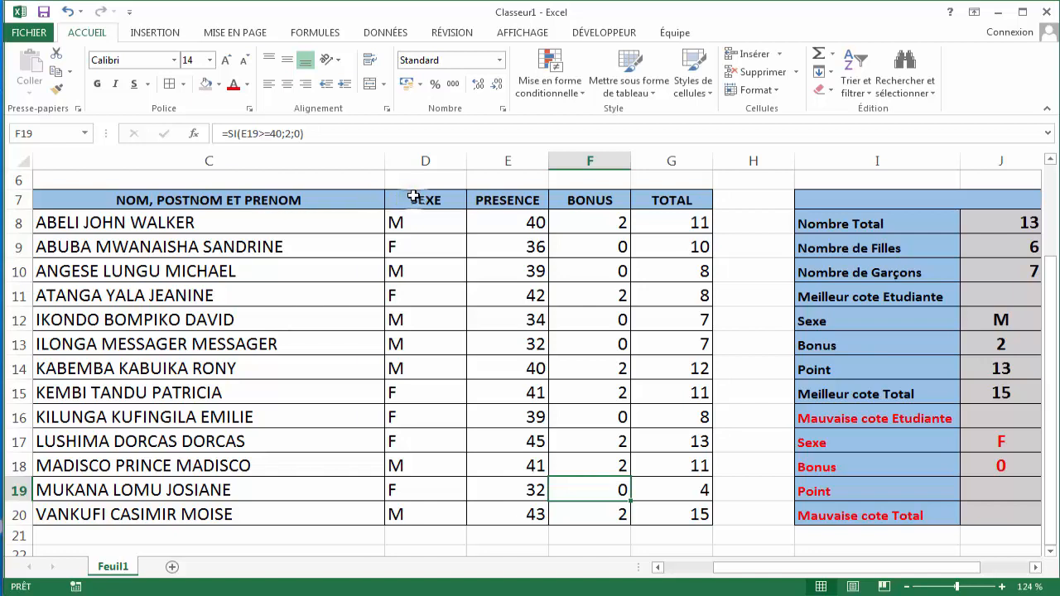
- Review the data table columns and reopen the J18 lookup formula without changing it
{"action": "left_click_drag", "start_coordinate": [414, 199], "coordinate": [679, 514]}
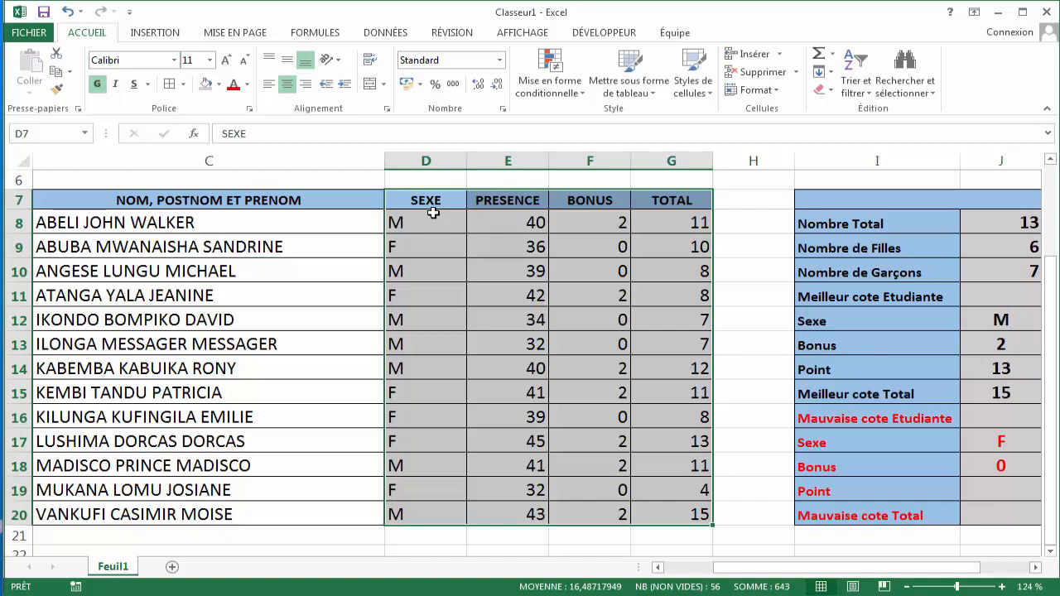
{"action": "left_click", "coordinate": [249, 215]}
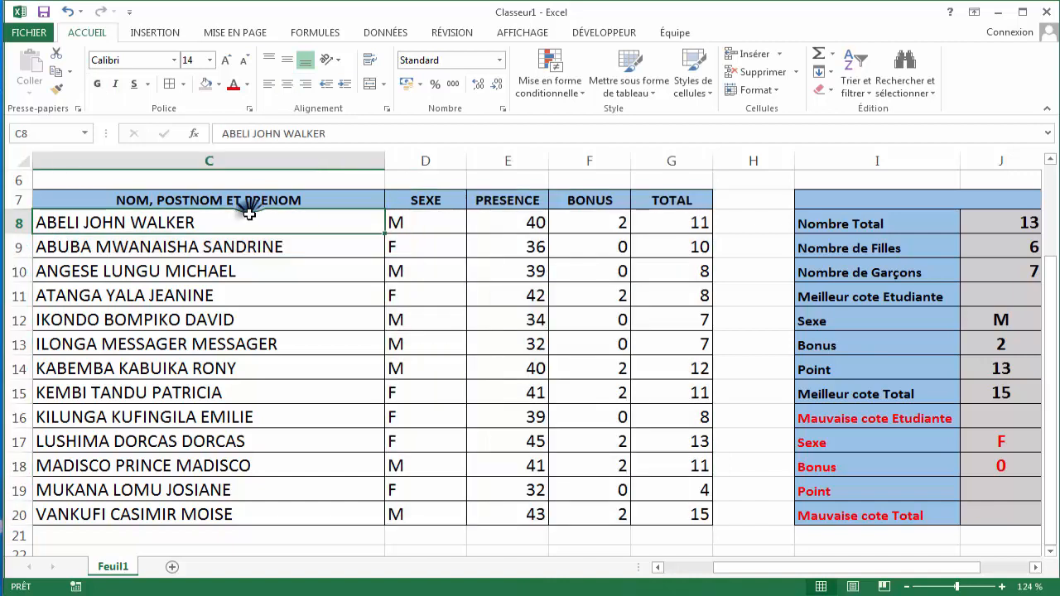
{"action": "left_click", "coordinate": [228, 200]}
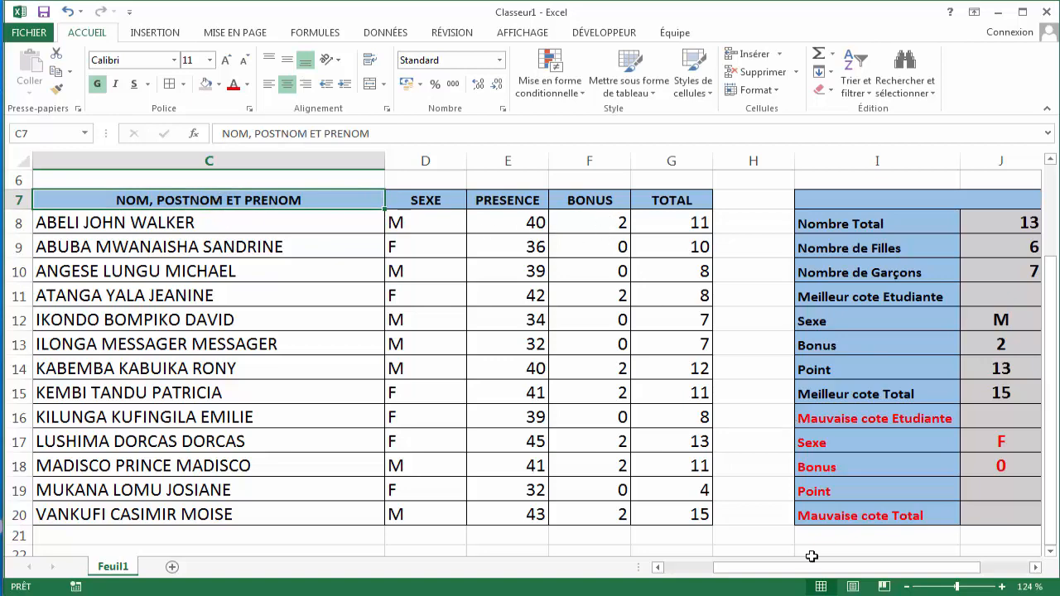
{"action": "left_click_drag", "start_coordinate": [810, 572], "coordinate": [835, 572]}
{"action": "double_click", "coordinate": [635, 467]}
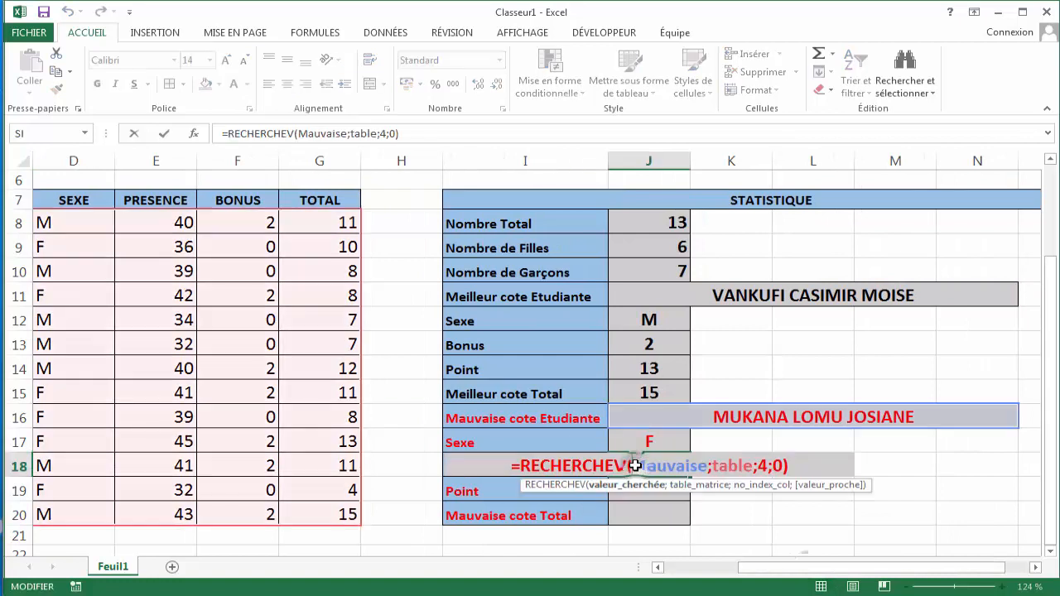
{"action": "key", "text": "Return"}
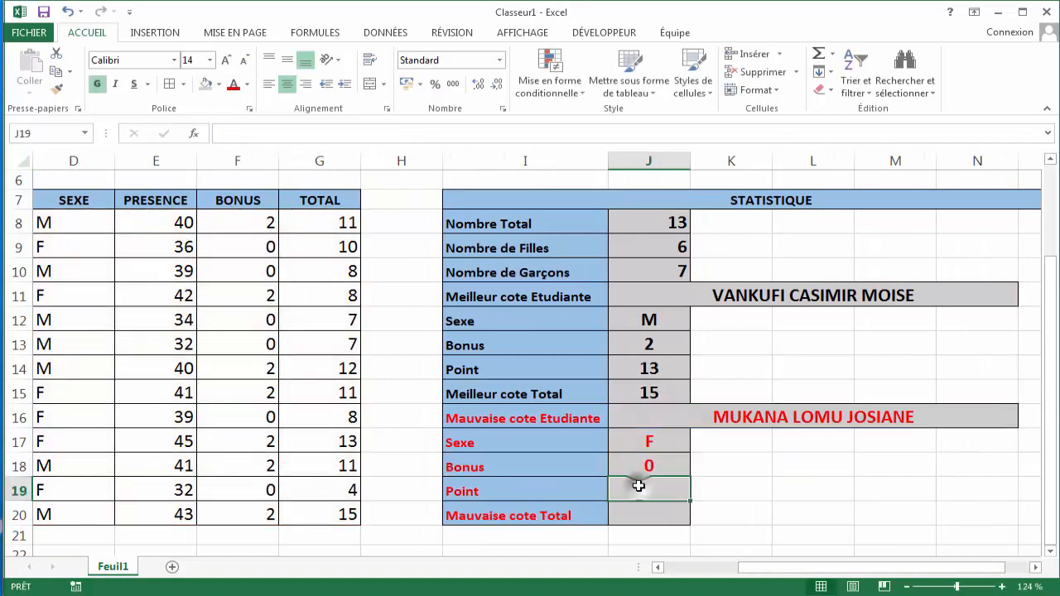
- Enter a MIN formula in J19 returning the lowest point from B8:B20
{"action": "type", "text": "="}
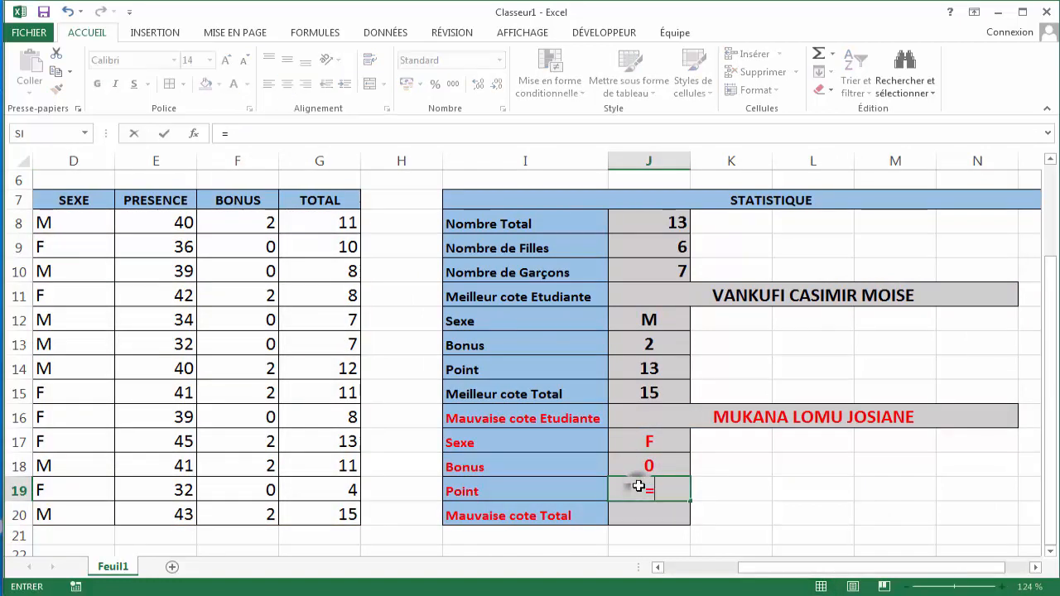
{"action": "type", "text": "M"}
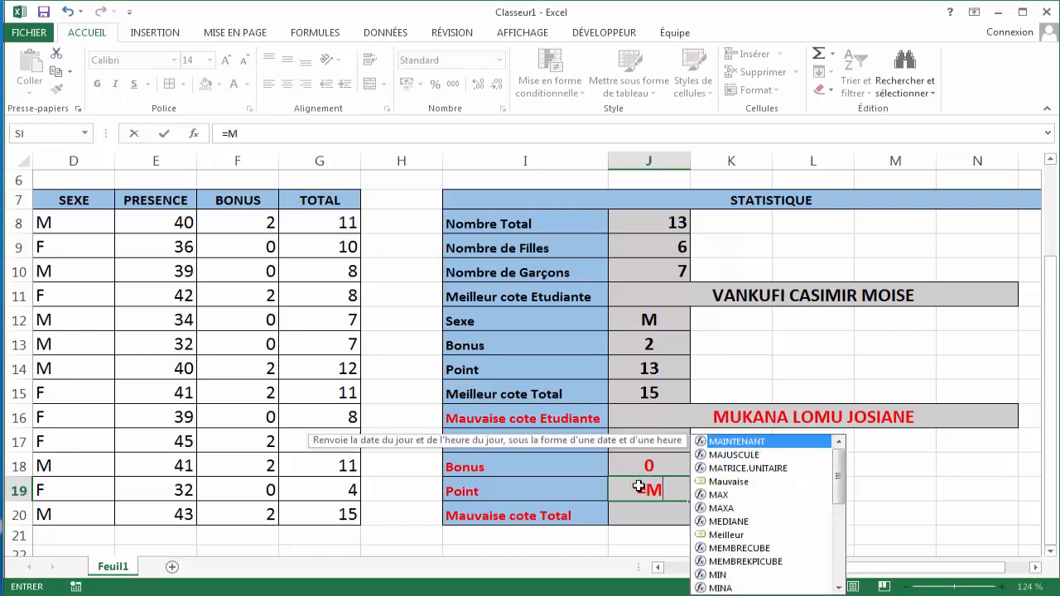
{"action": "type", "text": "IN("}
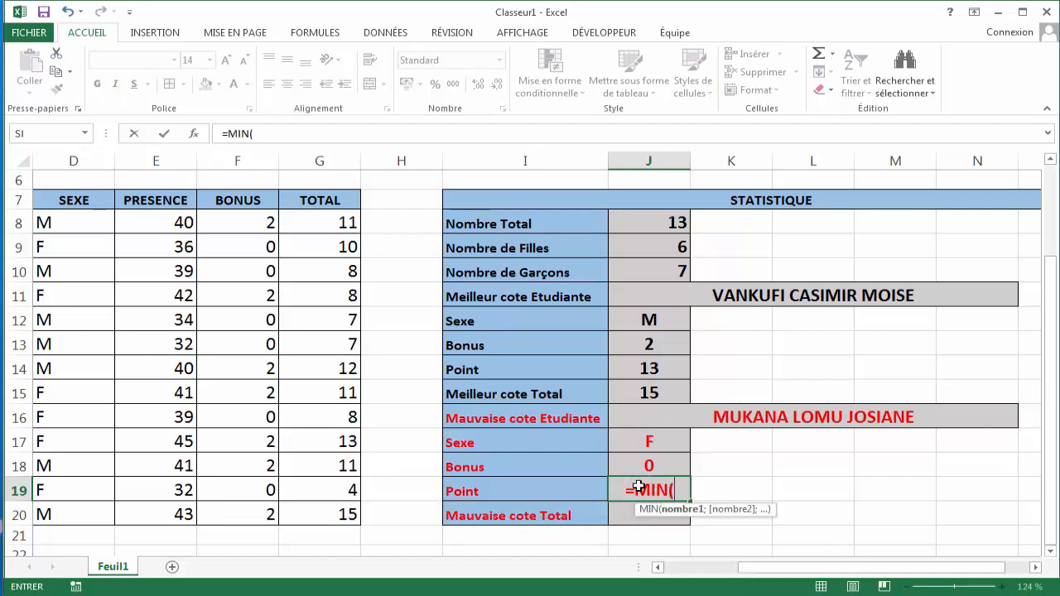
{"action": "left_click_drag", "start_coordinate": [745, 570], "coordinate": [672, 569]}
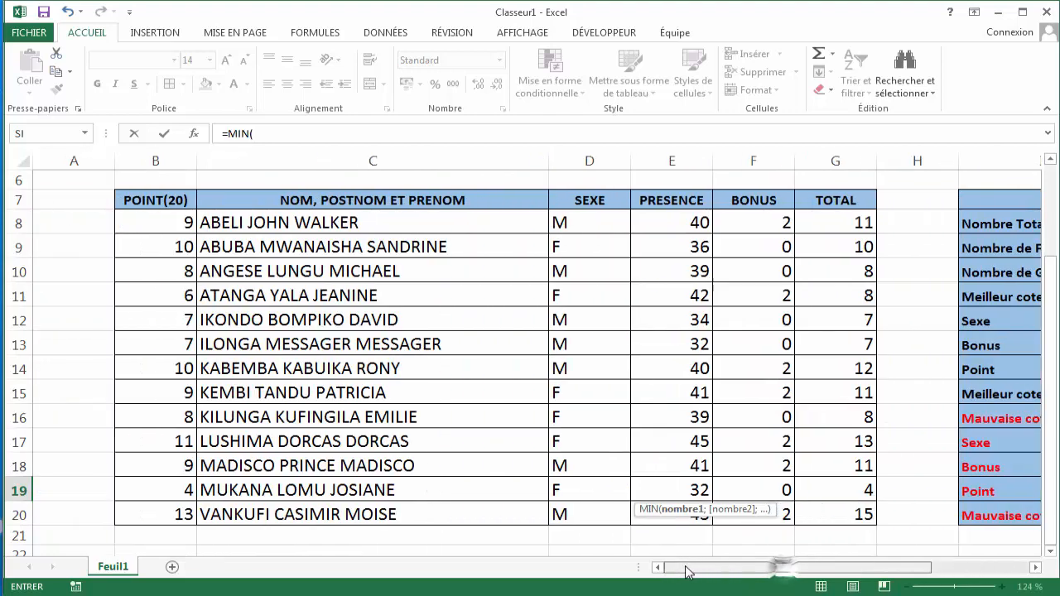
{"action": "left_click_drag", "start_coordinate": [157, 226], "coordinate": [164, 514]}
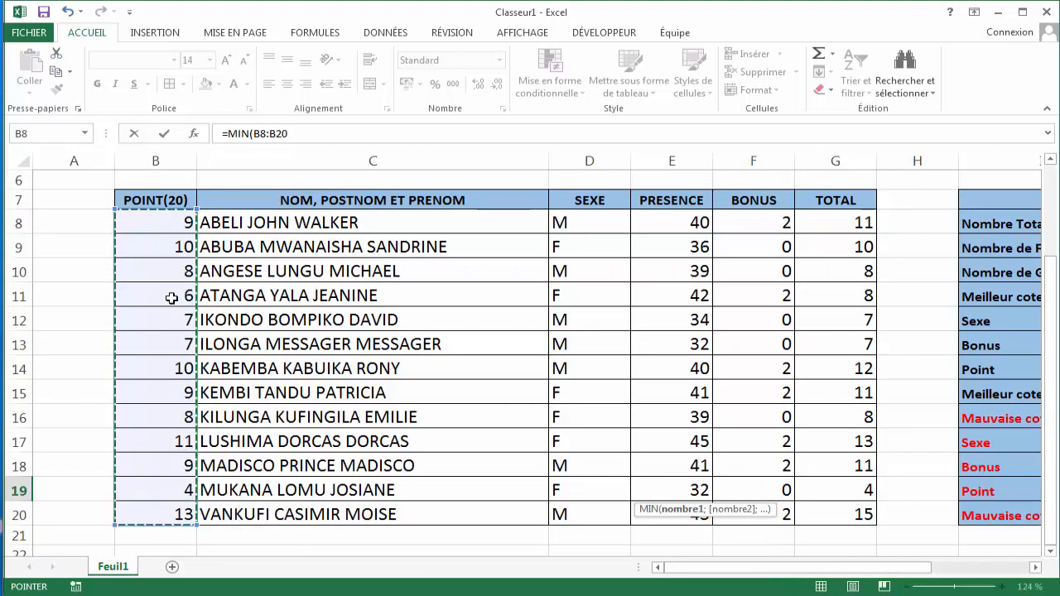
{"action": "left_click_drag", "start_coordinate": [700, 573], "coordinate": [770, 580]}
{"action": "type", "text": ")"}
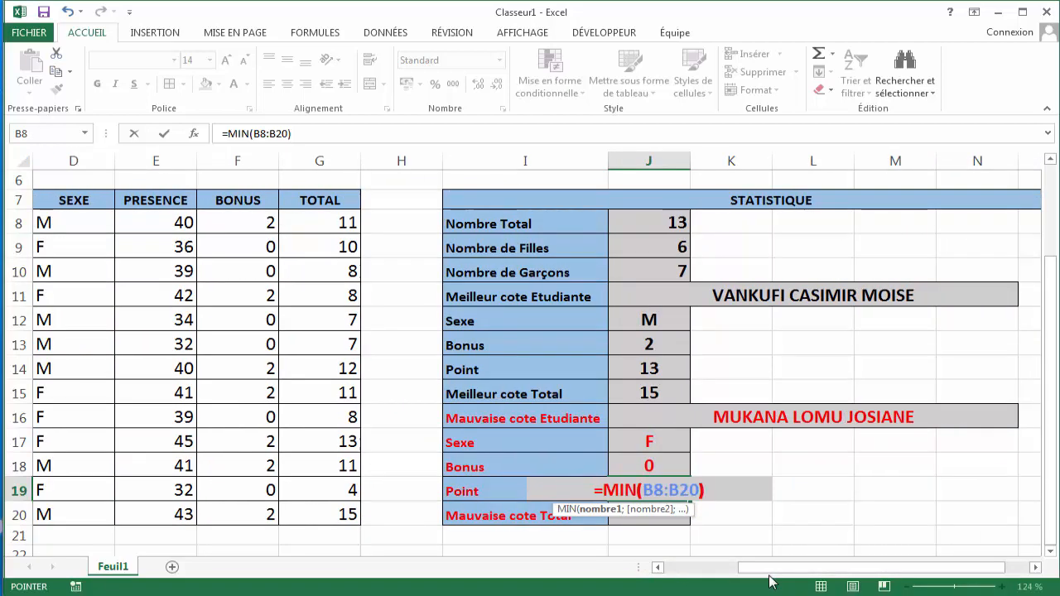
{"action": "key", "text": "Return"}
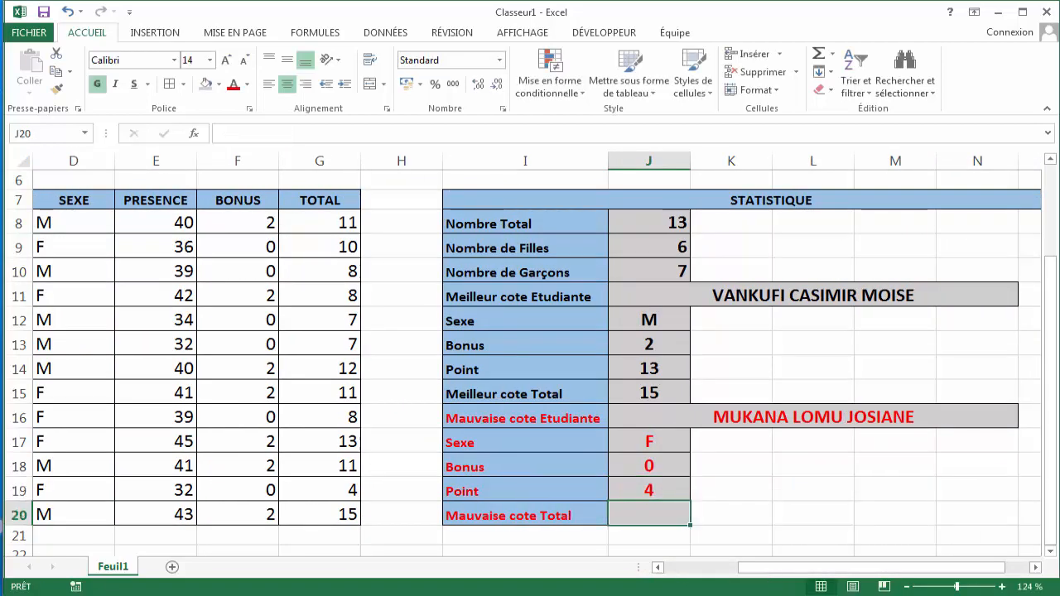
- Compare the lowest point in J19 with the worst student's score in the data table
{"action": "left_click", "coordinate": [653, 489]}
{"action": "left_click_drag", "start_coordinate": [770, 571], "coordinate": [694, 572]}
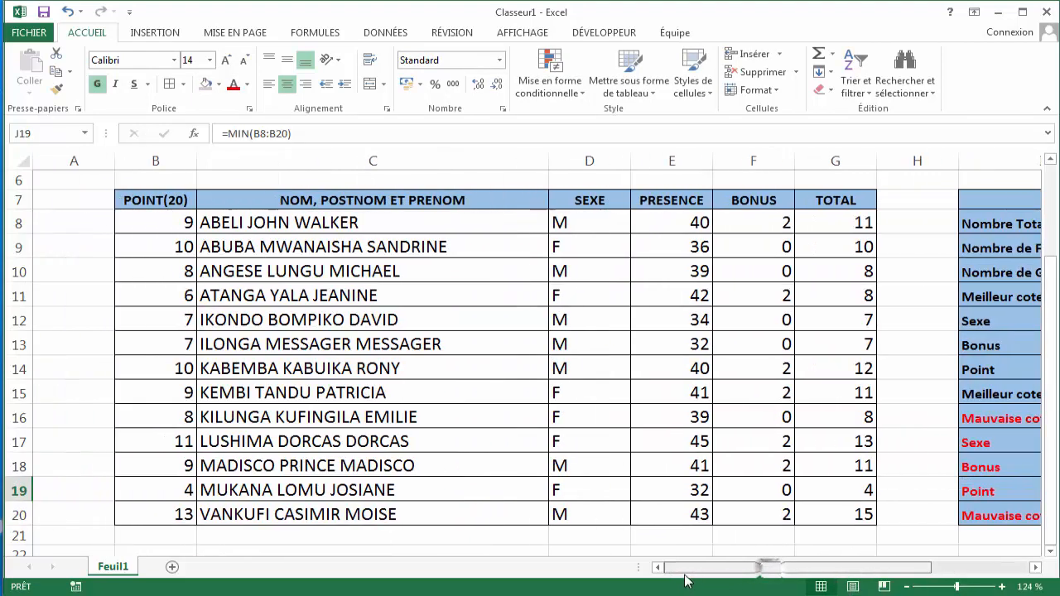
{"action": "left_click", "coordinate": [184, 492]}
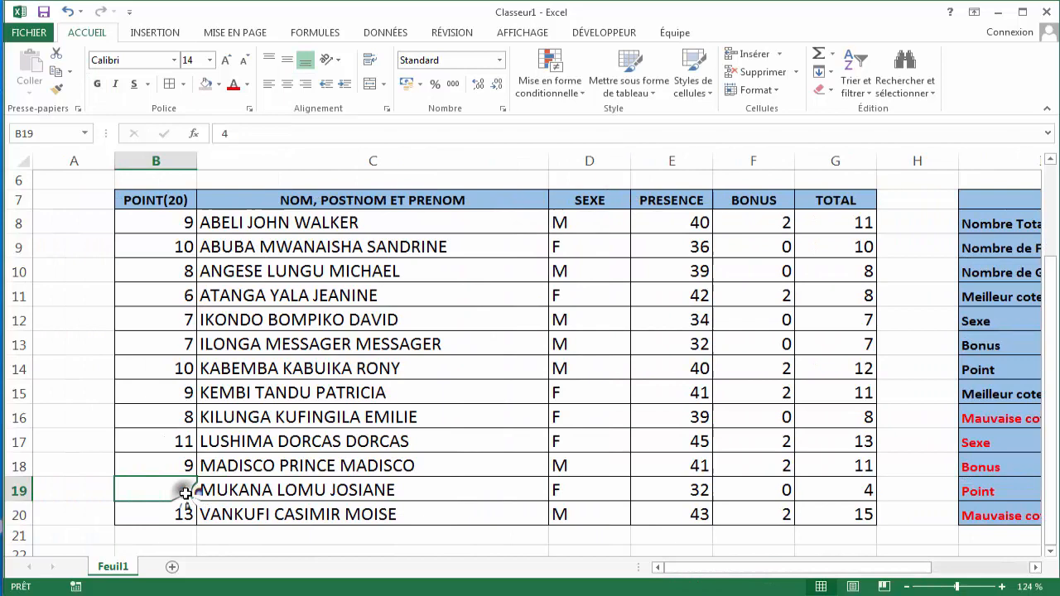
{"action": "left_click", "coordinate": [255, 490]}
{"action": "left_click", "coordinate": [184, 495]}
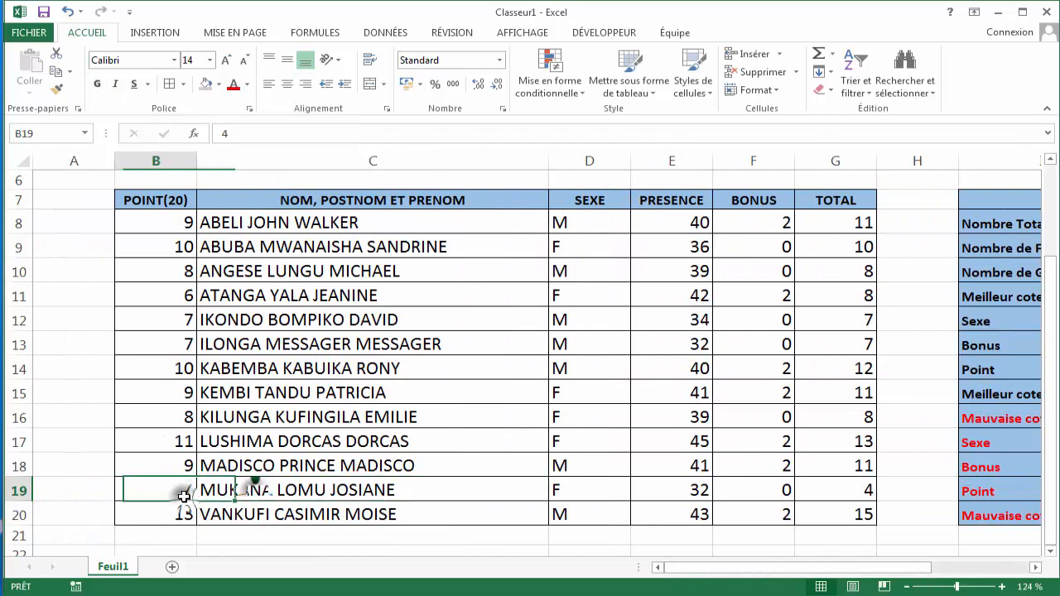
{"action": "left_click", "coordinate": [588, 494]}
{"action": "left_click_drag", "start_coordinate": [796, 571], "coordinate": [952, 521]}
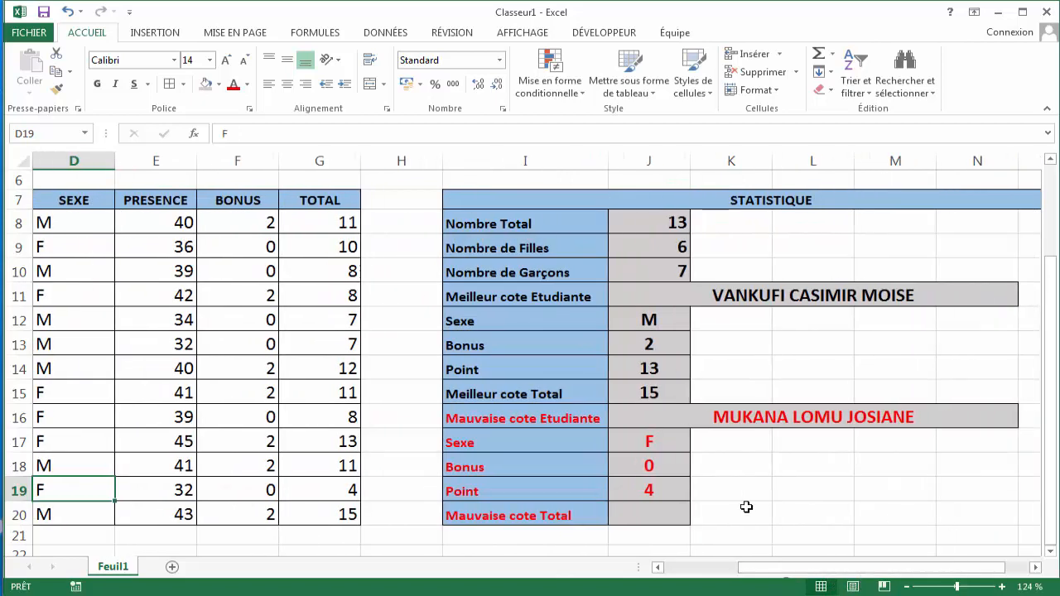
{"action": "left_click", "coordinate": [641, 512]}
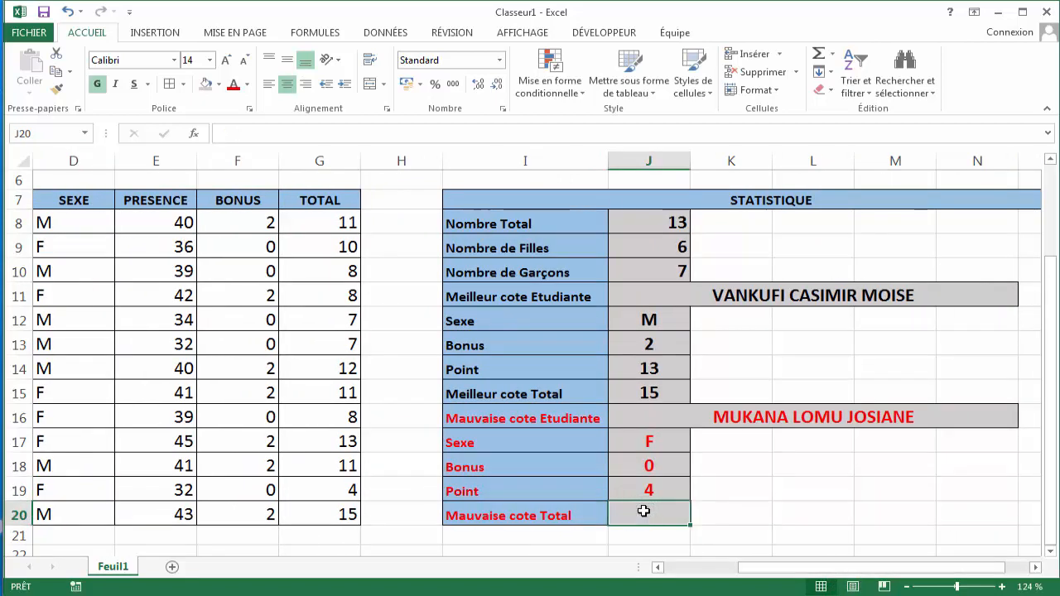
{"action": "type", "text": "="}
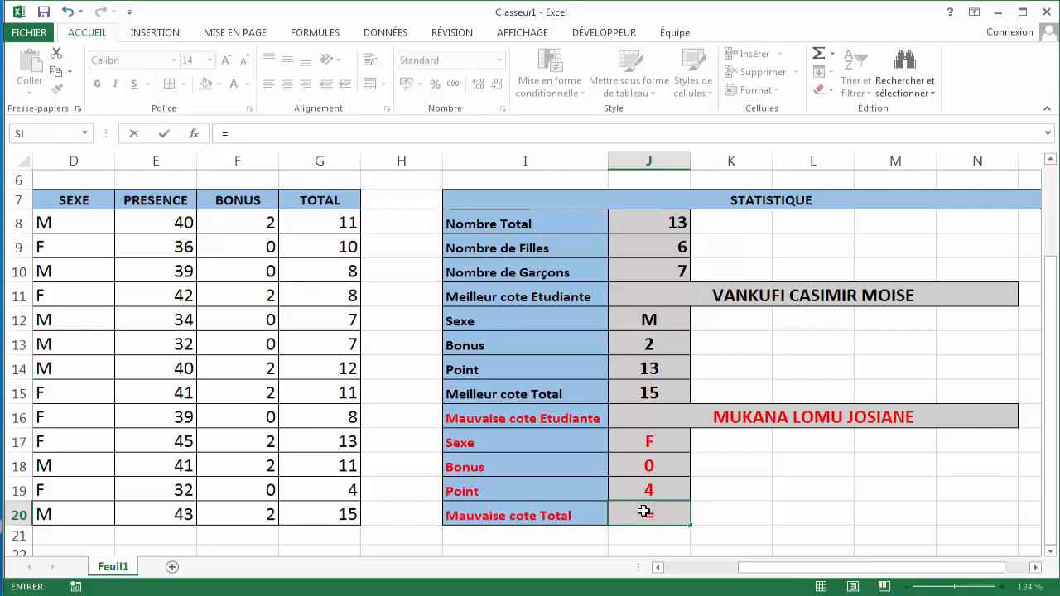
{"action": "type", "text": "min"}
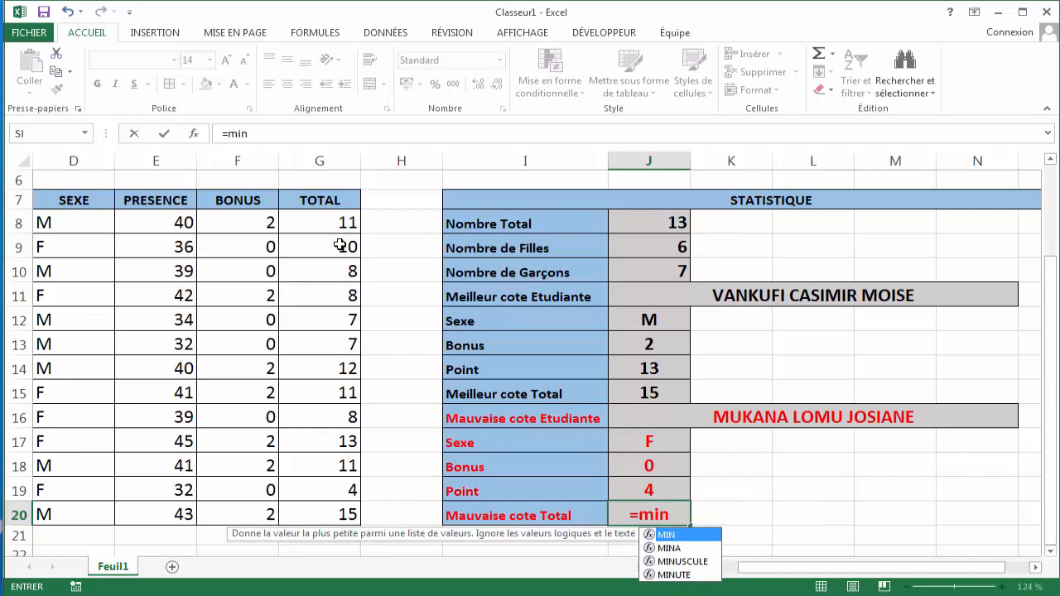
{"action": "left_click_drag", "start_coordinate": [337, 225], "coordinate": [352, 447]}
{"action": "double_click", "coordinate": [677, 516]}
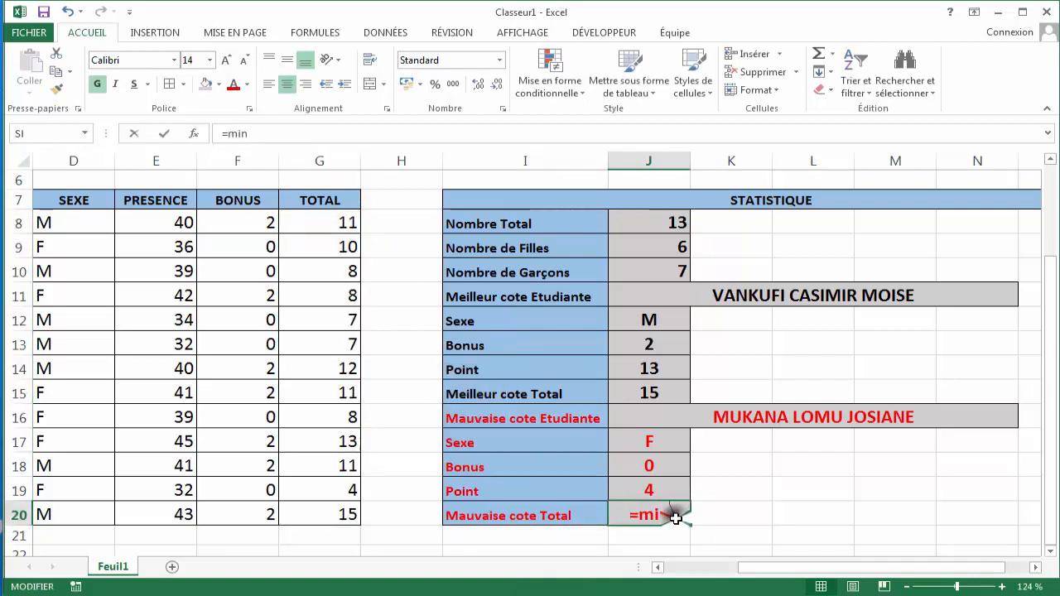
{"action": "key", "text": "BackSpace"}
{"action": "key", "text": "BackSpace"}
{"action": "key", "text": "BackSpace"}
{"action": "key", "text": "BackSpace"}
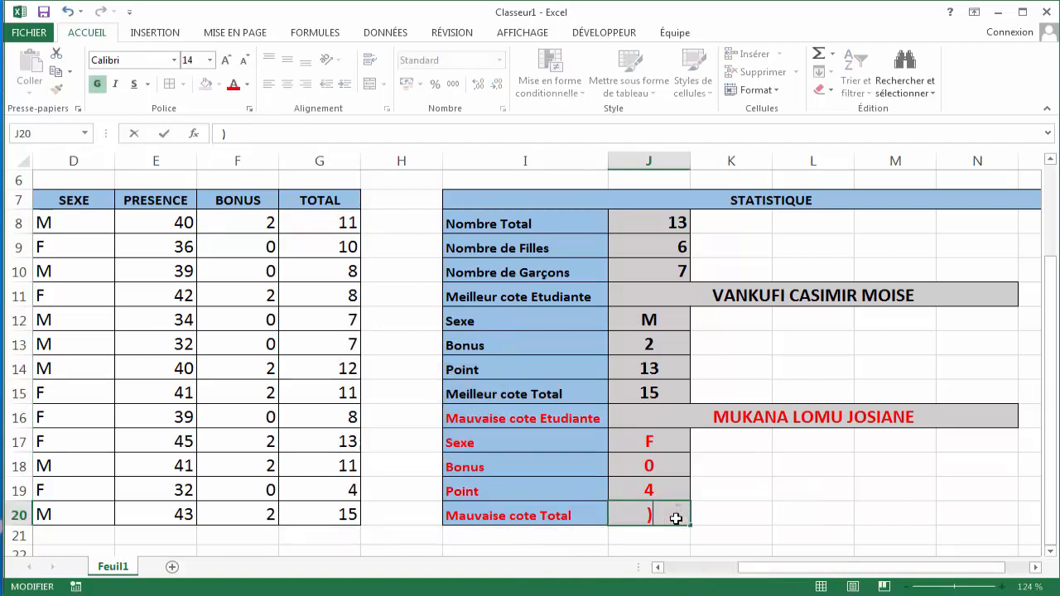
{"action": "type", "text": ")"}
{"action": "key", "text": "BackSpace"}
- Enter a MIN formula in J20 returning the lowest total from G8:G20
{"action": "type", "text": "=MI"}
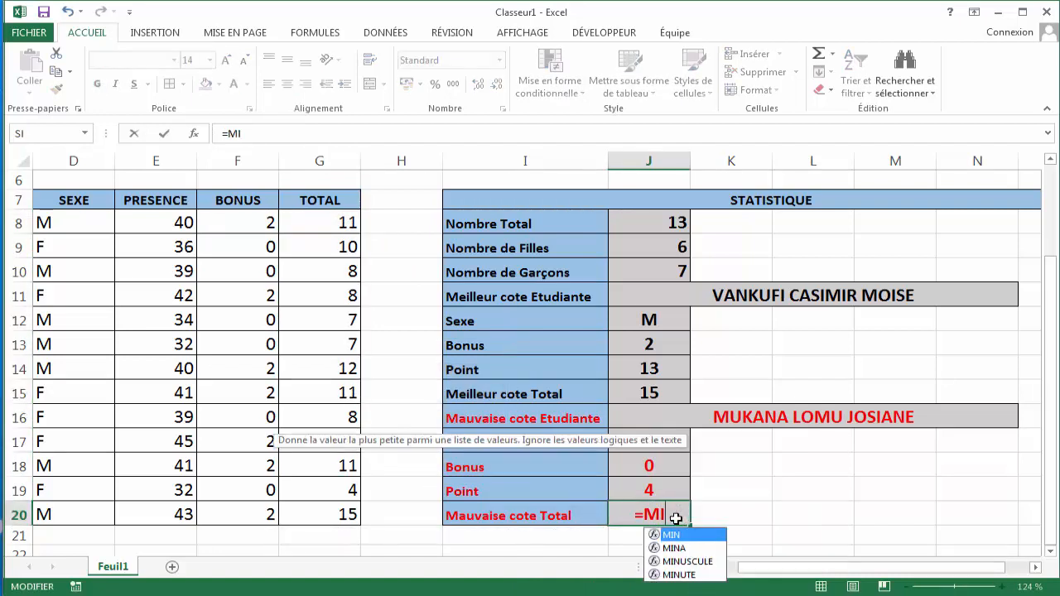
{"action": "type", "text": "N("}
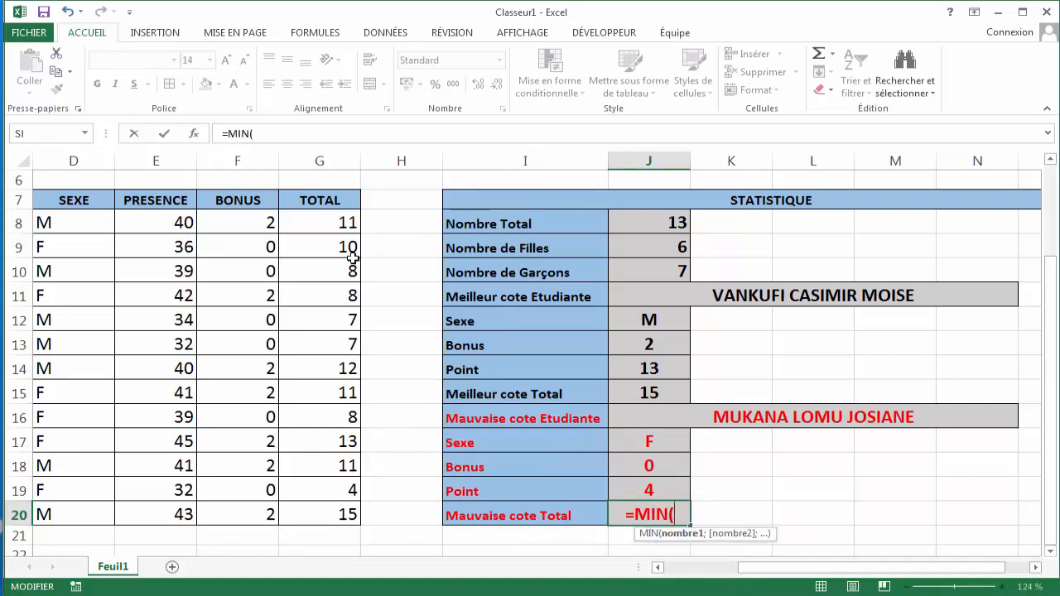
{"action": "left_click_drag", "start_coordinate": [338, 224], "coordinate": [338, 509]}
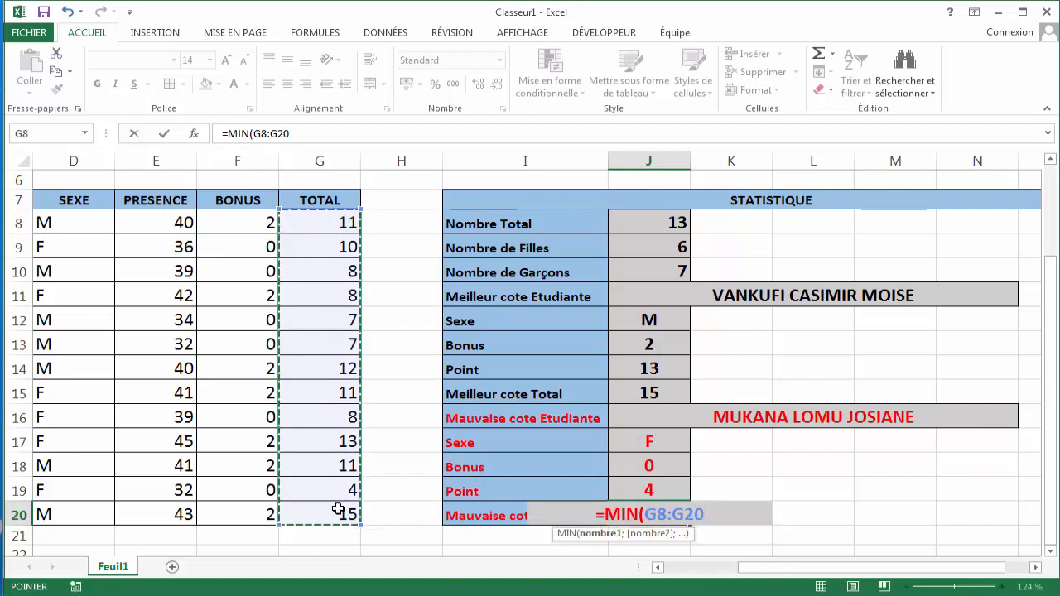
{"action": "type", "text": ")"}
{"action": "key", "text": "Return"}
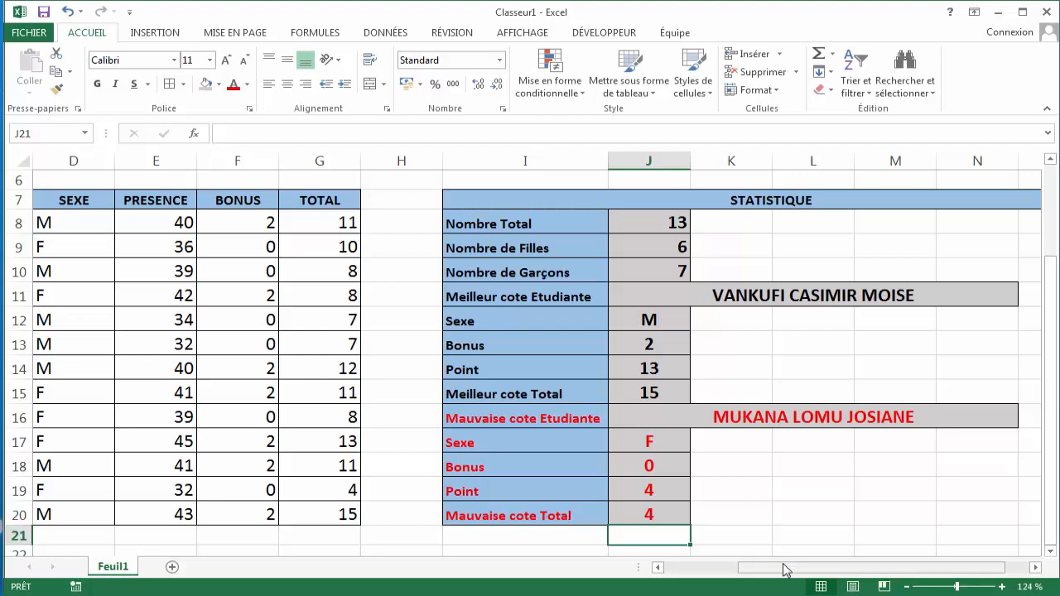
- Set the worst student's presence in E19 to 40
{"action": "left_click_drag", "start_coordinate": [783, 564], "coordinate": [723, 580]}
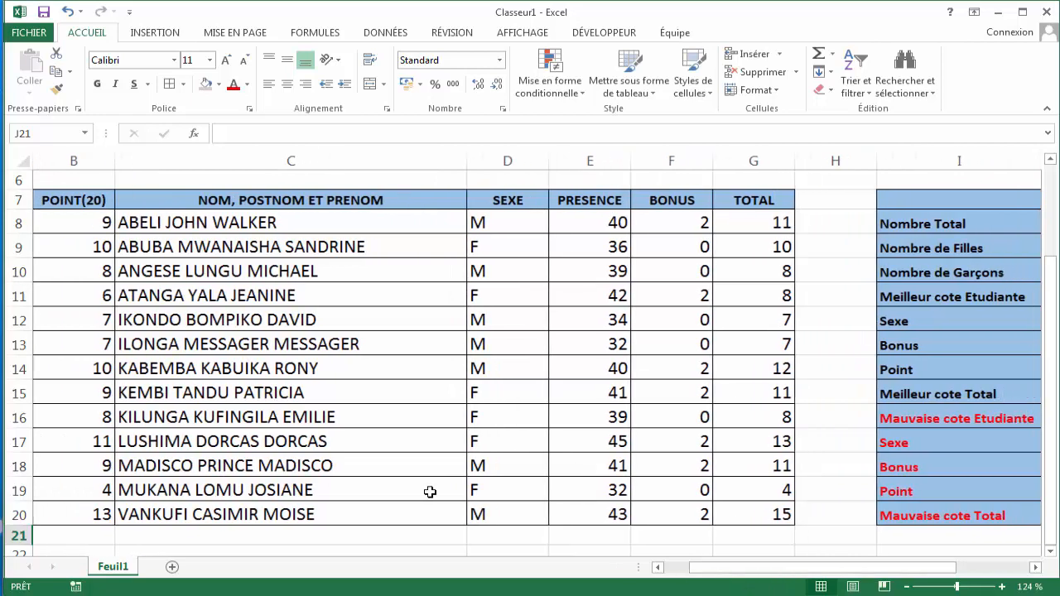
{"action": "left_click", "coordinate": [620, 494]}
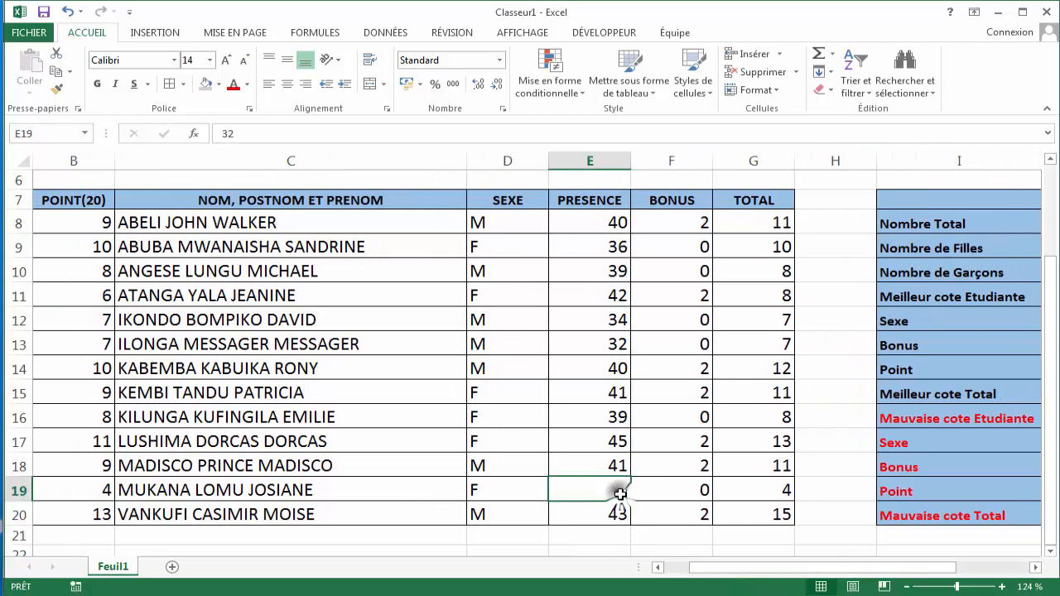
{"action": "key", "text": "BackSpace"}
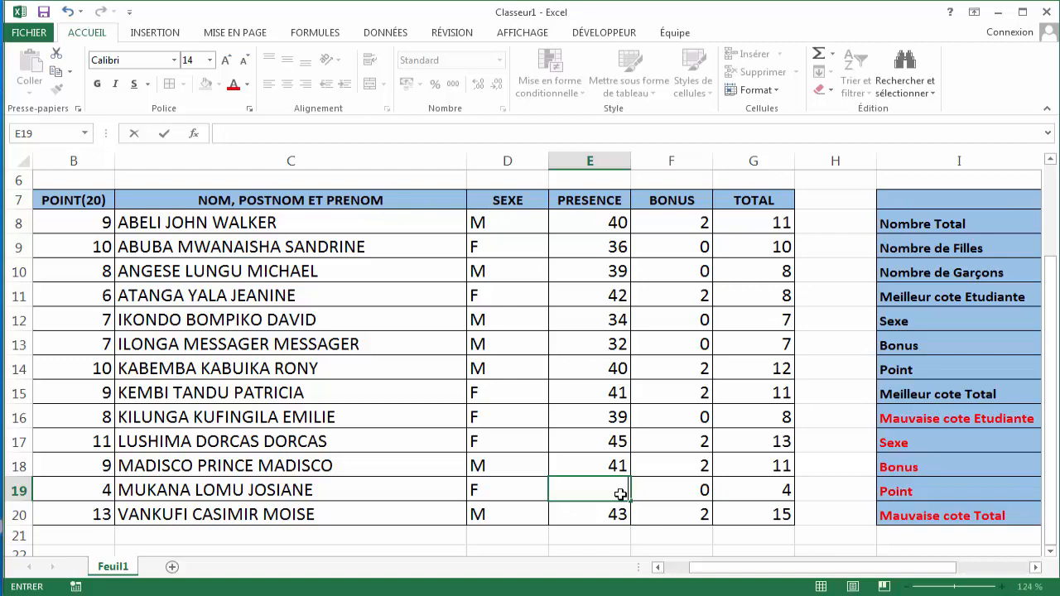
{"action": "key", "text": "Return"}
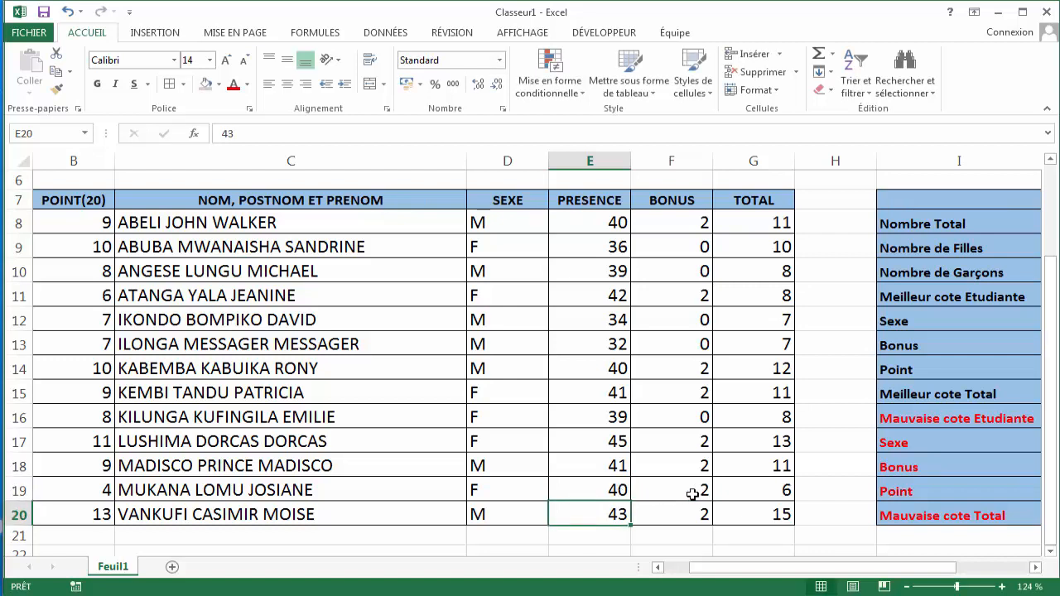
- Check the worst student's total in G19 and the updated statistics in J17 to J20
{"action": "left_click", "coordinate": [771, 484]}
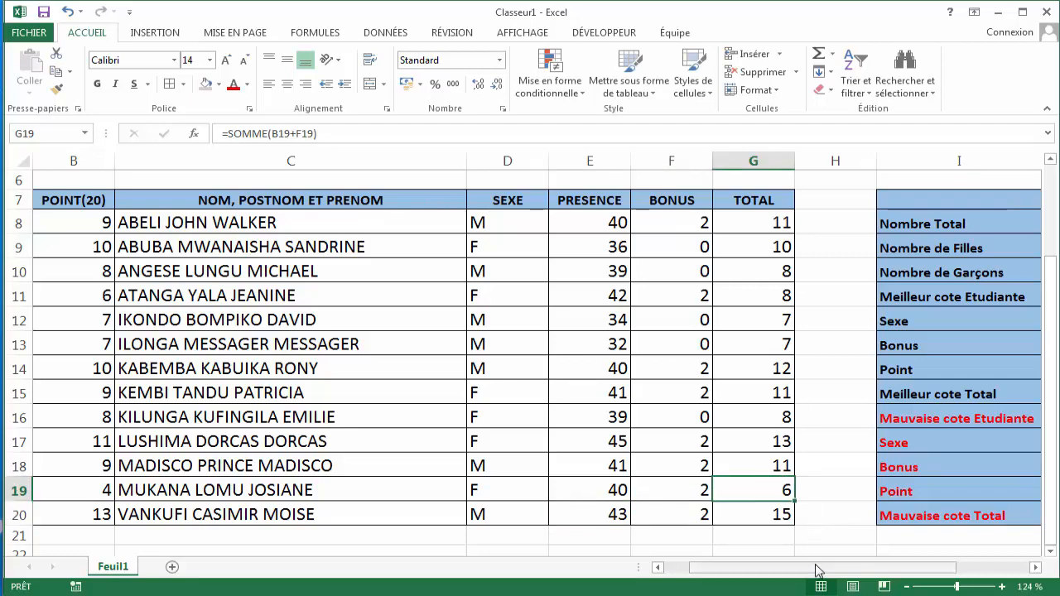
{"action": "left_click_drag", "start_coordinate": [816, 568], "coordinate": [854, 569]}
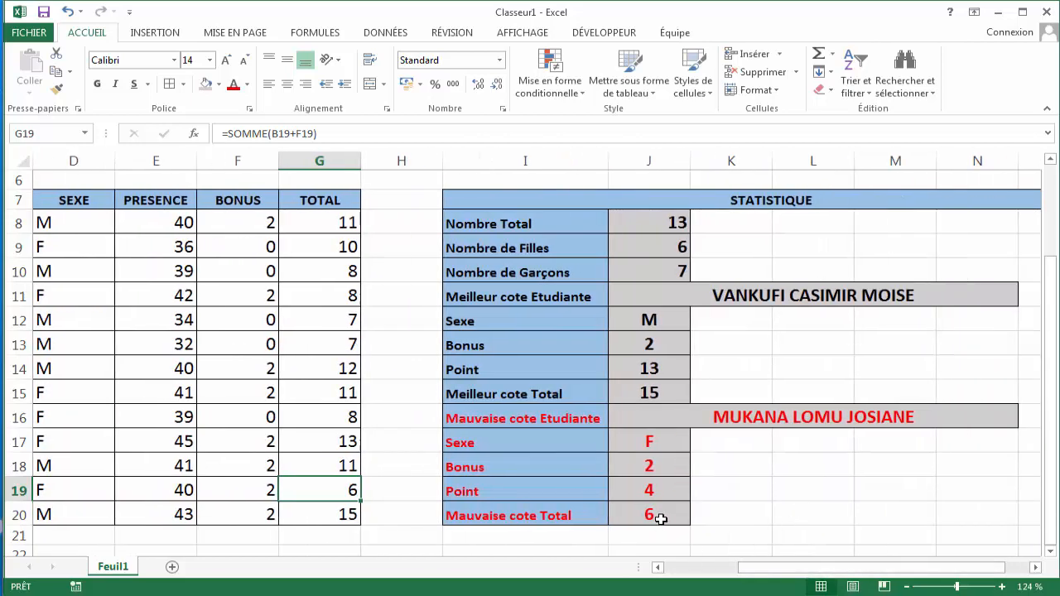
{"action": "left_click", "coordinate": [661, 518]}
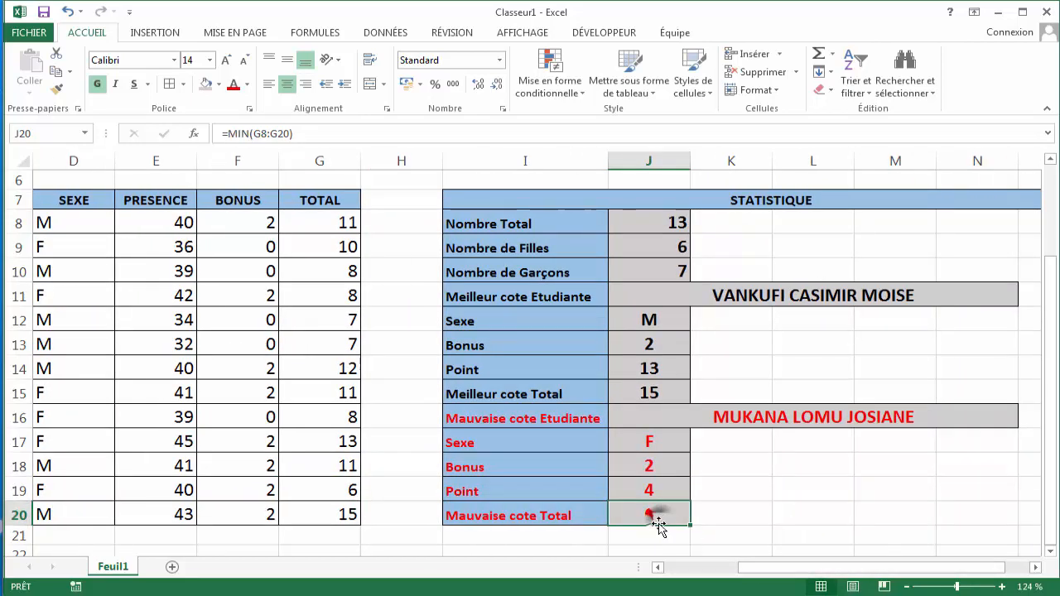
{"action": "left_click_drag", "start_coordinate": [776, 571], "coordinate": [754, 582]}
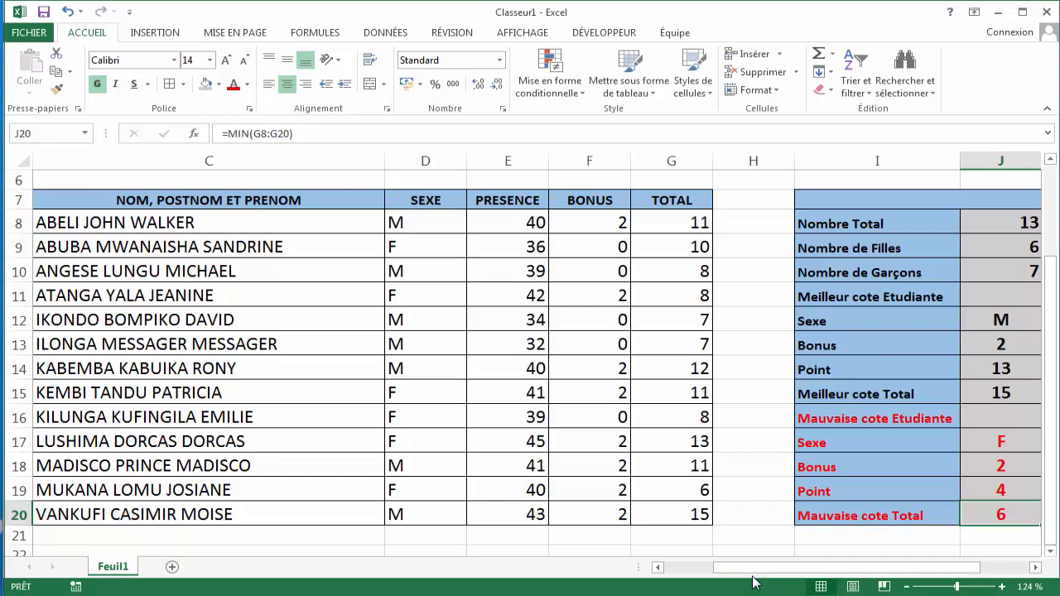
{"action": "left_click_drag", "start_coordinate": [742, 571], "coordinate": [686, 577]}
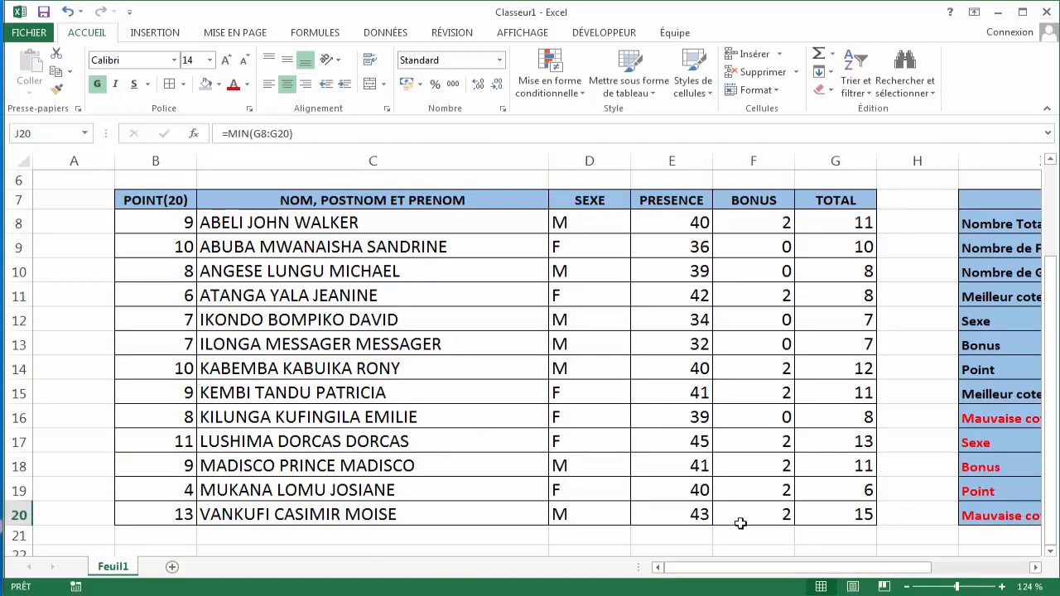
{"action": "left_click_drag", "start_coordinate": [743, 572], "coordinate": [822, 571]}
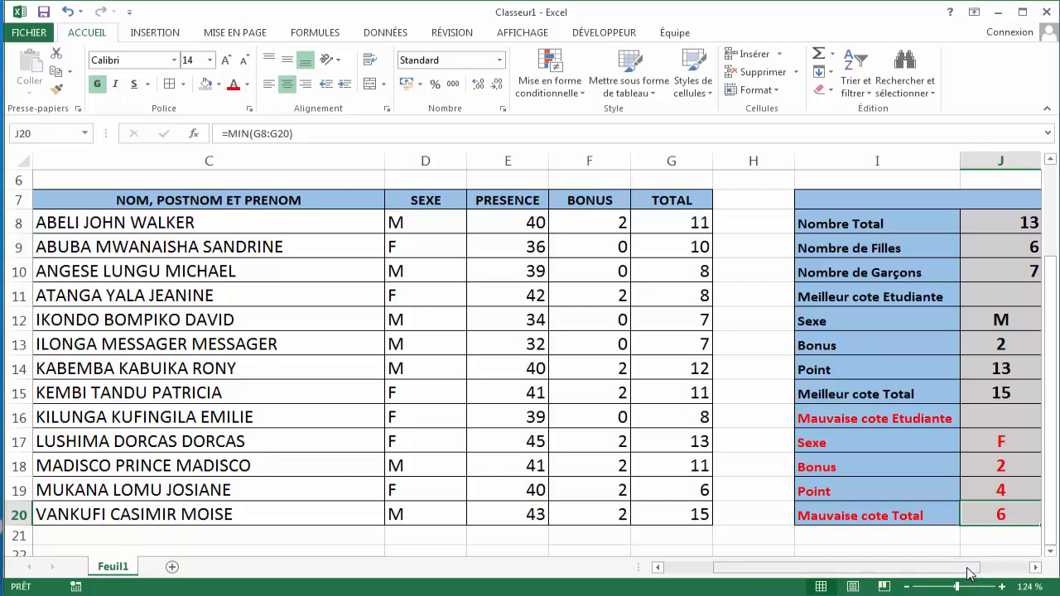
- Change the points of the student in row 17 (cell B17) to 14
{"action": "left_click_drag", "start_coordinate": [959, 572], "coordinate": [987, 578]}
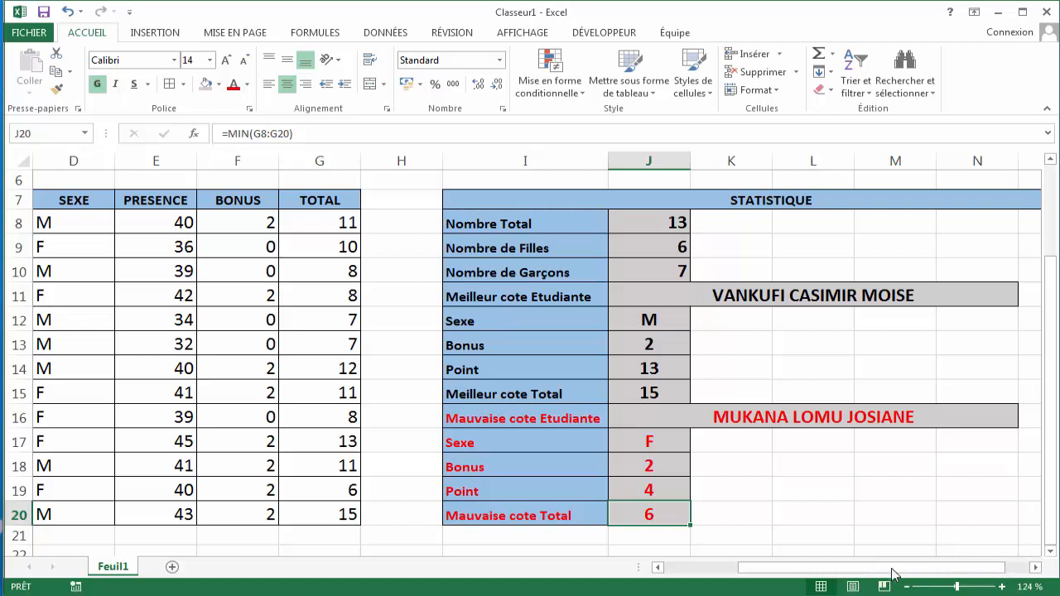
{"action": "mouse_move", "coordinate": [895, 573]}
{"action": "left_mouse_down"}
{"action": "mouse_move", "coordinate": [883, 570]}
{"action": "mouse_move", "coordinate": [911, 575]}
{"action": "left_mouse_up"}
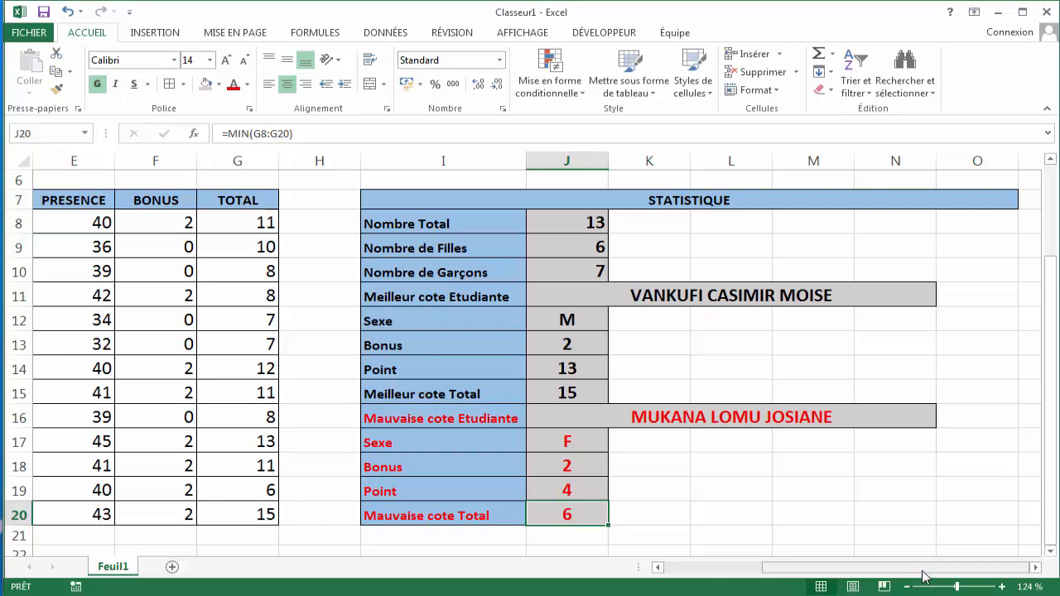
{"action": "left_click", "coordinate": [752, 289]}
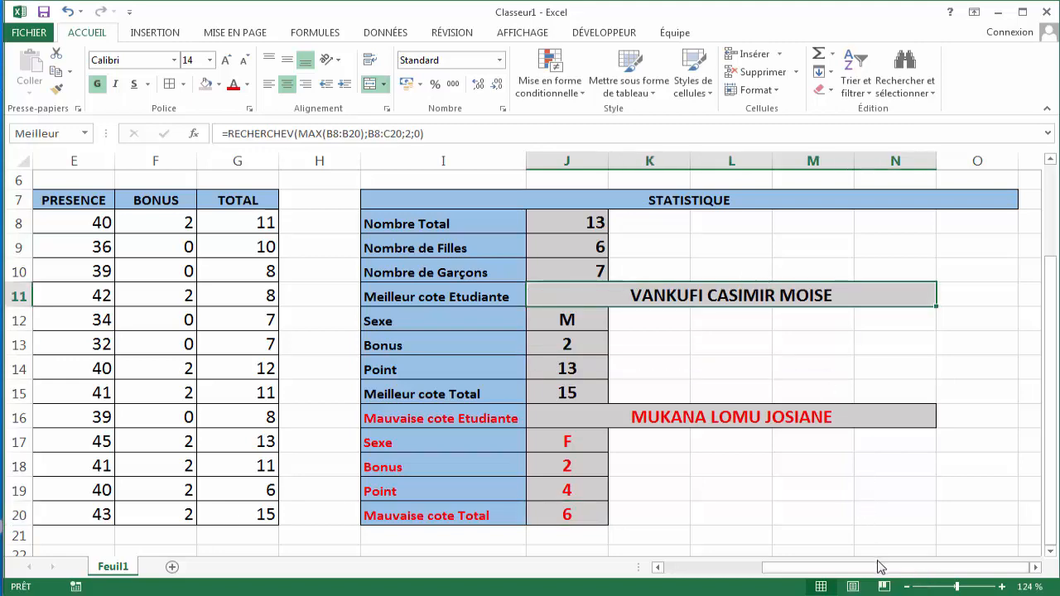
{"action": "left_click_drag", "start_coordinate": [880, 566], "coordinate": [778, 573]}
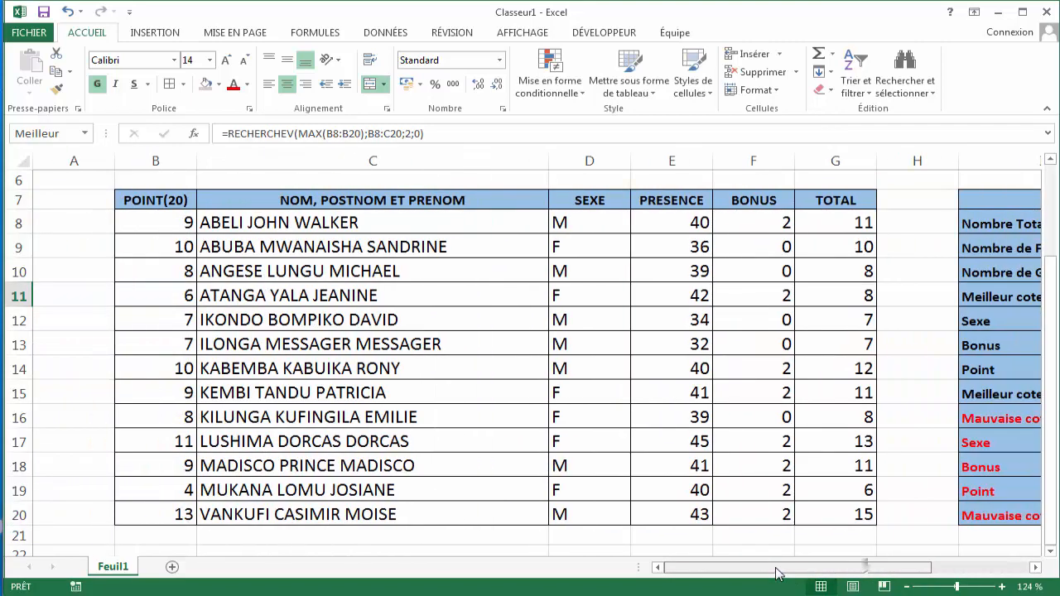
{"action": "left_click", "coordinate": [184, 513]}
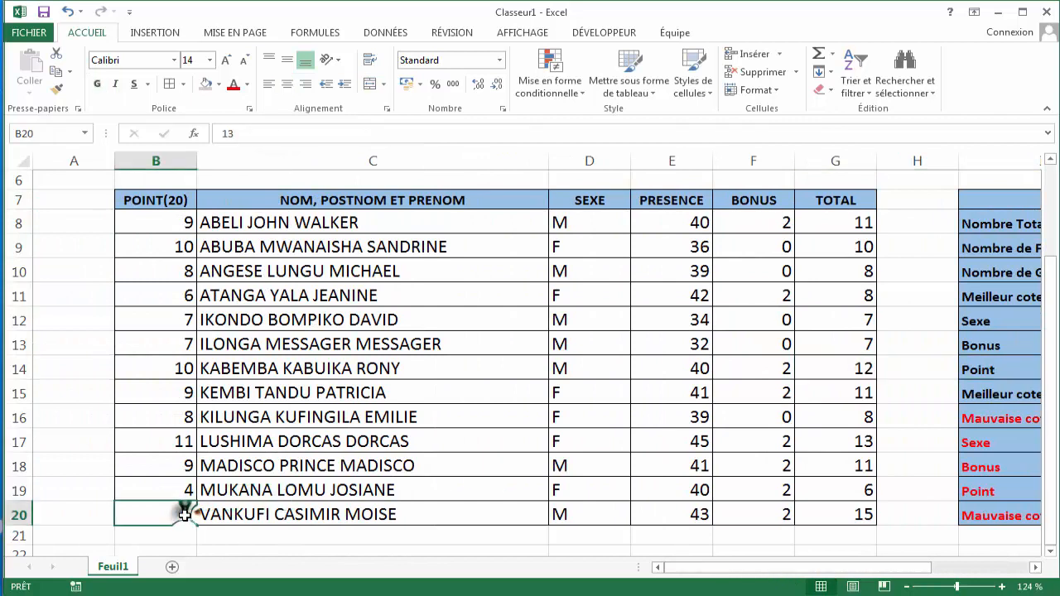
{"action": "left_click", "coordinate": [180, 440]}
{"action": "key", "text": "BackSpace"}
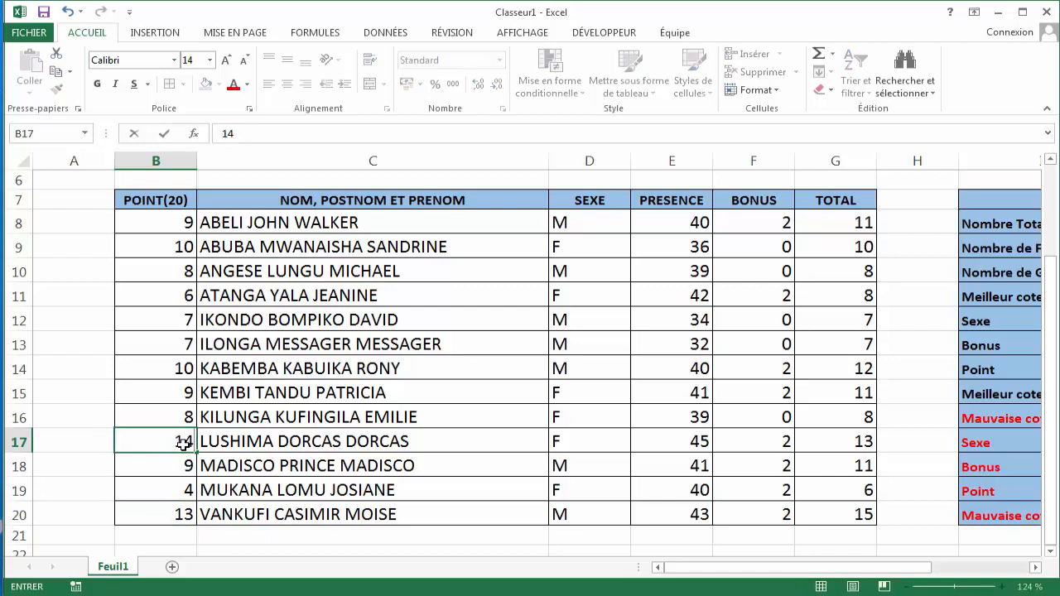
{"action": "type", "text": "14"}
{"action": "key", "text": "Return"}
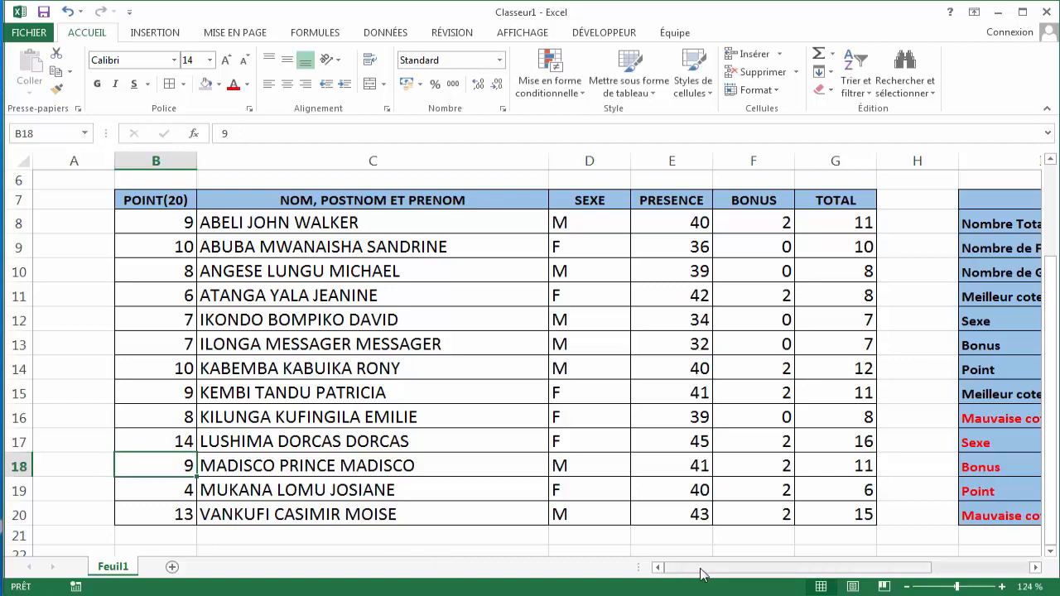
- Change the points of the worst student in row 19 (cell B19) to 8
{"action": "left_click_drag", "start_coordinate": [700, 574], "coordinate": [808, 573]}
{"action": "left_click", "coordinate": [769, 296]}
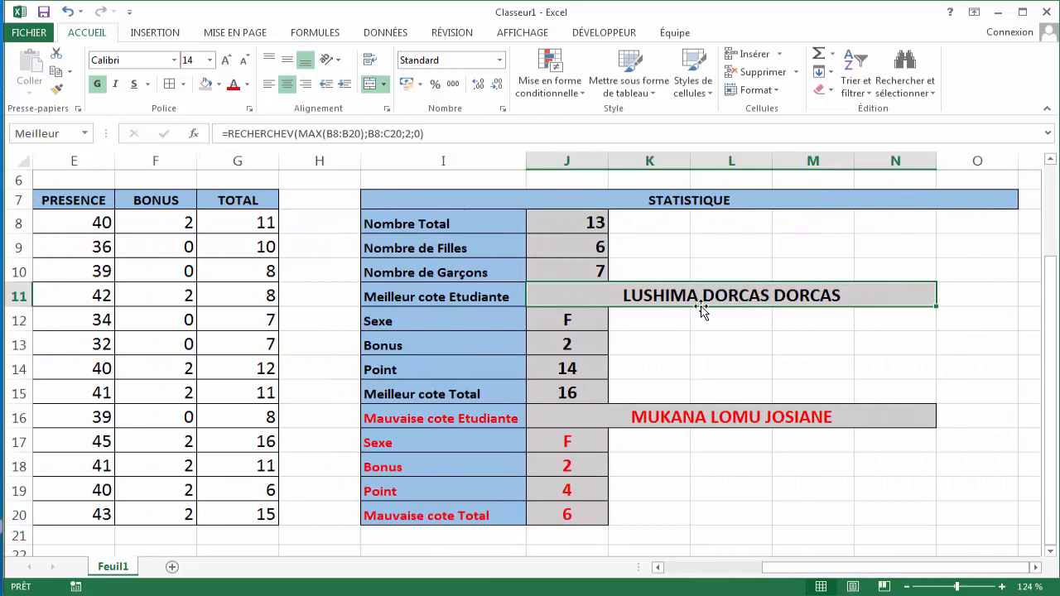
{"action": "left_click", "coordinate": [792, 569]}
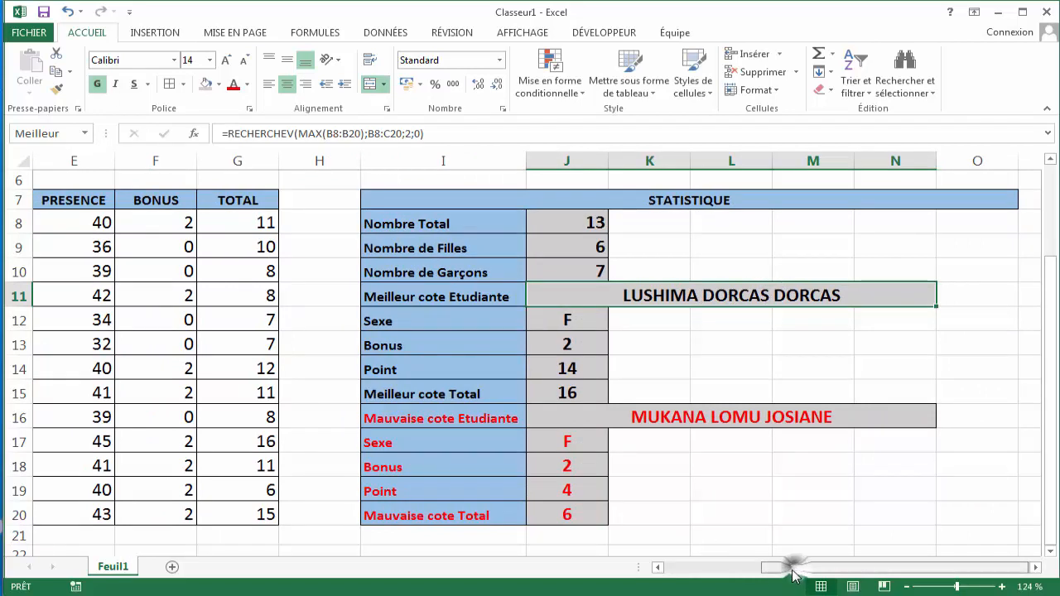
{"action": "left_click_drag", "start_coordinate": [791, 571], "coordinate": [844, 527]}
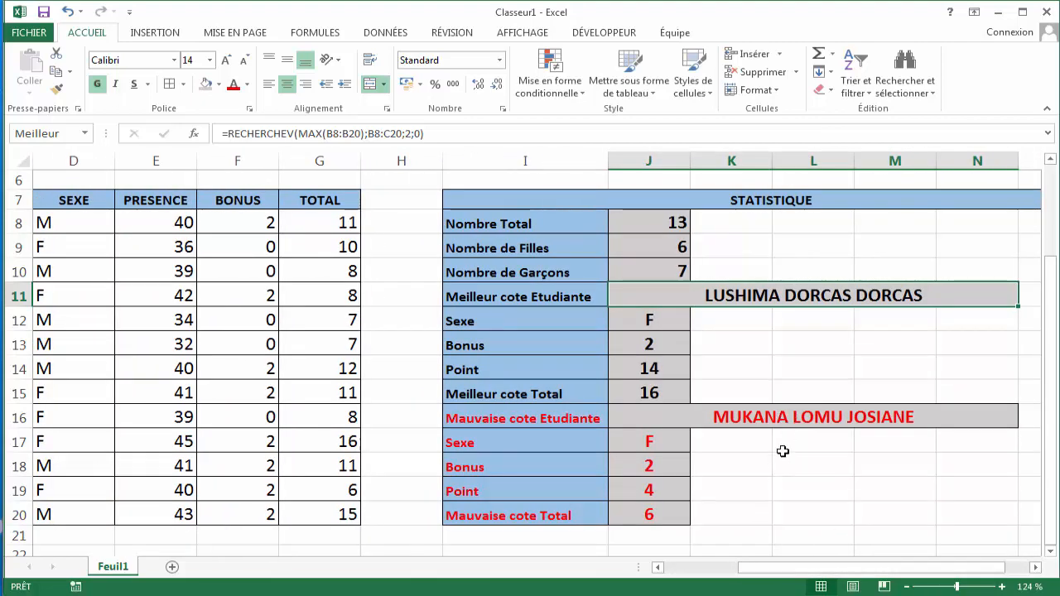
{"action": "left_click_drag", "start_coordinate": [781, 568], "coordinate": [710, 588]}
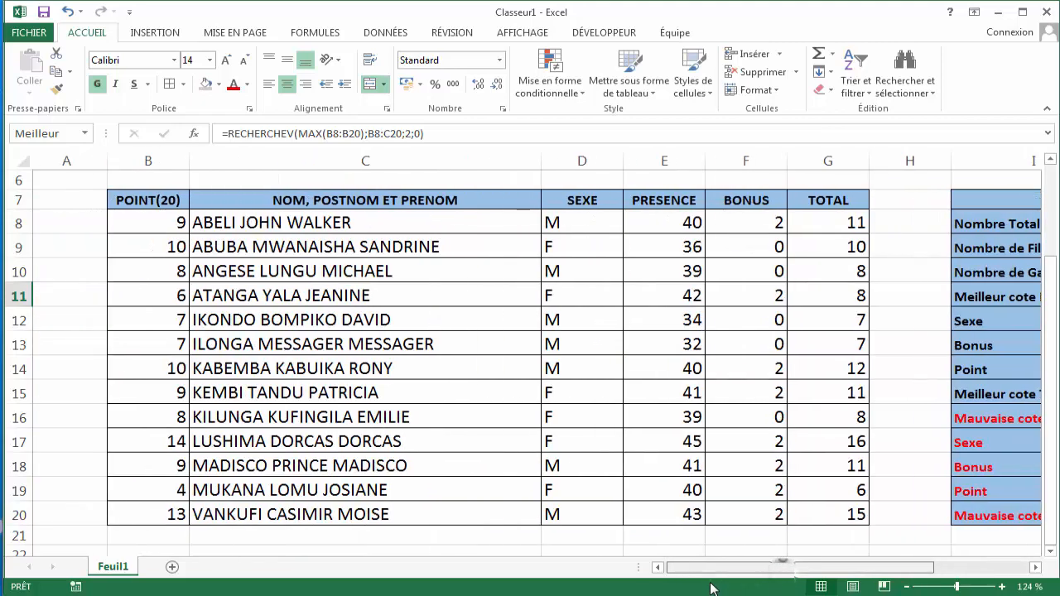
{"action": "left_click", "coordinate": [184, 490]}
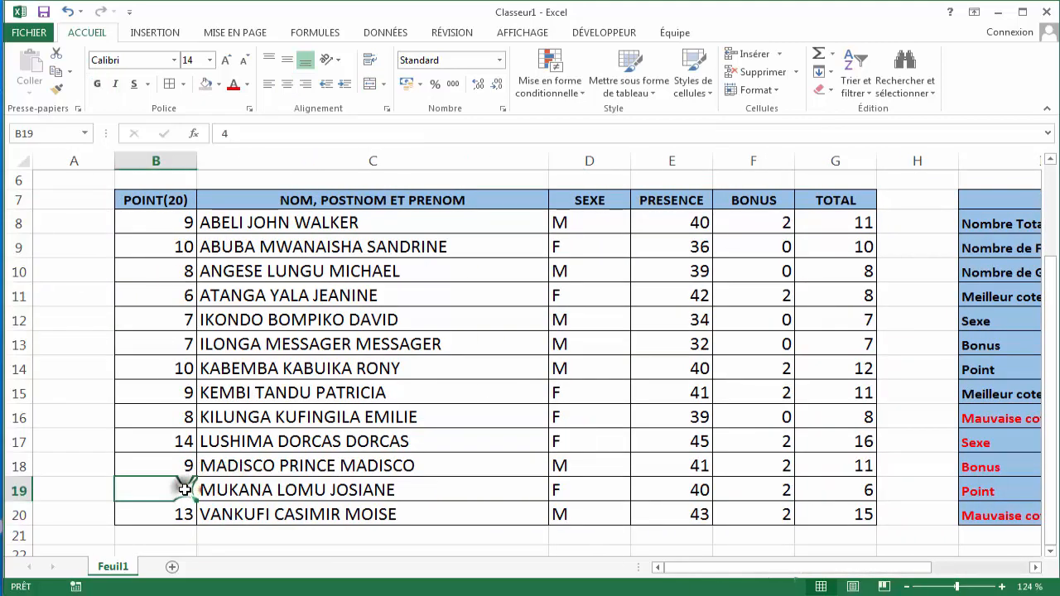
{"action": "type", "text": "8"}
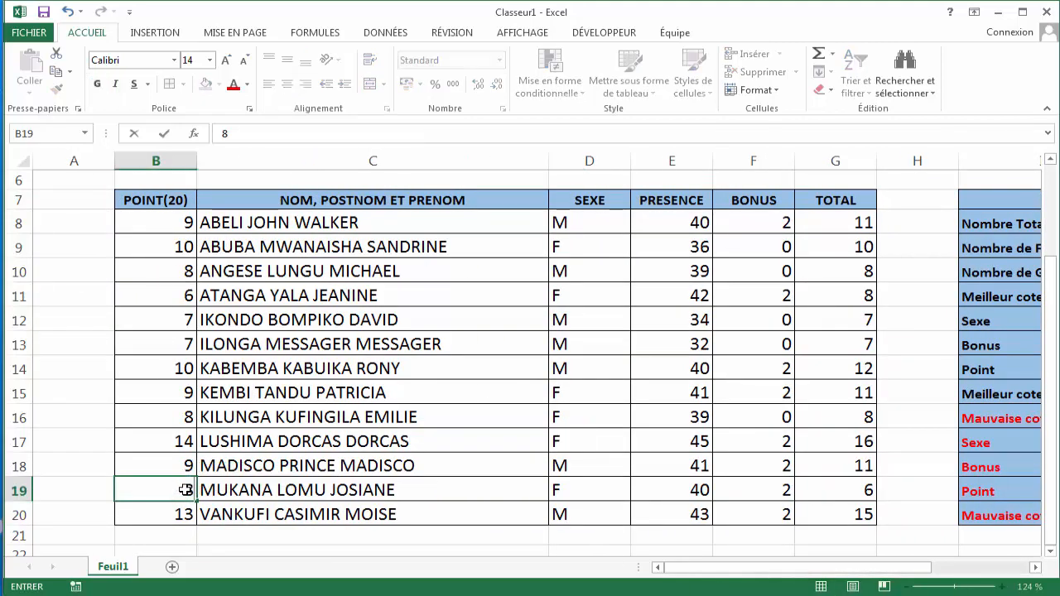
{"action": "key", "text": "Return"}
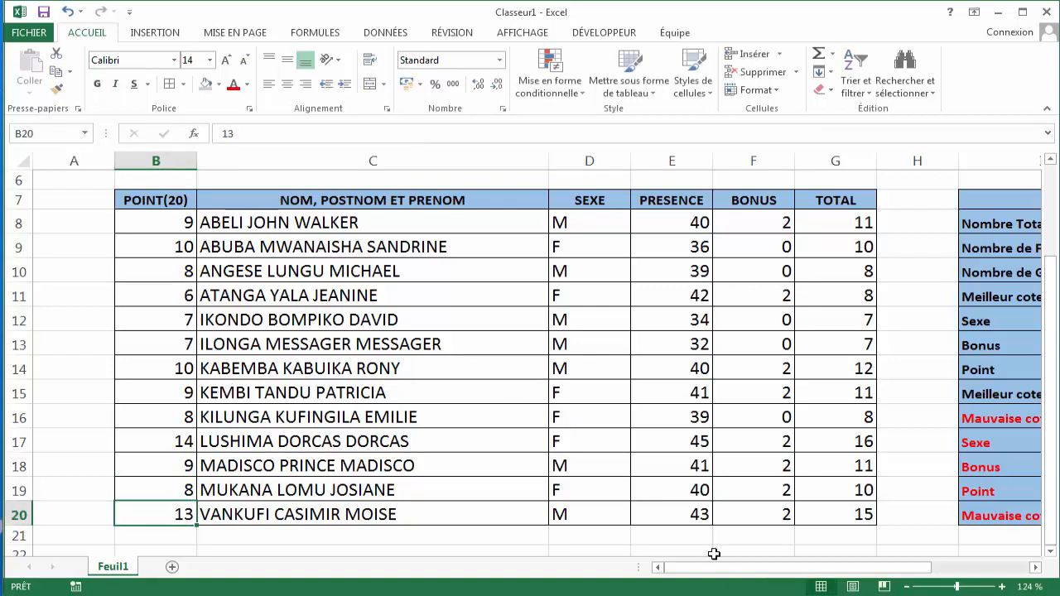
- Examine the updated worst-student statistics and the formulas in J19, J20 and G13
{"action": "left_click_drag", "start_coordinate": [744, 571], "coordinate": [818, 582]}
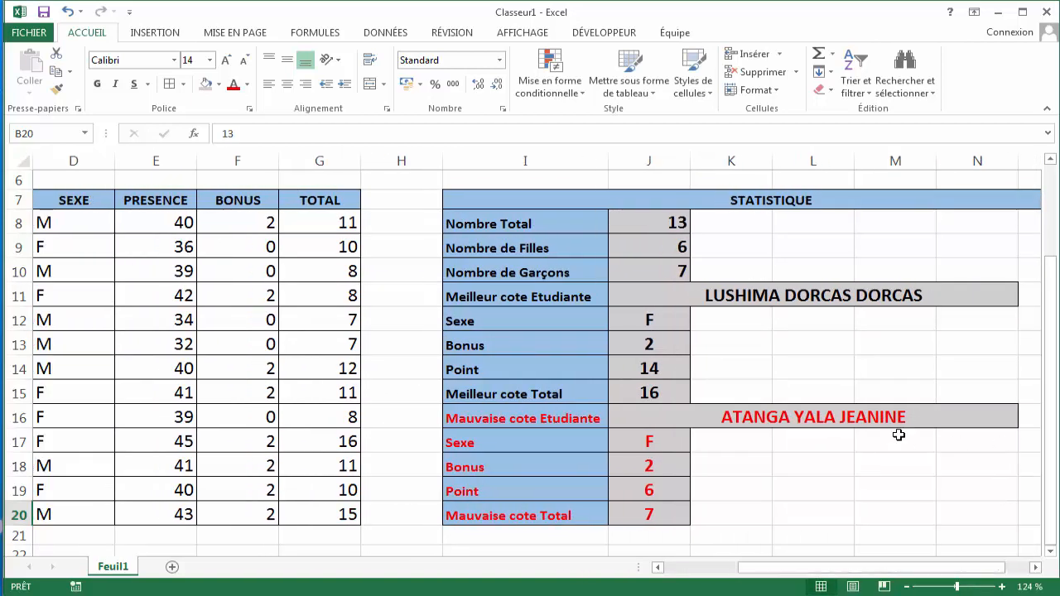
{"action": "left_click_drag", "start_coordinate": [755, 573], "coordinate": [686, 580]}
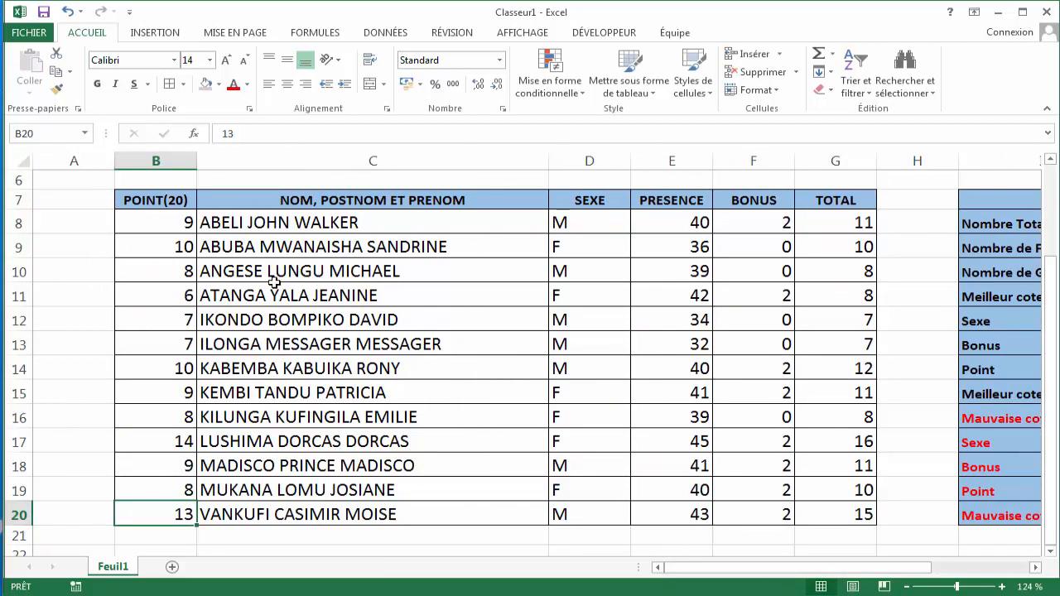
{"action": "left_click", "coordinate": [248, 295]}
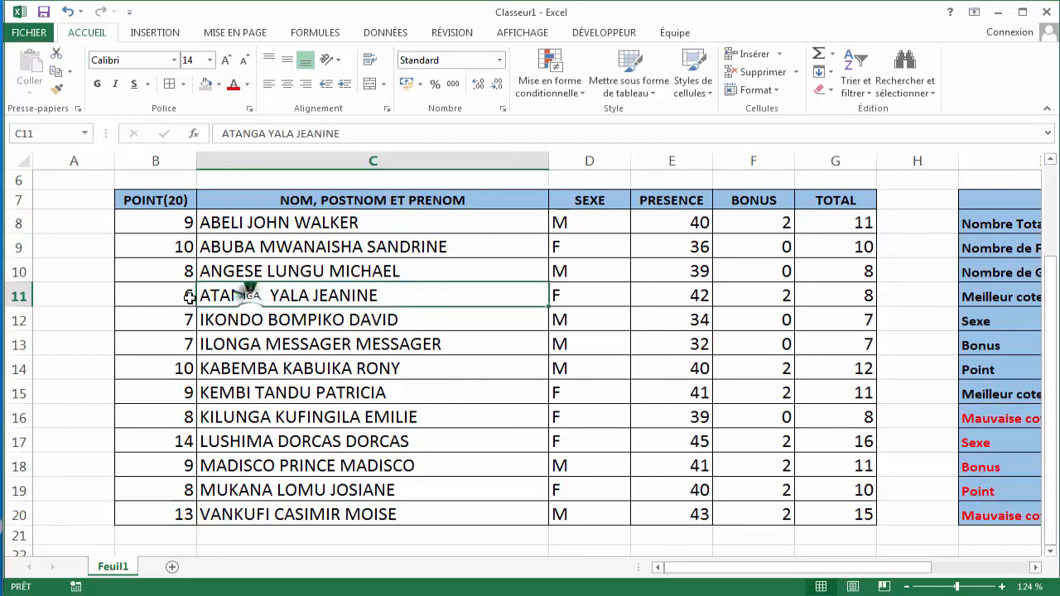
{"action": "left_click", "coordinate": [273, 298]}
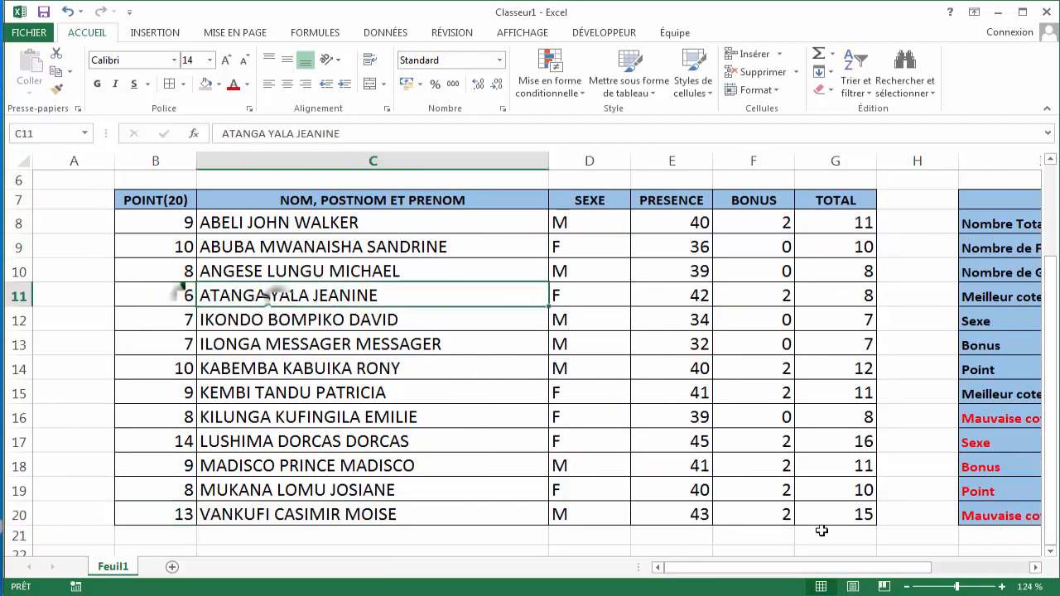
{"action": "left_click_drag", "start_coordinate": [800, 568], "coordinate": [875, 582]}
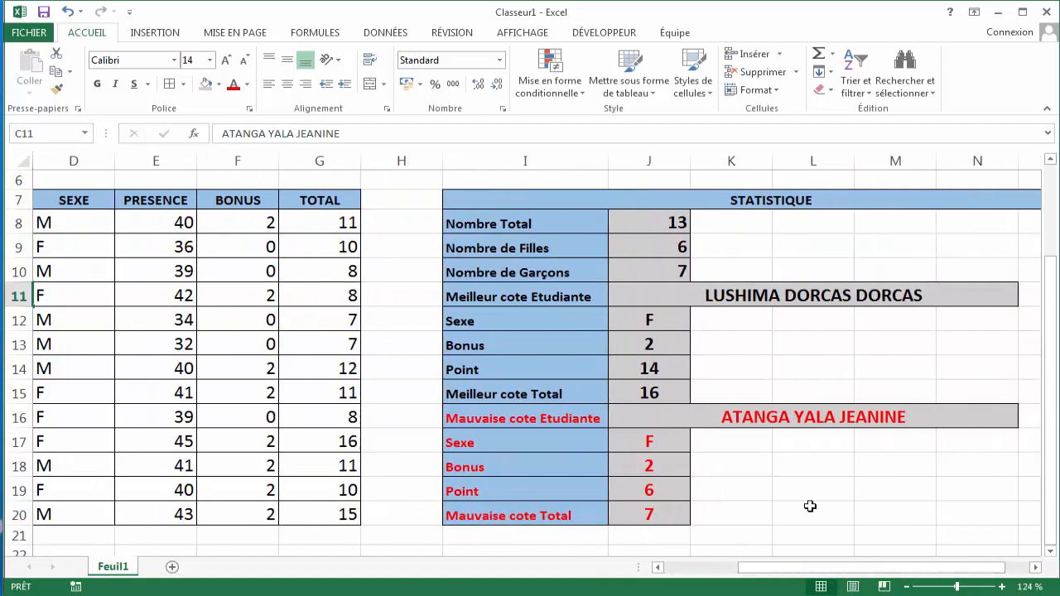
{"action": "left_click", "coordinate": [650, 492]}
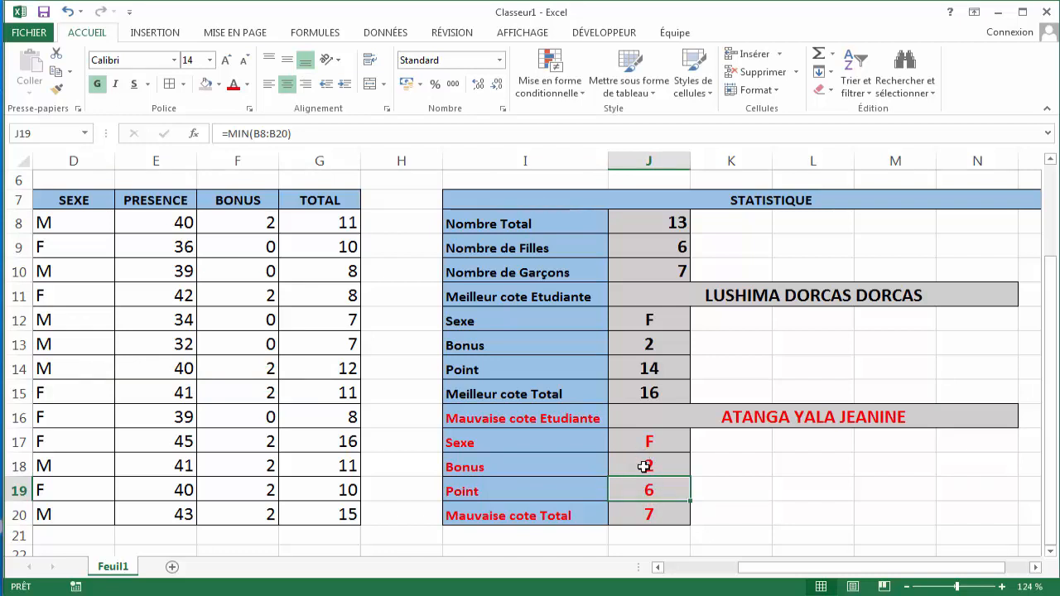
{"action": "left_click", "coordinate": [636, 509]}
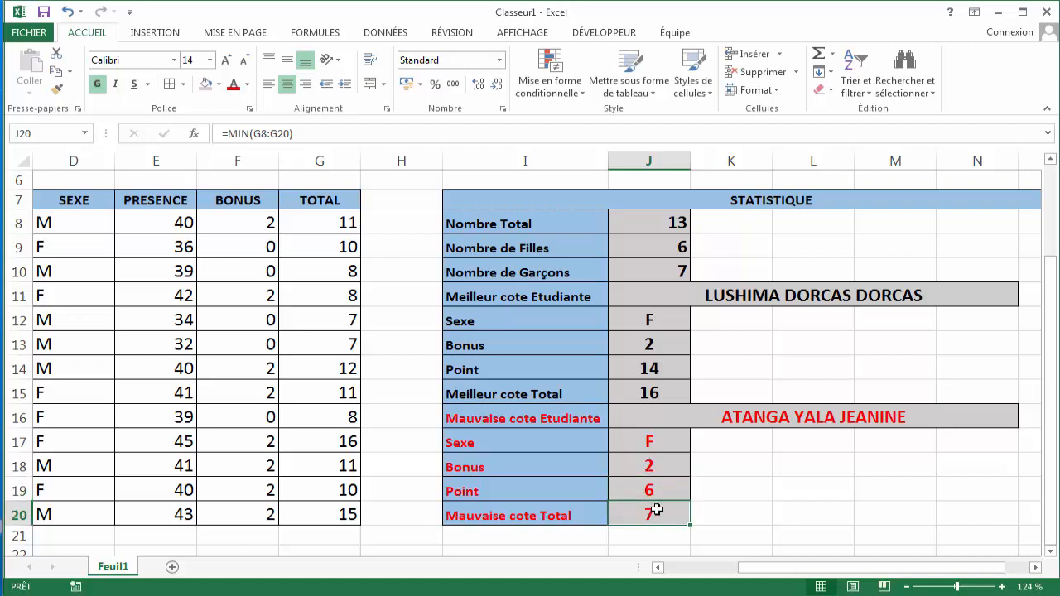
{"action": "left_click", "coordinate": [346, 340]}
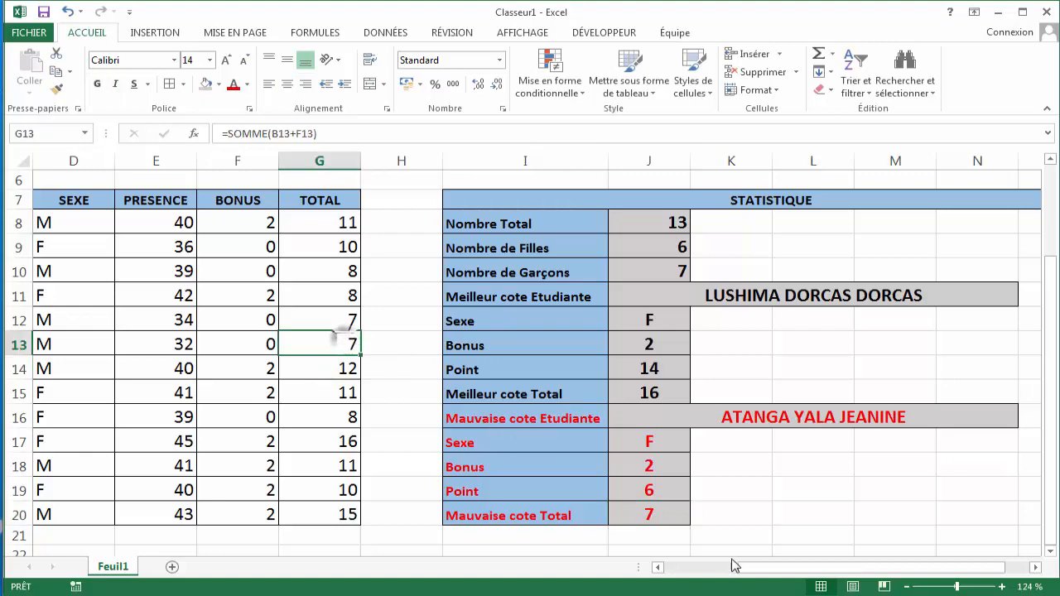
- Color the student name in C12 red
{"action": "left_click_drag", "start_coordinate": [760, 570], "coordinate": [701, 568]}
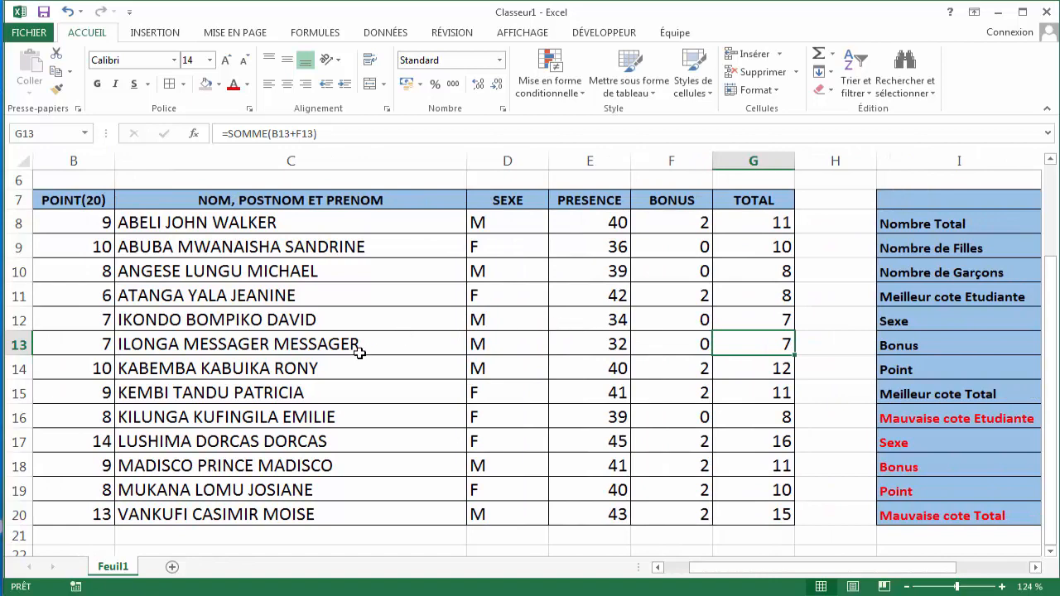
{"action": "left_click", "coordinate": [313, 325]}
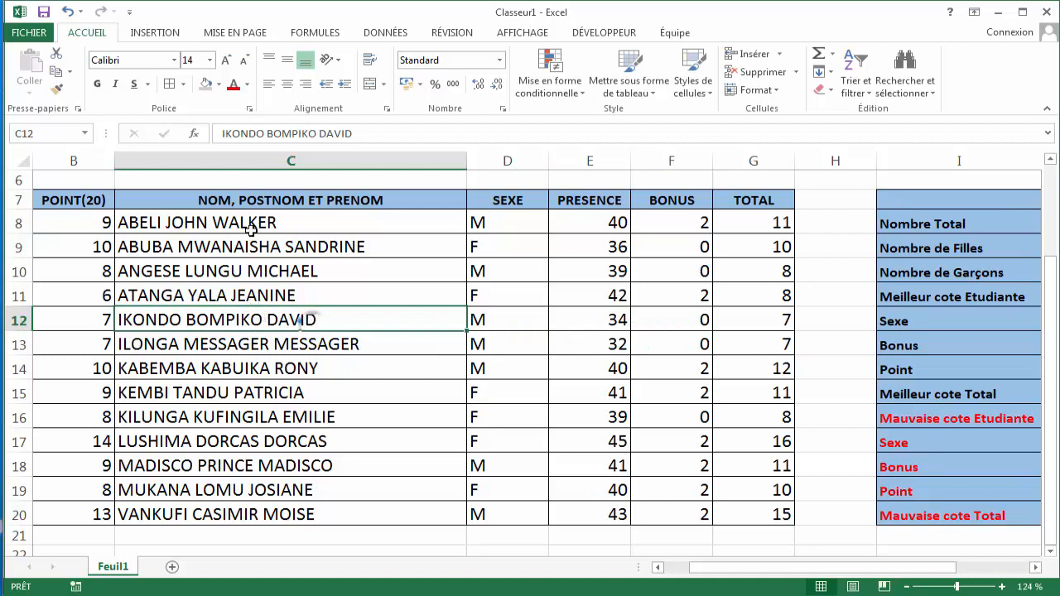
{"action": "left_click", "coordinate": [232, 83]}
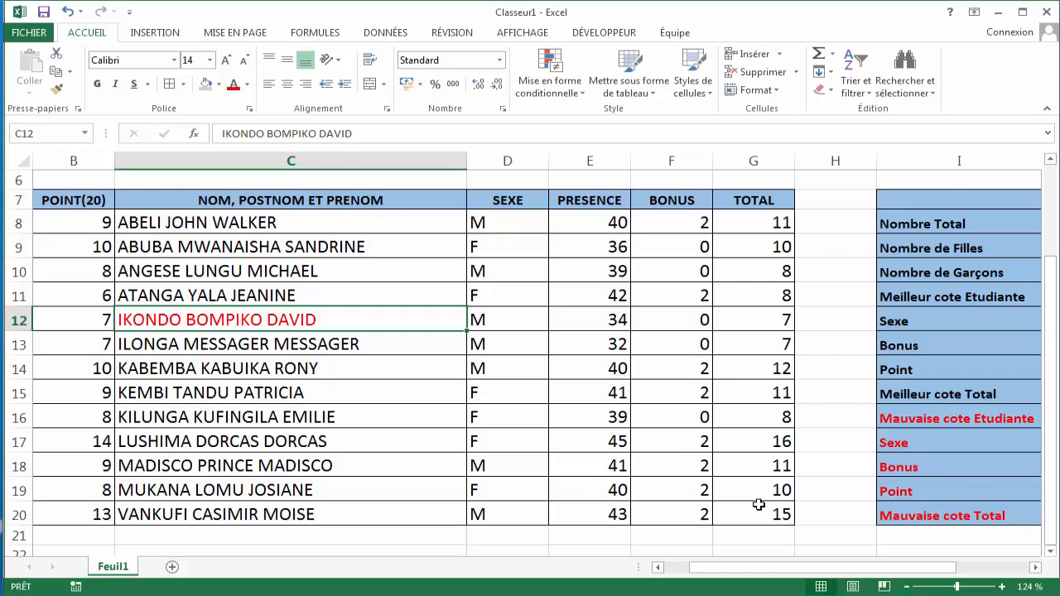
- Change the points in B14 to 15 and check the best-student lookup in J11
{"action": "left_click_drag", "start_coordinate": [751, 570], "coordinate": [724, 589]}
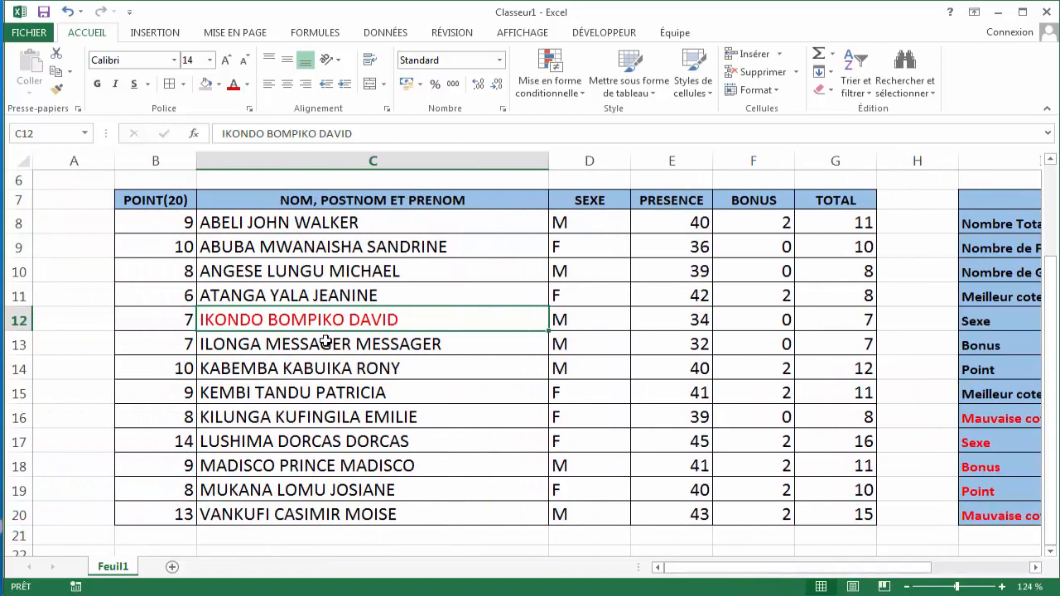
{"action": "left_click", "coordinate": [189, 369]}
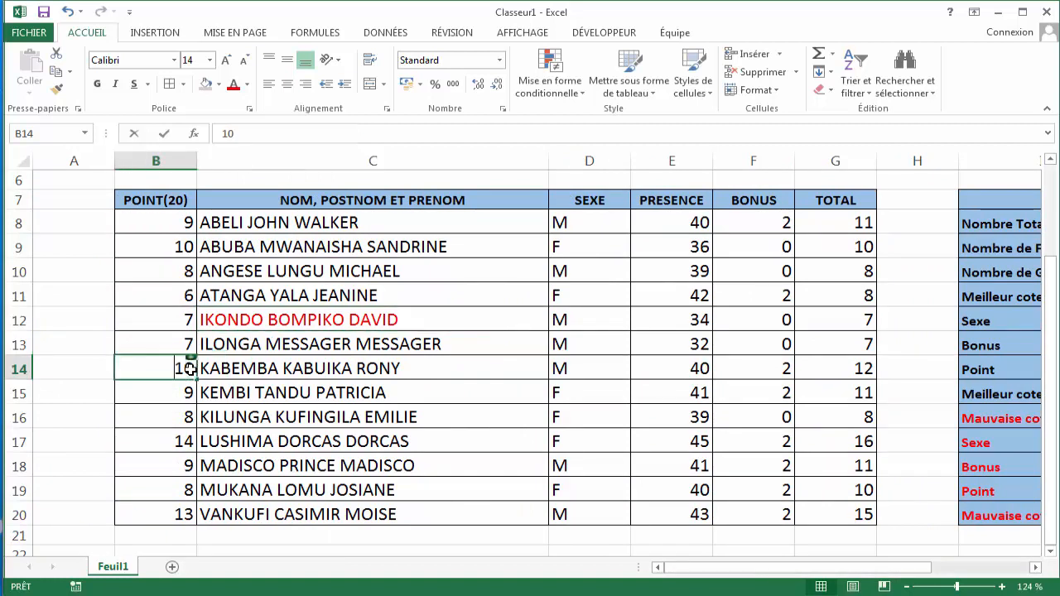
{"action": "type", "text": "15"}
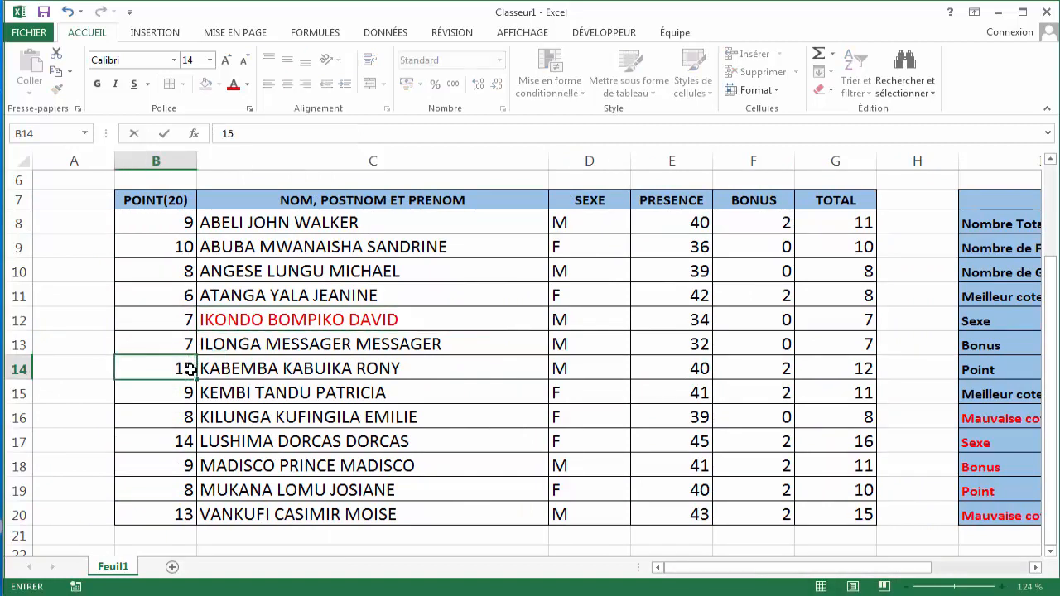
{"action": "key", "text": "Return"}
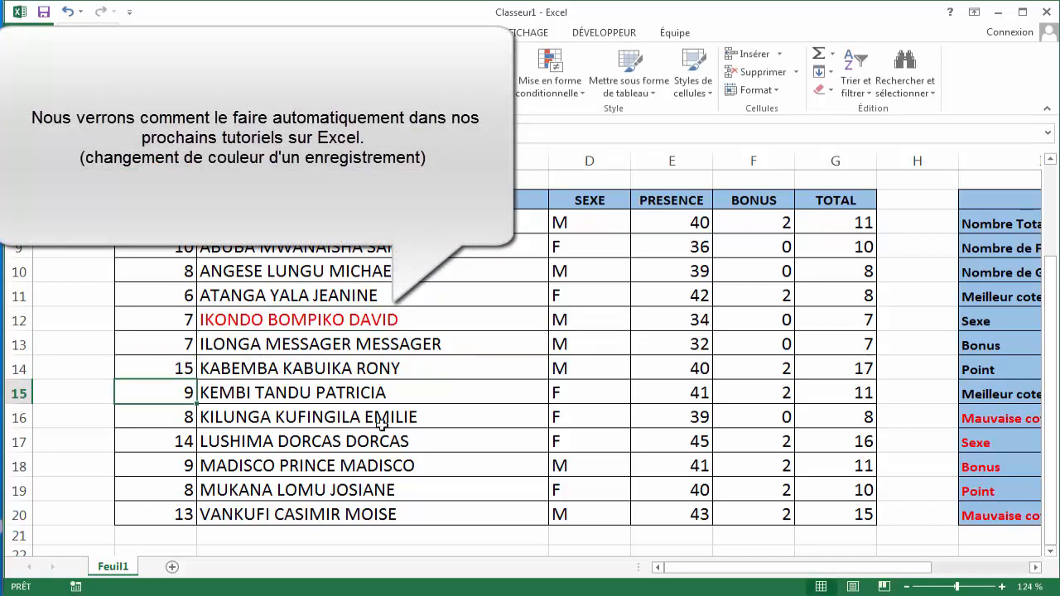
{"action": "left_click_drag", "start_coordinate": [681, 570], "coordinate": [760, 590]}
{"action": "left_click", "coordinate": [883, 294]}
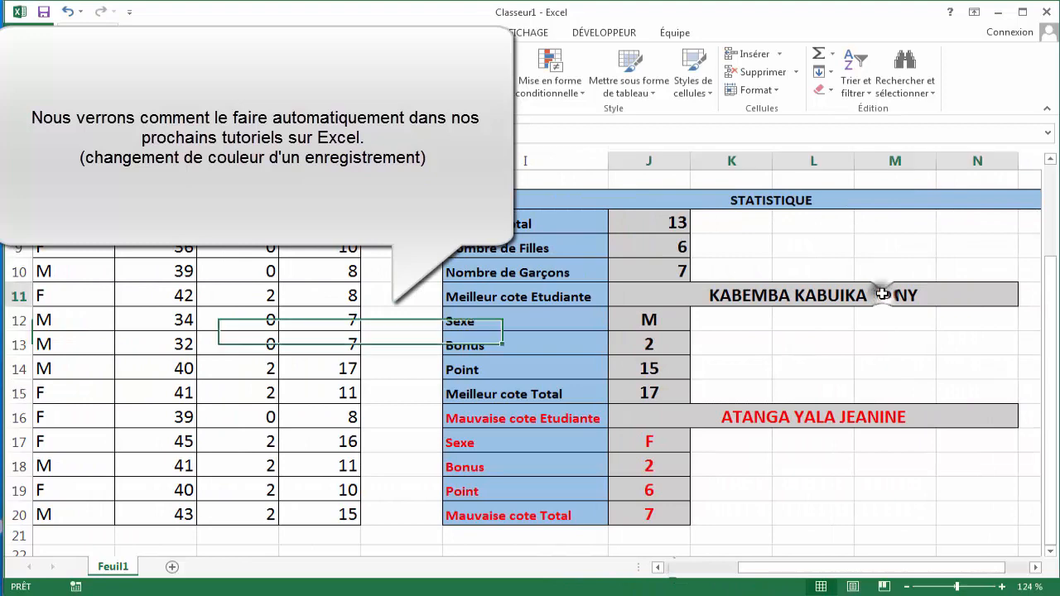